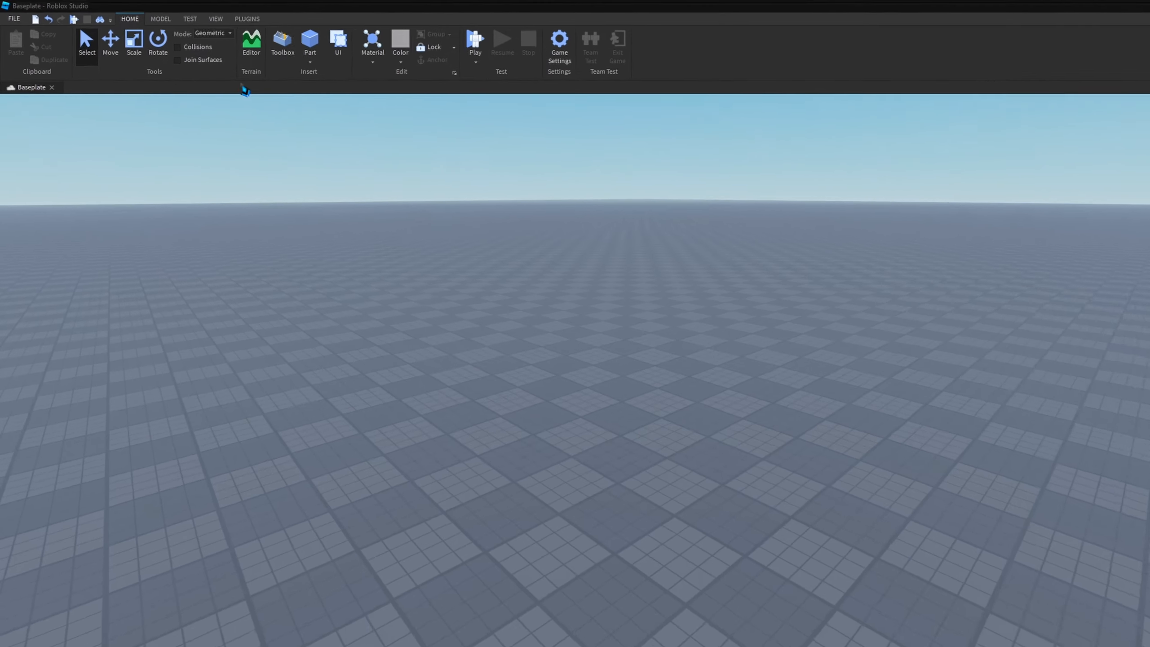
Open the Toolbox and list the plugins available in the marketplace
click(284, 52)
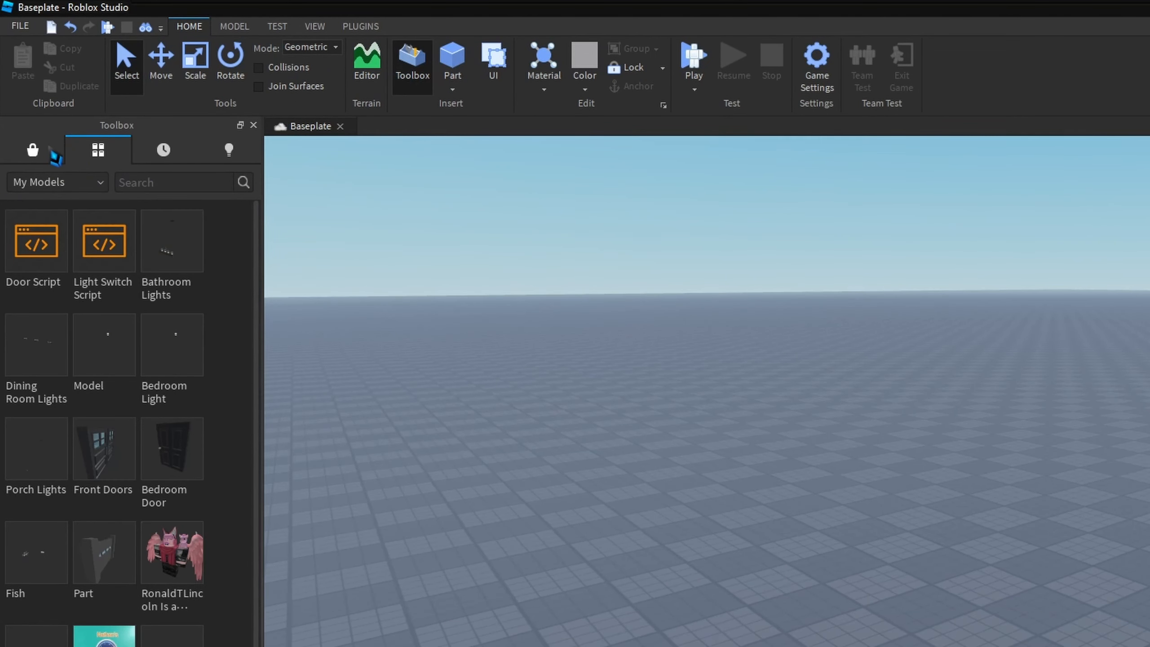
click(49, 153)
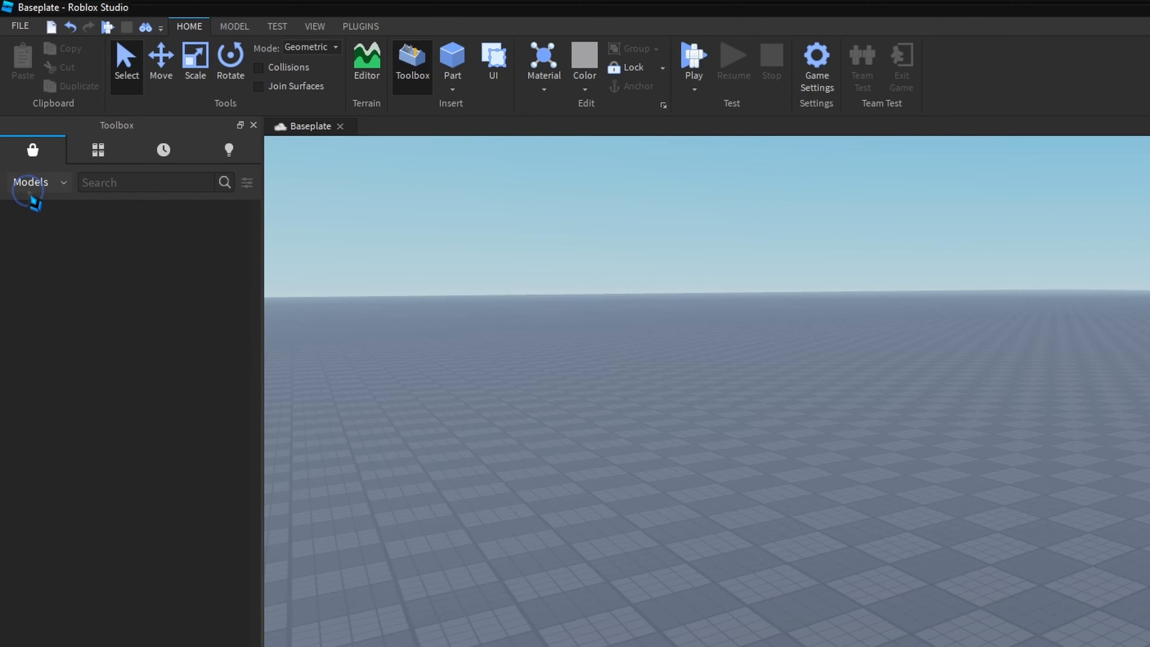
click(41, 183)
click(39, 302)
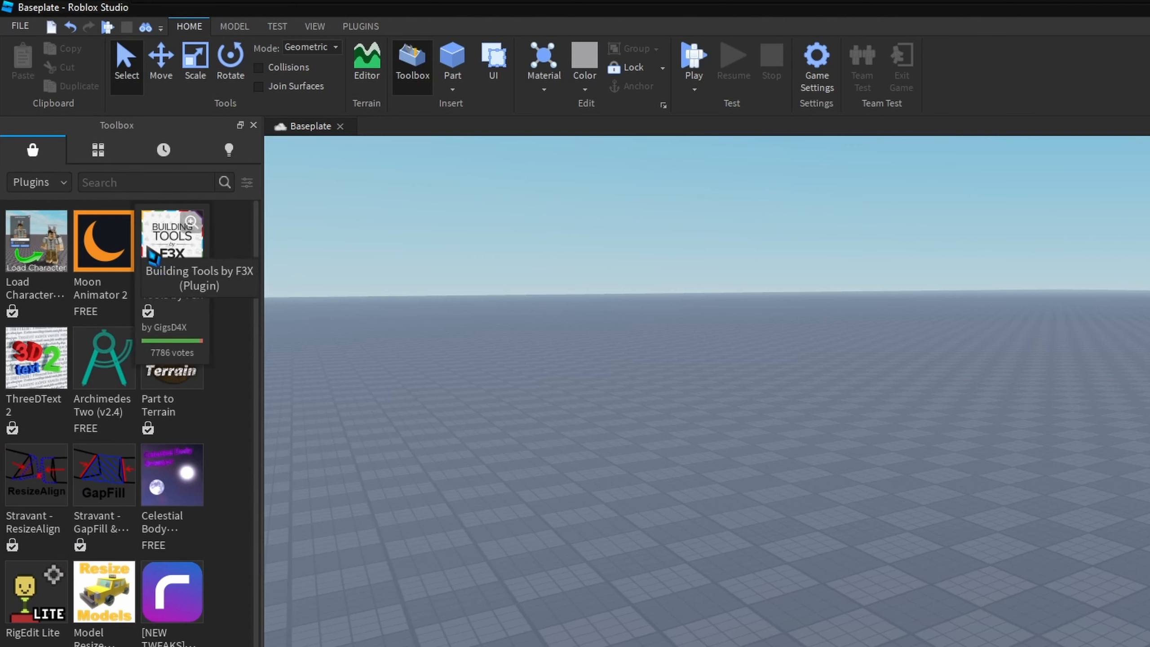
View the details of the Building Tools by F3X plugin and close the Toolbox
click(112, 182)
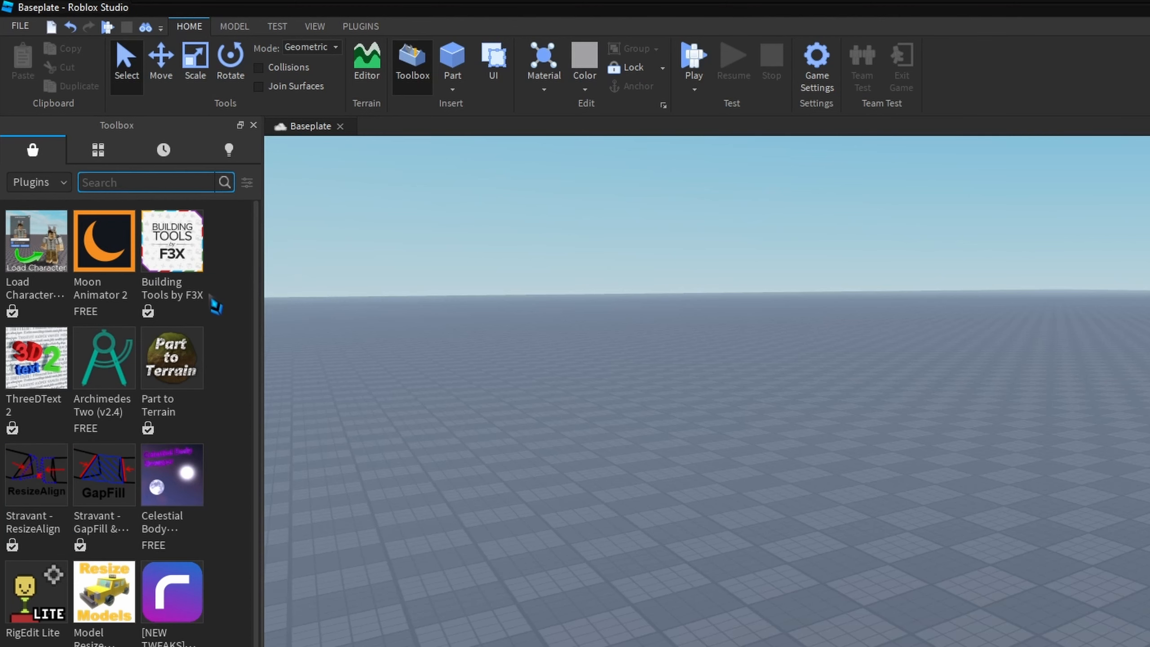
mouse_move(175, 292)
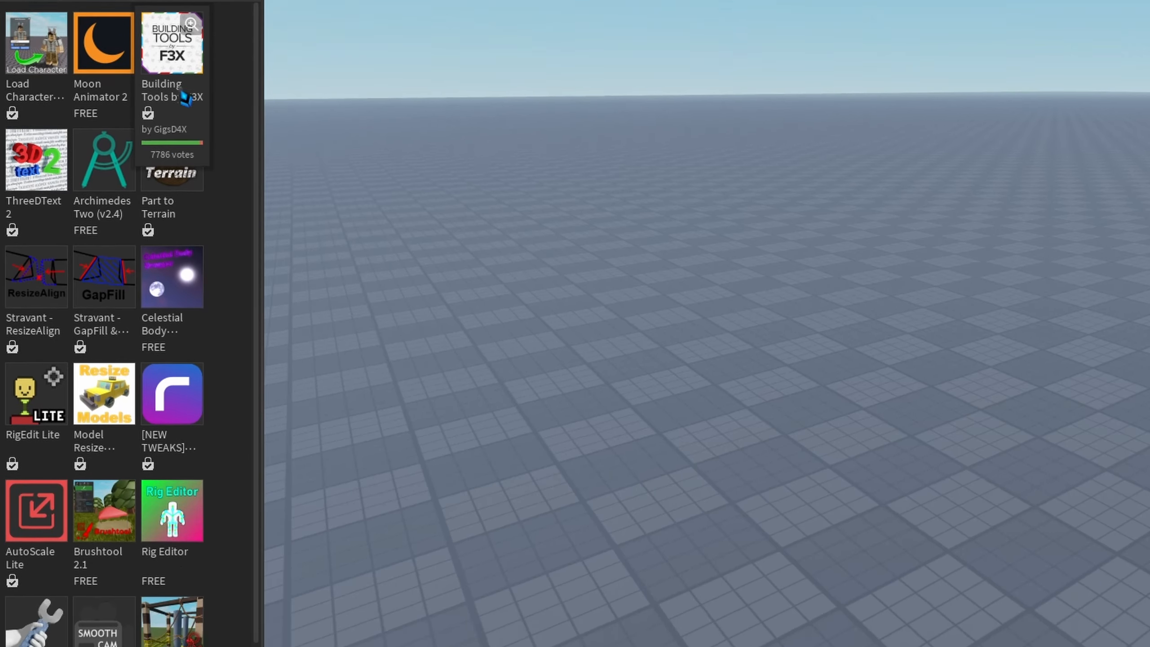
click(186, 295)
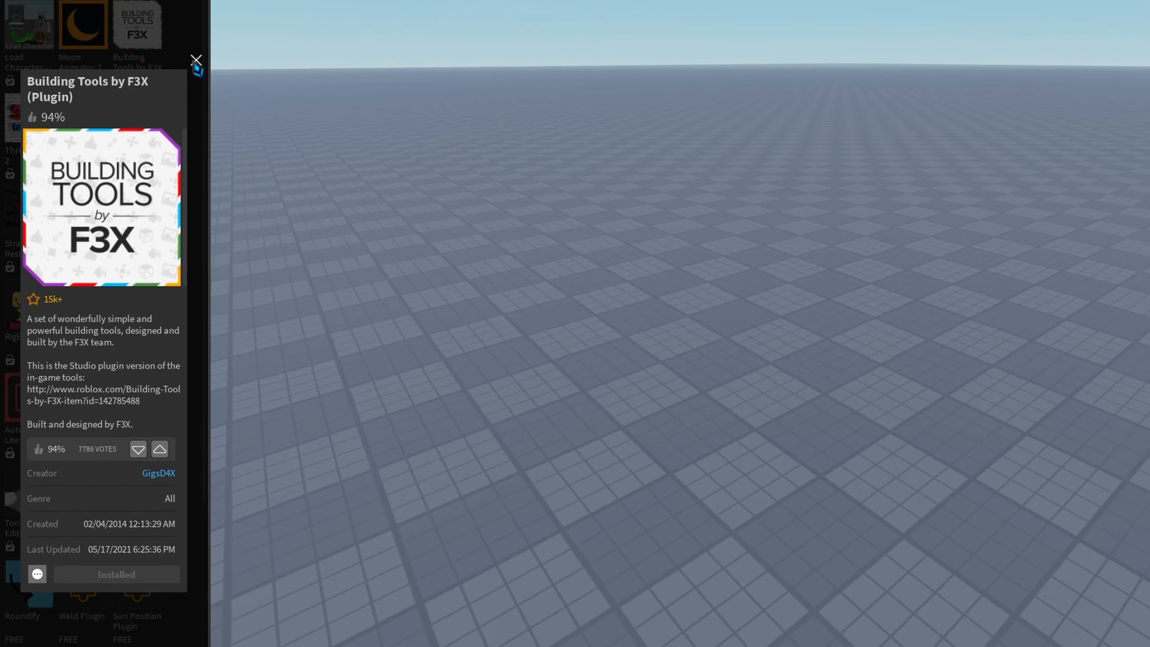
click(196, 60)
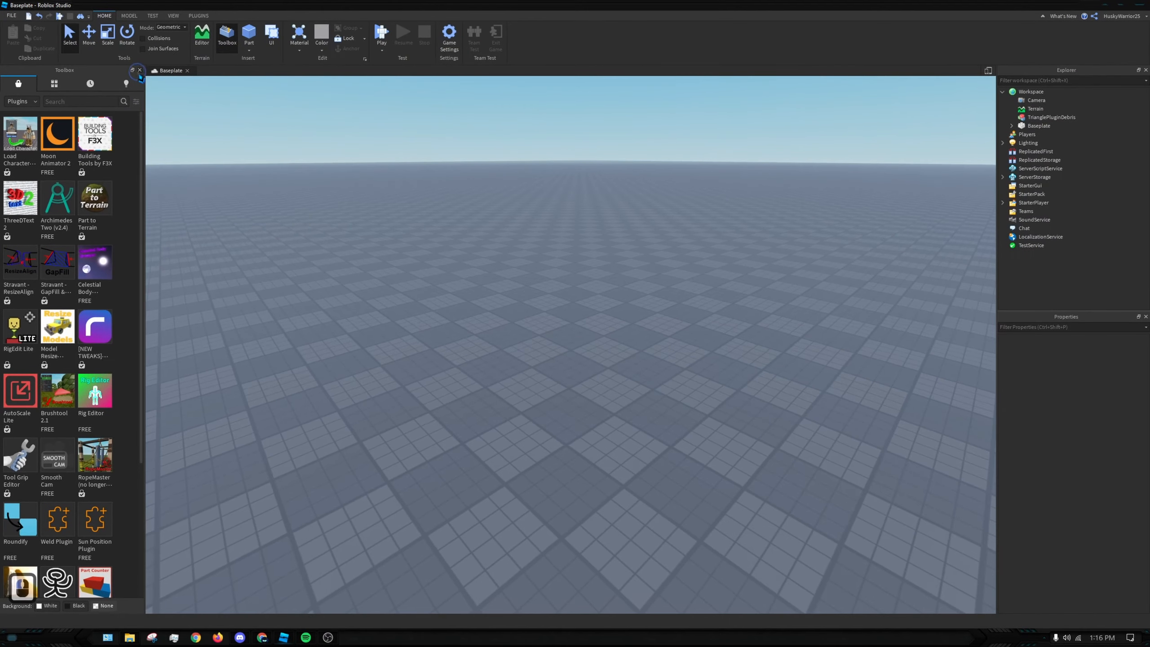
click(227, 35)
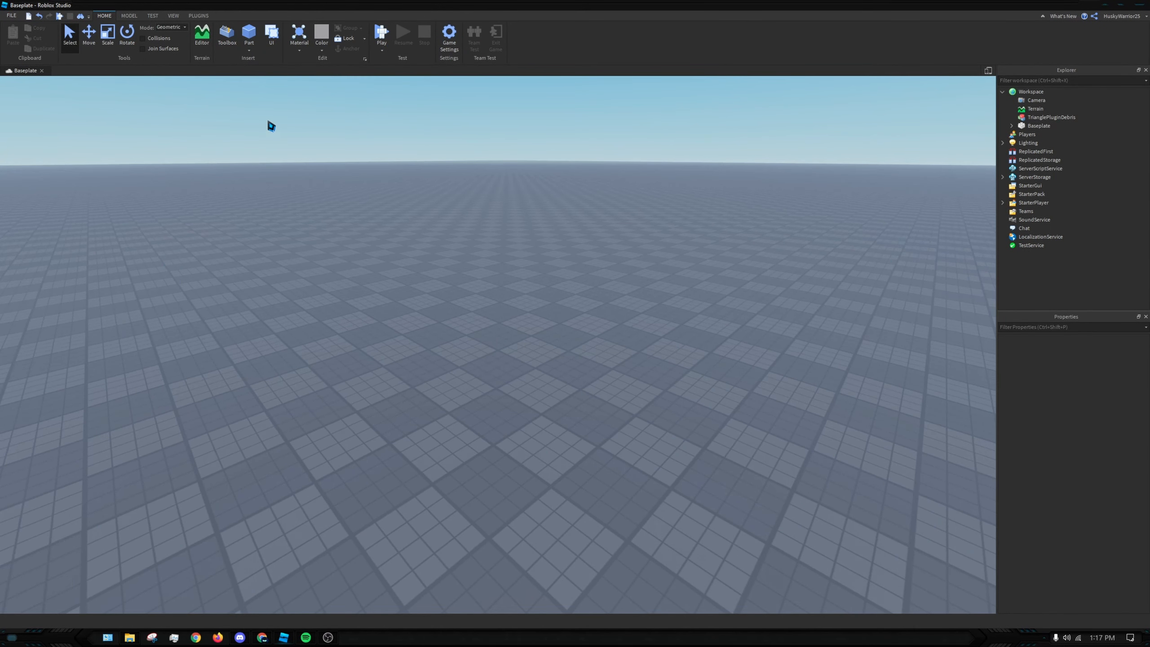
Activate the Building Tools by F3X plugin and reposition its Move Tool window and tool palette
click(198, 16)
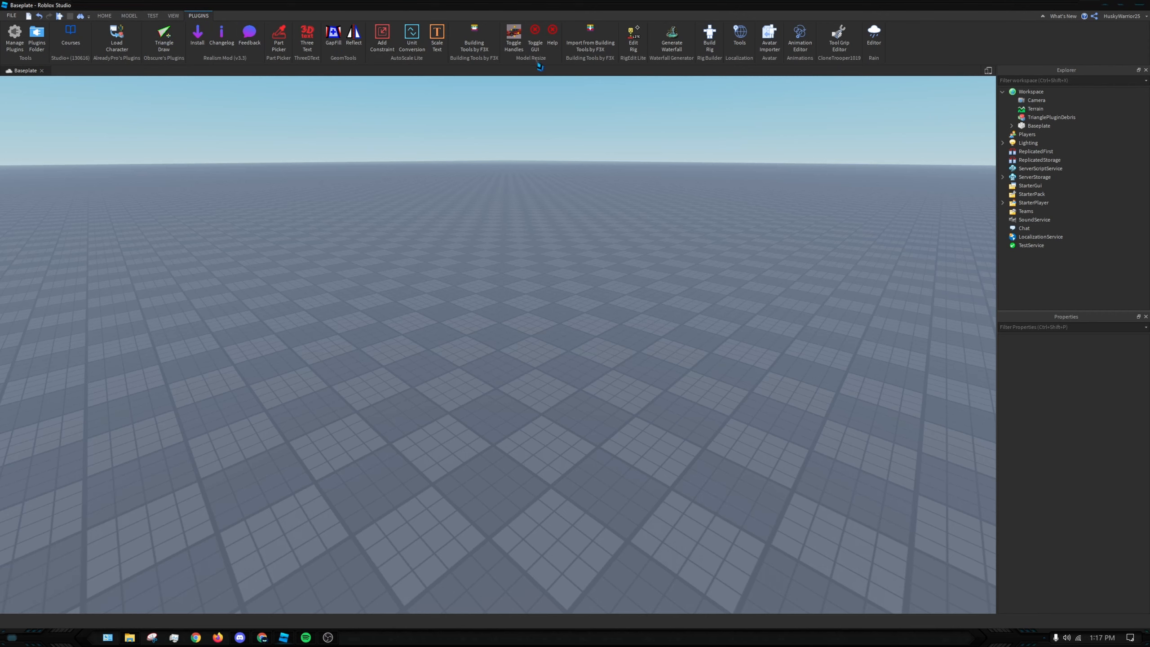
click(474, 40)
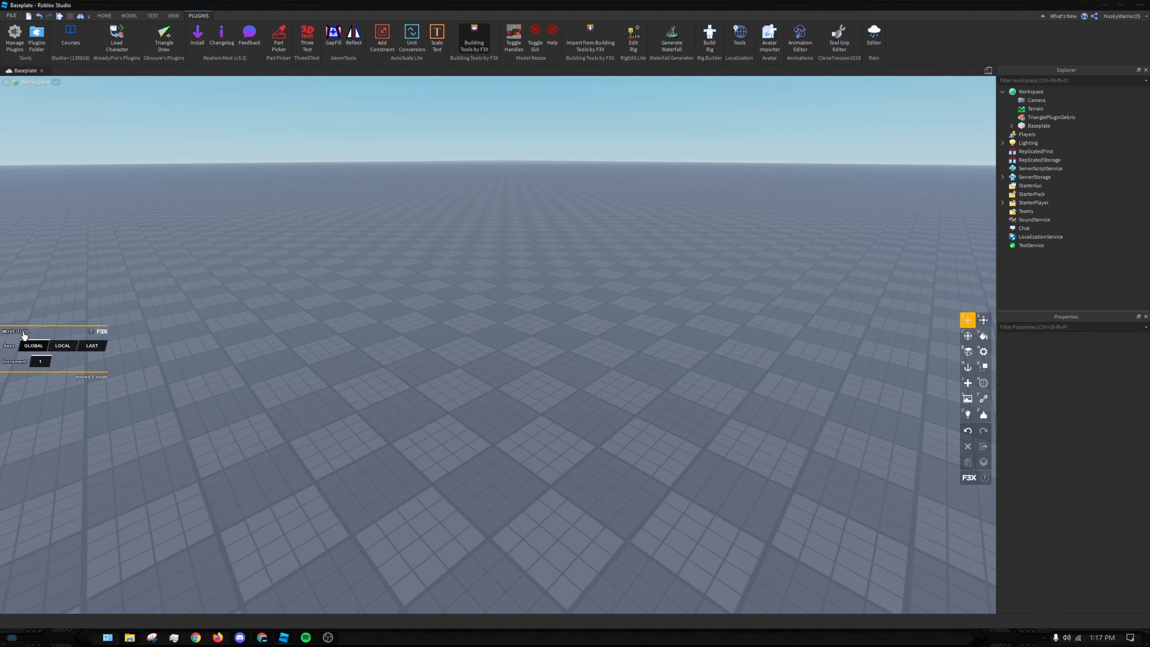
mouse_move(24, 333)
mouse_down()
mouse_move(224, 271)
mouse_move(405, 352)
mouse_move(24, 323)
mouse_up()
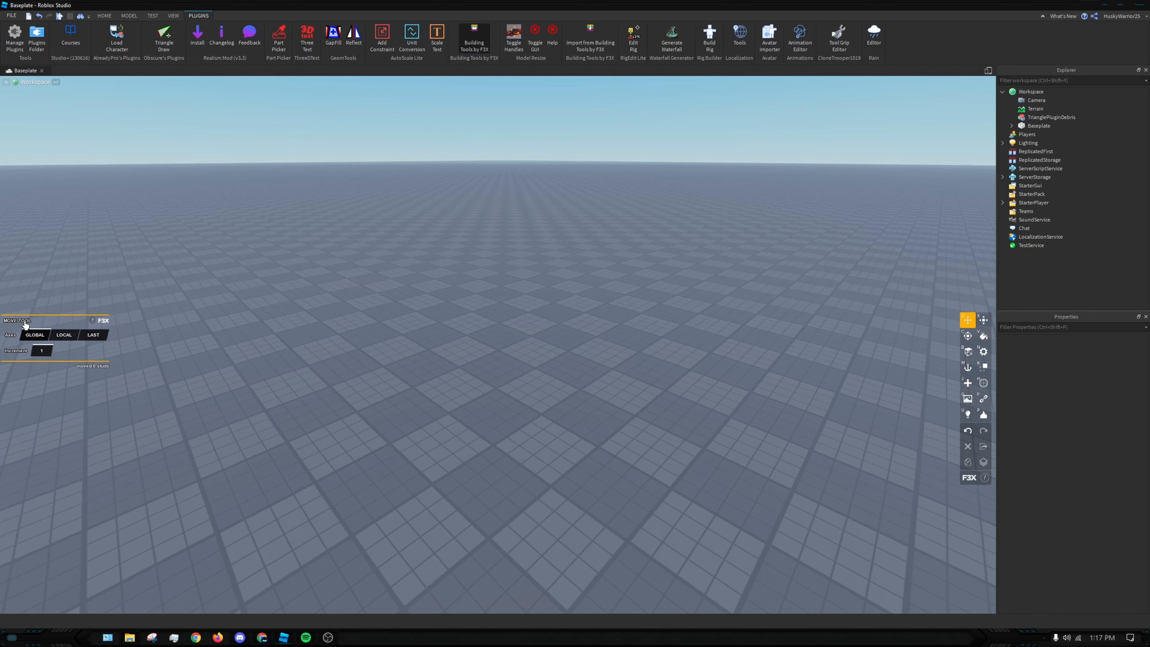
drag(970, 480, 974, 608)
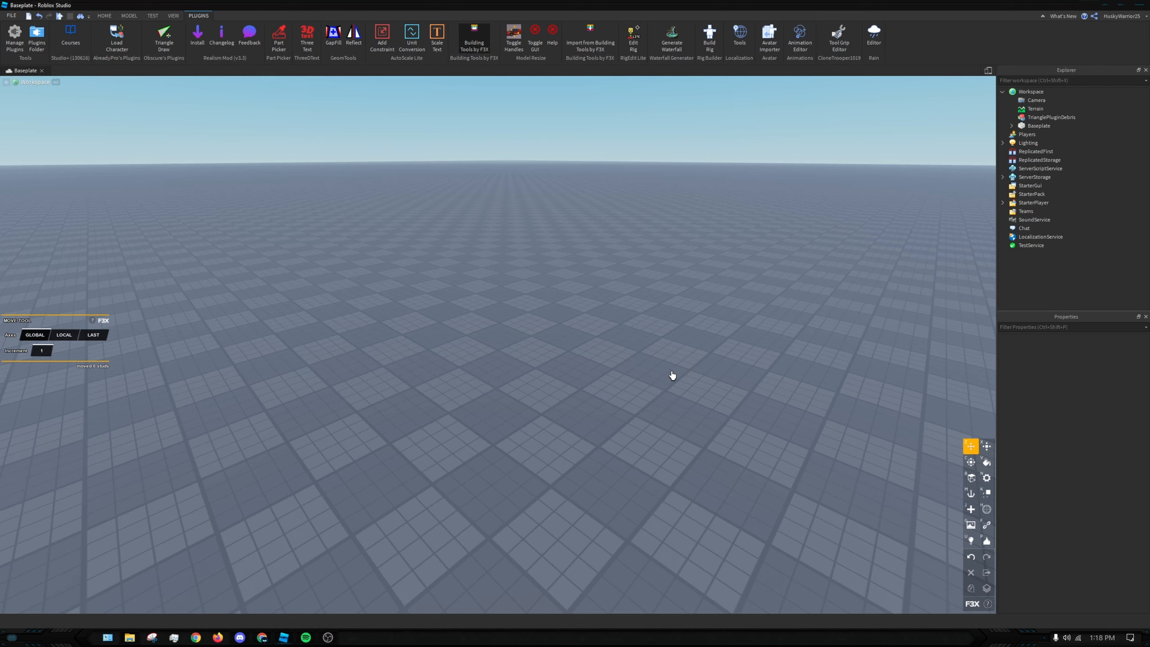
Cycle through the F3X Resize, Rotate and Paint tools and return to the Move tool
key(x)
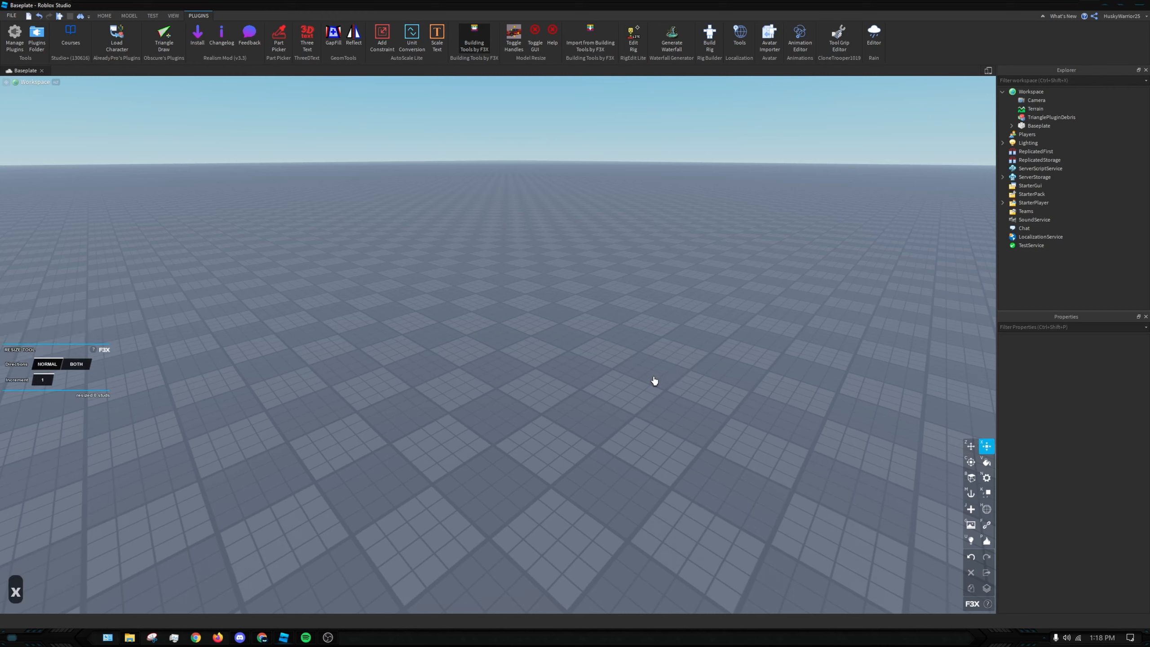
key(c)
key(v)
key(z)
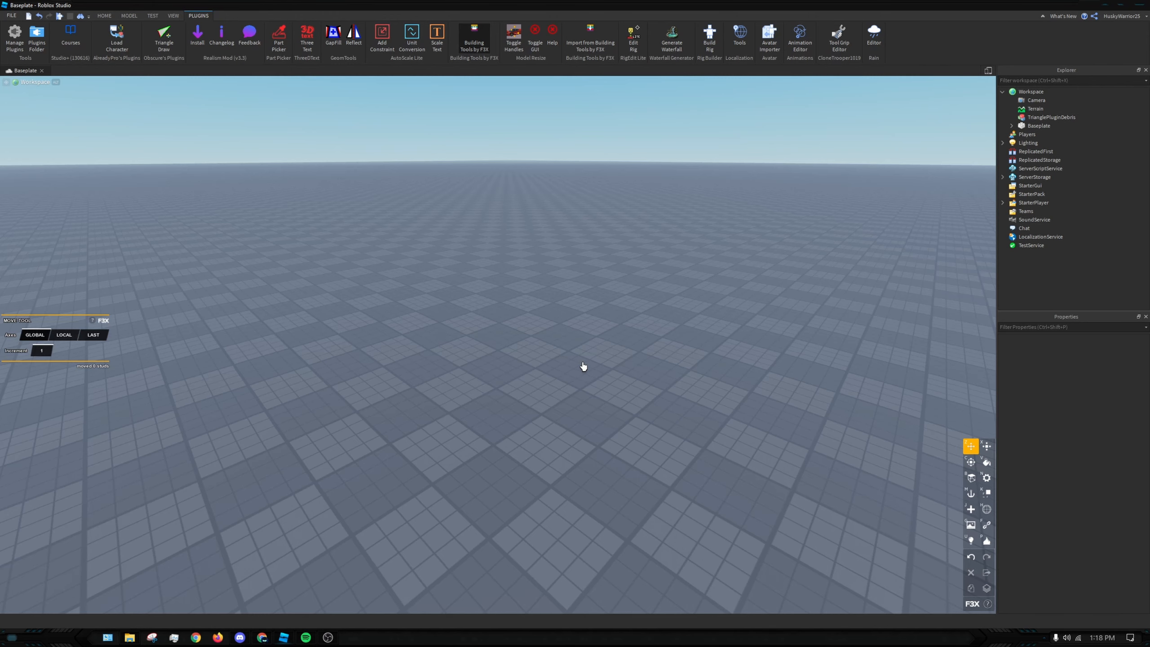
Create a Normal part on the baseplate with the New Part tool and place it at position -2, 0.5, -11
click(598, 360)
key(j)
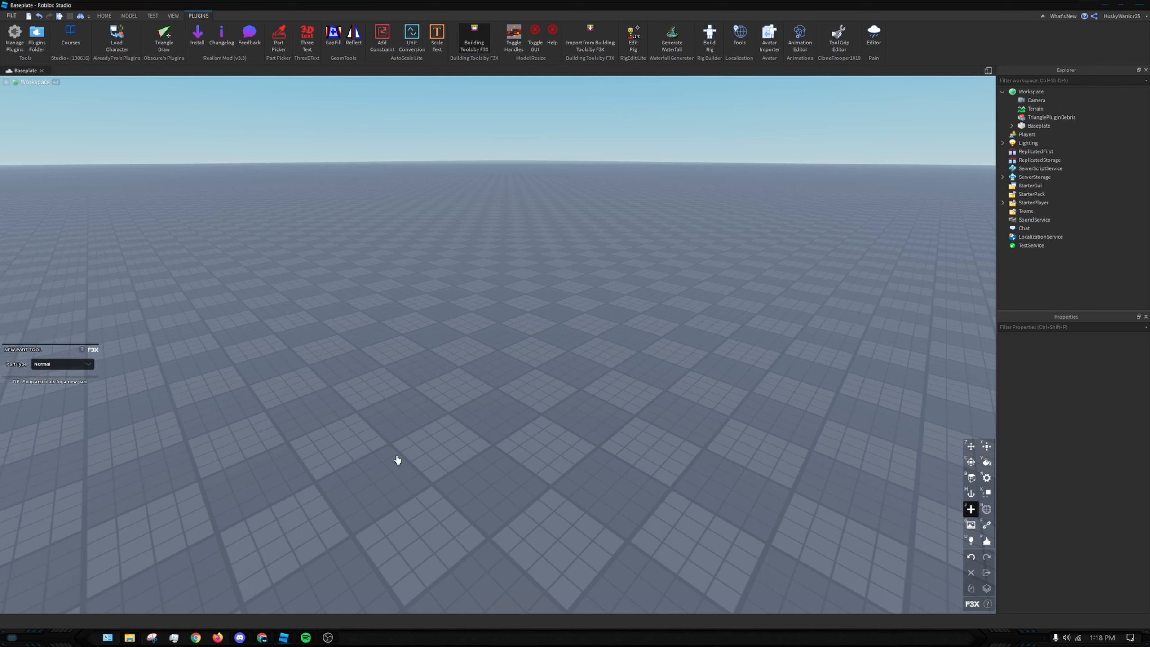
click(401, 415)
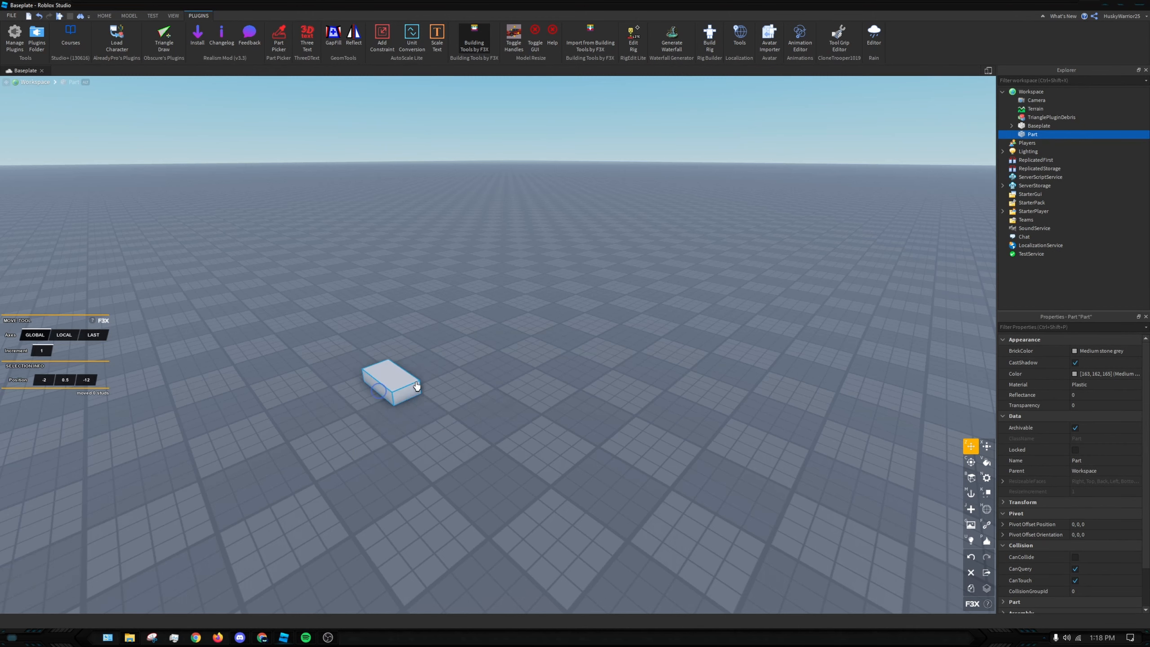
drag(421, 427, 364, 436)
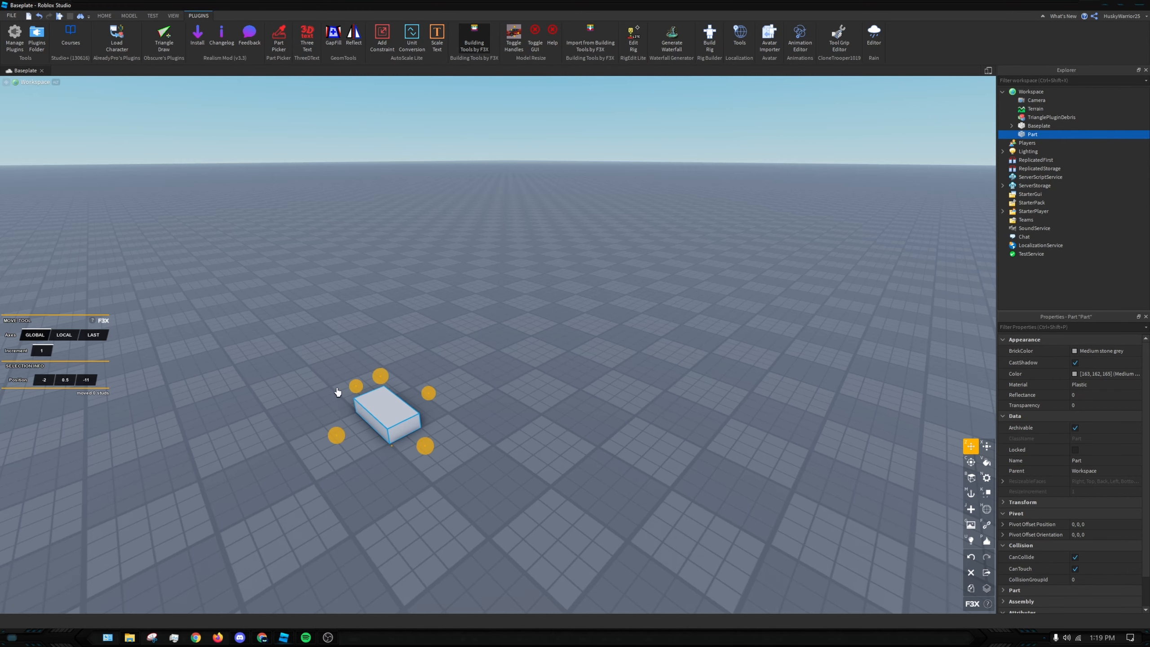
Compare the F3X New Part types with Studio's built-in Part shapes and the Insert Object list
key(j)
click(86, 366)
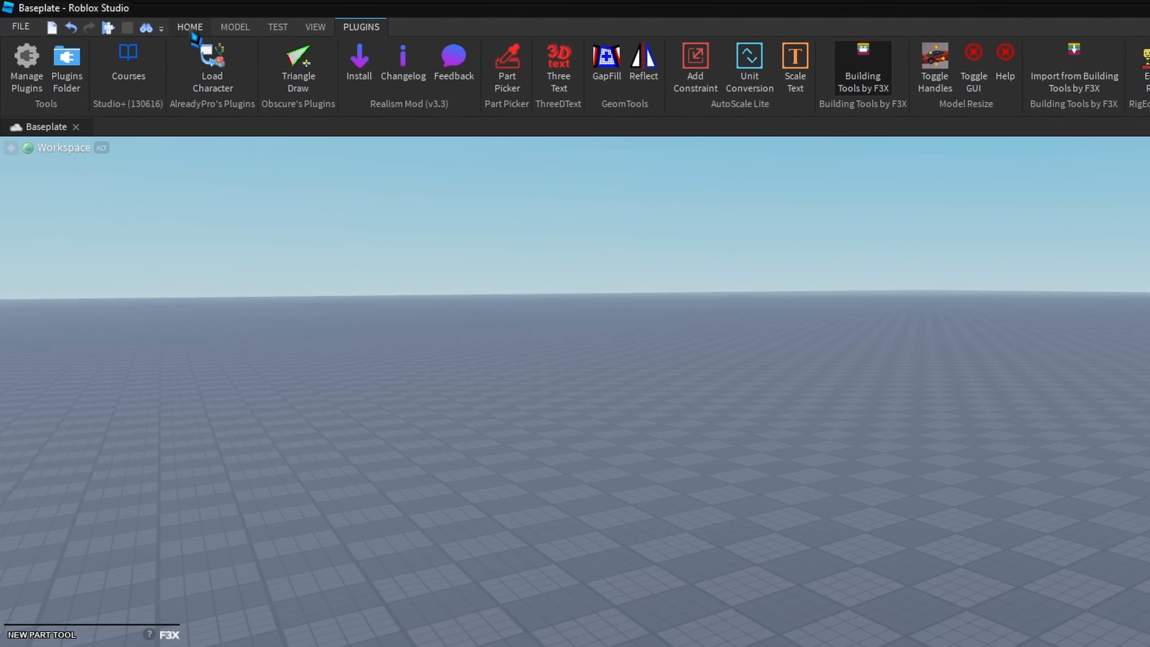
click(190, 27)
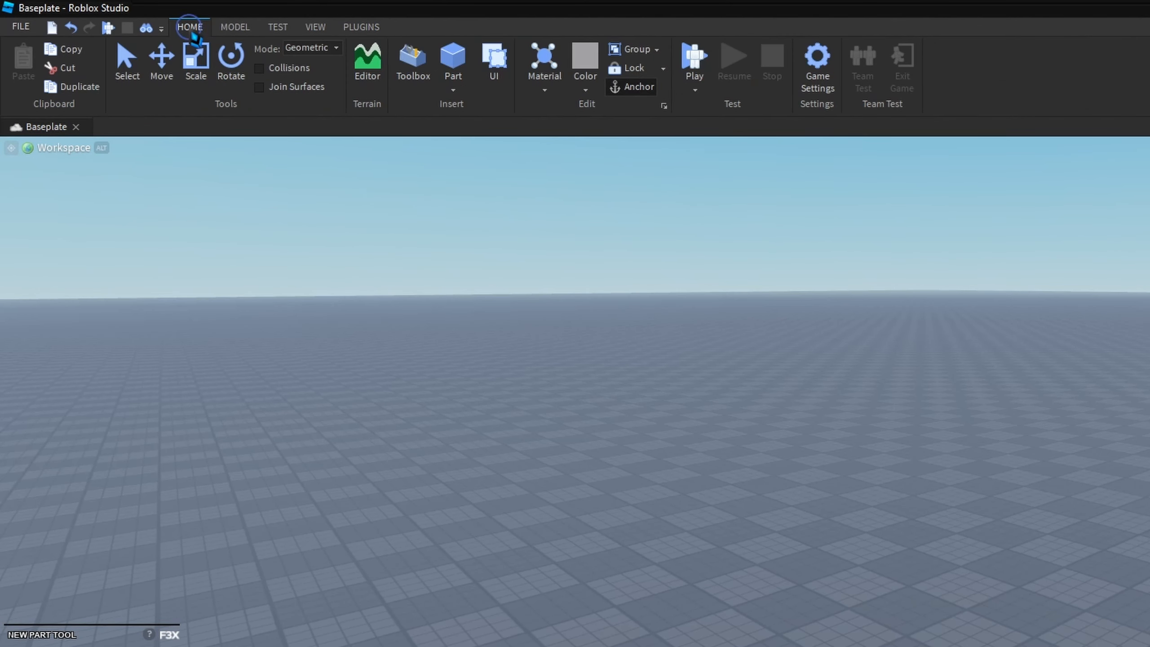
click(452, 90)
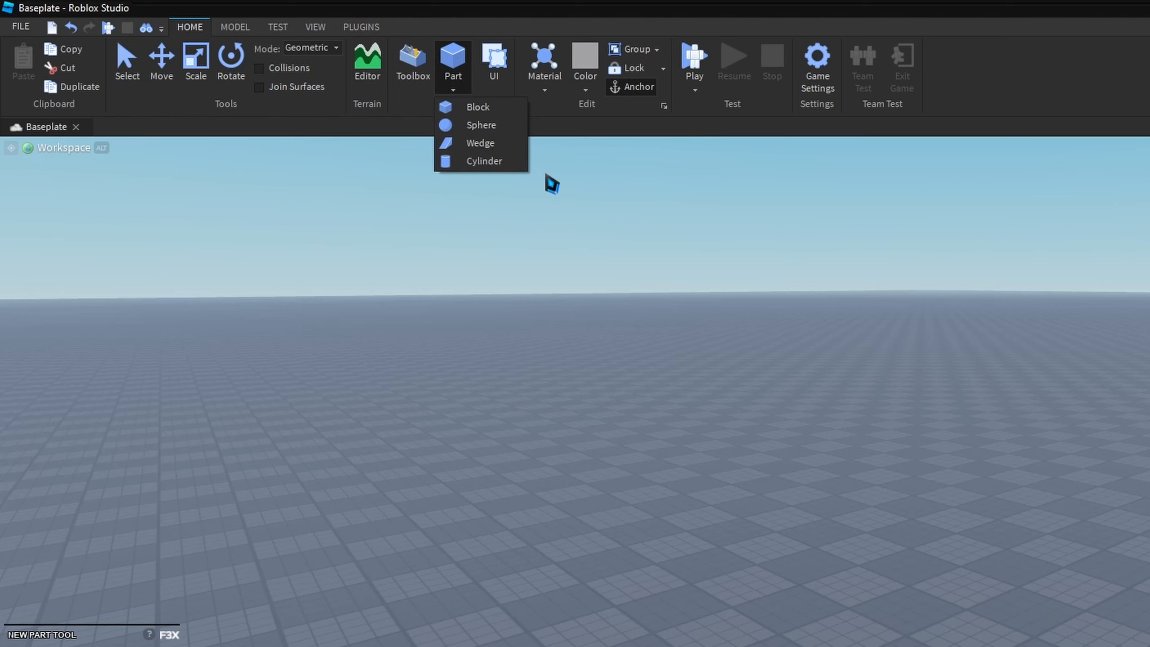
click(235, 26)
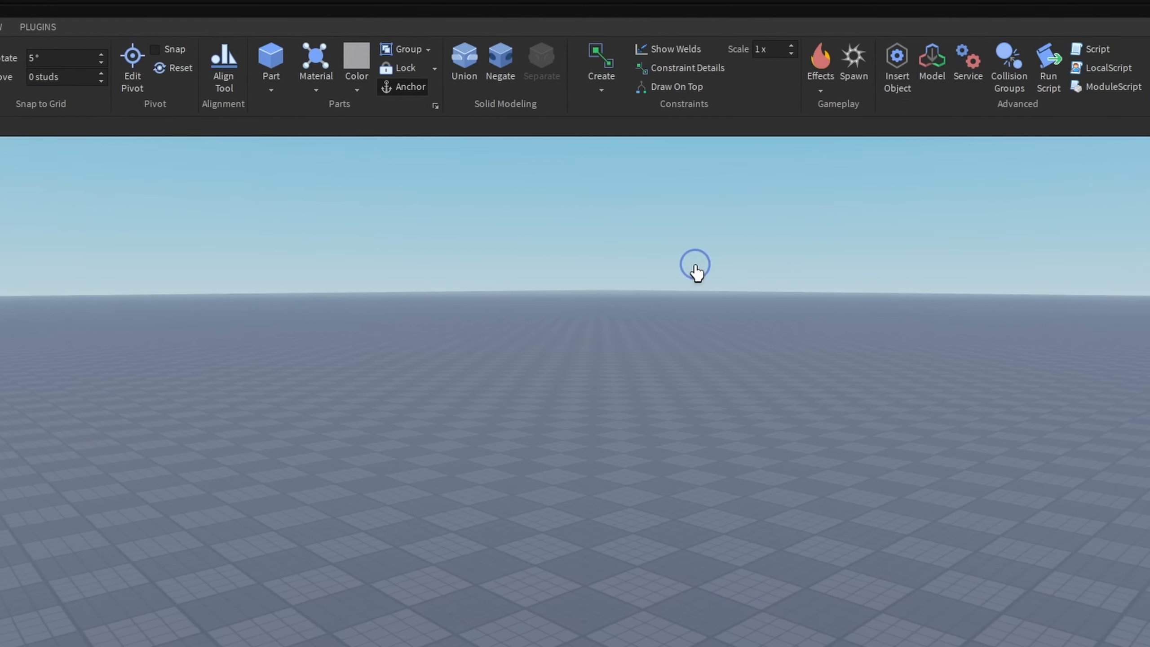
click(901, 65)
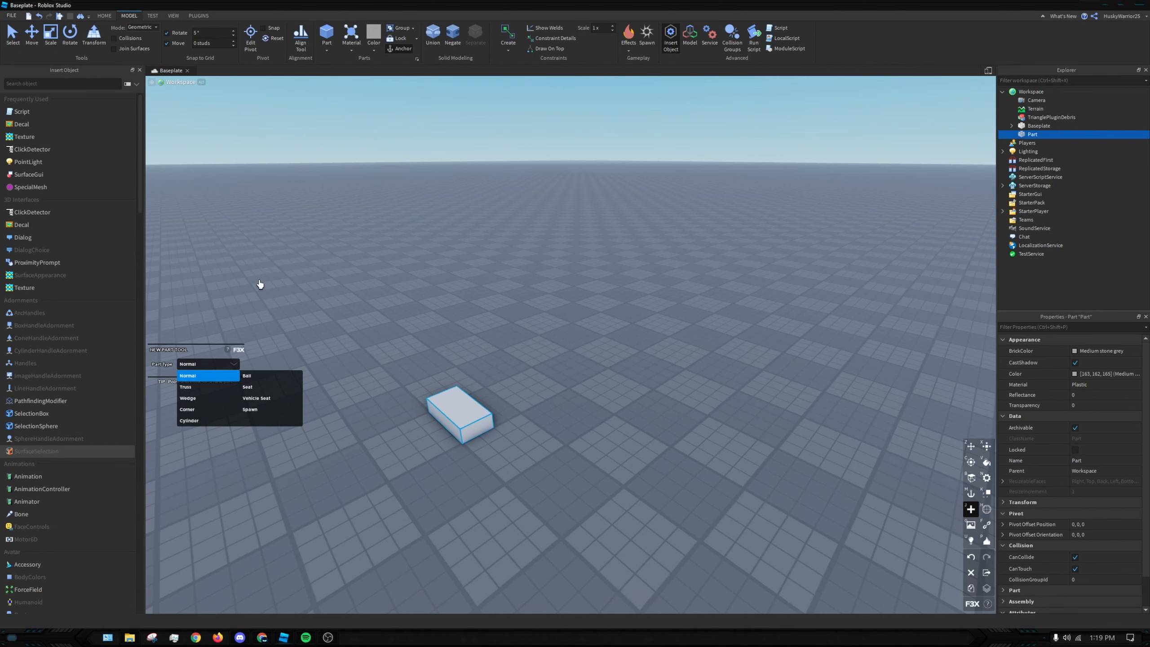
click(140, 70)
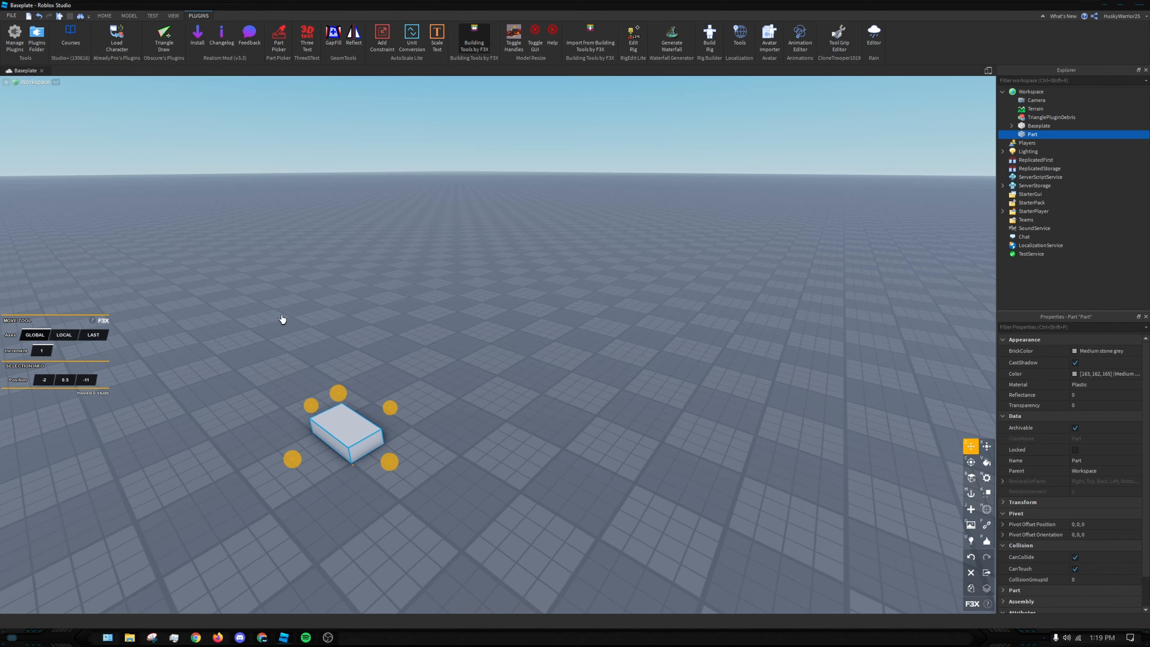
Try moving the part along the X axis with global axes and an increment of 1
right_drag(416, 438, 432, 462)
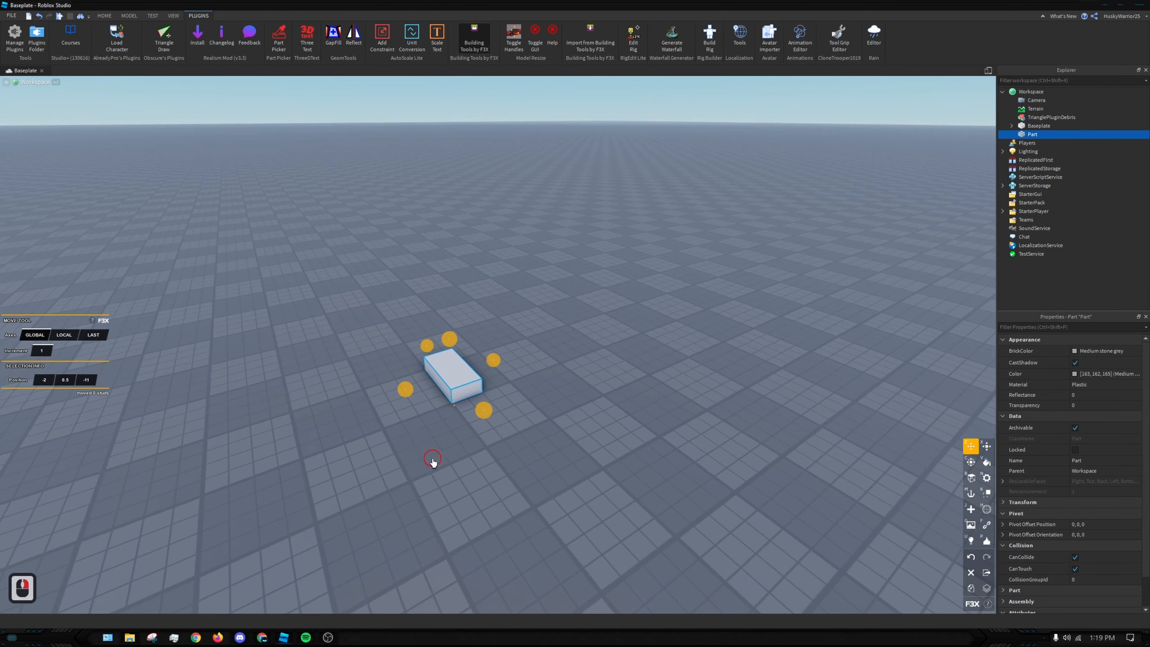
right_drag(334, 369, 340, 372)
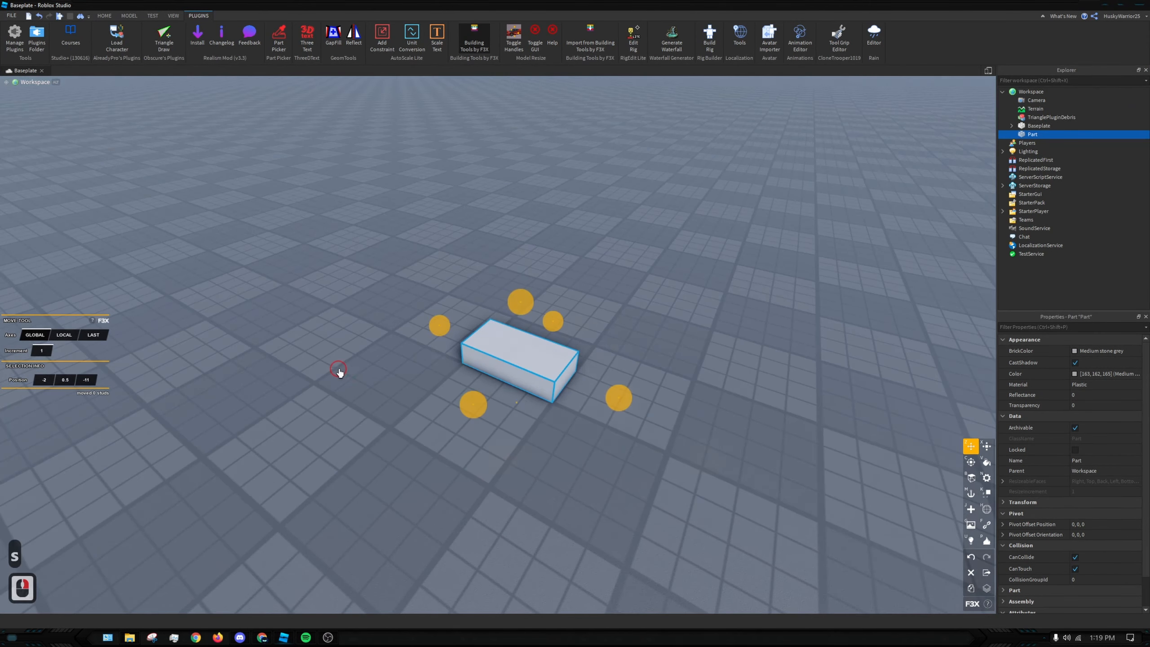
key(w)
key(s)
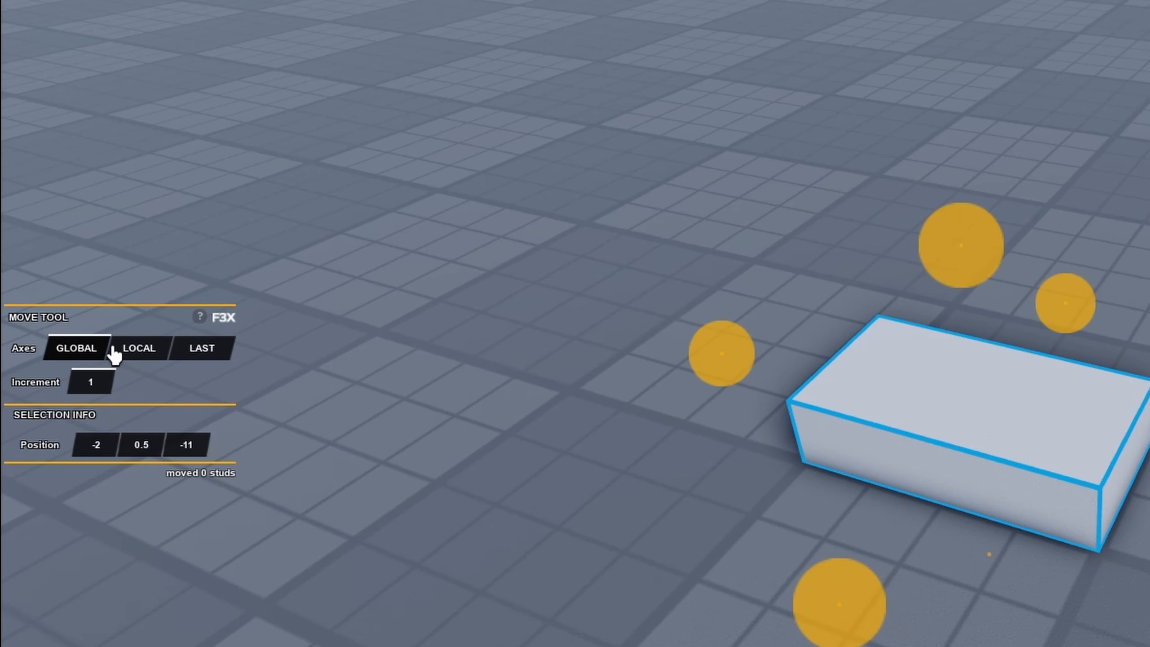
right_drag(700, 488, 711, 486)
key(a)
key(d)
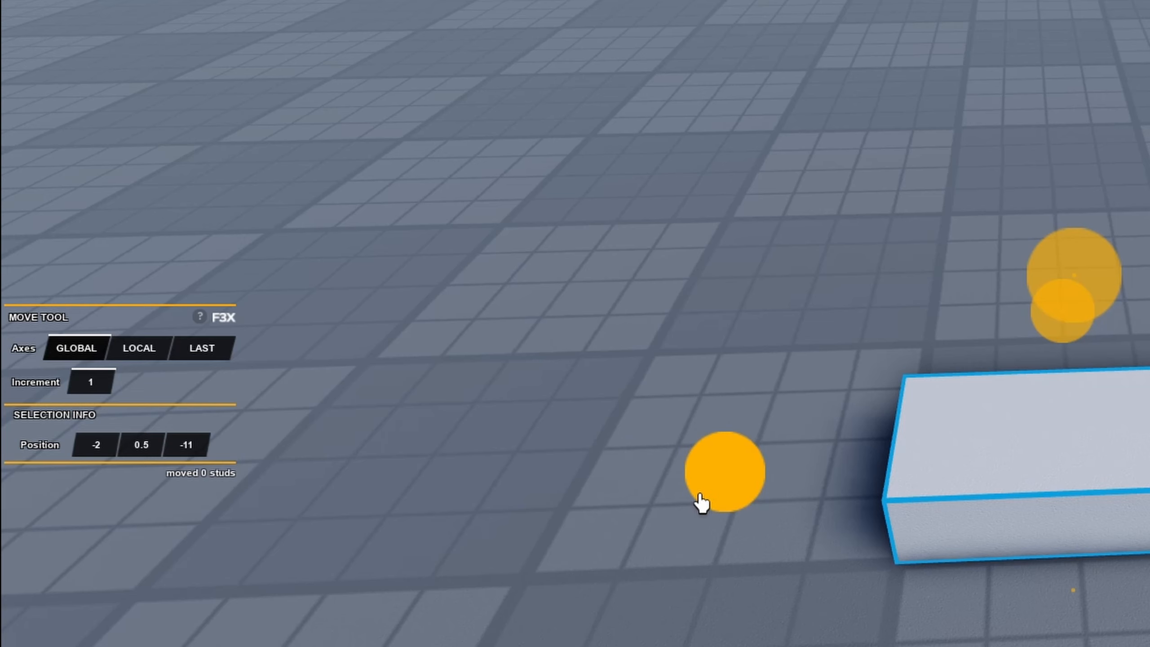
drag(716, 493, 751, 473)
Set the move increment to 0.2 and shift the part along the X axis to -2.2
click(96, 382)
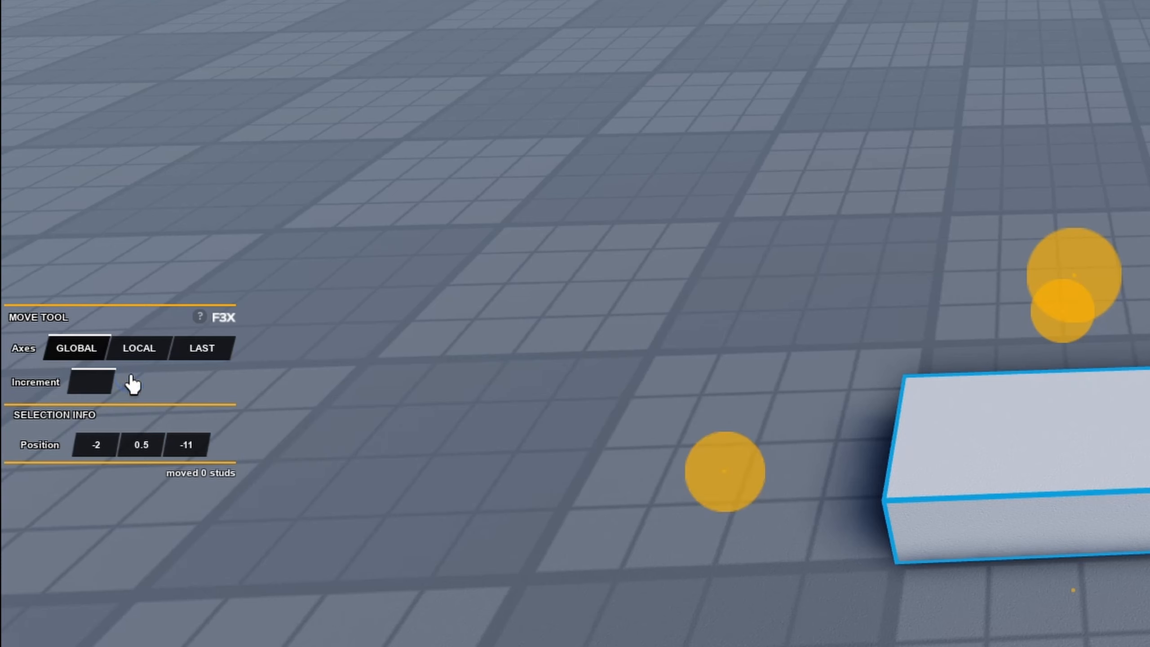
text(.2)
key(Return)
drag(711, 465, 628, 489)
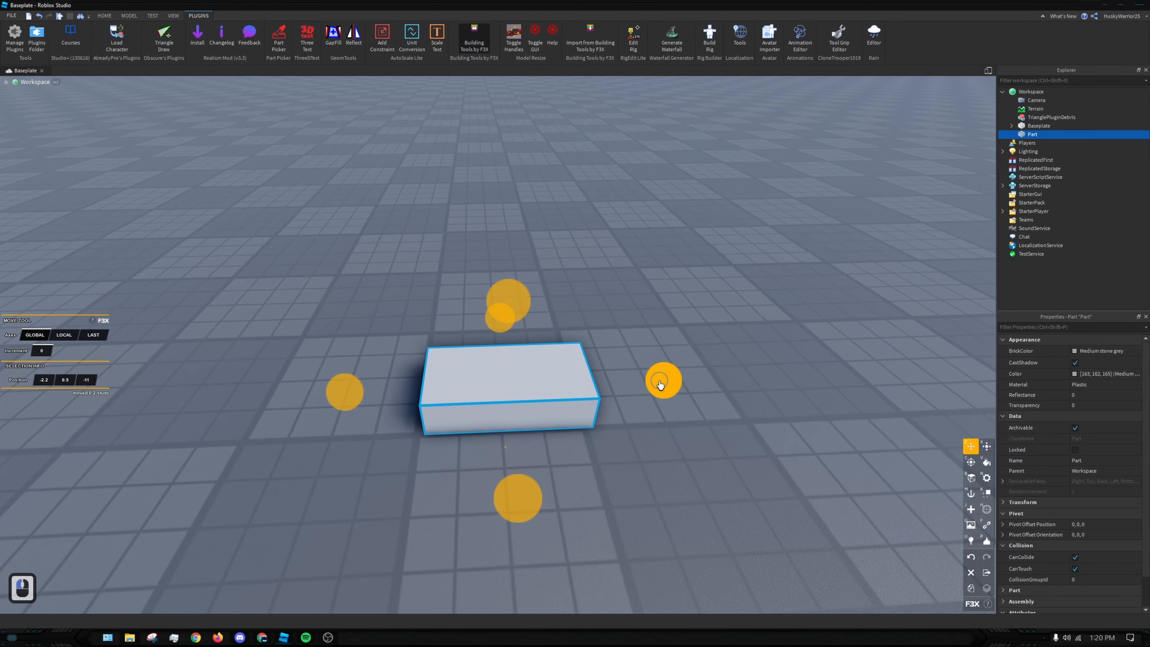
Try to move the part along the X axis with an increment of 0, look for it, and undo the move
drag(821, 393, 823, 395)
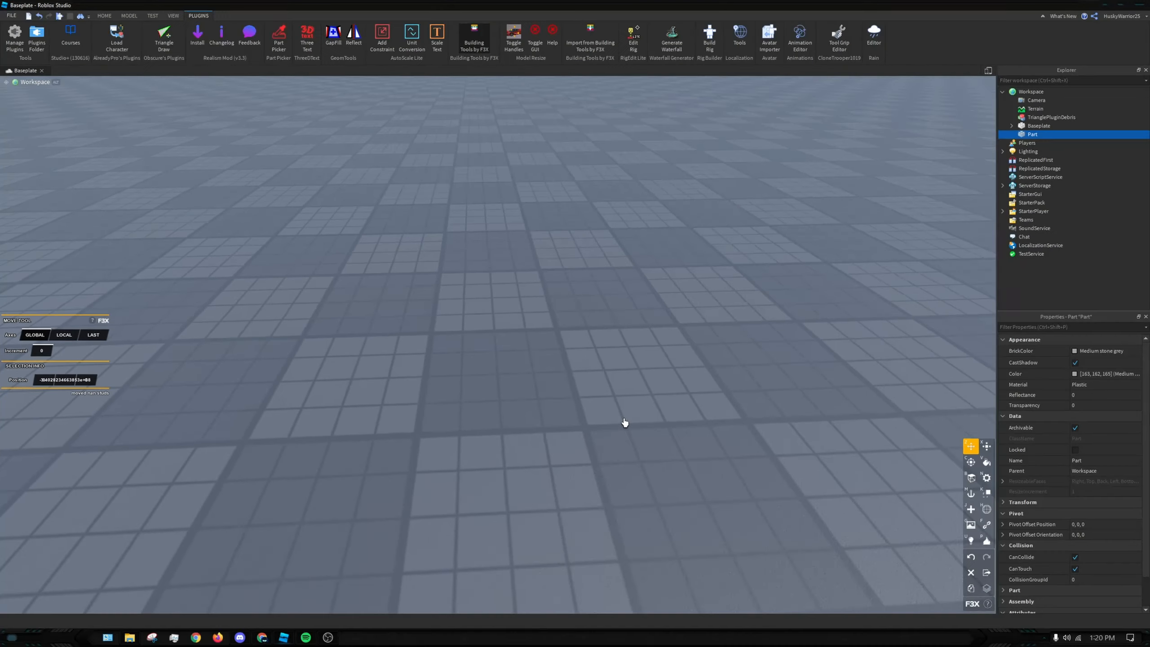
key(f)
right_drag(677, 373, 468, 465)
right_drag(382, 176, 403, 175)
right_click(366, 300)
right_click(427, 419)
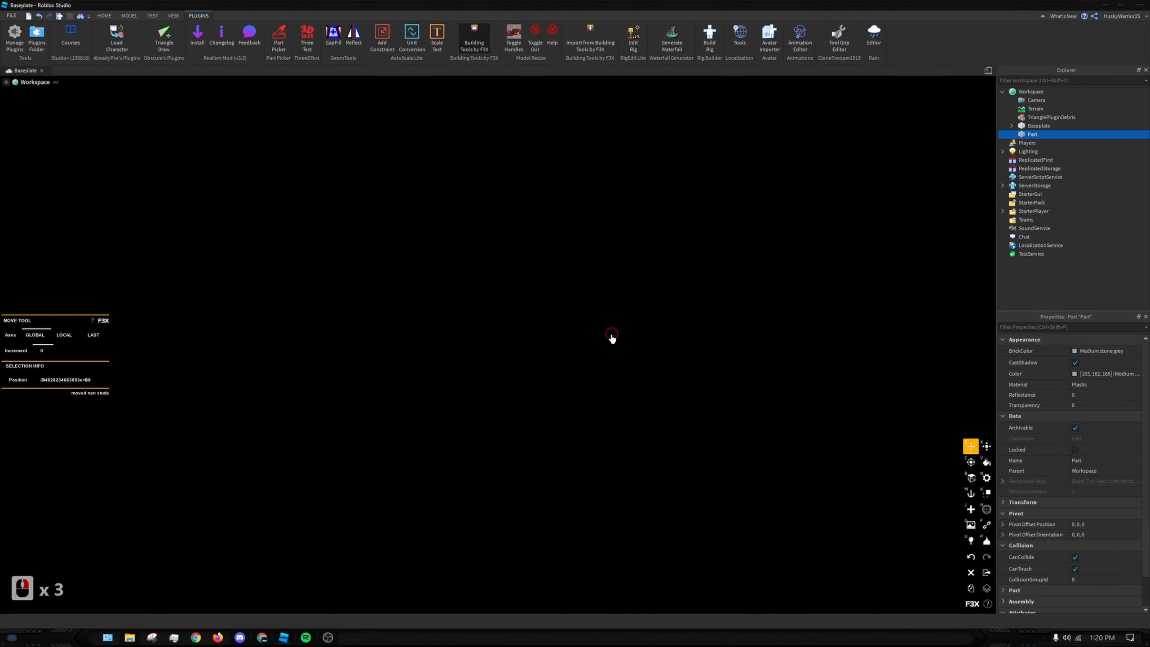
right_click(560, 319)
right_drag(398, 256, 408, 276)
right_click(490, 263)
right_click(493, 302)
right_click(503, 208)
right_click(598, 357)
right_click(254, 361)
right_click(405, 286)
right_click(530, 188)
key(ctrl)
key(ctrl+z)
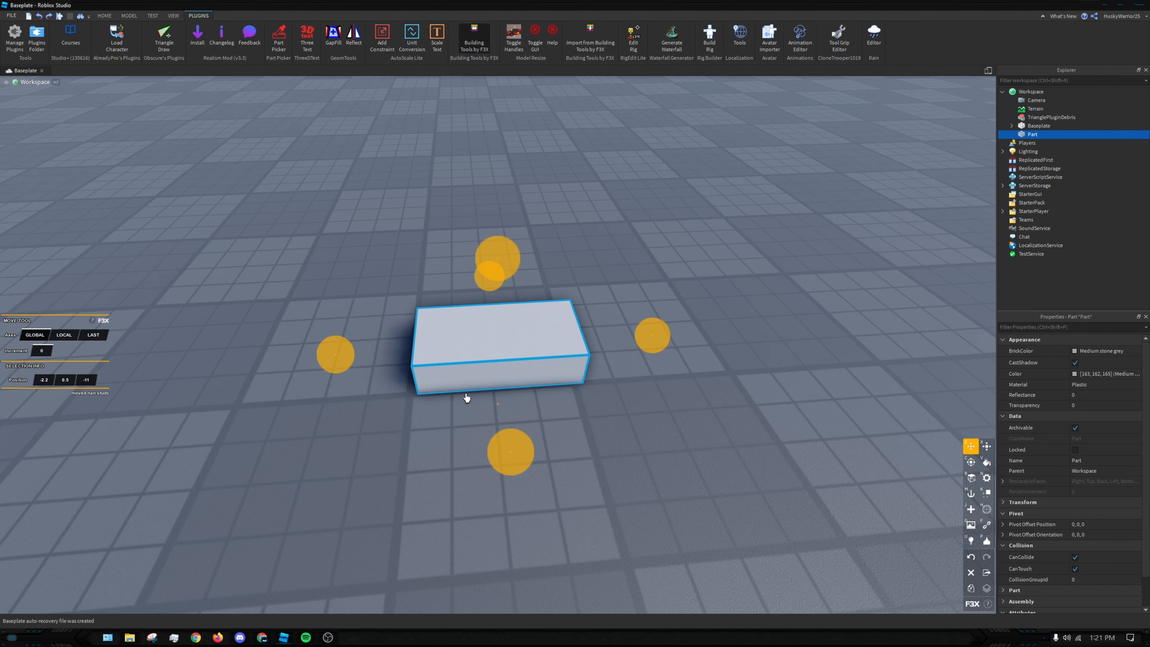
Set the Move tool's increment to 0.0001
click(39, 351)
text(1.001)
key(BackSpace)
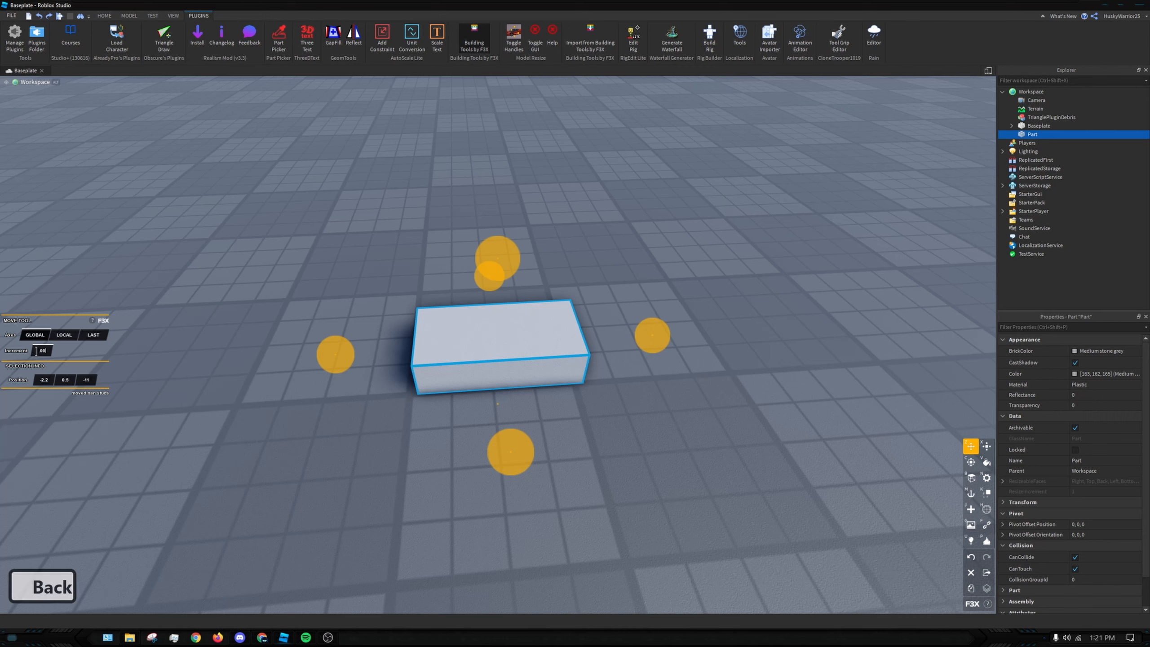
text(01)
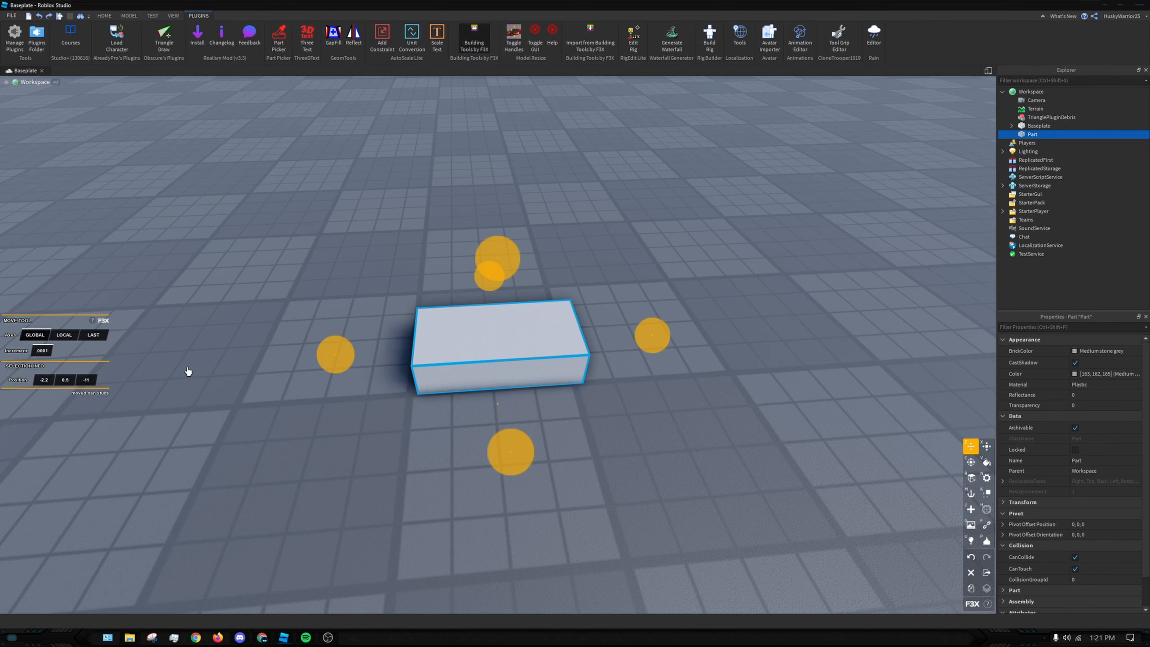
key(Return)
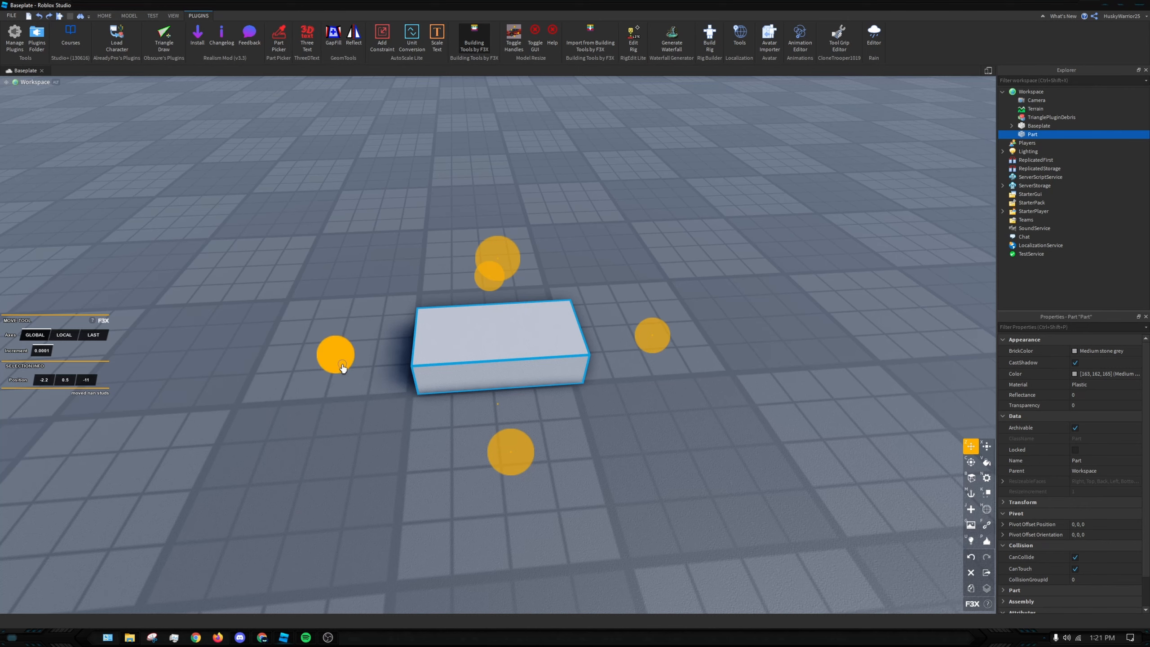
Move the part along the X axis to about -2.13 and open the move increment for editing
drag(336, 364, 332, 341)
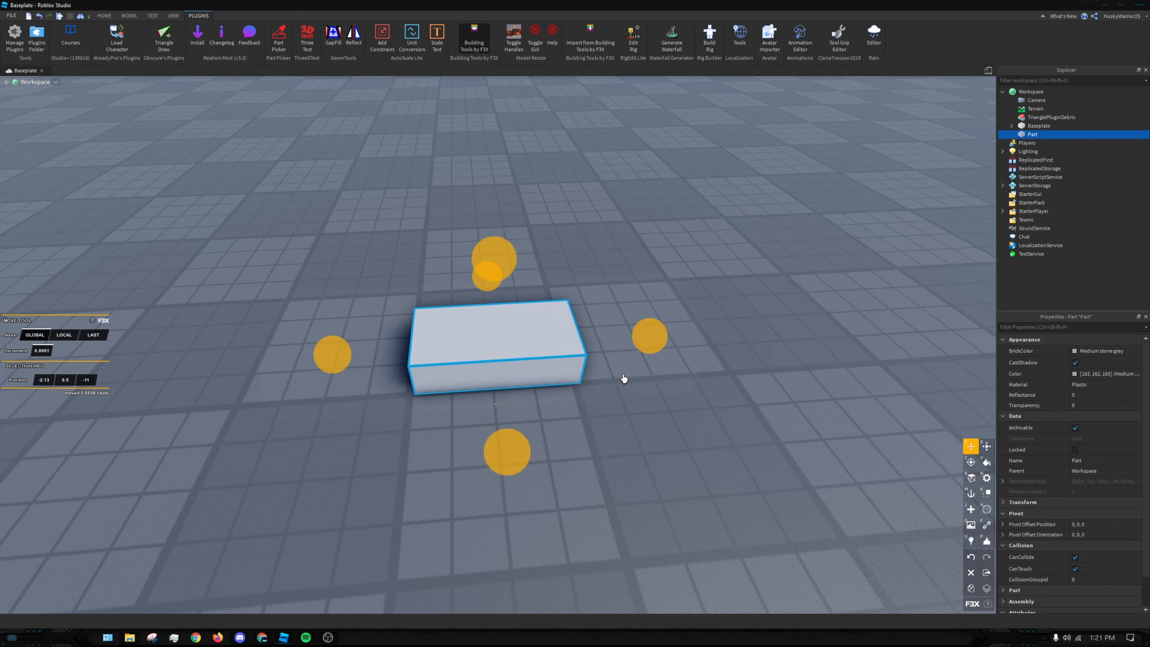
click(42, 350)
text(.)
key(BackSpace)
key(BackSpace)
Switch to iCUE, open the K95 RGB Platinum keyboard's actions list and dismiss the Stream Deck notice
key(super)
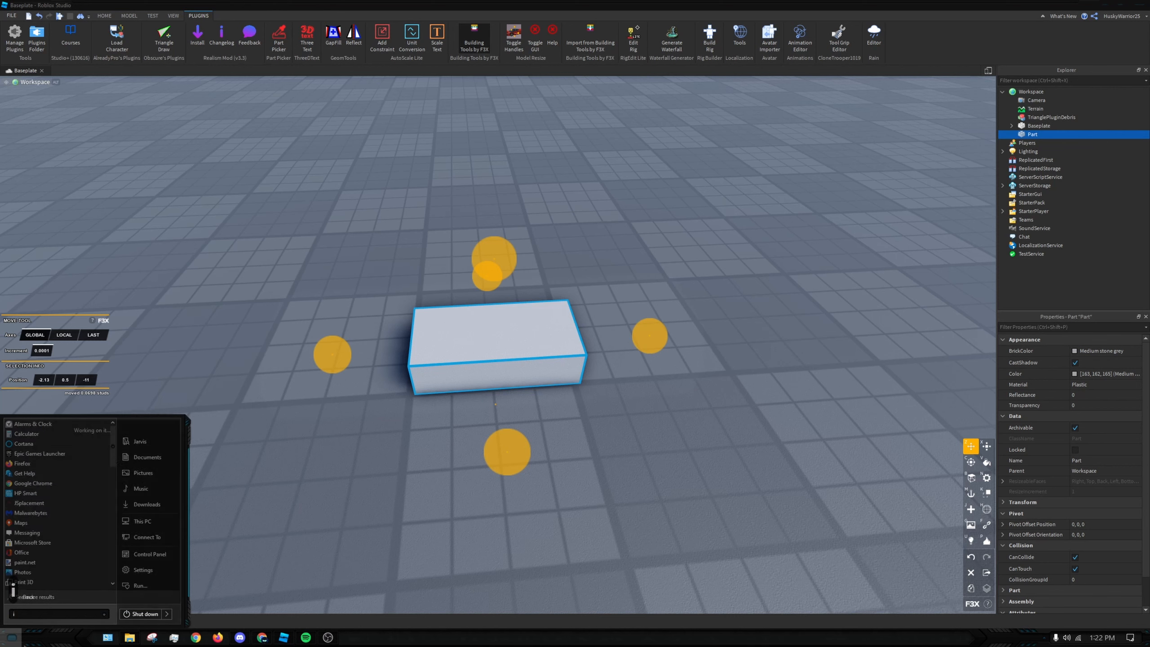
text(icue)
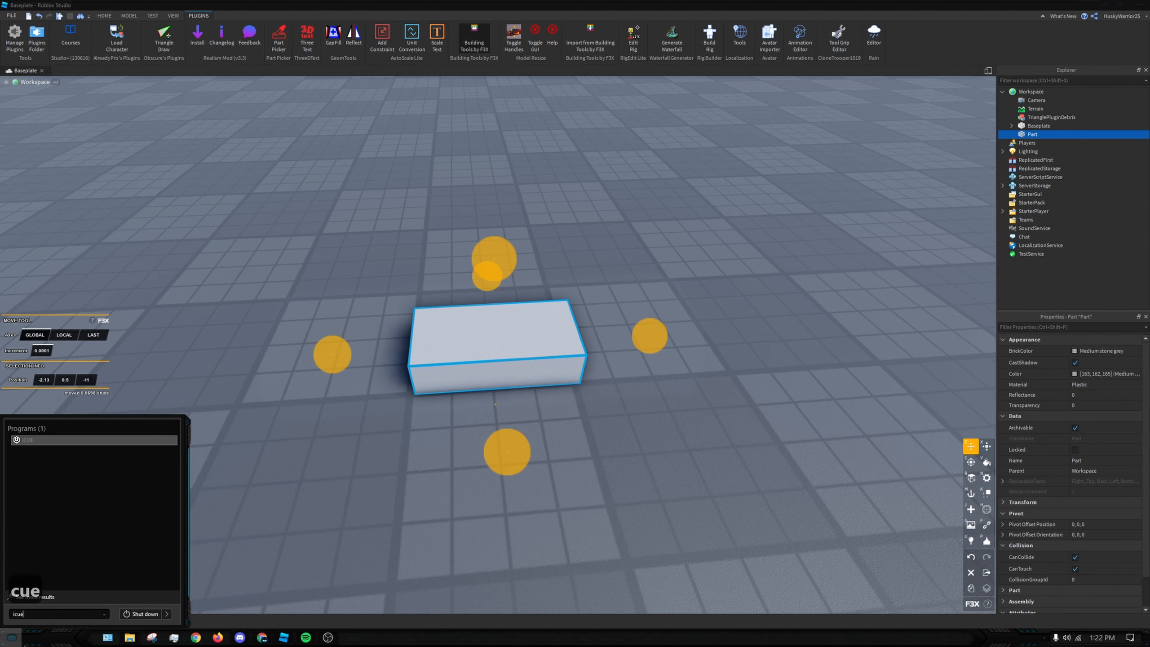
click(40, 445)
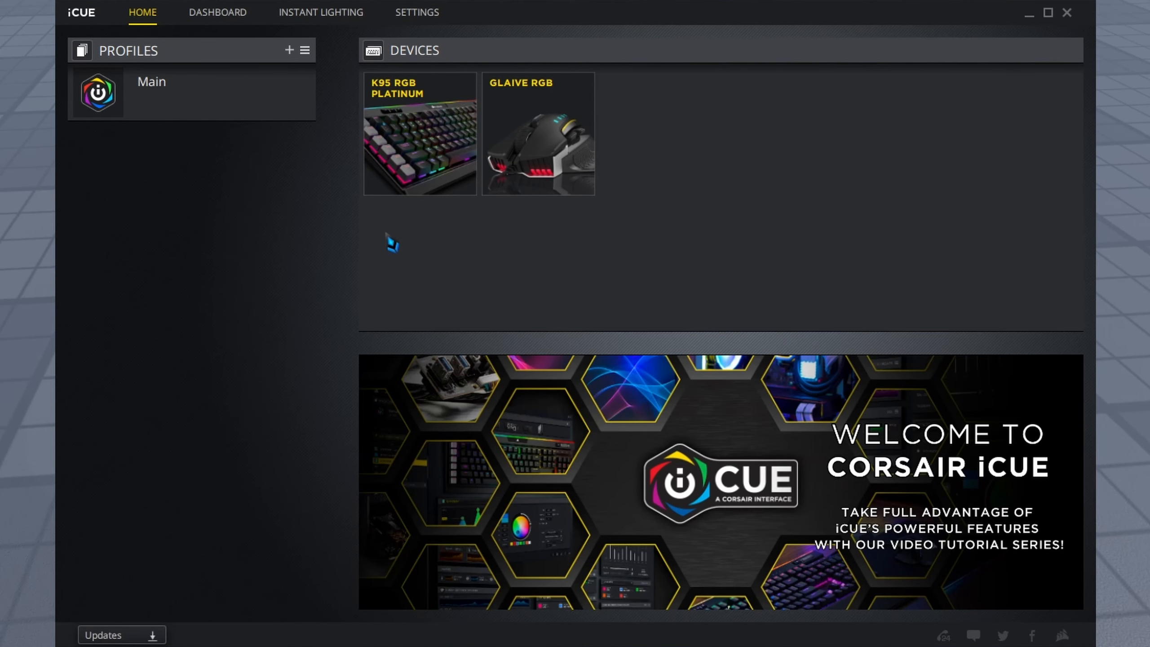
click(433, 142)
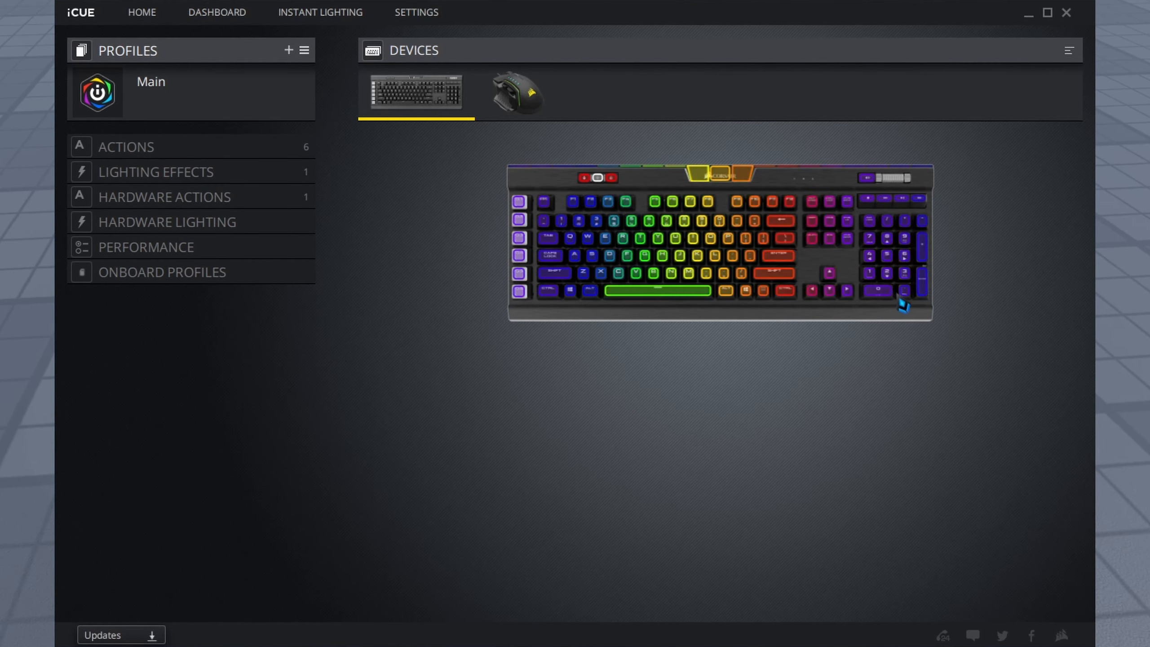
click(117, 150)
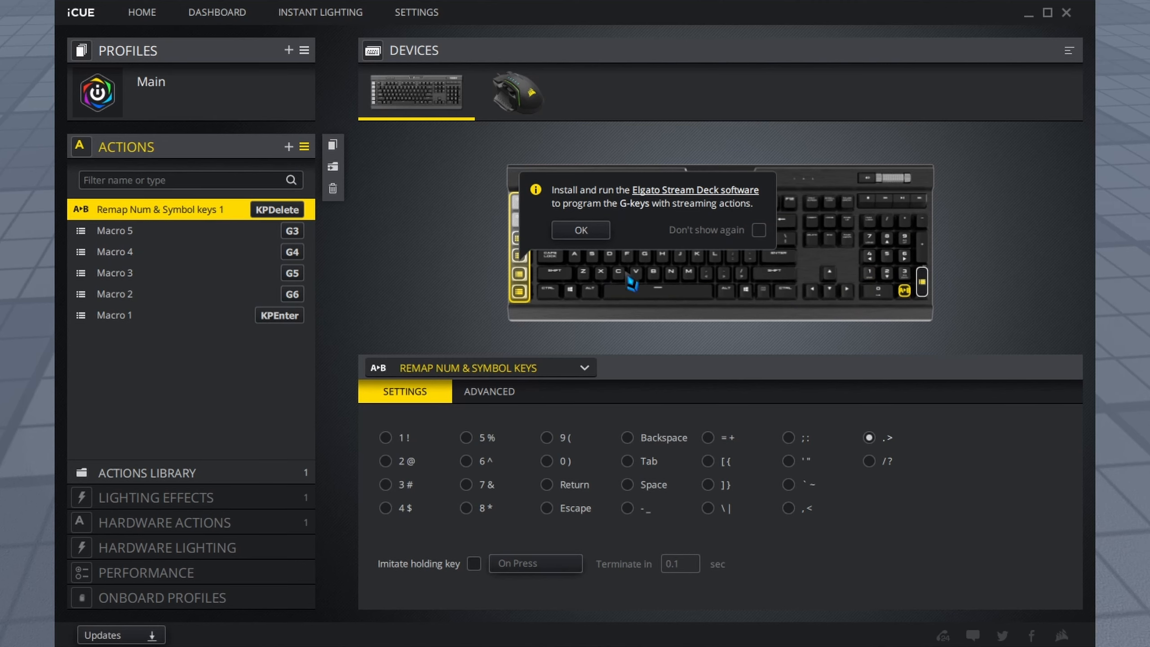
click(581, 230)
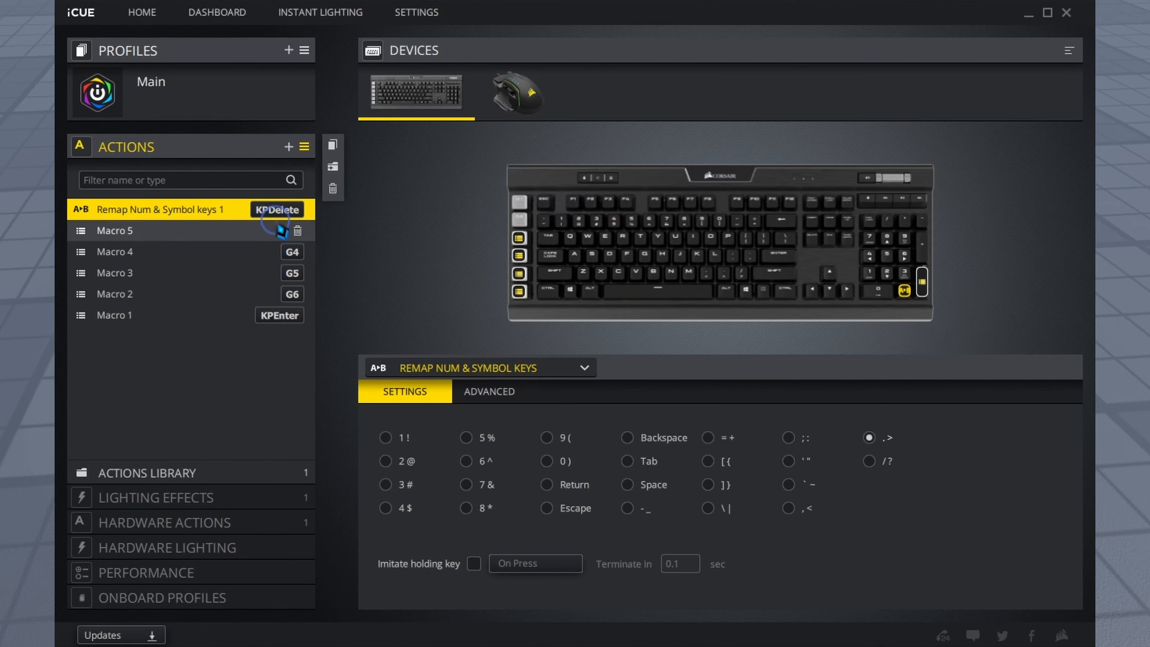
Add a keyboard action that remaps the numeric keypad Delete key to the ". >" symbol key
click(289, 147)
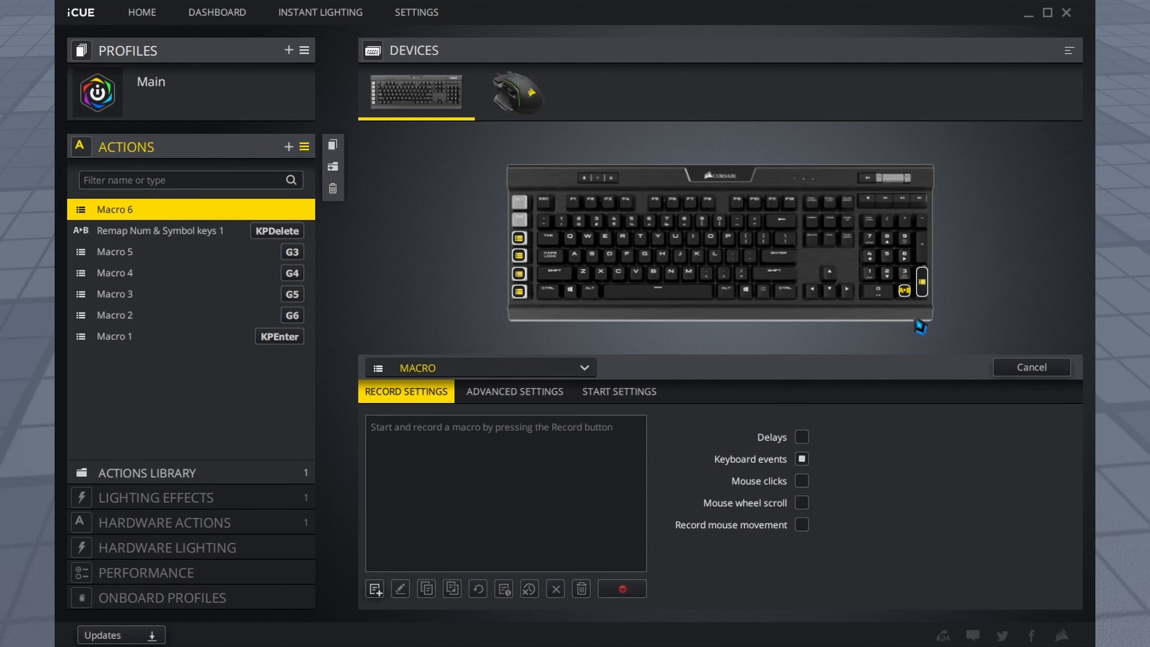
click(904, 290)
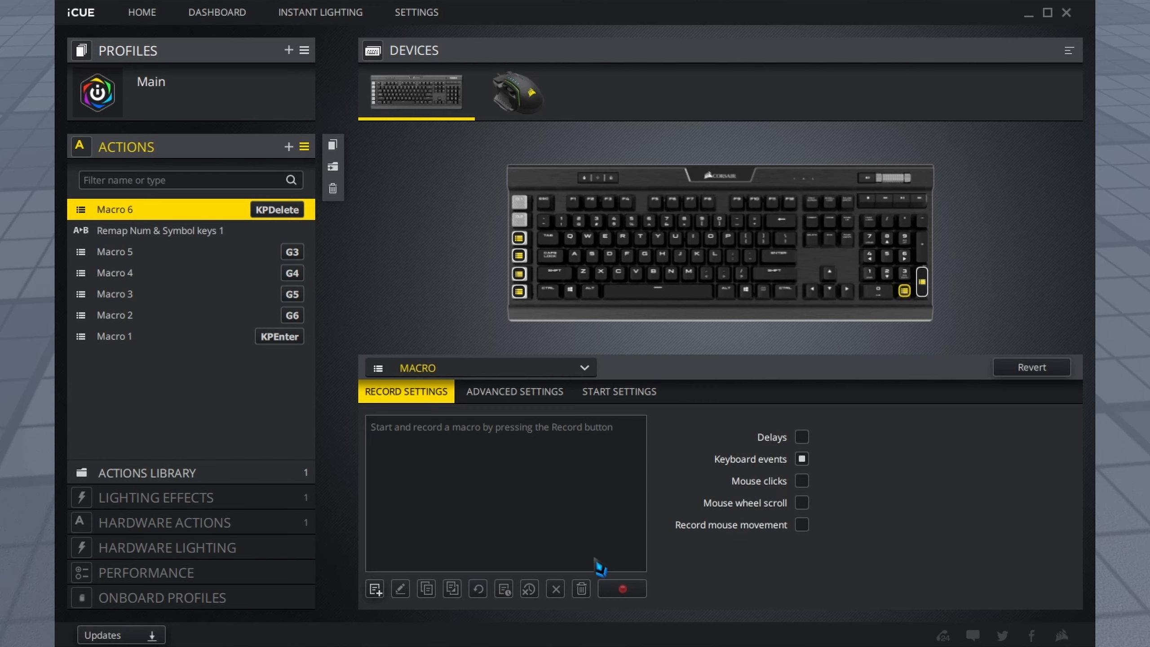
click(516, 368)
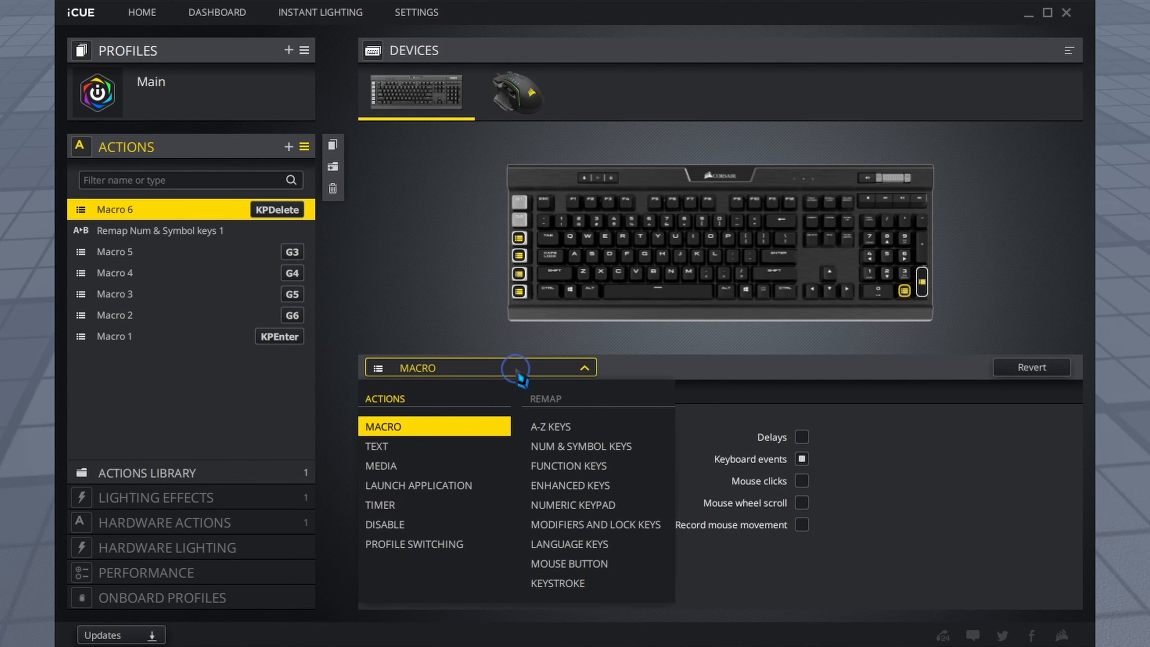
click(607, 446)
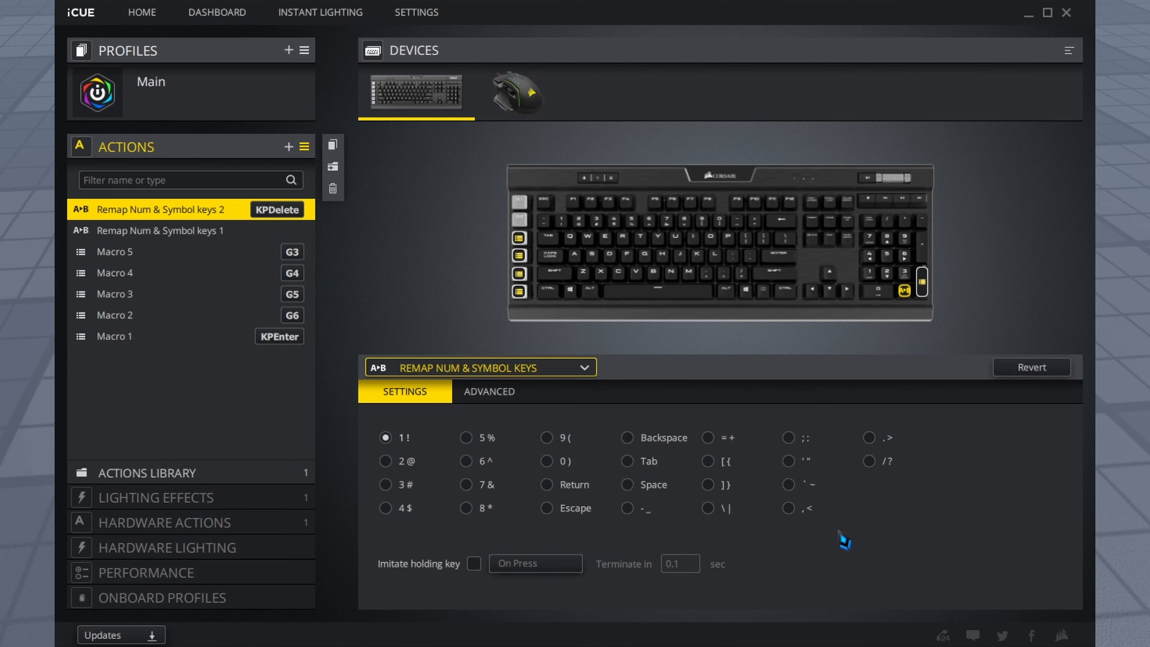
click(869, 437)
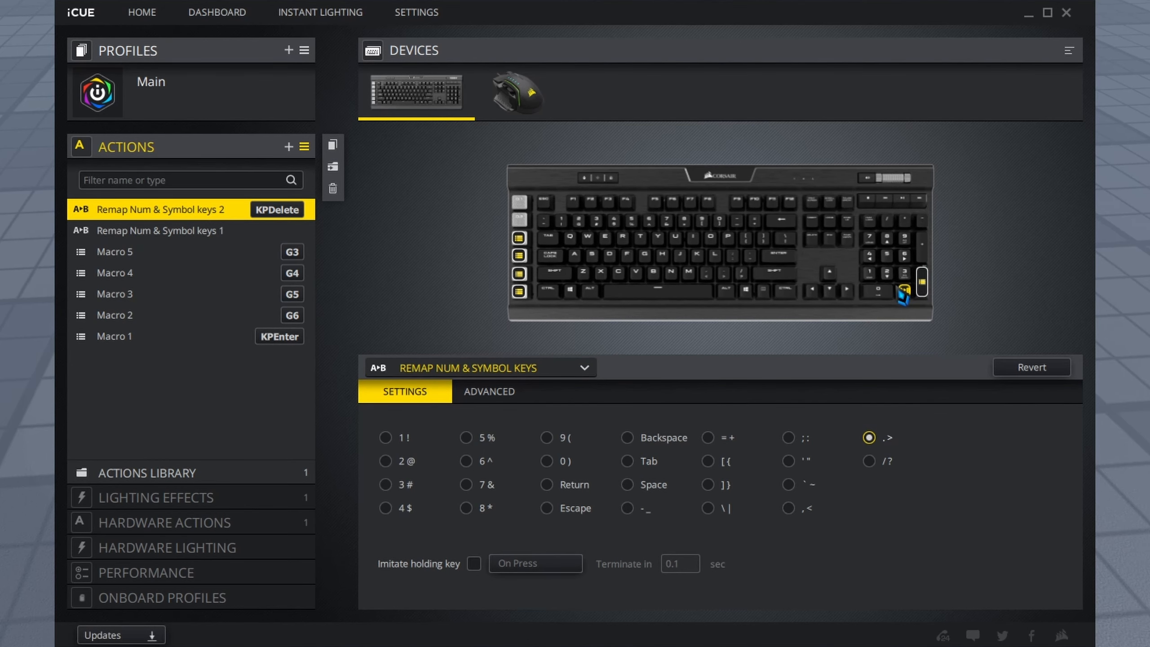
Try changing the keypad Delete action to a macro that records a press of the period key
click(412, 367)
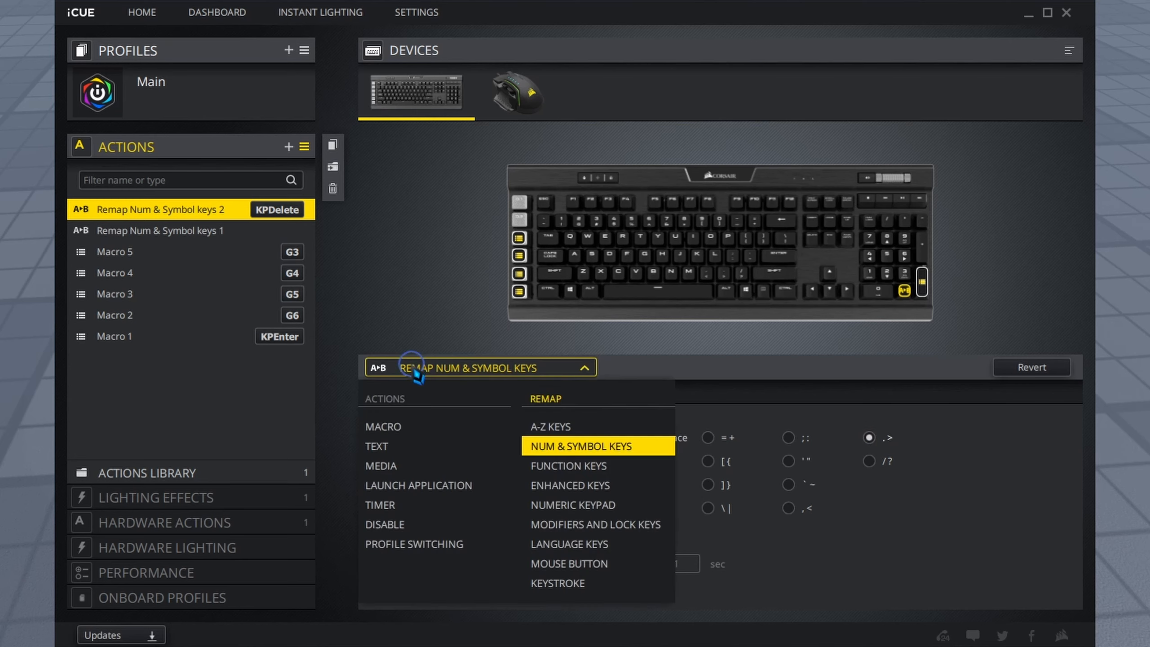
click(399, 425)
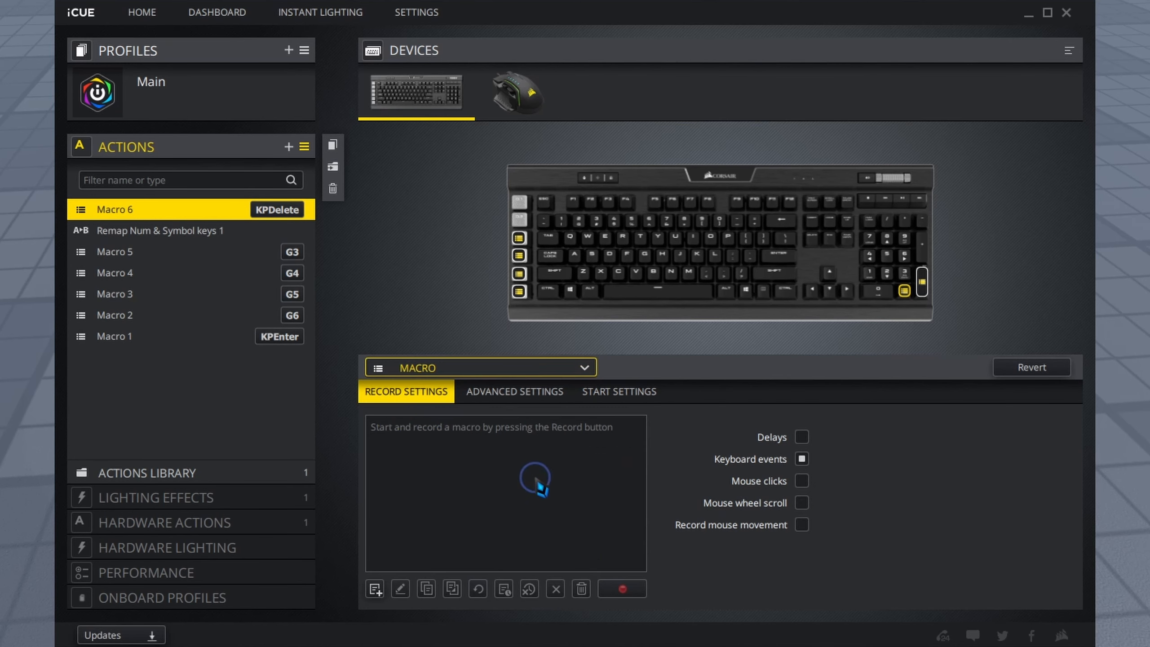
click(623, 592)
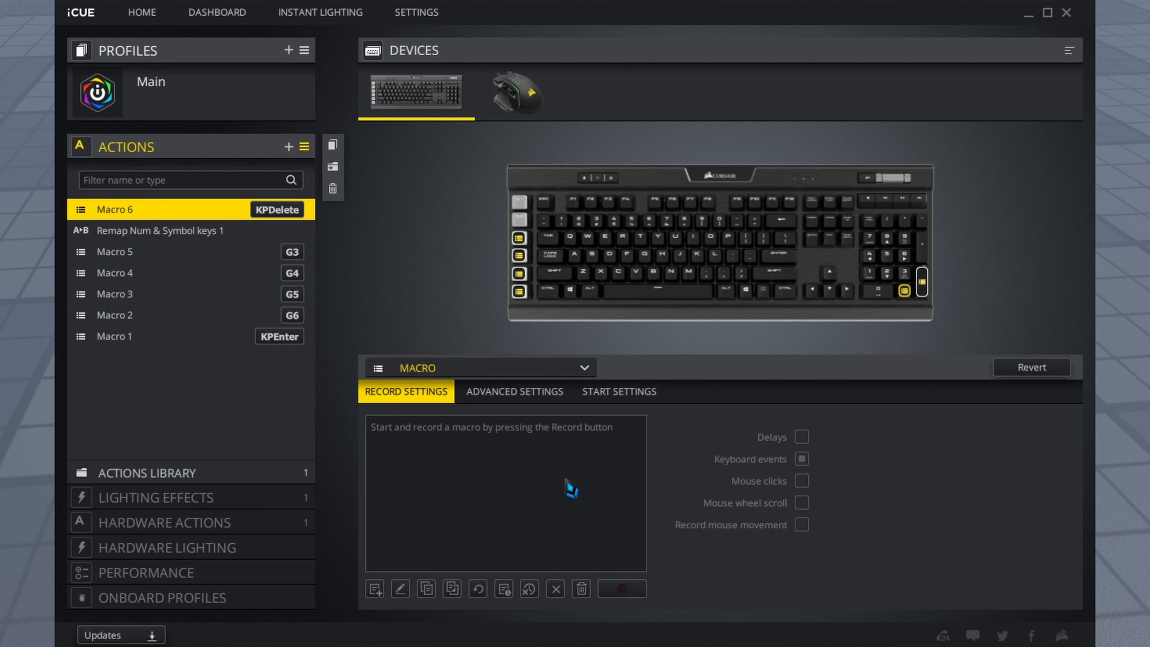
key(period)
click(622, 588)
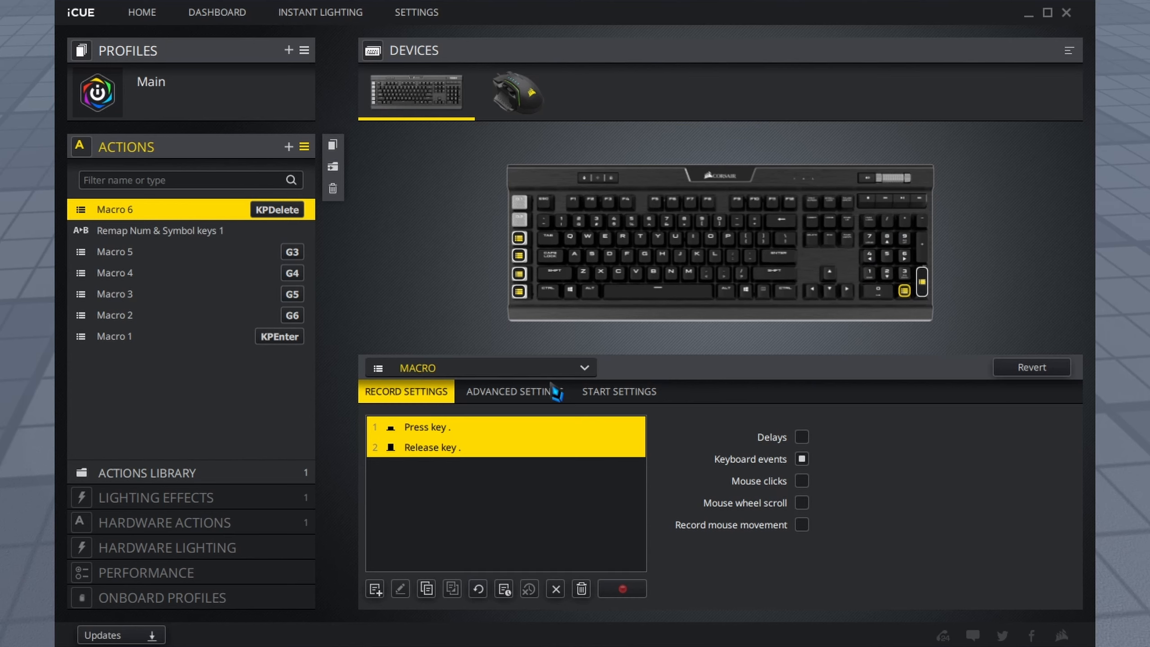
Change the keypad Delete action to a Num & Symbol Keys remap that outputs ". >"
click(552, 366)
click(659, 446)
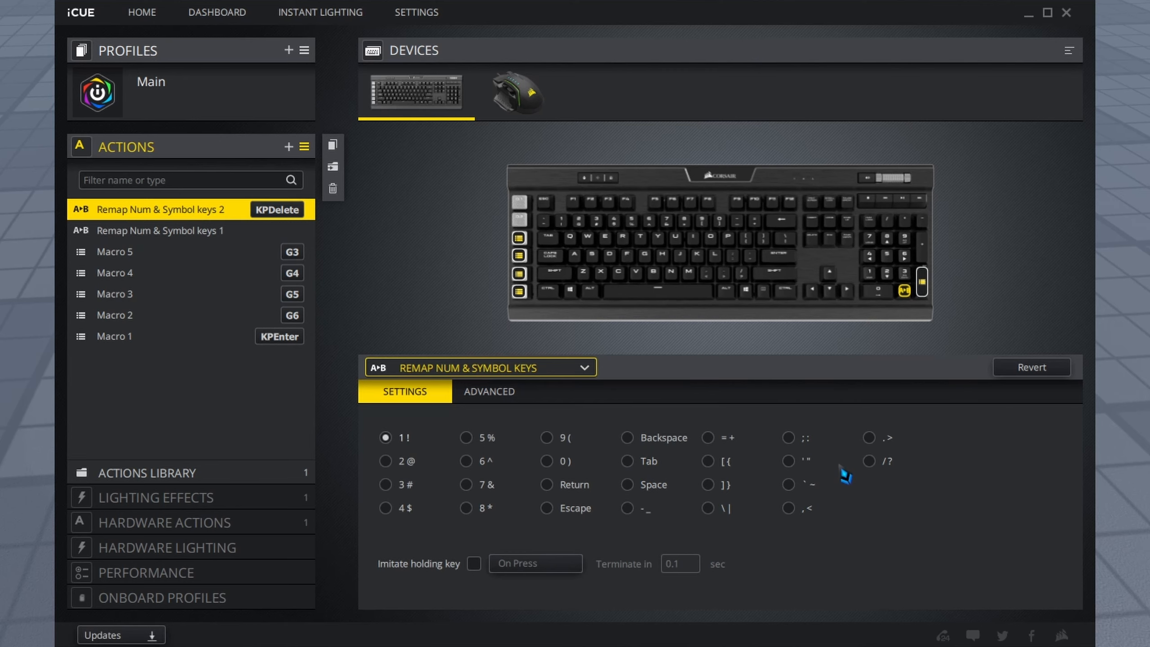
click(870, 438)
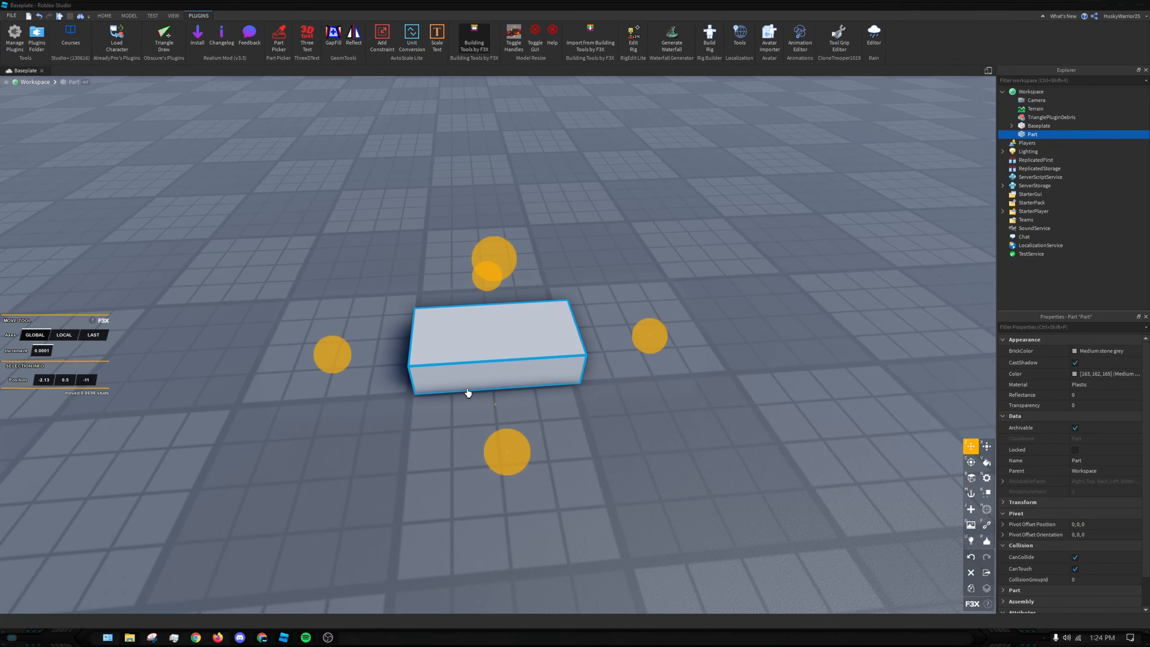
Return to Roblox Studio and set the Move tool's increment to 0.001
click(44, 352)
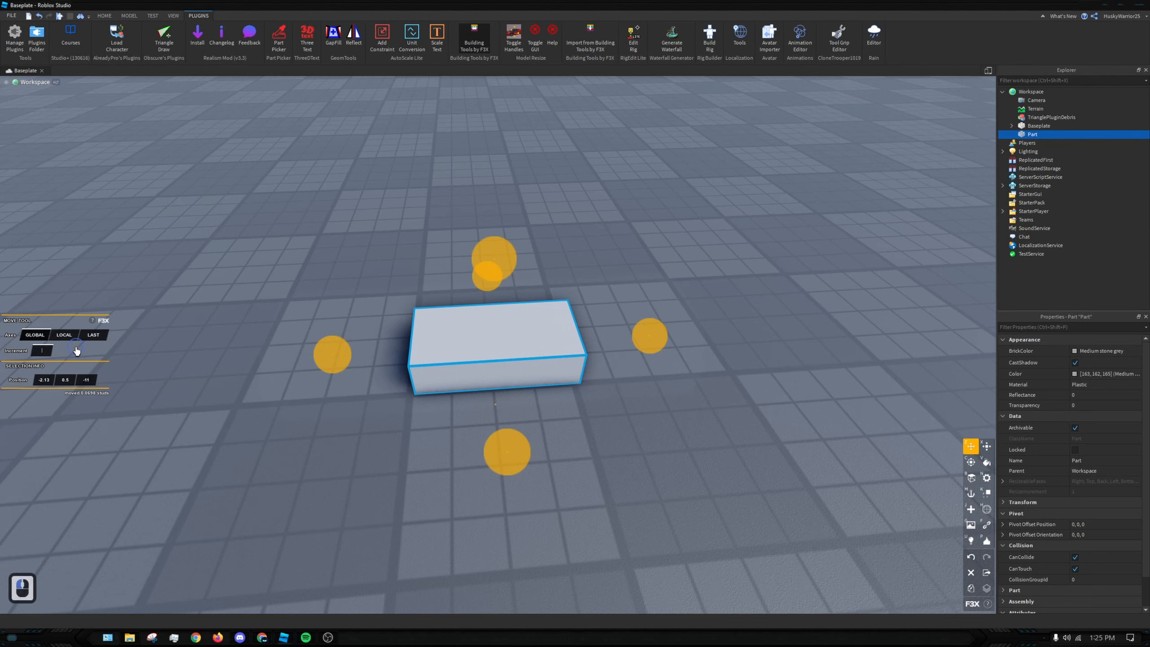
text(.001)
key(Return)
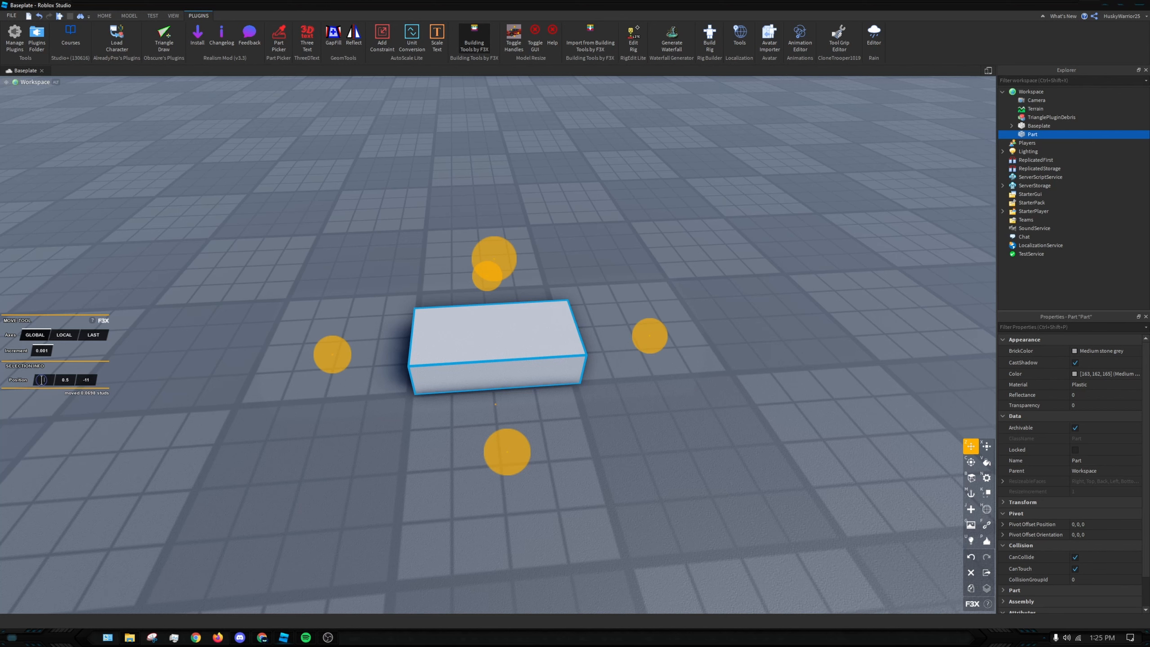
Set the part's position to 0, 0, 0
drag(41, 379, 18, 385)
click(75, 380)
click(86, 378)
click(51, 380)
text(0)
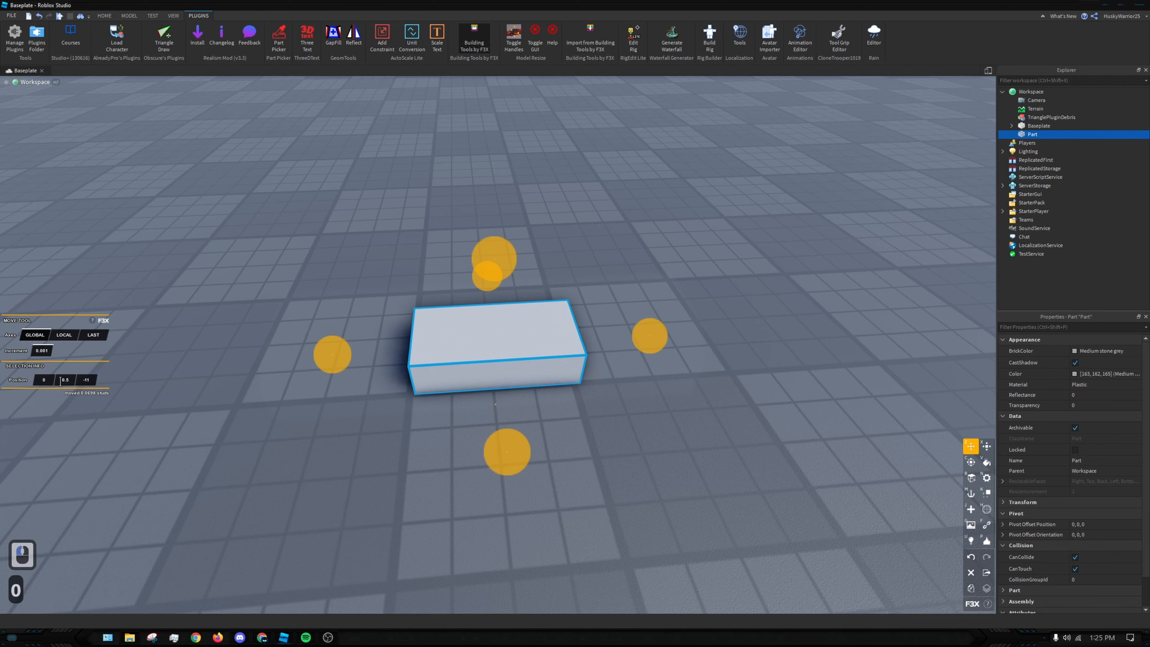
key(Return)
double_click(86, 380)
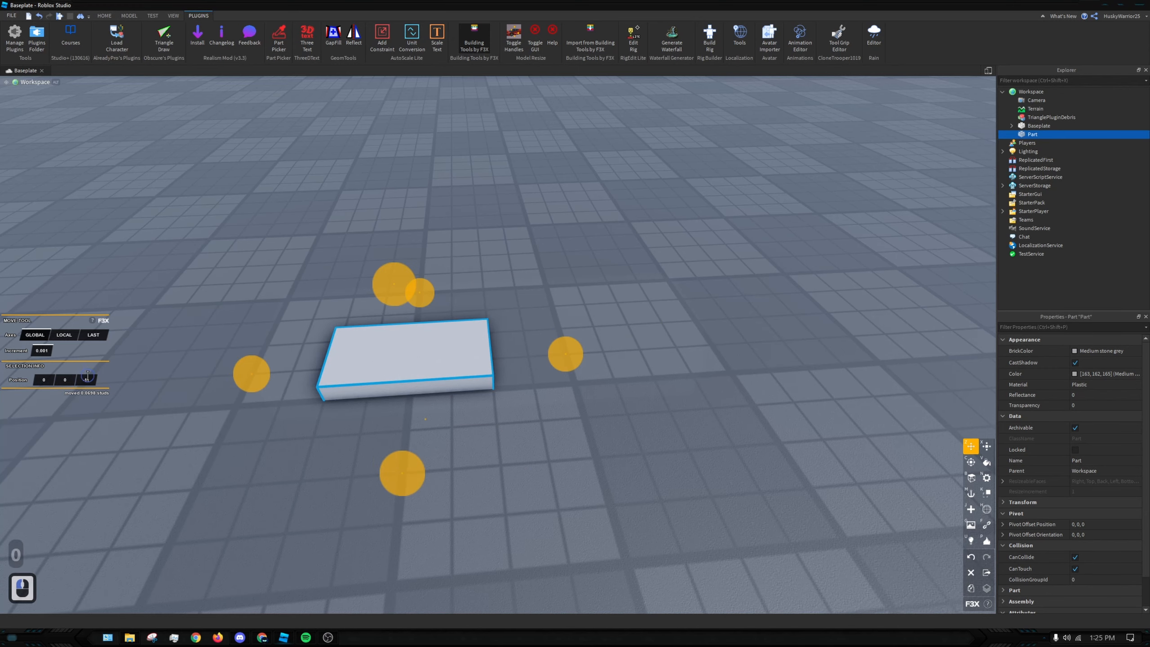
text(0)
key(Return)
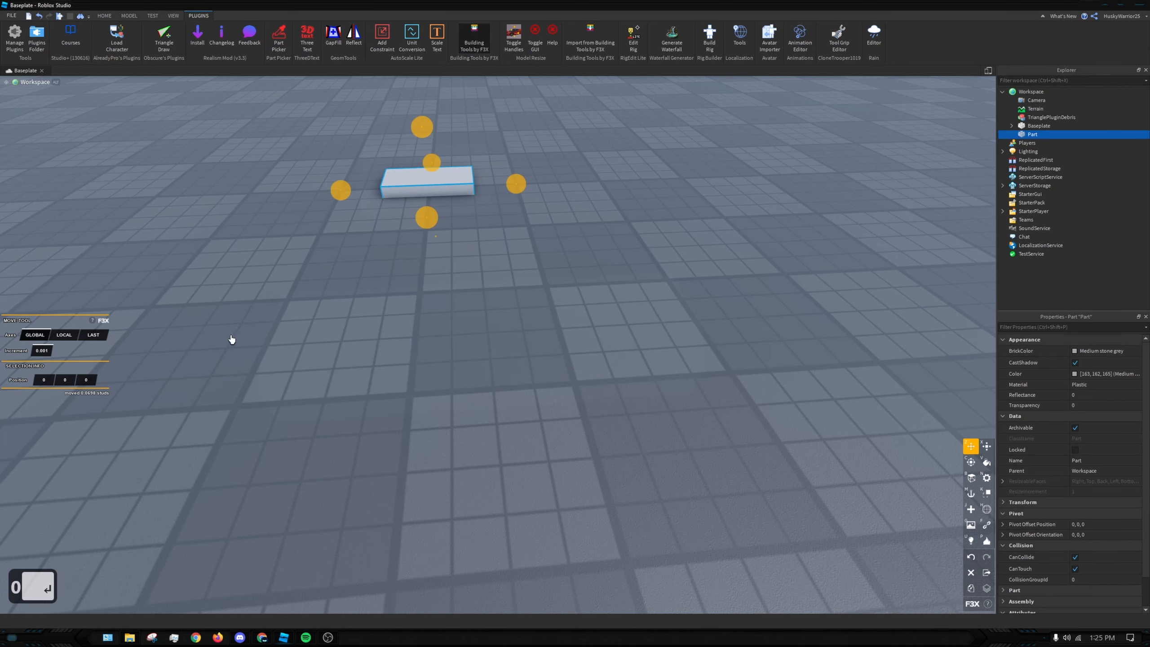
Examine where the part sits on the baseplate from far away and from several angles
key(s)
key(s)
key(s)
key(s)
key(s)
key(s)
key(s)
key(s)
key(s)
key(s)
key(s)
key(s)
key(s)
key(s)
key(s)
key(s)
key(s)
right_drag(449, 303, 474, 281)
key(s)
key(s)
key(s)
key(s)
key(s)
key(s)
key(s)
key(s)
key(s)
key(s)
key(s)
key(s)
key(s)
key(s)
key(s)
key(s)
key(s)
key(s)
key(s)
key(s)
scroll(473, 281, down, 5)
right_drag(580, 313, 572, 315)
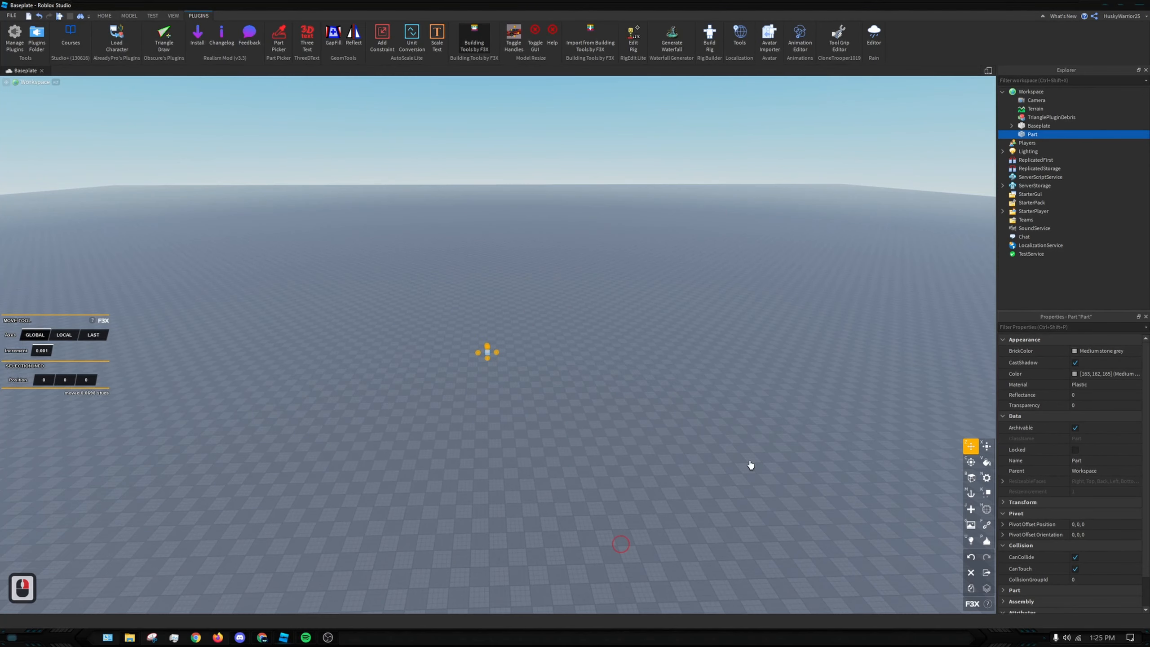
right_drag(671, 346, 641, 346)
key(d)
right_drag(788, 361, 722, 354)
key(w)
key(d)
scroll(727, 342, up, 2)
key(d)
key(d)
key(d)
key(d)
key(d)
key(d)
key(d)
key(d)
key(d)
key(d)
key(d)
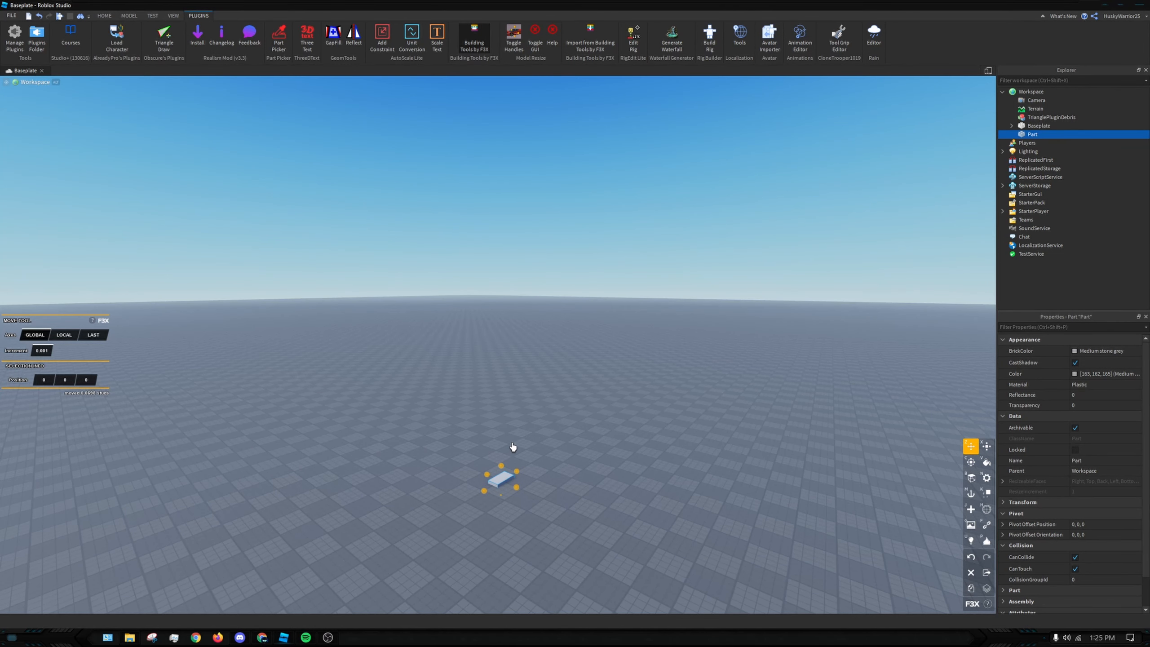
Raise the part above the baseplate to a Y position of about 9.8
right_drag(523, 453, 543, 451)
key(w)
key(a)
key(w)
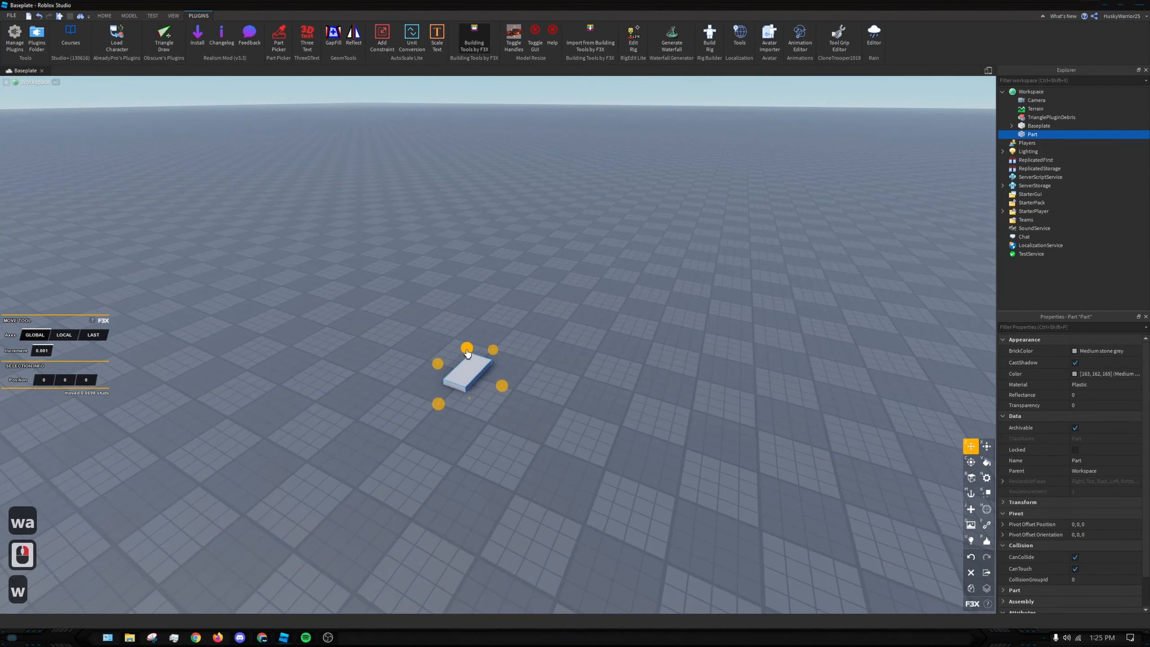
drag(470, 351, 398, 224)
Clone the part three times, spacing the copies in a row along the Z axis up to about 10.3
key(shift+c)
mouse_move(503, 262)
mouse_down()
mouse_move(559, 287)
mouse_move(698, 300)
mouse_move(678, 295)
mouse_up()
key(shift+c)
key(shift+c)
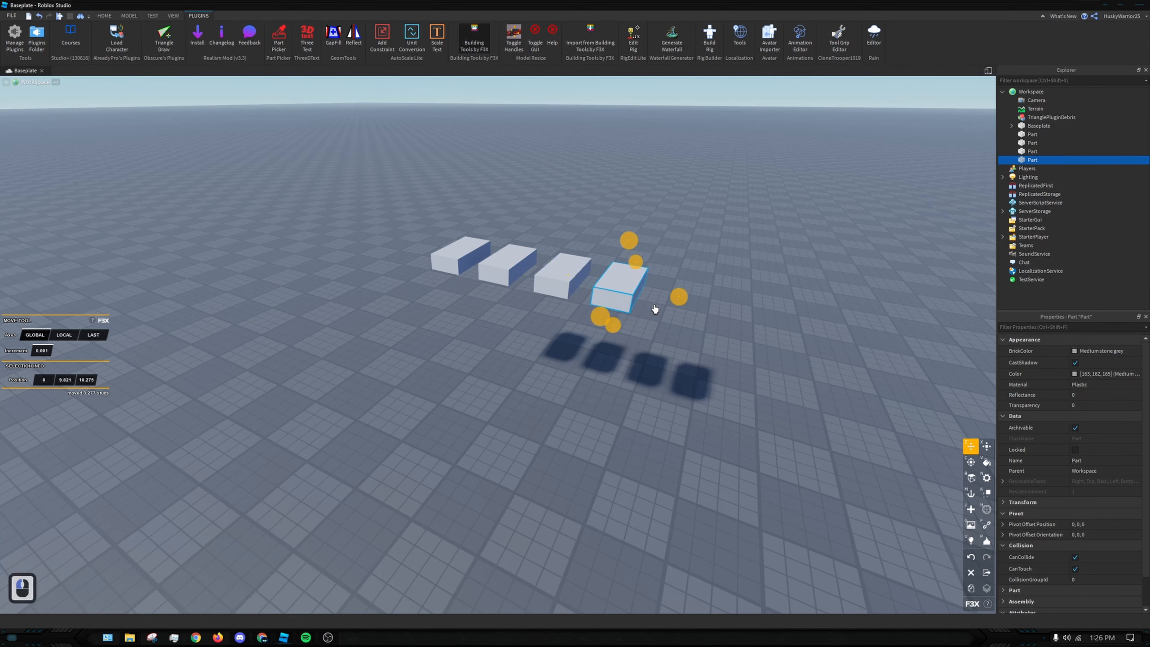
Select the third part in the row and lower it slightly along the Y axis
right_drag(676, 300, 670, 310)
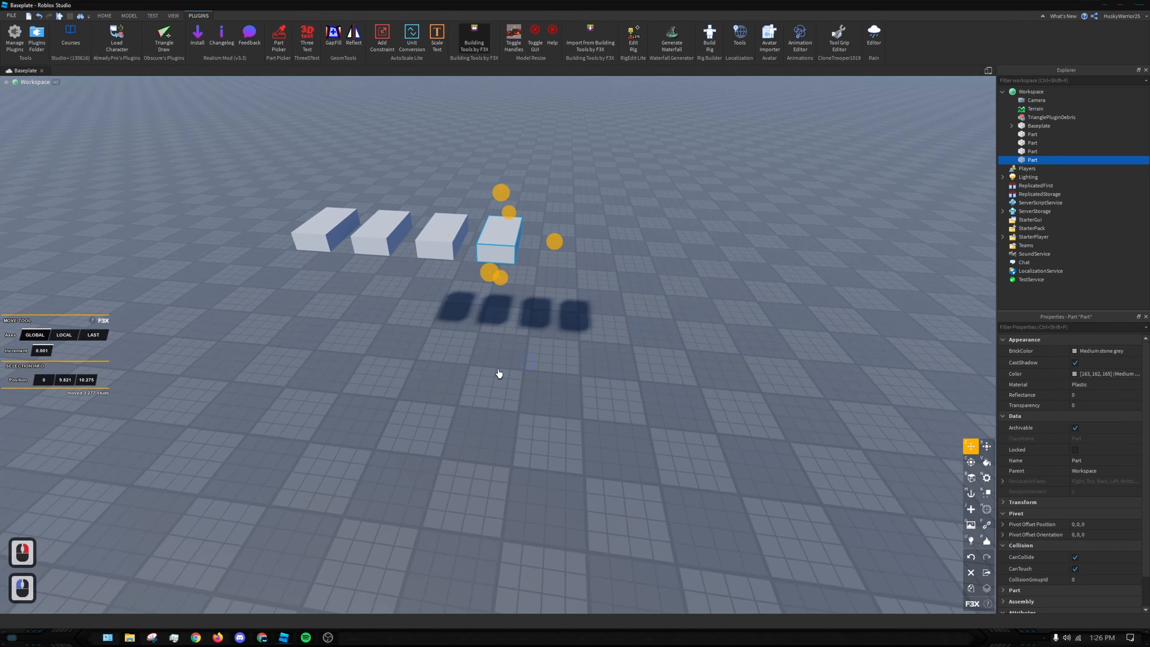
right_drag(501, 376, 520, 388)
key(a)
key(w)
click(616, 433)
key(d)
click(573, 338)
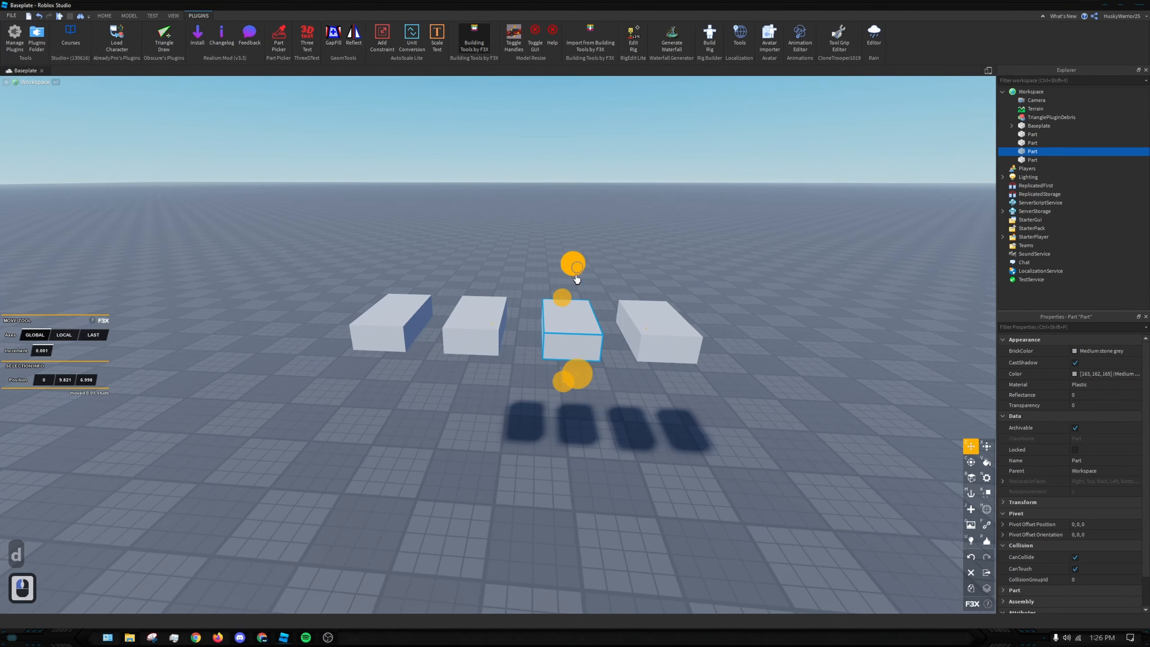
drag(576, 273, 575, 289)
Raise the second part in the row by about 2.9 studs and clear the selection
click(483, 324)
drag(484, 271, 486, 191)
click(541, 566)
key(s)
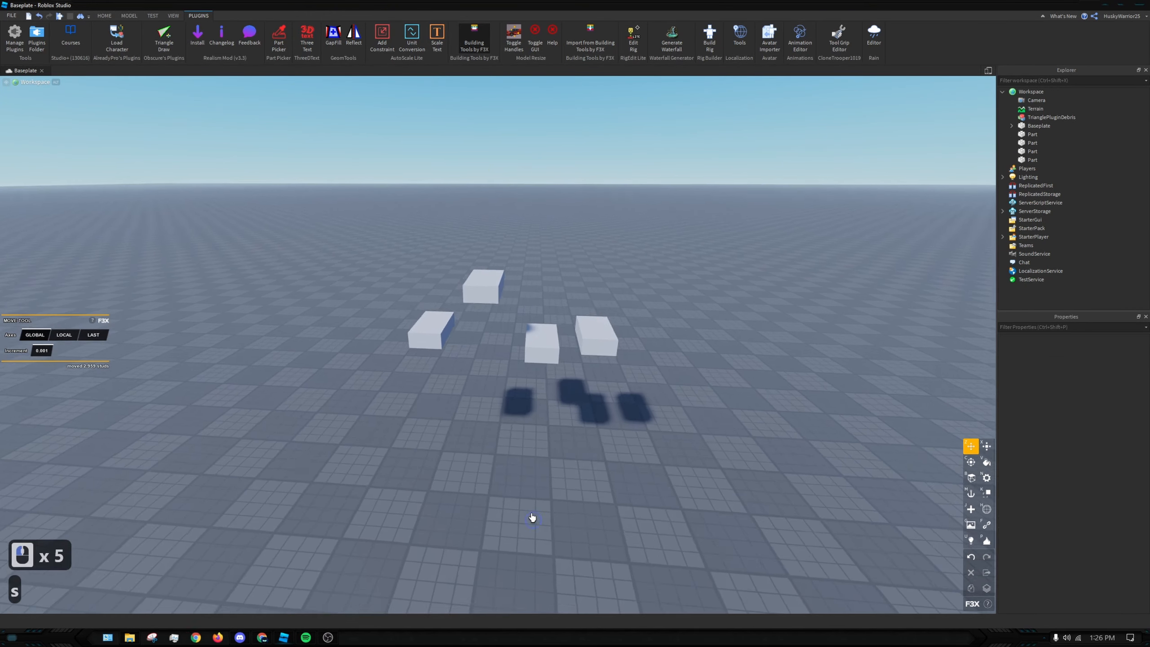
Raise the first part in the row by about 4.3 studs, undo the move and deselect it
click(436, 331)
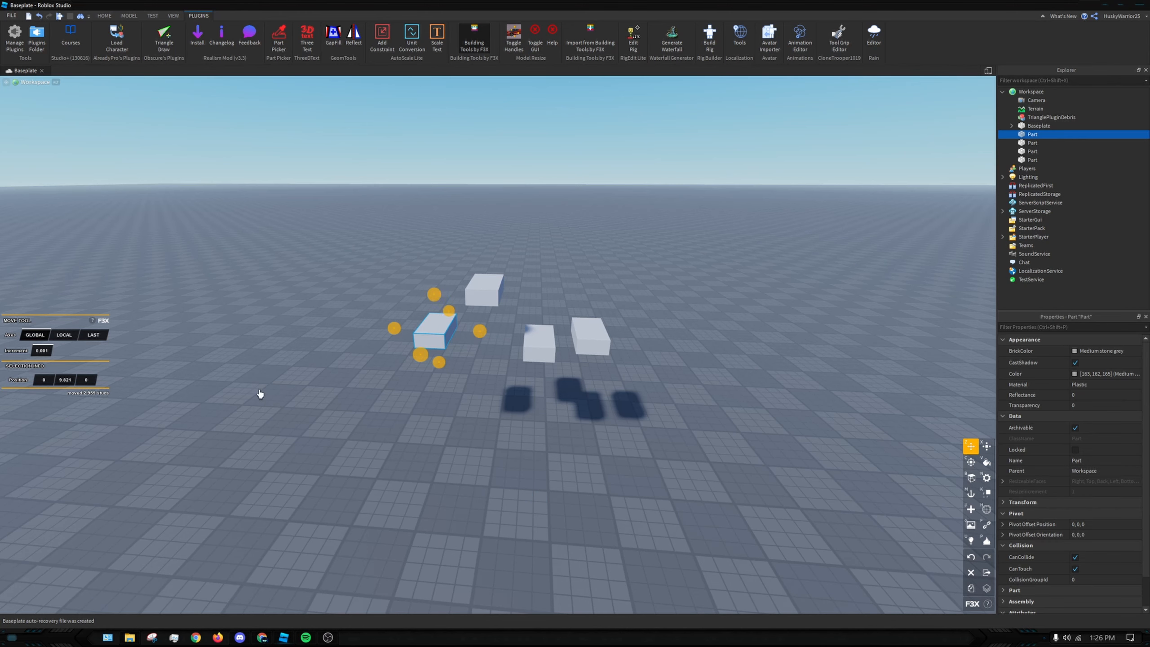
drag(439, 302, 400, 252)
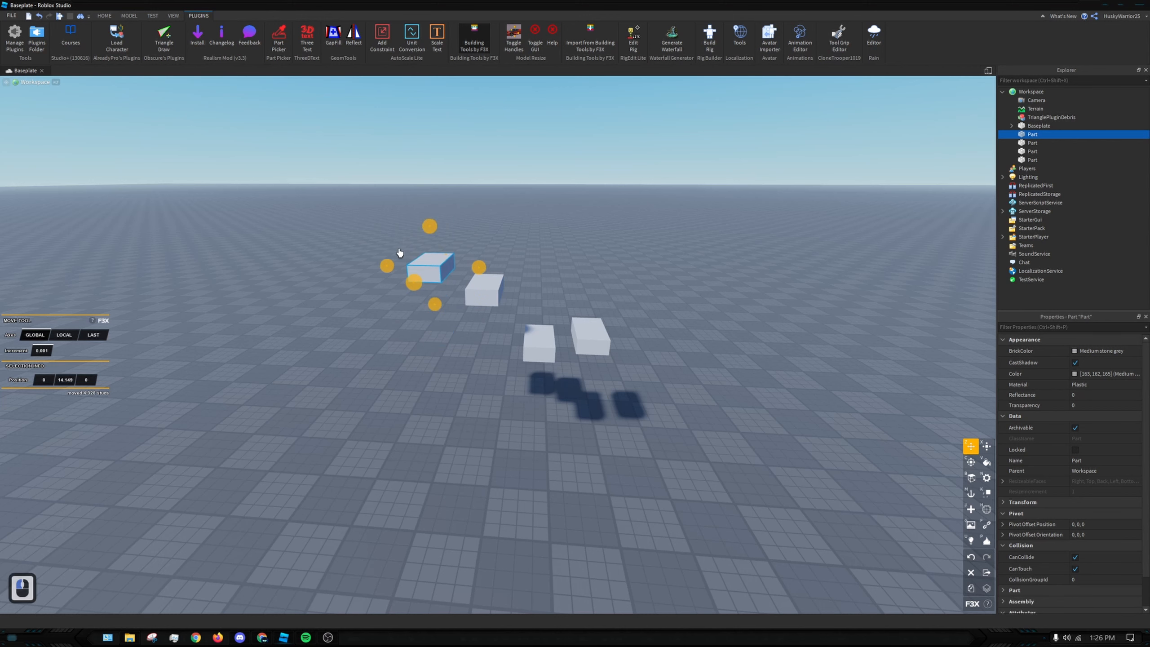
key(ctrl+z)
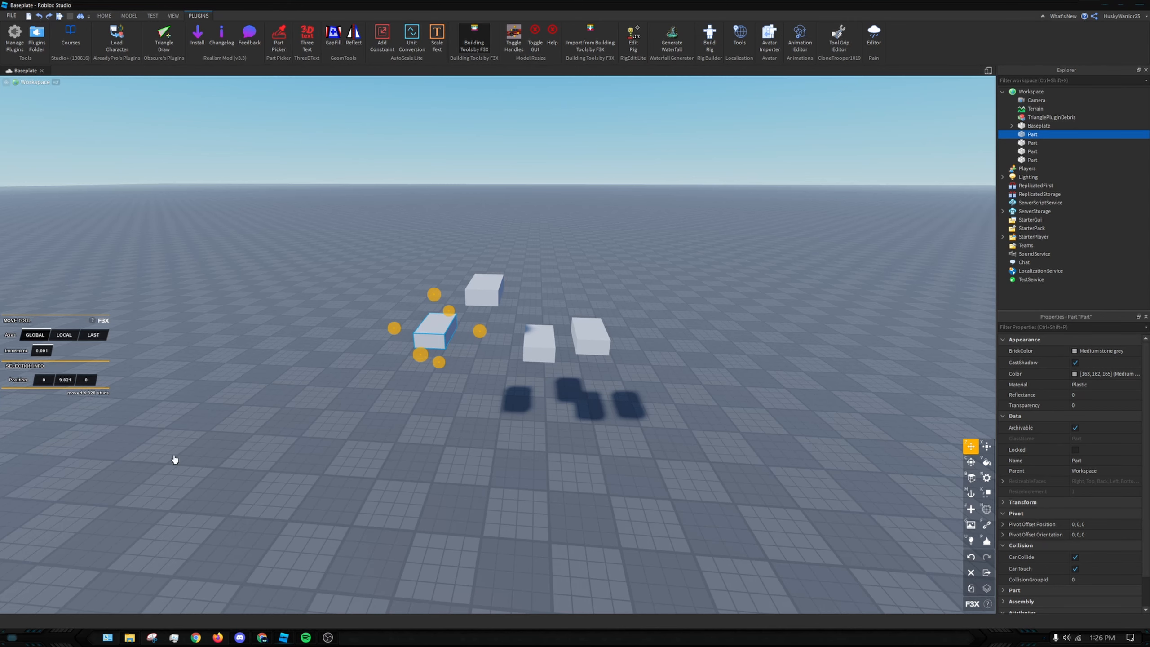
click(359, 442)
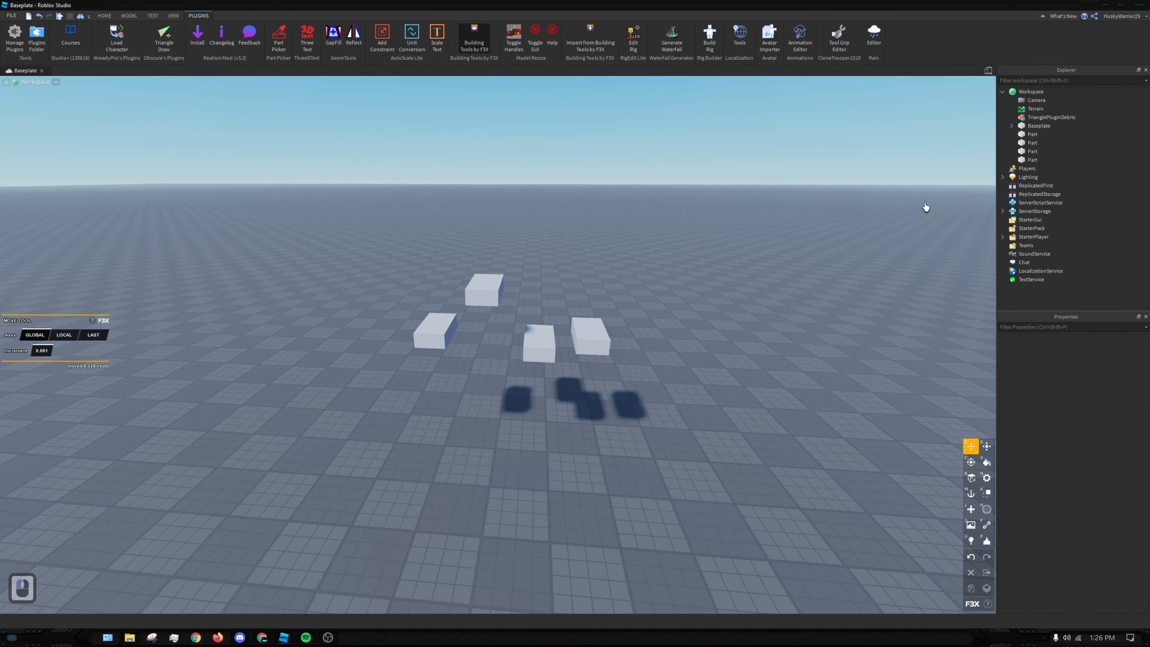
Align all four parts at the same height by setting their shared Y position to 9.821, and clear the selection
drag(919, 184, 231, 465)
click(67, 380)
text(9)
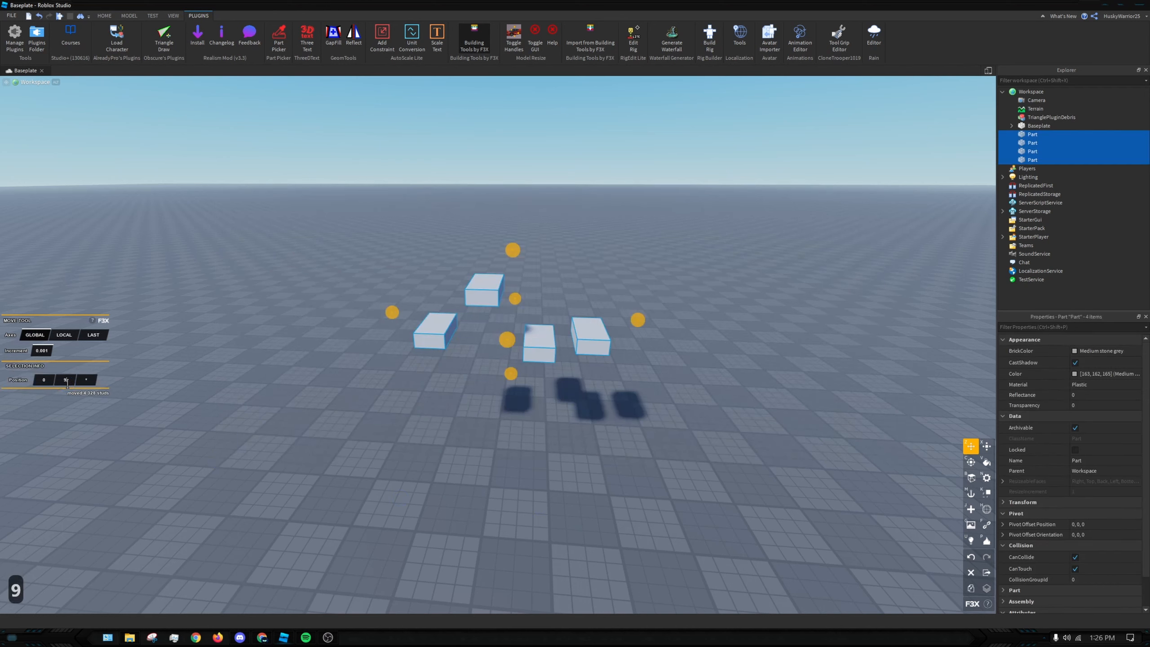
text(.821)
key(Return)
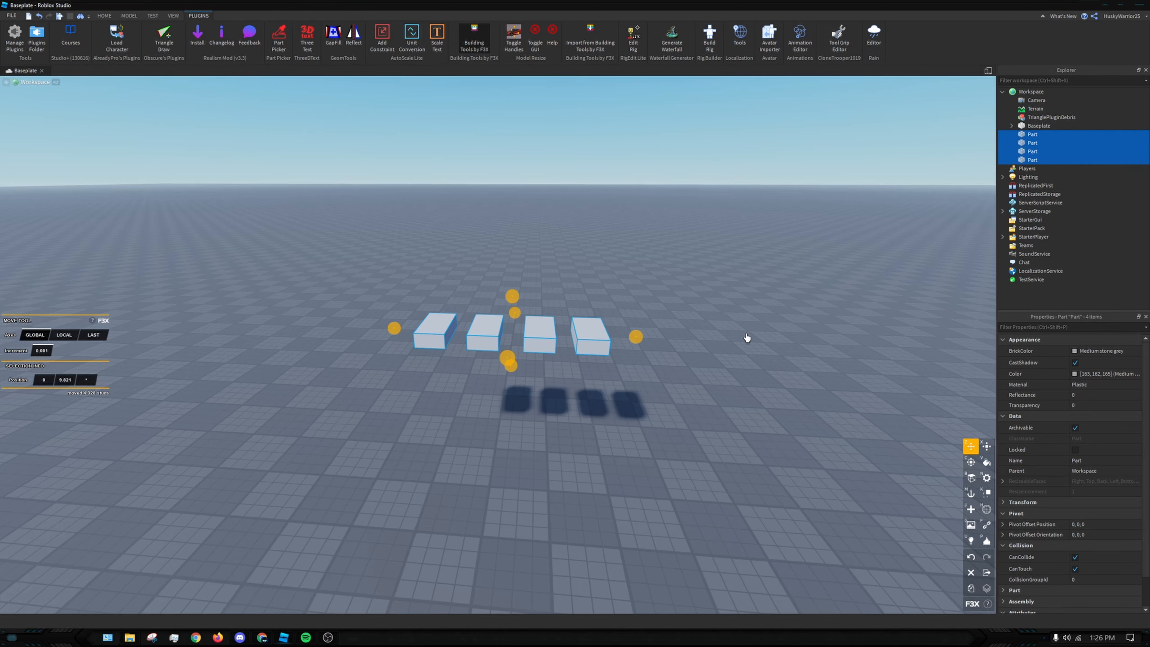
click(688, 316)
Examine the aligned row of four parts from the side and from its end
scroll(699, 316, down, 4)
key(s)
key(d)
right_drag(700, 316, 699, 313)
key(w)
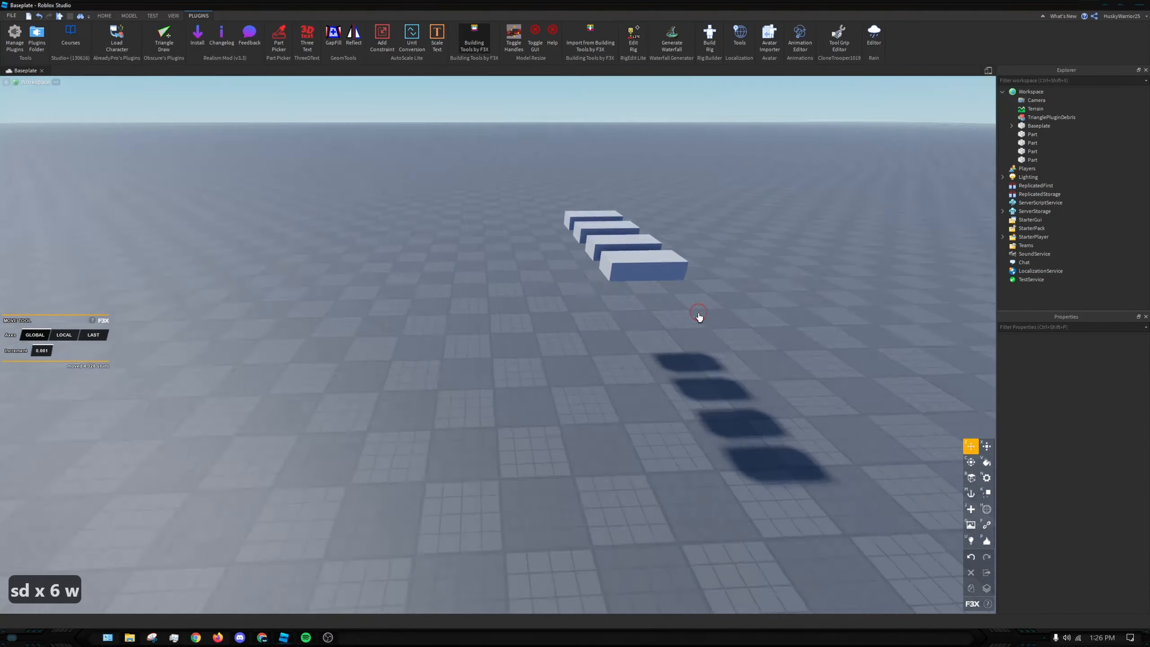
key(d)
key(w)
key(s)
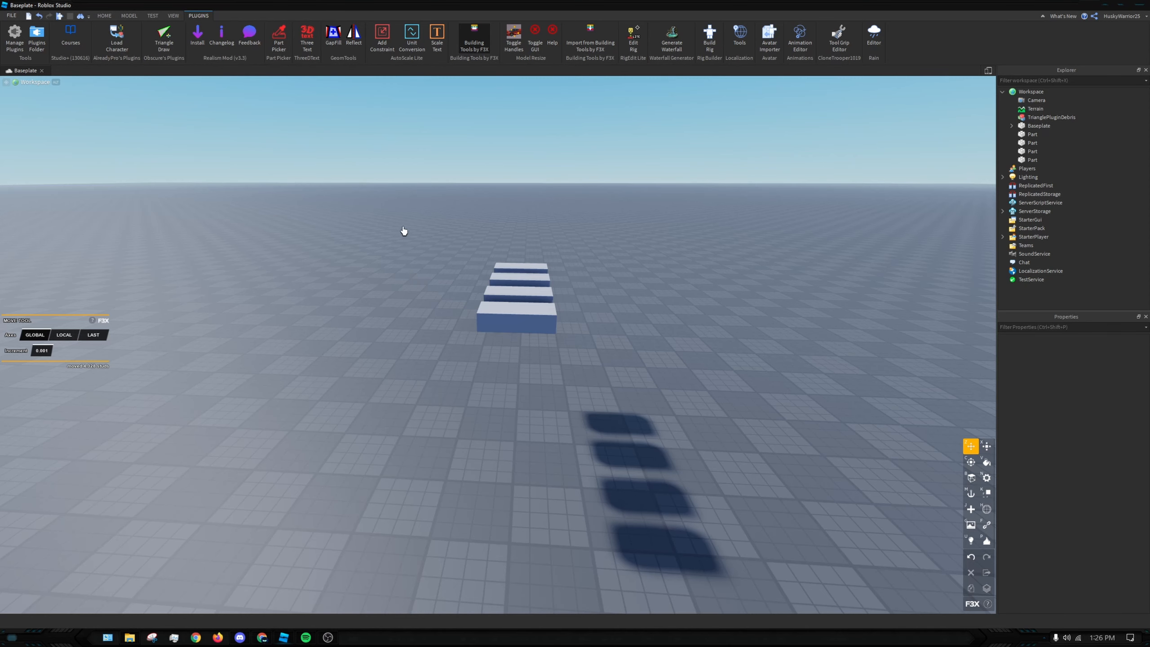
right_drag(411, 228, 411, 227)
key(s)
key(a)
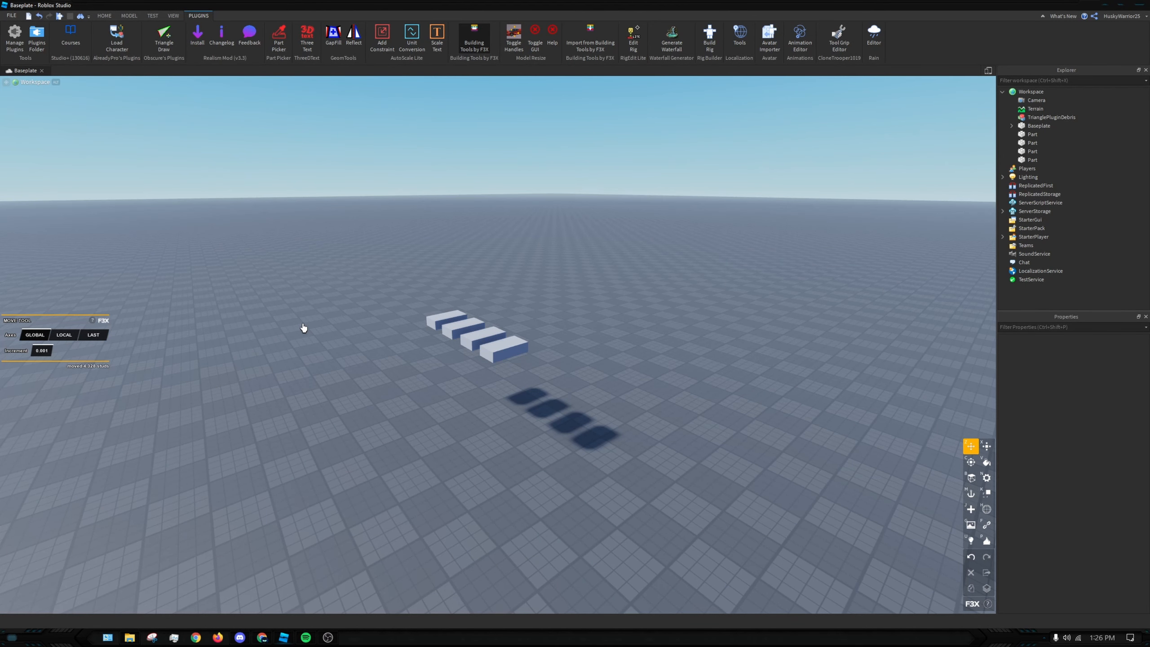
key(Return)
key(Return)
key(Return)
key(Return)
key(Return)
key(Return)
Move the four parts together along the X axis to about 12, and back to about -4 with Studio's own Move tool
drag(303, 327, 580, 424)
drag(530, 366, 534, 324)
click(107, 16)
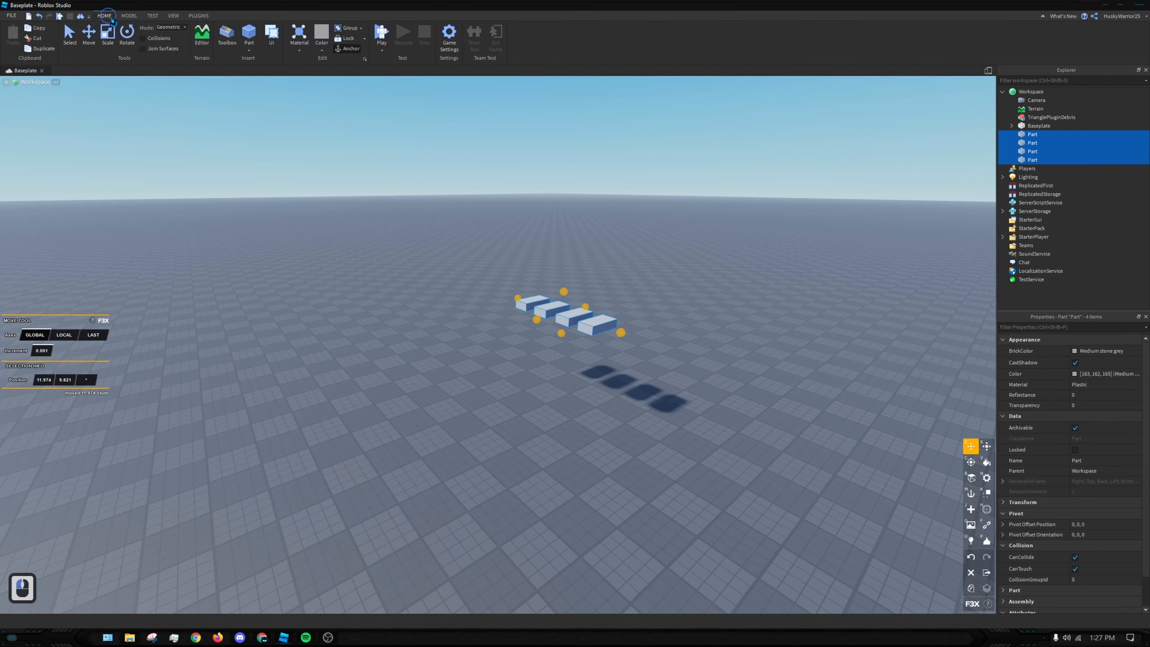
click(89, 36)
mouse_move(645, 362)
mouse_down()
mouse_move(500, 301)
mouse_move(457, 298)
mouse_move(646, 360)
mouse_up()
drag(600, 297, 516, 346)
Reactivate Building Tools by F3X and move the four parts along the X axis to about -11.8 using Local axes
click(196, 15)
click(466, 41)
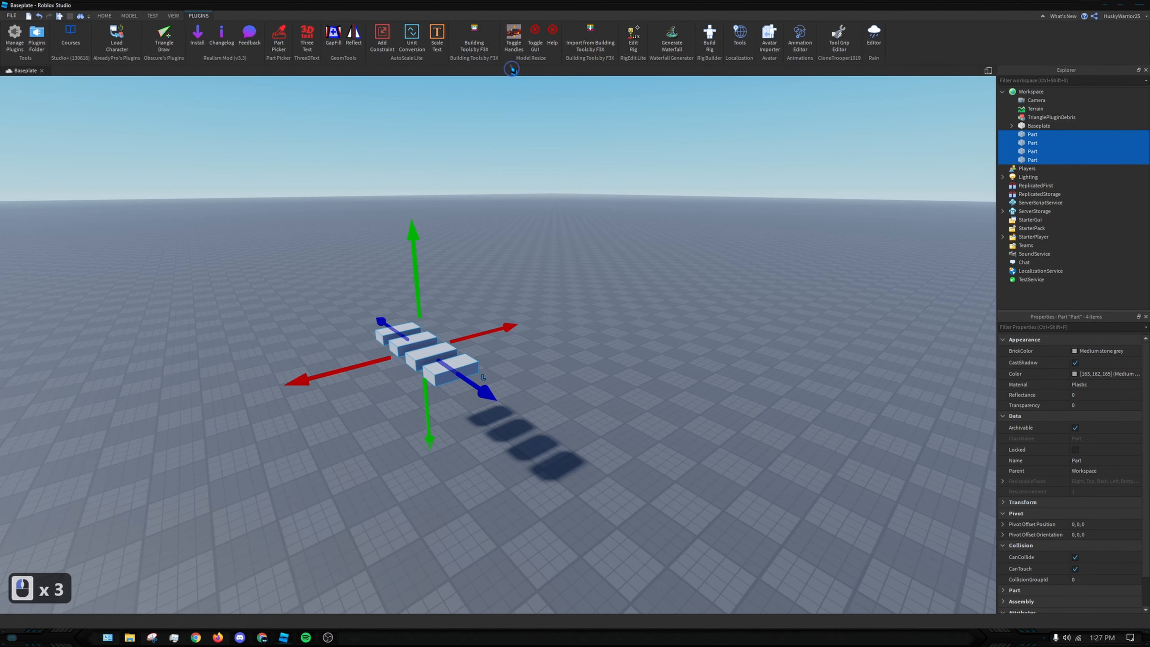
right_drag(244, 329, 244, 326)
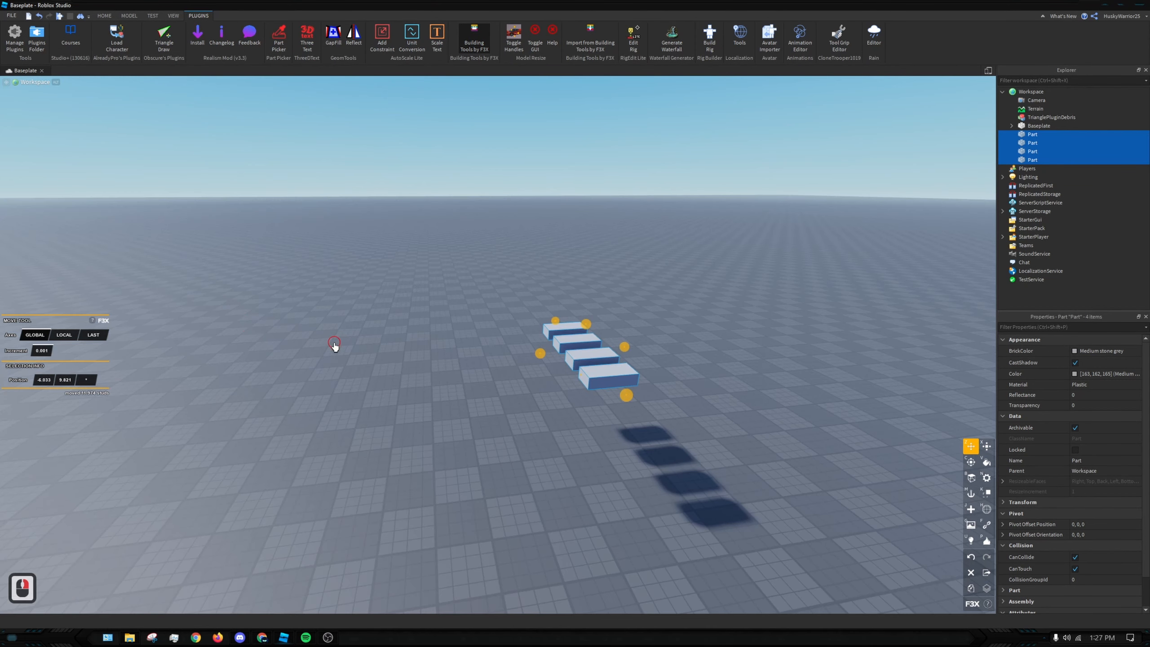
right_drag(334, 346, 326, 341)
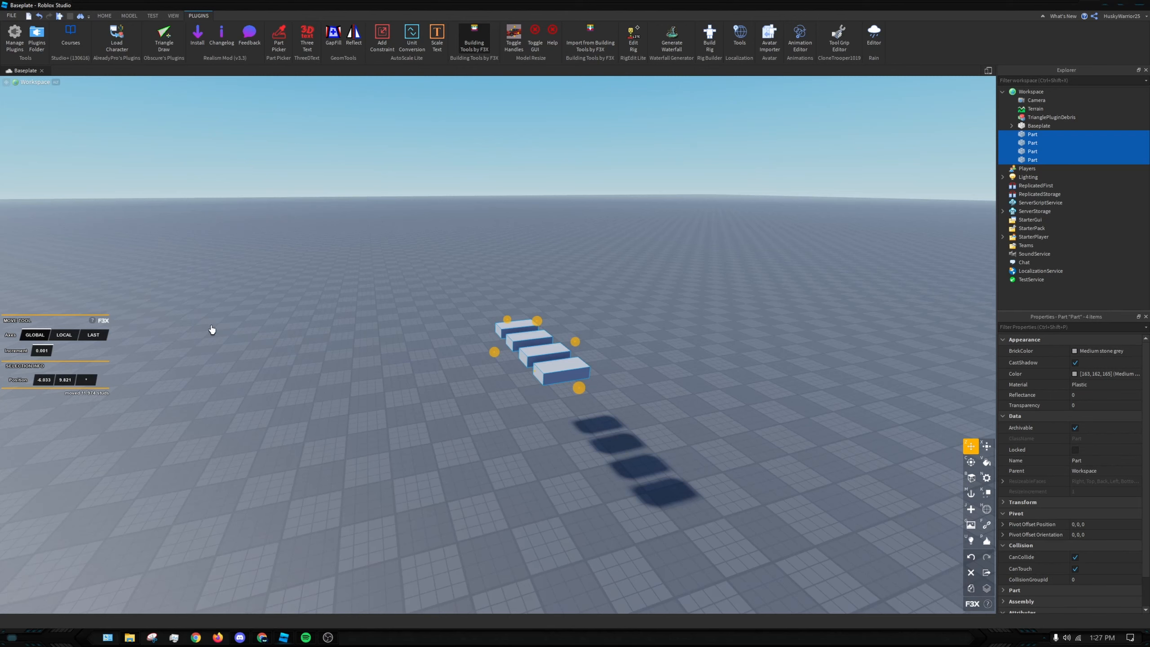
click(68, 339)
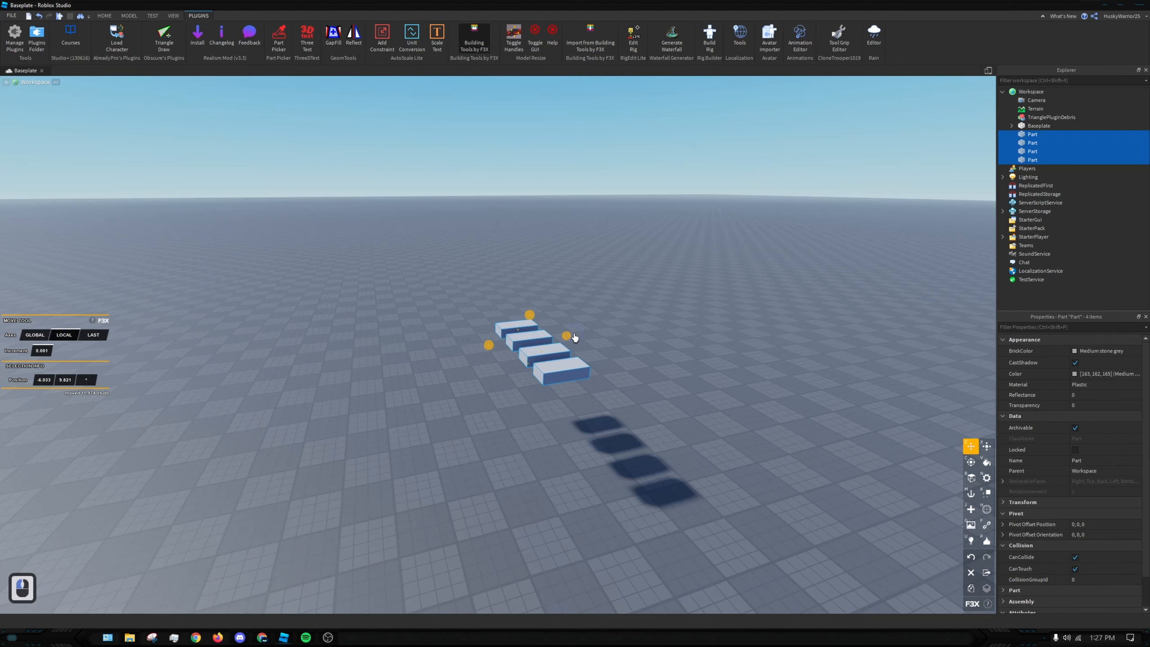
drag(575, 337, 510, 505)
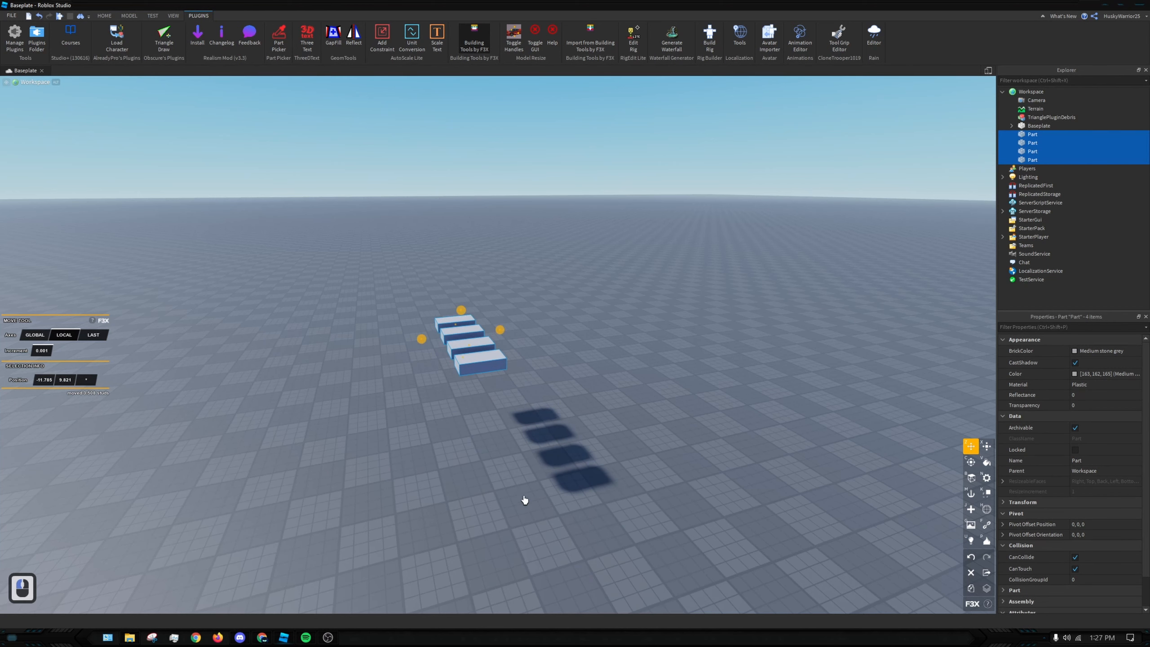
Insert the saved Part model from My Models in the Toolbox and close the Toolbox
click(104, 15)
click(227, 35)
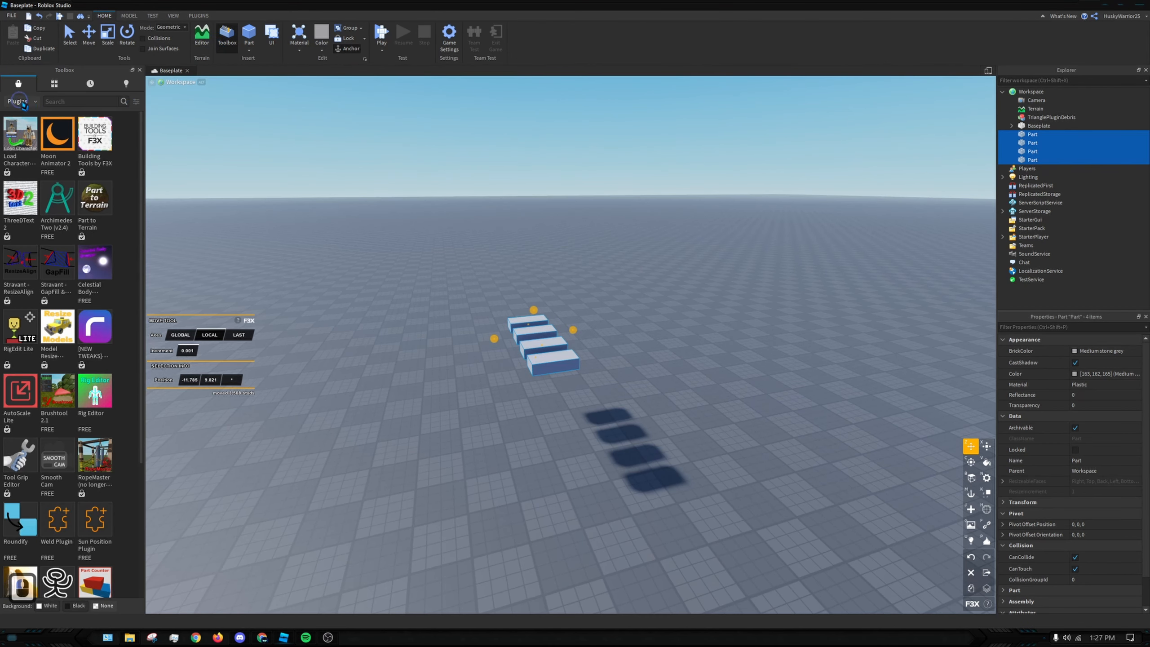
click(54, 84)
click(31, 101)
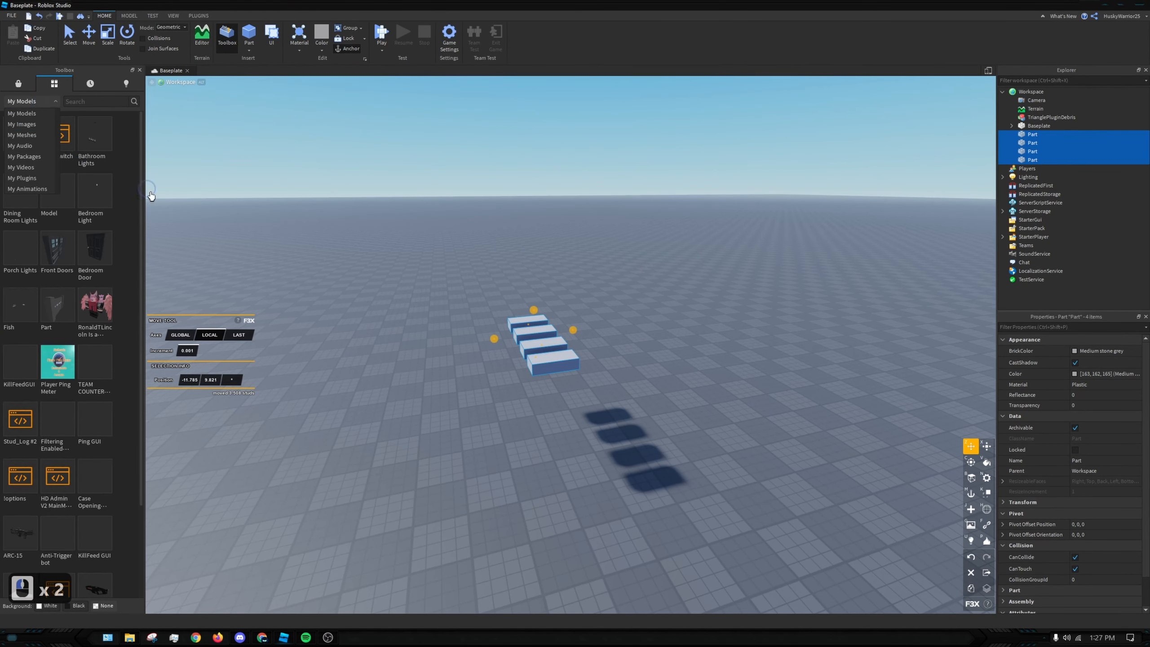
click(130, 232)
click(61, 306)
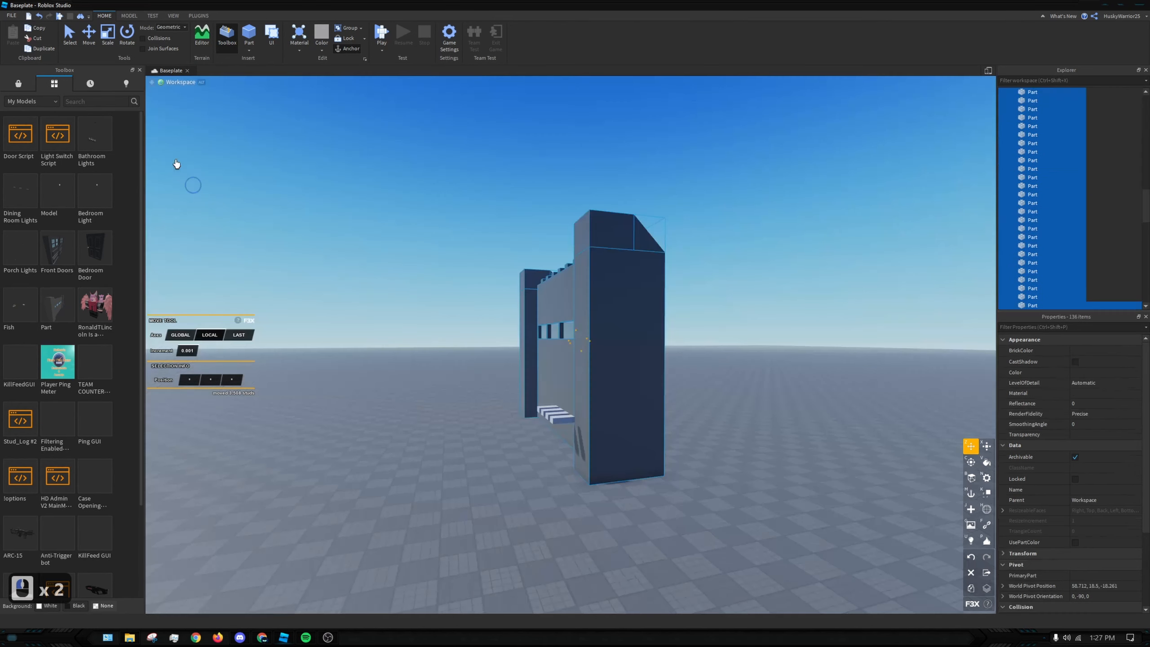
click(139, 69)
Select the whole wall structure together with the four small parts and move everything along the Local axes
right_drag(392, 218, 587, 396)
key(s)
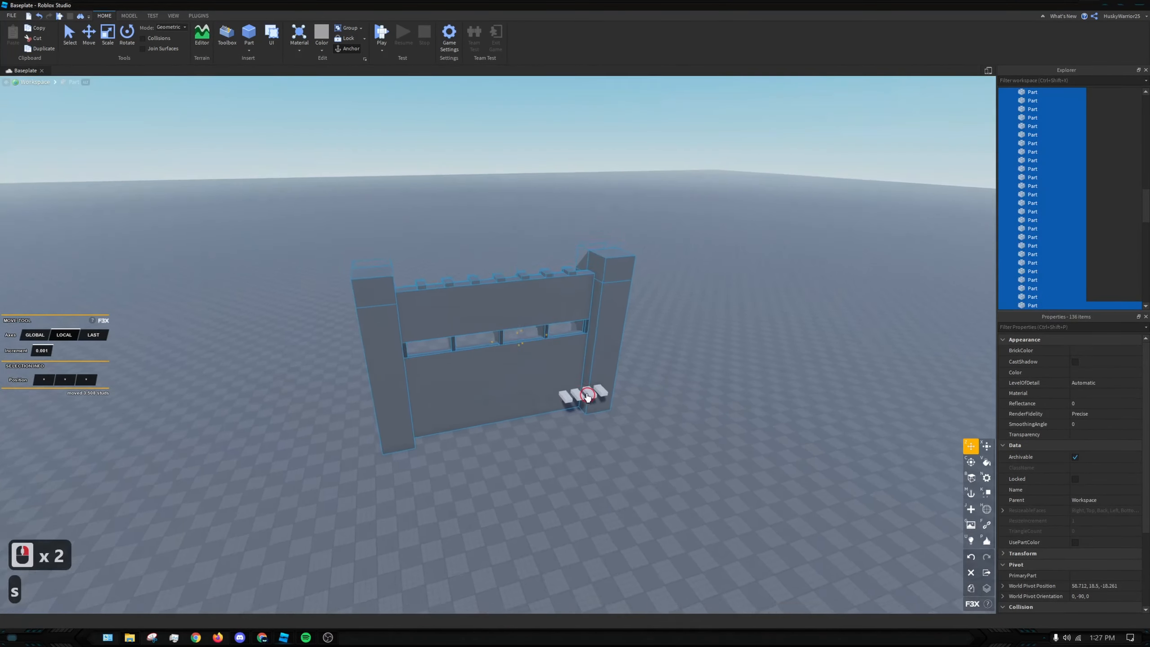
drag(289, 192, 785, 521)
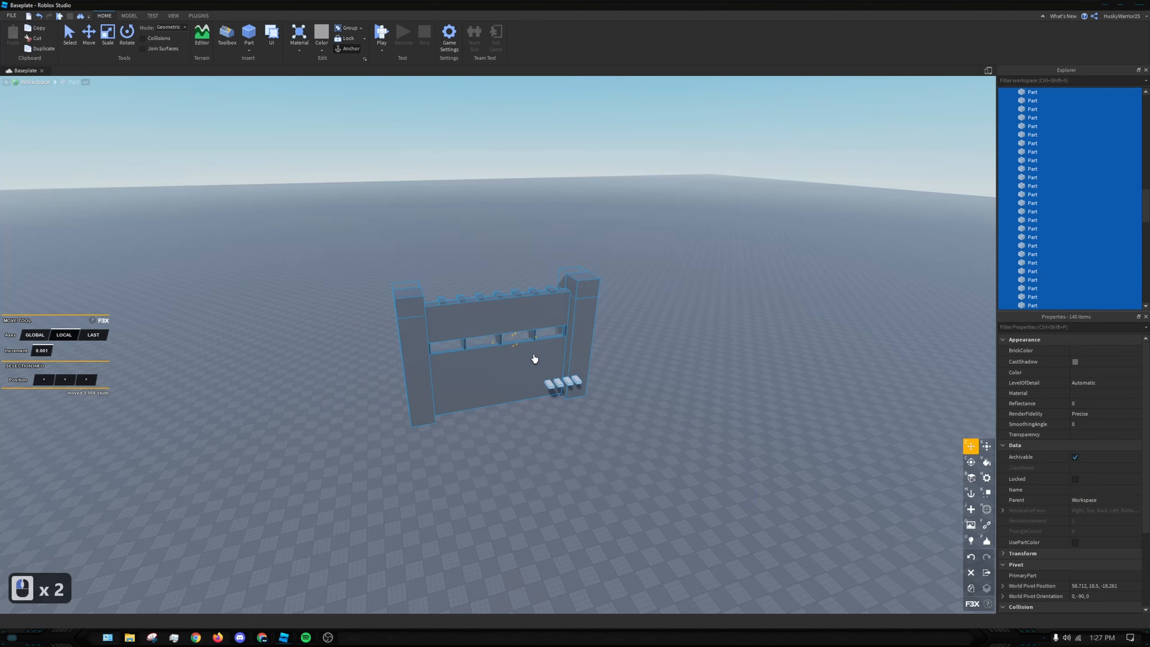
drag(537, 338, 762, 330)
scroll(756, 331, up, 4)
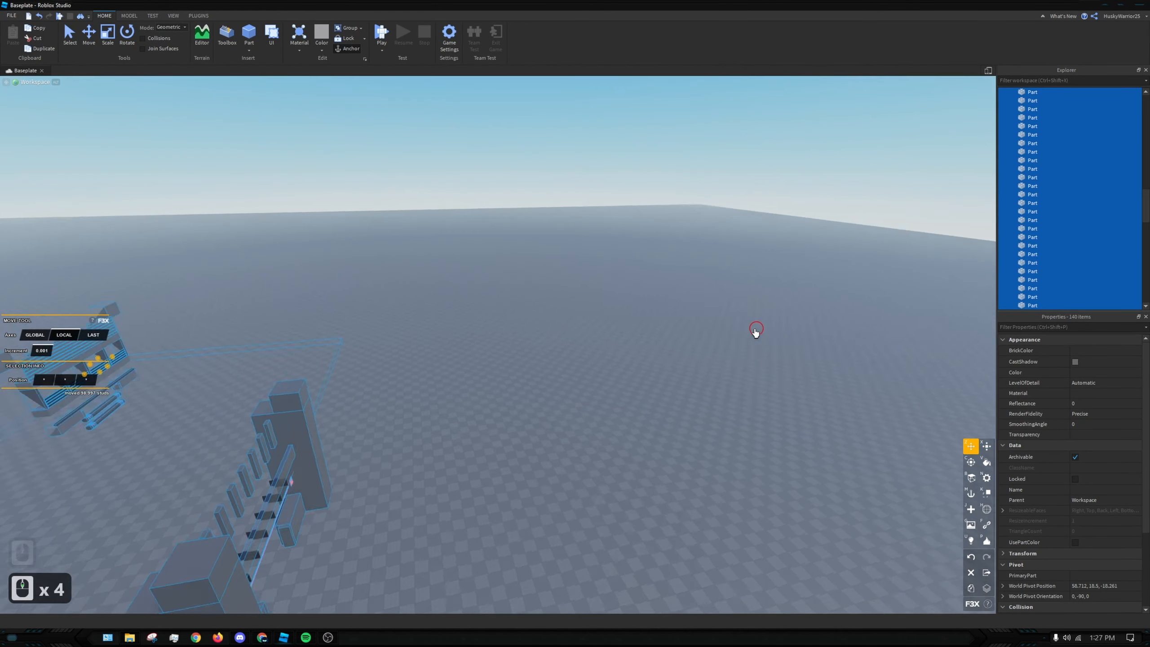
Examine from a distance how each piece of the structure travels when moved along its own local axes
scroll(744, 329, down, 3)
key(s)
key(s)
key(s)
key(s)
key(s)
key(s)
key(s)
key(s)
key(s)
key(s)
key(s)
key(s)
key(s)
key(s)
key(s)
key(s)
key(s)
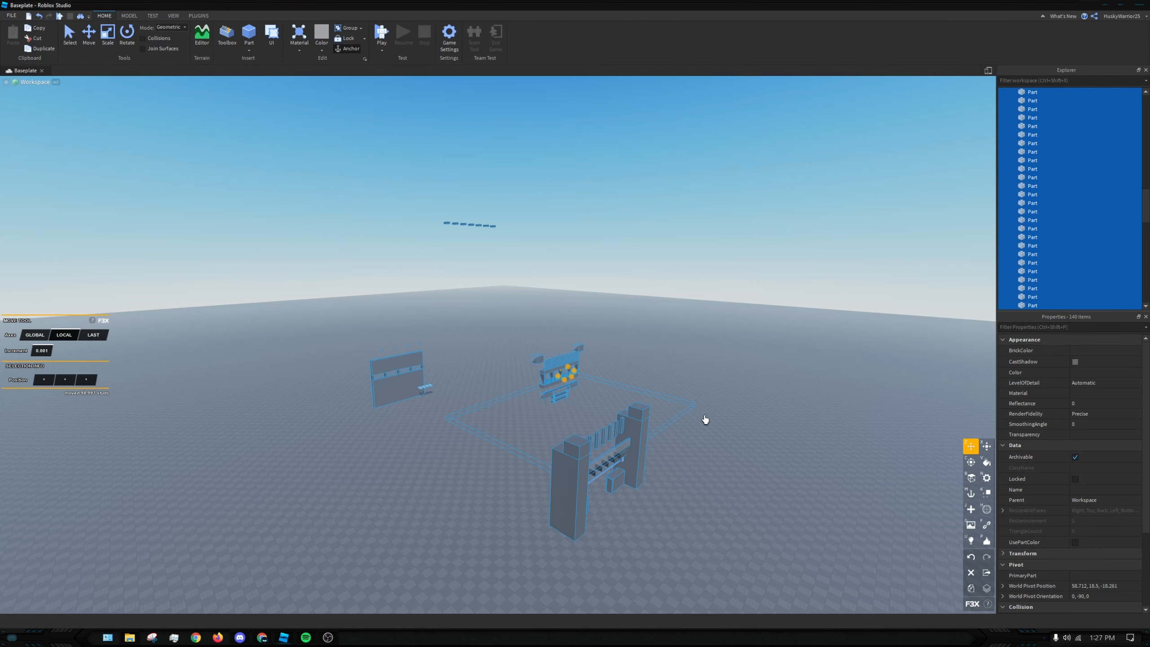
Undo the last move of the structure and clear the selection
key(ctrl+z)
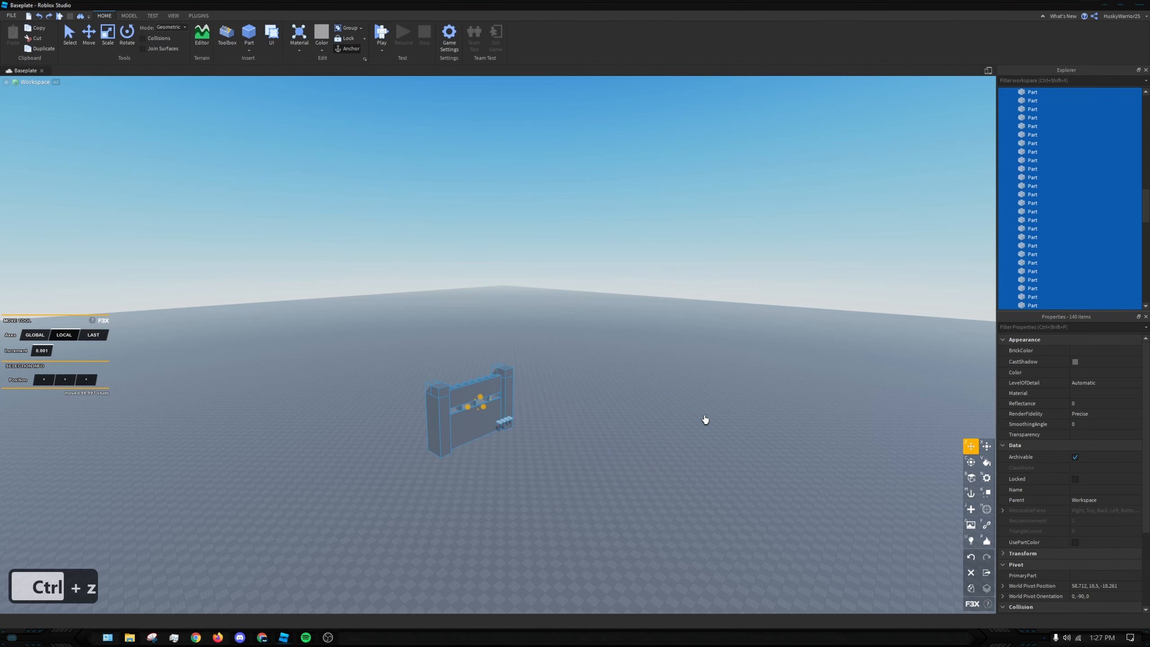
click(632, 398)
right_drag(631, 398, 633, 398)
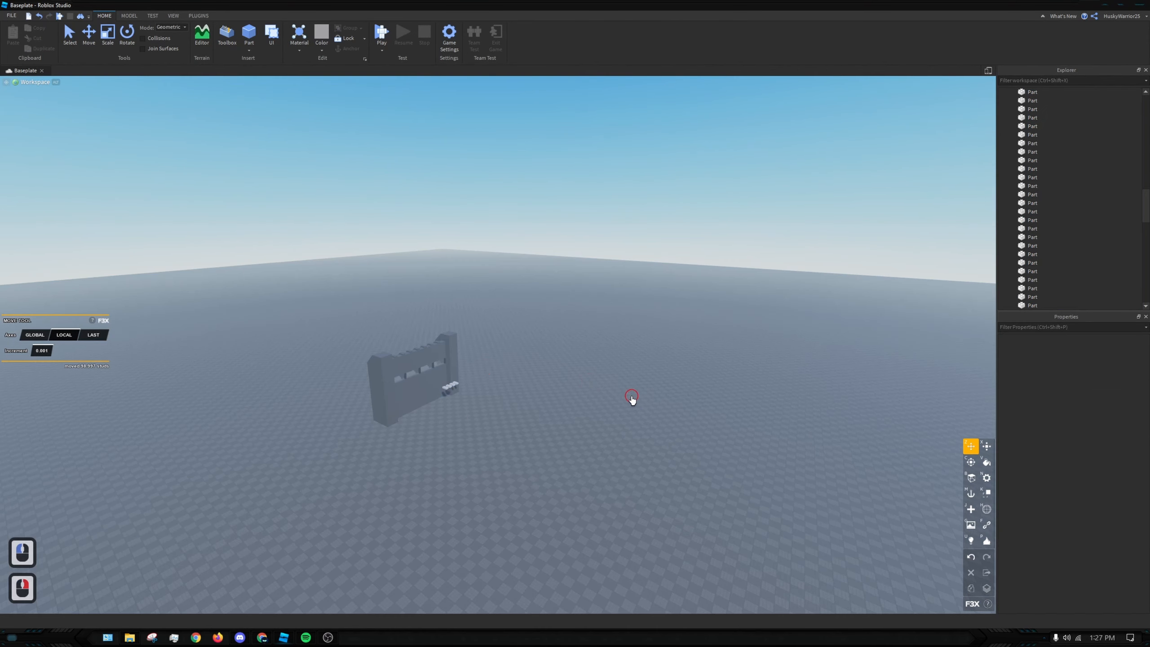
Set the move axes to Last, move the four small parts beside the structure along the X axis to about -91.5, and deselect them
click(94, 335)
click(500, 281)
mouse_move(519, 302)
right_down()
mouse_move(553, 310)
mouse_move(552, 296)
mouse_move(537, 314)
right_up()
key(w)
scroll(552, 297, up, 6)
scroll(536, 320, up, 3)
key(d)
mouse_move(536, 320)
right_down()
mouse_move(586, 411)
mouse_move(495, 359)
mouse_move(548, 311)
right_up()
key(z)
scroll(548, 311, up, 1)
key(w)
key(w)
key(w)
key(w)
key(w)
key(w)
key(w)
click(638, 254)
ctrl+click(610, 255)
ctrl+click(588, 261)
ctrl+click(573, 263)
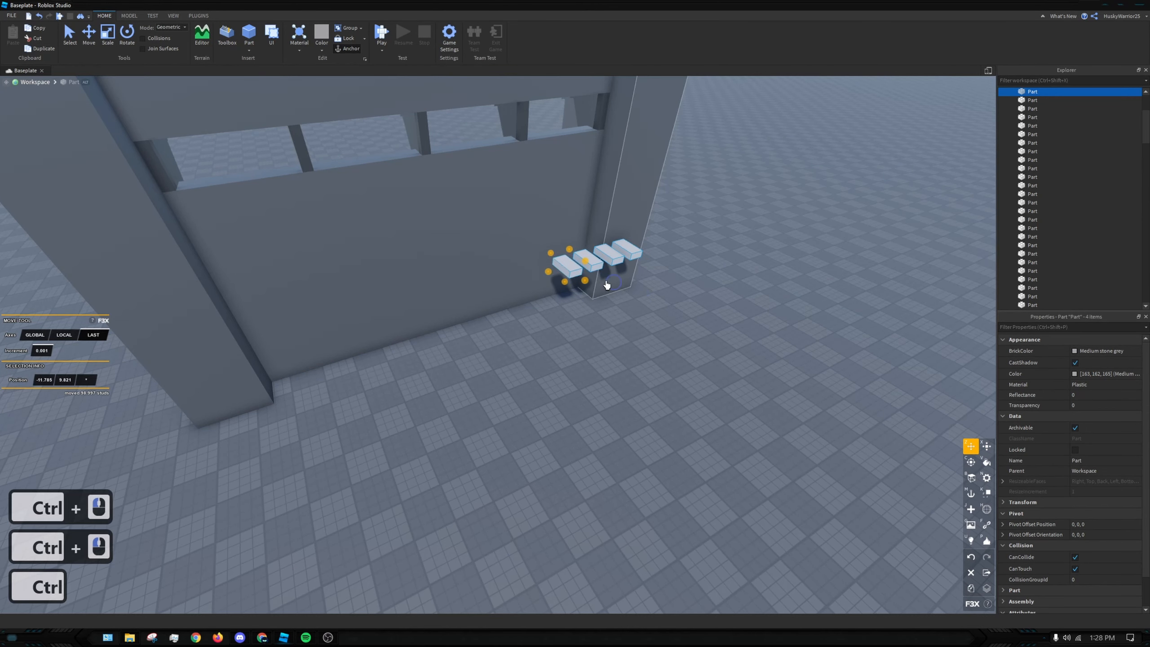
drag(587, 281, 670, 338)
right_drag(671, 338, 647, 343)
key(d)
drag(647, 343, 626, 326)
key(d)
key(d)
key(d)
key(d)
key(d)
key(d)
key(d)
key(d)
key(d)
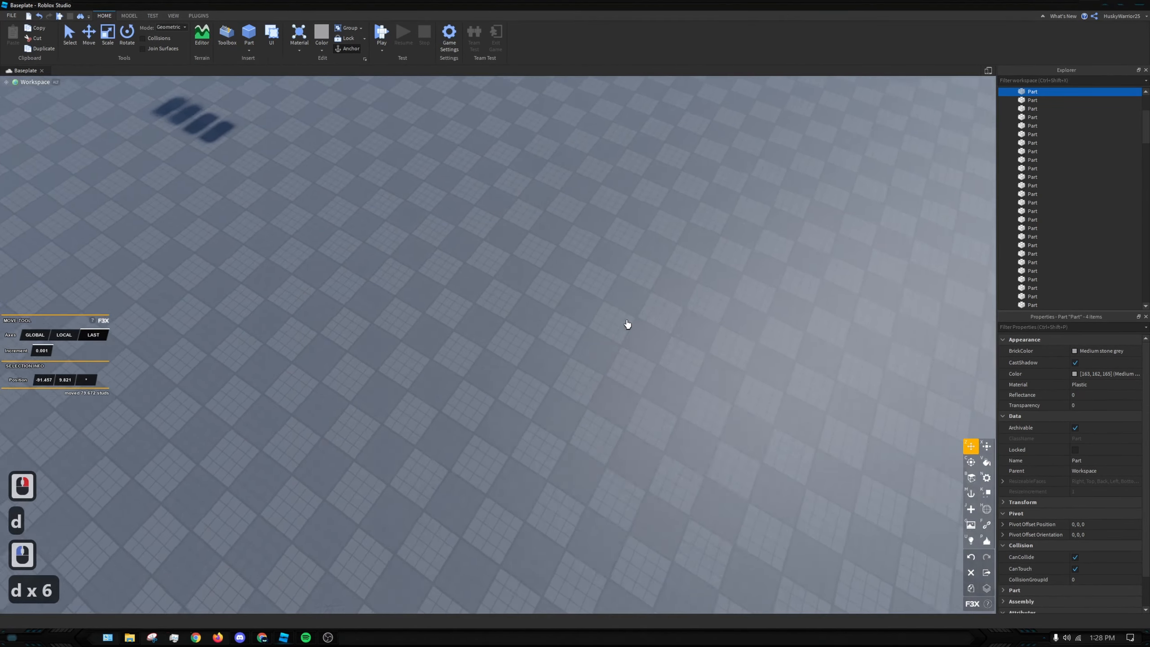
right_drag(627, 327, 648, 299)
click(649, 298)
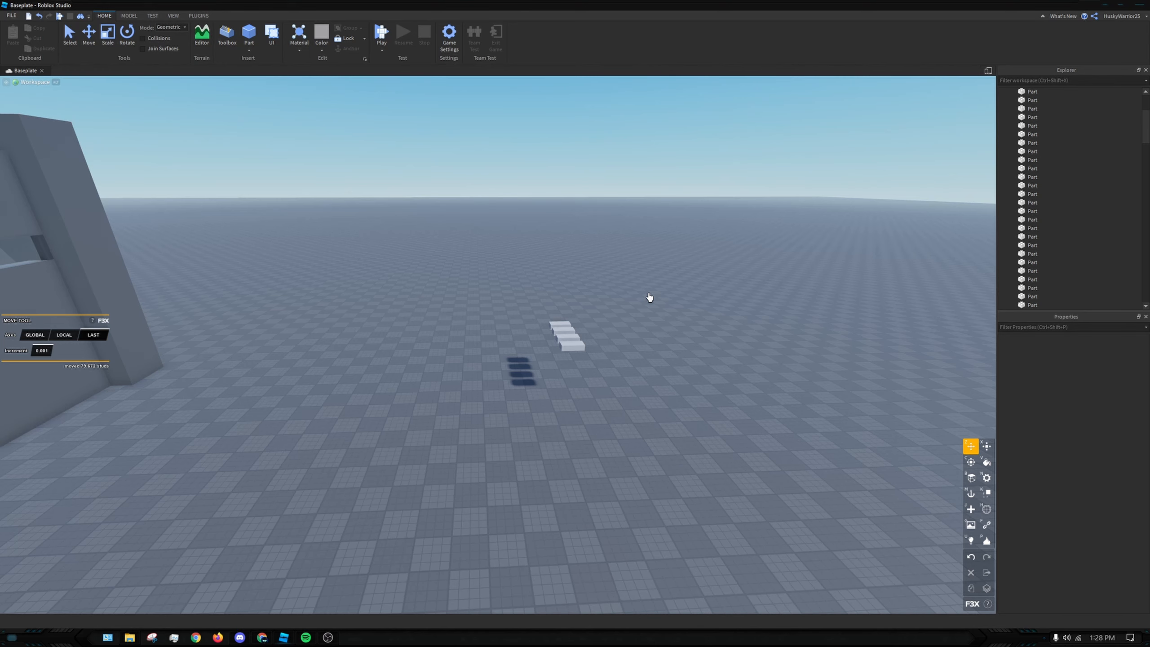
Take one part out of the row and resize it into a wall about 71 studs long and 29 studs high
right_drag(655, 284, 575, 355)
key(w)
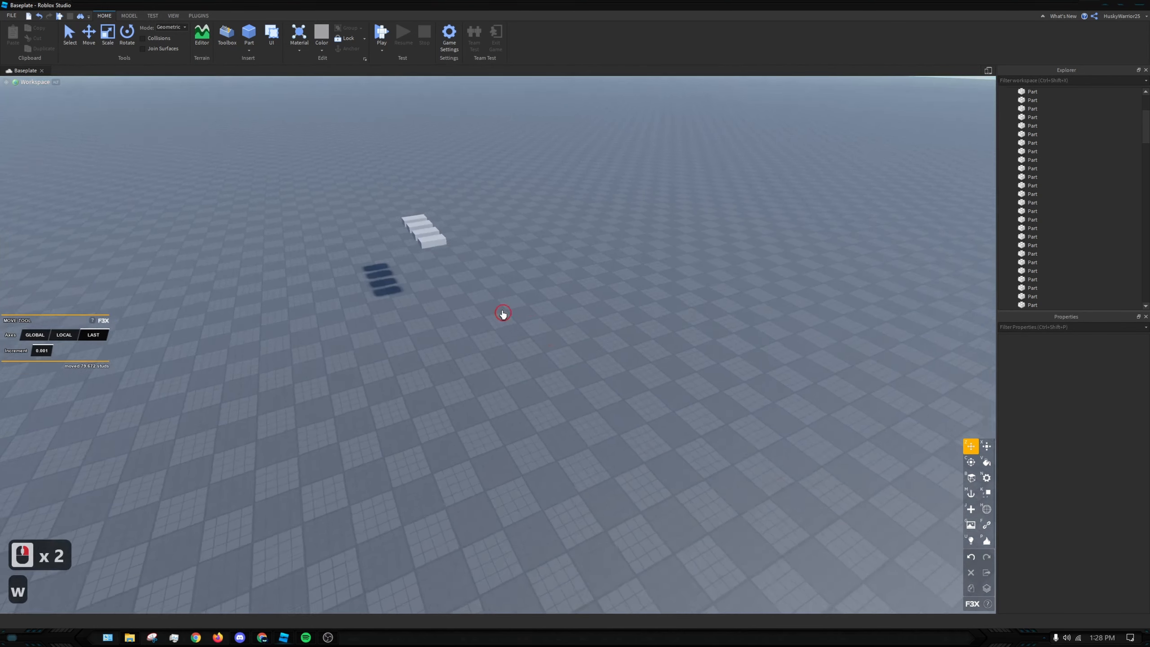
click(425, 226)
drag(425, 226, 693, 146)
key(x)
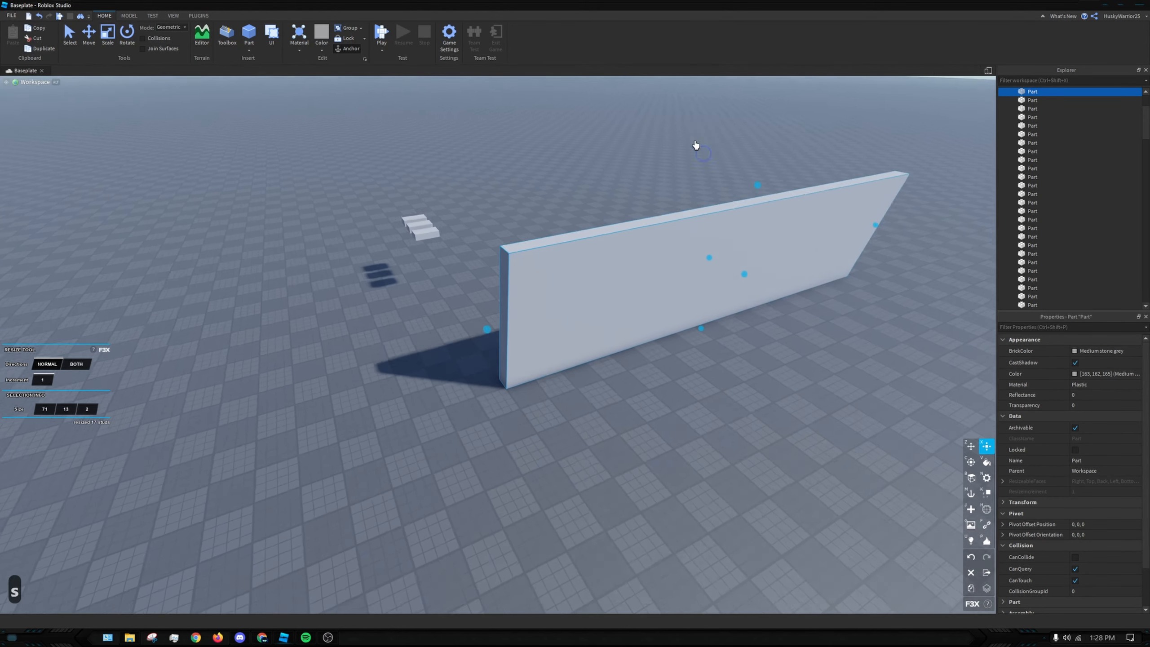
key(s)
key(s)
key(s)
key(s)
Rotate the wall about its vertical axis, return to the Move tool and clear the selection
key(c)
drag(819, 225, 835, 264)
key(z)
key(a)
right_drag(549, 450, 549, 450)
key(s)
click(549, 451)
Select the small part nearest the wall, set the move axes to Global and place the part on the wall's face
key(w)
key(a)
mouse_move(495, 423)
right_down()
mouse_move(484, 422)
mouse_move(510, 419)
right_up()
key(d)
right_drag(369, 378, 368, 377)
key(d)
key(d)
key(d)
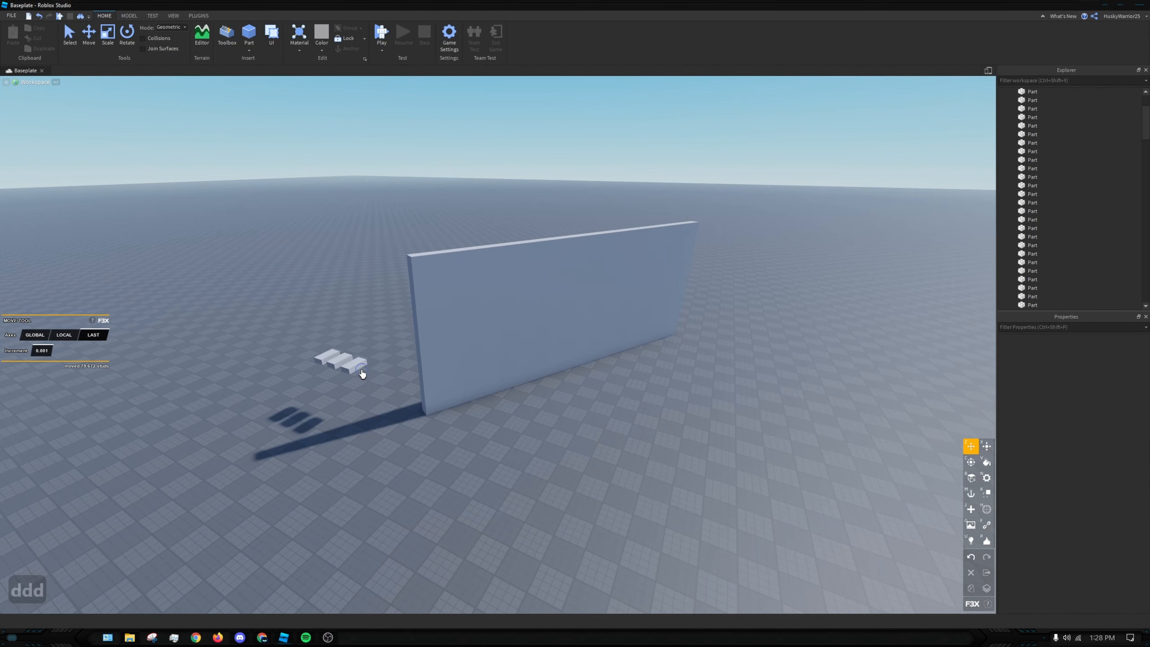
click(361, 369)
key(z)
click(34, 333)
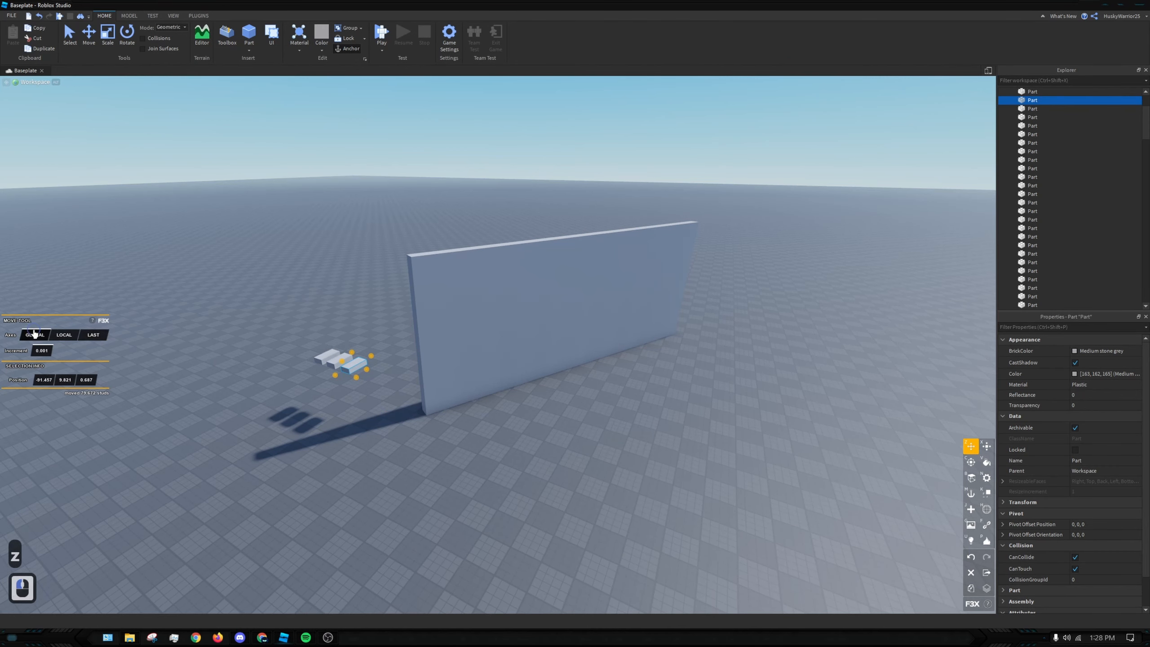
drag(352, 368, 484, 307)
Move the small part along the global axes to about -110.8 on X and -42.3 on Z
key(w)
scroll(529, 378, up, 2)
right_drag(531, 345, 537, 475)
key(s)
drag(503, 452, 529, 501)
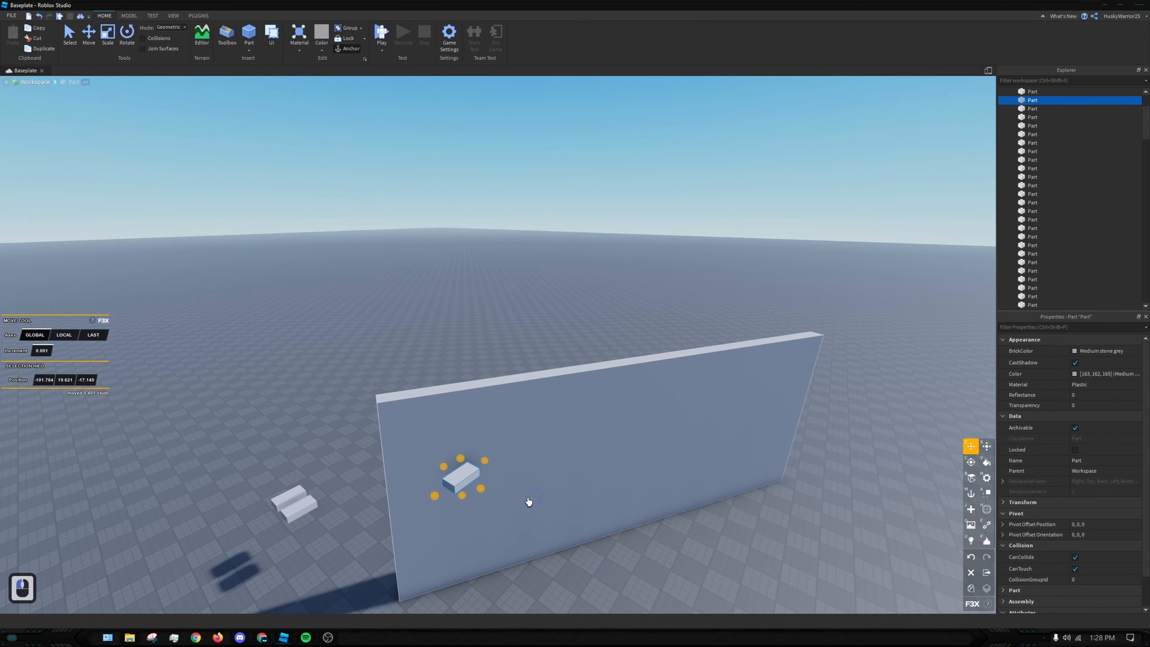
drag(483, 461, 691, 533)
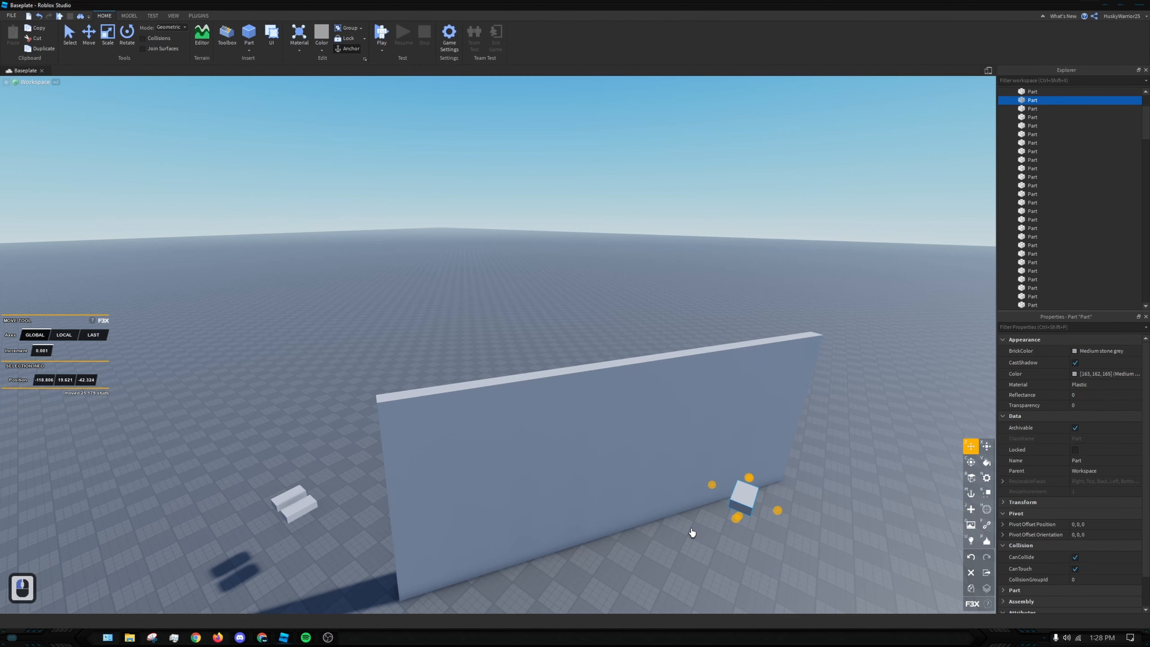
Bring the small part back onto the wall's face and delete it
drag(744, 502, 233, 446)
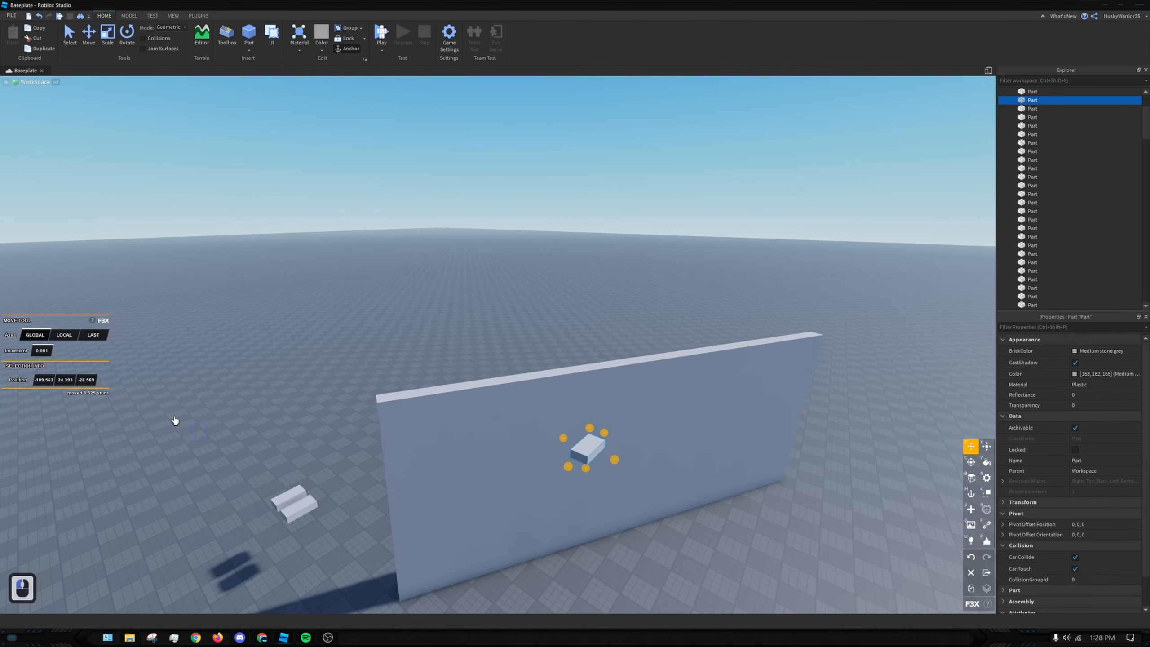
key(ctrl+x)
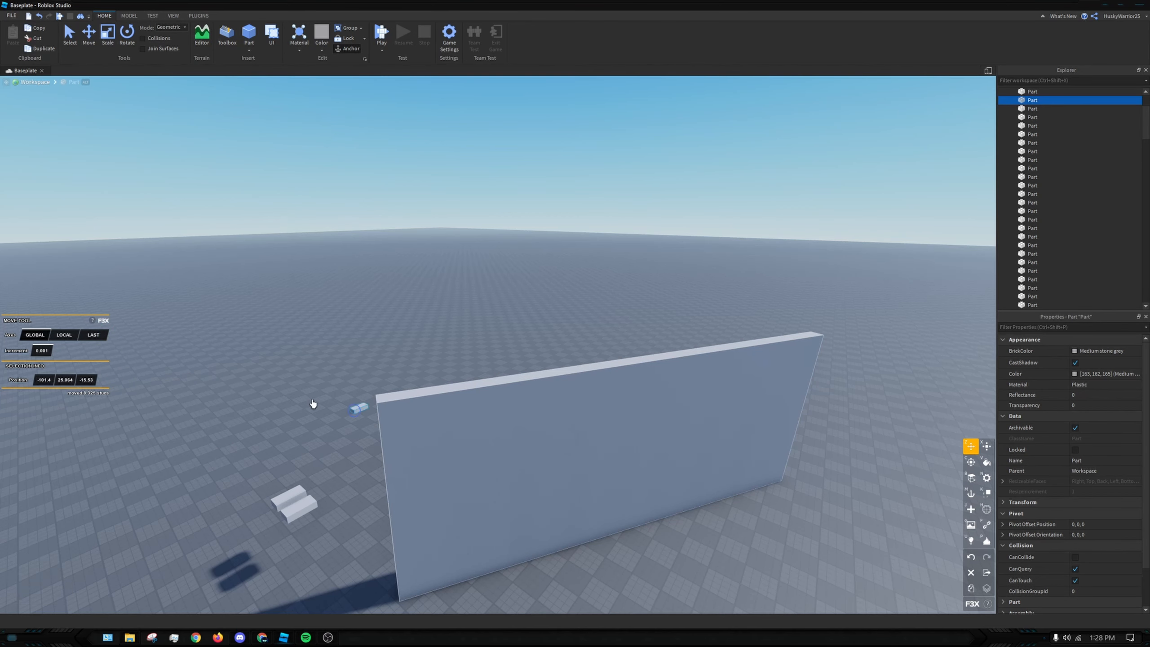
Clone the wall and shrink the copy into a 4-stud-wide pillar in front of the wall's near end
click(459, 465)
key(ctrl+c)
right_drag(580, 478, 509, 452)
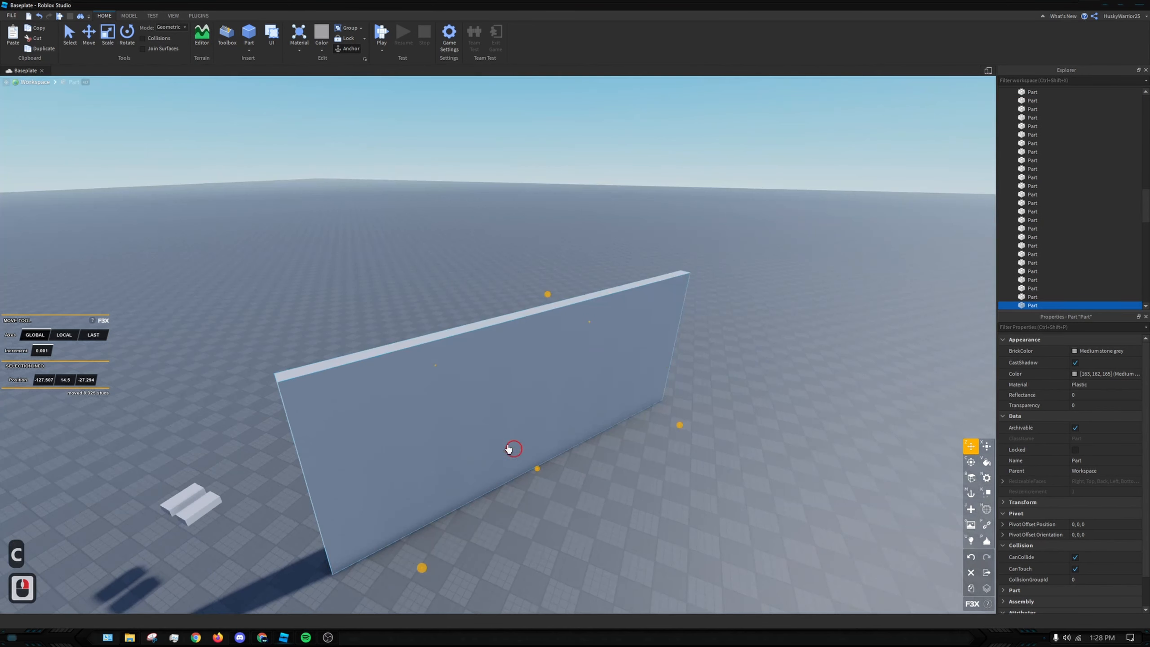
drag(286, 378, 384, 408)
key(x)
drag(688, 348, 333, 438)
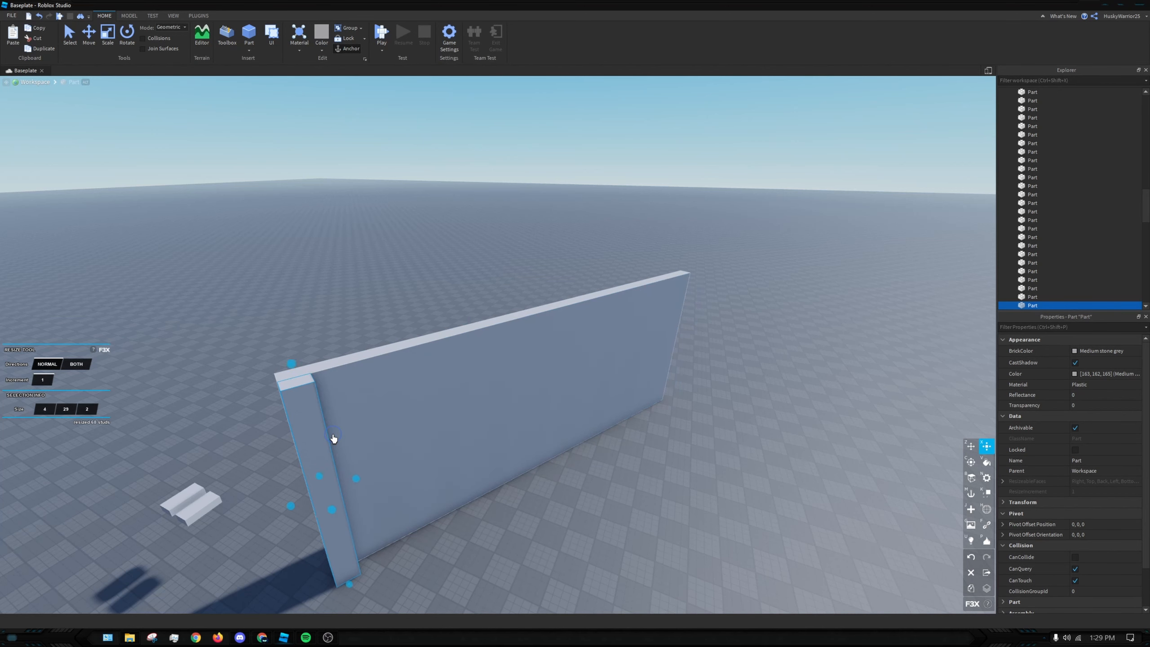
Try to move the pillar along the wall with the Move tool, and undo the move
key(z)
click(363, 521)
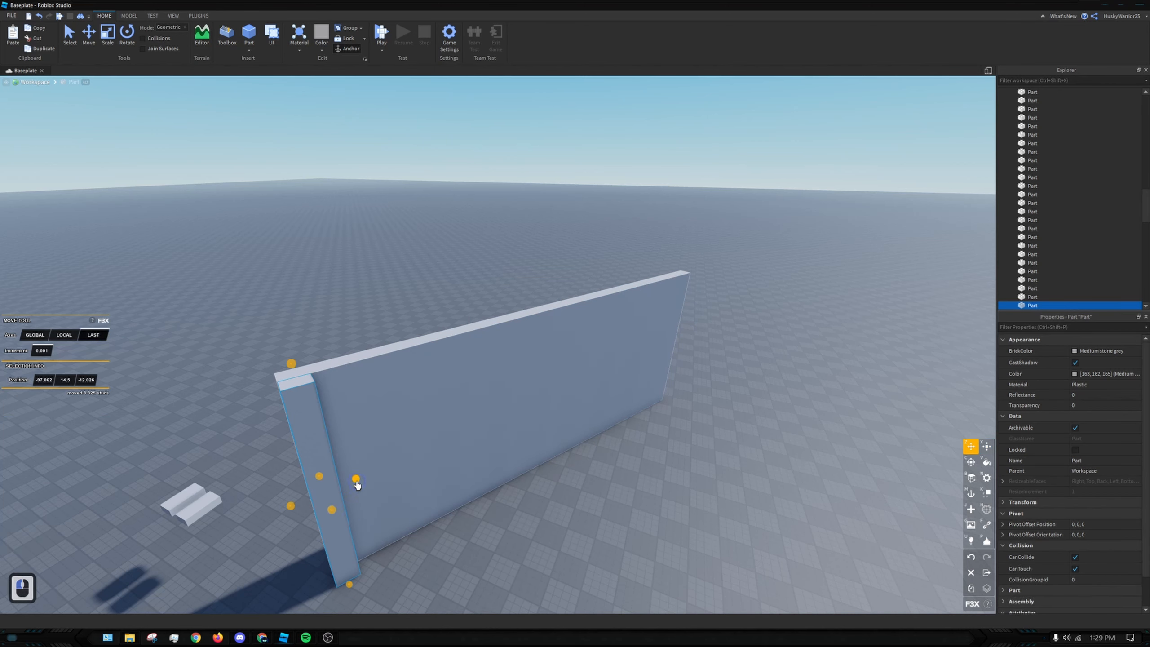
mouse_move(357, 485)
mouse_down()
mouse_move(788, 296)
mouse_move(773, 380)
mouse_move(112, 578)
mouse_move(437, 452)
mouse_move(424, 456)
mouse_up()
key(ctrl+z)
Clone the pillar twice, spacing the copies along the wall with the Last axes, and clear the selection
key(shift+c)
key(shift+c)
click(598, 476)
key(s)
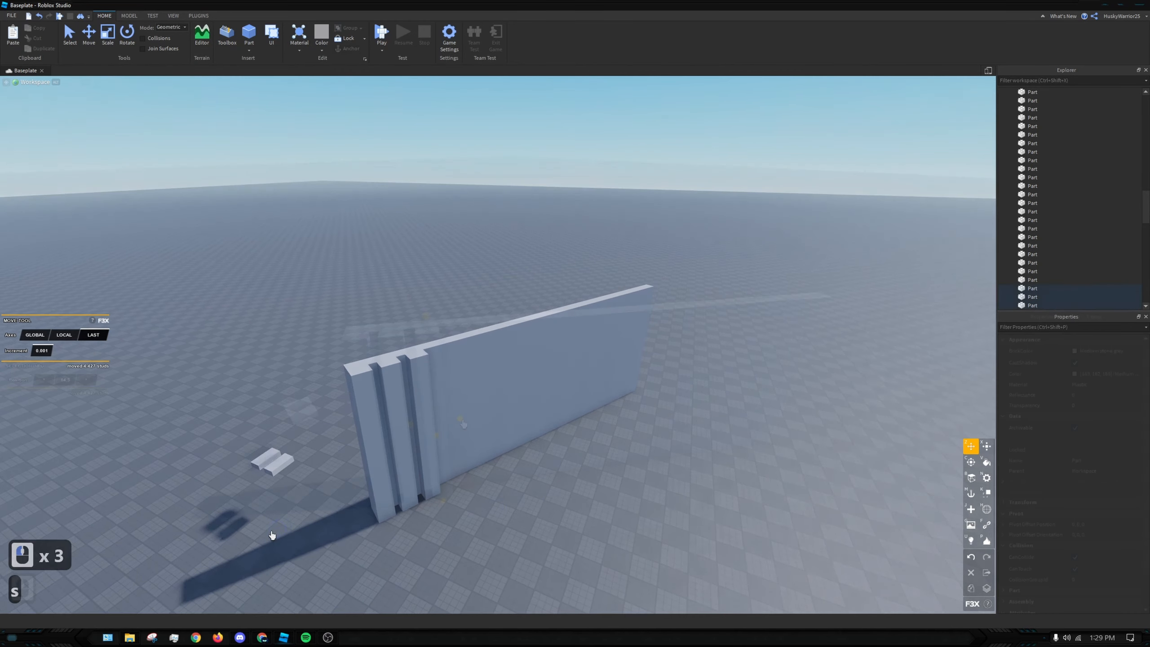
Try to move the three pillars along the wall with the Last axes, undo the move, and clear the selection
click(598, 482)
key(ctrl+z)
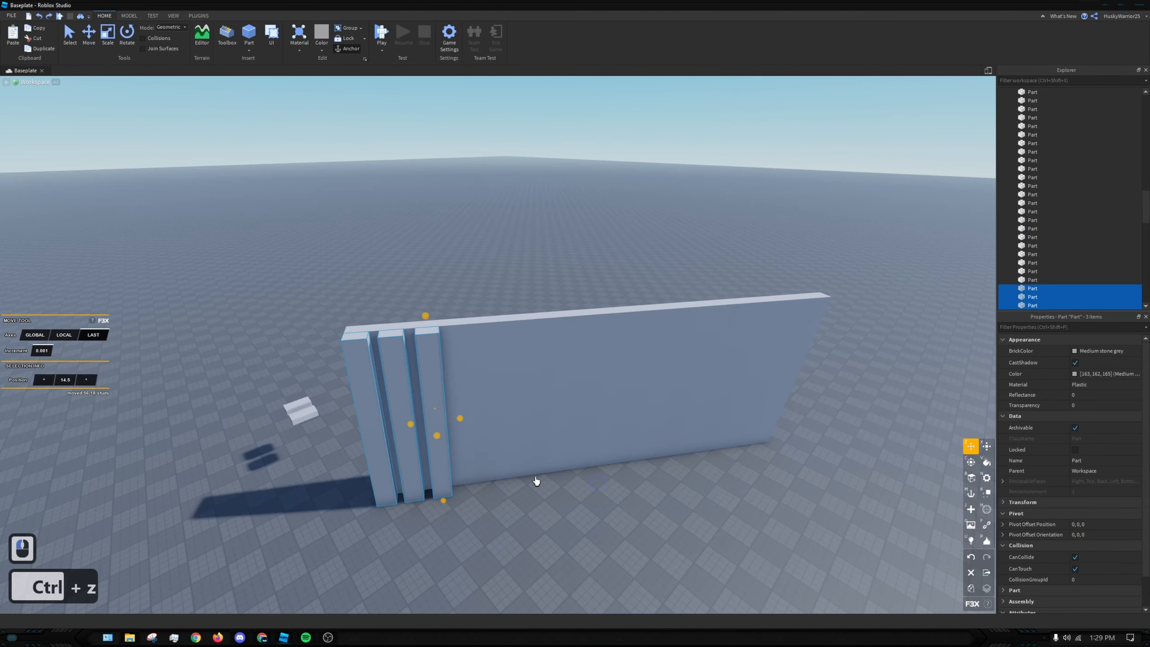
click(532, 527)
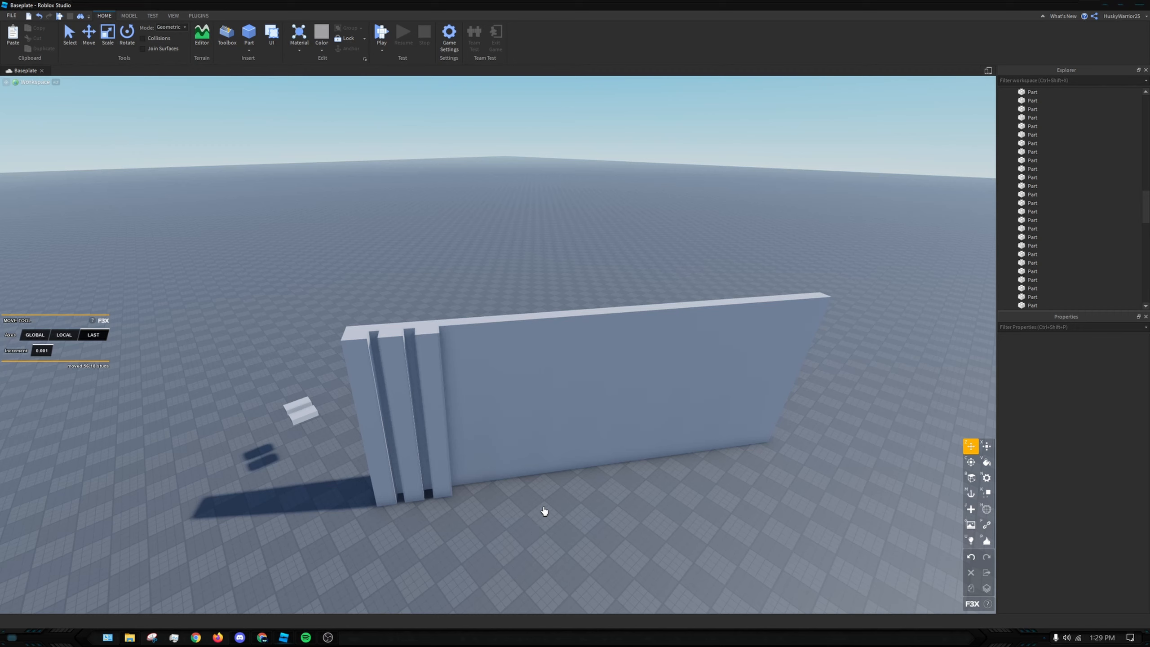
Select the three pillars together, try to move them as a group, and undo the move
drag(309, 262, 509, 614)
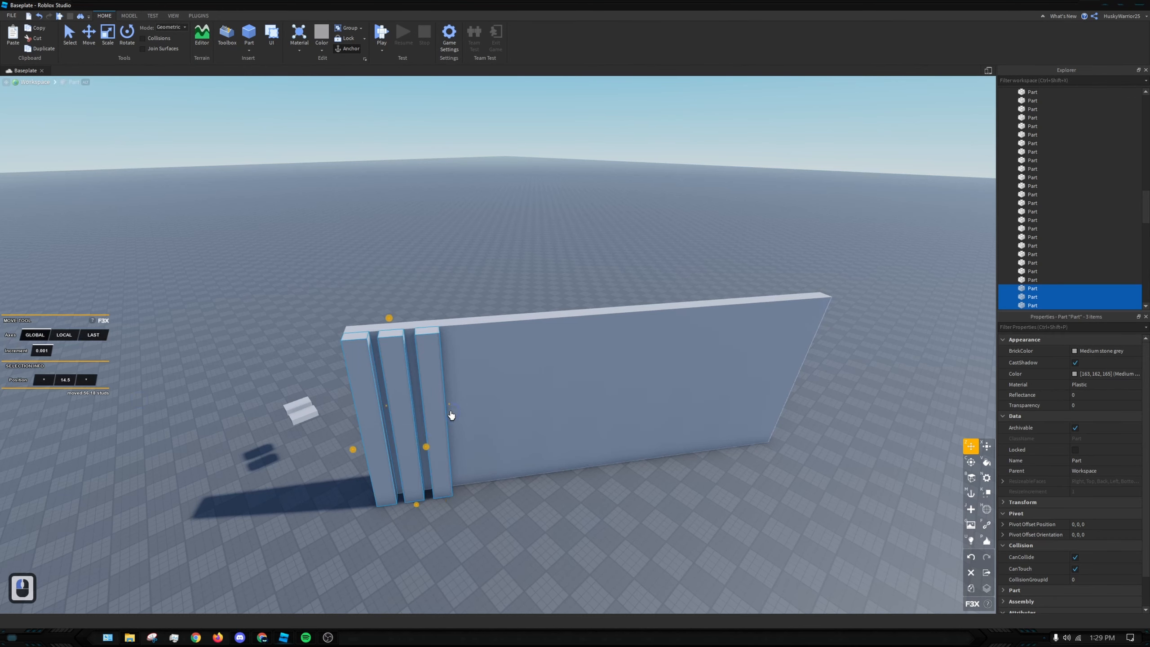
drag(448, 410, 742, 468)
key(ctrl+z)
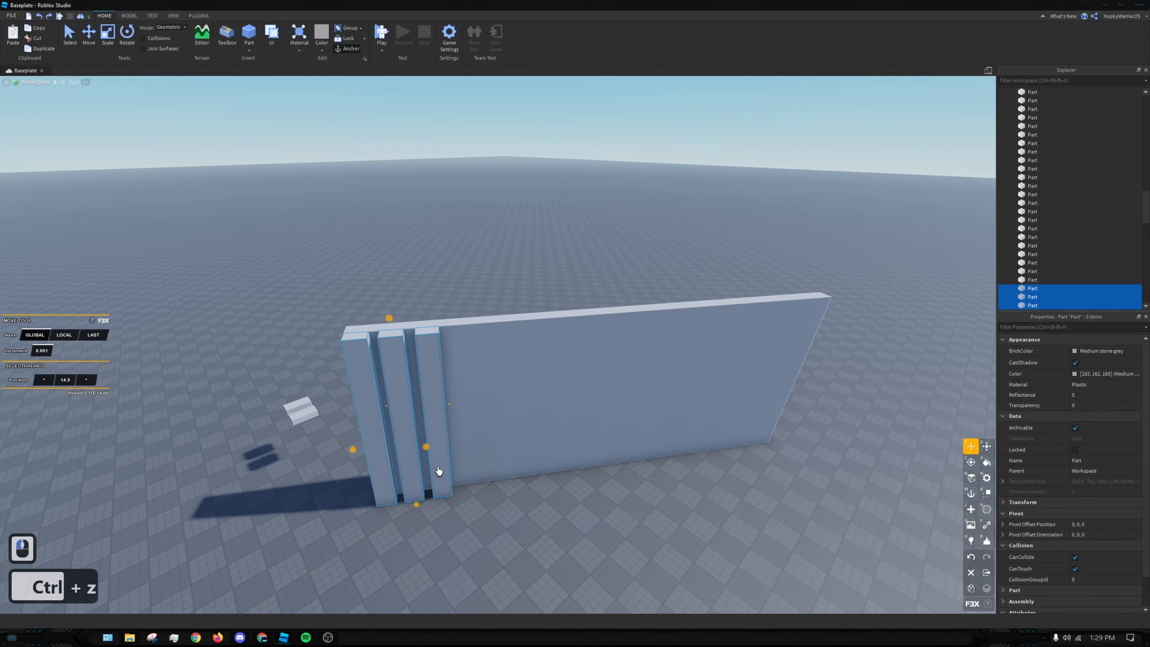
Clone the three pillars, move the copies along the wall to continue the row, and clear the selection
key(shift+c)
mouse_move(428, 449)
mouse_down()
mouse_move(533, 470)
mouse_move(534, 431)
mouse_move(580, 402)
mouse_up()
mouse_move(502, 433)
mouse_down()
mouse_move(517, 474)
mouse_move(506, 429)
mouse_move(529, 442)
mouse_move(541, 401)
mouse_move(544, 431)
mouse_move(464, 437)
mouse_move(535, 444)
mouse_up()
key(ctrl+z)
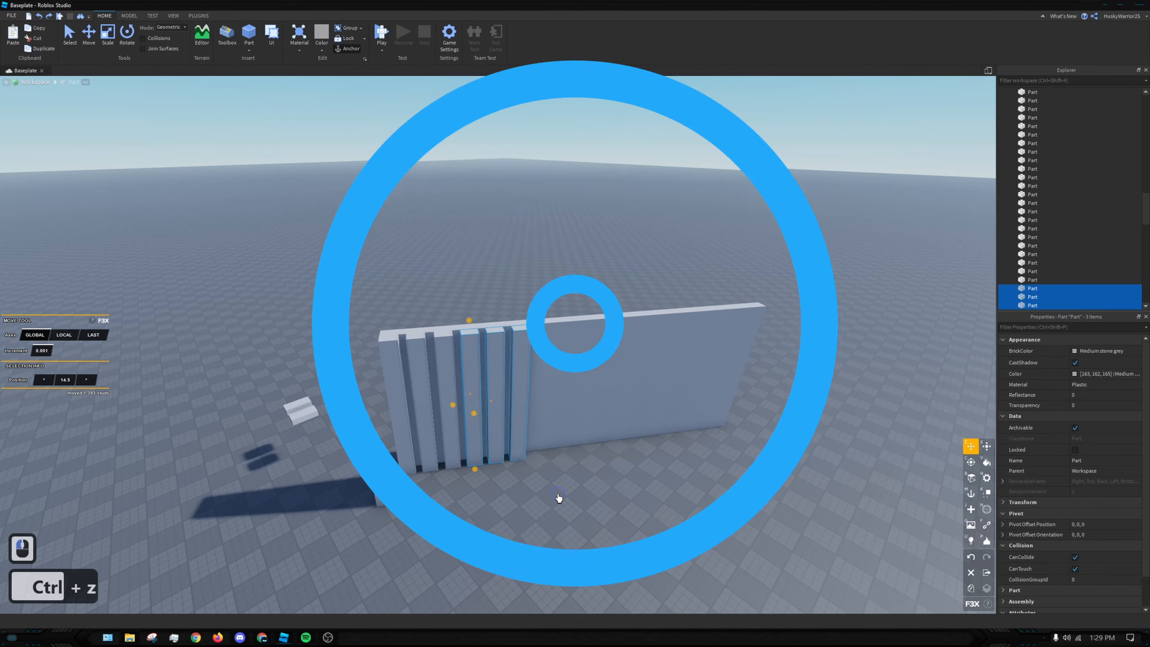
click(567, 482)
key(s)
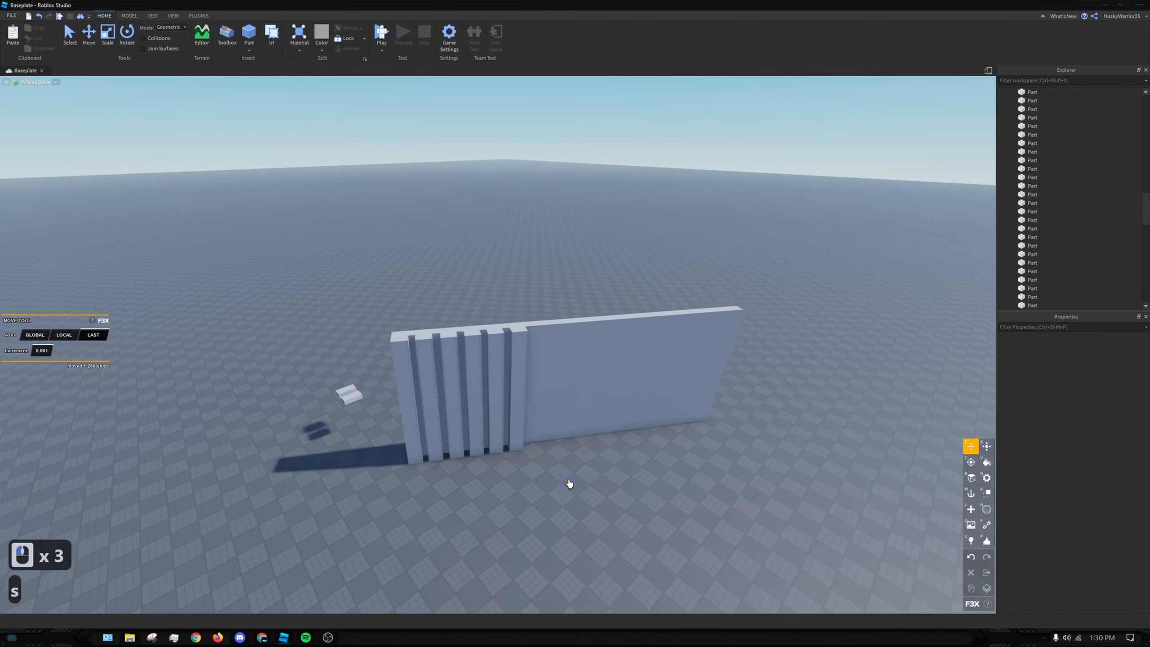
Activate the Resize tool and select the two small floating parts beside the wall together
key(x)
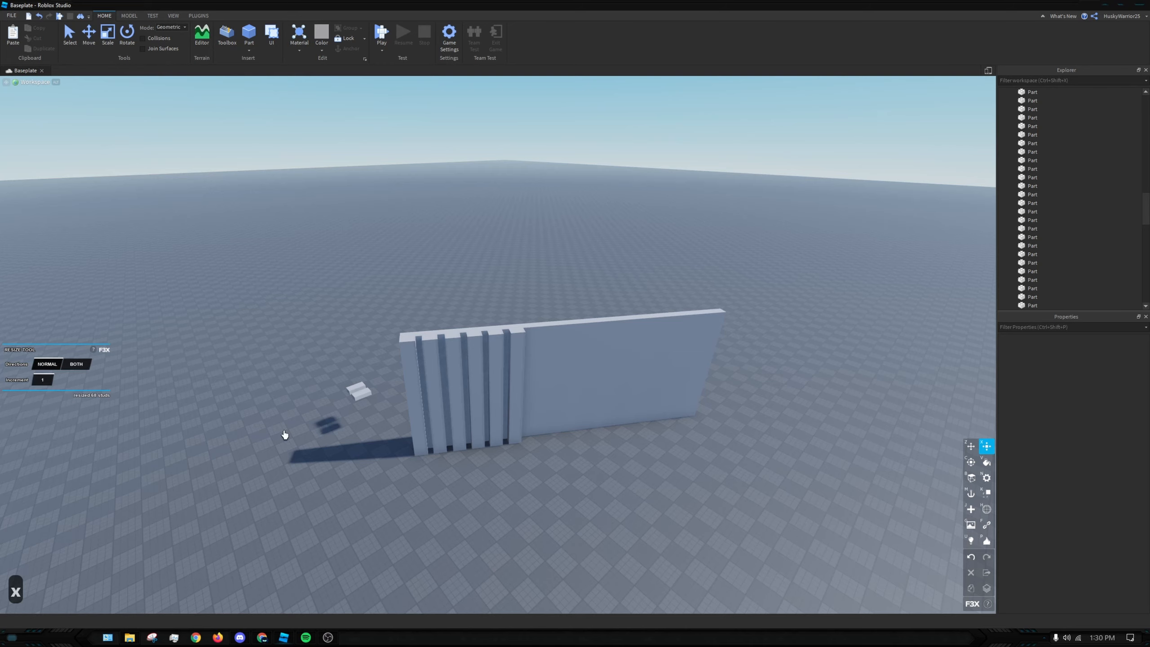
key(a)
key(w)
right_drag(678, 429, 678, 429)
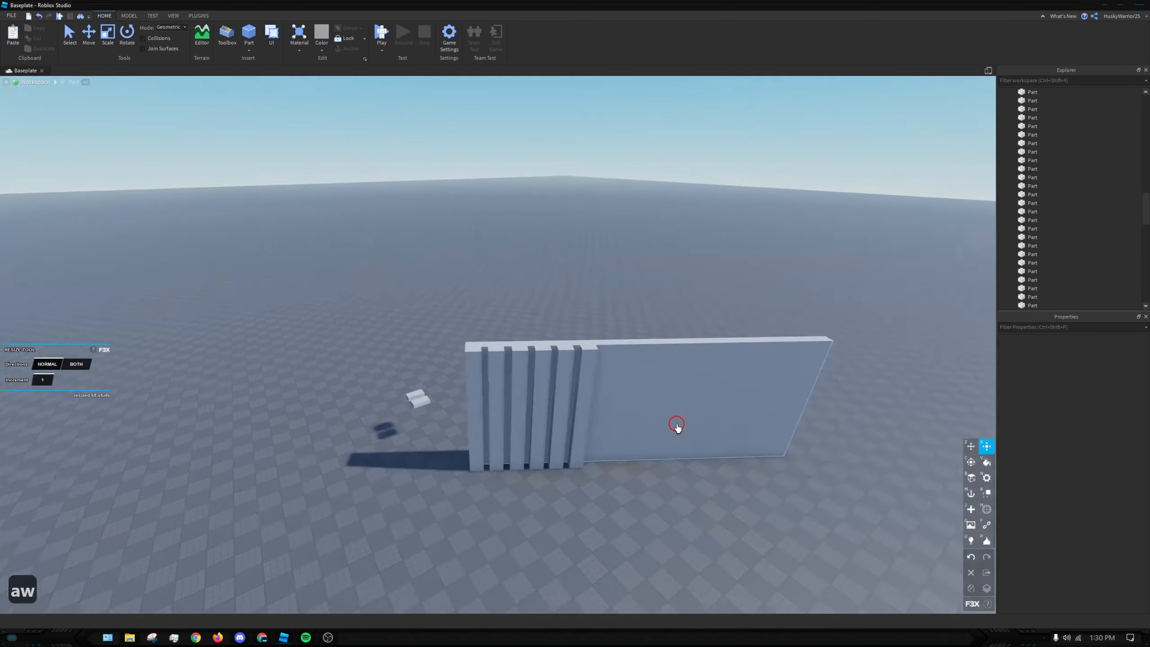
key(w)
key(w)
right_drag(538, 387, 437, 386)
key(w)
right_drag(388, 354, 388, 353)
key(a)
key(w)
key(w)
key(s)
key(d)
key(s)
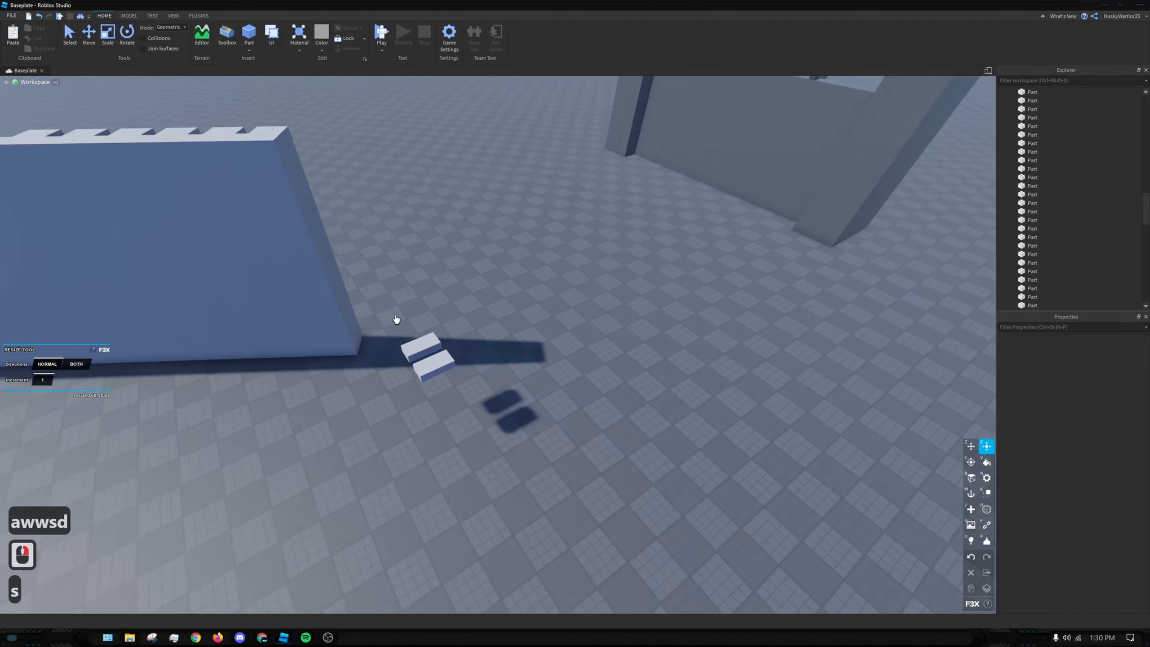
drag(419, 332, 474, 420)
key(d)
right_drag(500, 361, 187, 363)
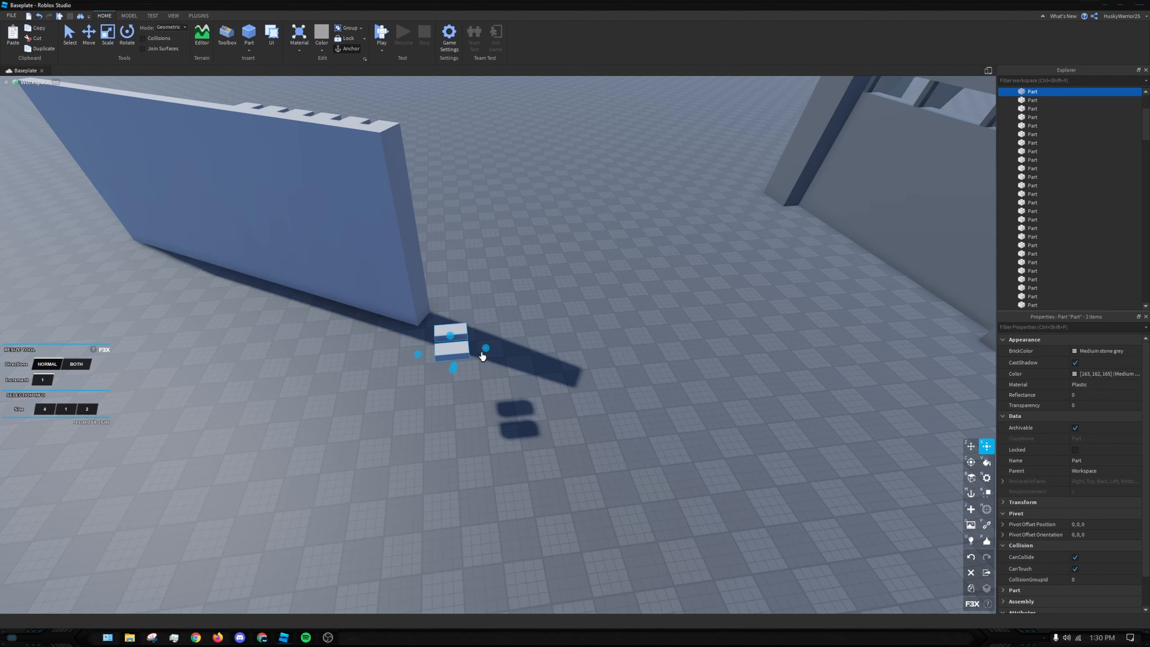
Try enlarging the two small parts with the F3X Resize tool and with Studio's own Scale tool, undoing both resizes
drag(506, 353, 531, 403)
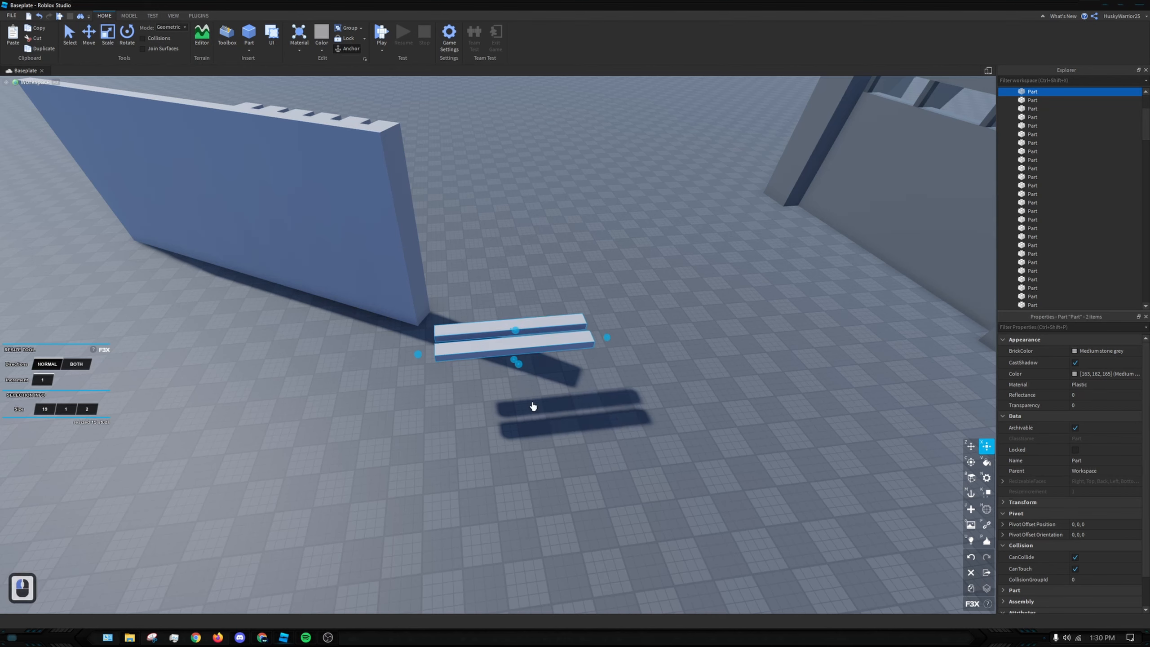
key(ctrl+z)
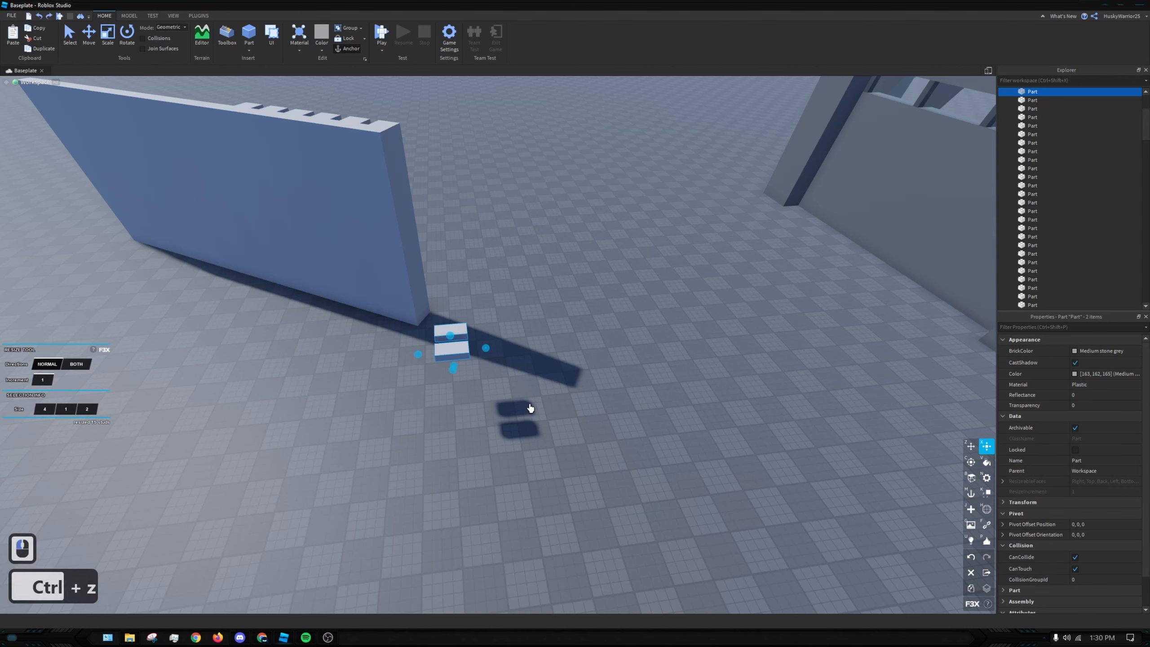
click(109, 36)
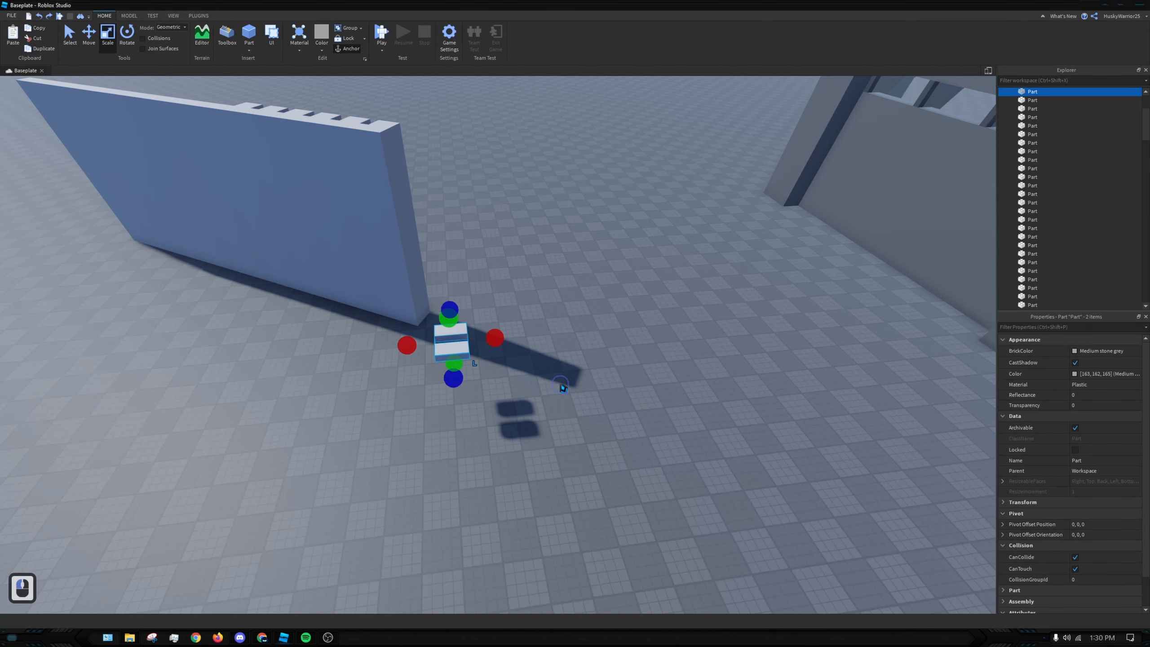
drag(494, 338, 824, 290)
key(s)
right_drag(538, 326, 538, 326)
scroll(538, 327, down, 4)
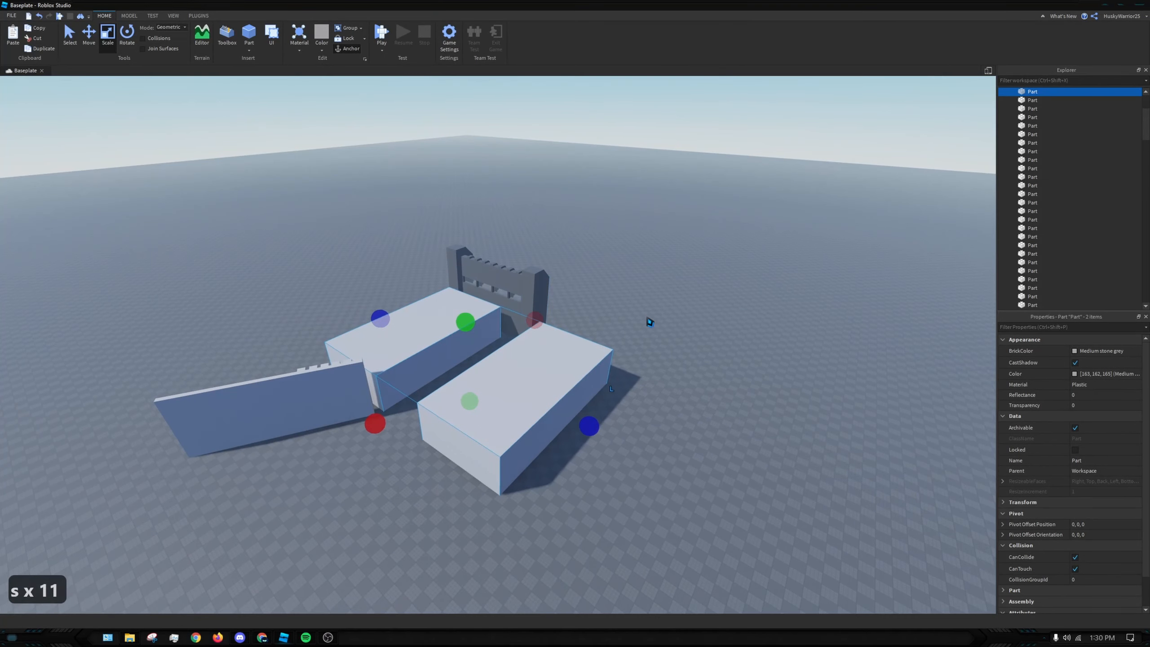
key(ctrl+z)
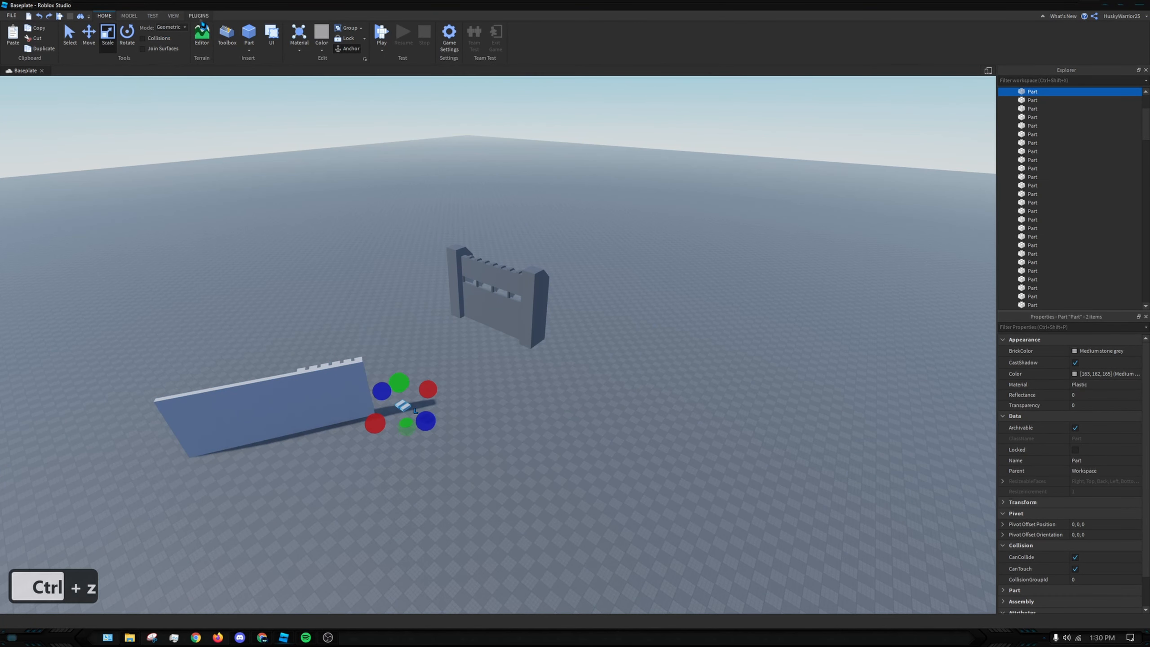
Reactivate Building Tools by F3X, try lengthening the two small parts in the Normal direction, and undo the resize
click(198, 15)
click(471, 52)
key(w)
right_drag(495, 204, 403, 315)
scroll(477, 297, up, 3)
key(a)
scroll(478, 295, up, 3)
key(d)
drag(403, 318, 796, 270)
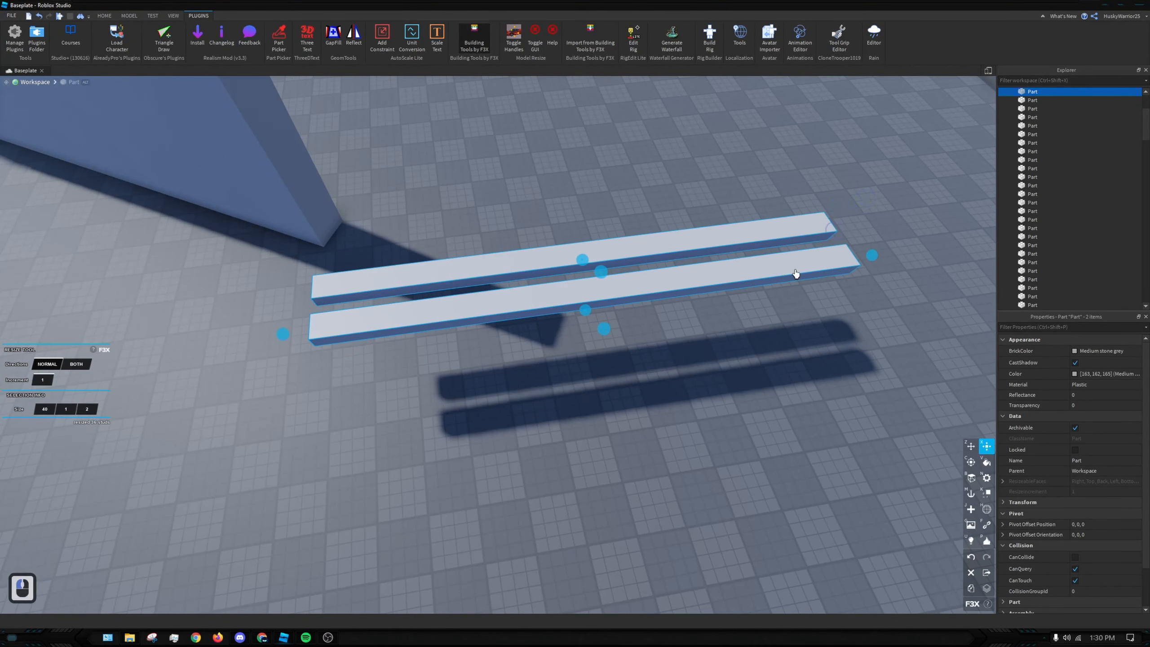
key(s)
key(s)
key(s)
key(s)
key(s)
key(ctrl+z)
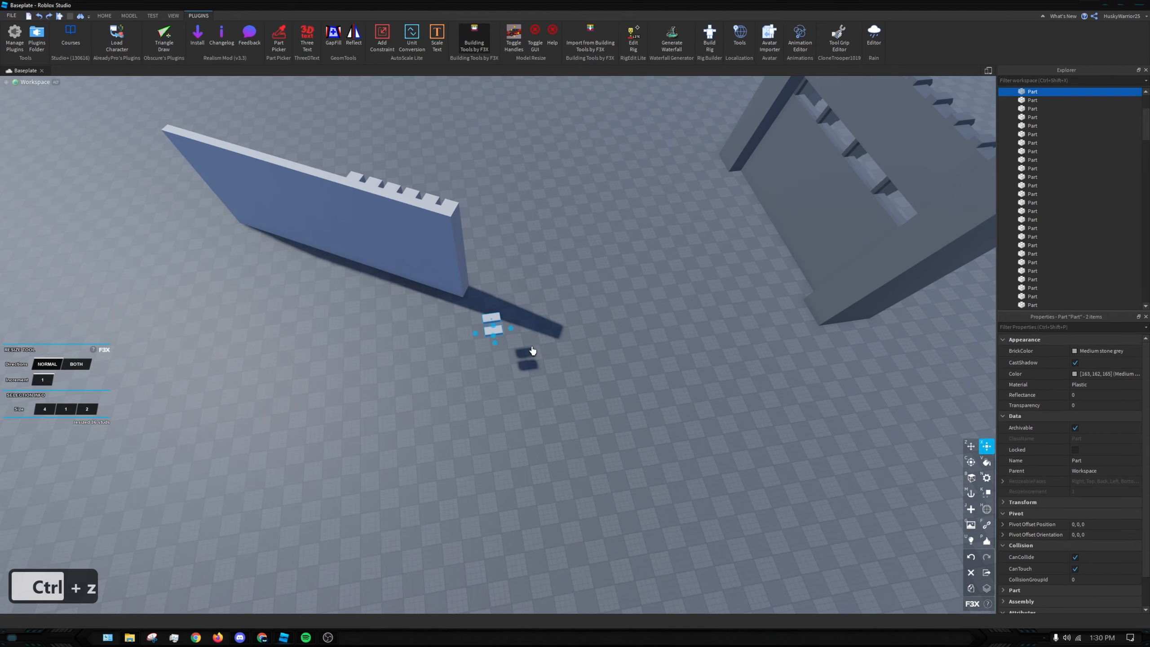
Set the resize directions to Both, try lengthening the two small parts, and undo the resize
right_drag(529, 349, 542, 336)
key(w)
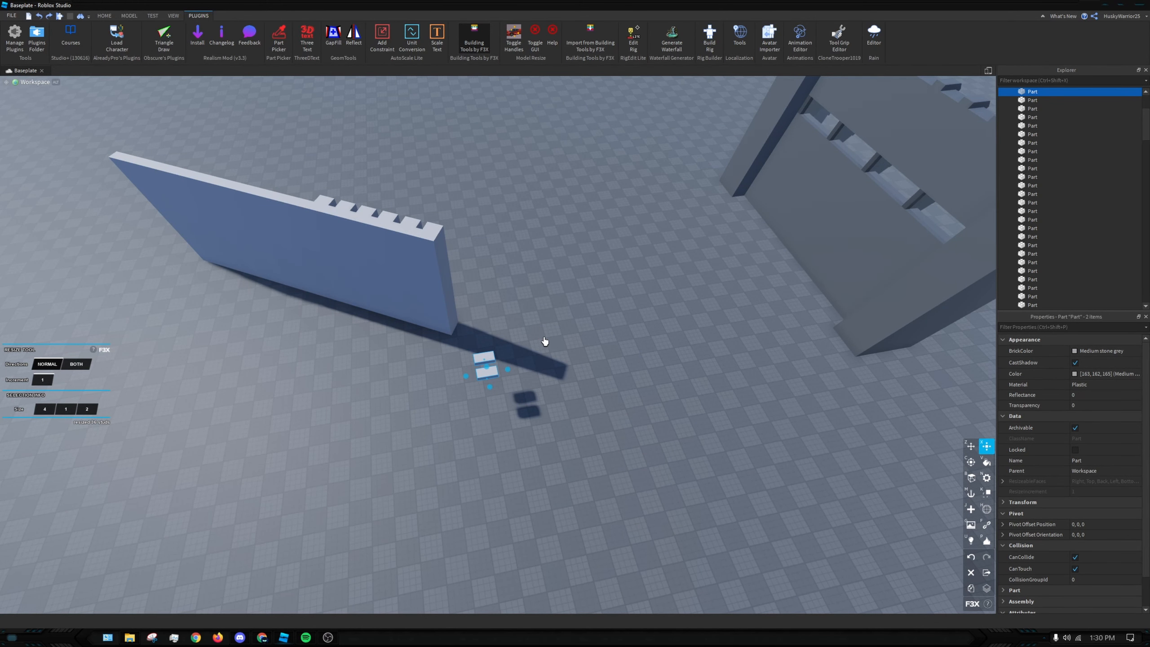
right_drag(557, 338, 528, 347)
key(w)
key(d)
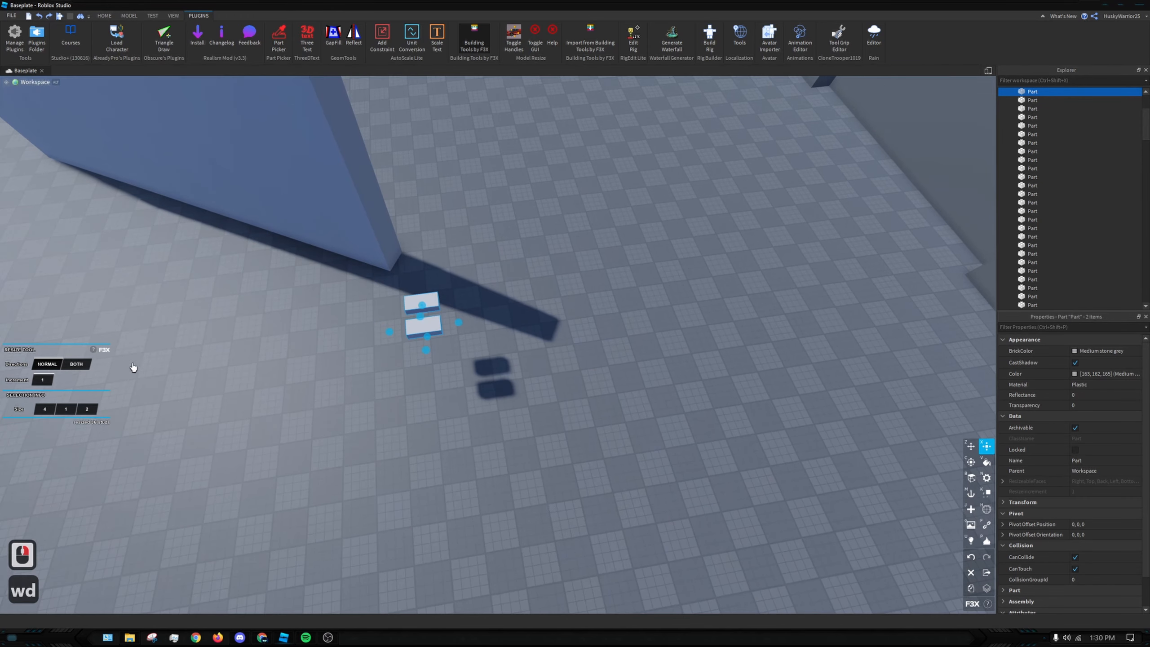
key(Return)
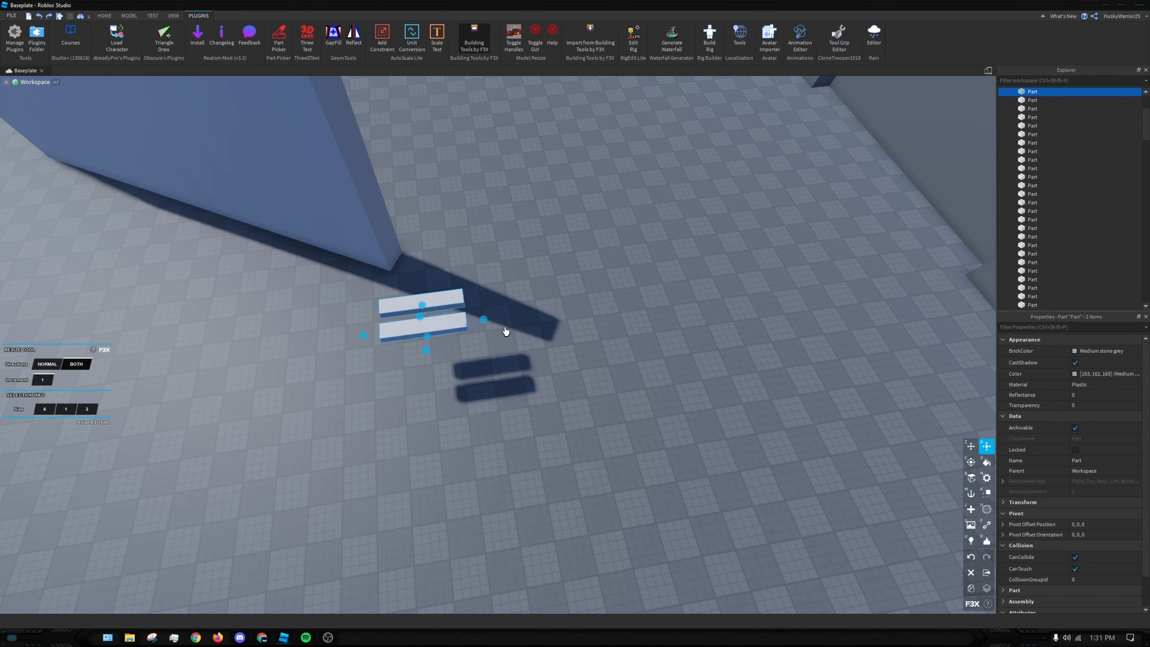
drag(459, 322, 757, 308)
key(ctrl+z)
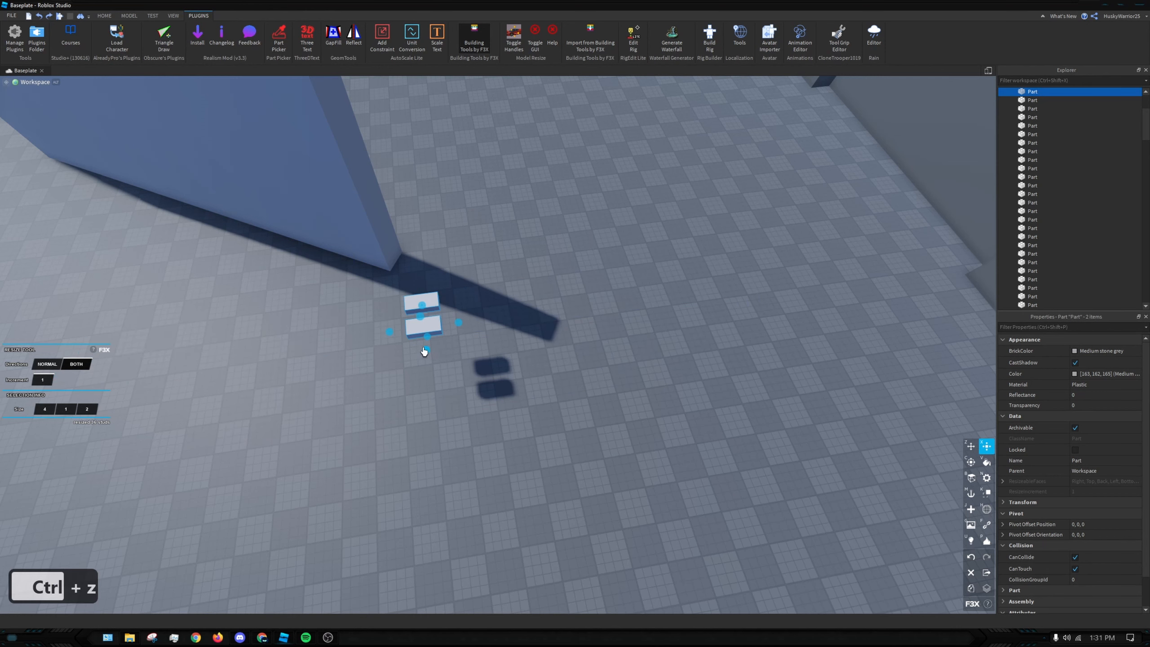
Try stretching the two small parts in depth and in length from both sides, undoing each resize
drag(425, 350, 403, 567)
key(ctrl+z)
drag(458, 325, 672, 310)
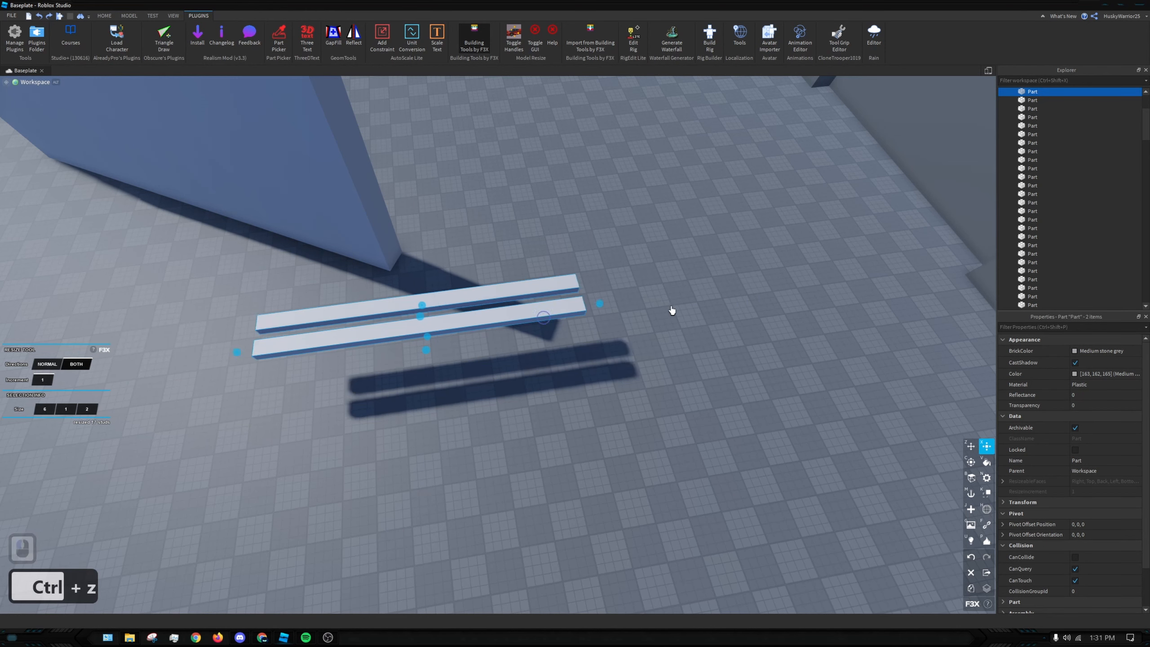
key(ctrl+z)
ctrl+drag(459, 322, 908, 235)
key(ctrl+z)
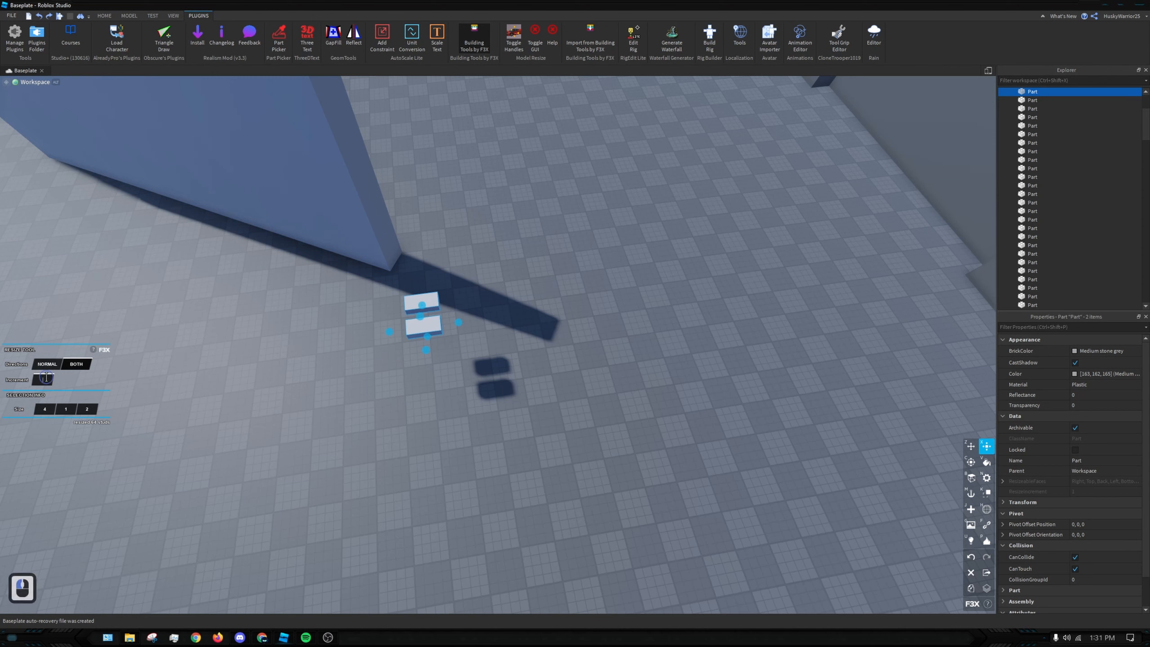
Set the resize increment to 0.2 and lengthen the two small parts to about 42.4 studs
text(.2)
key(Return)
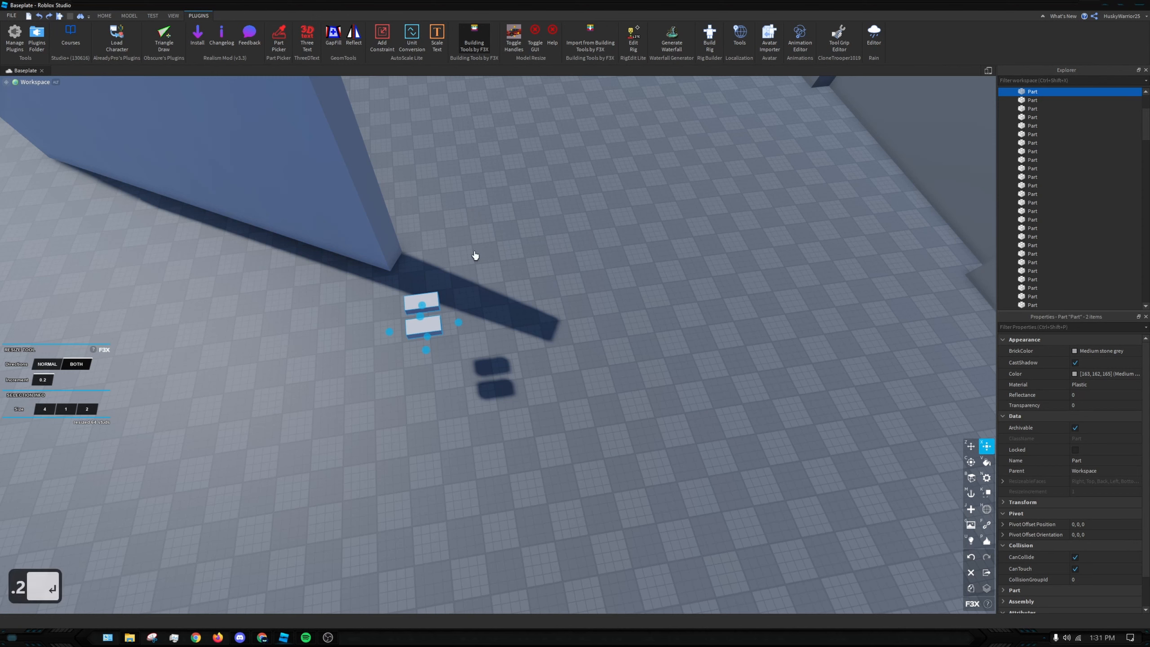
drag(459, 322, 615, 309)
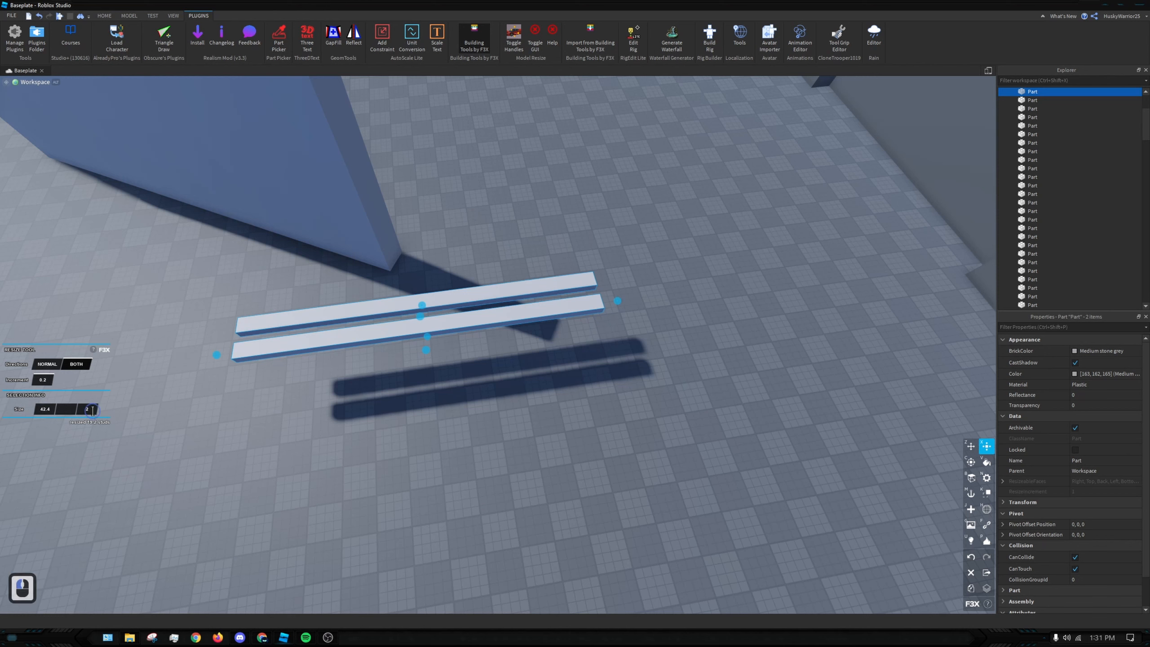
Set the X and Z sizes of the two parts to 1 stud each and clear the selection
click(135, 428)
click(50, 408)
text(1)
click(88, 411)
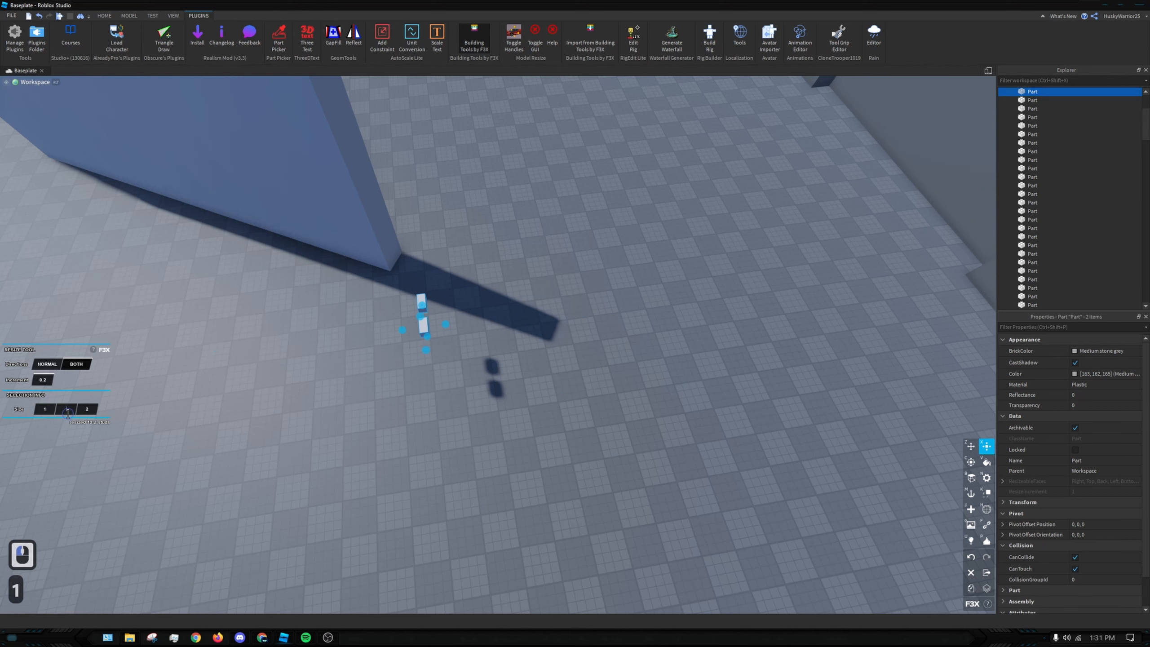
text(1)
key(Return)
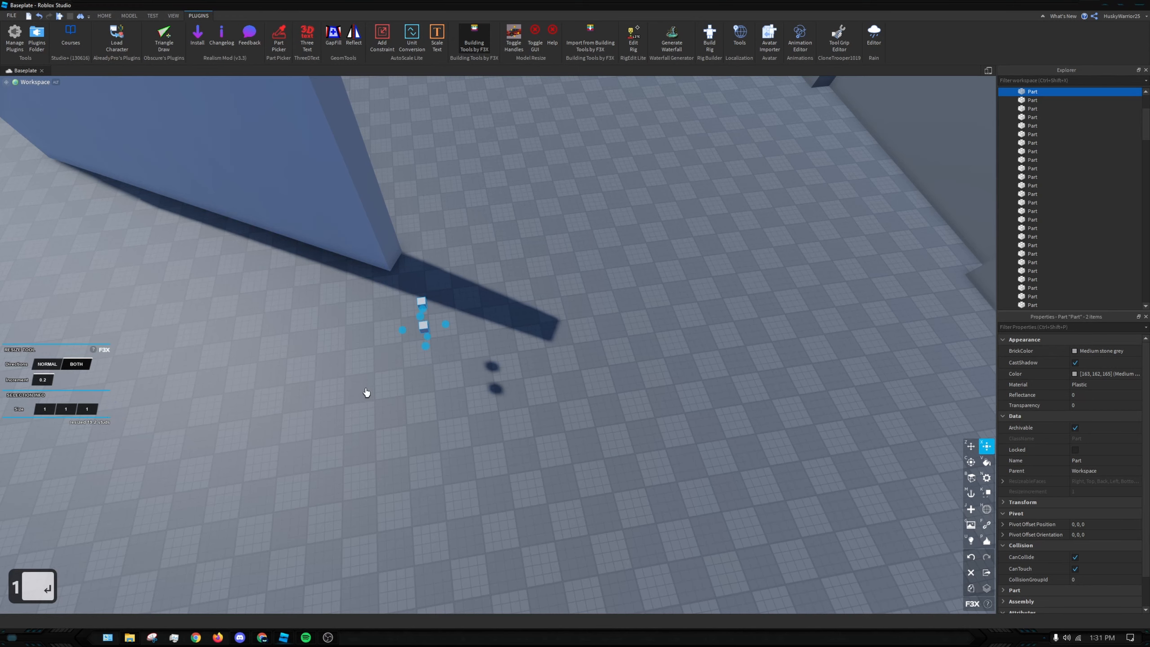
double_click(334, 367)
Select the small cubes while switching between the Move and Resize tools, ending on Resize with nothing selected
key(x)
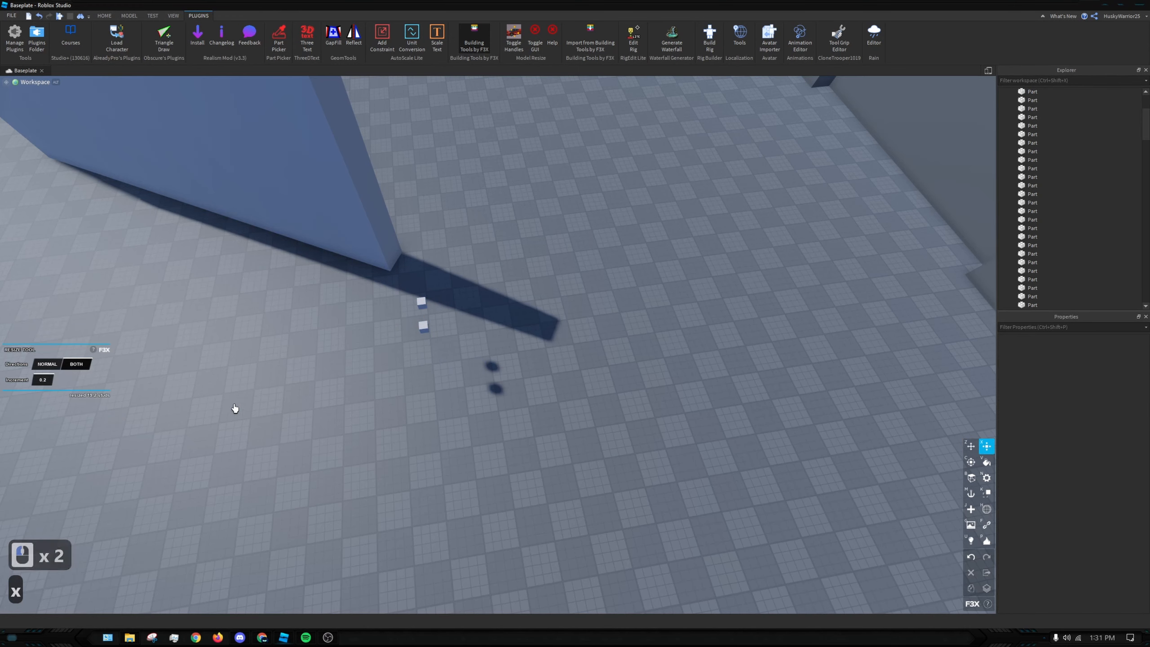
key(d)
right_drag(621, 430, 526, 346)
key(w)
key(a)
key(z)
click(441, 283)
key(x)
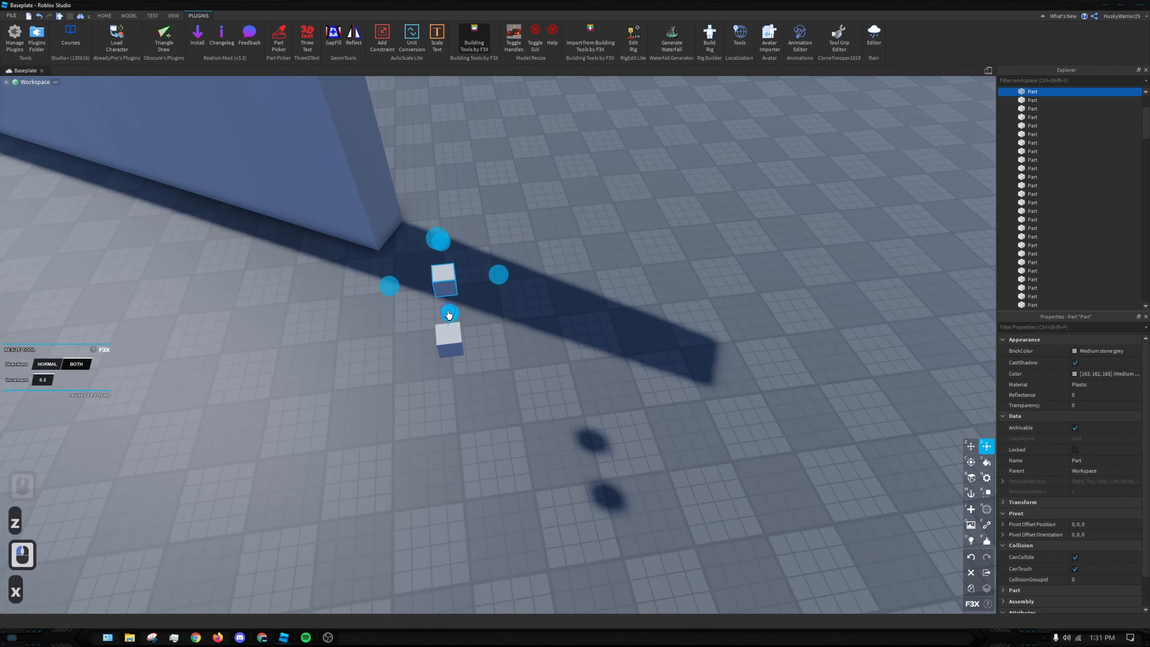
click(446, 358)
click(563, 419)
key(z)
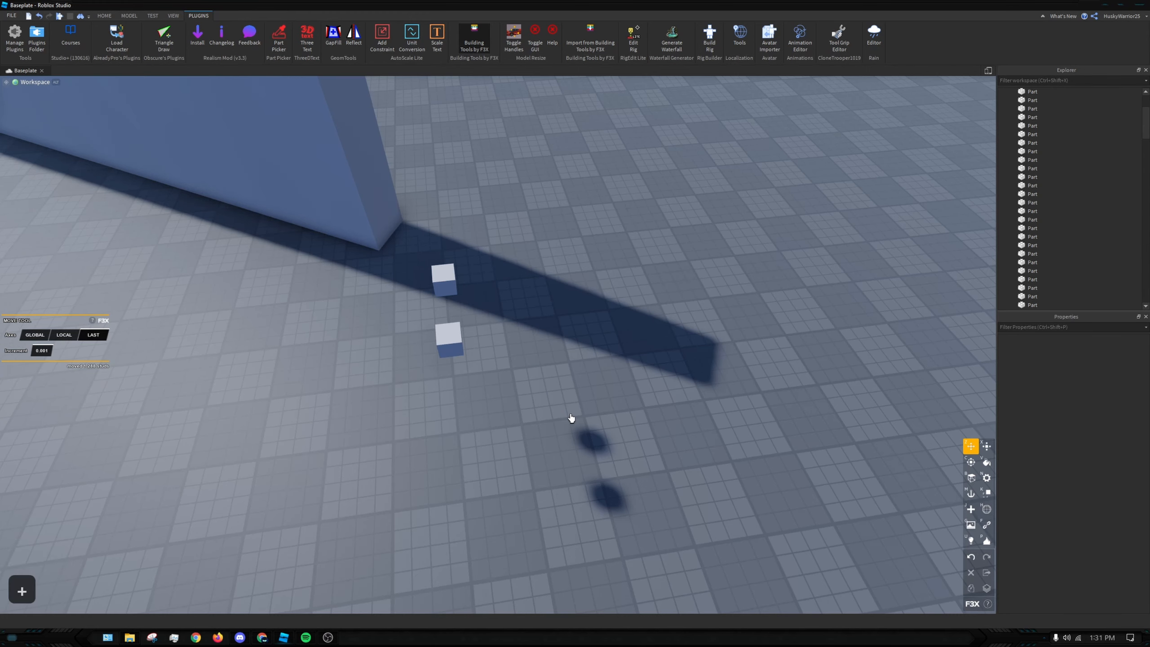
key(x)
Activate the Rotate tool and select the nearer of the two small cubes
right_drag(572, 417, 549, 357)
key(s)
scroll(545, 357, down, 2)
key(d)
key(w)
key(w)
key(w)
key(w)
key(d)
scroll(577, 356, up, 3)
scroll(568, 352, up, 2)
key(w)
key(s)
scroll(565, 354, down, 2)
key(d)
key(c)
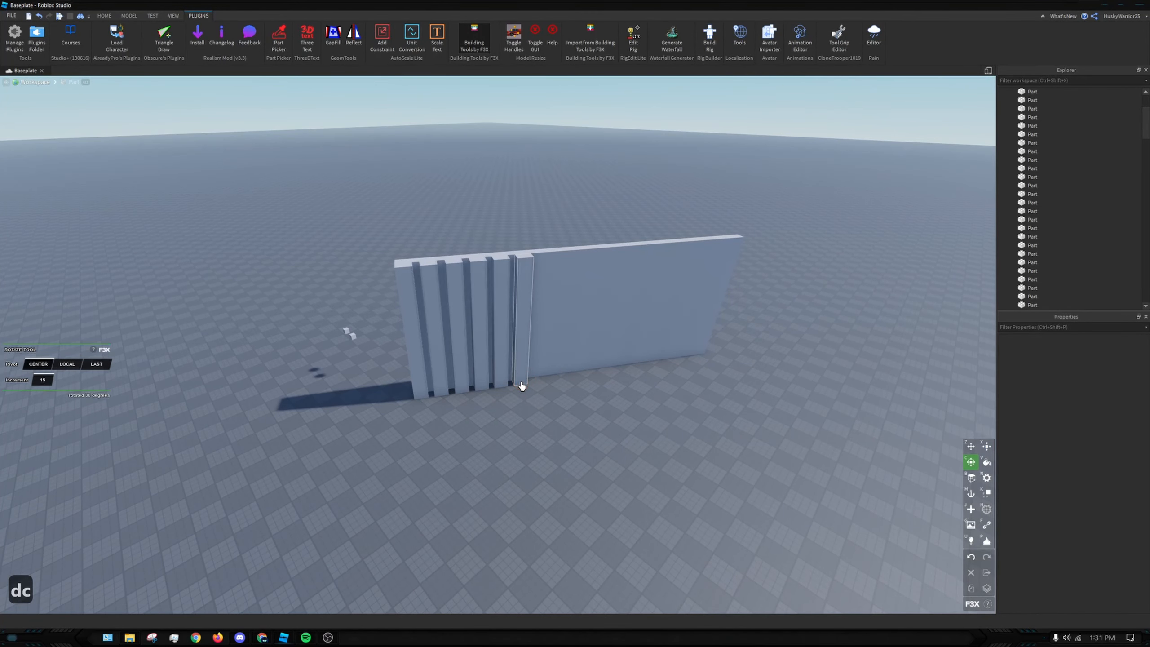
click(509, 376)
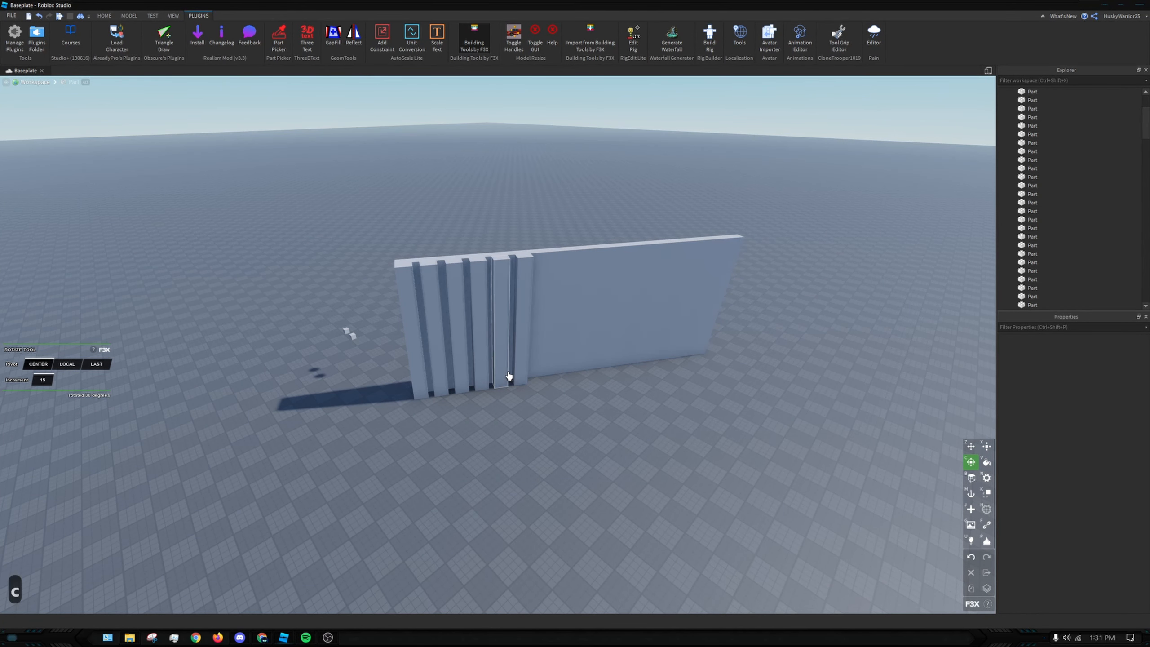
key(a)
mouse_move(509, 373)
right_down()
mouse_move(538, 323)
mouse_move(503, 375)
right_up()
key(w)
scroll(538, 324, up, 3)
key(w)
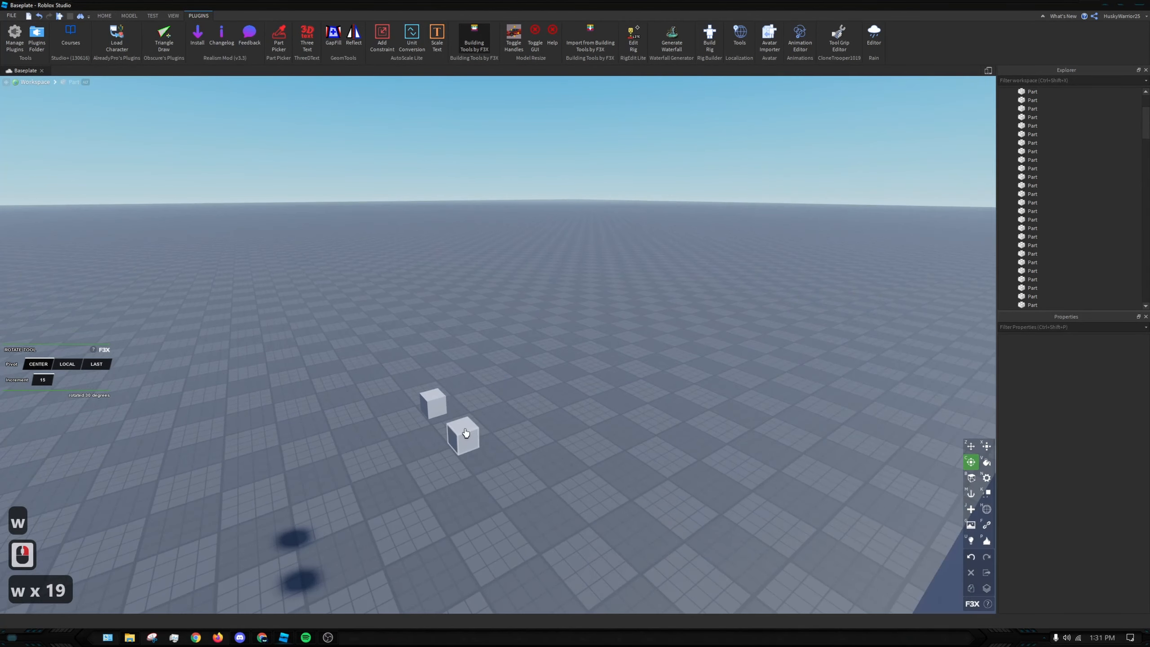
click(462, 437)
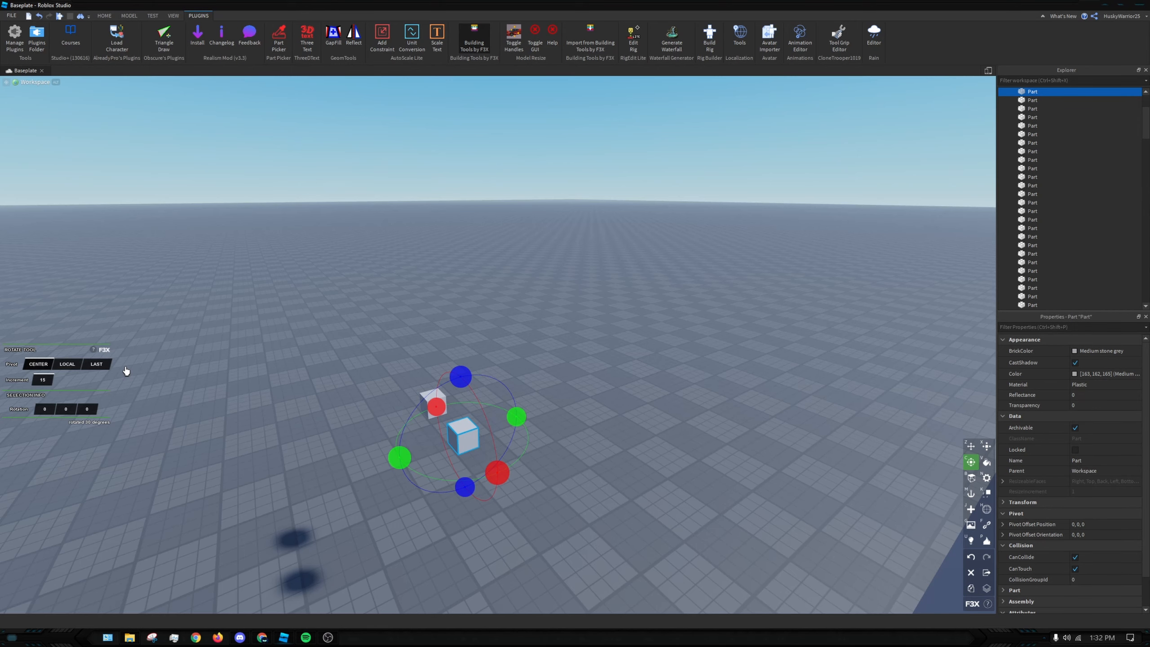
Rotate the selected small cube to -45 degrees about the Y axis, and bring up Studio's standard transform tools
right_drag(538, 428, 566, 347)
key(w)
key(s)
drag(607, 326, 220, 58)
click(104, 15)
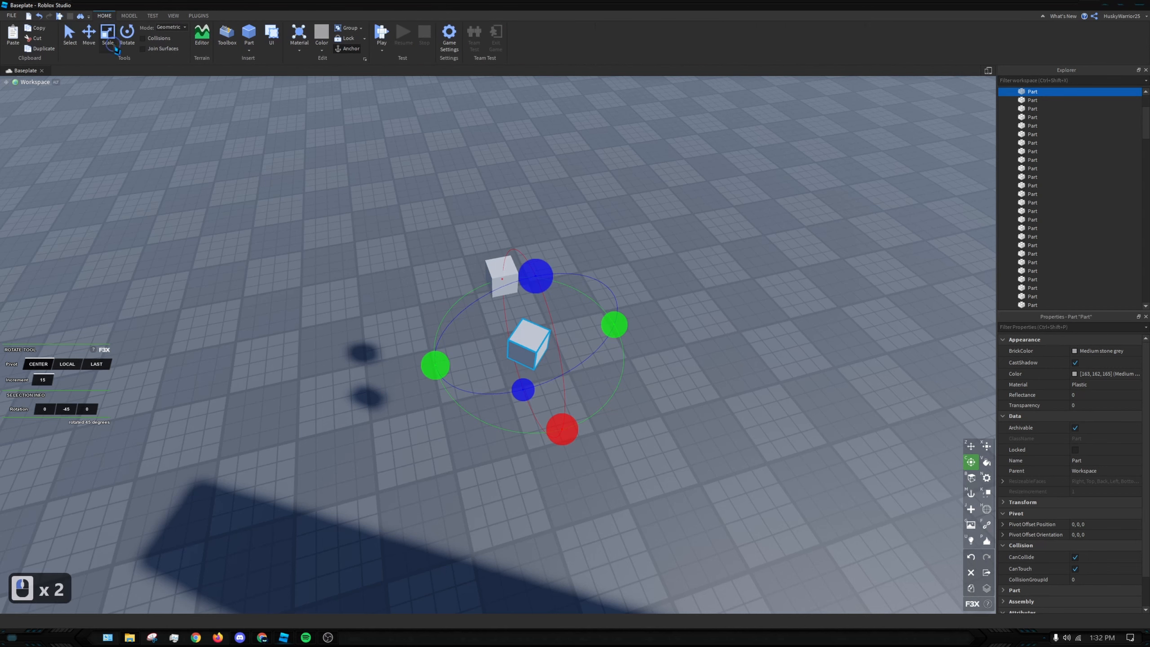
Rotate the selected cube about the Y axis with Studio's own Rotate tool, and undo the rotation
click(128, 41)
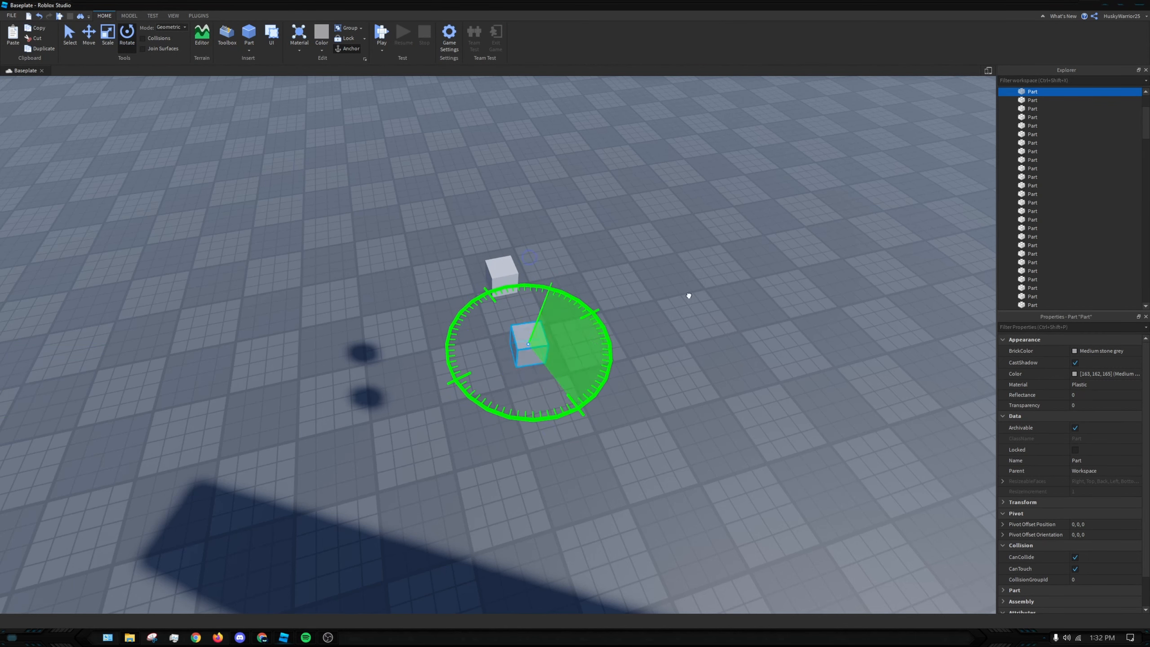
key(ctrl+z)
Return to Building Tools by F3X and rotate the selected cube a further 45 degrees to -90 degrees about the Y axis
click(198, 16)
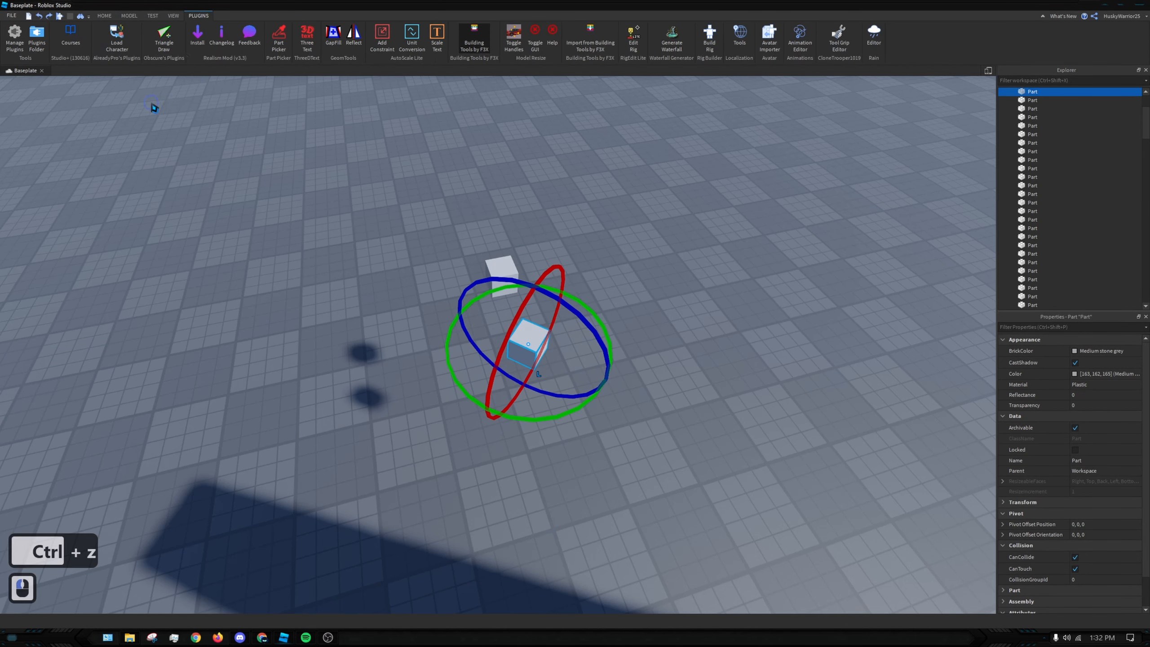
click(474, 39)
drag(434, 366, 419, 297)
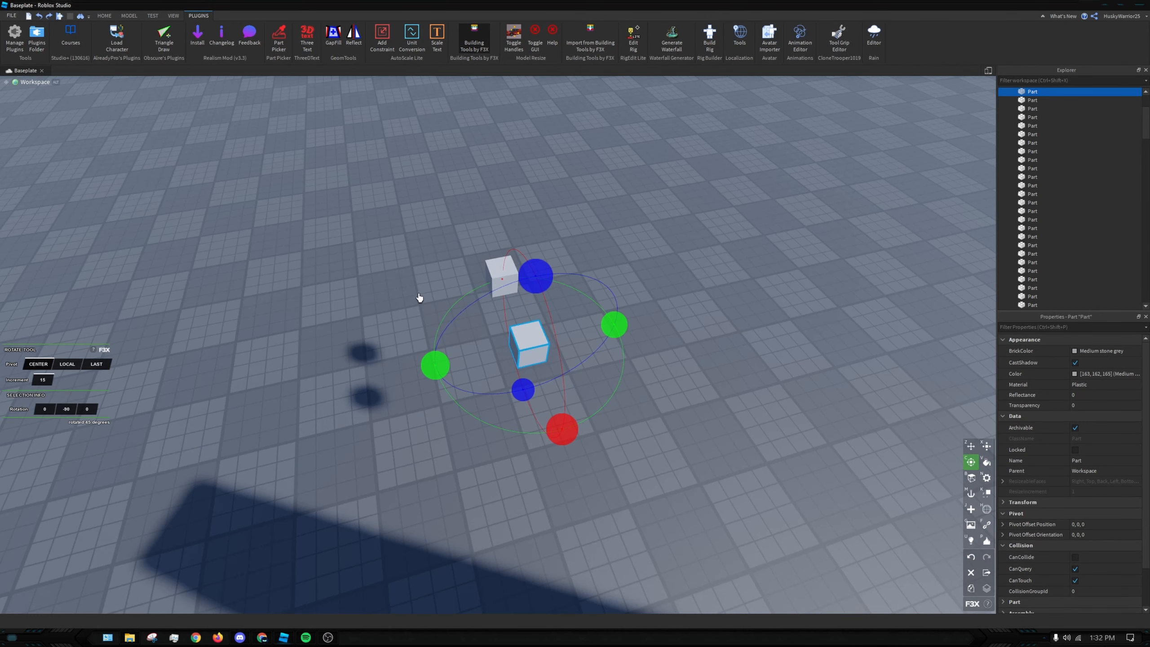
Box-select the whole gate structure with its two towers, rotate it about the Y axis with the Center pivot, and undo the rotation
right_drag(367, 391, 437, 396)
key(s)
key(d)
scroll(437, 395, down, 9)
key(w)
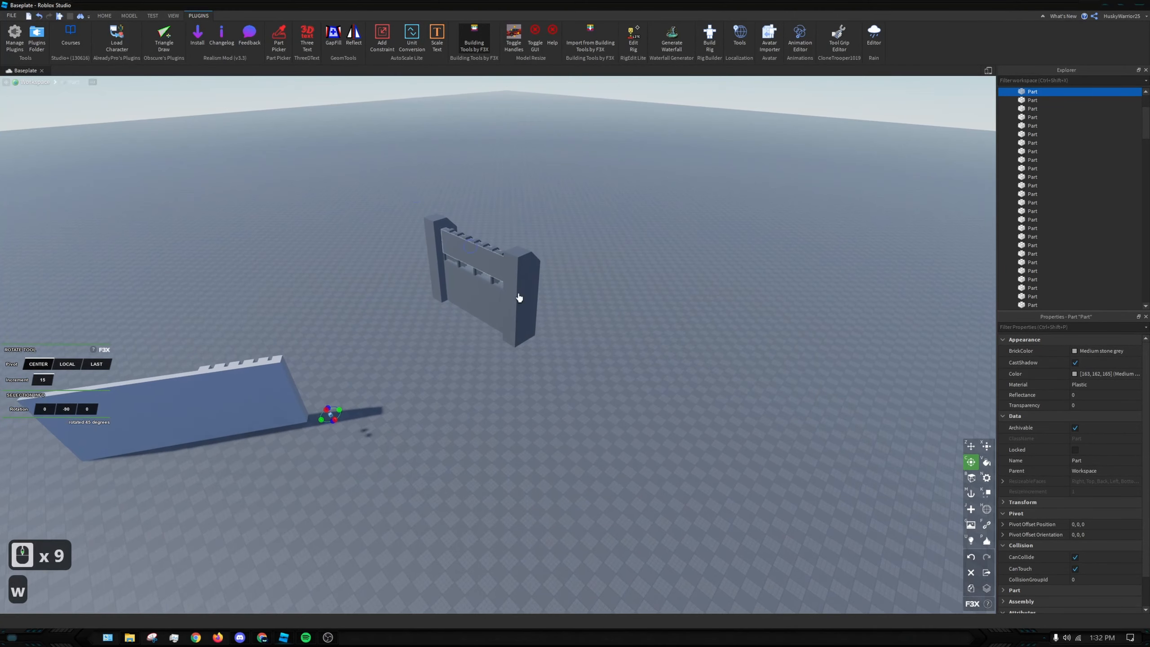
click(396, 188)
drag(392, 179, 652, 388)
key(f)
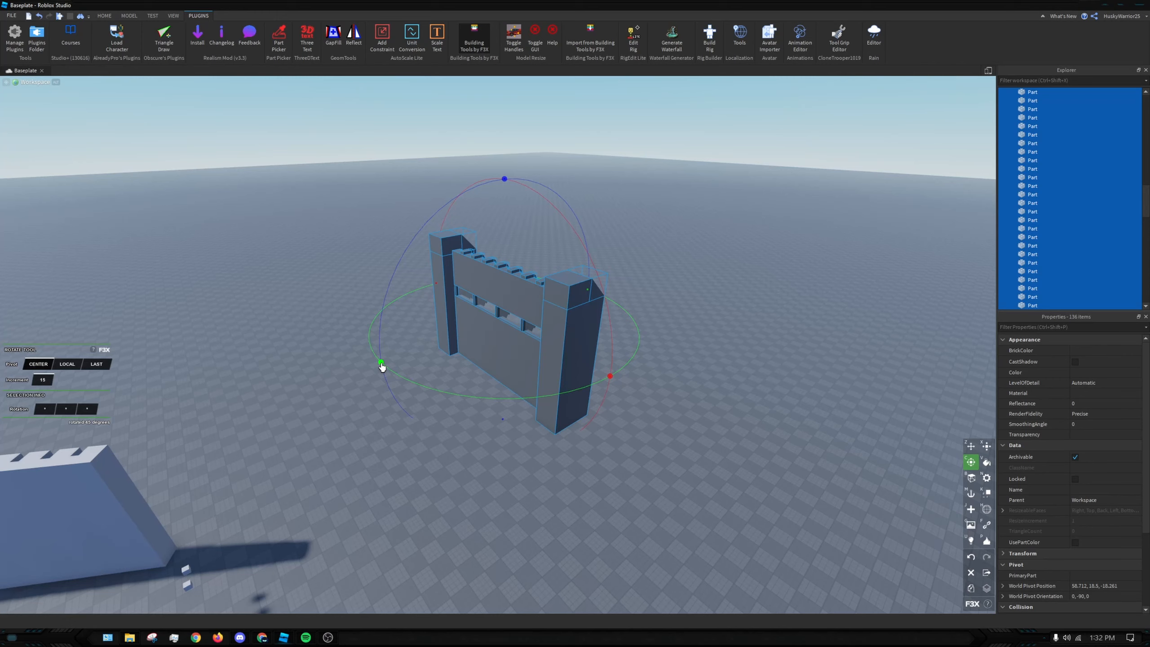
drag(382, 367, 357, 336)
key(ctrl+z)
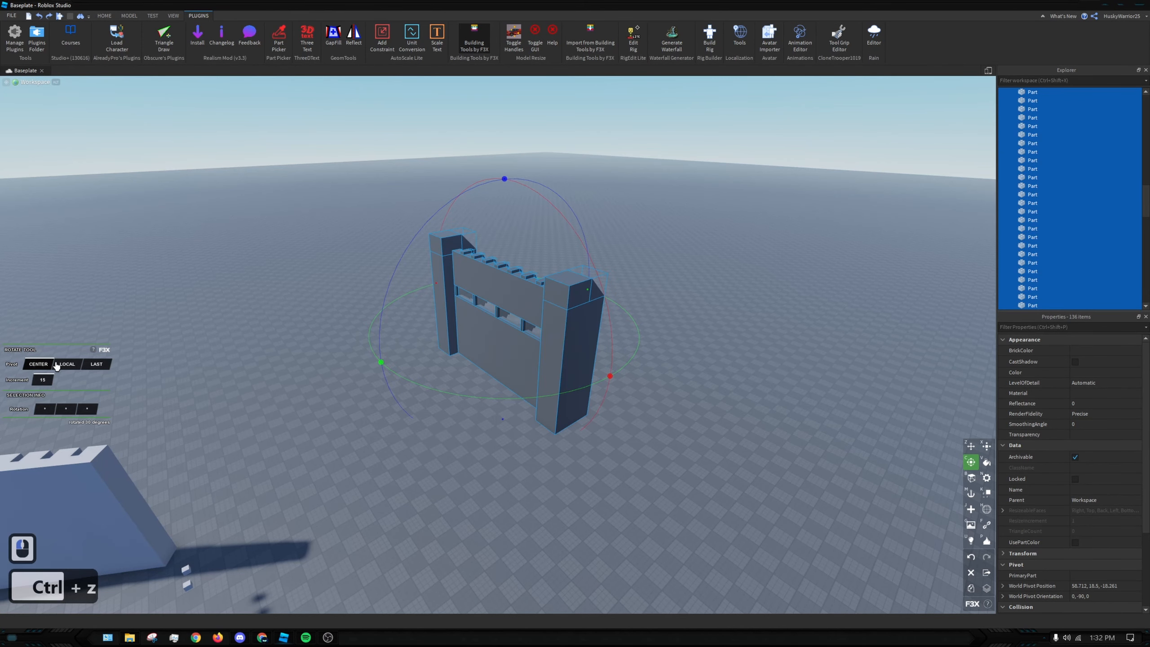
Set the pivot to Local, rotate all the selected gate parts, and undo the rotation
click(57, 365)
right_drag(587, 344, 571, 367)
key(w)
key(w)
key(w)
key(w)
key(w)
key(w)
key(w)
key(d)
key(s)
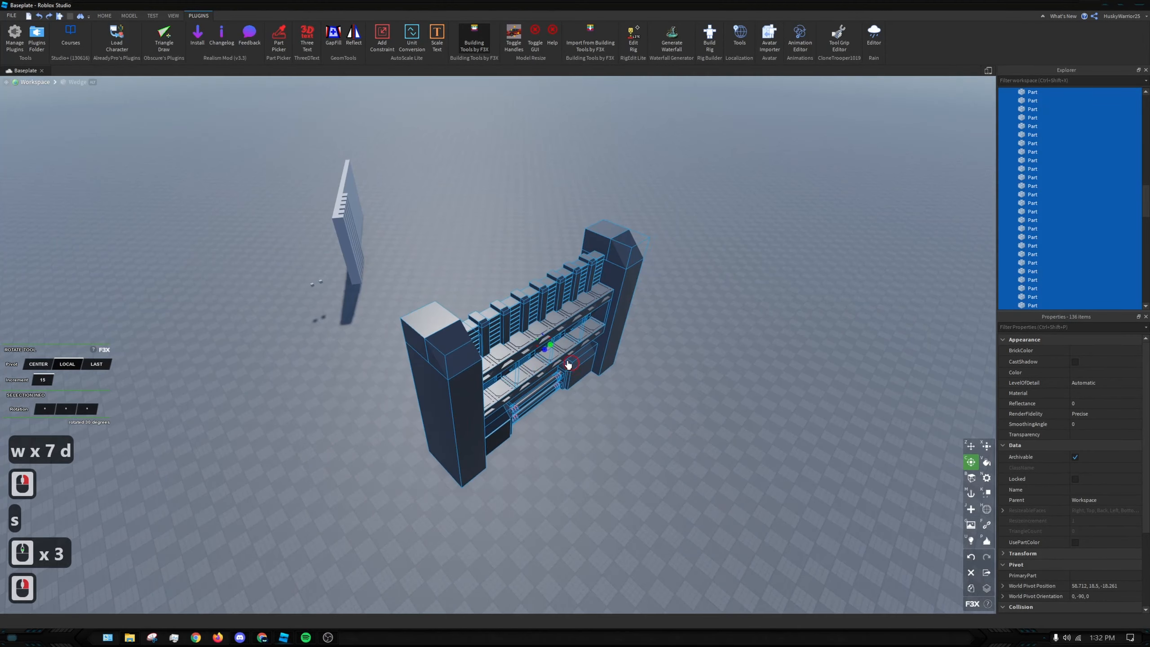
drag(551, 350, 460, 369)
key(ctrl+z)
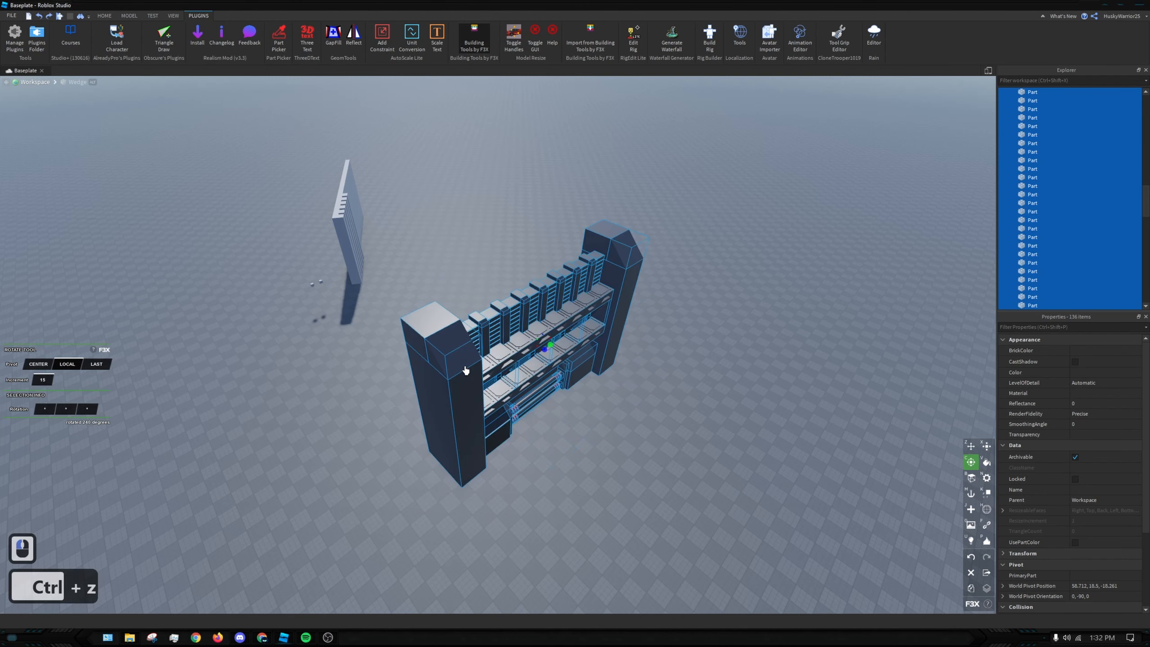
Set the Rotate tool's pivot to Last
right_drag(466, 370, 534, 365)
key(w)
key(a)
scroll(467, 352, up, 1)
key(w)
key(w)
scroll(534, 363, up, 3)
key(d)
key(s)
key(a)
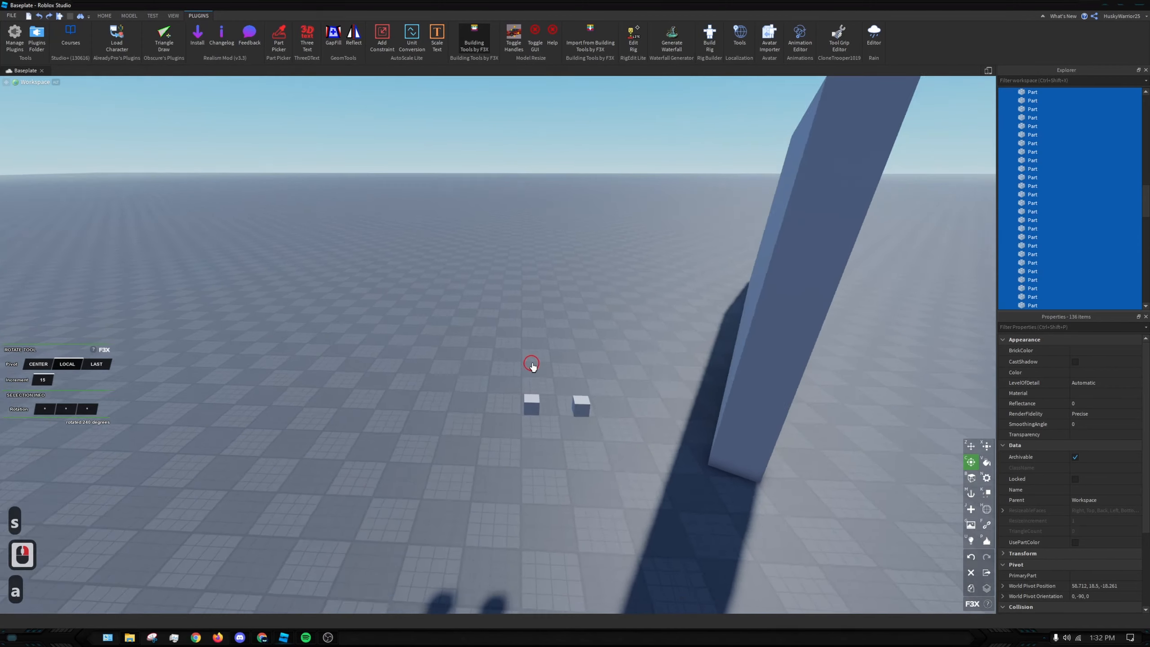
key(d)
key(d)
click(96, 365)
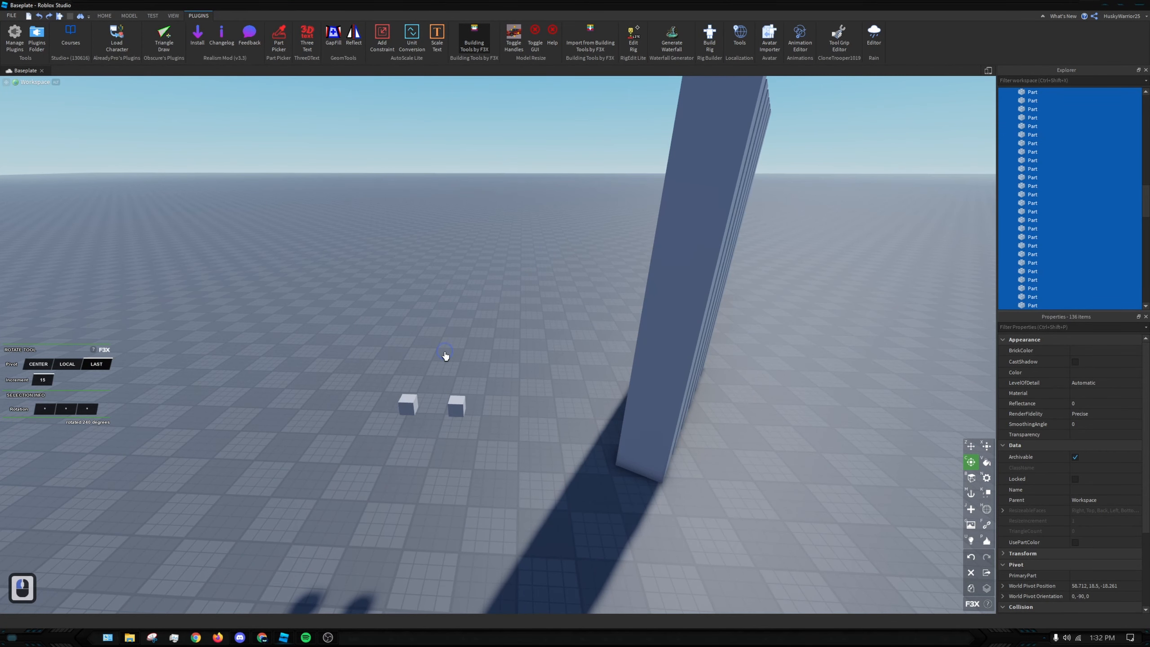
Select the small cube farther from the leaning wall, leaving the gate parts deselected
right_drag(437, 357, 493, 360)
key(s)
key(a)
key(w)
double_click(417, 388)
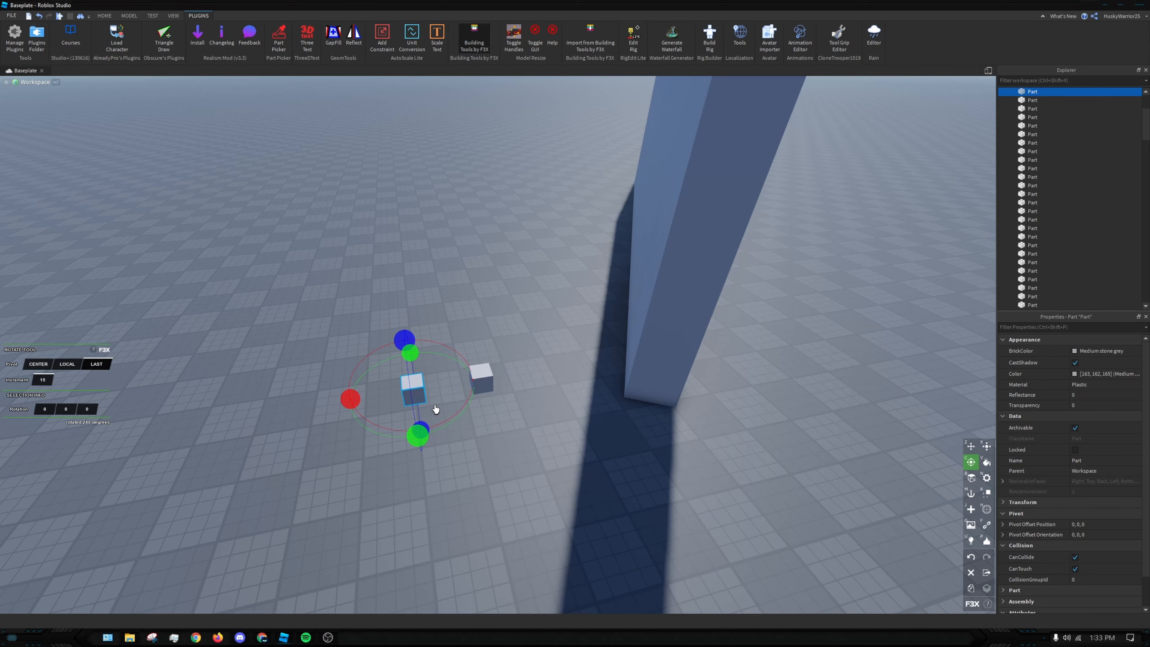
Rotate the selected cube 15 degrees about the Y axis, and undo the rotation
key(s)
key(a)
key(w)
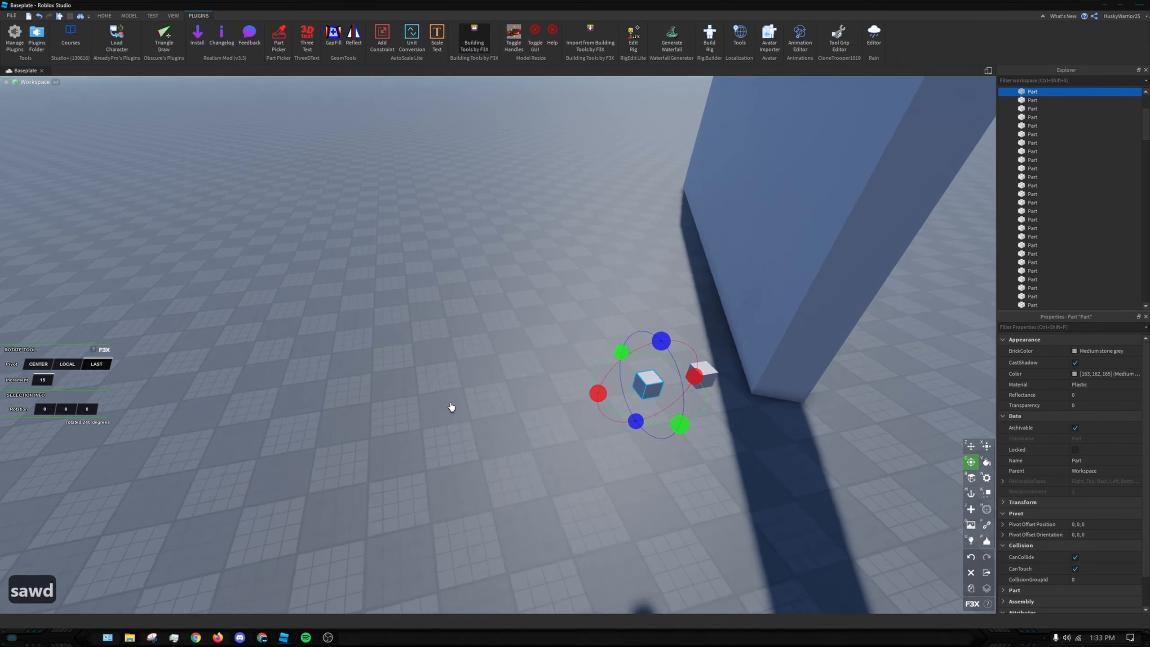
key(d)
key(a)
key(w)
scroll(607, 376, up, 11)
key(d)
key(w)
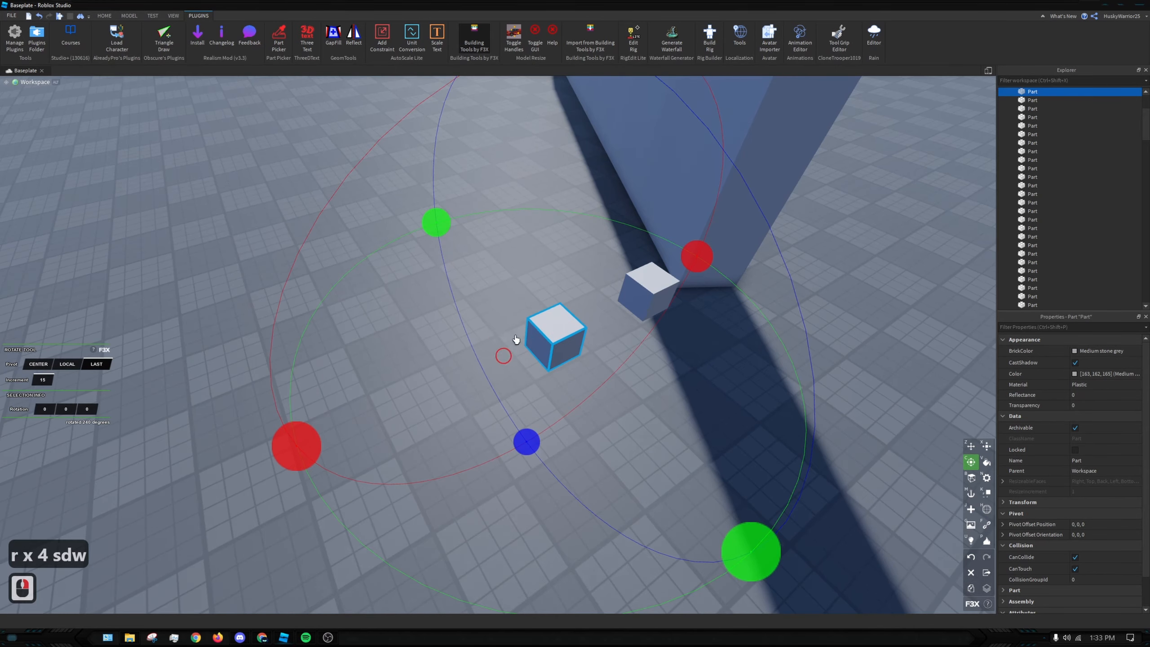
scroll(511, 309, down, 3)
drag(455, 258, 640, 634)
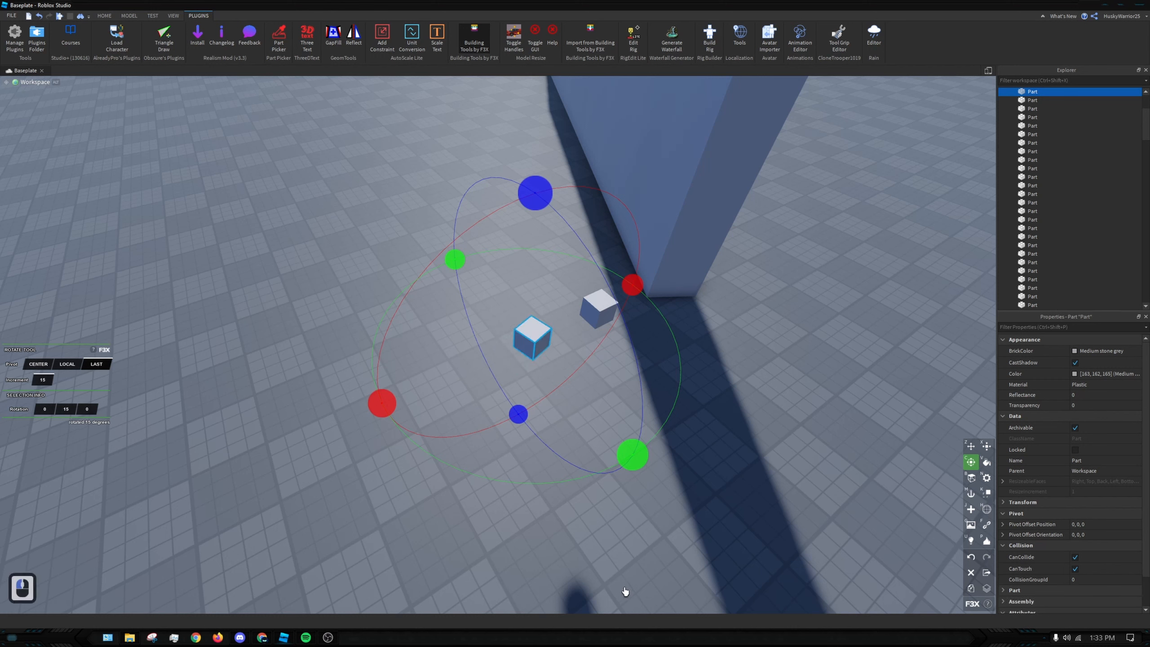
drag(624, 592, 611, 552)
key(ctrl+z)
Snap the pivot to a point on the selected cube's lower corner and rotate the cube to 15 degrees about the Y axis
key(r)
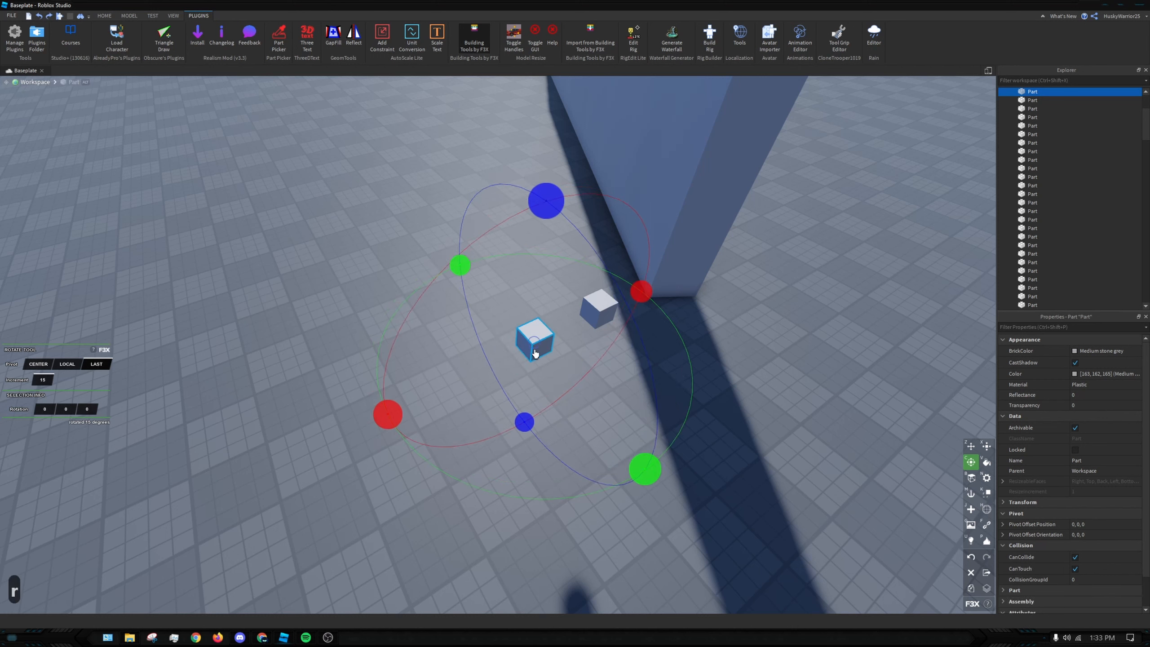
click(532, 357)
drag(458, 268, 632, 409)
Select the other small cube, rotate it 135 degrees to 45 degrees about the Y axis, and undo the rotation
click(594, 305)
drag(586, 354, 506, 453)
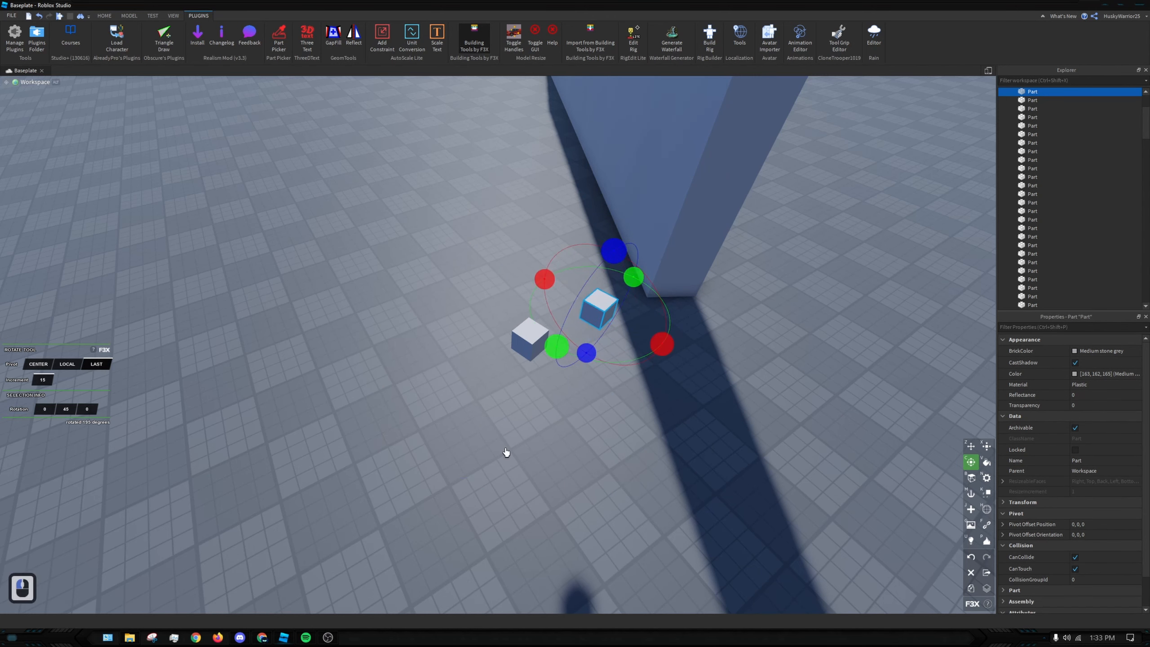
key(ctrl+z)
Reselect the cube farther from the wall, snap a new pivot point on it, and rotate it about that point
click(519, 347)
click(526, 352)
key(s)
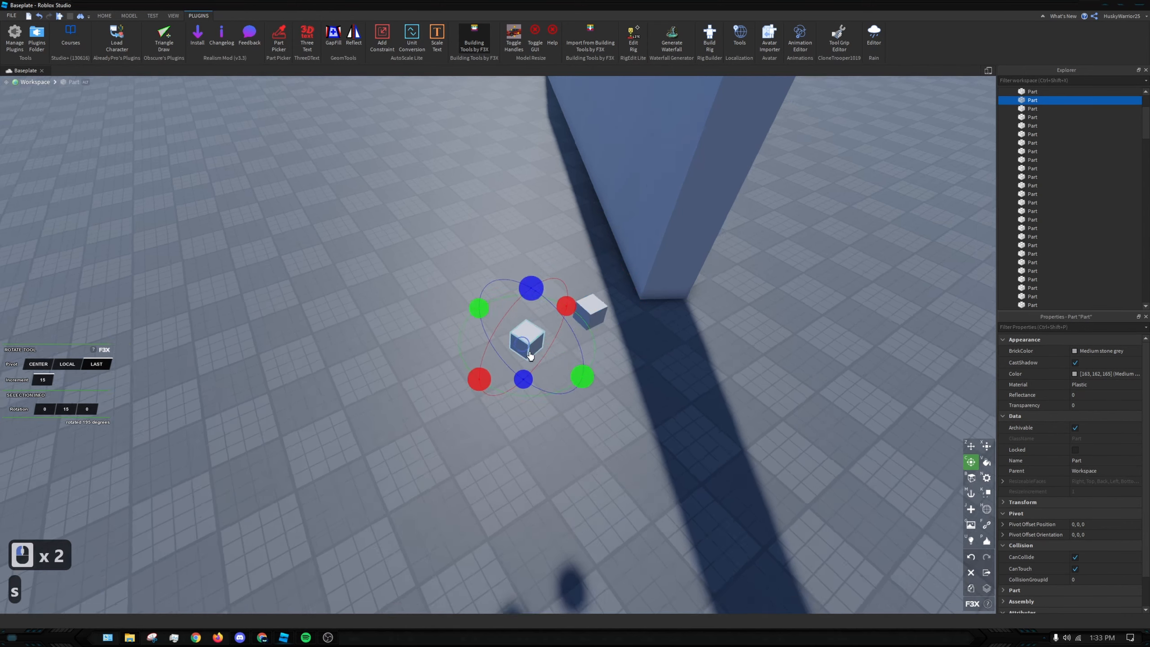
key(r)
click(516, 348)
drag(601, 410, 484, 250)
key(z)
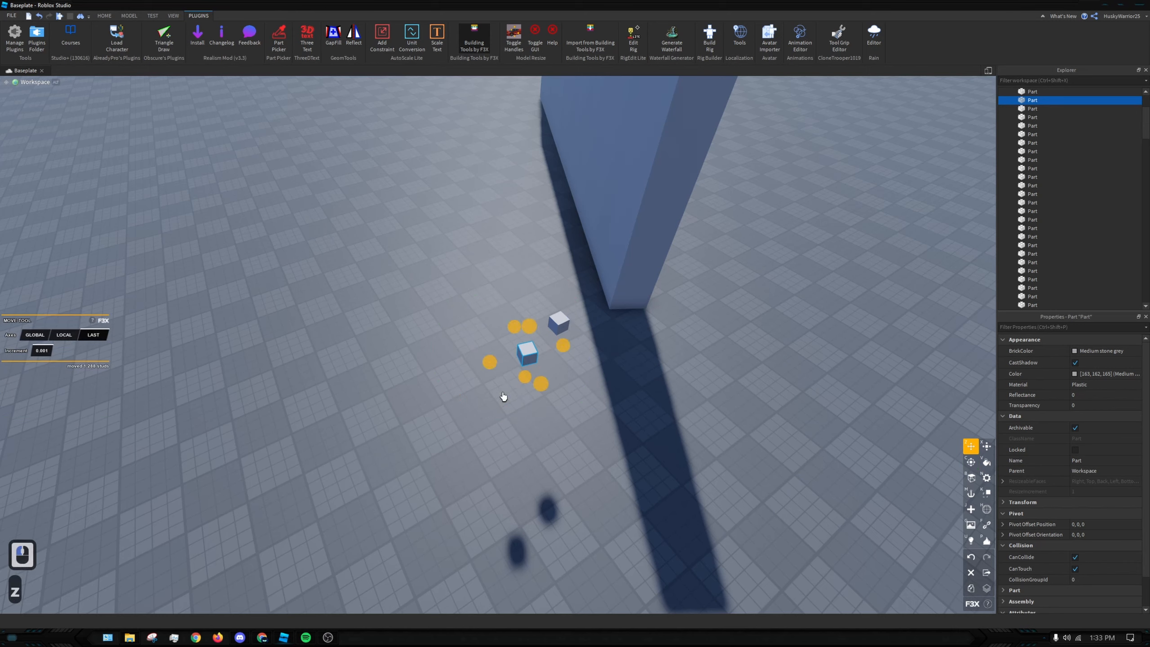
Remove the selected cube from the scene and switch back to the Rotate tool
key(ctrl+x)
key(x)
key(c)
key(s)
key(s)
scroll(424, 328, down, 2)
right_drag(450, 337, 327, 394)
key(d)
key(s)
key(d)
scroll(327, 394, up, 1)
click(275, 390)
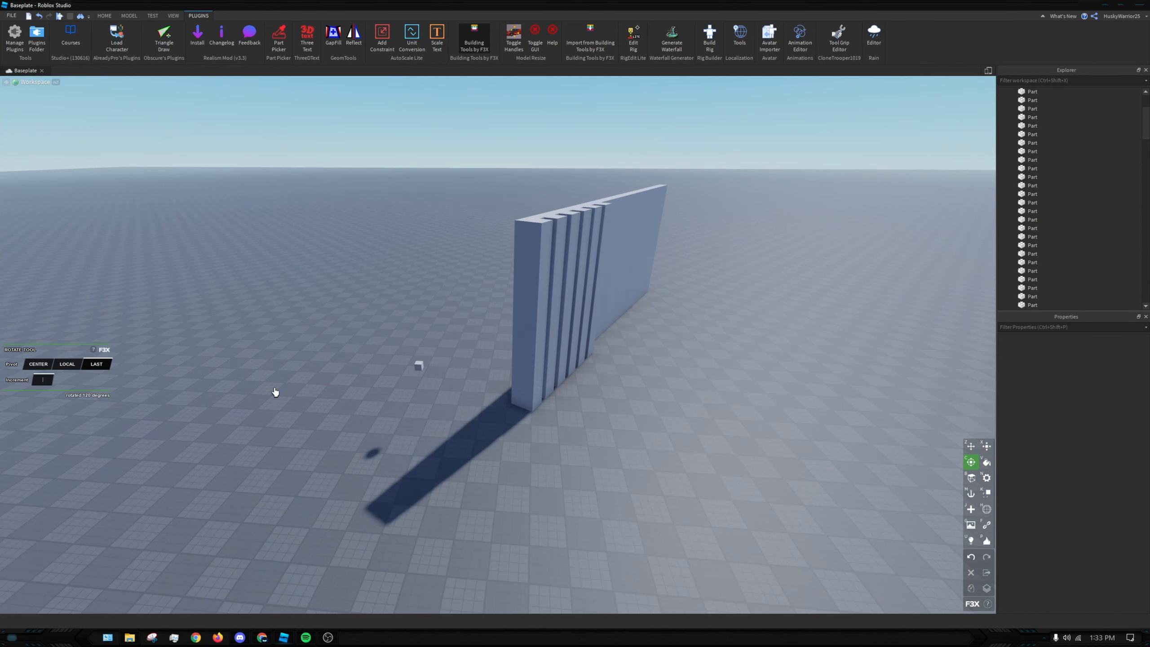
click(342, 373)
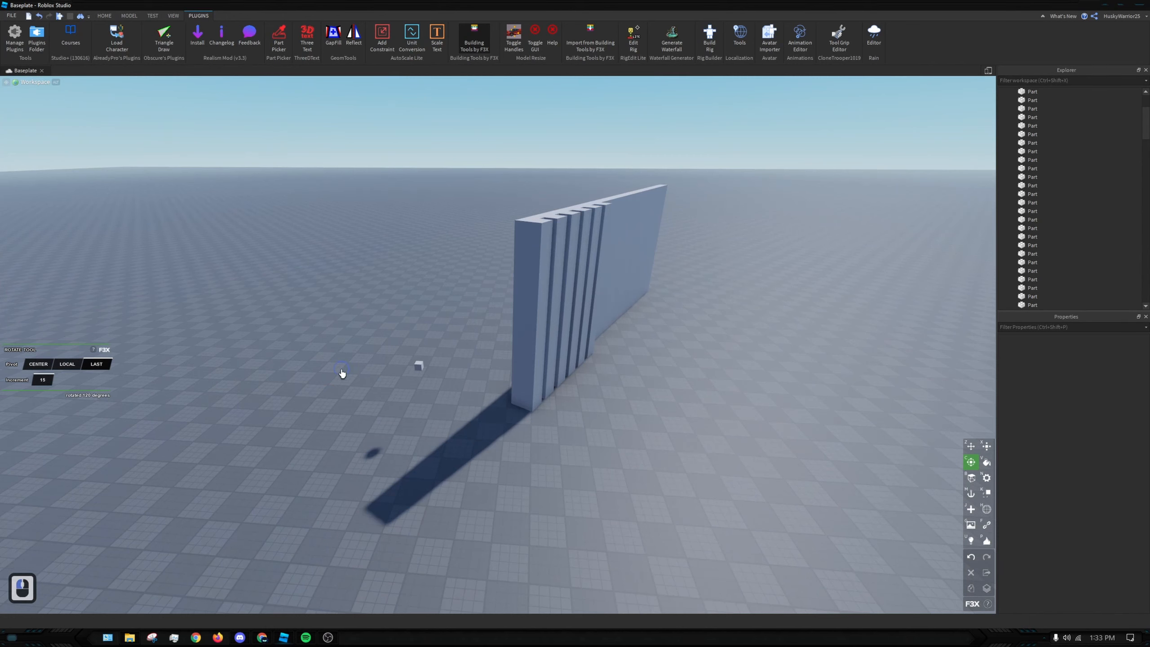
Select the remaining small cube, set the rotation increment to 0, and try rotating the cube about its X axis
right_drag(392, 351, 418, 359)
key(d)
key(w)
scroll(501, 383, up, 3)
key(a)
key(d)
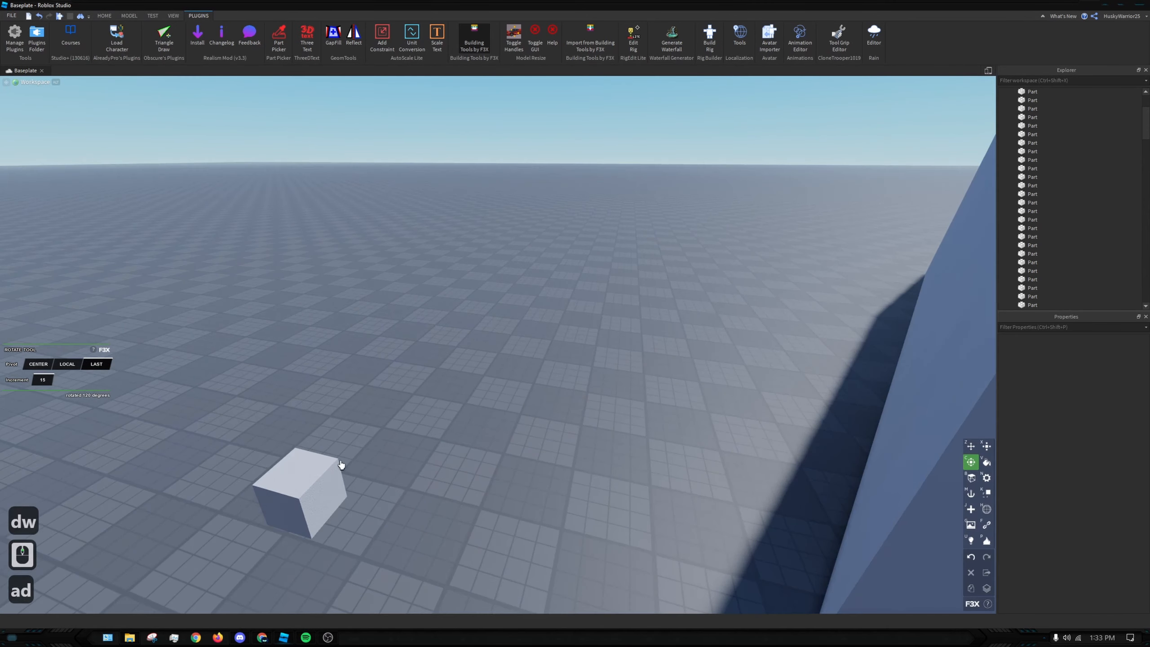
click(339, 467)
right_drag(469, 415, 469, 420)
key(s)
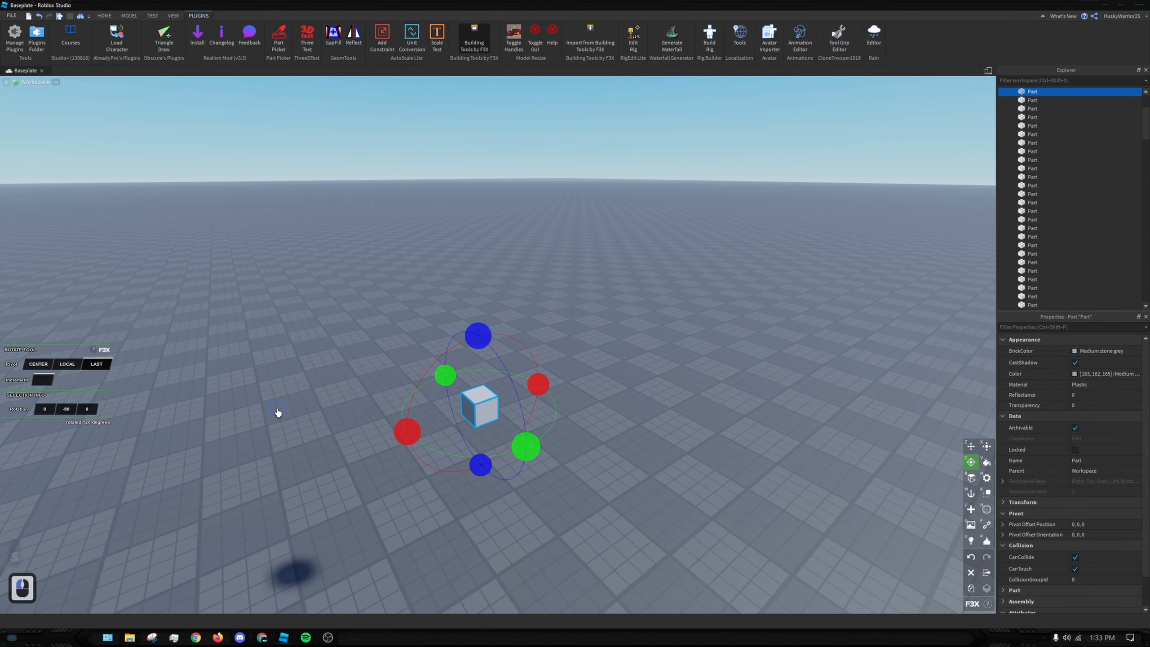
text(0)
key(Return)
drag(407, 439, 549, 478)
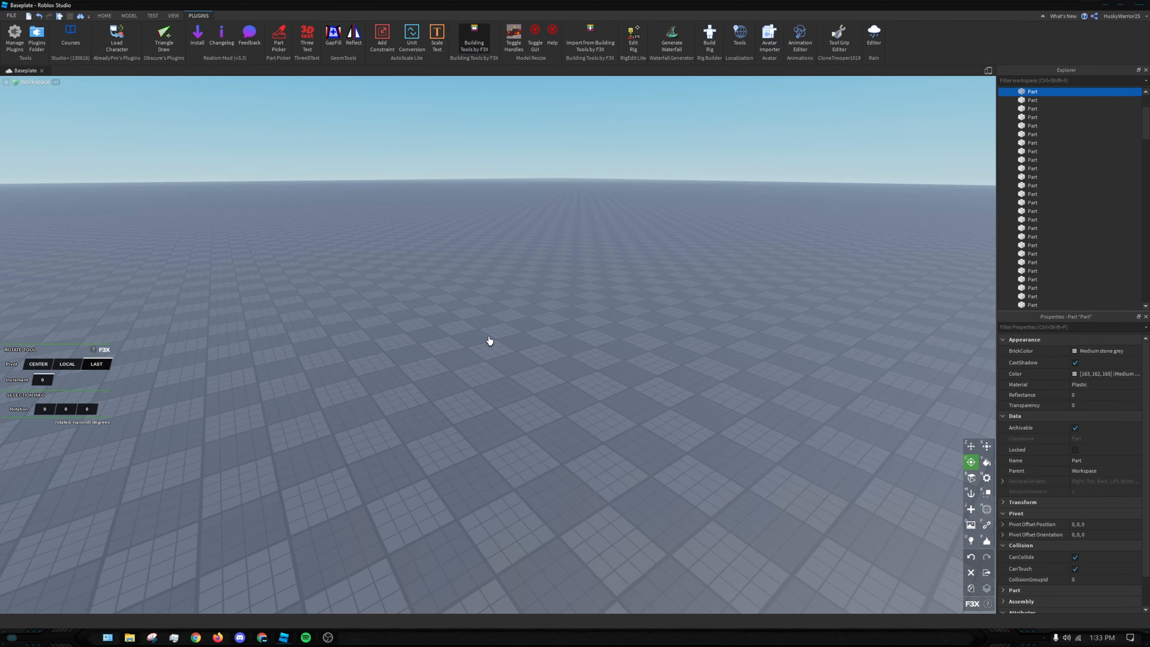
Focus the view on the vanished cube, switch to the Move tool, and try to undo the cube's rotation
key(g)
key(f)
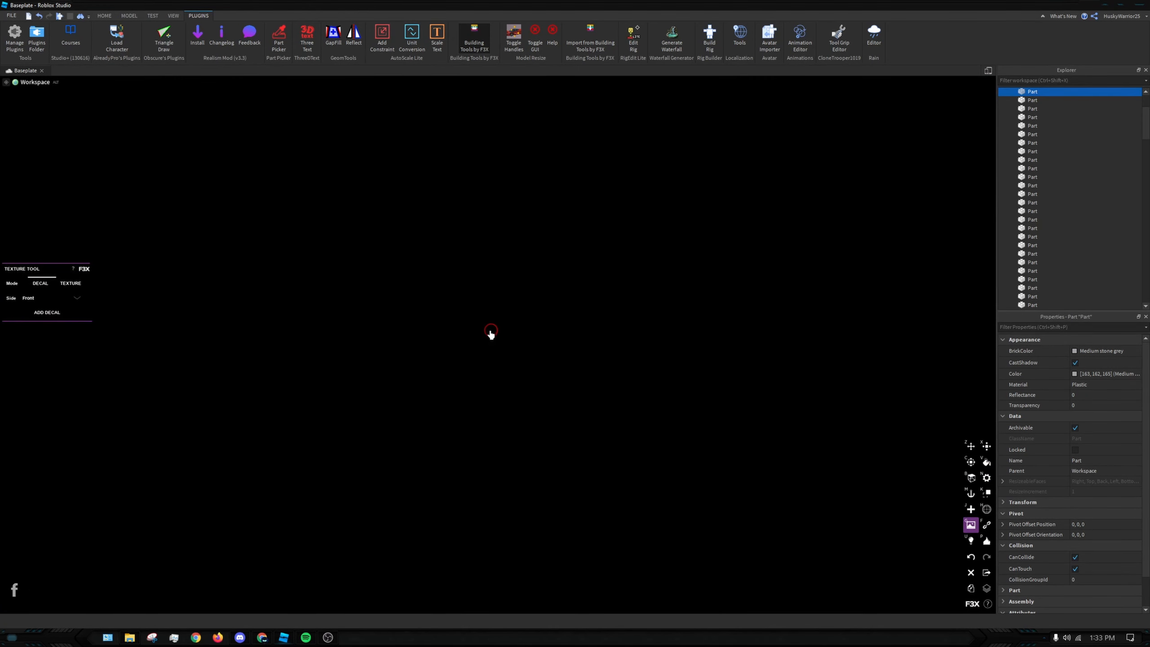
key(z)
click(309, 375)
key(ctrl+z)
key(ctrl+z)
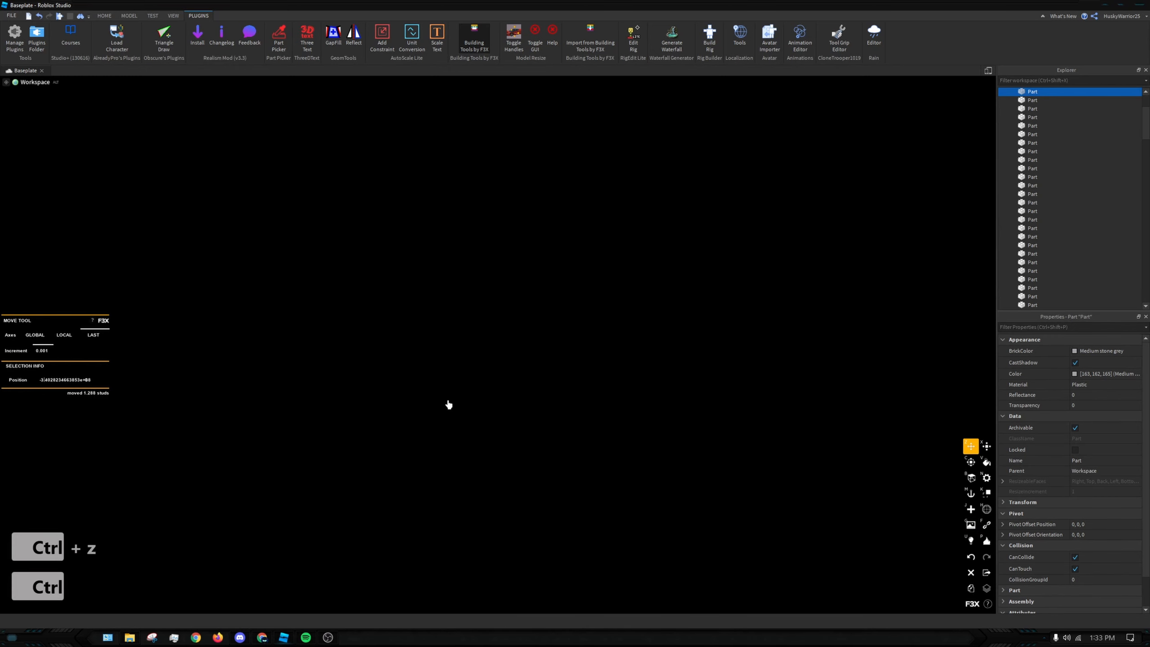
click(547, 278)
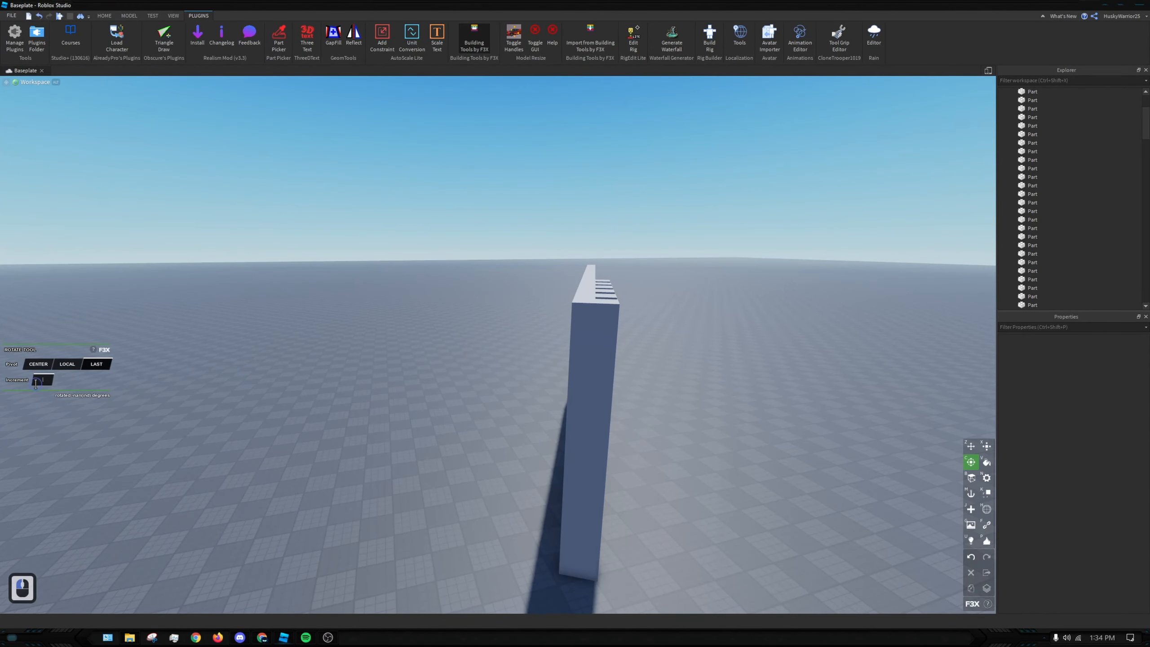
Set the Rotate tool's increment to 0.0001 degrees
text(.)
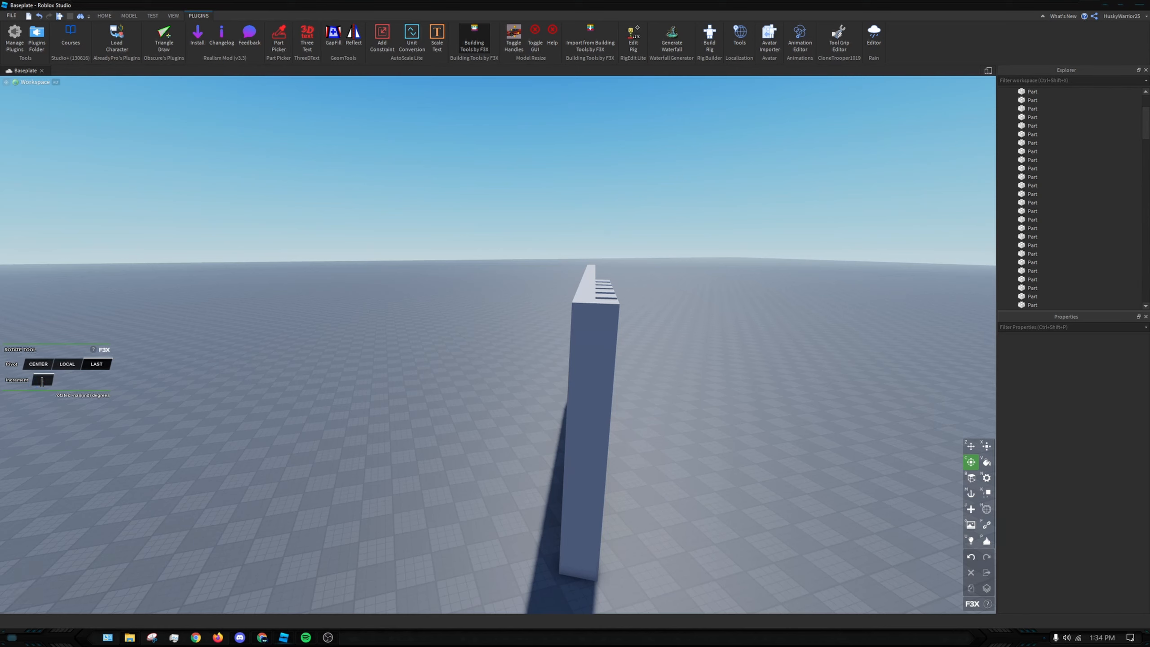
text(00)
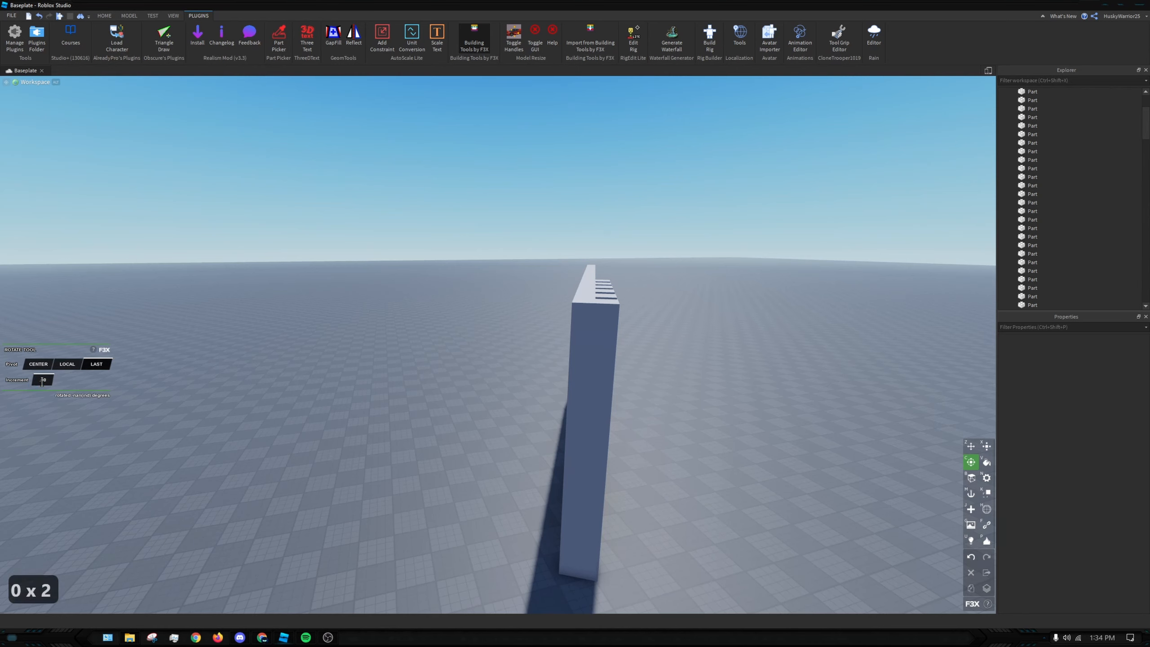
text(01)
key(Return)
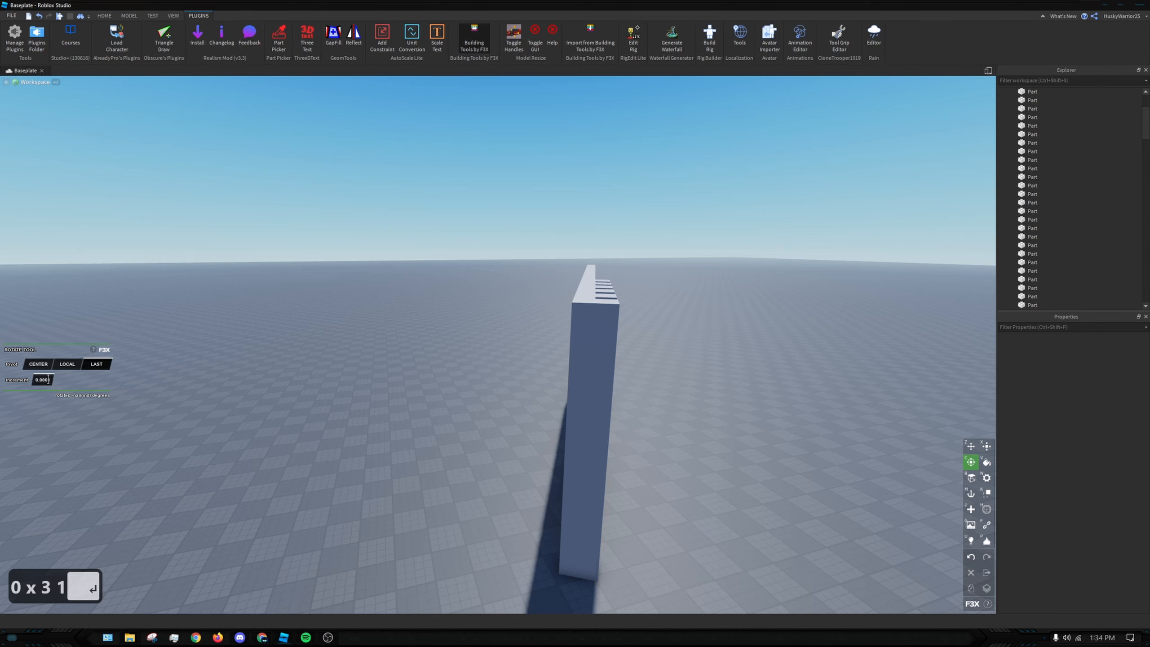
Select the slat at the near end of the leaning wall, rotate it about the Y axis, and undo the rotation
click(600, 373)
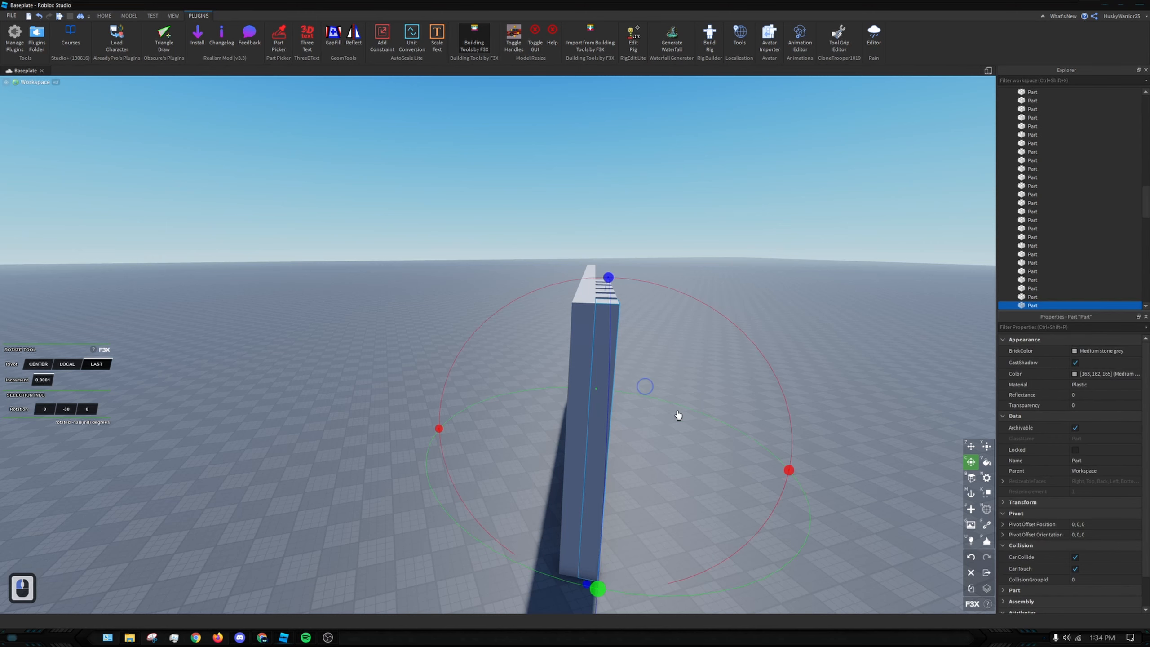
drag(597, 588, 547, 493)
key(ctrl+z)
Clear the selection of the wall's end slat, keeping the rotation increment at 0.0001
key(d)
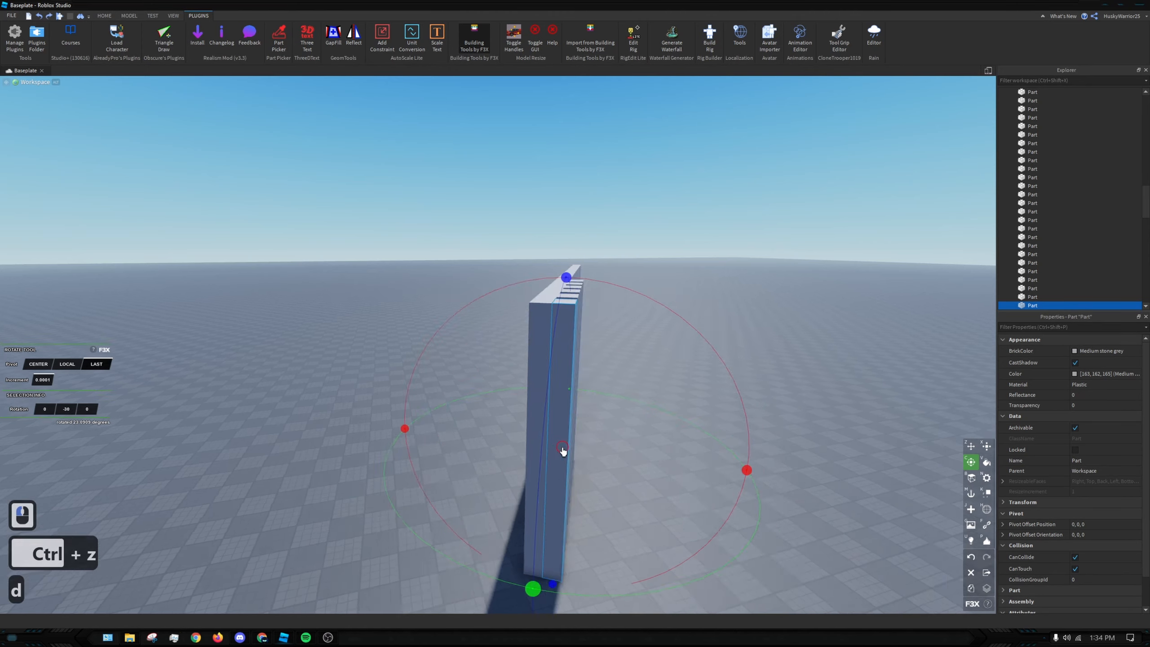
key(s)
right_drag(563, 451, 160, 382)
key(d)
click(80, 387)
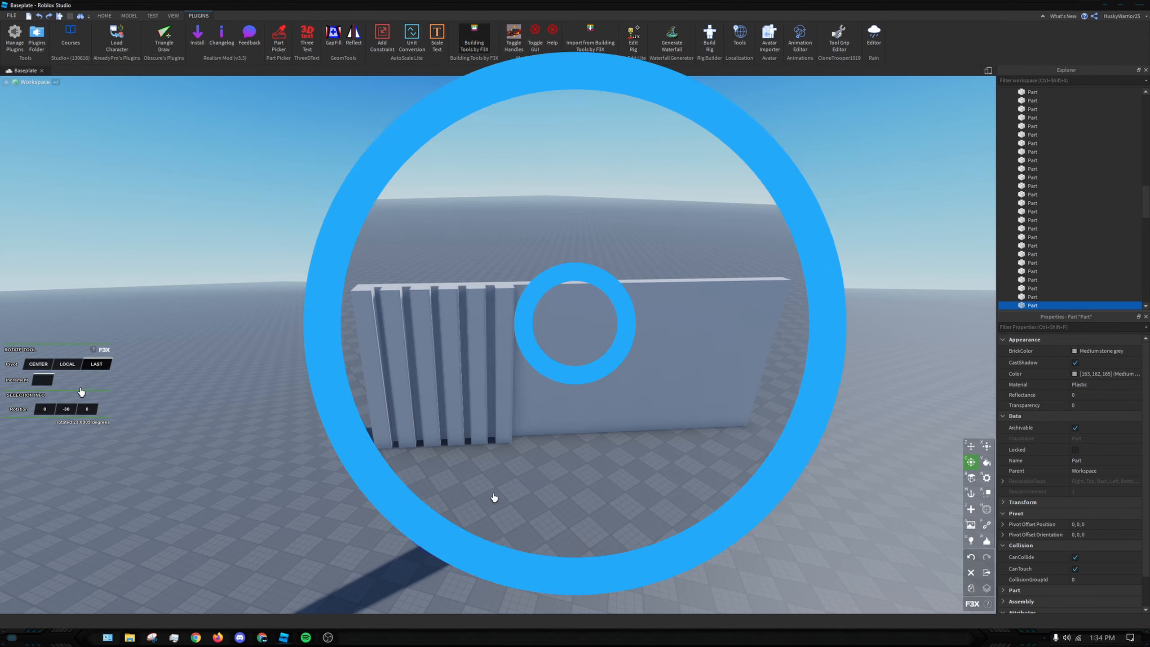
click(498, 497)
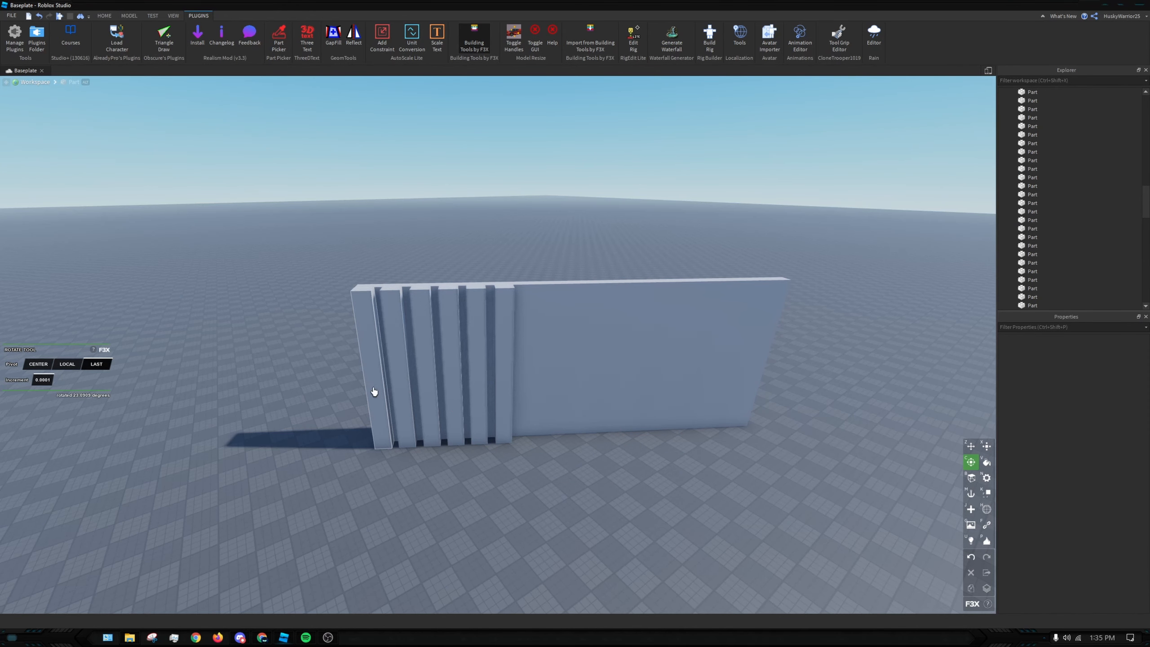
Paint the wall's end slat, the backing wall and the slat beside the plain section Hot pink with the Paint tool
key(v)
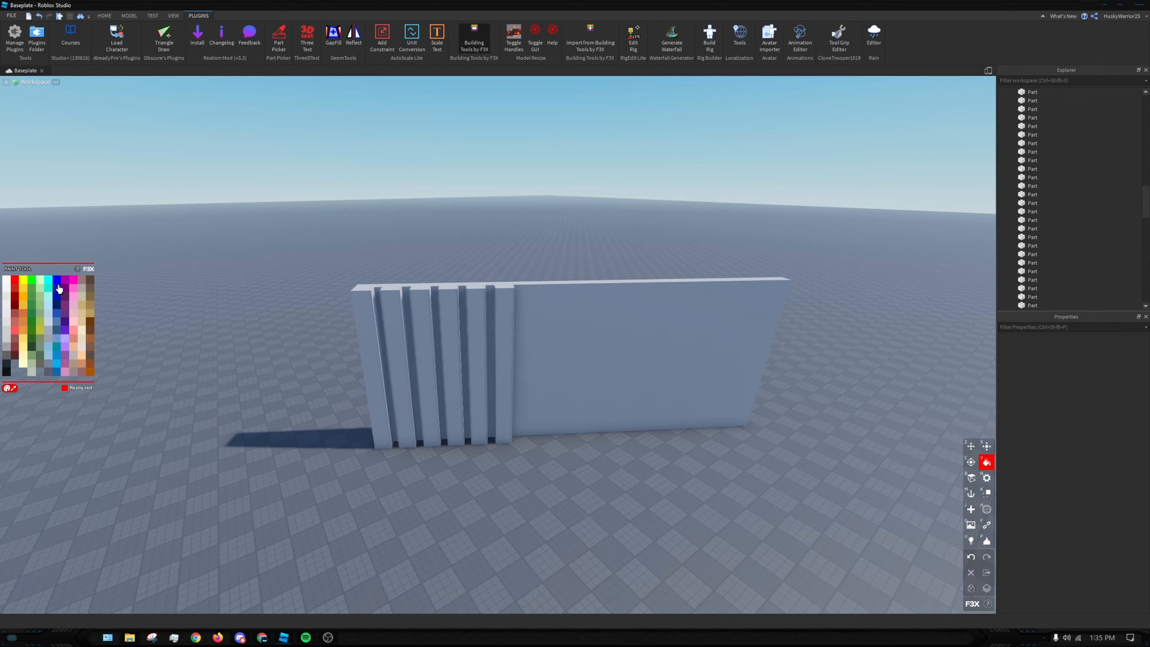
click(124, 362)
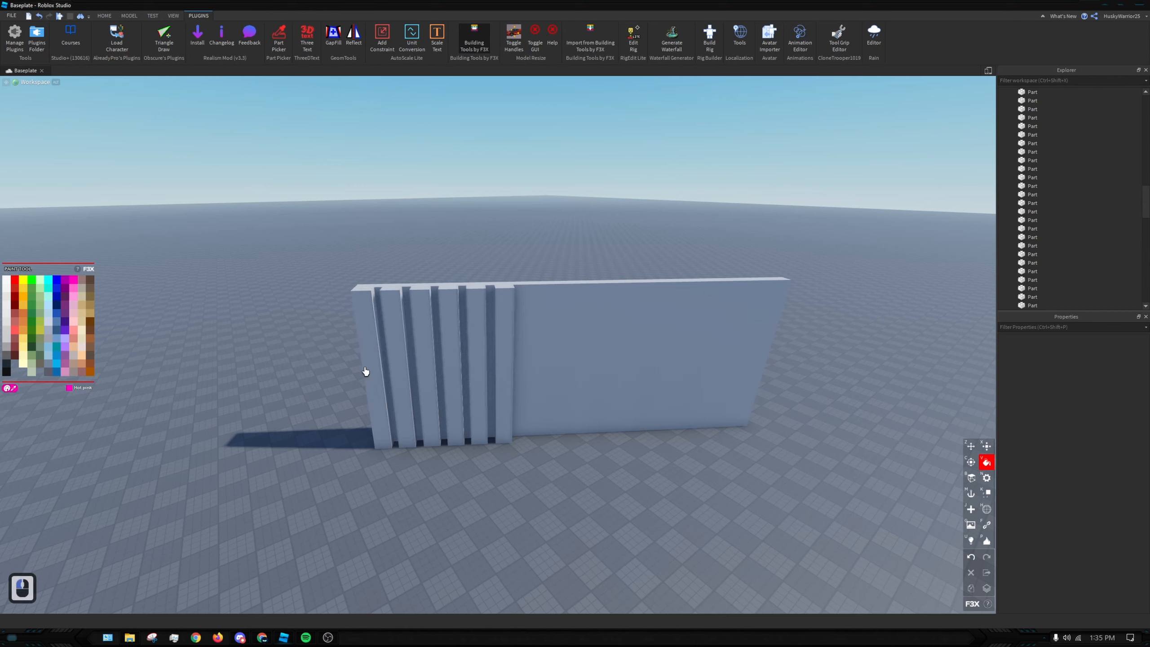
click(380, 328)
click(560, 368)
click(505, 354)
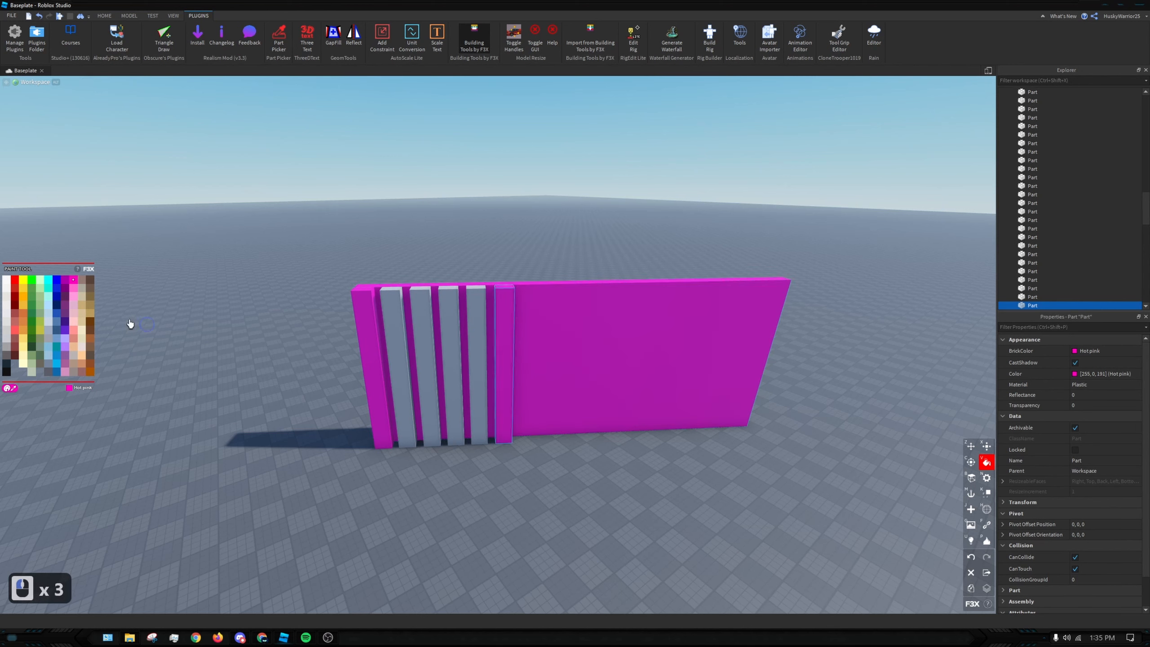
Repaint the pink slats and the backing wall Dark indigo
click(66, 297)
click(118, 332)
click(66, 325)
click(524, 396)
click(372, 366)
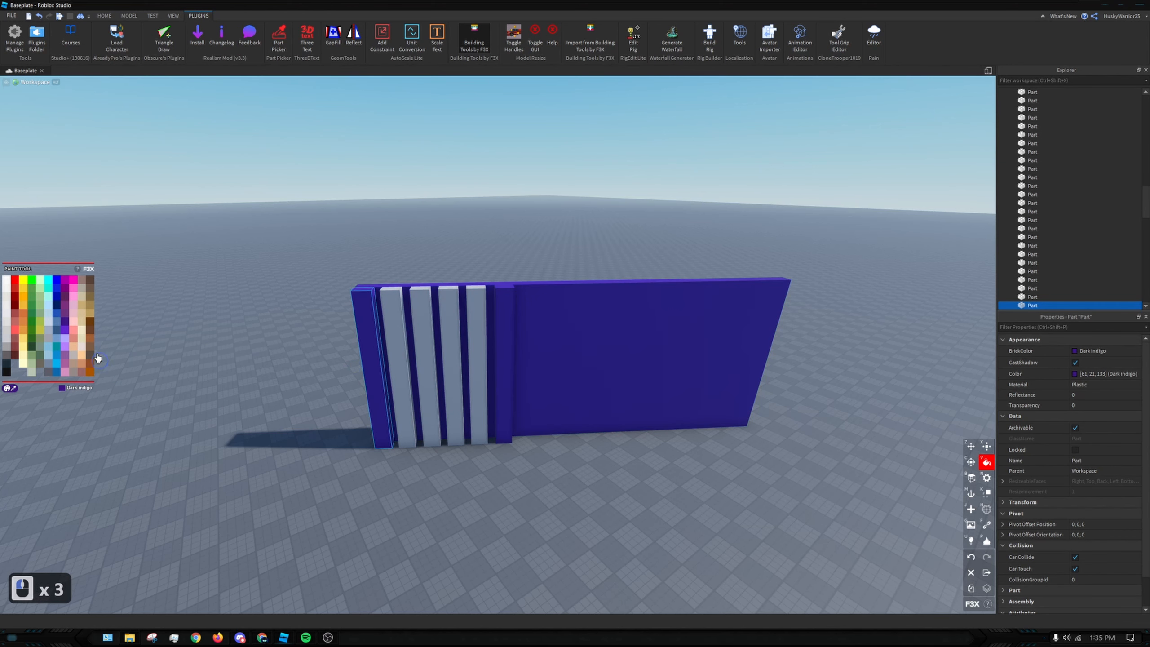
Paint the end slat and the four middle slats Navy blue
click(65, 299)
click(392, 334)
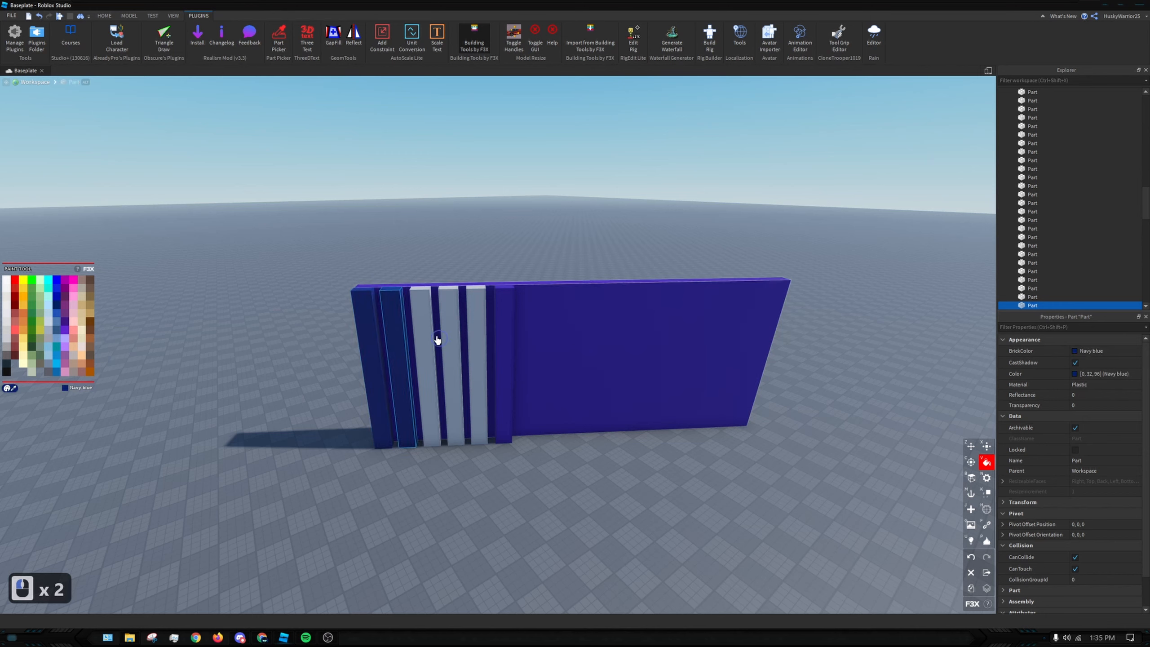
click(423, 334)
click(446, 333)
click(475, 334)
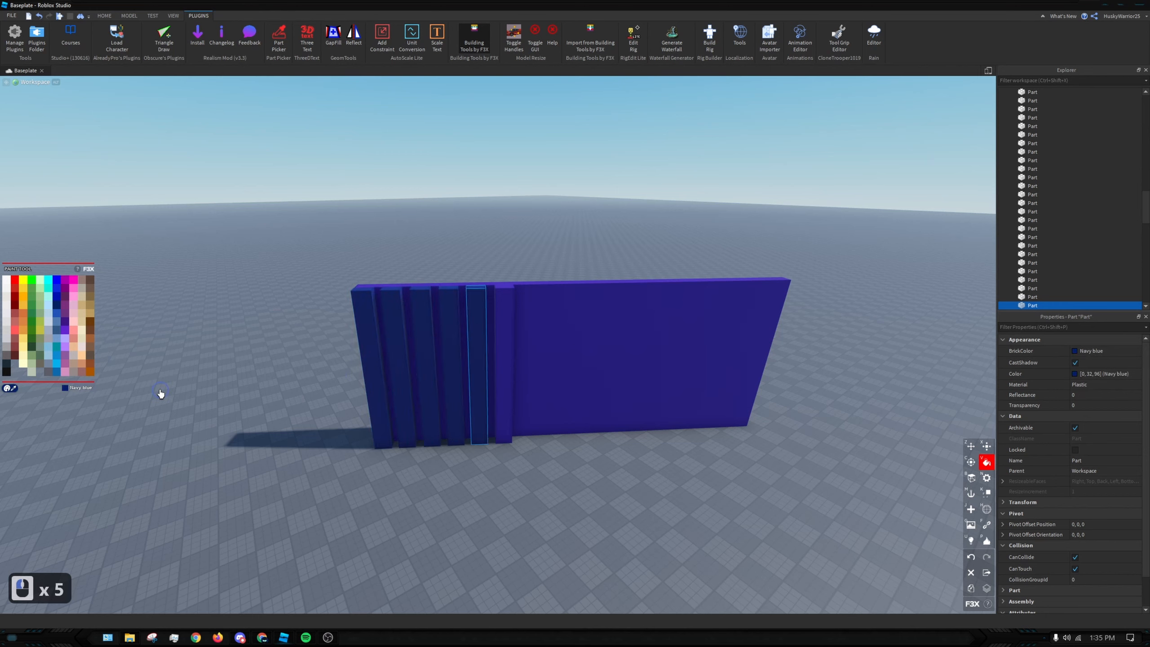
Mix a custom green of RGB 96, 167, 96 and apply it to the selected slat
click(10, 390)
click(920, 330)
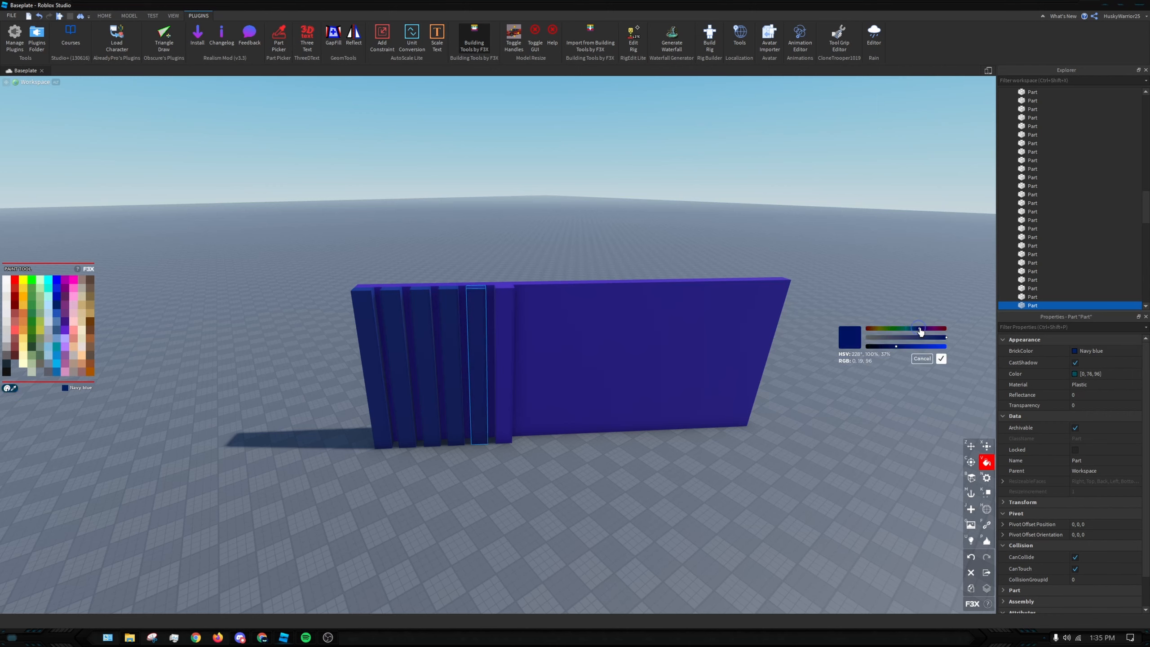
mouse_move(919, 331)
mouse_down()
mouse_move(876, 329)
mouse_move(919, 346)
mouse_up()
click(941, 358)
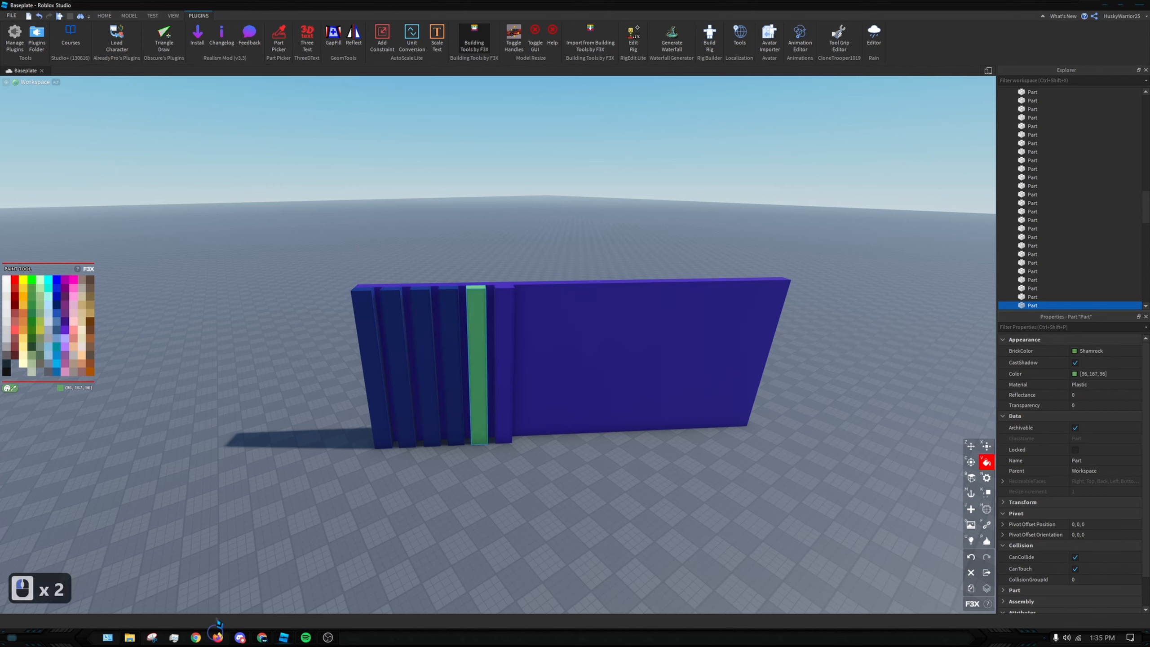
Paint the remaining slats and the backing wall with the custom green
click(452, 327)
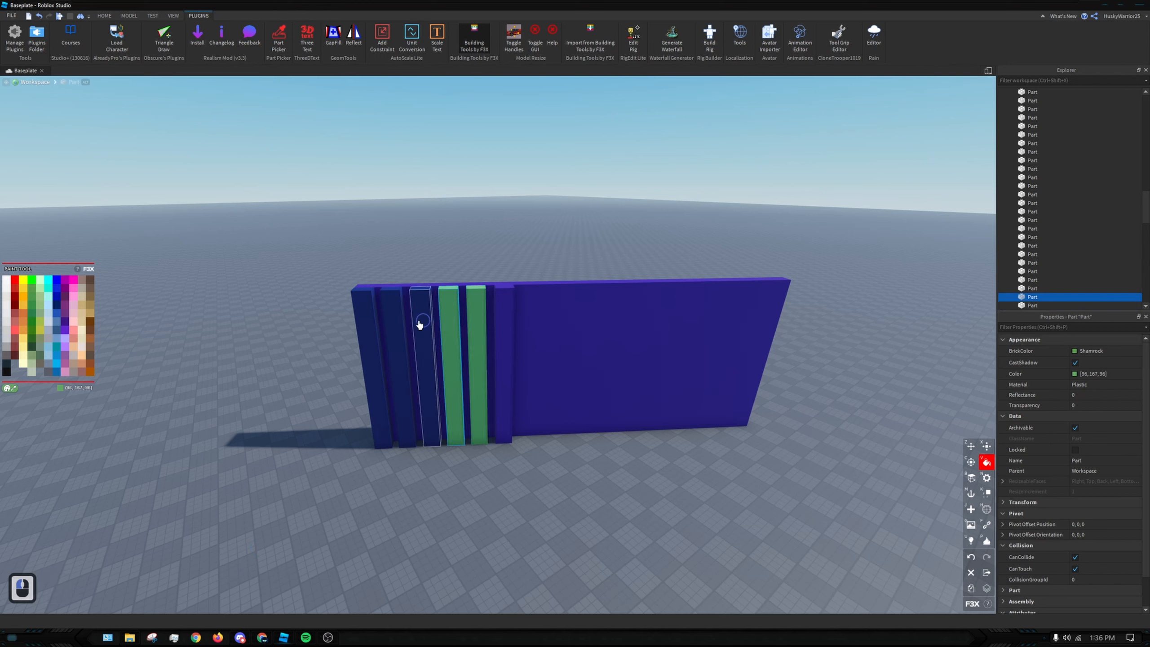
click(411, 321)
click(364, 335)
click(394, 313)
click(504, 335)
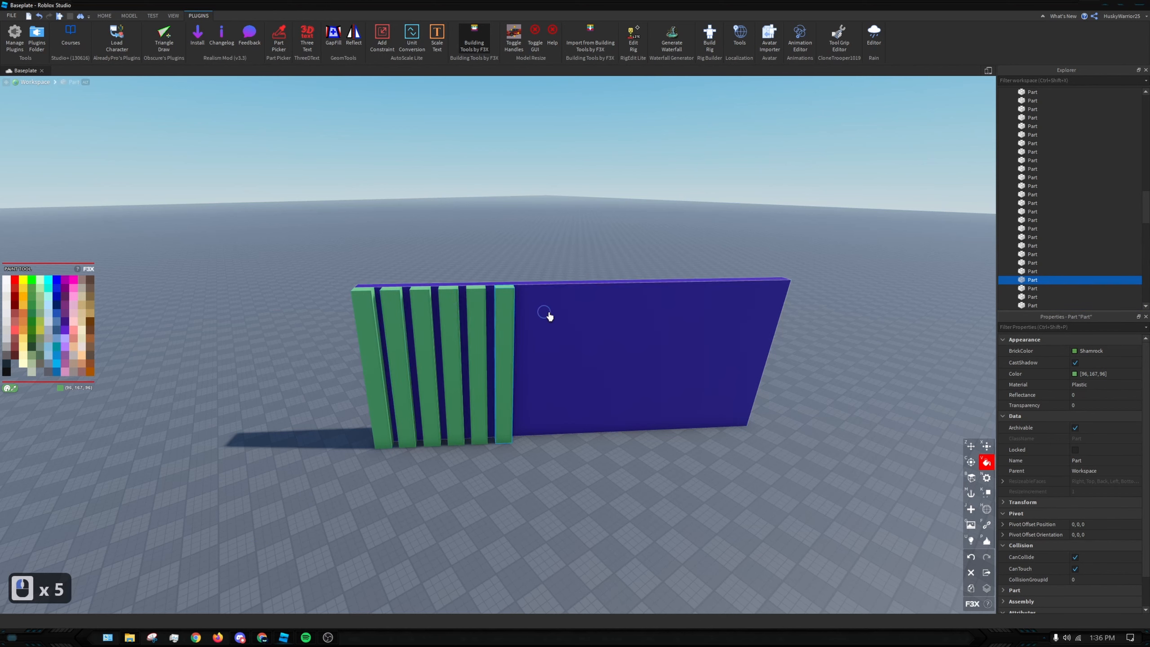
click(550, 315)
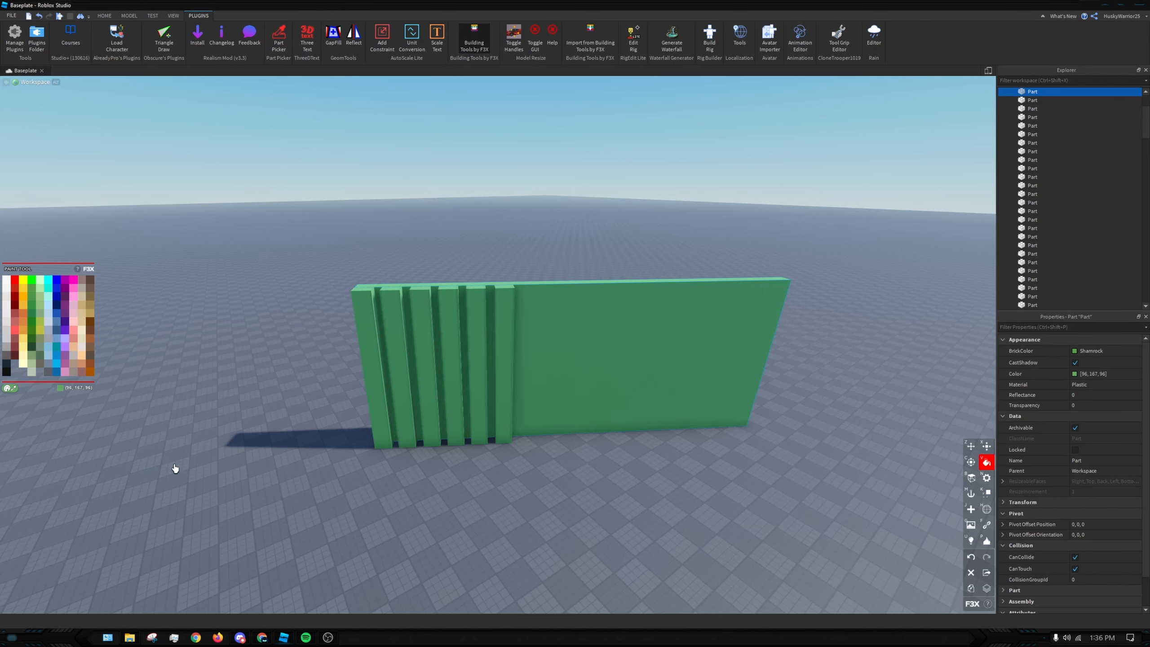
Use the Surface tool to give all sides of the slat beside the plain wall section the Studs surface
right_drag(338, 450, 337, 452)
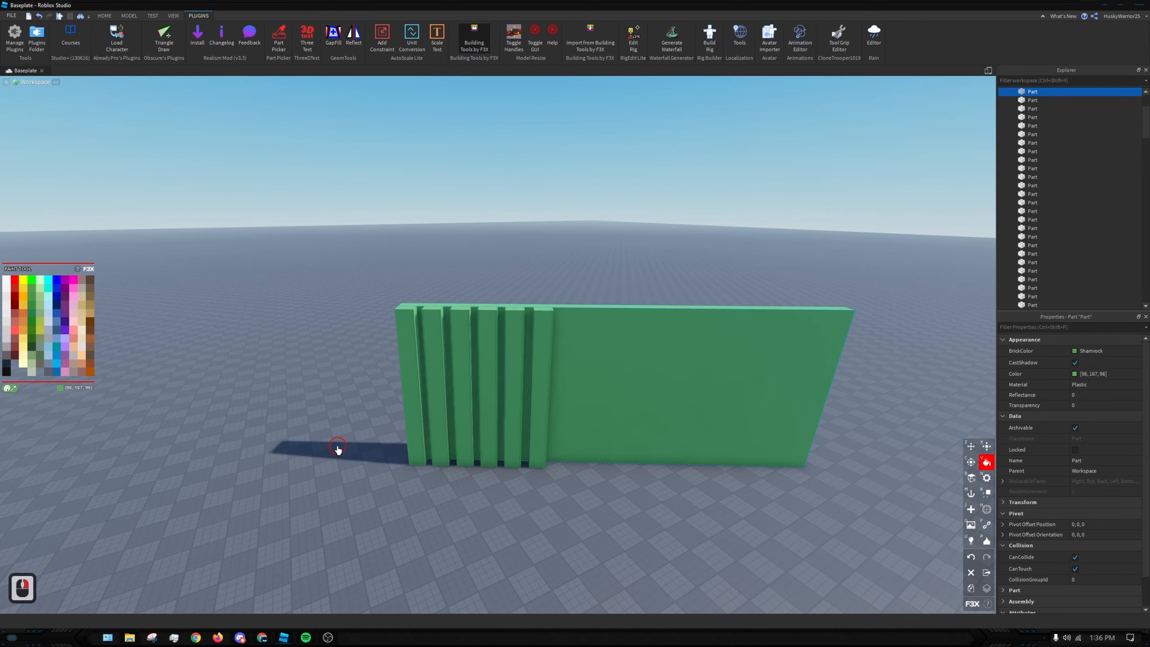
key(b)
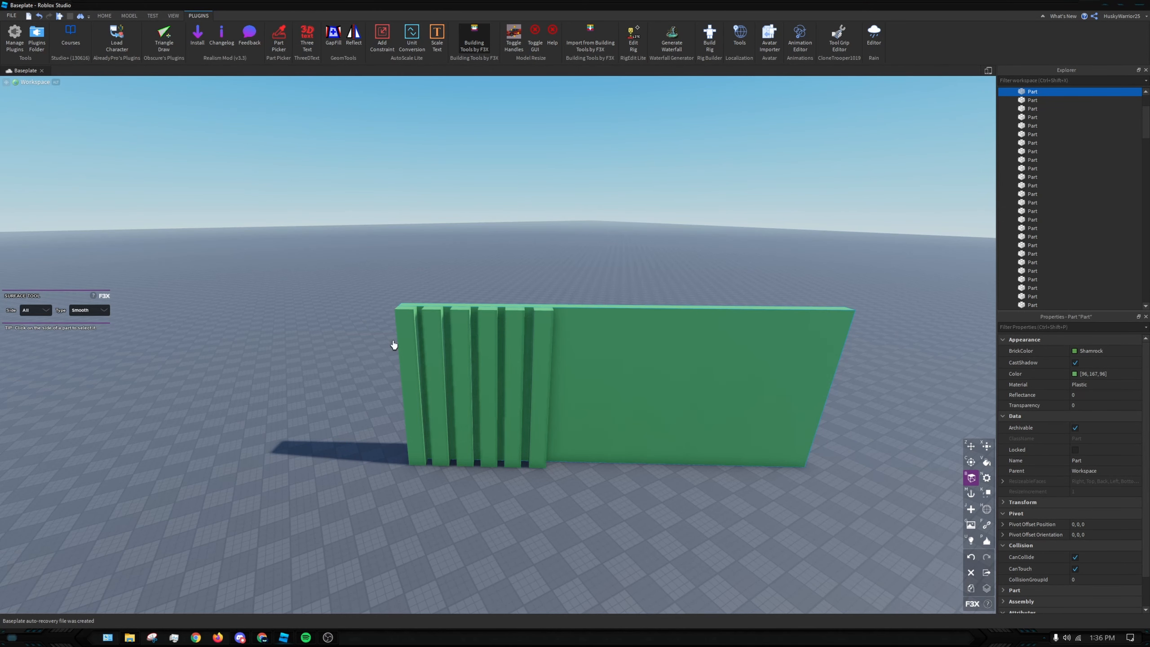
right_drag(394, 345, 327, 295)
key(d)
key(w)
scroll(462, 363, up, 2)
key(d)
key(s)
click(334, 294)
click(98, 311)
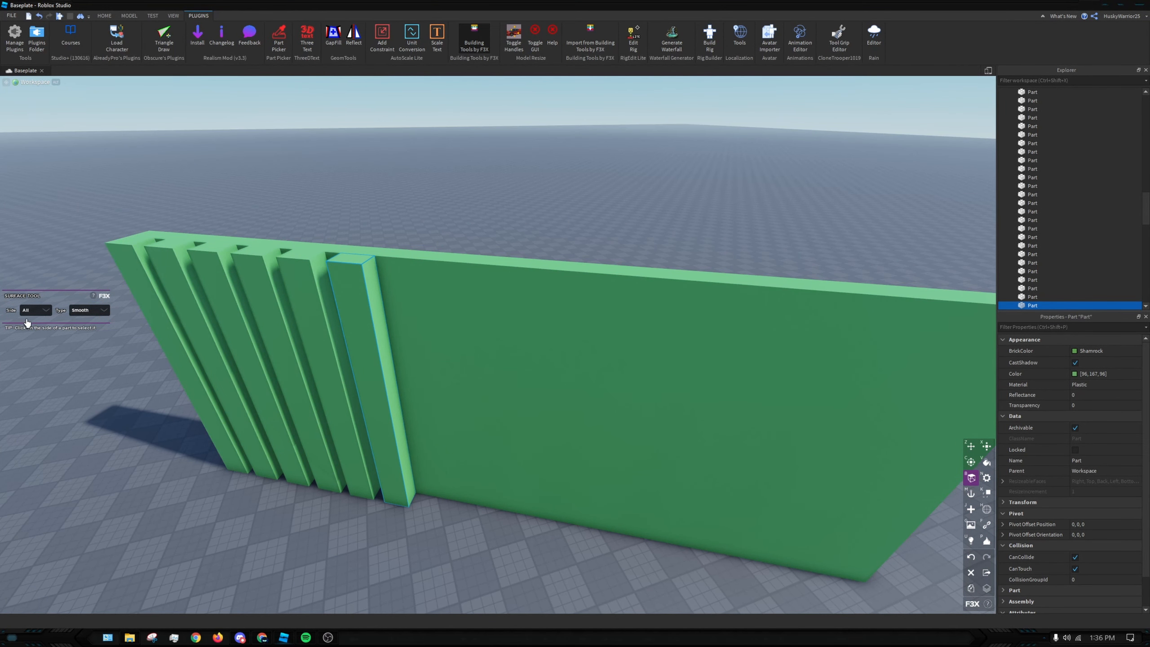
click(93, 312)
click(91, 335)
click(349, 366)
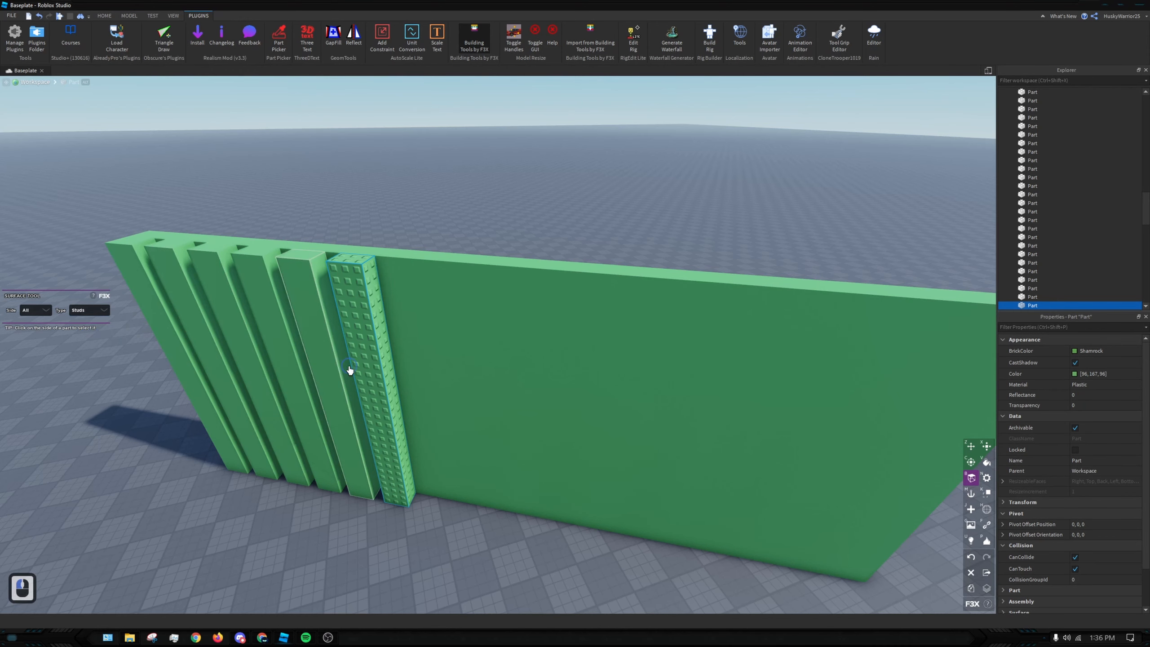
Set only the top surface of the slat next to the studded one to Inlet
click(310, 345)
right_drag(344, 361, 294, 359)
key(a)
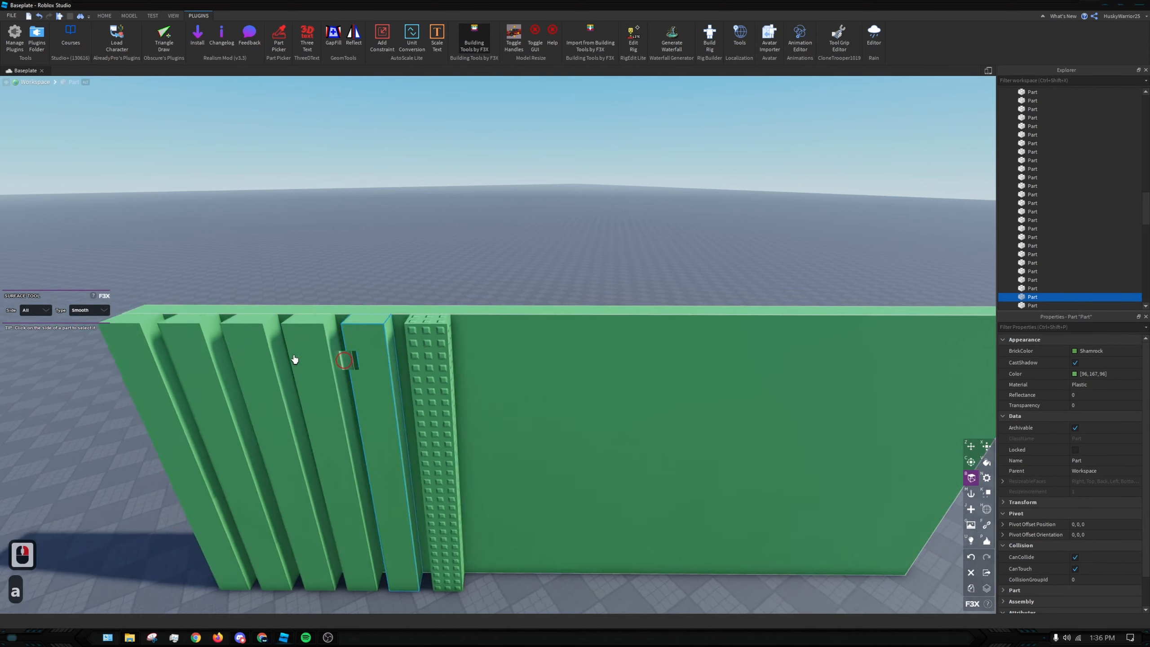
click(39, 310)
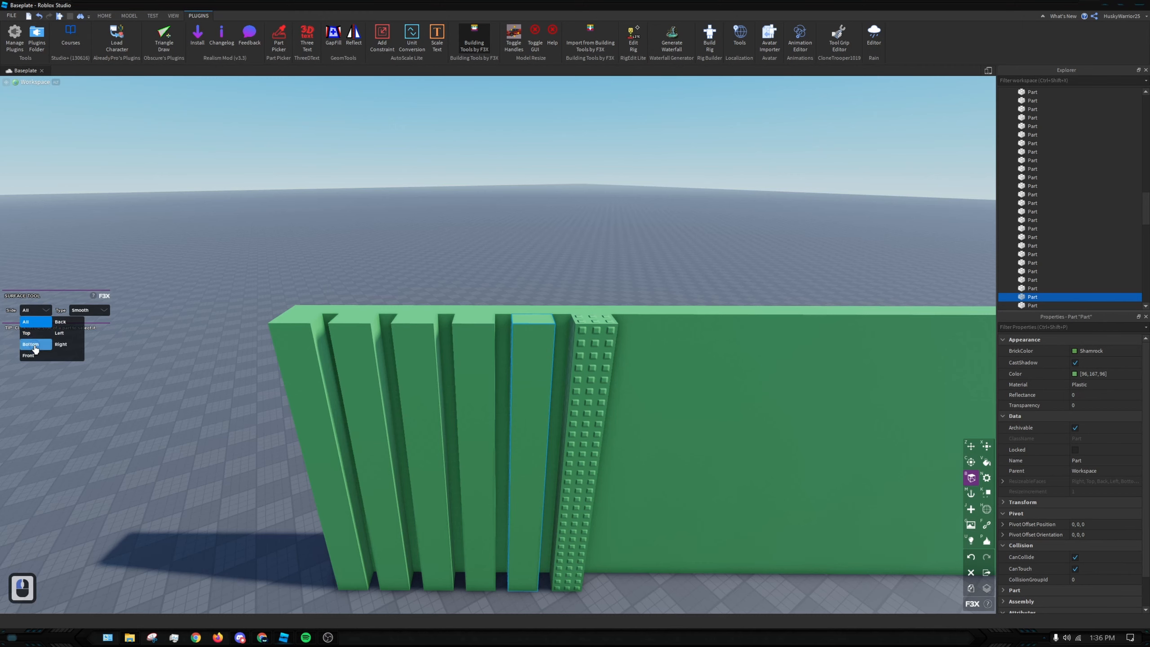
click(35, 348)
click(39, 310)
click(27, 333)
click(93, 310)
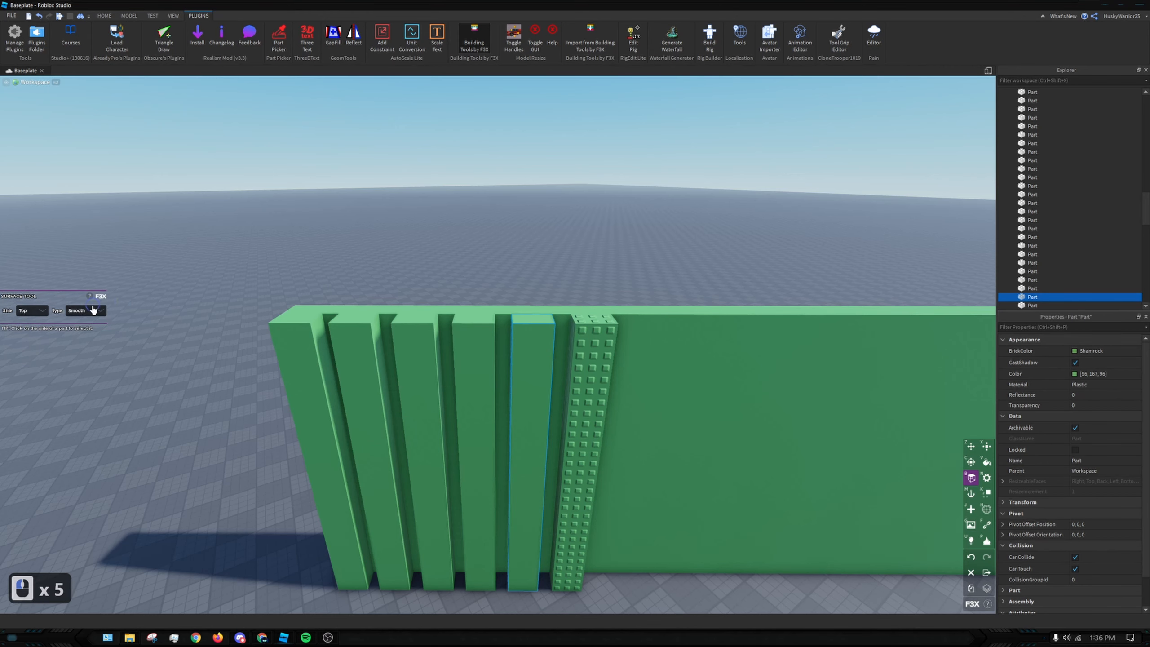
click(93, 310)
click(93, 352)
right_drag(452, 385, 399, 332)
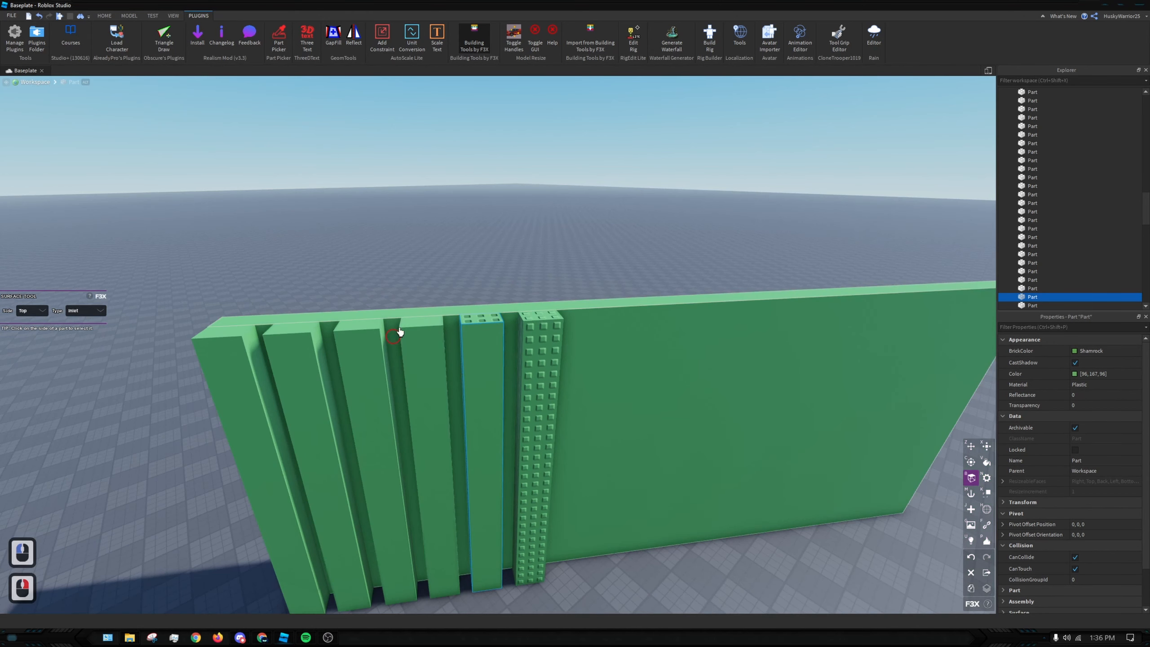
Set all sides of the studded slat back to the Smooth surface
click(400, 332)
key(s)
right_drag(459, 250, 566, 316)
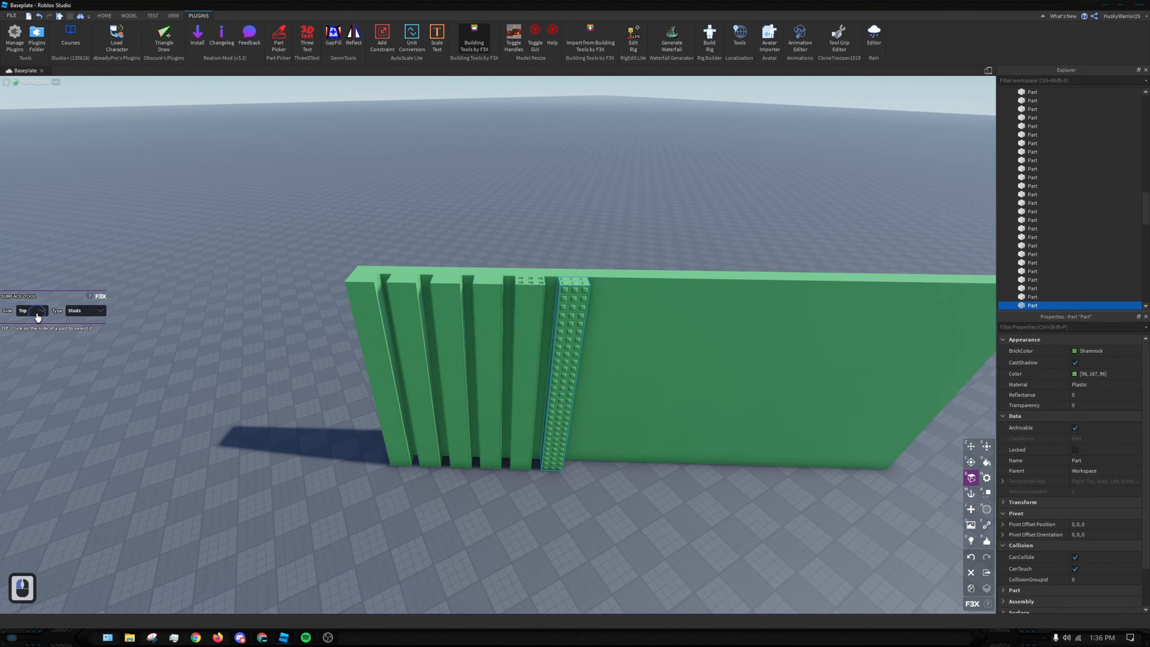
click(90, 312)
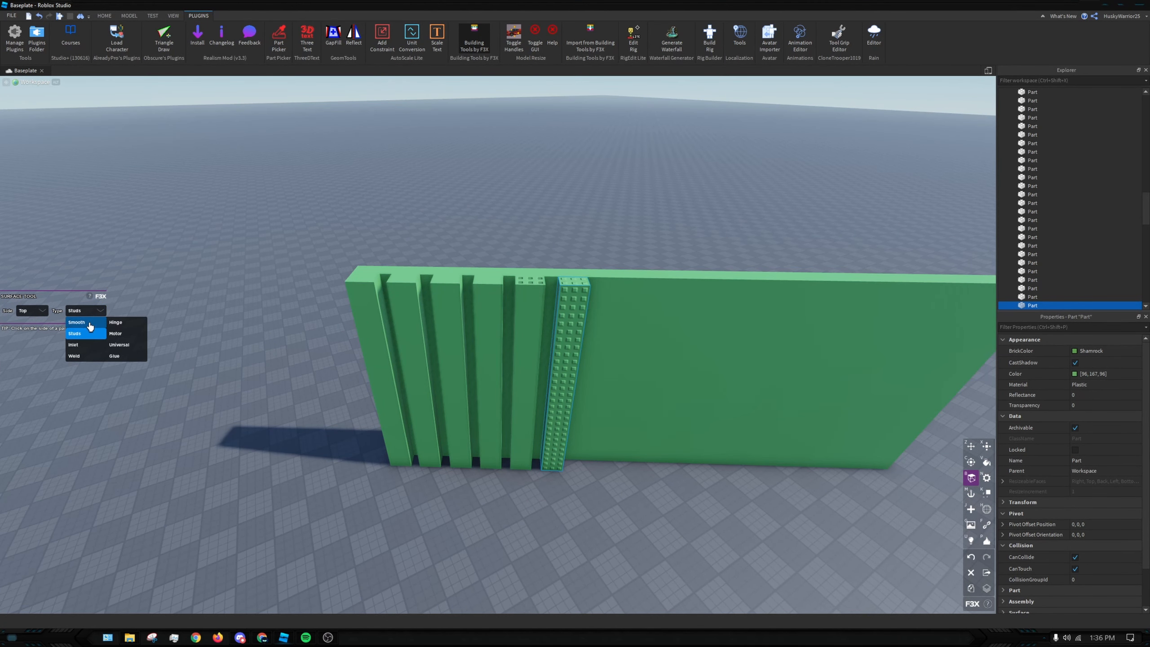
click(32, 311)
click(51, 326)
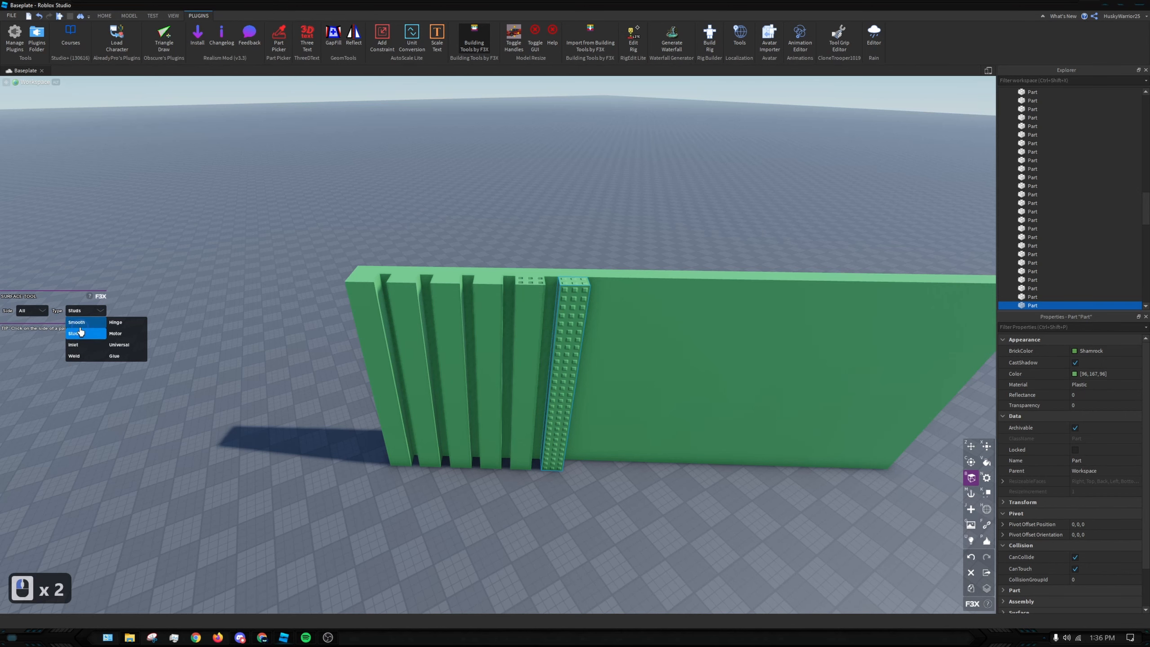
click(76, 322)
scroll(1056, 446, down, 6)
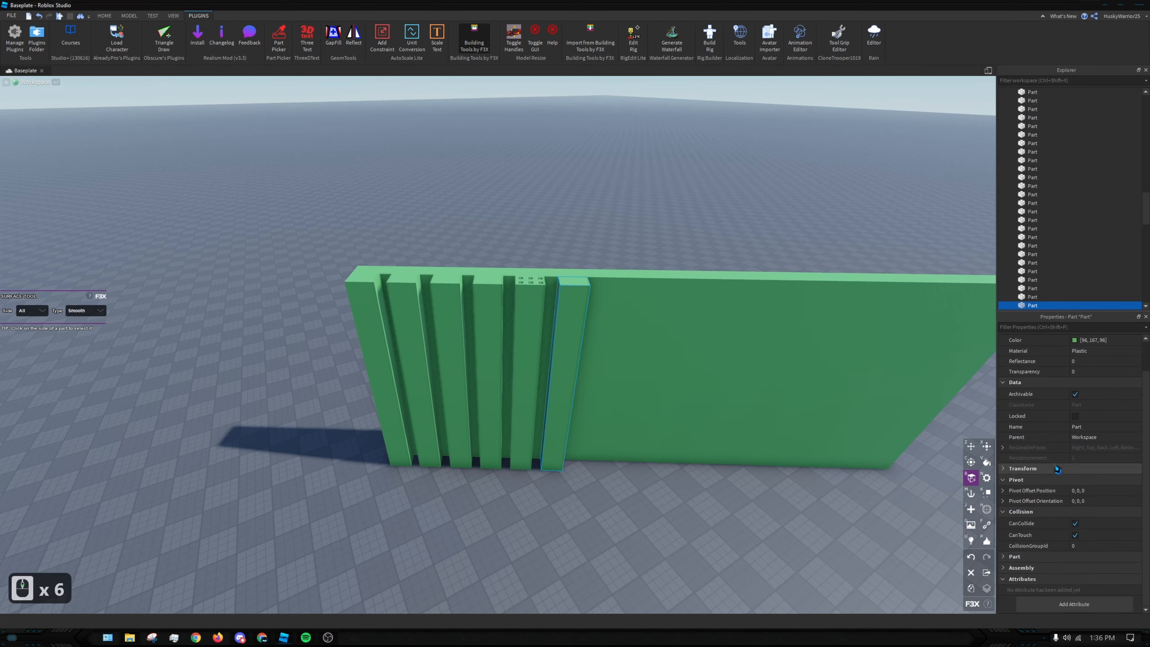
Use the Material tool to change the material of the slat beside the plain wall section
click(602, 354)
right_drag(602, 353, 552, 314)
key(a)
mouse_move(474, 194)
right_down()
mouse_move(500, 215)
mouse_move(487, 204)
right_up()
key(s)
key(s)
key(d)
key(d)
right_click(498, 211)
key(n)
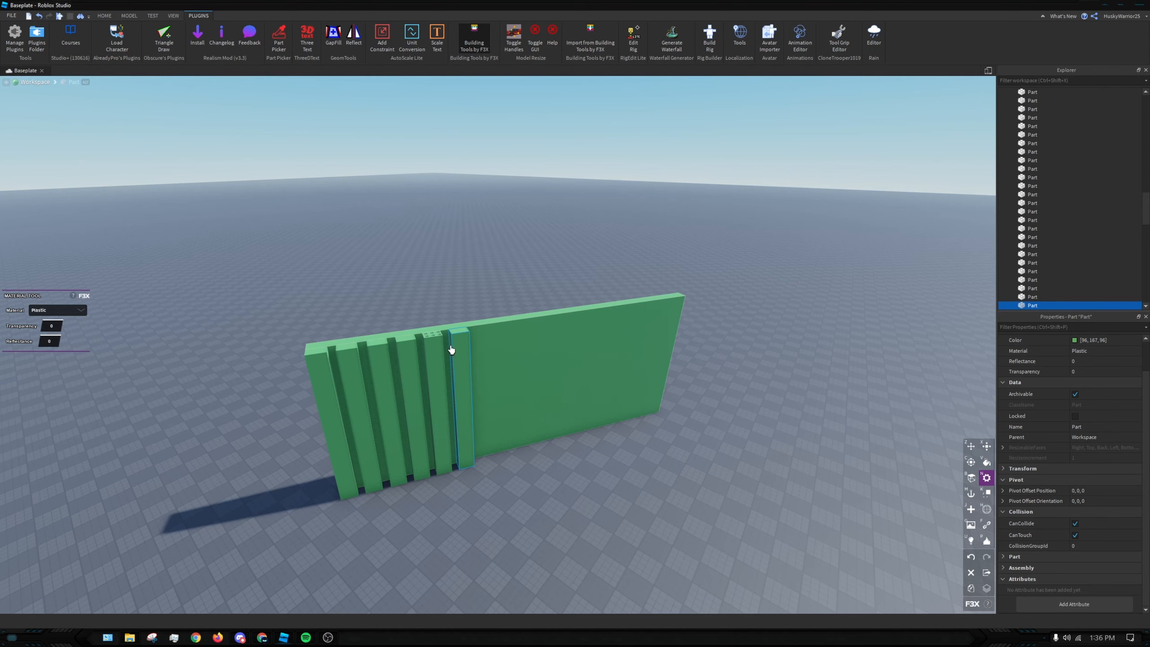
right_drag(610, 364, 608, 362)
key(d)
key(a)
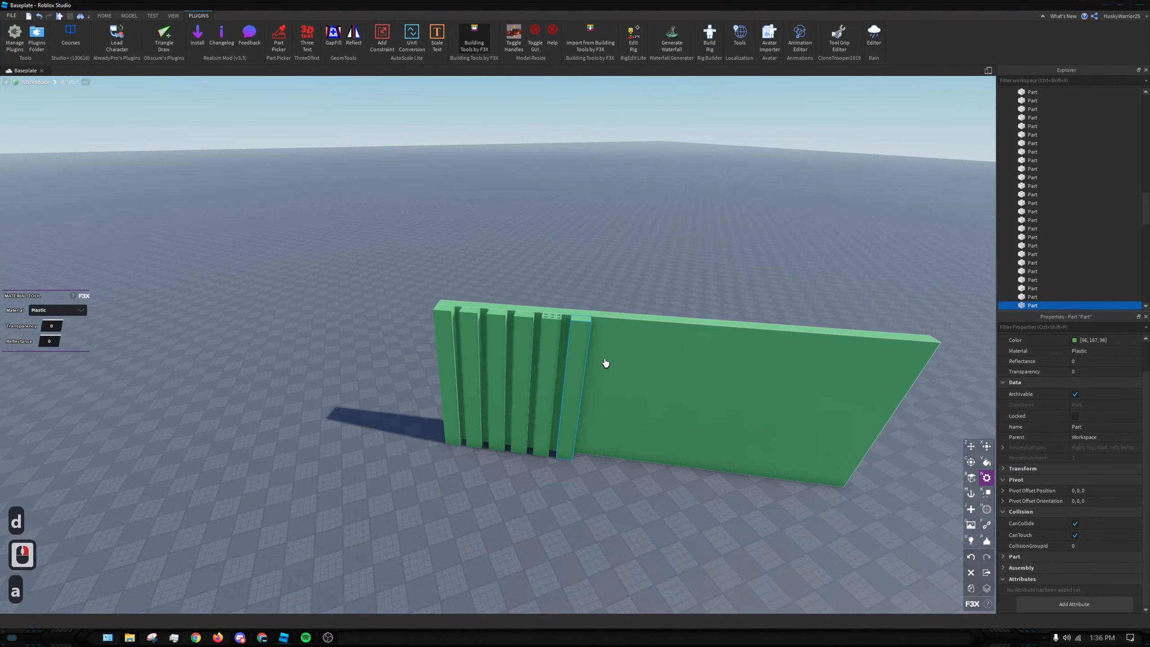
scroll(498, 340, up, 3)
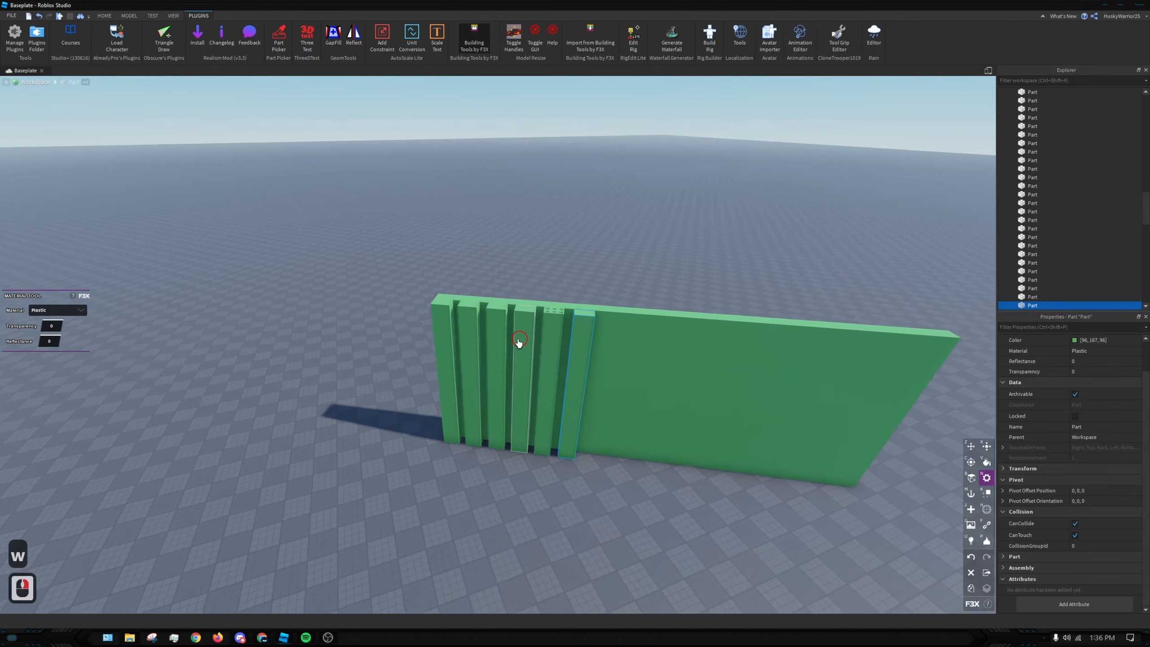
key(d)
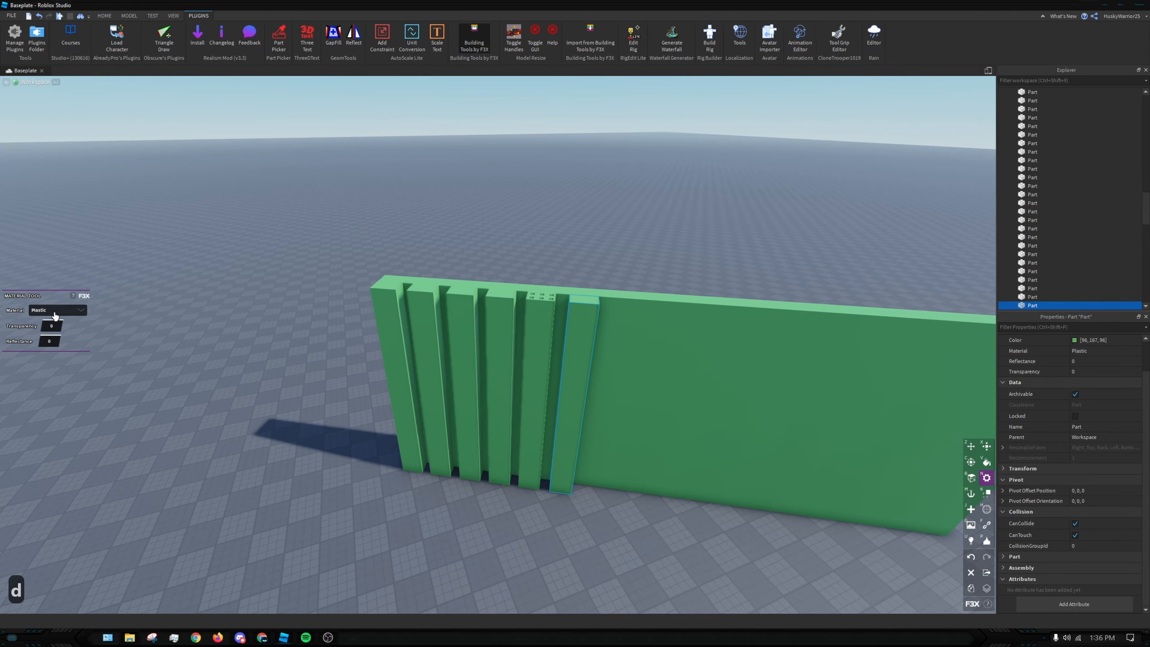
click(54, 315)
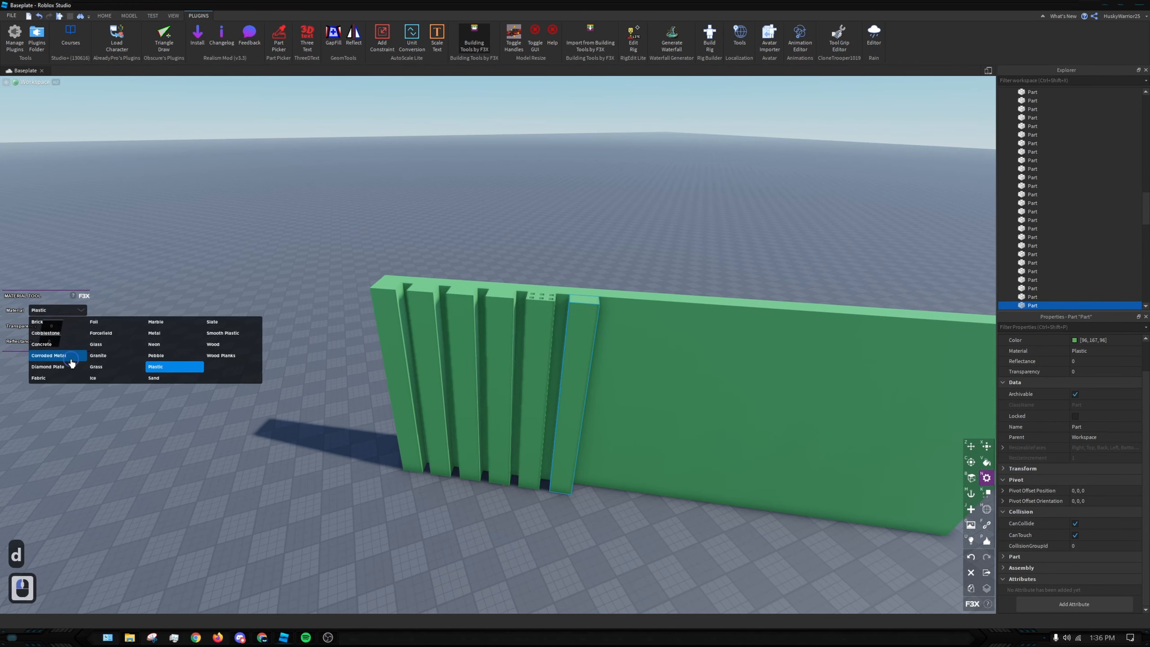
click(54, 360)
Set the material of the slat with the inlet top to Corroded Metal
click(536, 358)
click(57, 310)
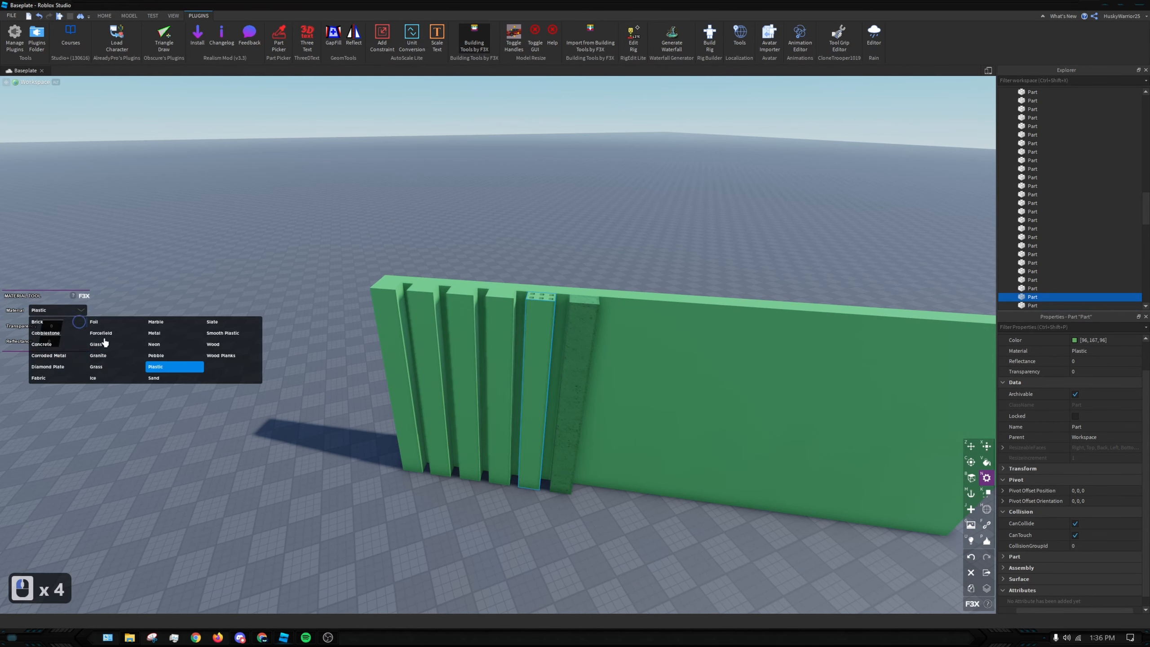
click(47, 360)
click(360, 426)
Set the material of the slat next to the corroded metal one to Glass, with a transparency of 0.5
click(500, 326)
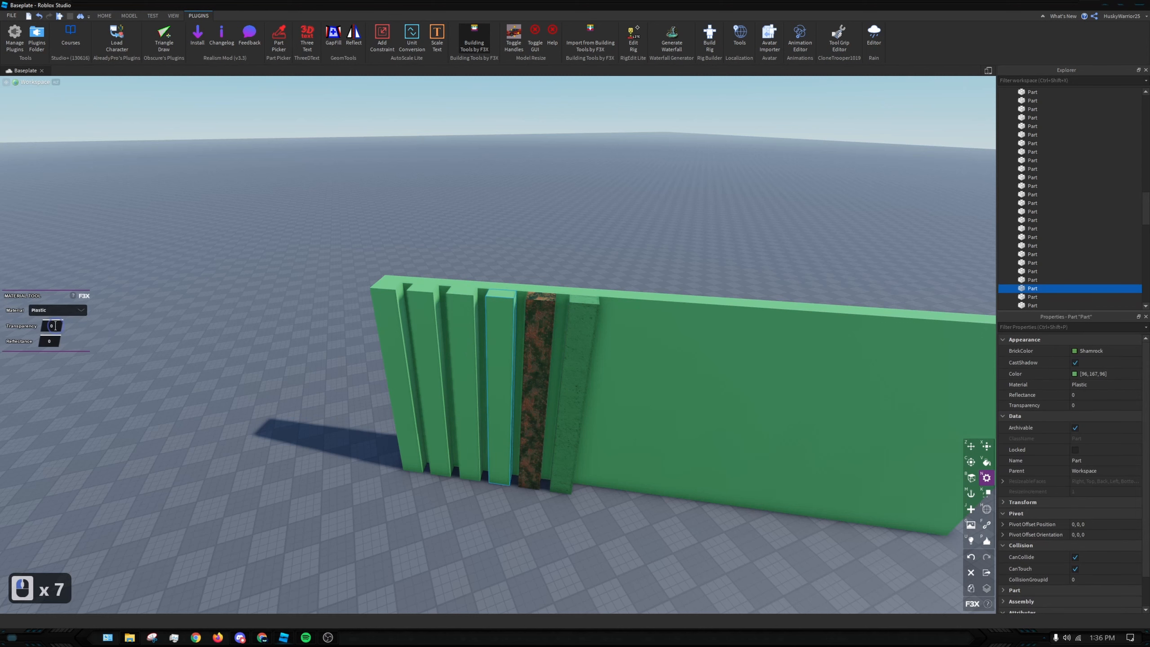
click(64, 314)
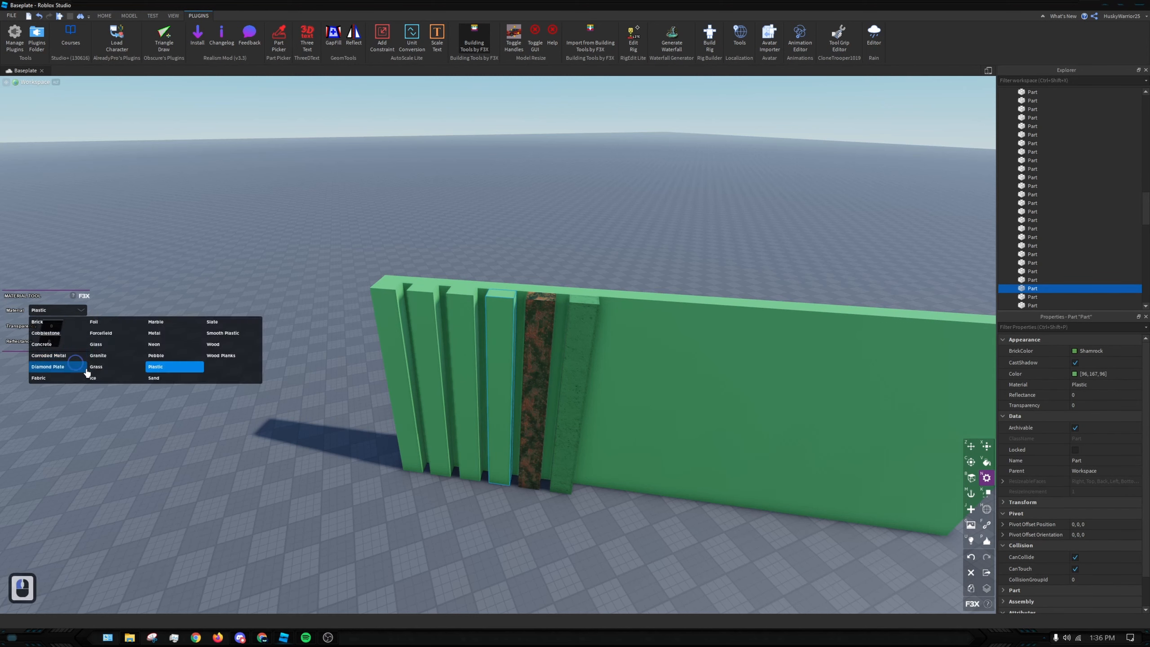
click(96, 343)
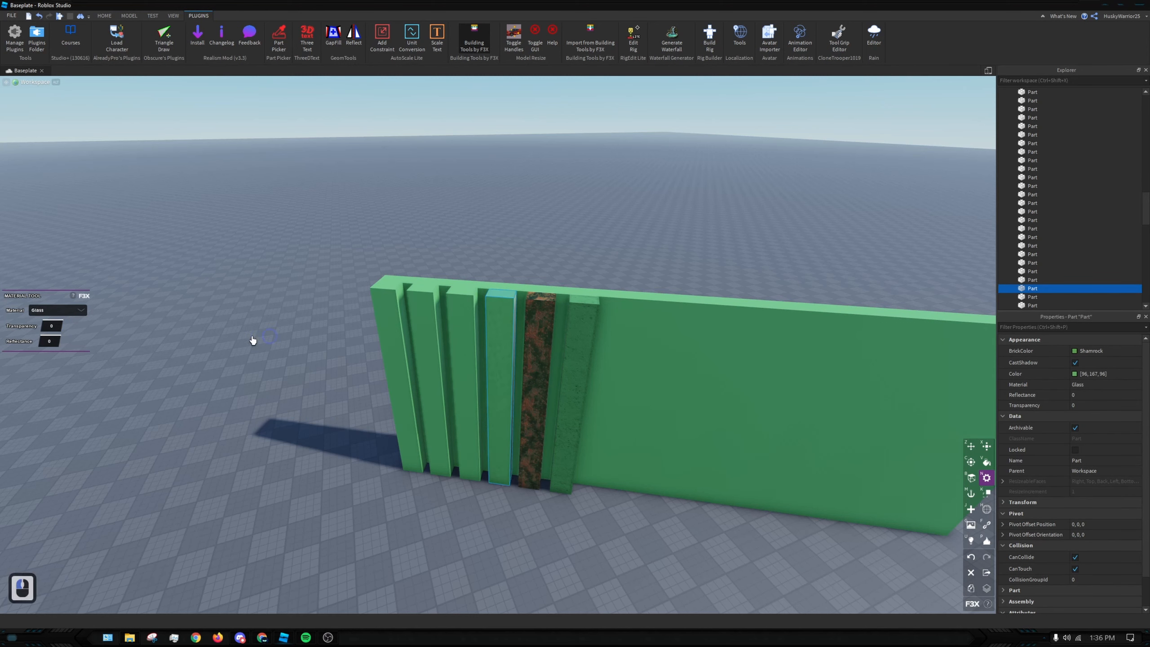
click(52, 326)
text(0.5)
key(Return)
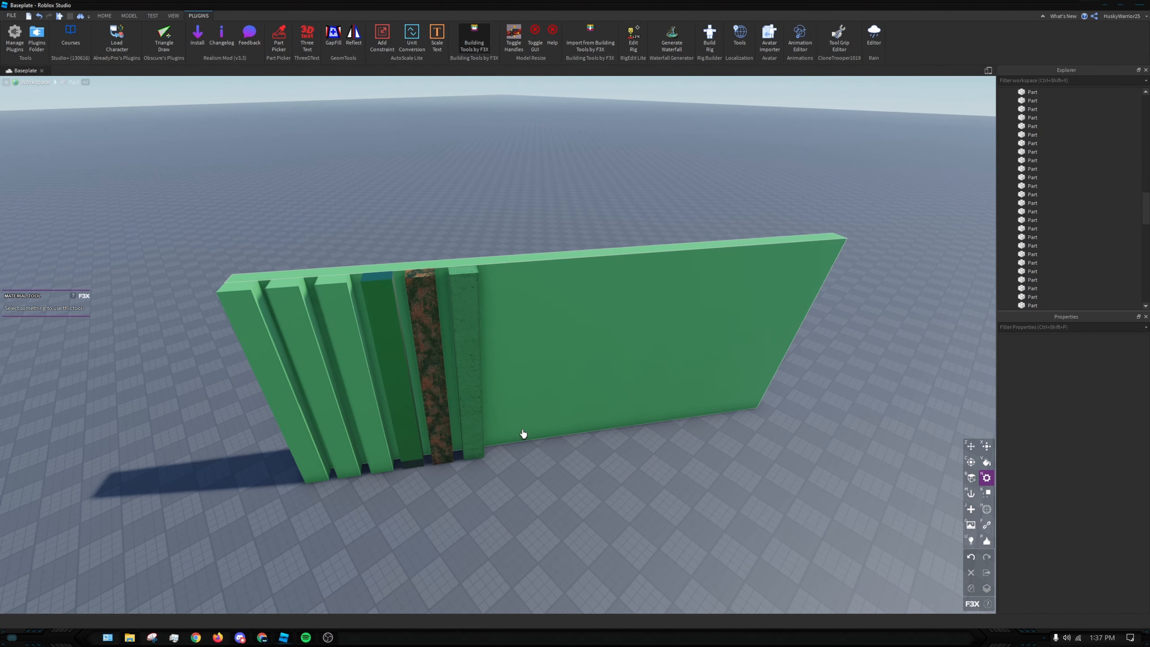
Select the green slat next to the glass one and toggle its anchoring repeatedly with the Anchor tool
key(m)
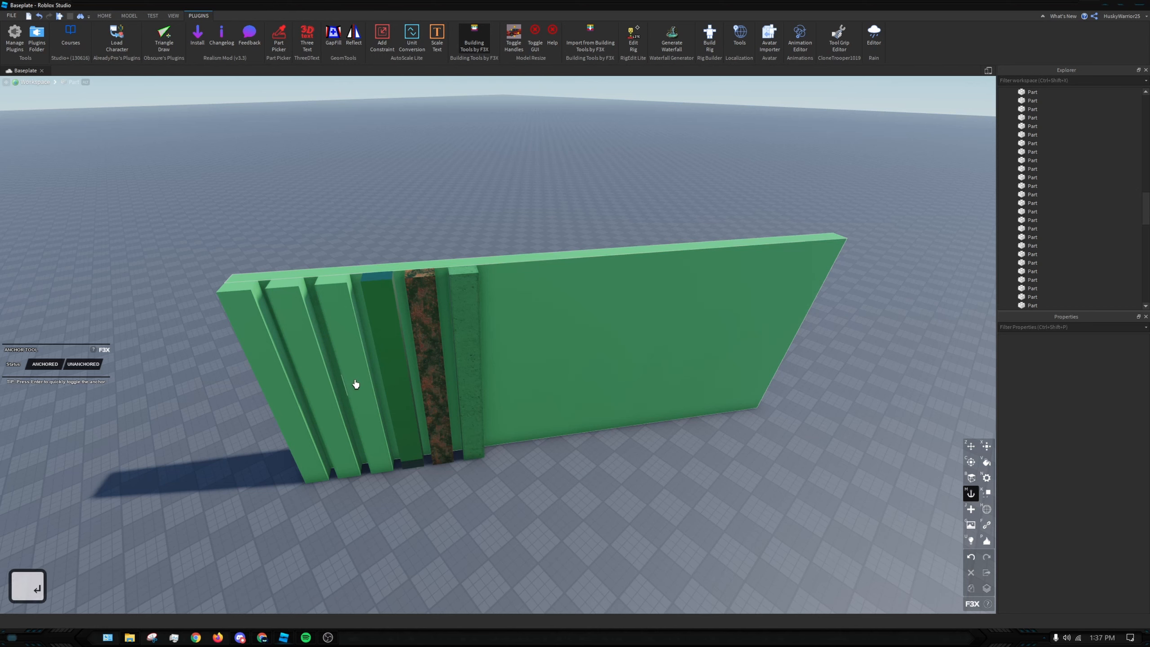
click(353, 364)
key(Return)
key(Return)
key(Return)
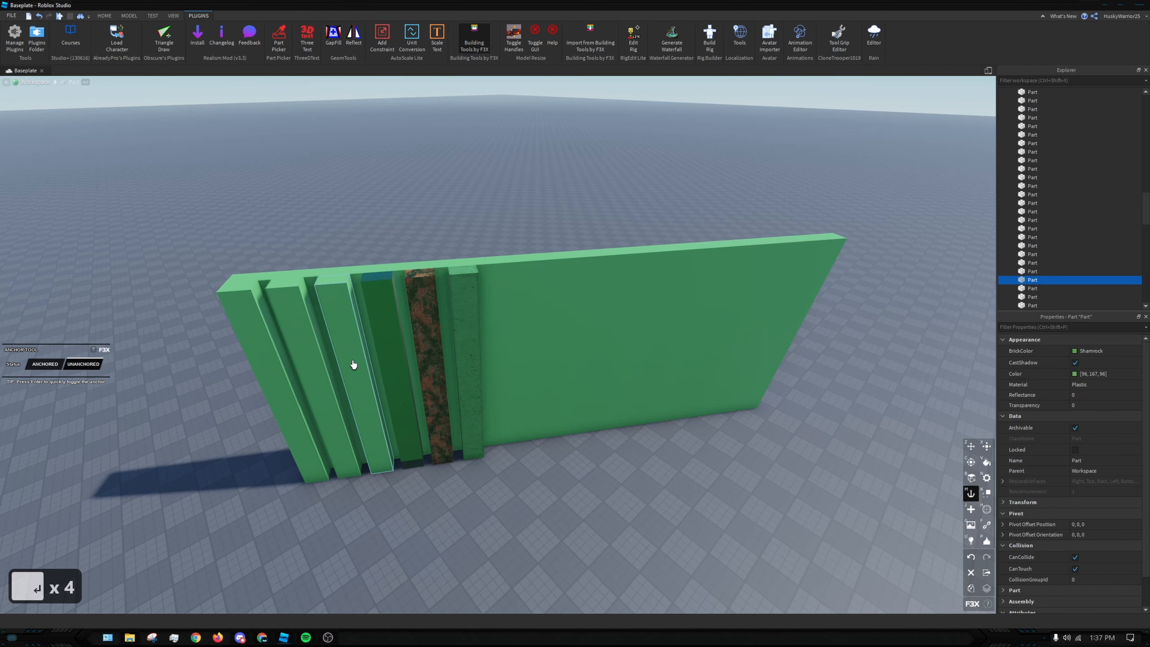
Insert a new part above the ground near the green wall and anchor it
right_drag(380, 360, 379, 359)
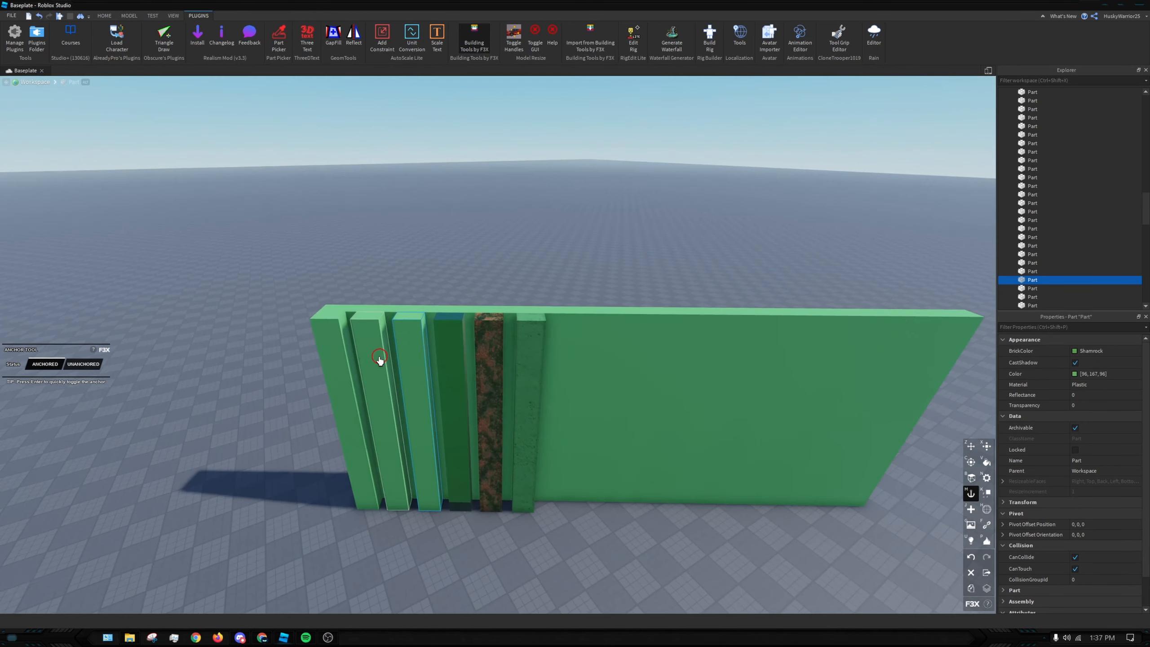
key(s)
right_drag(334, 325, 335, 325)
key(d)
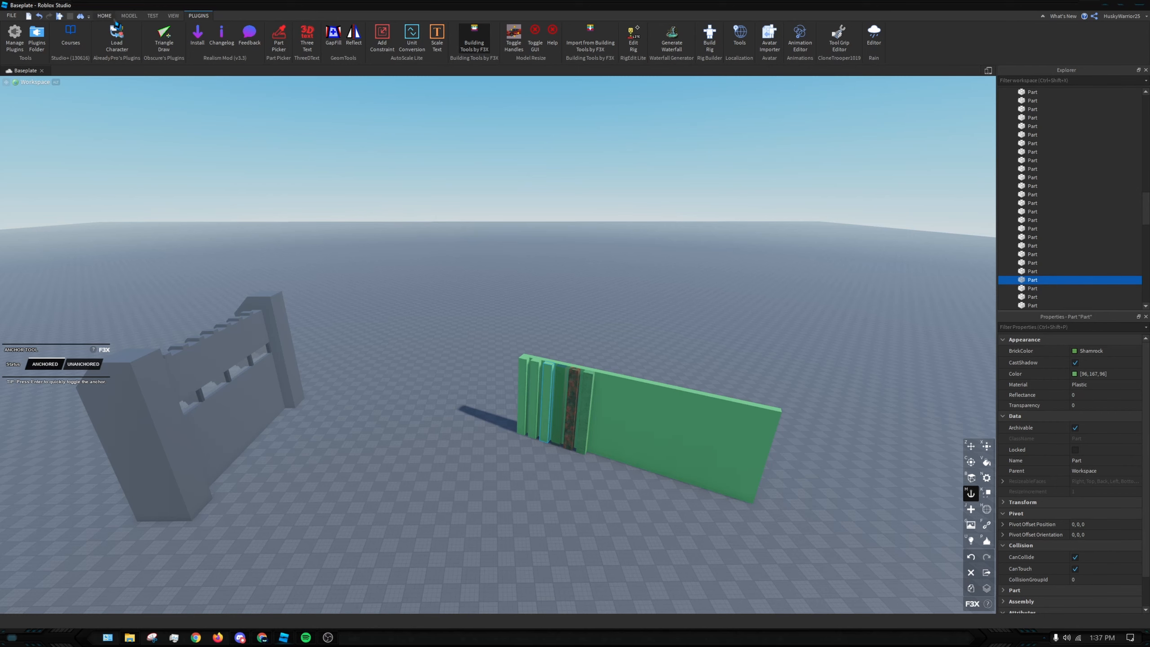
click(104, 15)
click(249, 35)
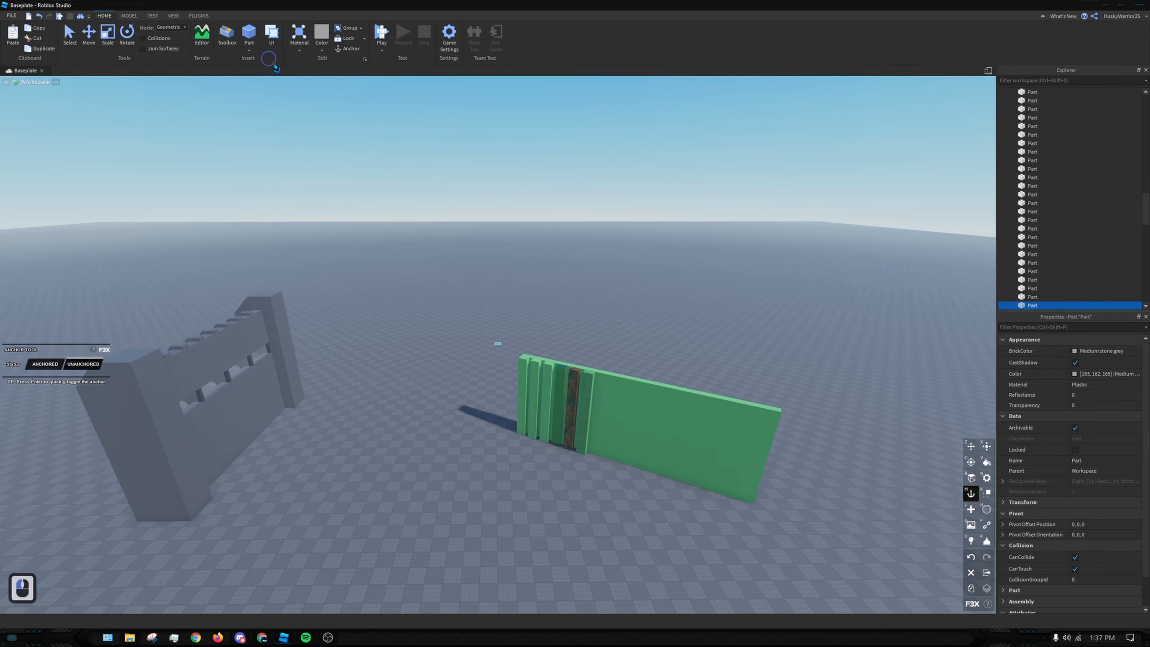
click(347, 49)
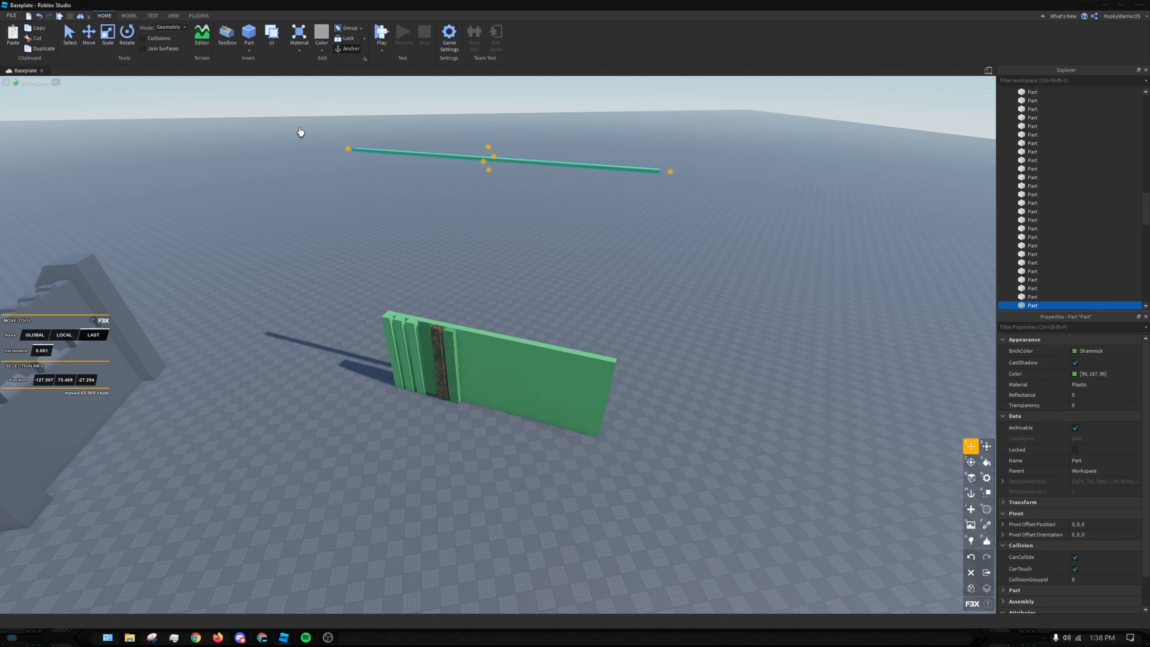
Clone the floating green beam and move the copy horizontally by about 28.4 studs so the two hang parallel
click(176, 18)
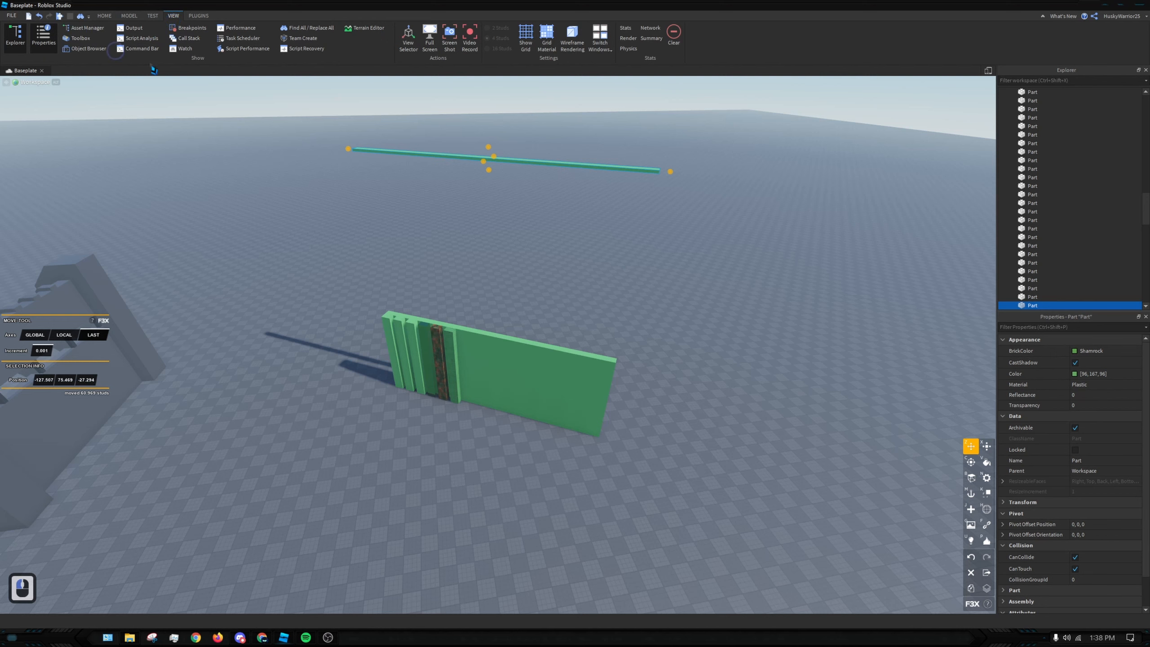
click(107, 18)
click(603, 224)
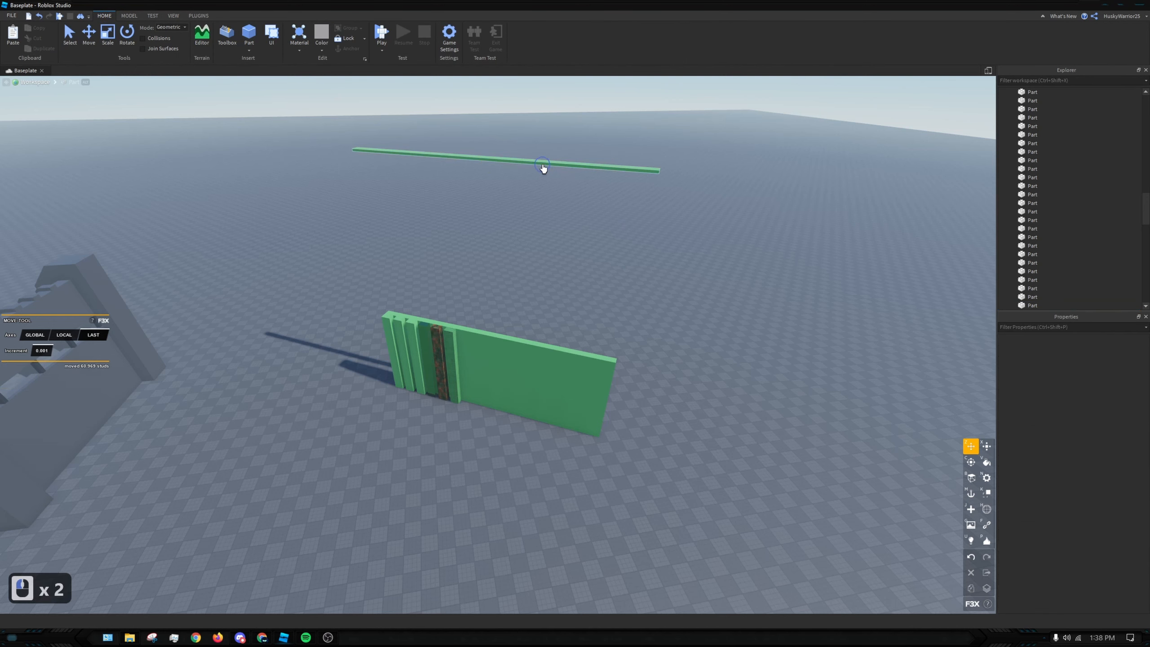
click(542, 164)
key(c)
drag(483, 164, 458, 228)
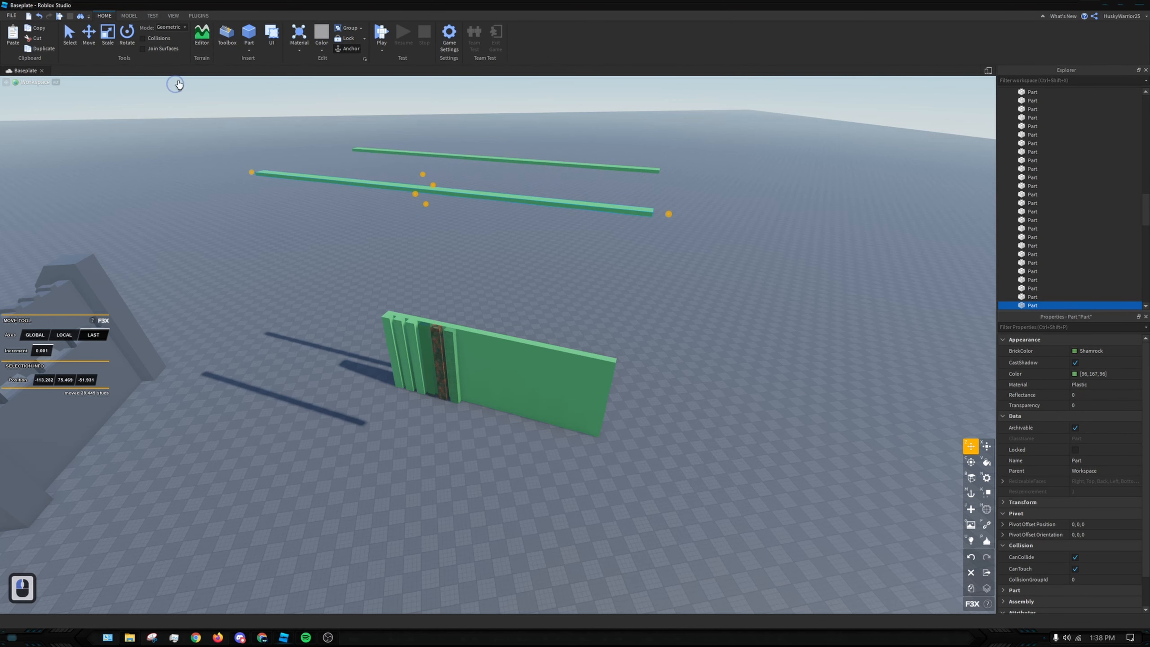
click(459, 228)
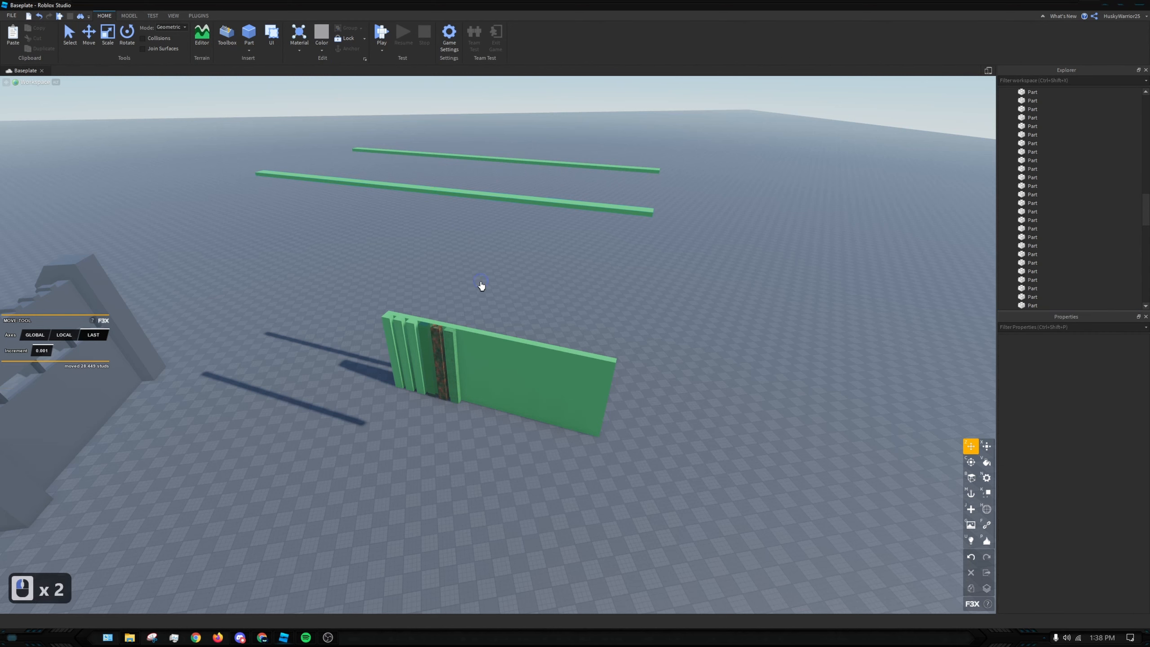
Check both floating beams, run the physics simulation to compare their anchoring behaviour, and stop it
click(455, 192)
click(494, 160)
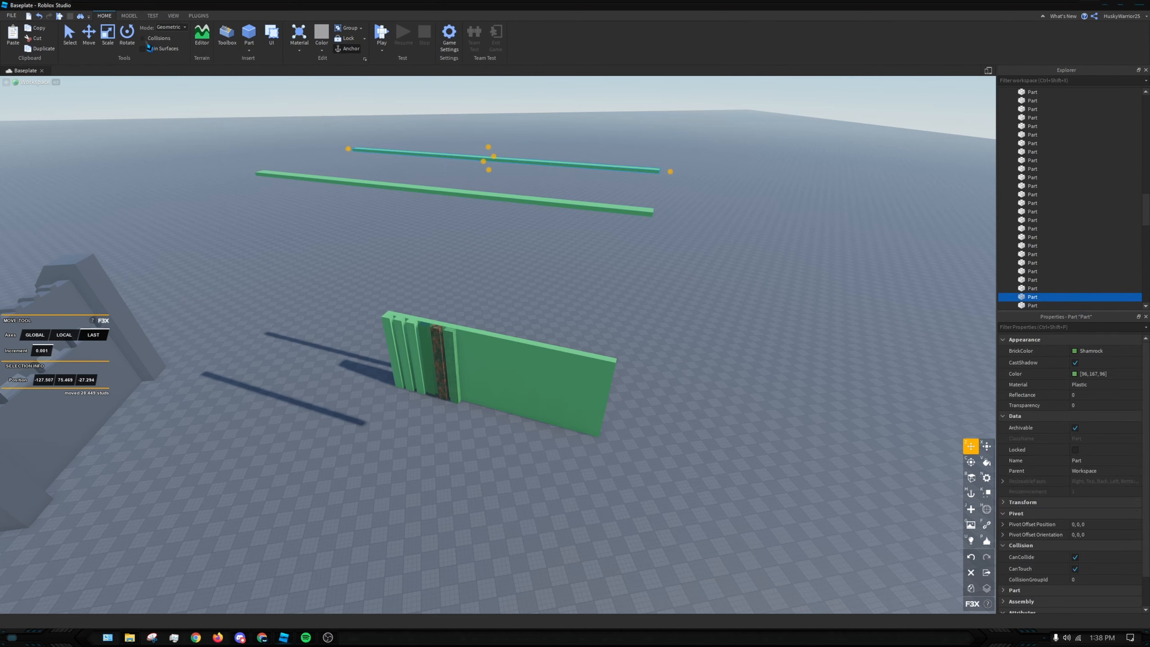
click(173, 15)
click(153, 15)
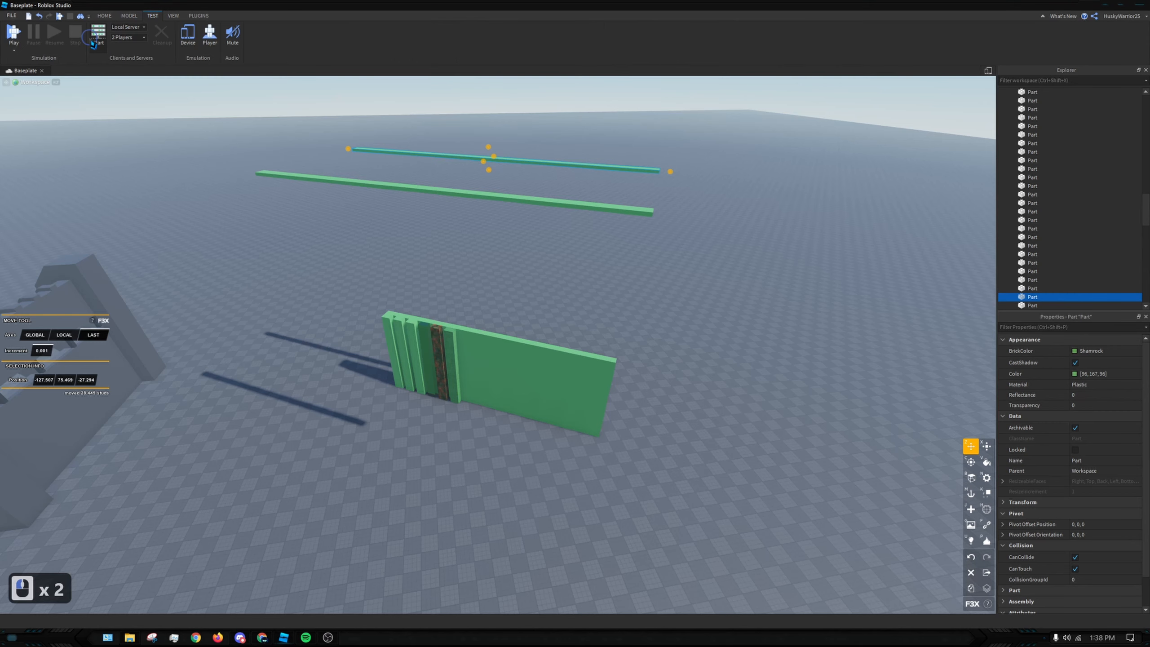
click(18, 45)
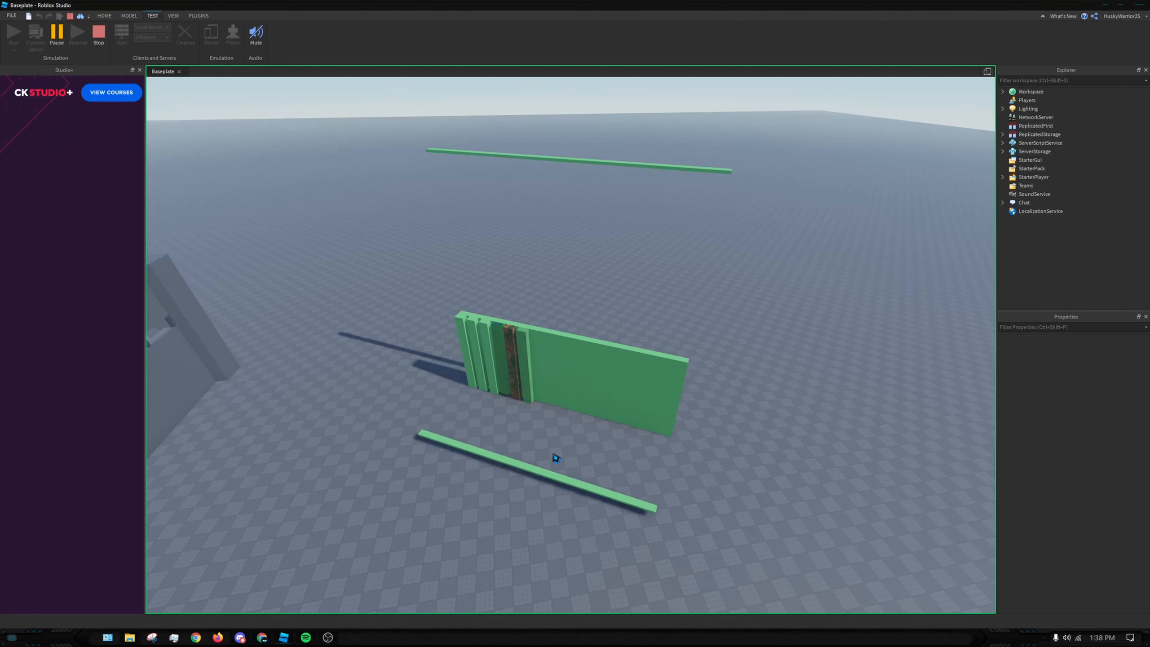
click(139, 70)
click(97, 41)
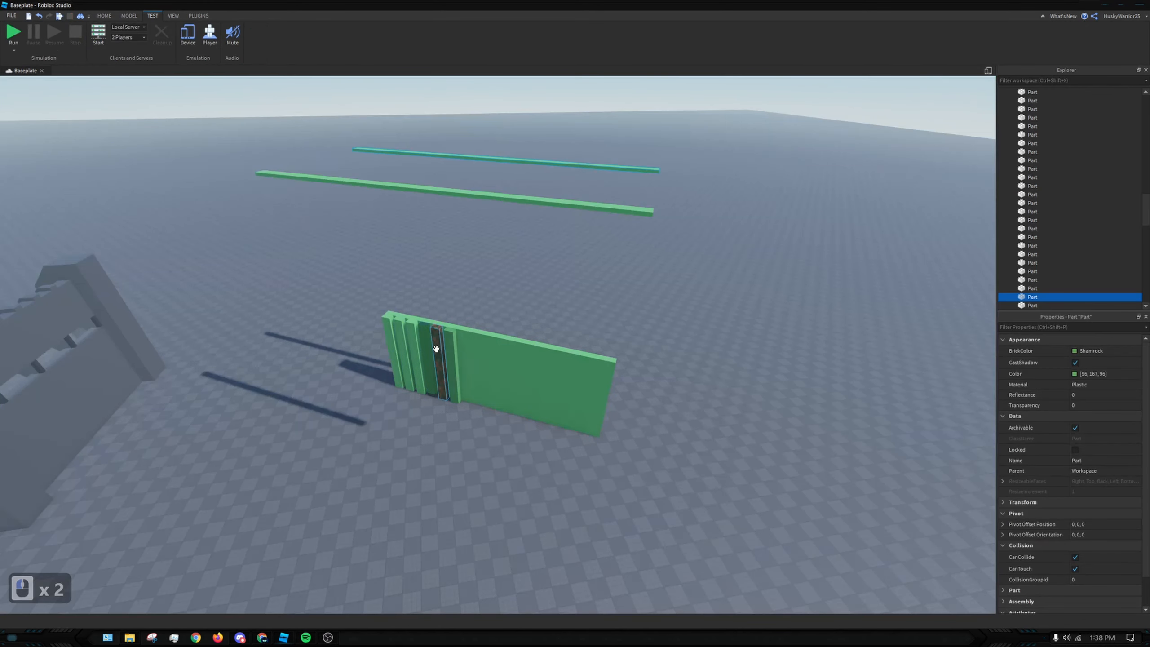
Select both floating green beams together and remove them from the scene
right_drag(309, 200, 286, 211)
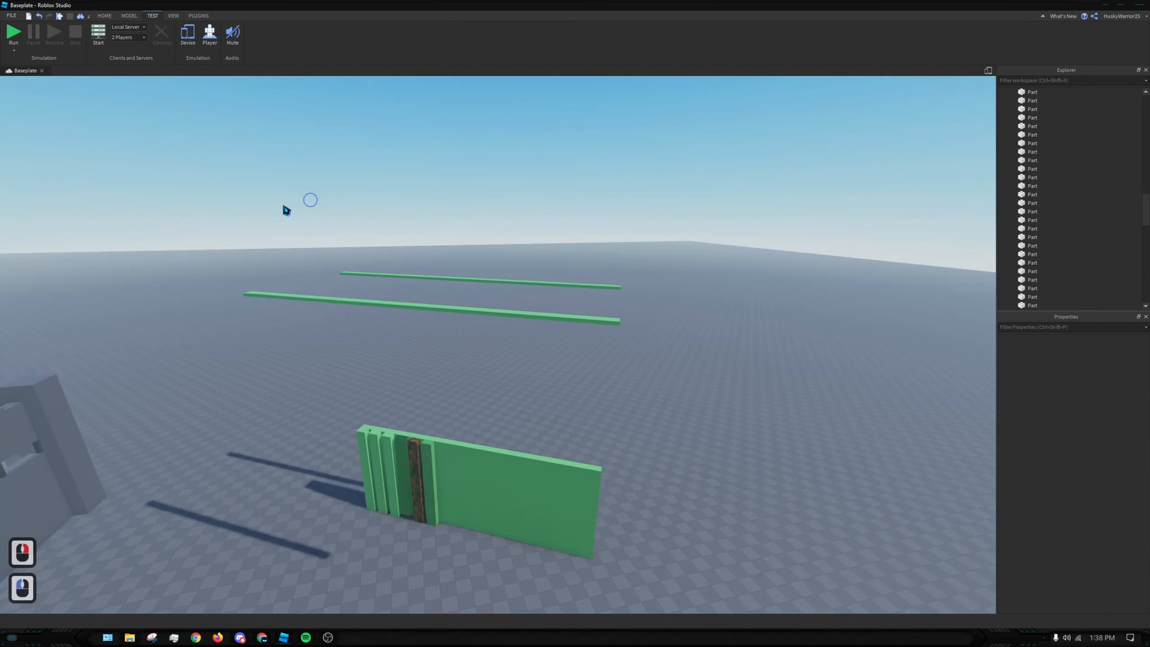
drag(286, 211, 642, 379)
key(ctrl+x)
right_drag(621, 360, 544, 338)
key(w)
scroll(543, 338, up, 1)
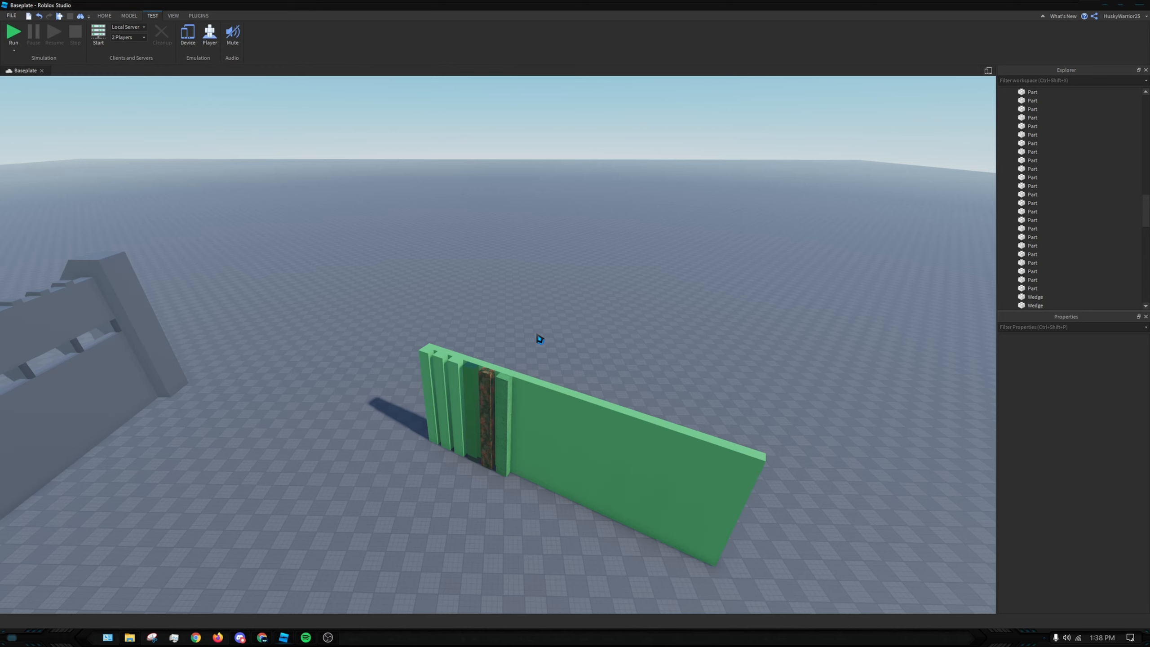
key(s)
right_drag(530, 333, 510, 300)
scroll(543, 312, up, 2)
key(a)
scroll(508, 301, up, 2)
key(a)
key(a)
key(a)
key(a)
key(w)
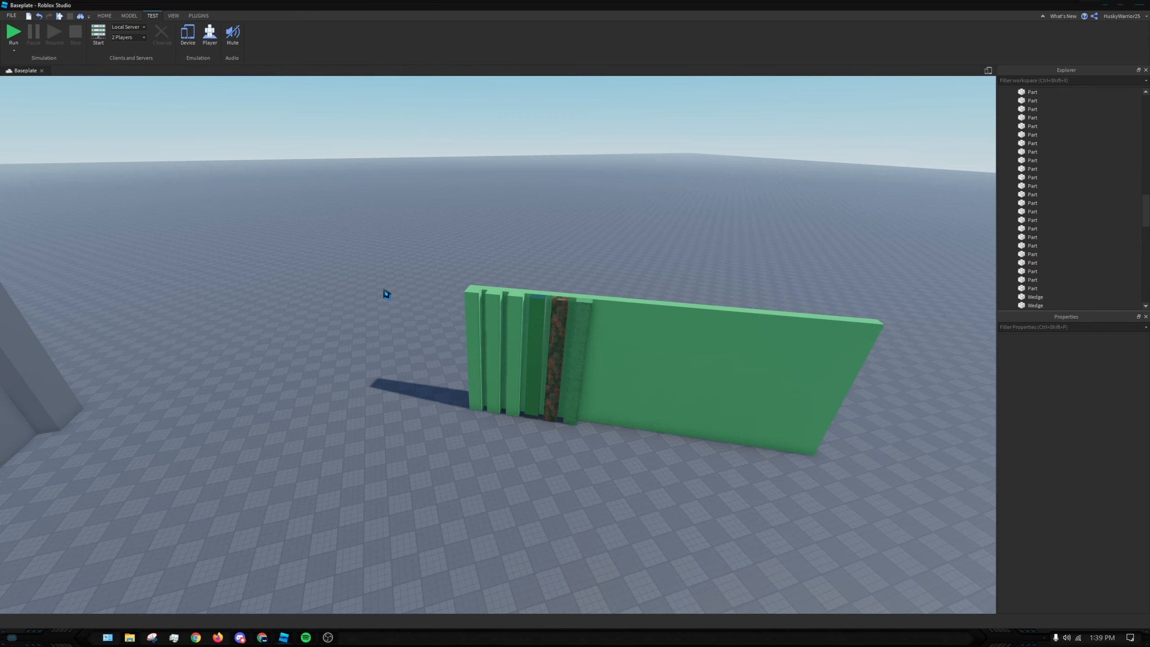
key(s)
key(s)
key(s)
key(s)
right_drag(372, 290, 380, 272)
key(w)
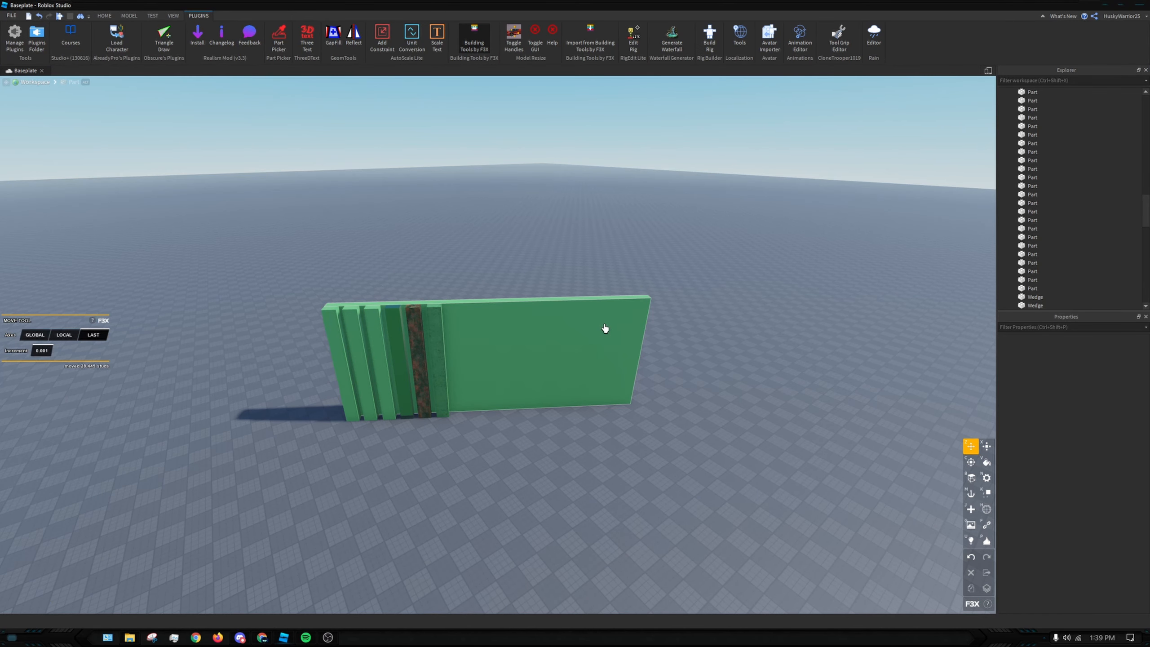
Turn off collision for the large plain green wall with the Collision tool
key(k)
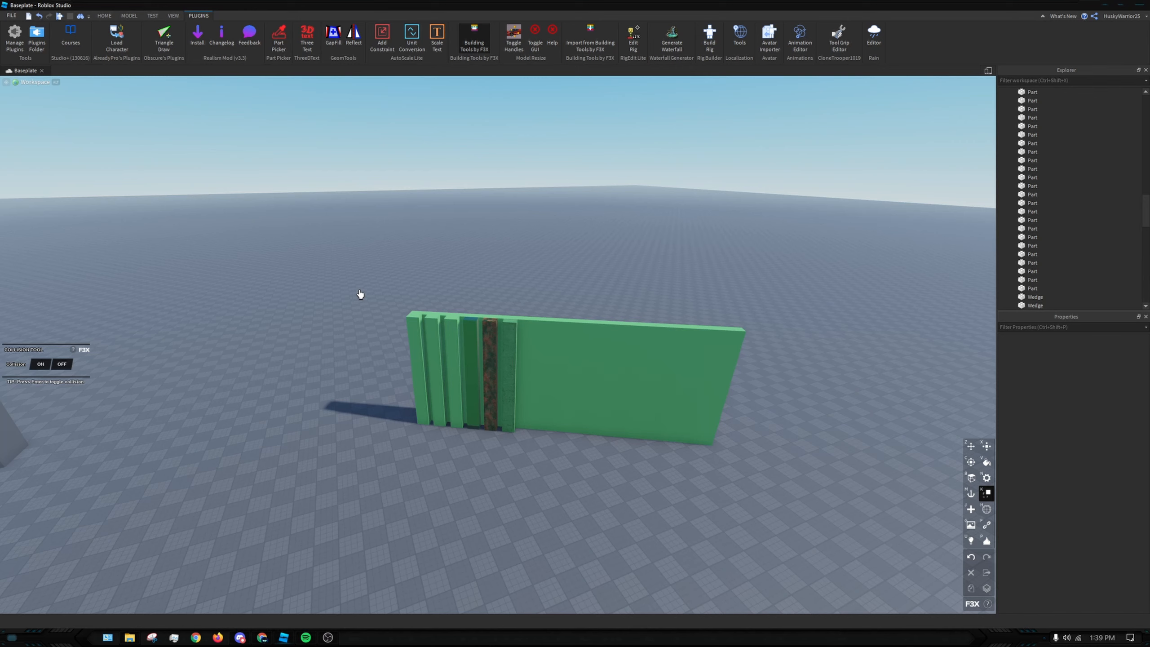
click(619, 392)
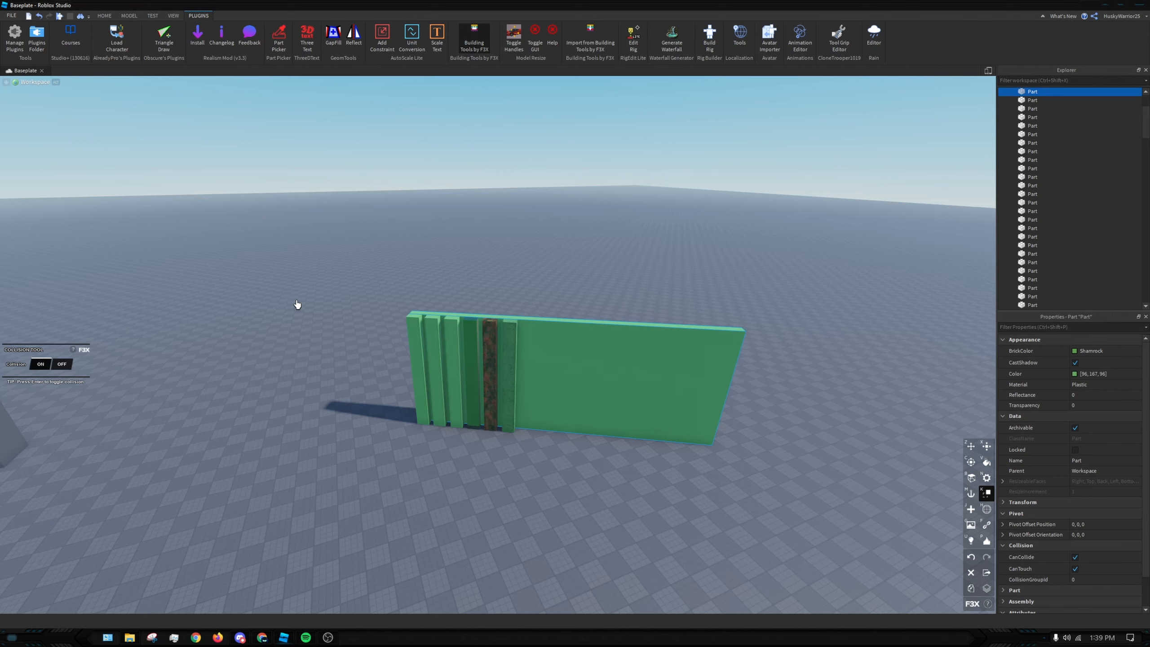
key(Return)
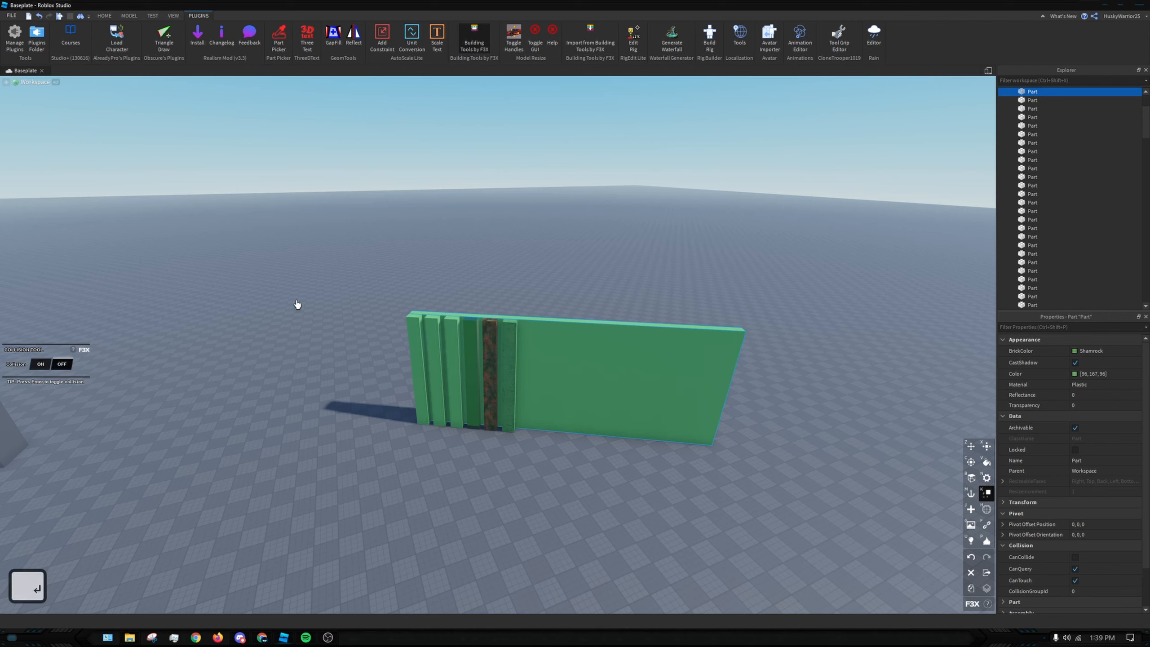
Start a play test and bring the character over to the slats on the green wall
click(60, 16)
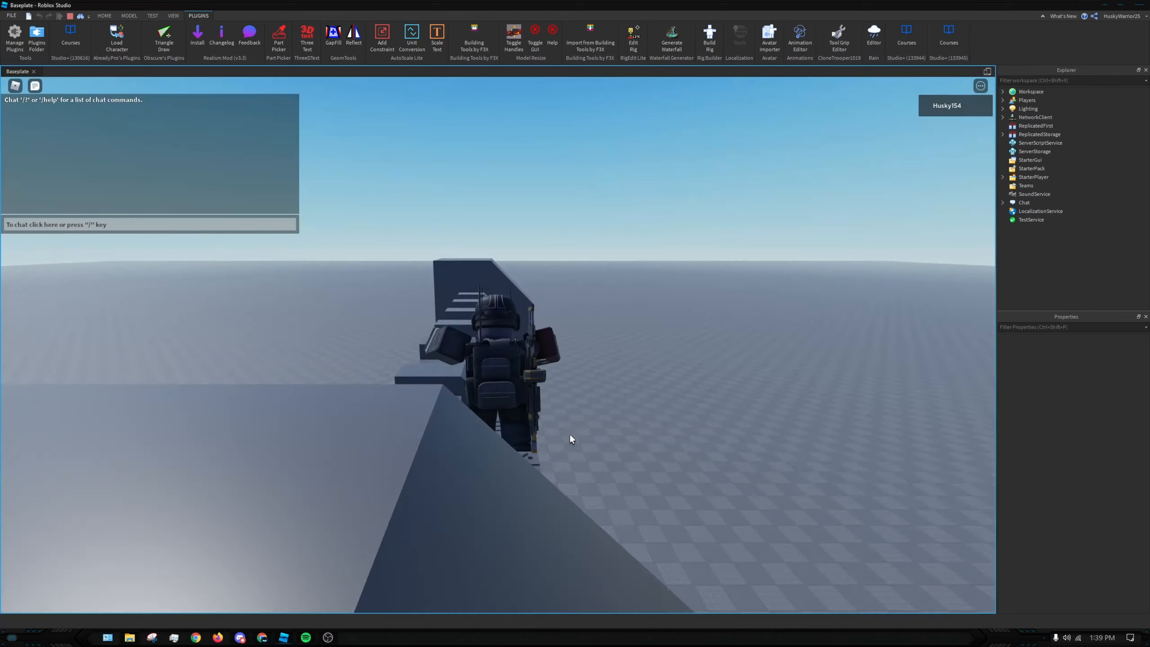
key(space)
key(w)
key(d)
key(space)
right_drag(570, 434, 662, 336)
key(d)
scroll(603, 327, down, 4)
scroll(660, 335, down, 2)
key(w)
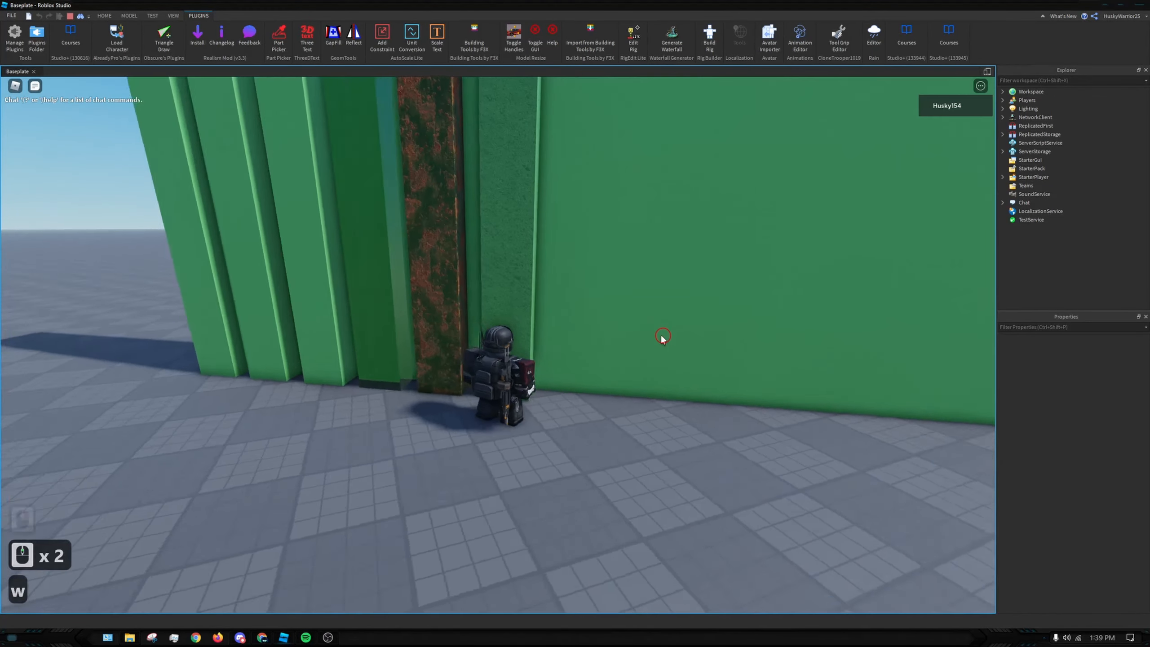
Walk and jump the character against the slats and the plain wall to test their collision, and end the play test
key(s)
key(w)
key(a)
key(s)
key(w)
key(d)
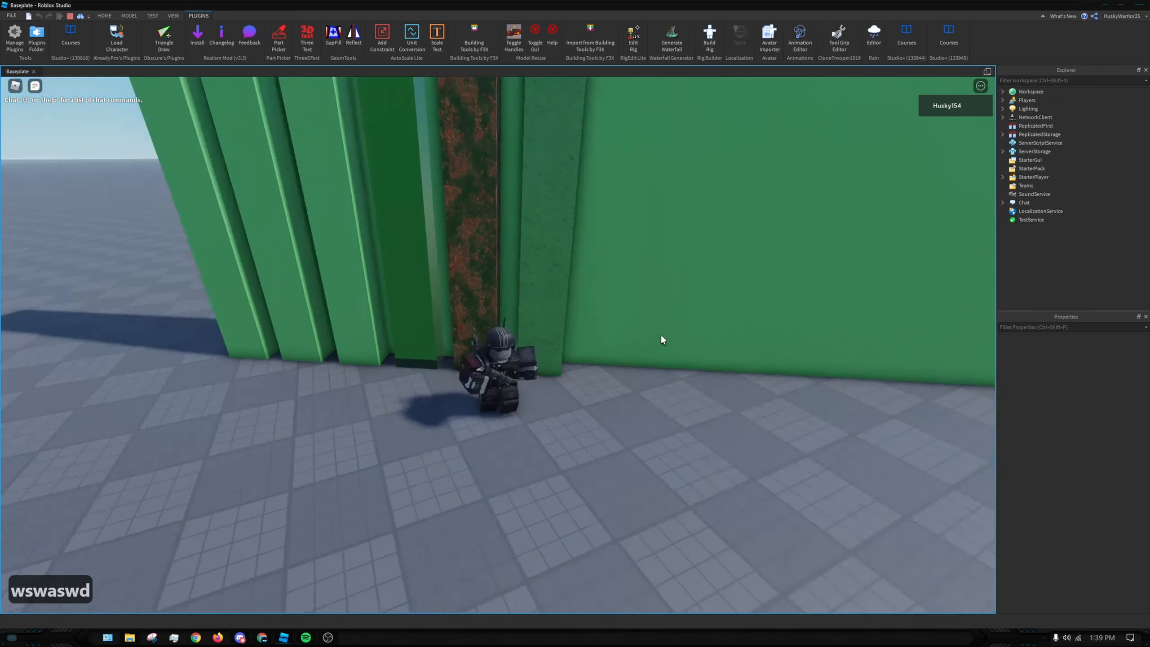
key(w)
key(d)
key(a)
key(d)
key(a)
key(d)
right_drag(662, 337, 630, 338)
key(w)
key(d)
key(a)
key(w)
key(d)
key(d)
key(a)
key(d)
key(space)
key(a)
key(d)
key(space)
key(d)
key(w)
key(d)
key(w)
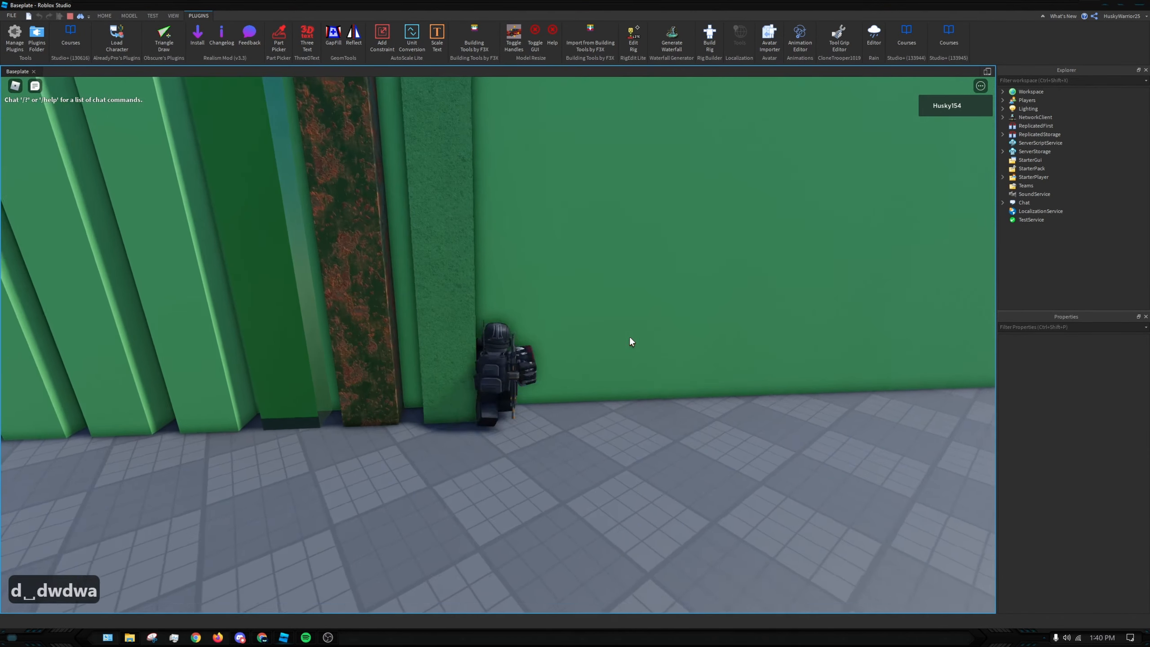
key(a)
key(s)
key(d)
key(a)
key(d)
key(w)
key(d)
key(d)
key(d)
key(d)
key(d)
key(d)
key(s)
right_drag(631, 342, 628, 338)
key(w)
key(a)
key(s)
key(a)
key(w)
key(w)
key(d)
key(space)
key(s)
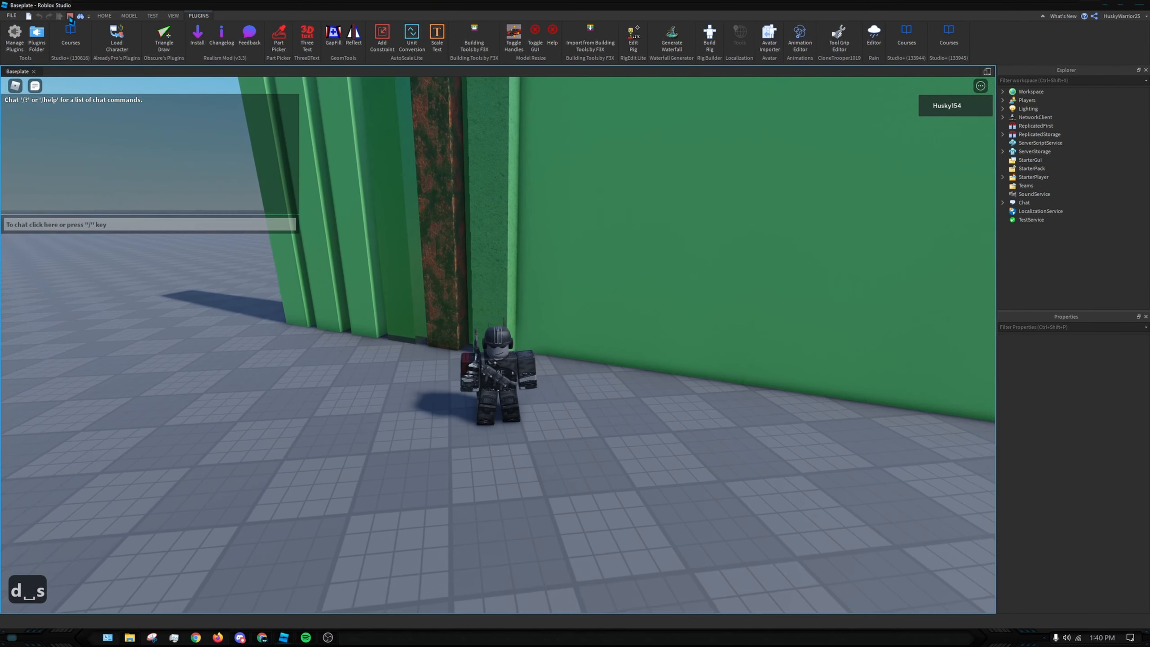
click(579, 455)
key(shift+F5)
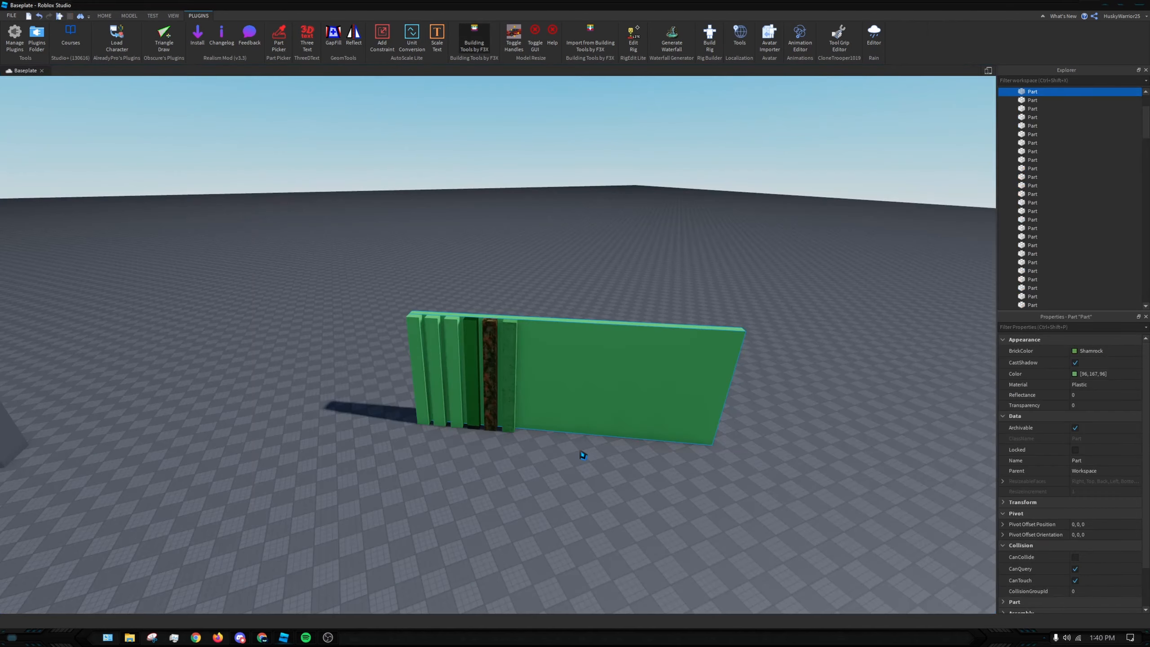
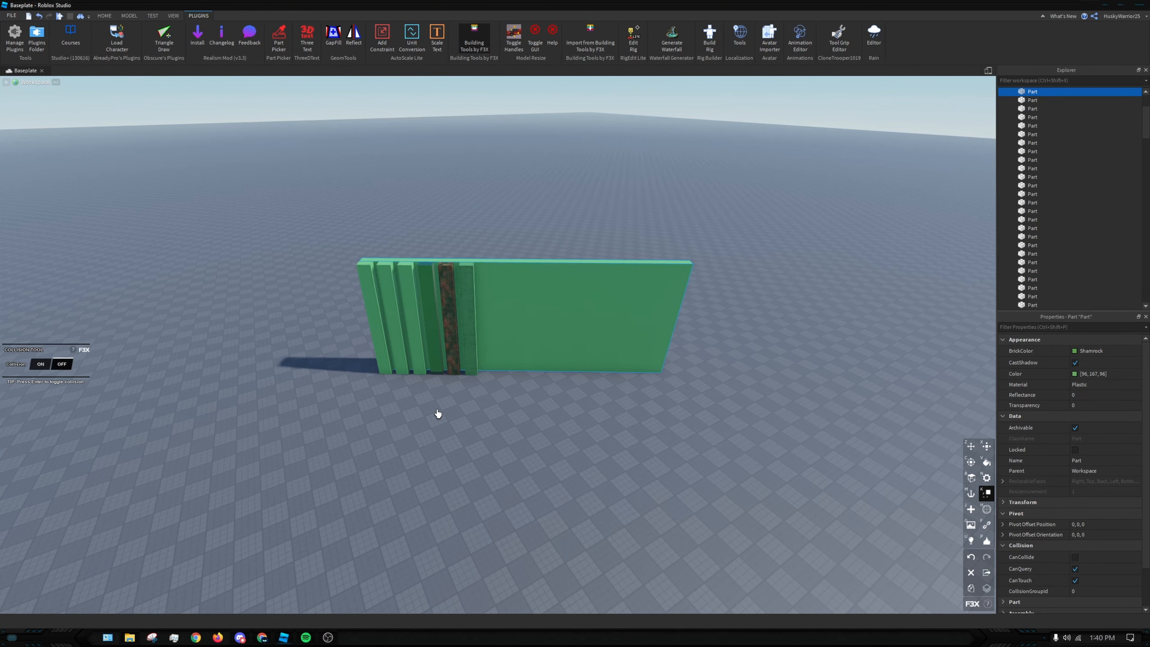
Add a mesh to the large plain green wall with the Mesh tool and look through the mesh types
key(h)
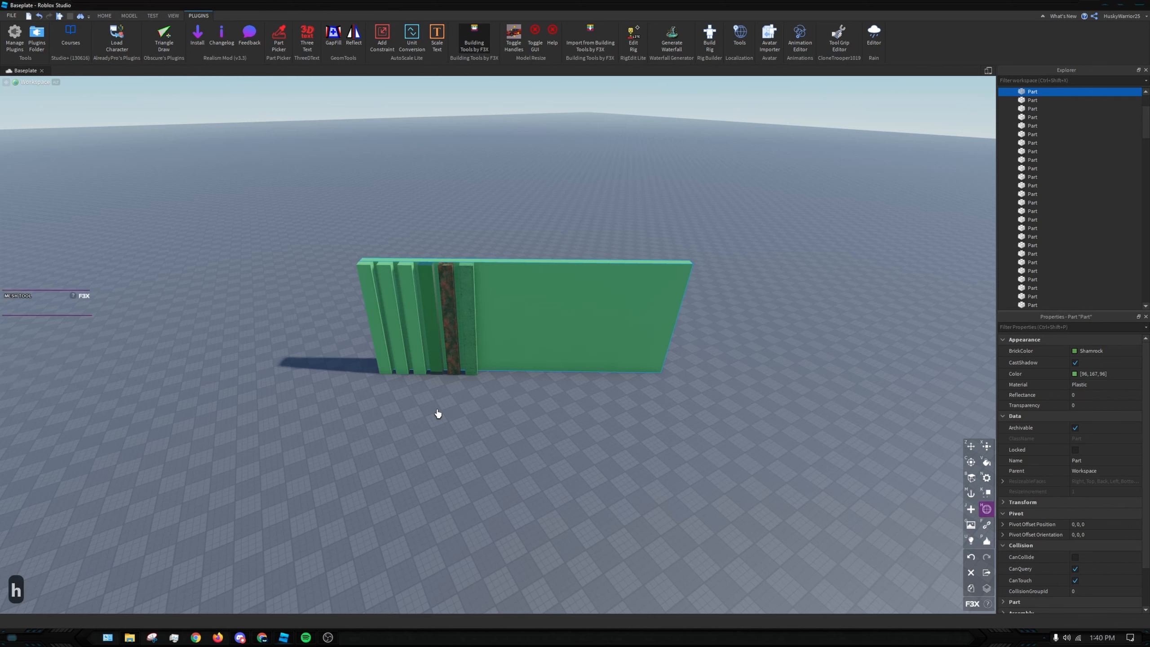
click(59, 309)
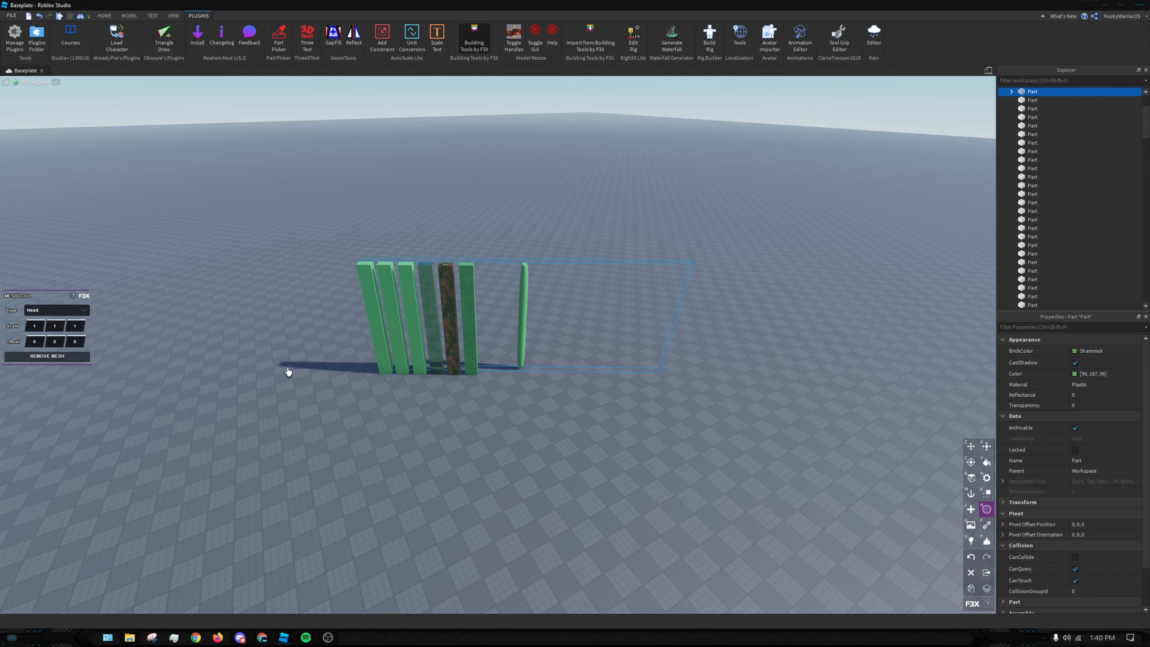
click(71, 310)
click(65, 311)
Search the insertable objects for "mesh" and insert a MeshPart into the large green wall part
click(105, 16)
click(462, 200)
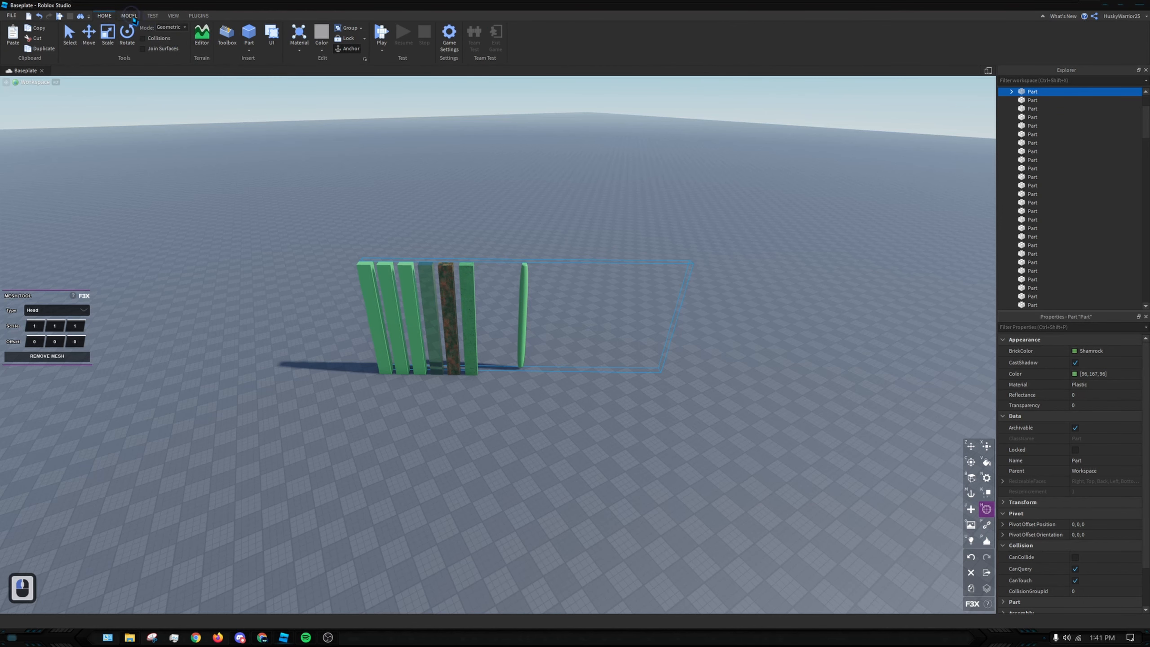
click(129, 15)
click(399, 71)
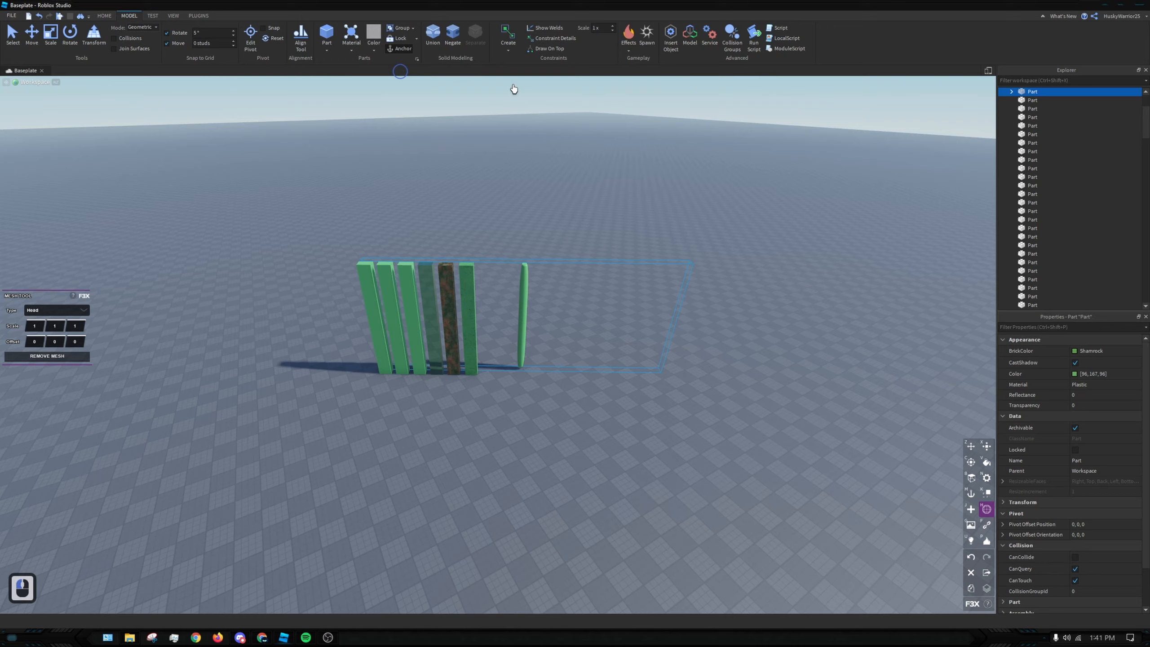
click(670, 36)
click(91, 81)
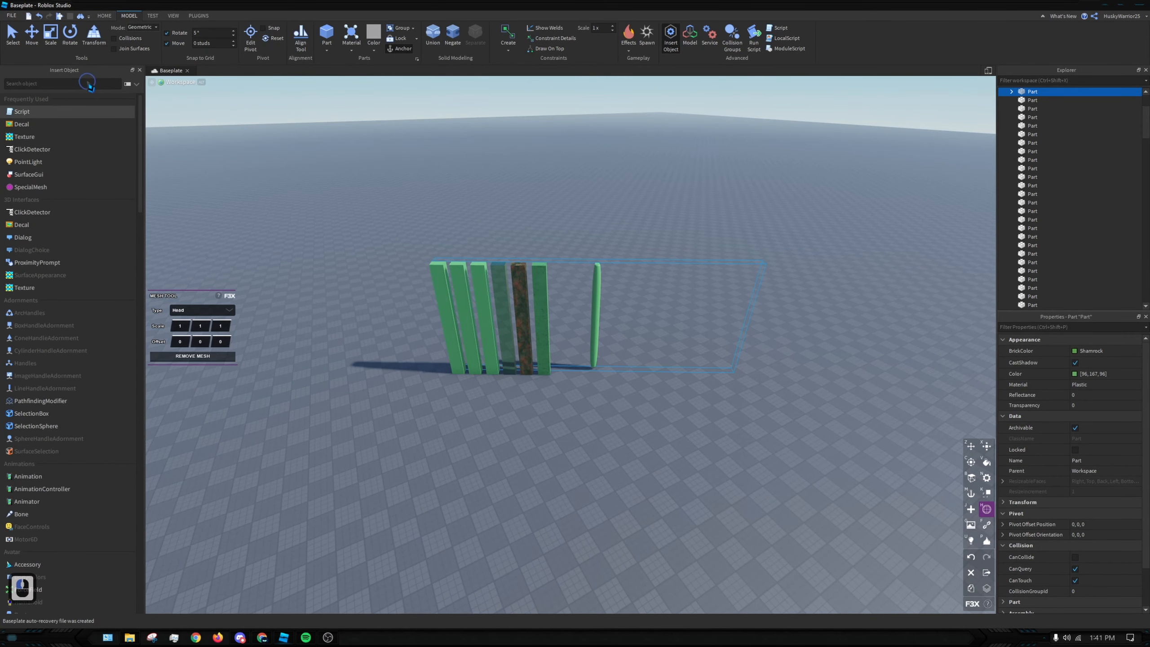
text(mesh)
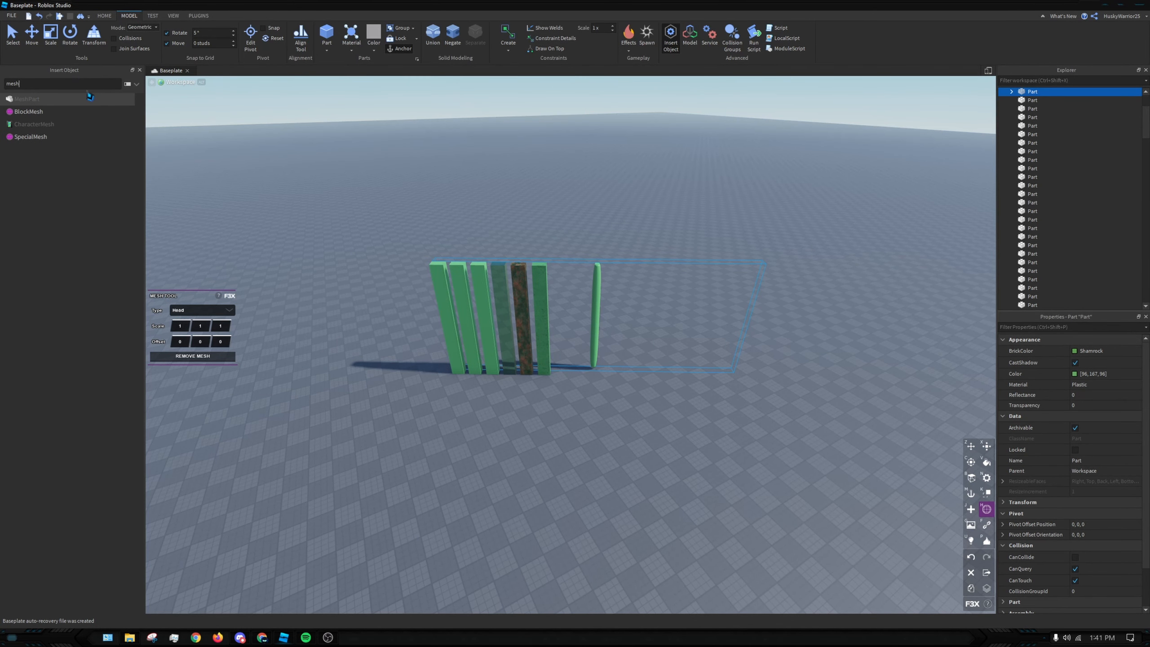
double_click(31, 136)
click(139, 69)
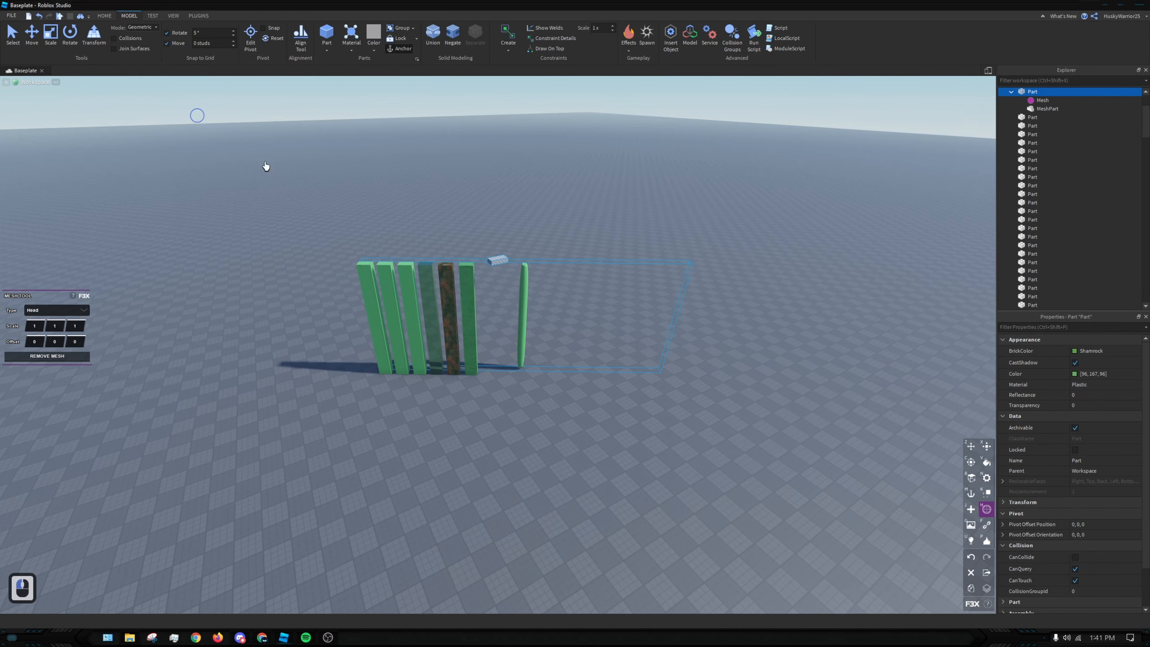
Select the inserted grey mesh part and try moving it with the Move tool
click(263, 505)
click(495, 261)
click(495, 262)
key(z)
drag(495, 262, 569, 286)
Undo the changes to the mesh part and its insertion, and clear the selection
key(ctrl+z)
click(497, 265)
key(ctrl+z)
key(ctrl+z)
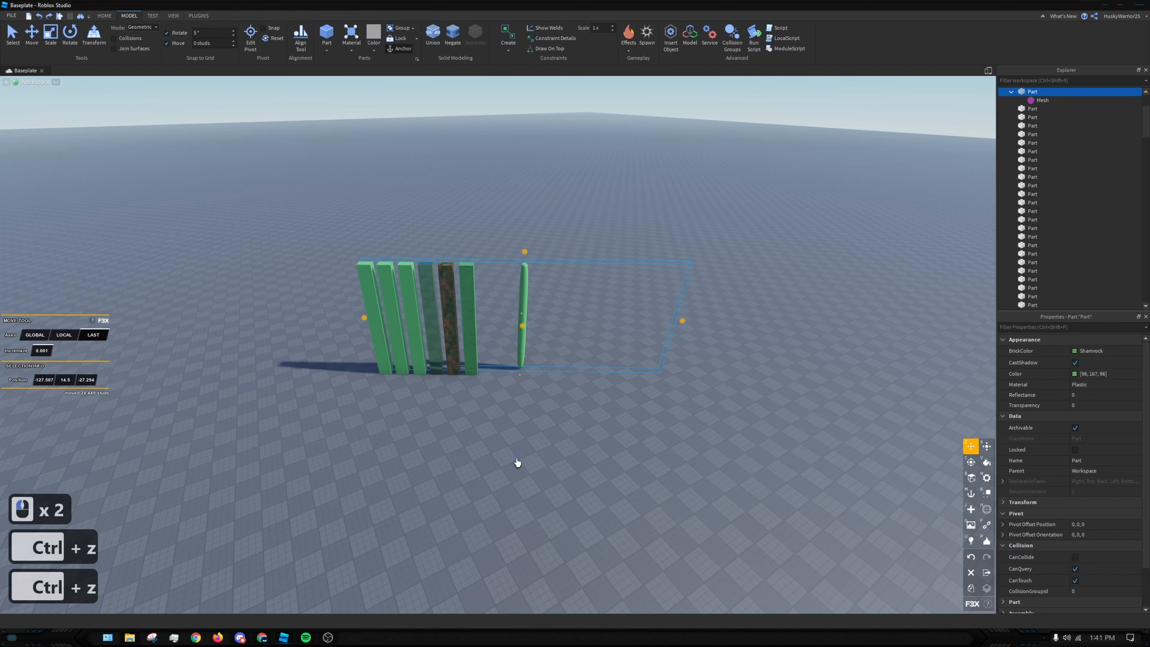
double_click(518, 465)
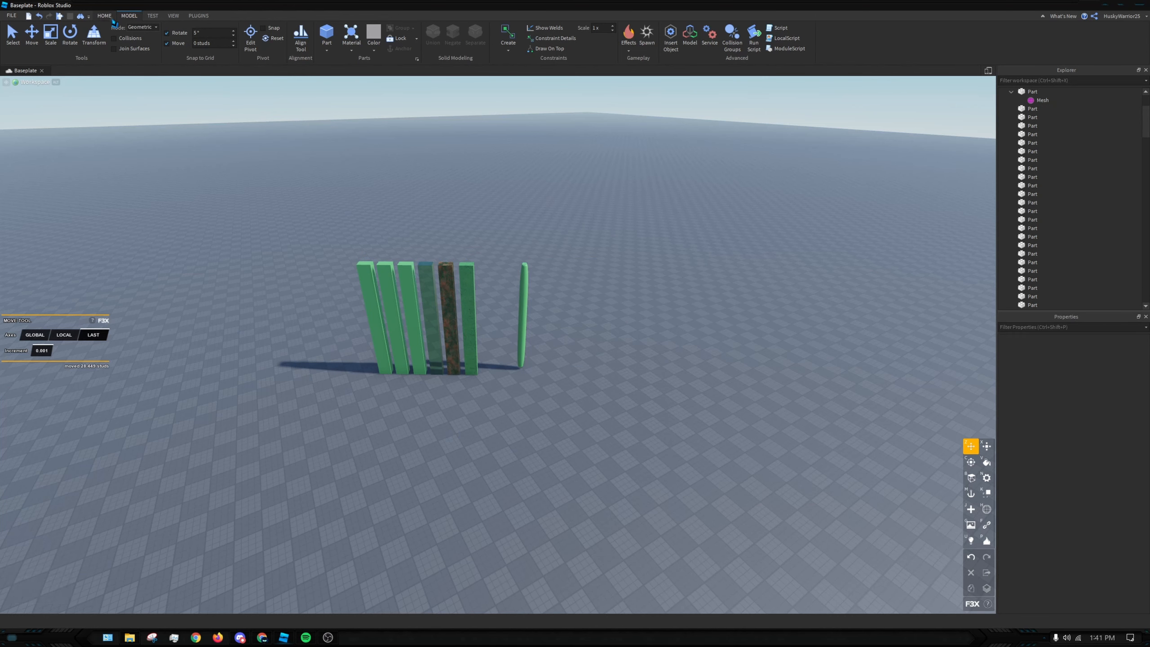
Move the small grey mesh part onto the open floor in front of the green pillars
click(202, 15)
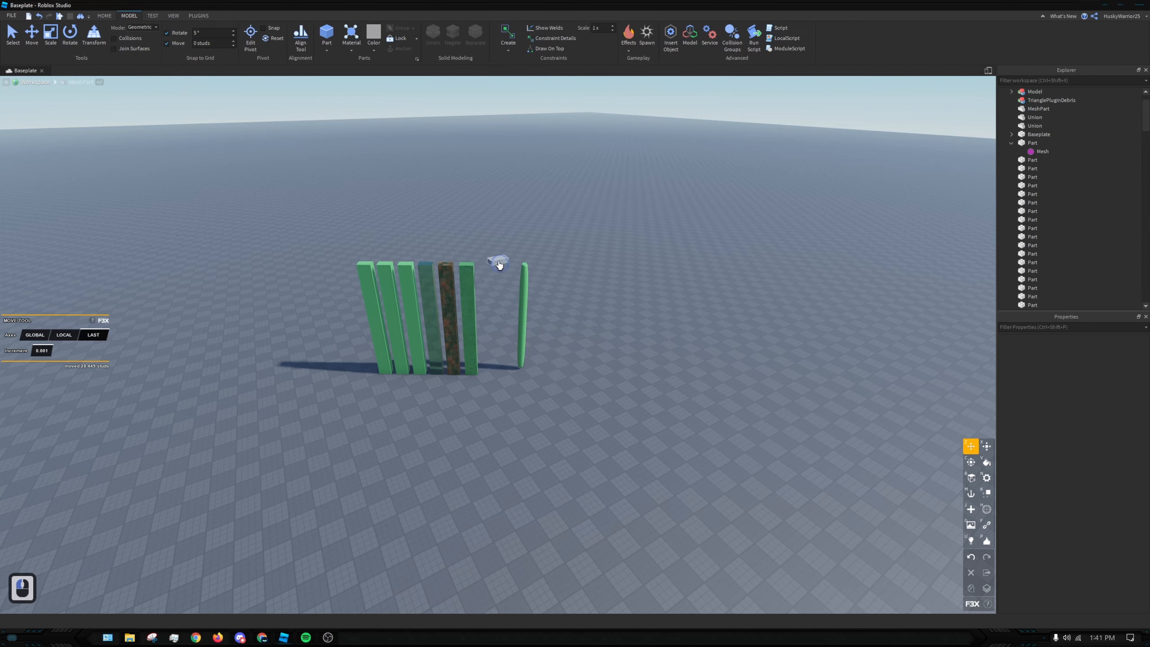
drag(501, 264, 257, 495)
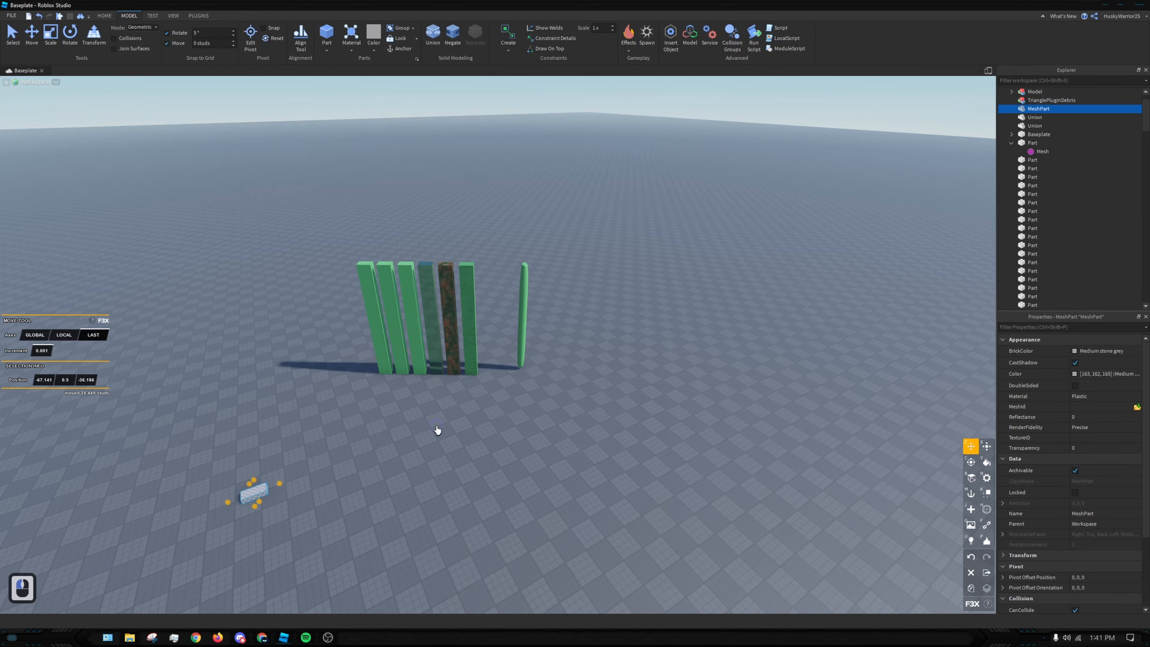
Select the green part that has a mesh, try the Cylinder mesh type, and set its type to File with the Mesh tool
click(477, 315)
click(499, 321)
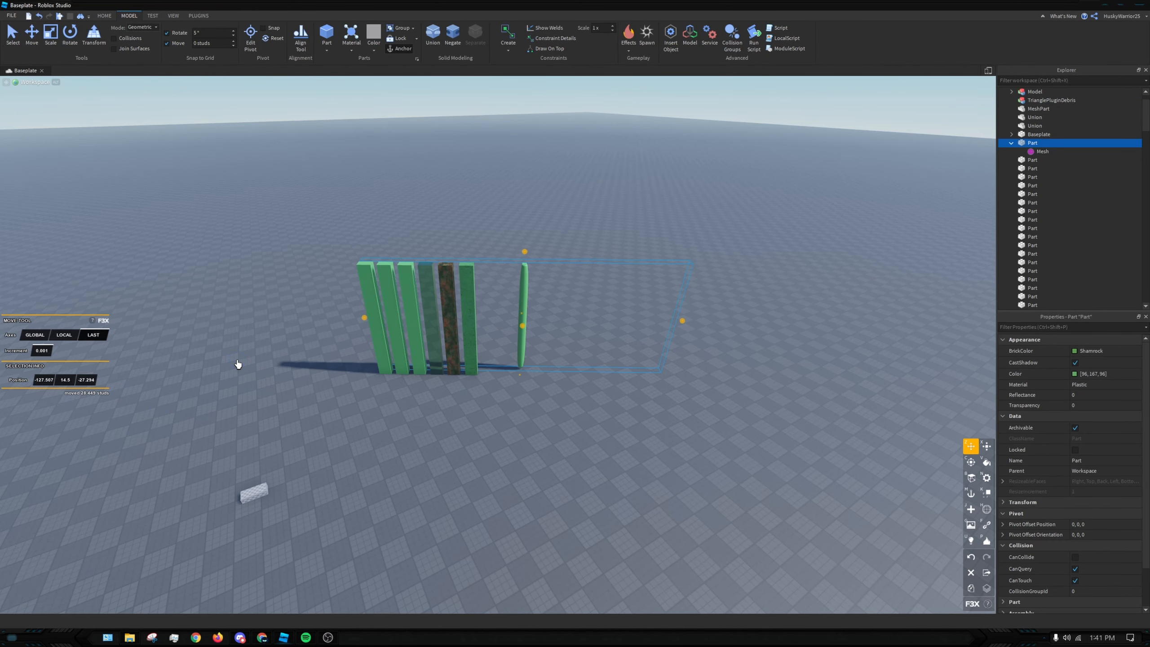
key(h)
click(59, 311)
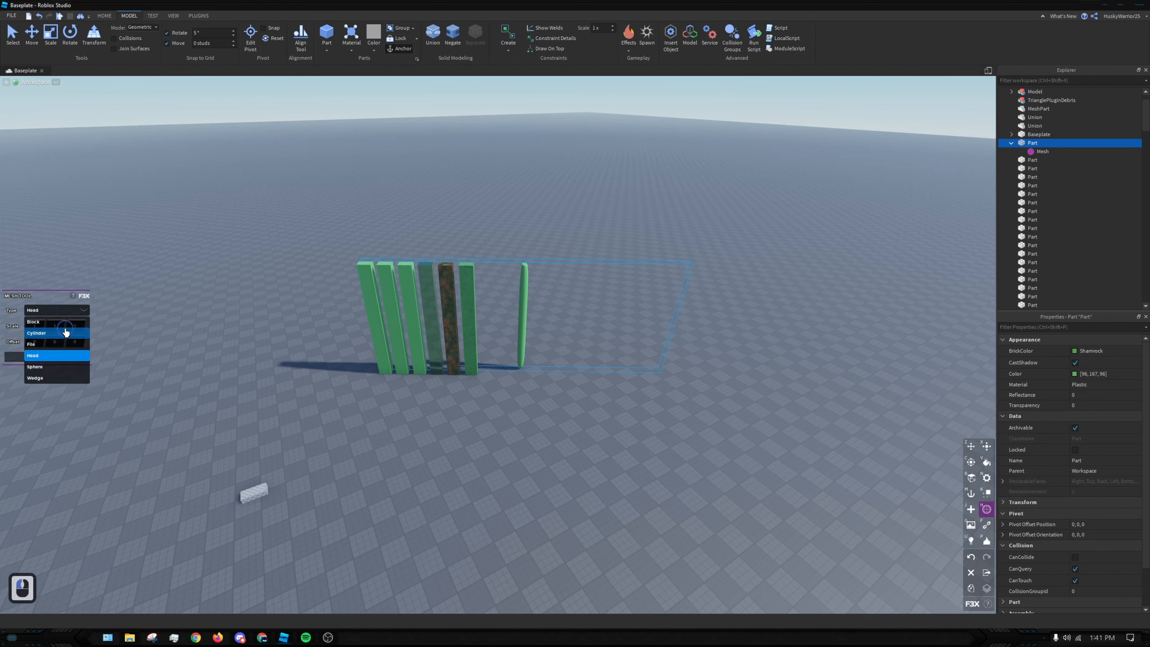
click(74, 316)
click(74, 313)
click(59, 333)
click(72, 311)
click(62, 345)
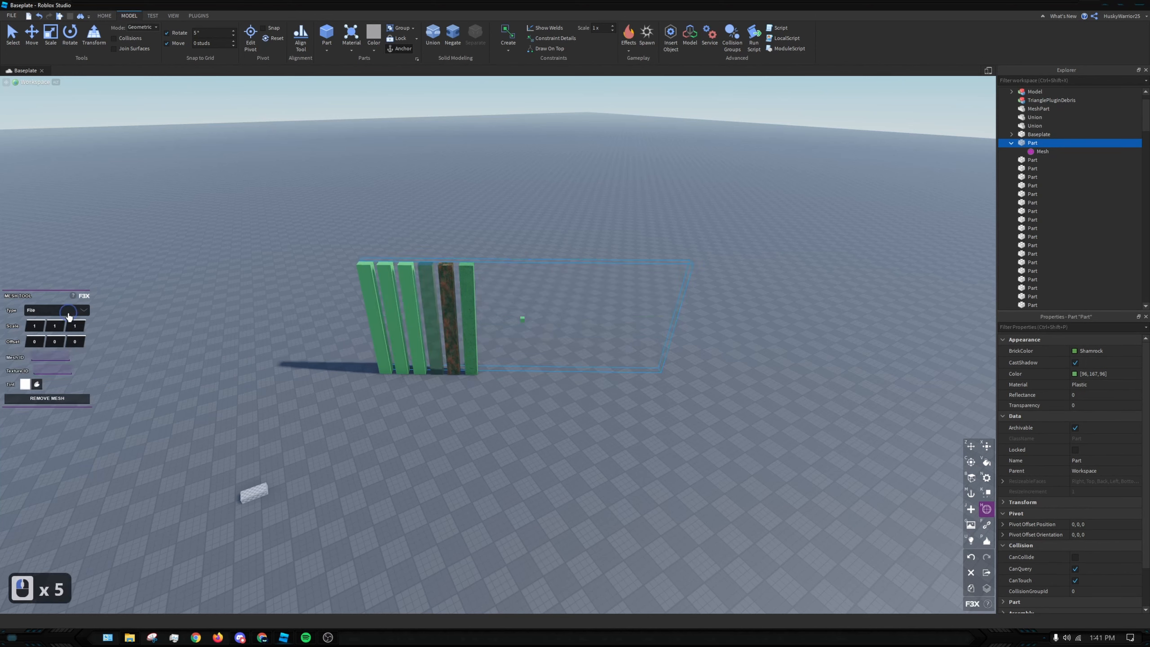
Try the Head, Sphere and Wedge mesh types on the green part and return its type to File
click(77, 313)
click(59, 357)
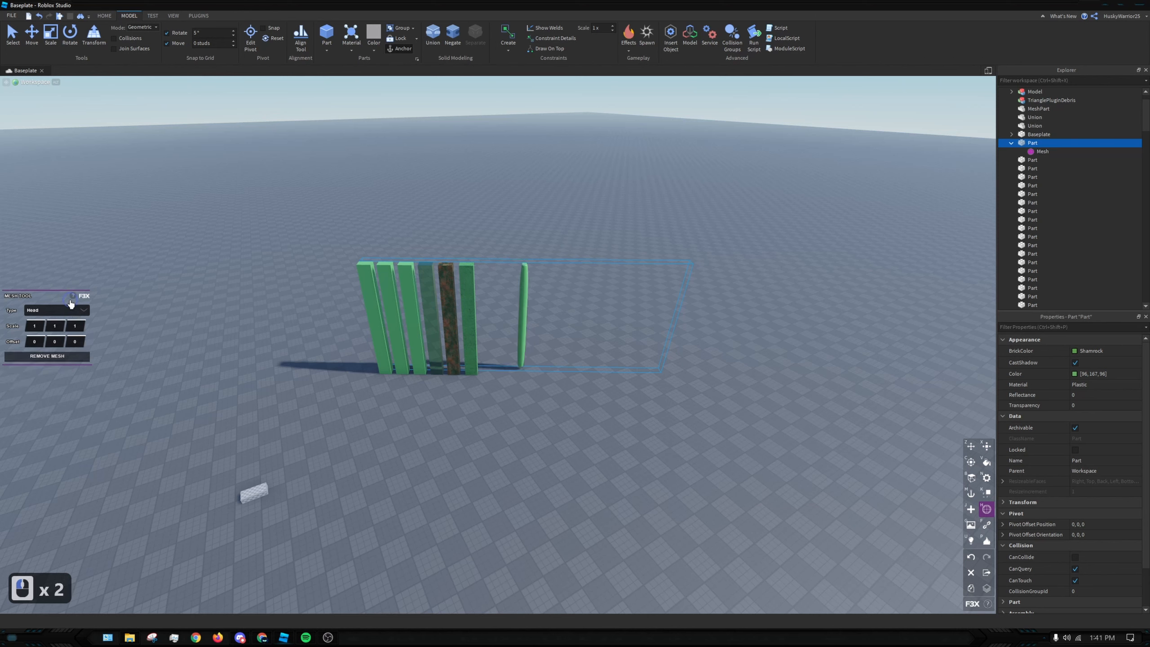
click(71, 310)
click(59, 368)
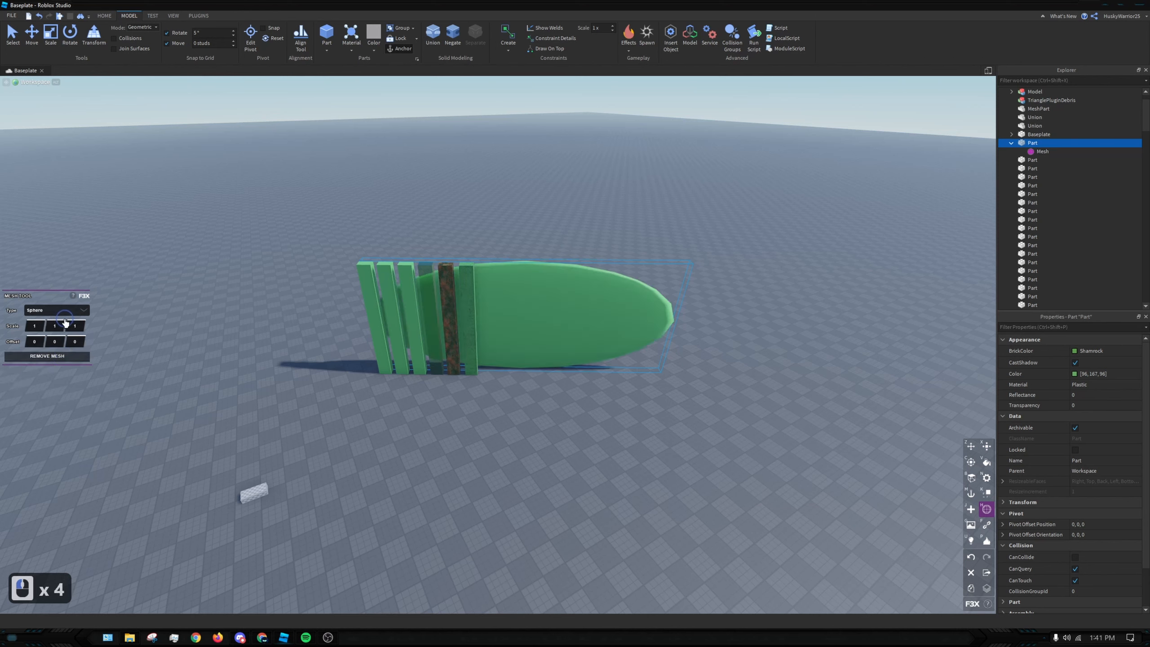
click(64, 312)
click(61, 382)
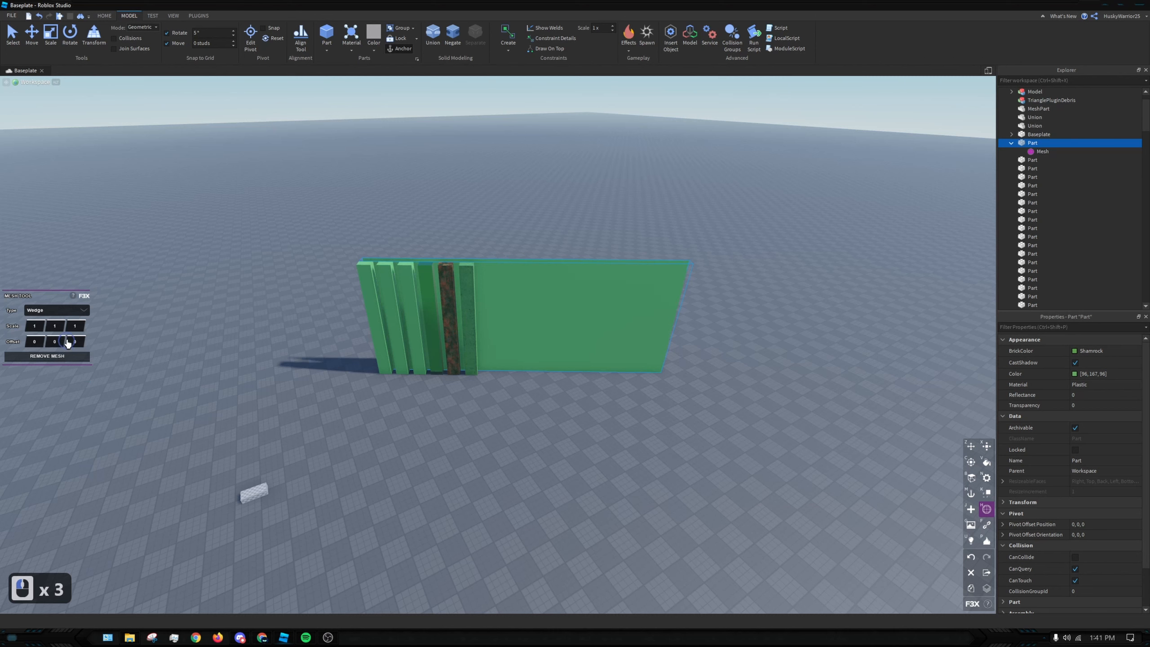
click(68, 310)
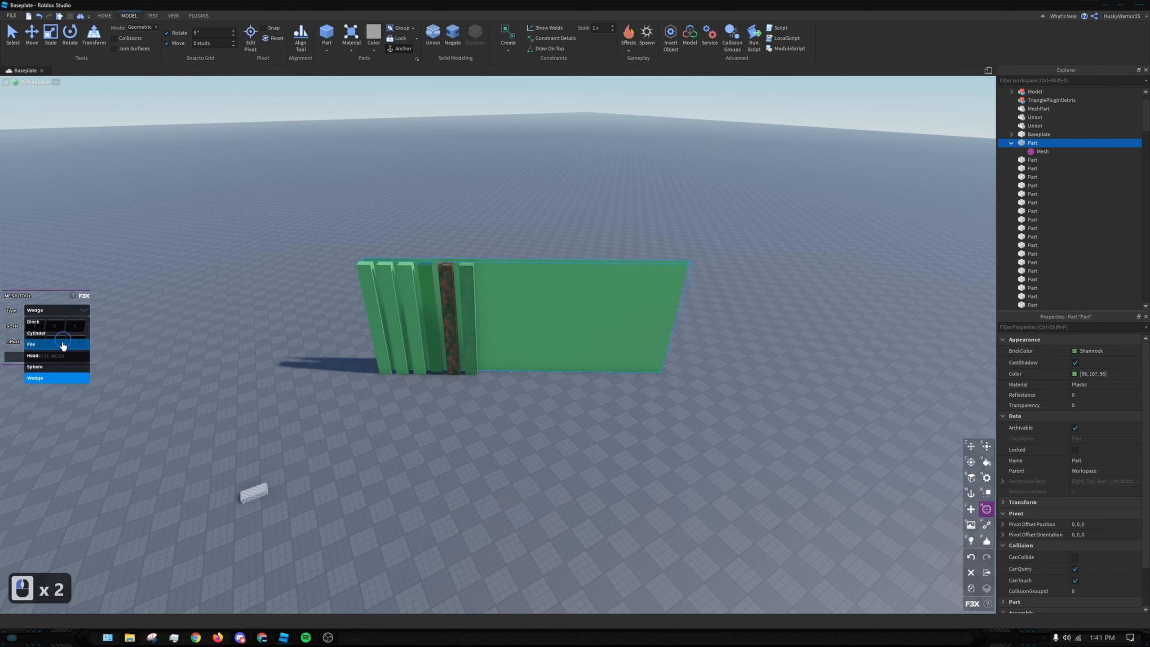
click(63, 345)
Select all parts of the large grey wall build and export the selection to the Desktop as an OBJ file named Wall
click(262, 495)
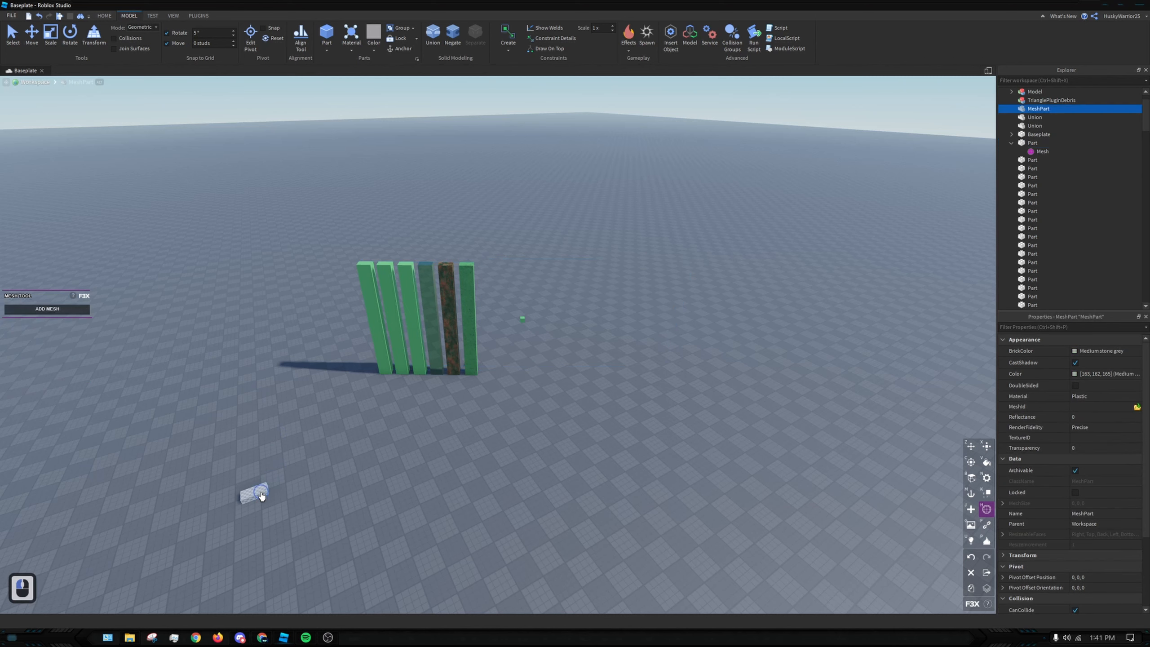
right_drag(532, 405, 532, 405)
drag(353, 161, 782, 397)
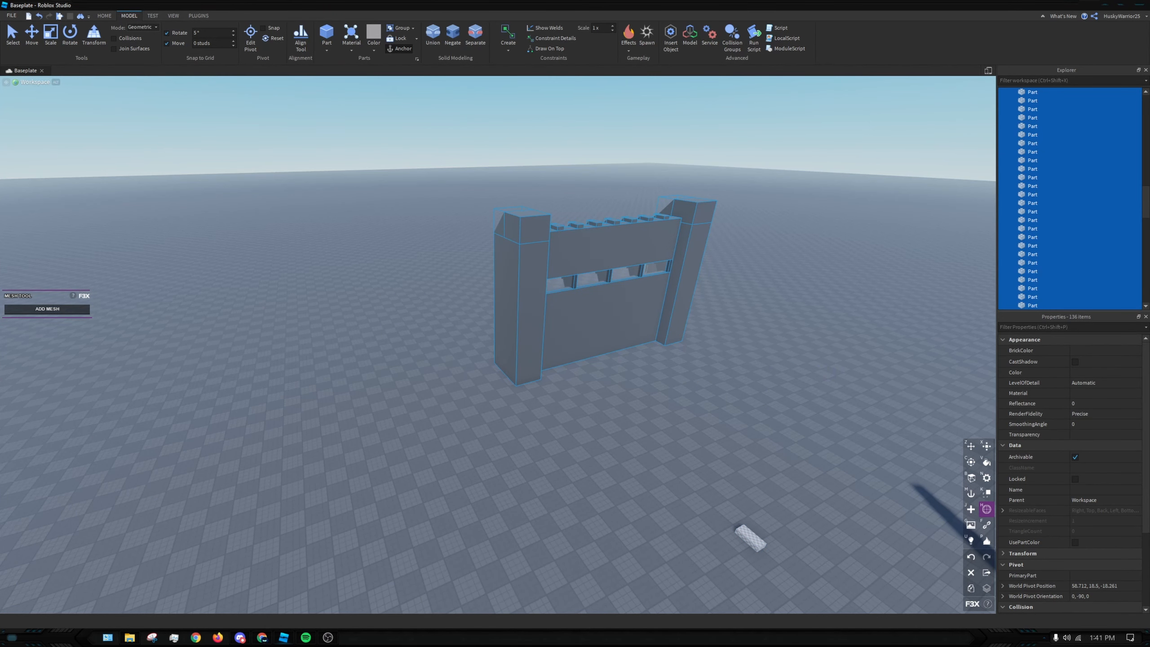
right_click(1037, 196)
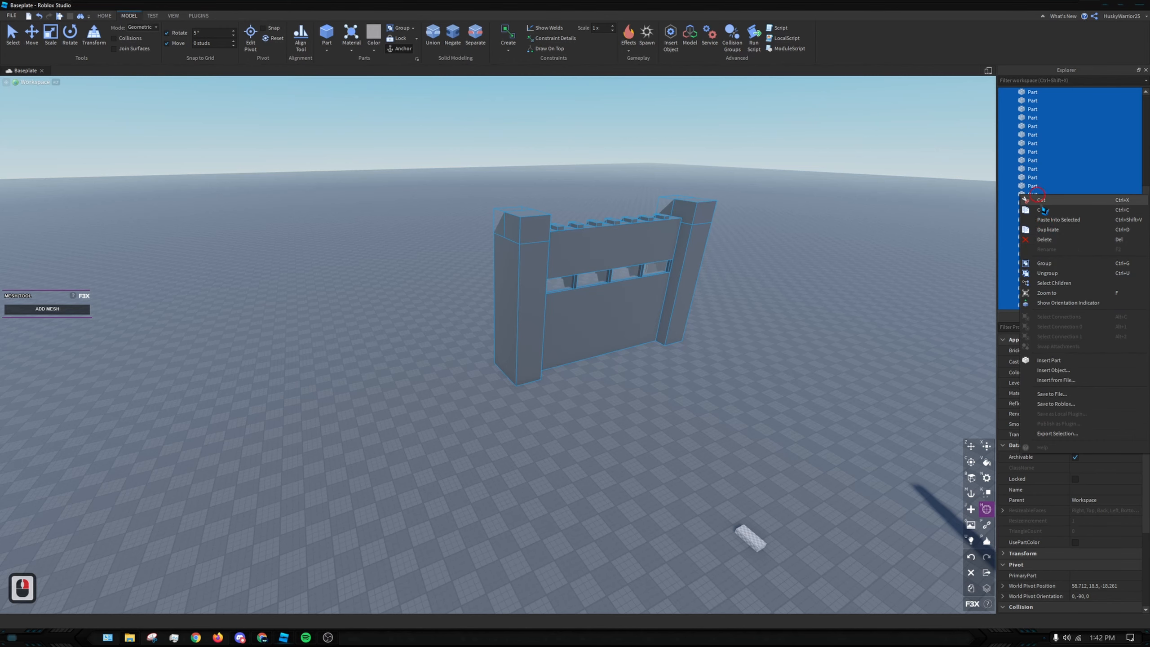
click(1046, 431)
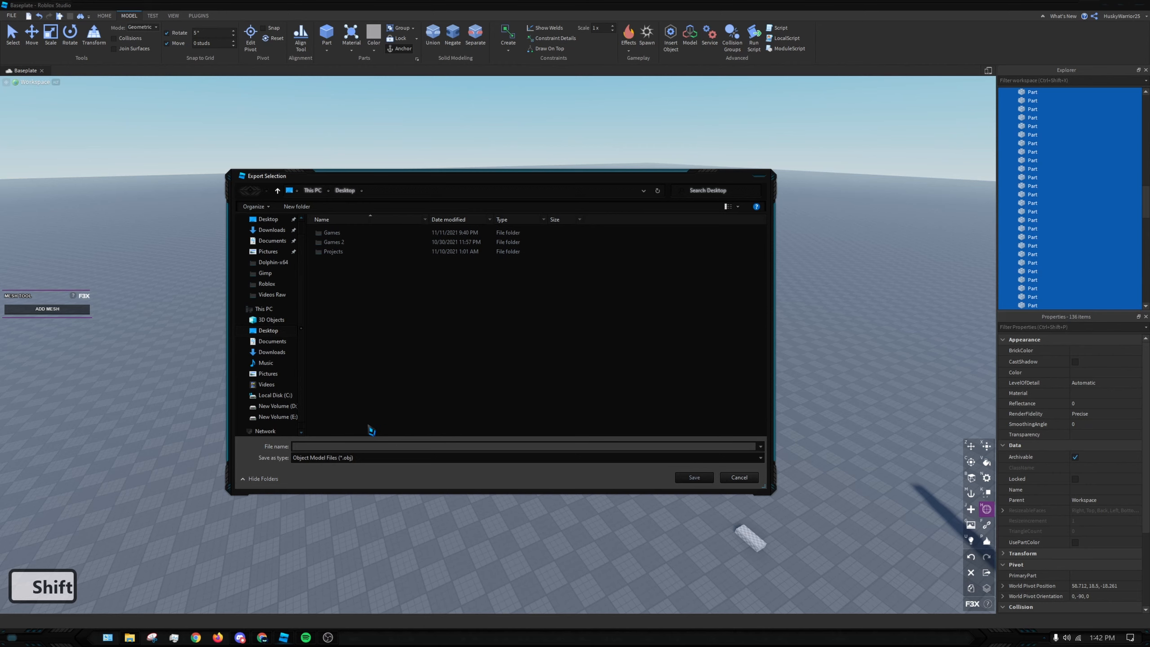
text(Wall)
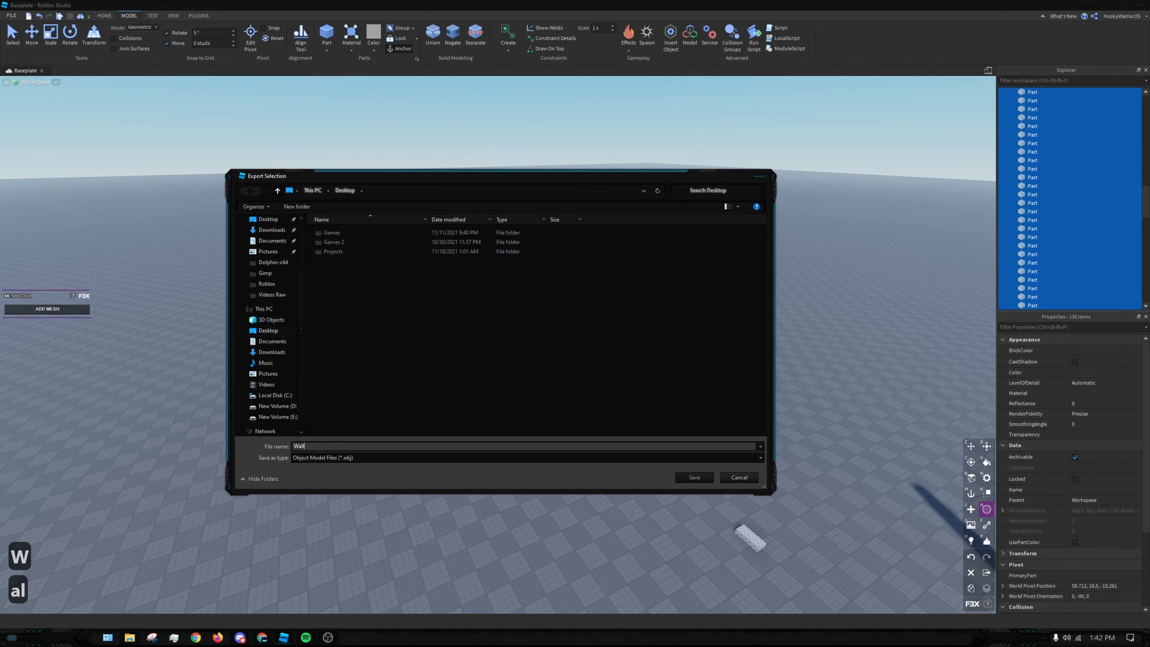
click(694, 477)
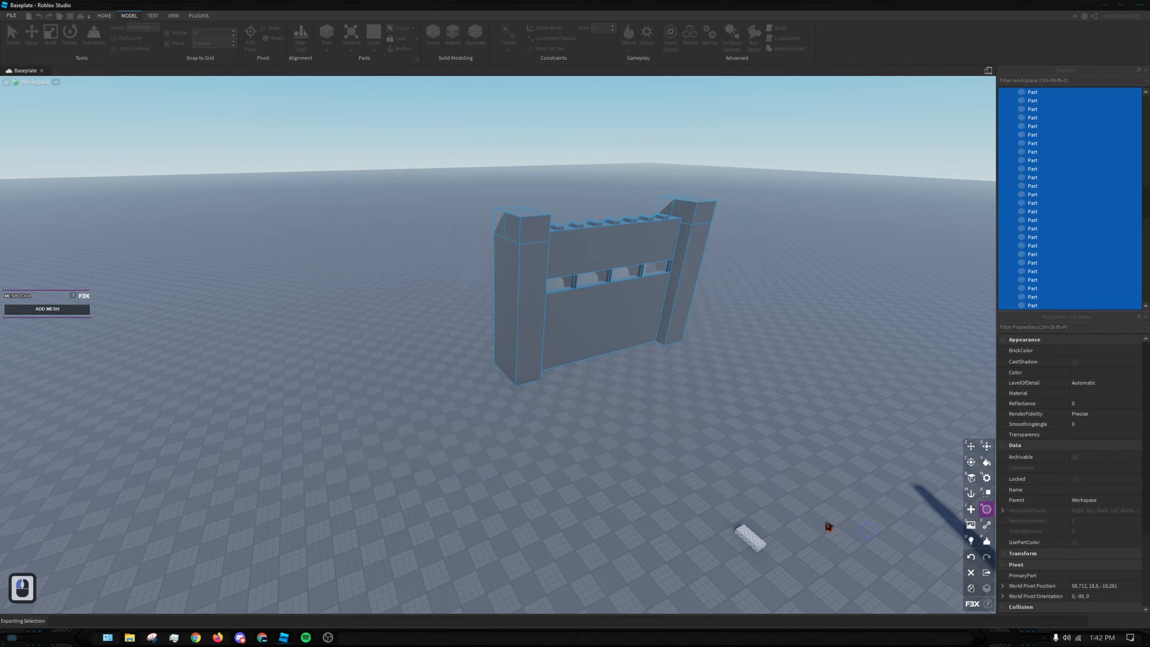
Load the Wall file as the small grey mesh part's mesh, declining both the resize and the move to the stored location
right_click(823, 484)
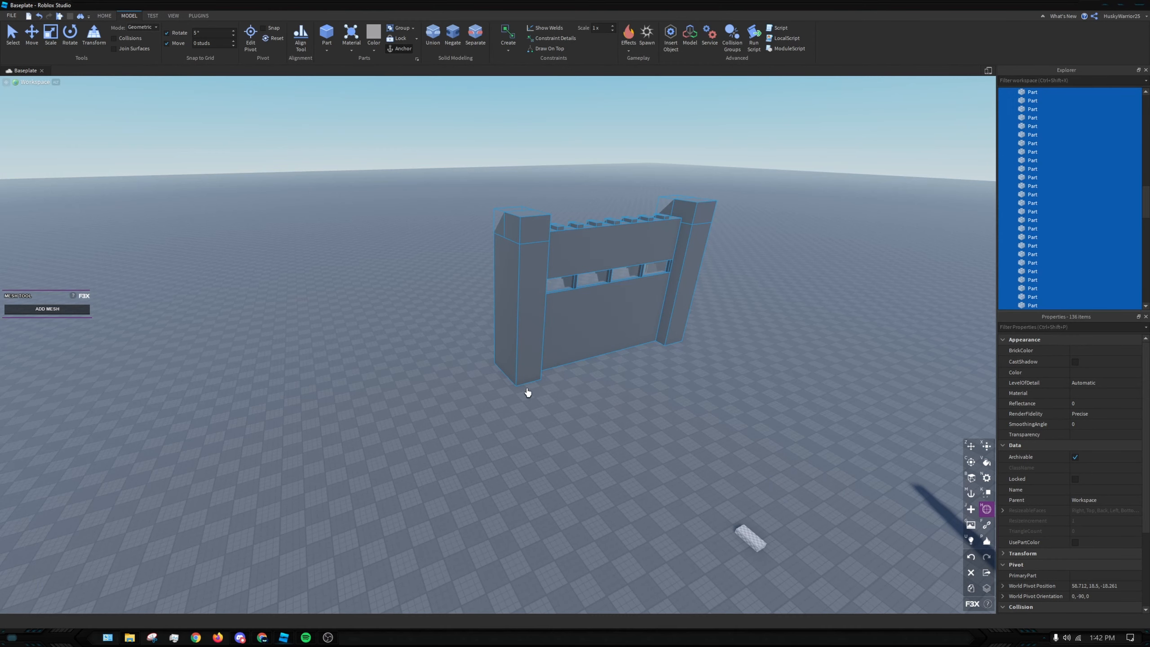
right_drag(527, 390, 693, 445)
click(605, 420)
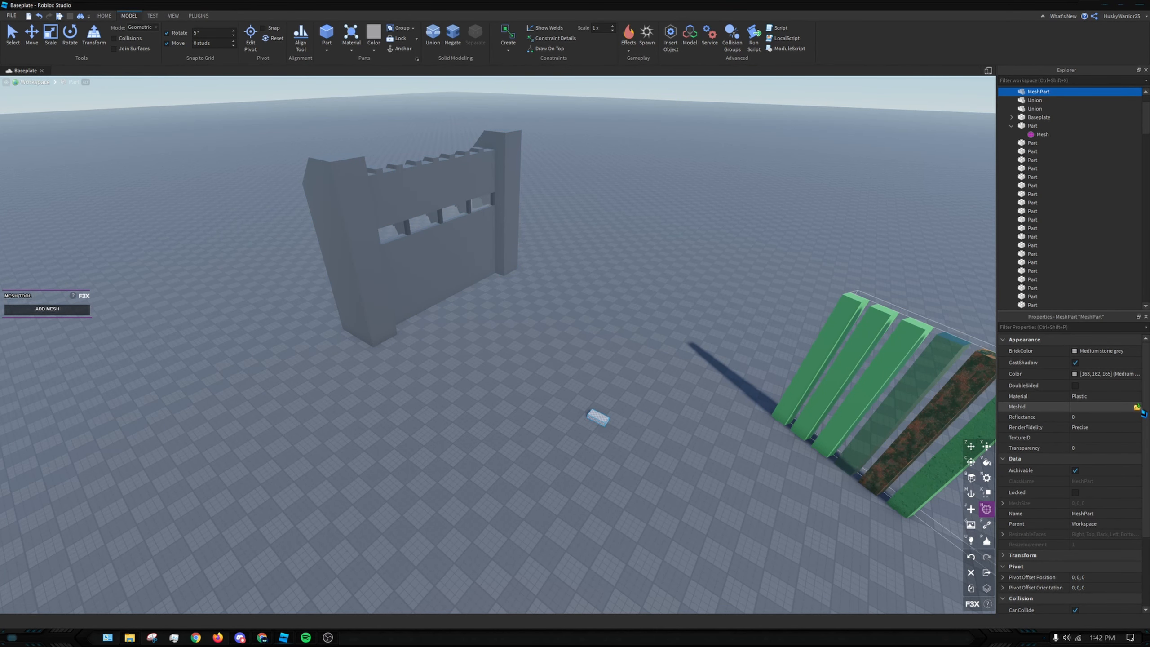
click(1137, 407)
click(368, 261)
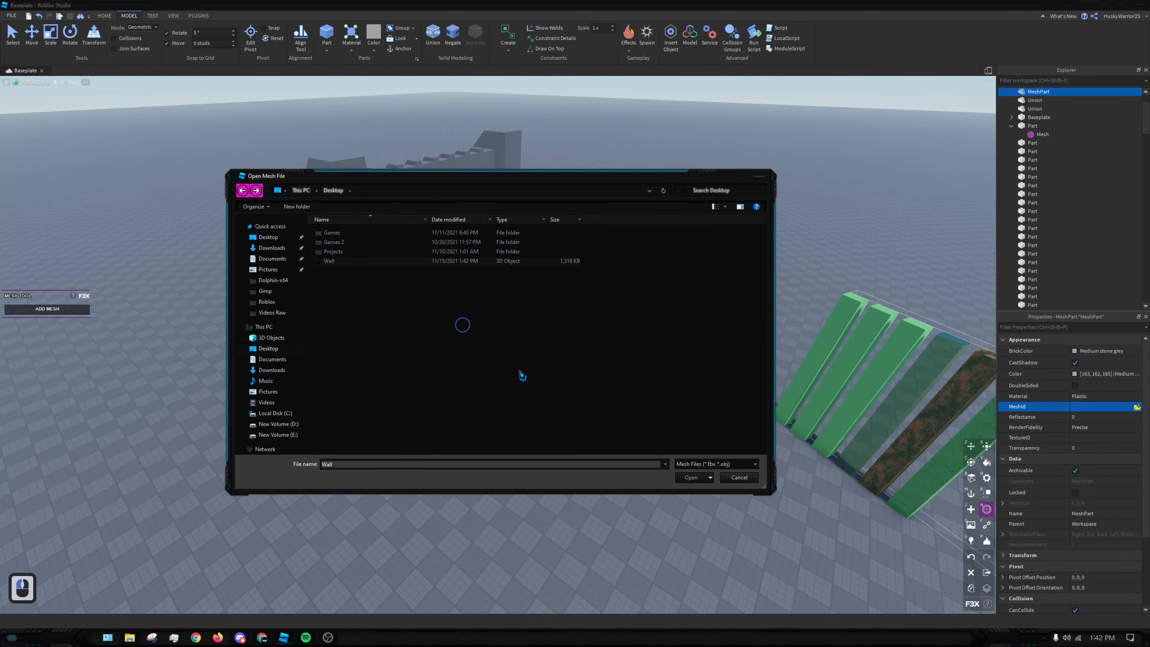
click(687, 477)
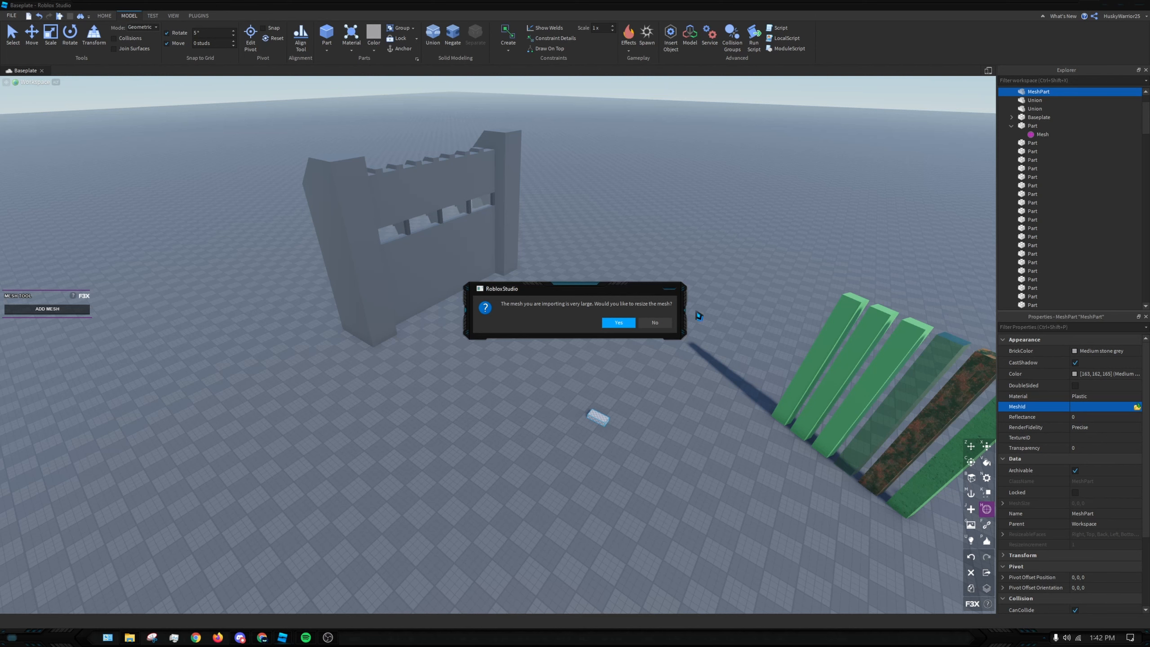
click(656, 323)
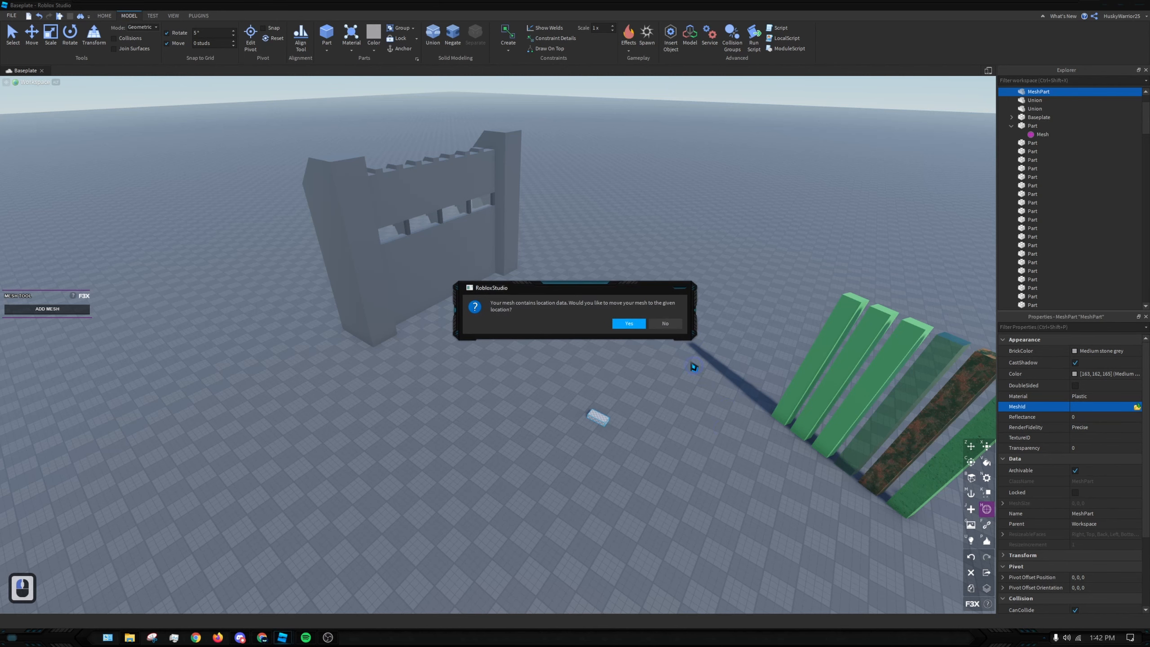
click(673, 326)
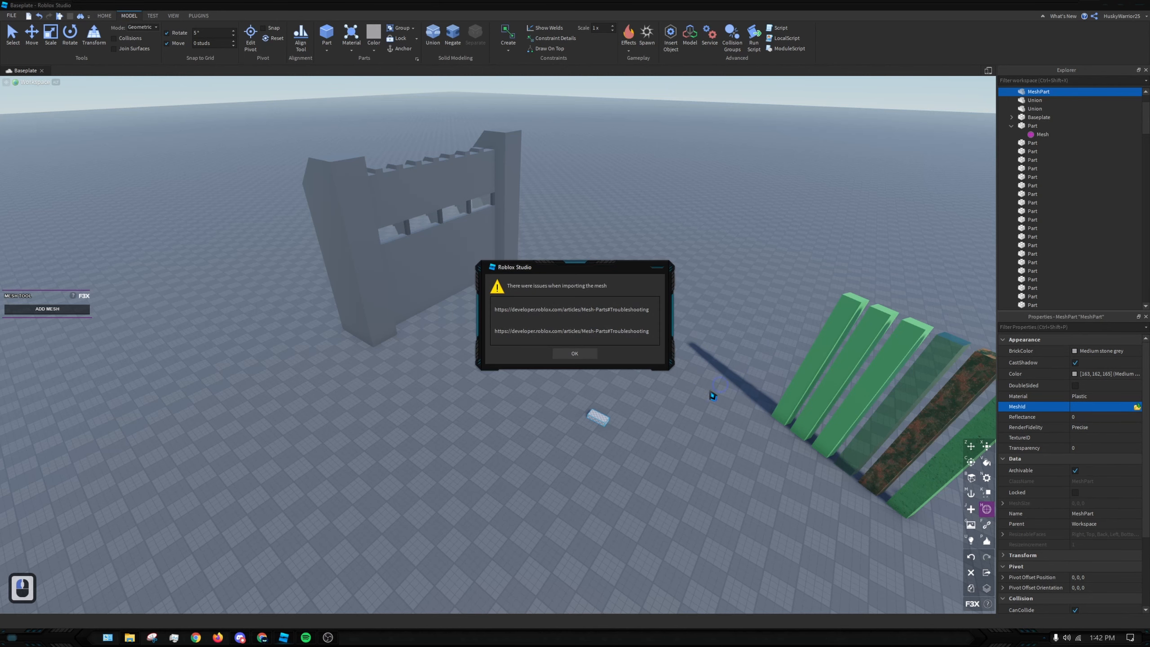
click(580, 357)
Examine the imported wall mesh up close and from a distance to check its detail and texture
right_click(519, 317)
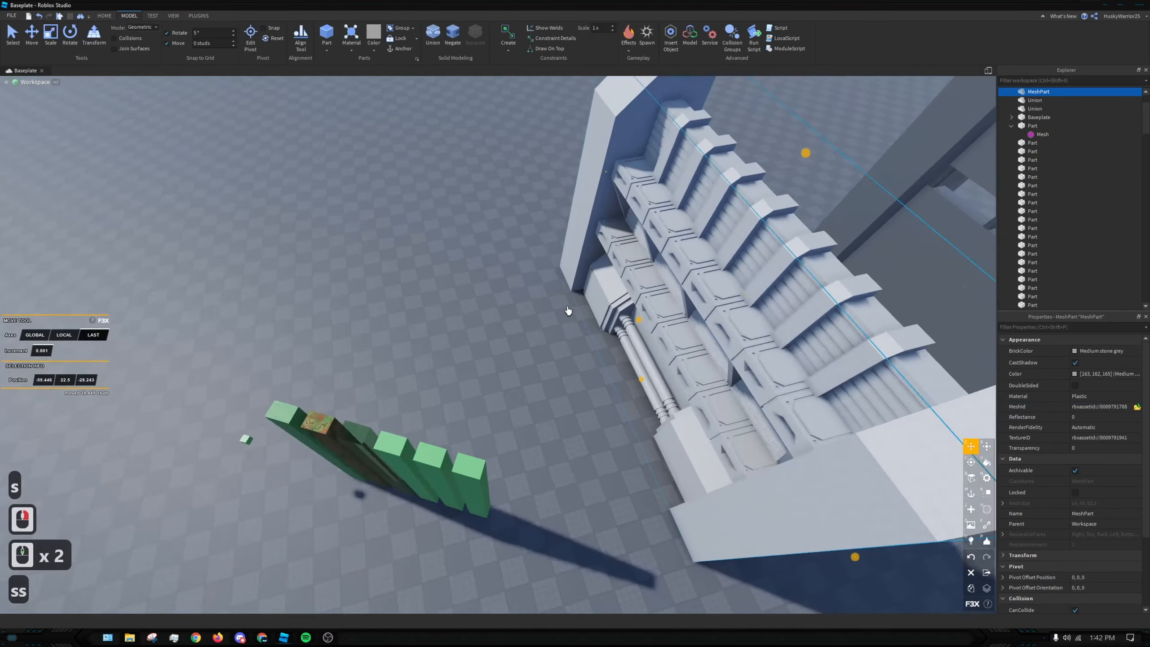
key(s)
right_drag(568, 311, 461, 322)
key(a)
key(w)
key(w)
key(a)
key(w)
key(d)
key(w)
key(d)
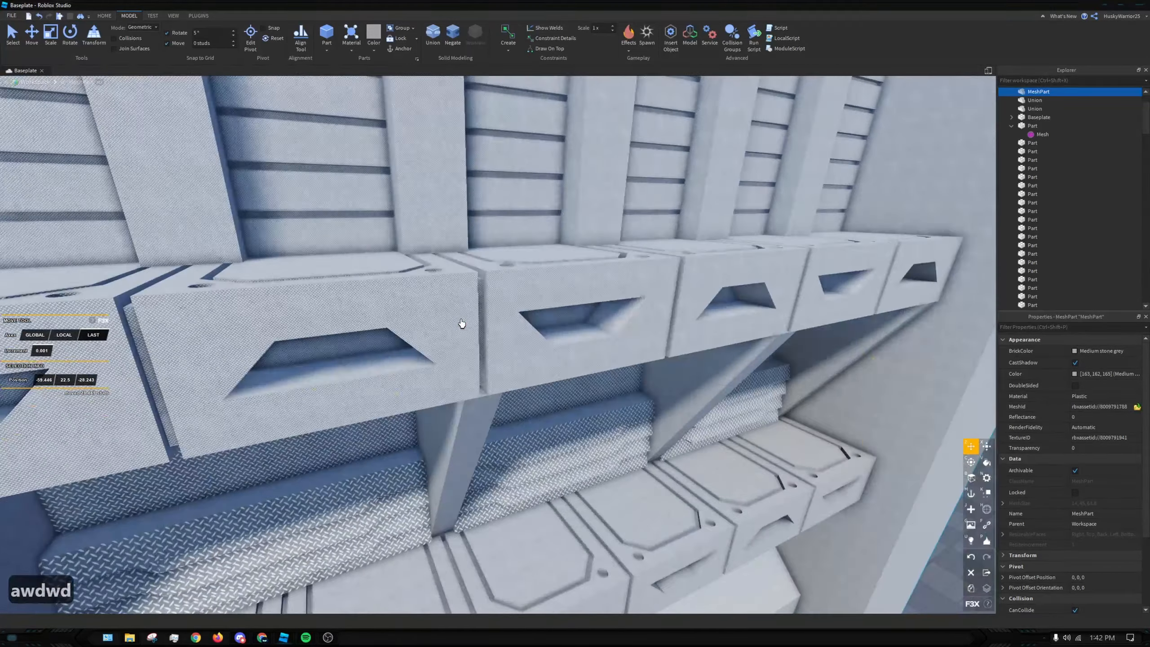
key(d)
key(d)
key(w)
right_drag(461, 322, 462, 325)
key(a)
key(w)
key(s)
scroll(462, 325, down, 6)
key(s)
key(s)
scroll(499, 330, down, 2)
key(s)
key(s)
key(a)
key(w)
right_drag(392, 311, 393, 311)
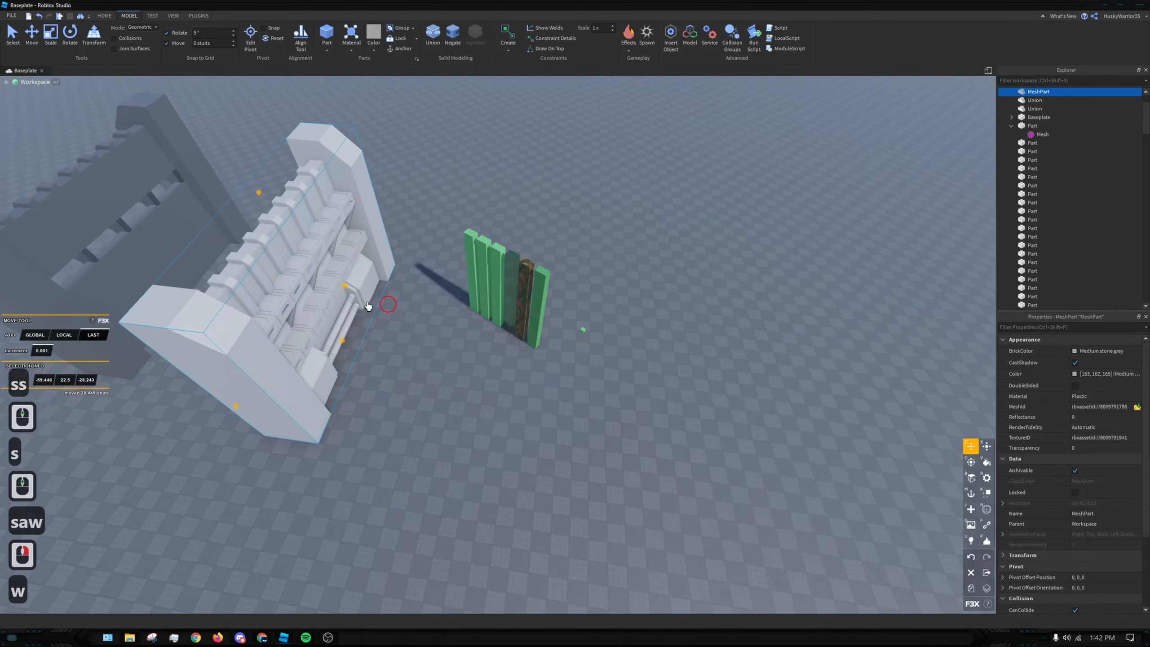
Move the grey rack mesh clear of the darker original, to about X -54.4, Z -34
key(w)
key(w)
key(a)
drag(326, 338, 419, 352)
key(d)
right_drag(555, 372, 555, 374)
key(s)
key(s)
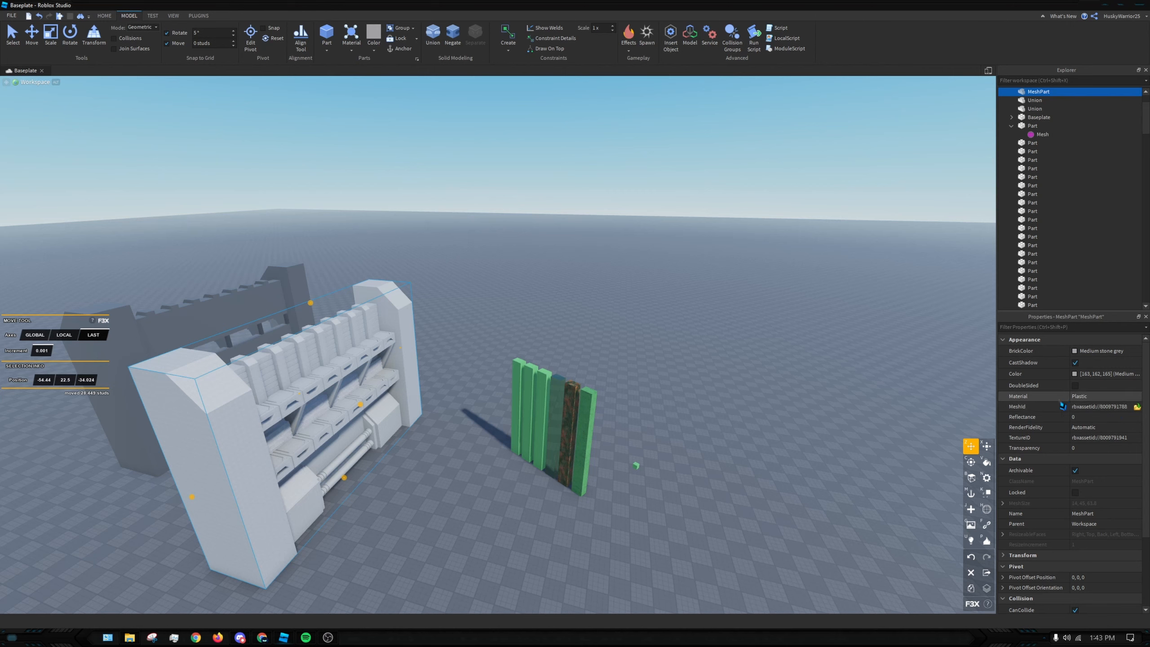
Copy the grey rack's mesh ID number and apply it as a file mesh to the small green part
triple_click(1115, 410)
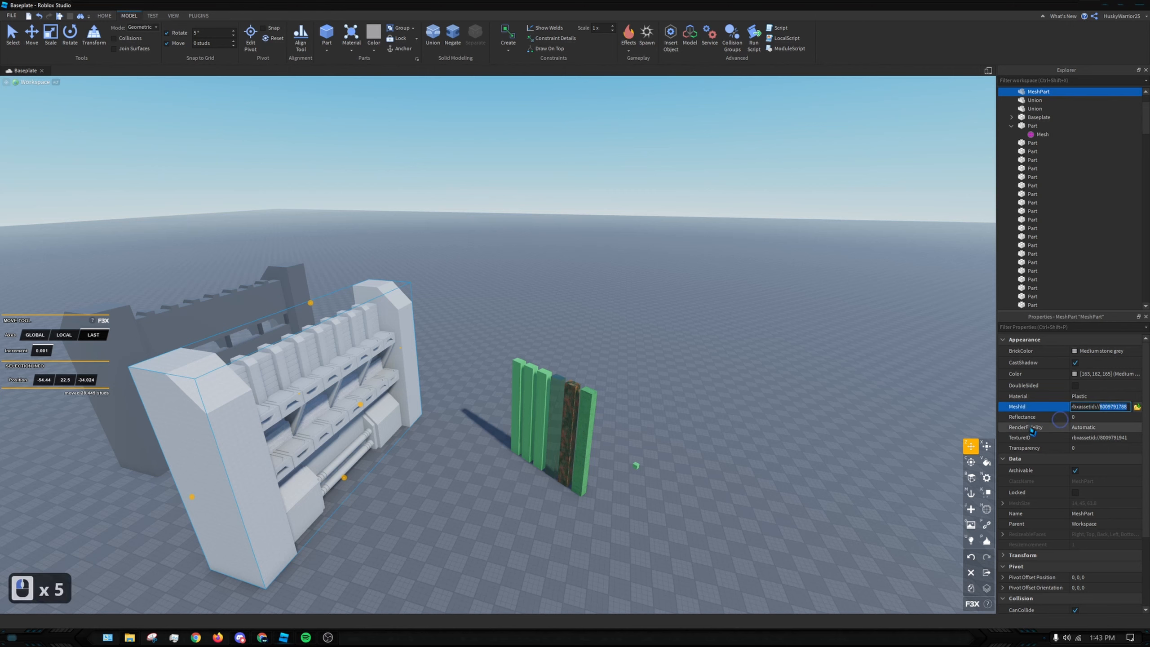
key(ctrl+c)
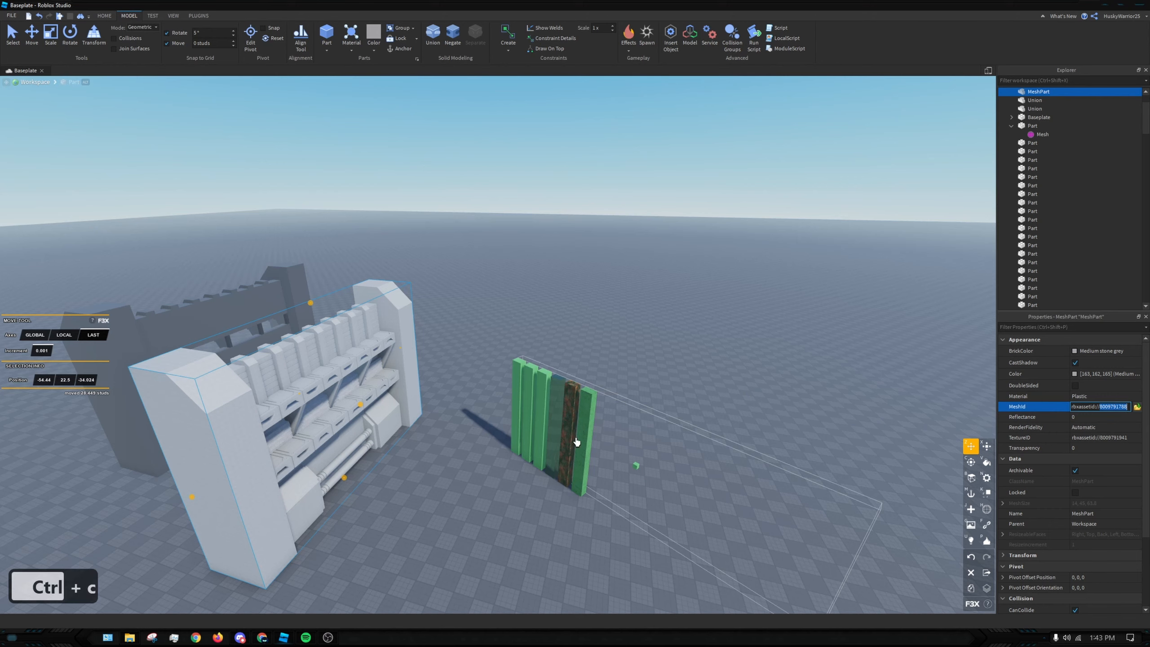
click(633, 463)
scroll(667, 419, up, 2)
key(h)
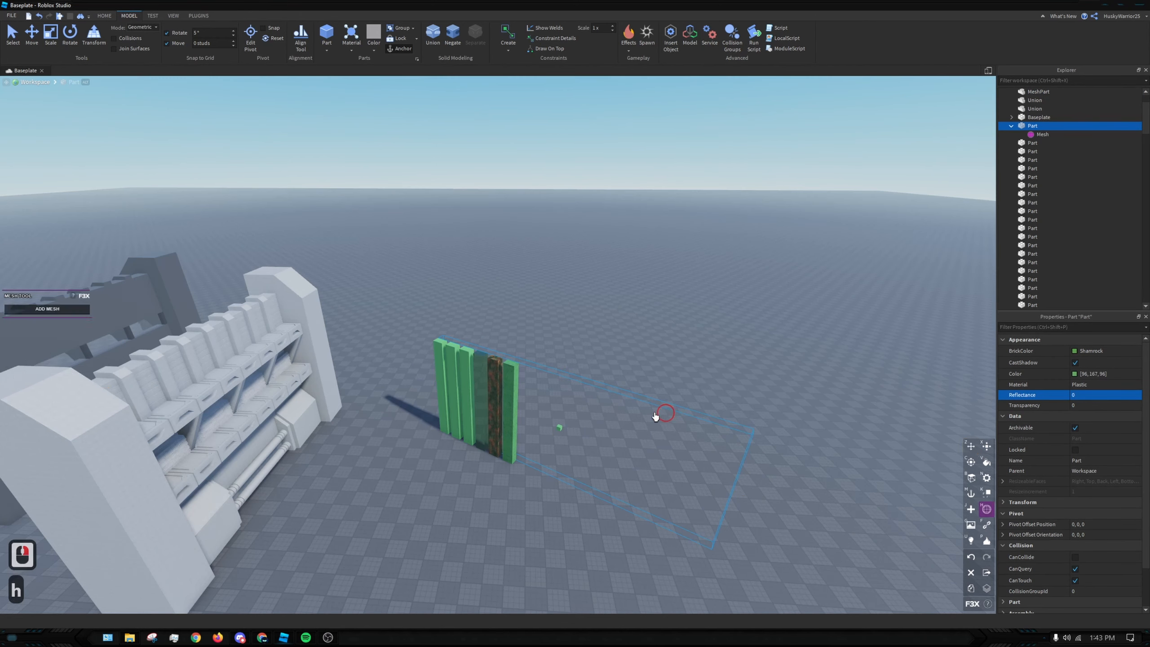
click(47, 309)
click(50, 357)
key(ctrl+v)
key(Return)
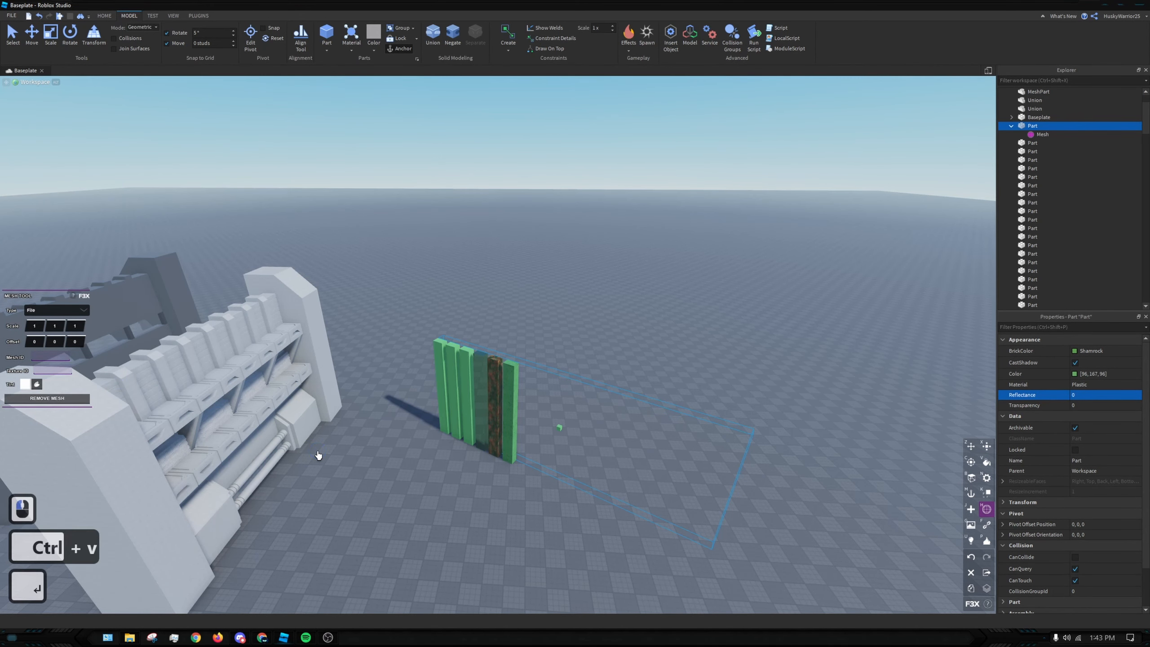
right_drag(542, 460, 541, 461)
right_drag(637, 407, 239, 329)
key(d)
key(w)
key(s)
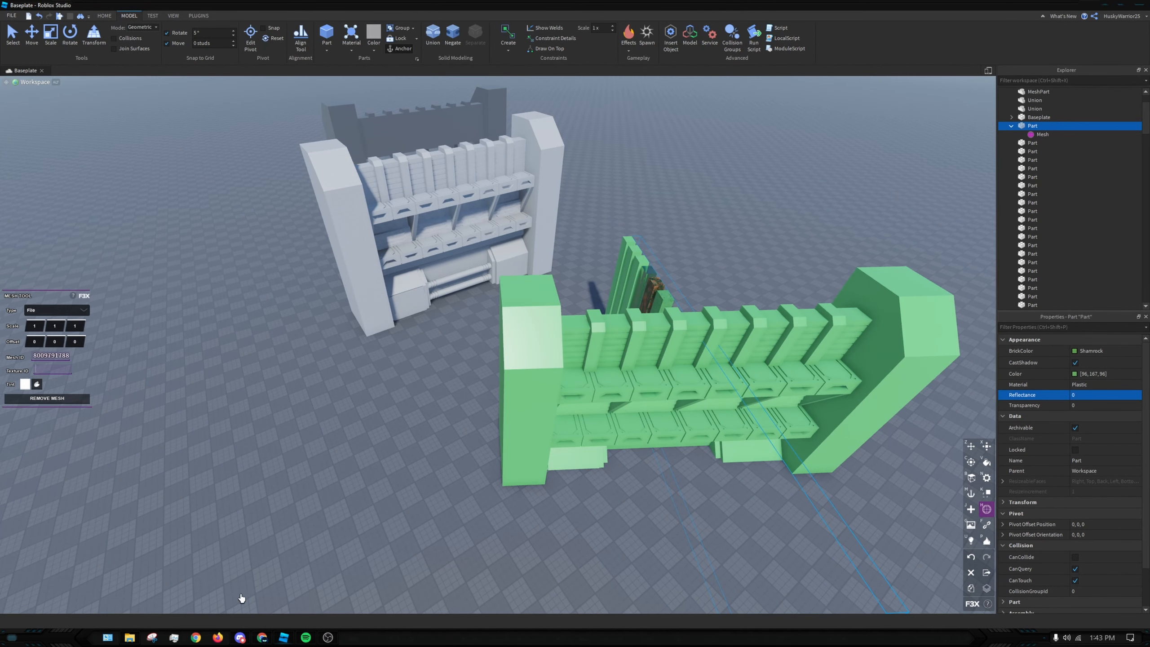
Switch to the browser and copy the asset ID of the Images/Carpet Texture decal from its page address
click(262, 637)
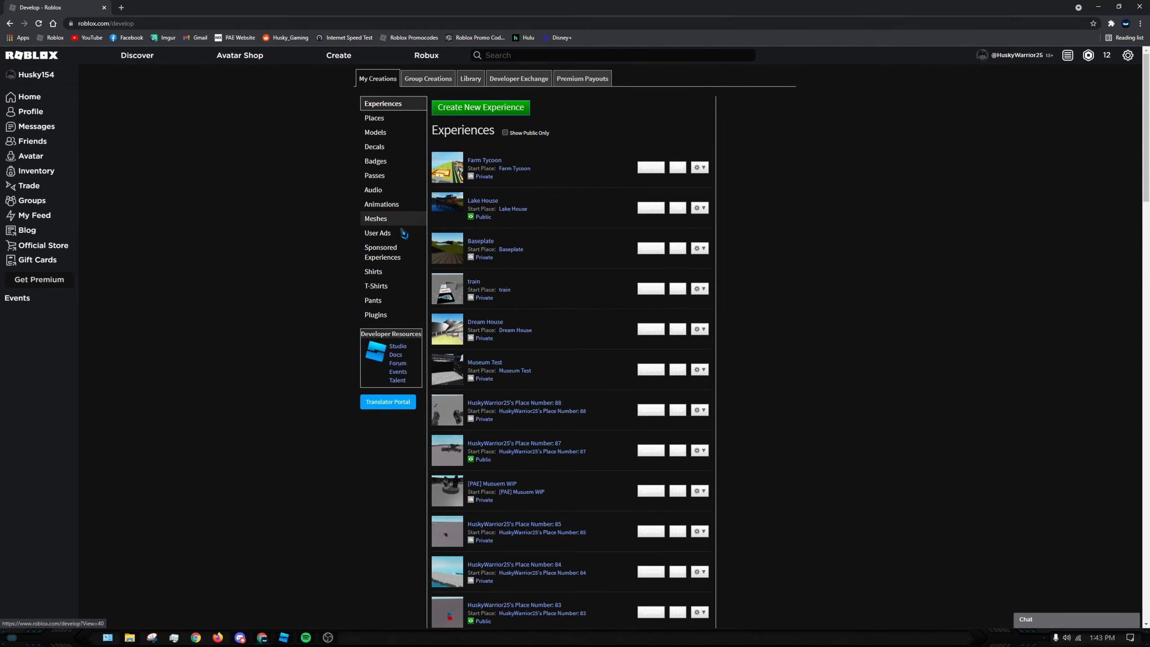
click(375, 146)
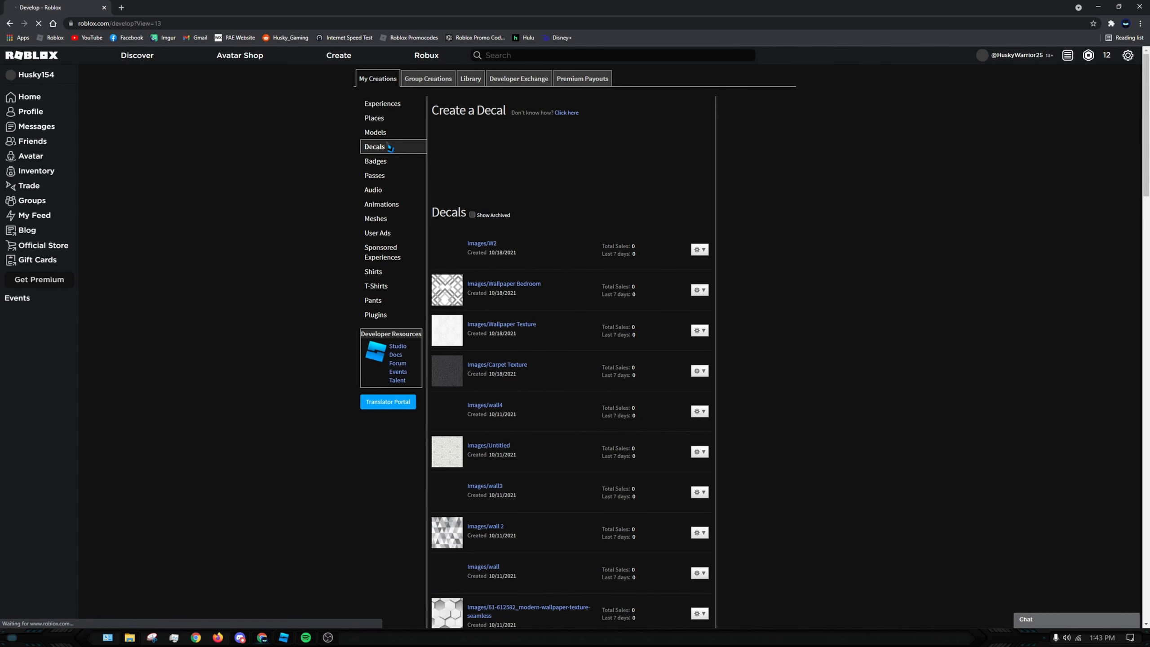
click(457, 372)
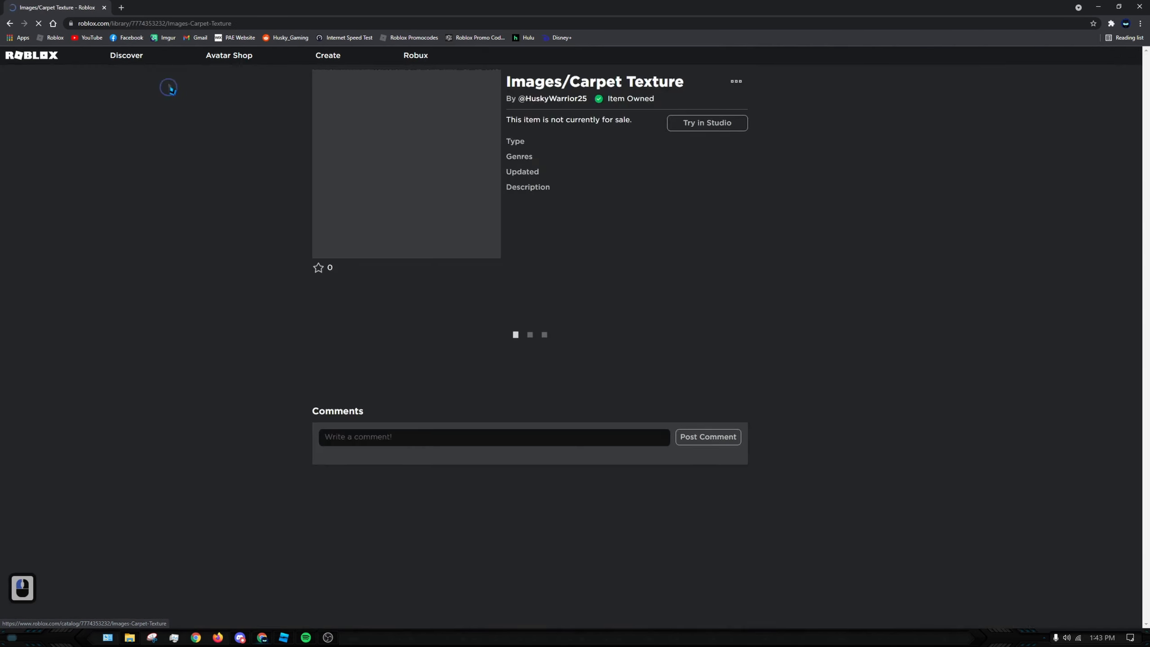
double_click(153, 25)
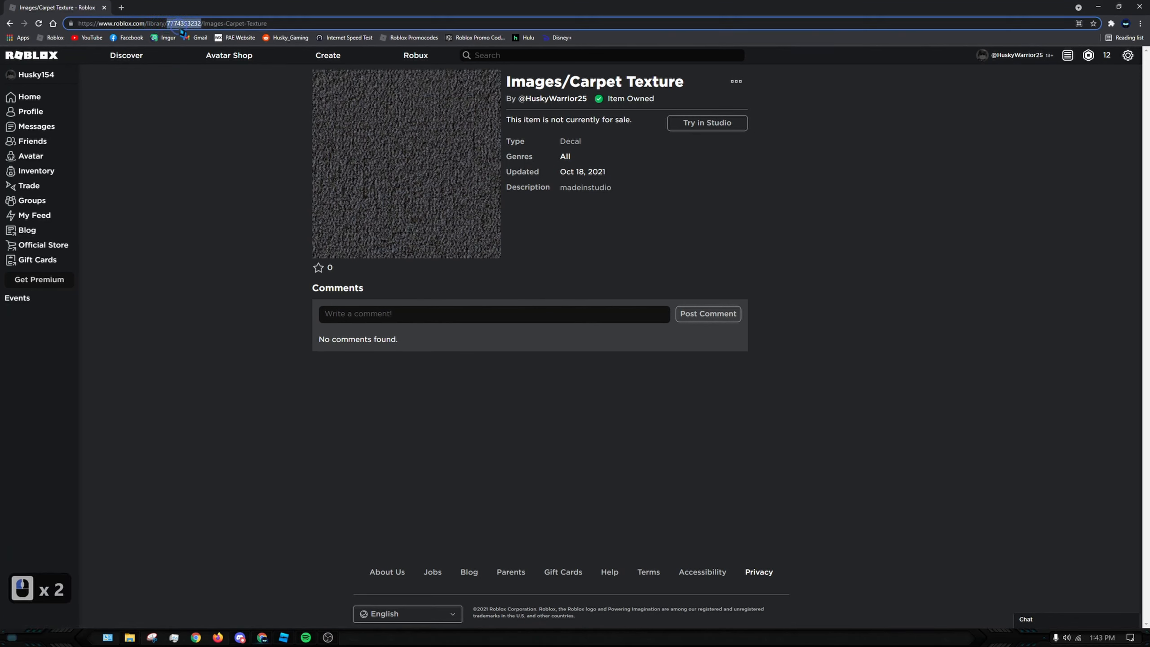
key(ctrl+c)
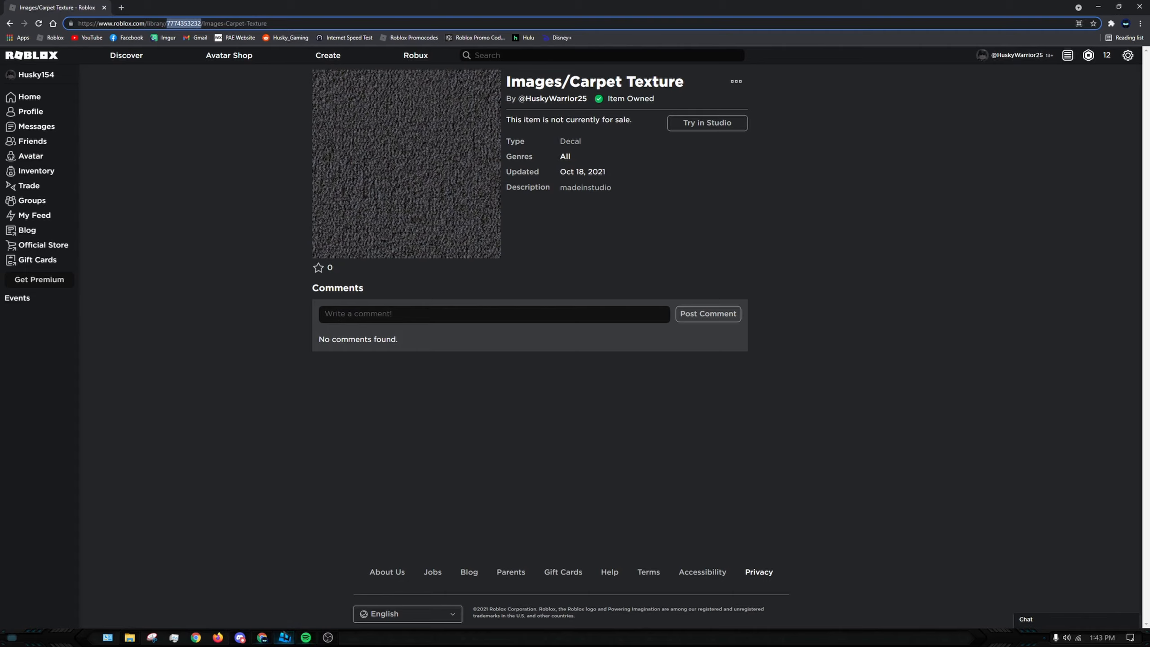
Return to Roblox Studio and apply the copied decal ID as the green rack mesh's texture ID
click(285, 637)
click(62, 368)
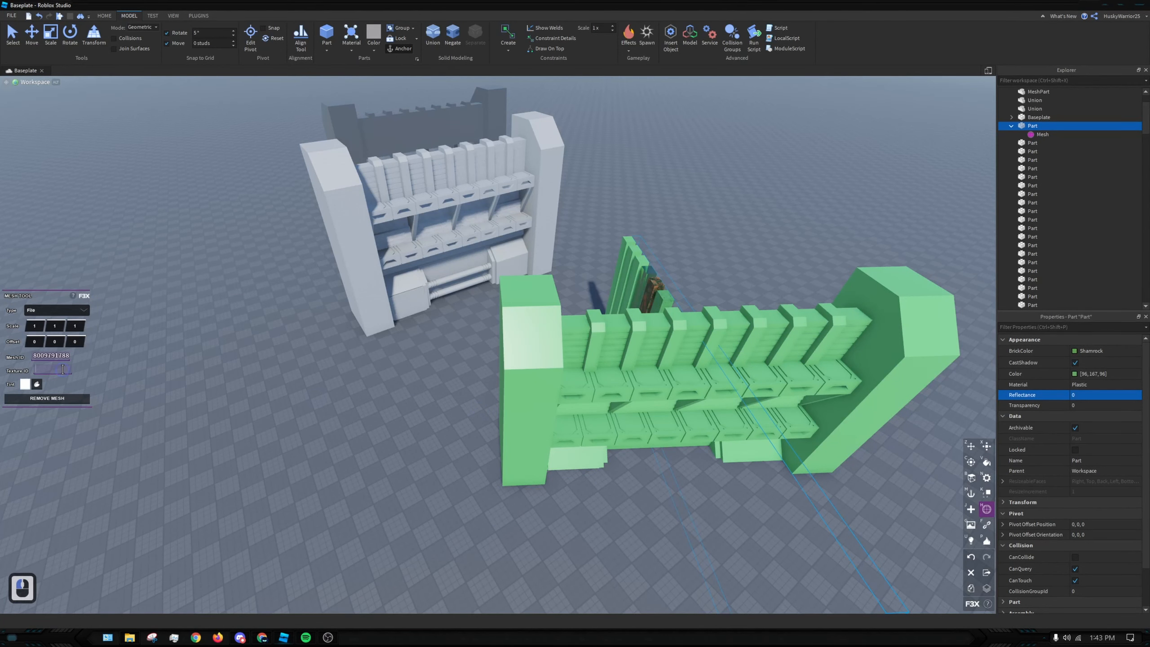
key(ctrl+v)
key(Return)
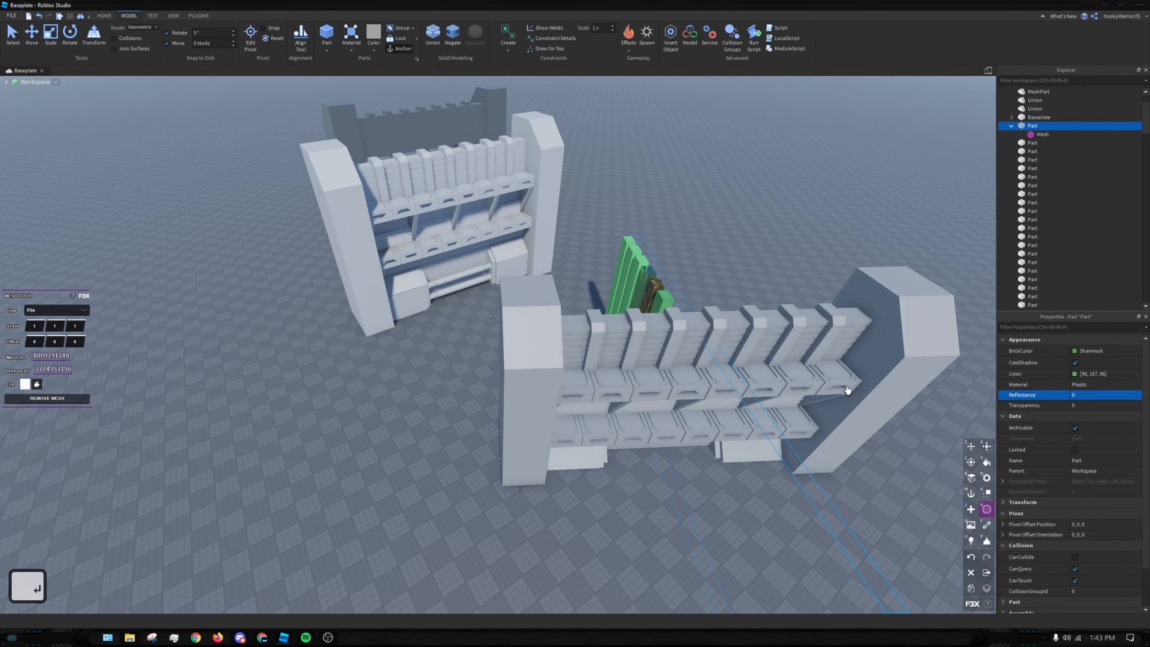
Examine the newly textured rack from several angles and distances
right_drag(452, 358, 453, 359)
right_drag(518, 347, 589, 358)
key(w)
key(d)
key(s)
key(a)
key(s)
scroll(598, 391, down, 1)
key(s)
scroll(590, 387, down, 2)
scroll(661, 383, up, 3)
key(w)
key(w)
scroll(655, 380, down, 2)
key(a)
key(d)
Replace the grey rack MeshPart's TextureID with the copied carpet texture ID and view both racks together
click(527, 352)
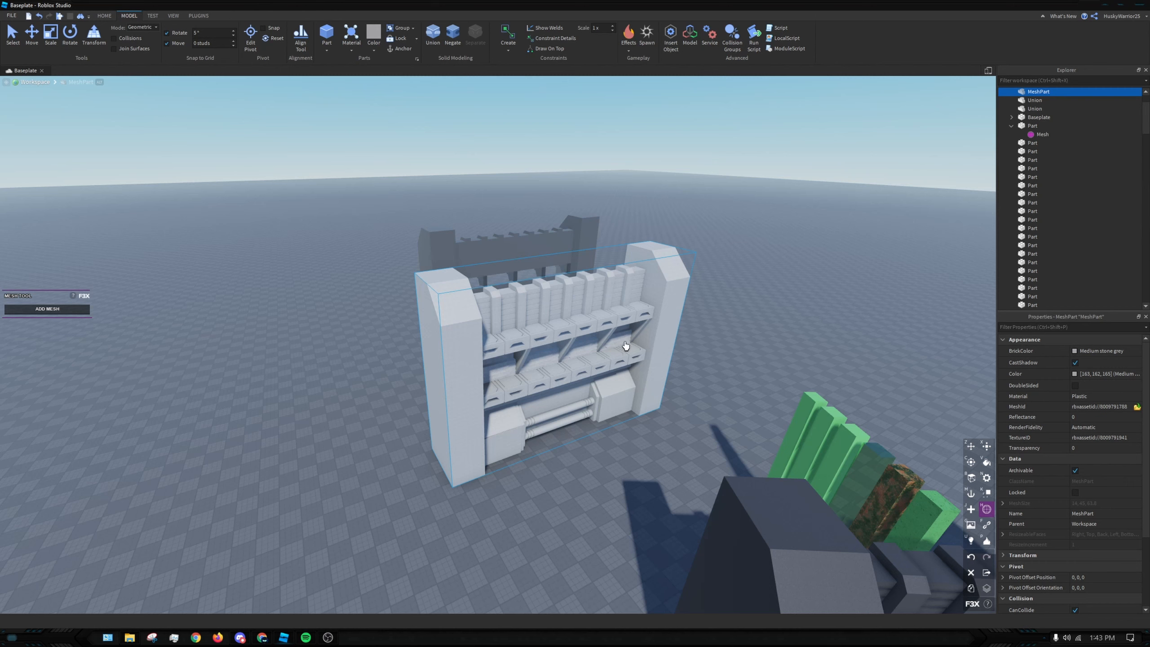
click(1118, 438)
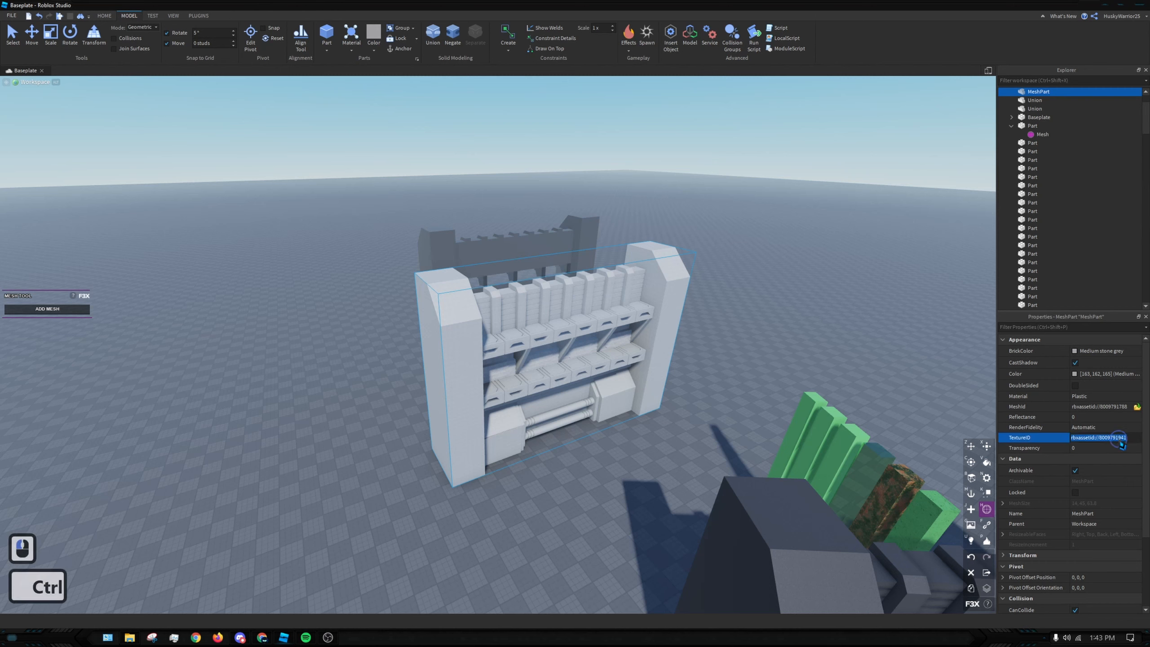
key(ctrl+v)
key(Return)
click(709, 366)
key(s)
right_drag(708, 366, 487, 400)
click(479, 362)
key(s)
scroll(494, 398, down, 4)
key(s)
key(s)
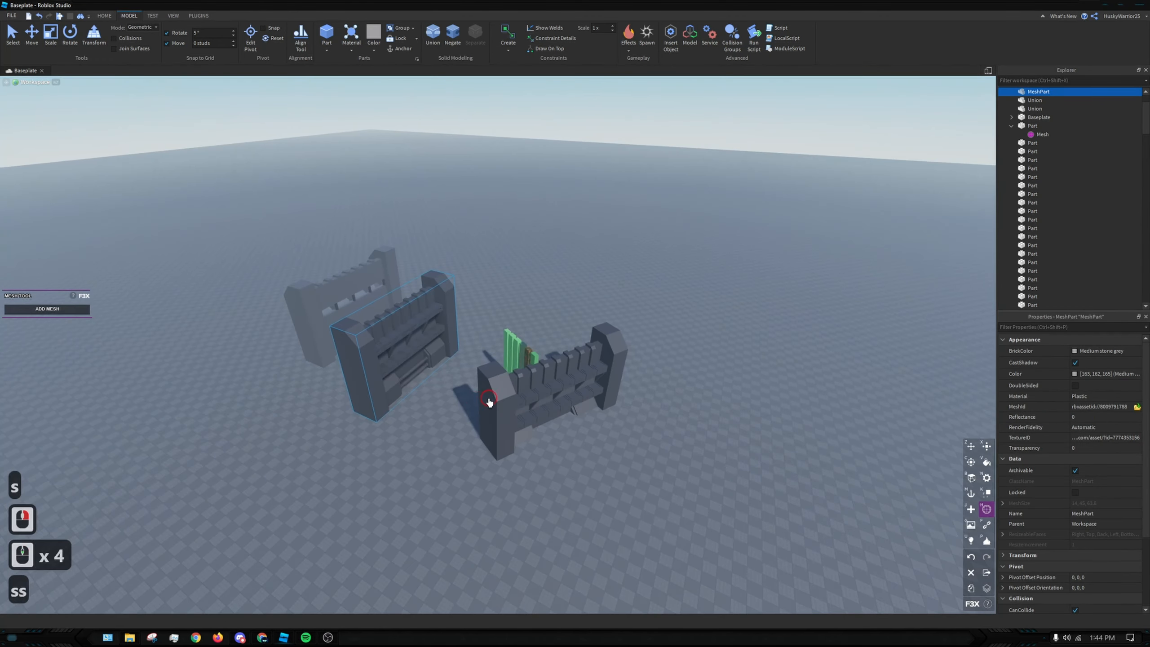
Select all the racks and green parts in the scene and group them
click(488, 402)
key(z)
drag(205, 214, 734, 572)
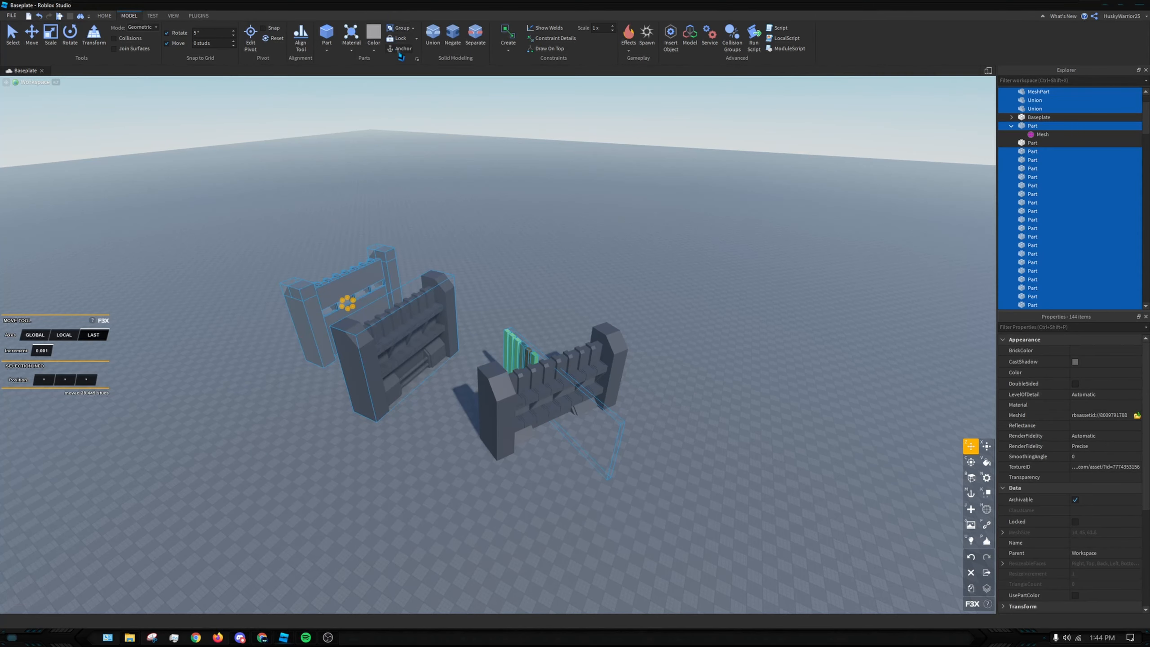
click(395, 30)
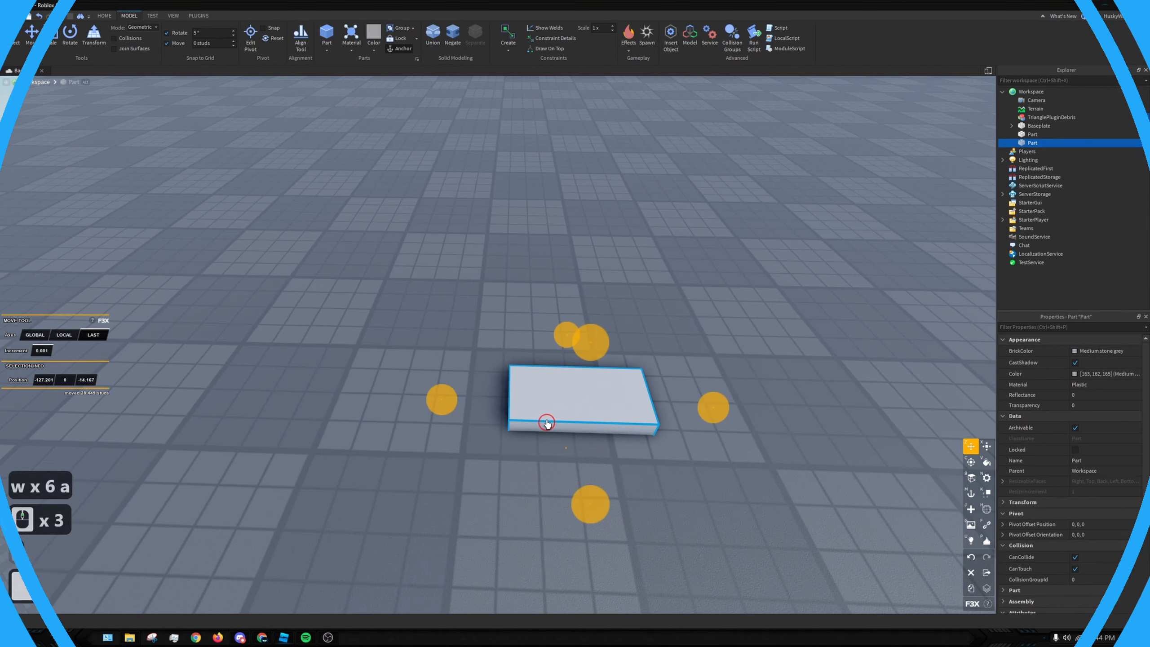
Add a decal to the front side of the grey block
right_drag(545, 419, 510, 398)
key(d)
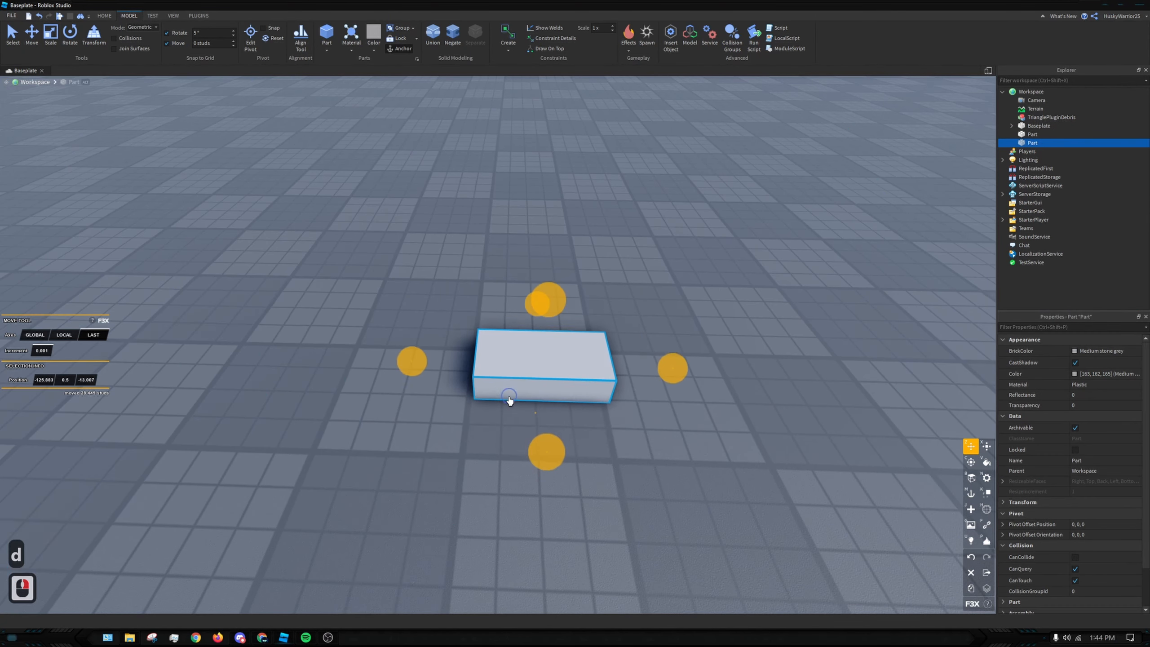
scroll(514, 387, down, 3)
key(g)
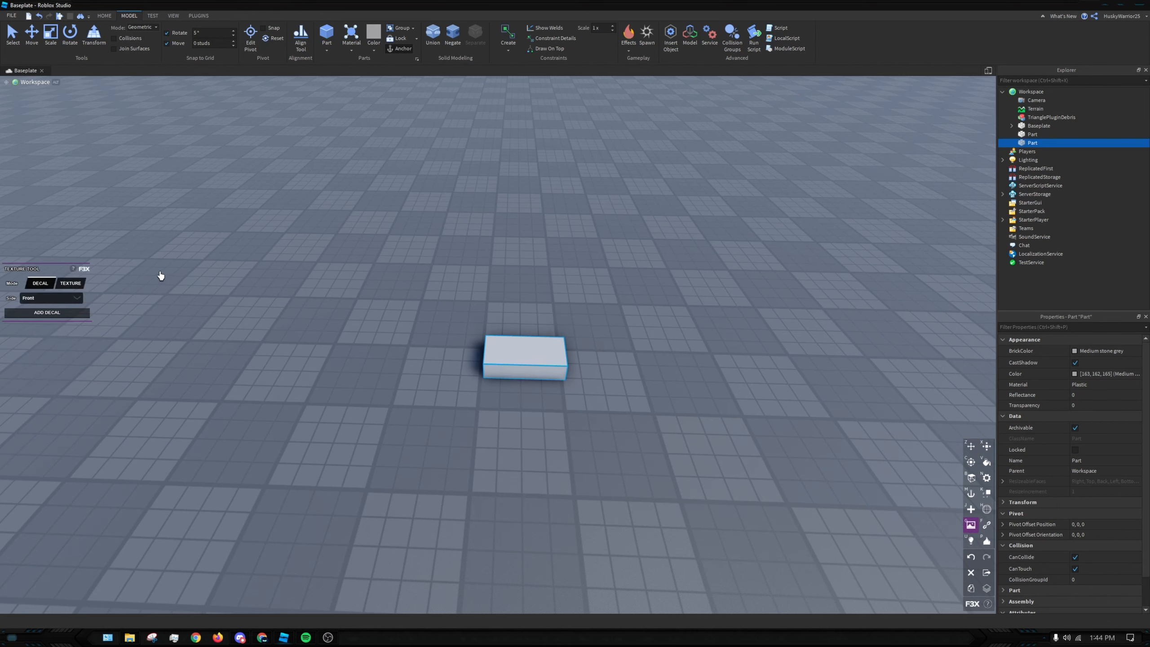
click(72, 313)
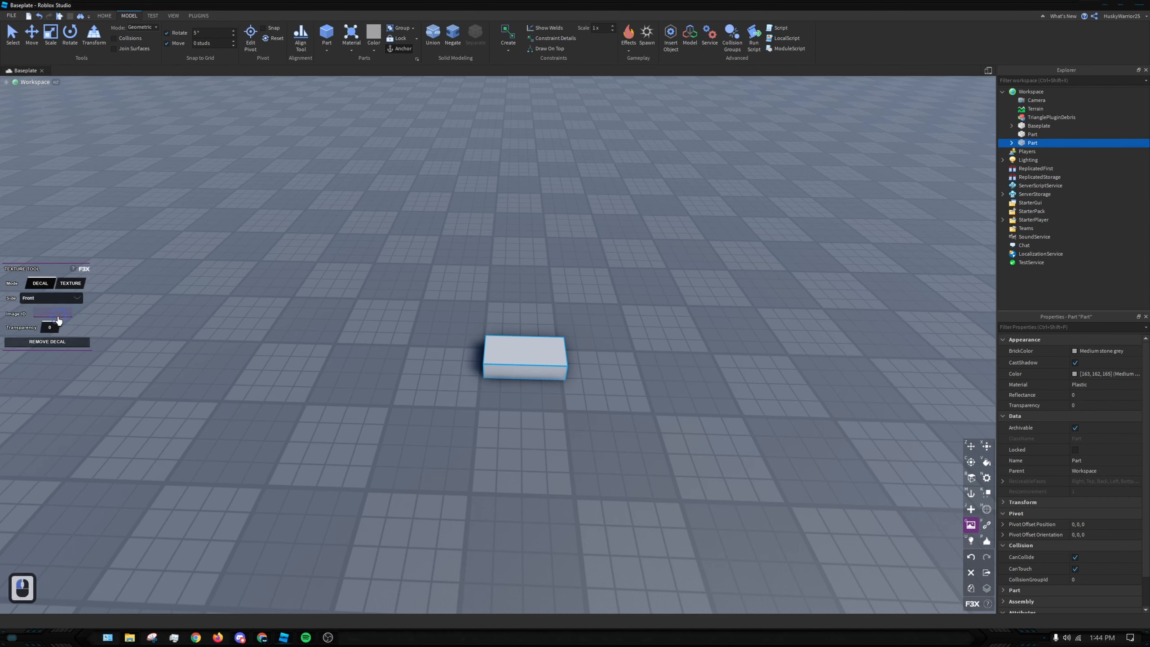
Copy the carpet texture's asset ID from the browser and set it as the front decal's image ID in Roblox Studio
click(262, 637)
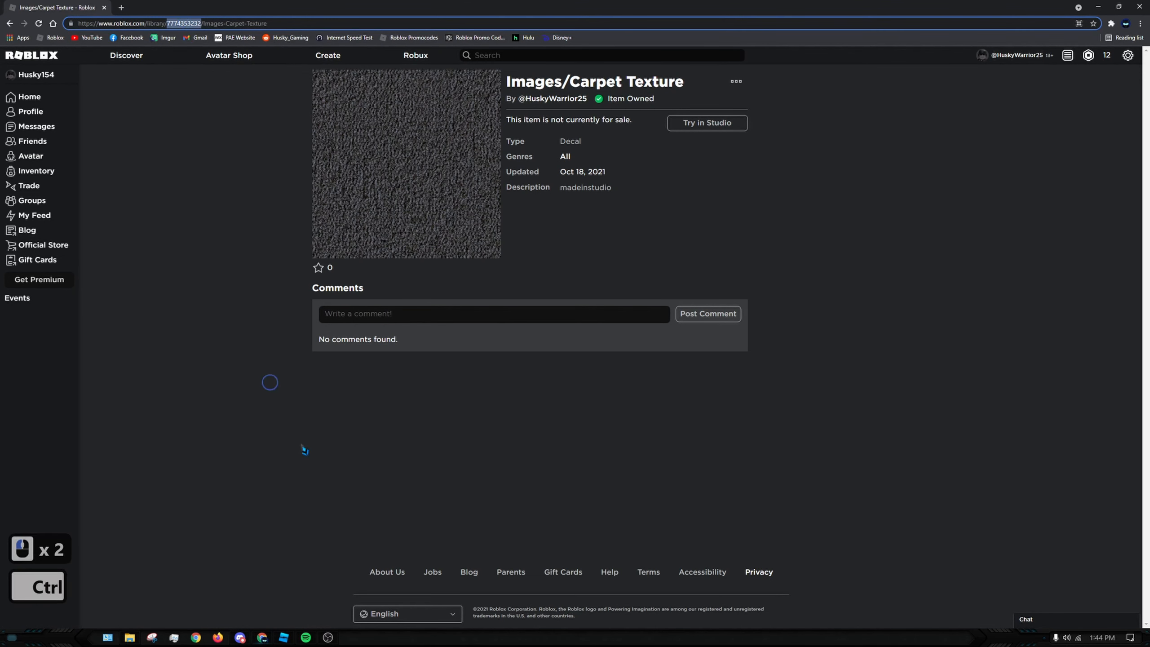
key(ctrl+c)
click(284, 638)
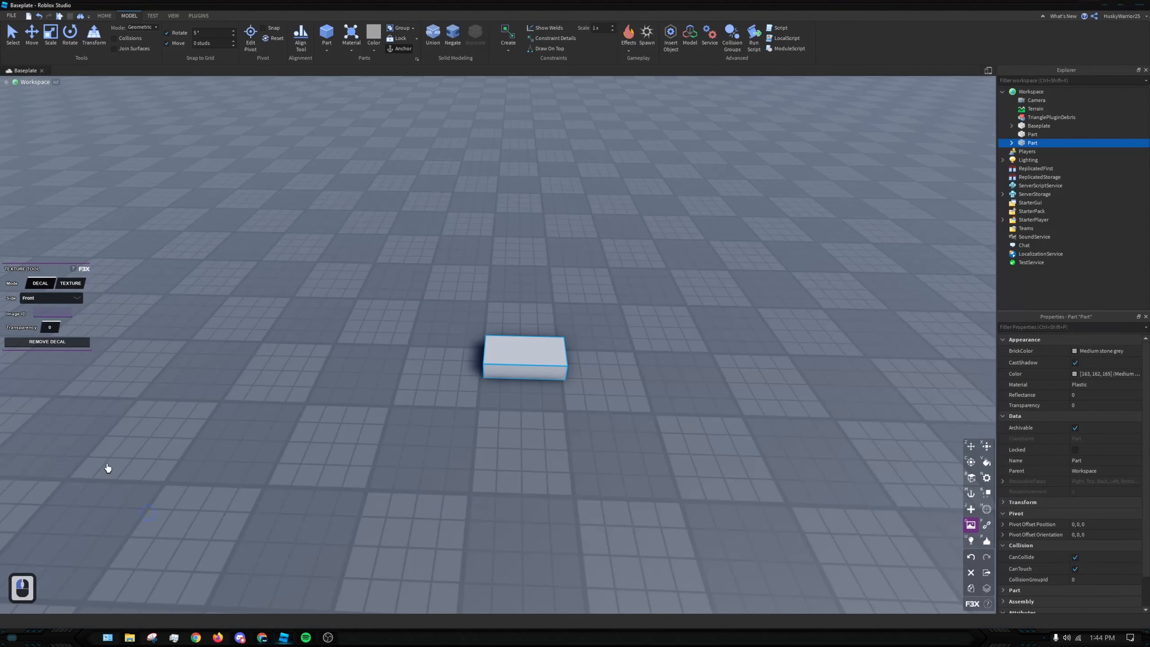
click(49, 314)
key(ctrl+v)
click(159, 338)
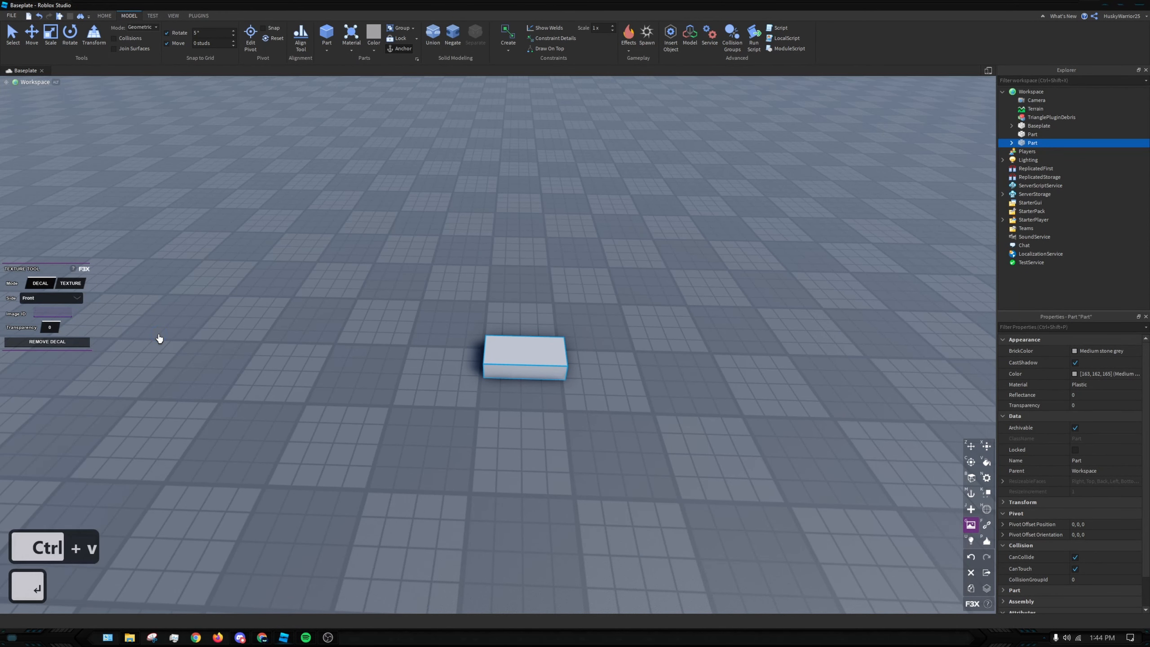
key(w)
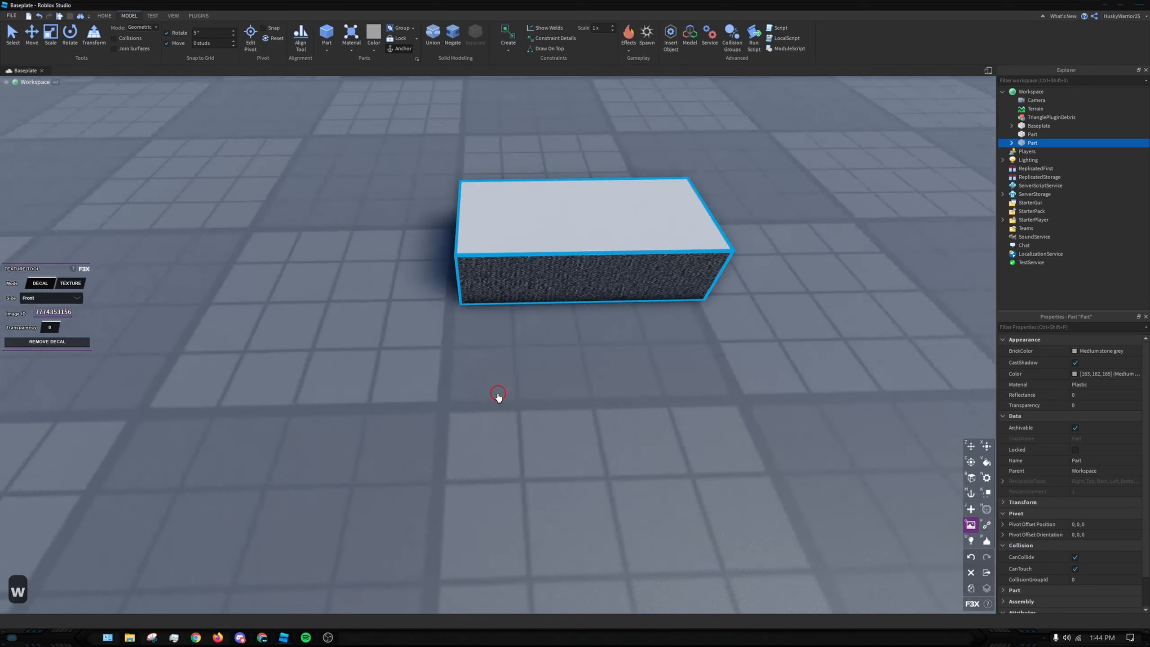
key(a)
right_drag(498, 398, 200, 329)
key(d)
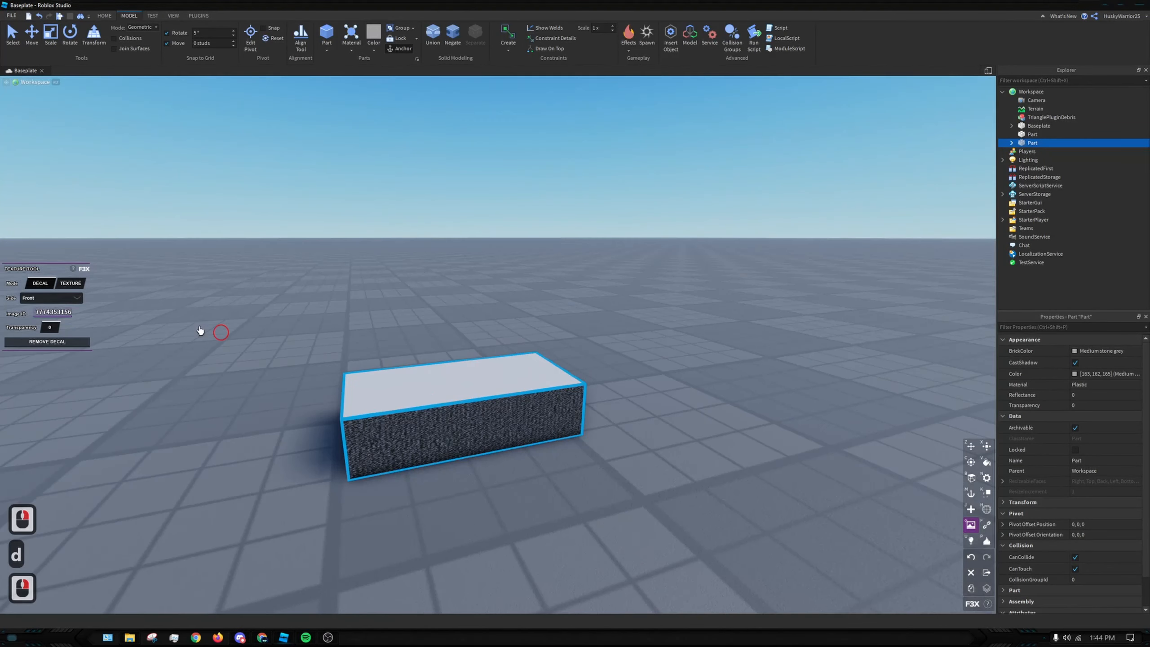
Add a texture to the front side of the block using the copied carpet image ID
click(70, 283)
right_click(358, 324)
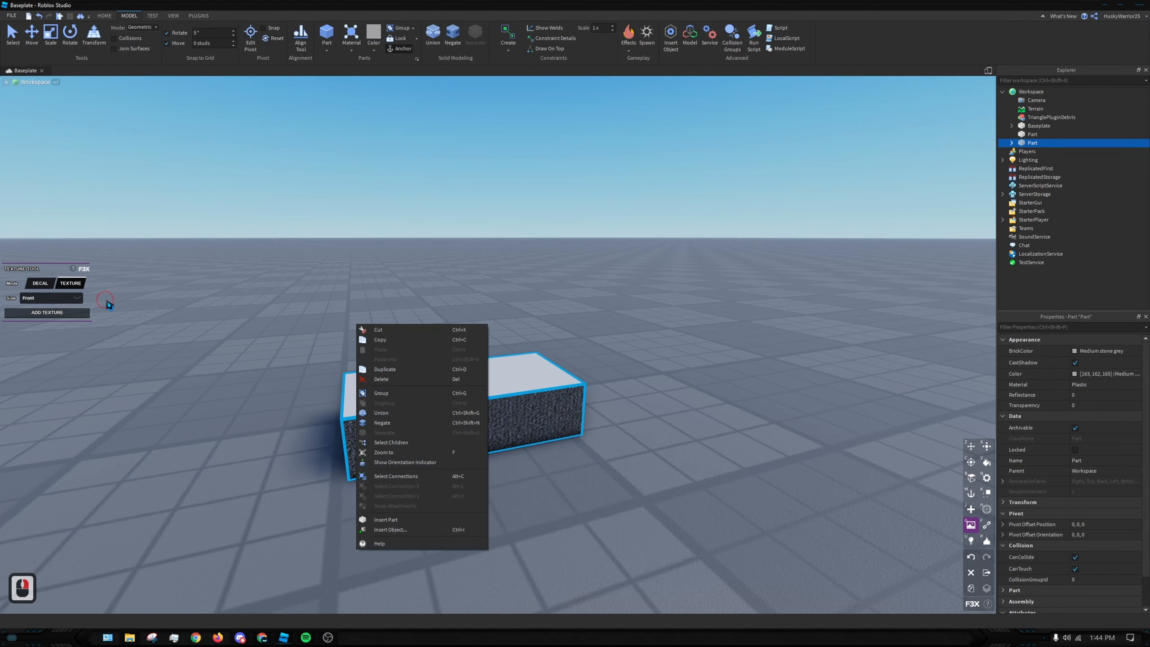
click(61, 303)
click(442, 385)
click(59, 302)
click(36, 317)
click(47, 312)
click(52, 312)
key(ctrl+v)
key(Return)
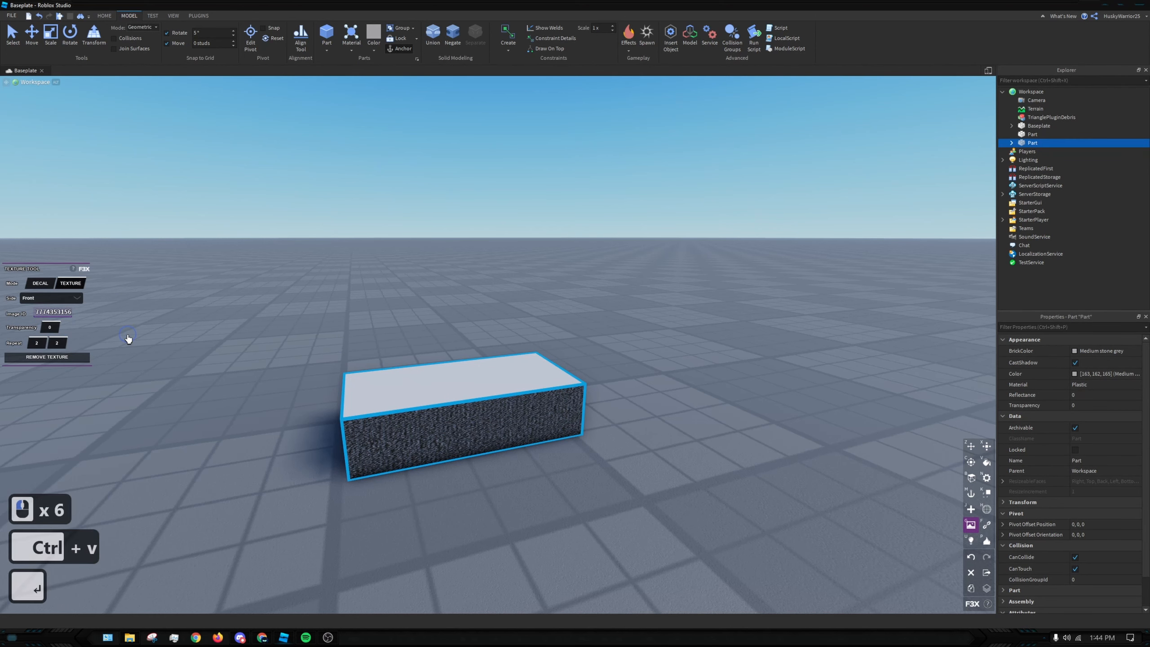
Add a texture to the top side of the block using the same carpet image ID
key(a)
right_drag(344, 381, 373, 384)
click(20, 301)
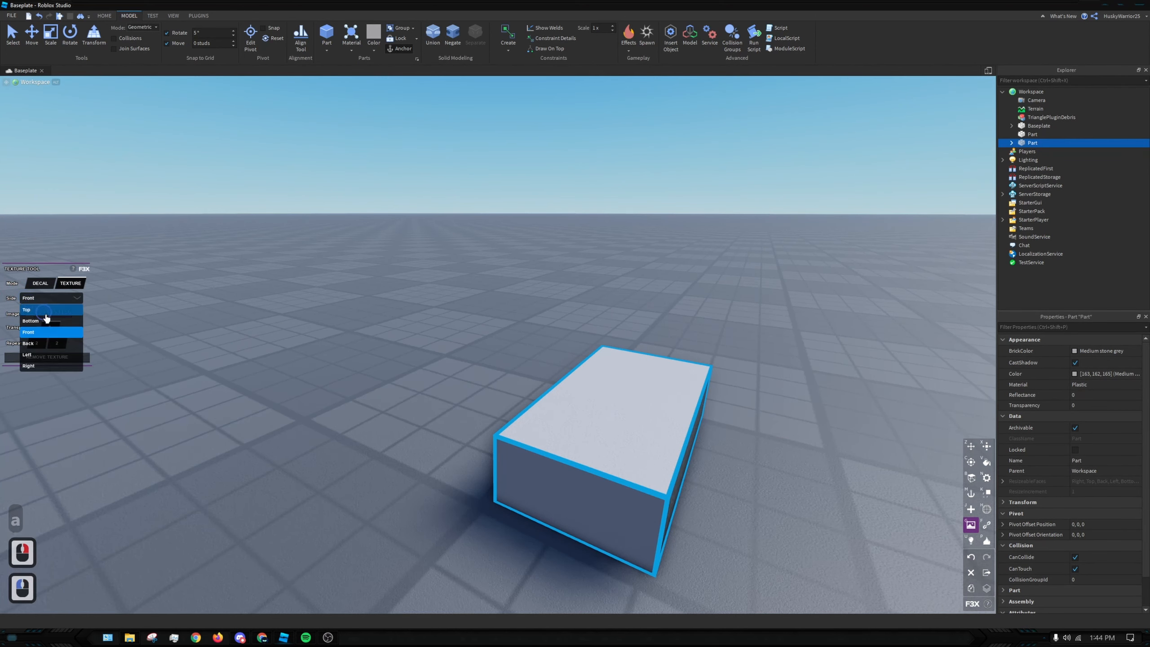
click(46, 317)
click(68, 313)
click(52, 312)
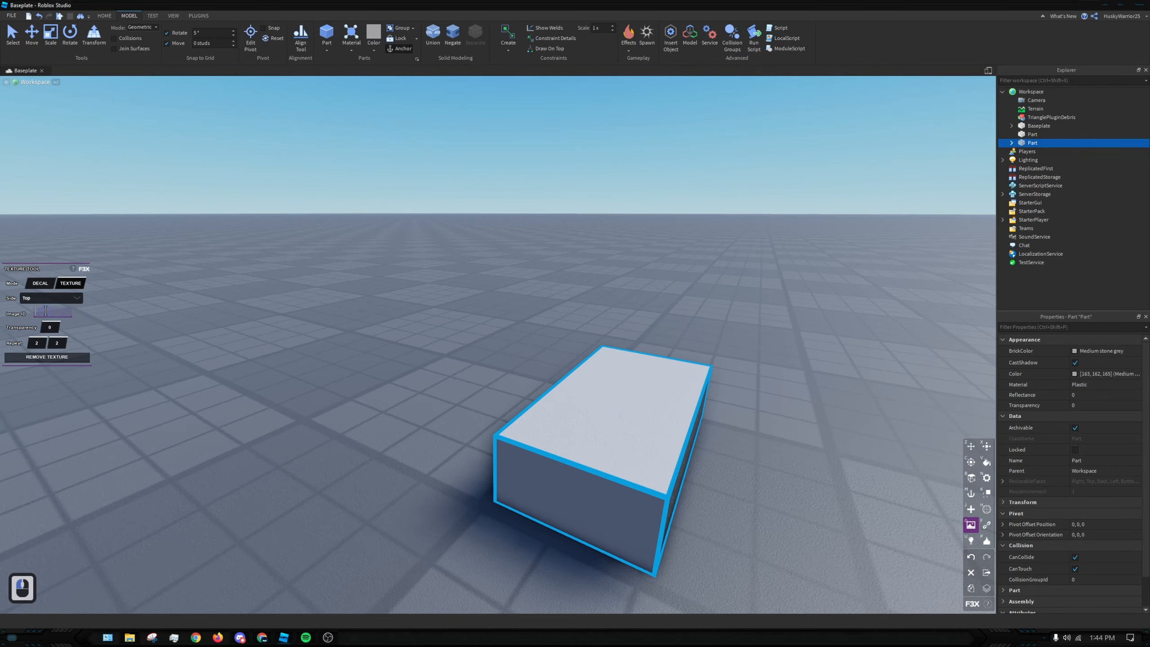
key(ctrl+v)
key(Return)
key(d)
right_drag(249, 354, 301, 360)
key(w)
key(shift+d)
key(shift+s)
shift+right_drag(237, 329, 237, 329)
key(shift+s)
key(w)
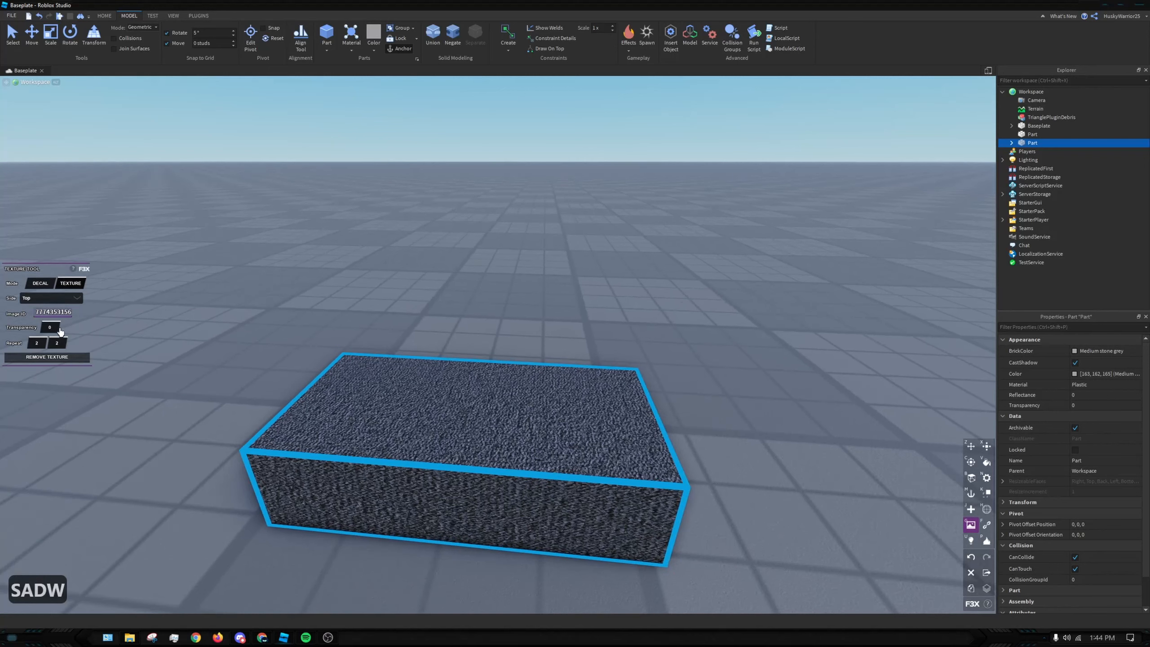
Set the top texture's transparency to 0.5
click(51, 327)
text(.5)
key(Return)
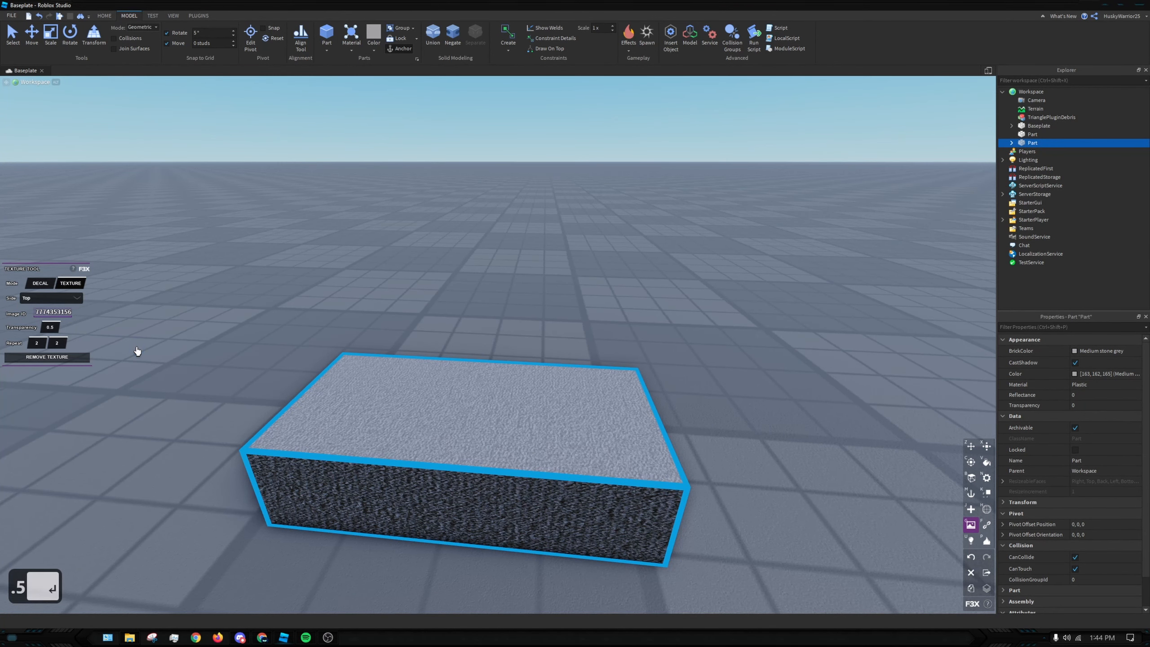
Set the top texture's repeat to 4 by 4 and view the block from farther away
click(190, 365)
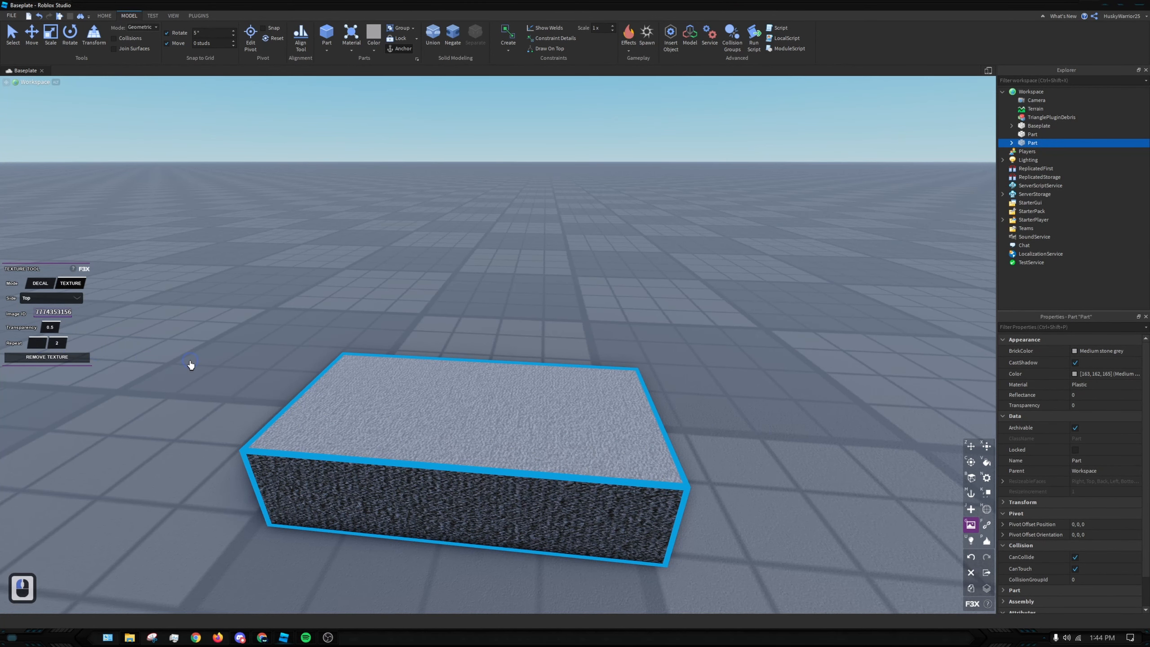
text(4)
click(59, 341)
text(4)
key(Return)
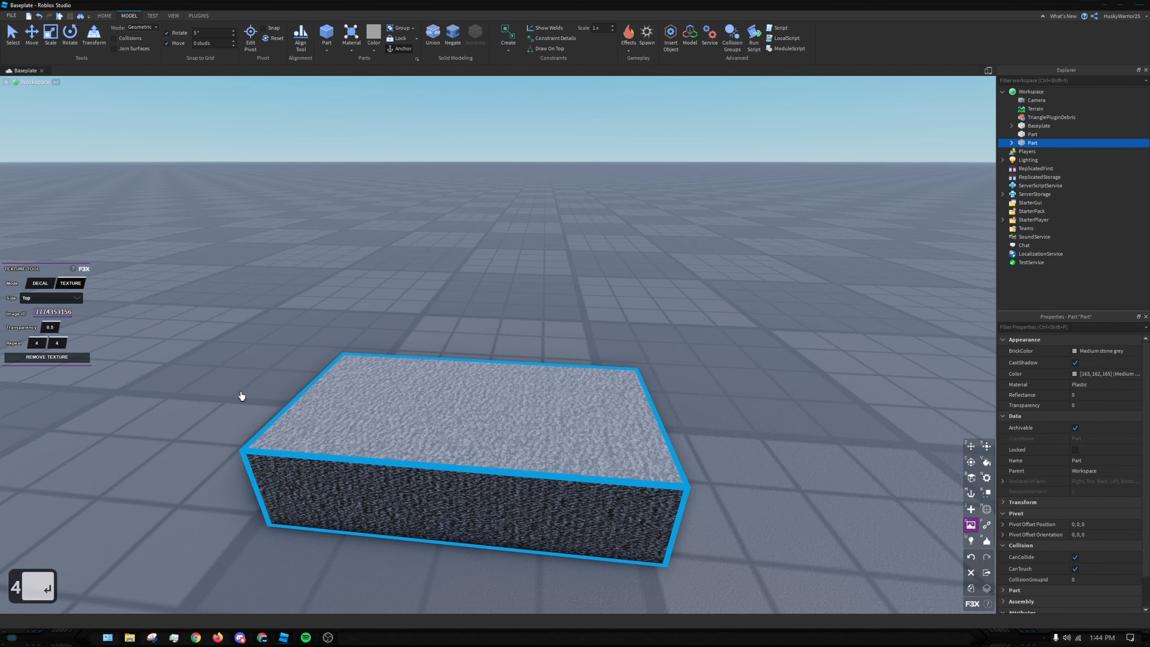
scroll(342, 385, down, 3)
key(s)
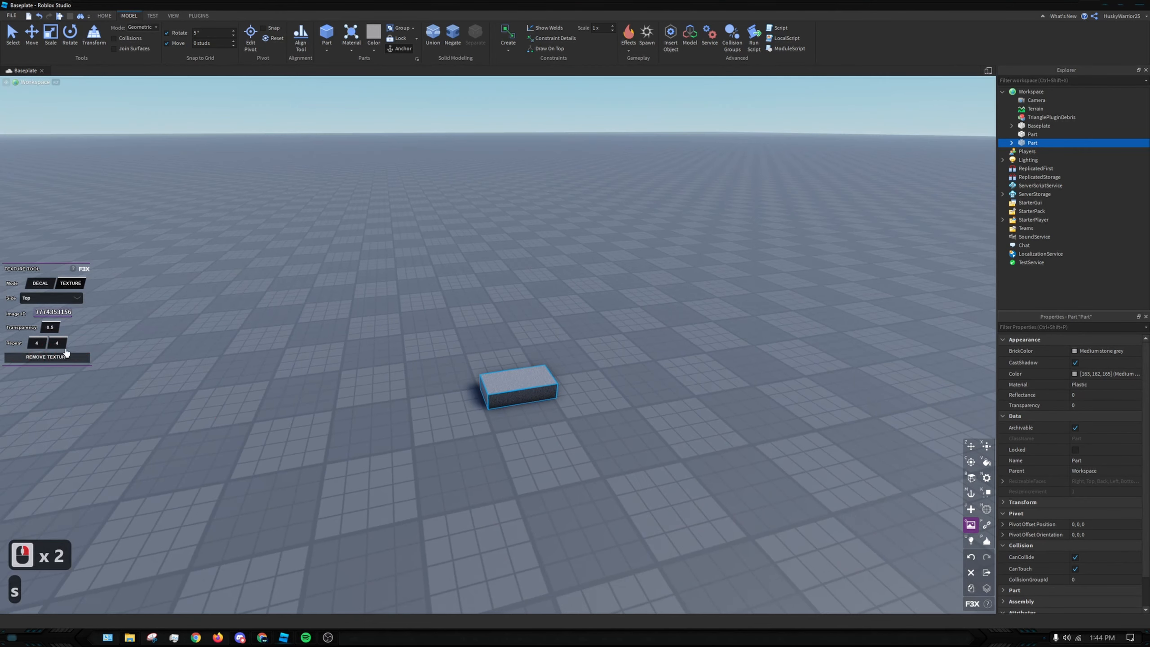
right_drag(350, 353, 177, 321)
key(d)
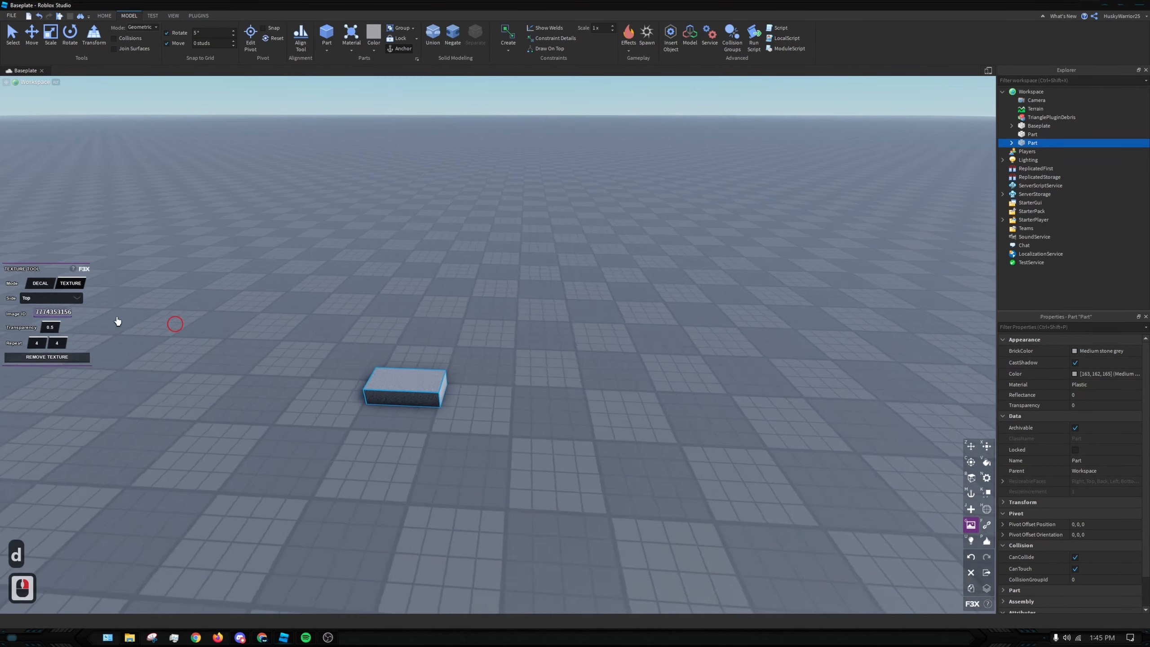
right_drag(338, 329, 411, 334)
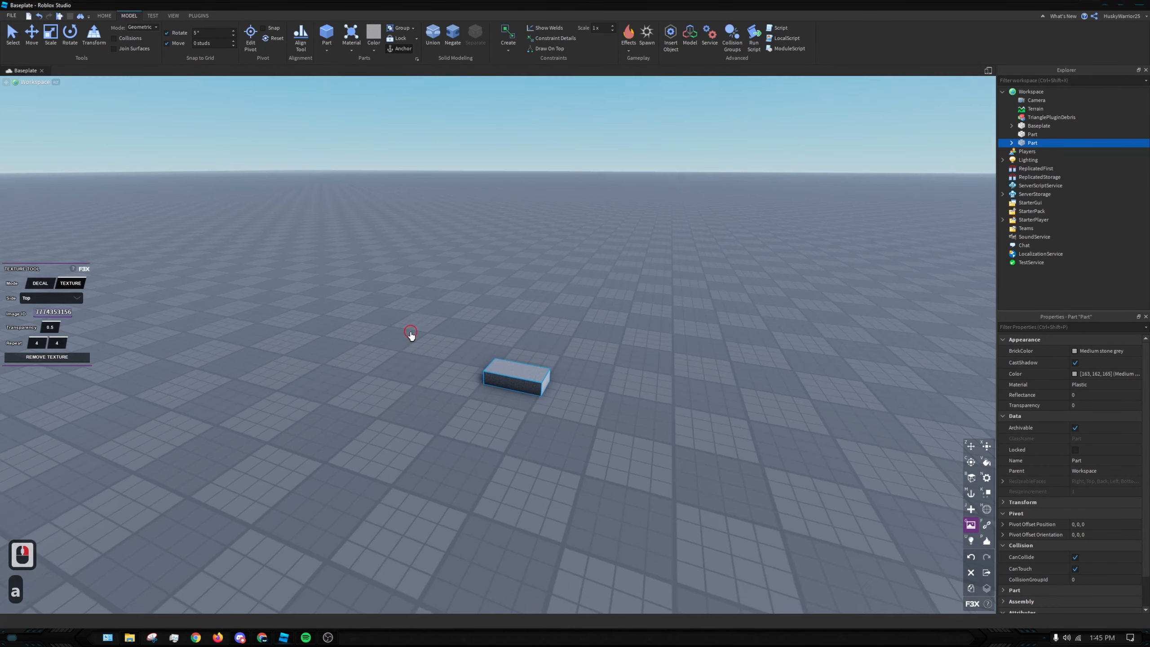
right_click(701, 199)
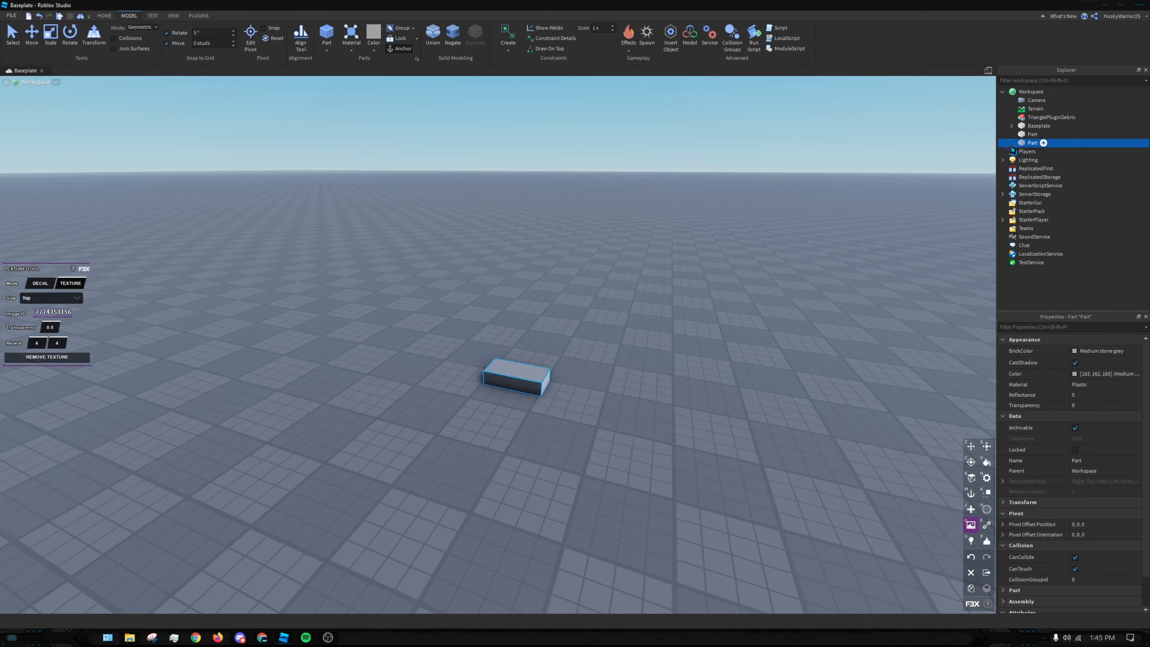
Expand the textured block in the object tree and delete its decal and both textures
double_click(1009, 144)
click(1011, 143)
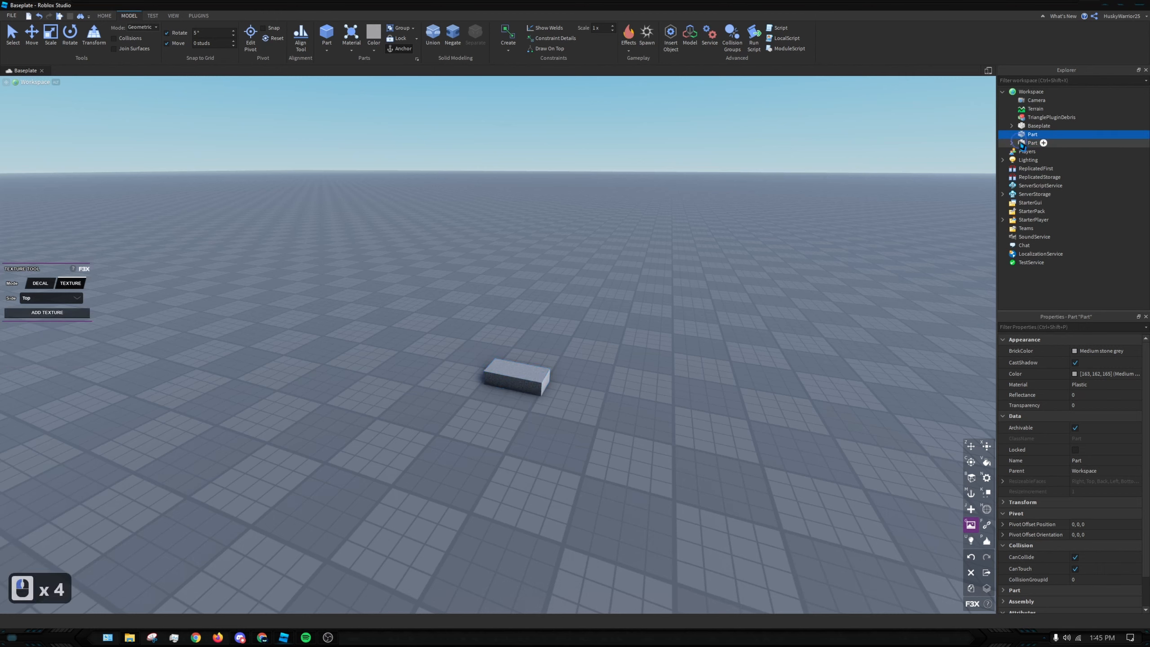
click(1012, 143)
click(1011, 143)
click(1059, 170)
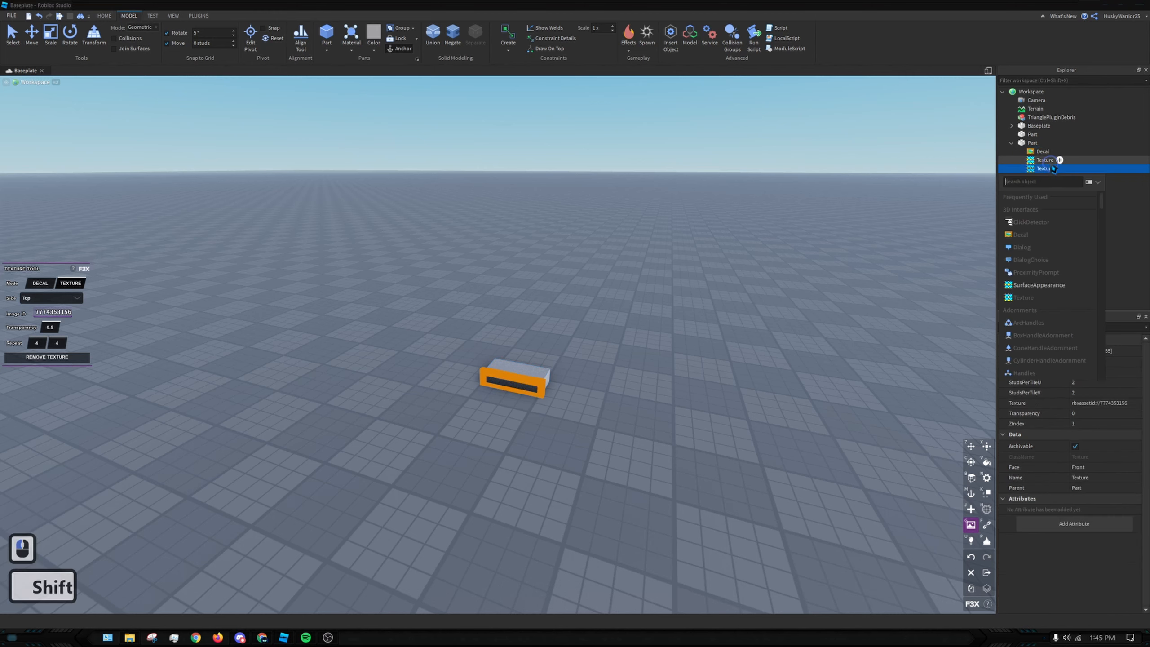
shift+click(1054, 161)
shift+click(1053, 153)
right_click(1051, 154)
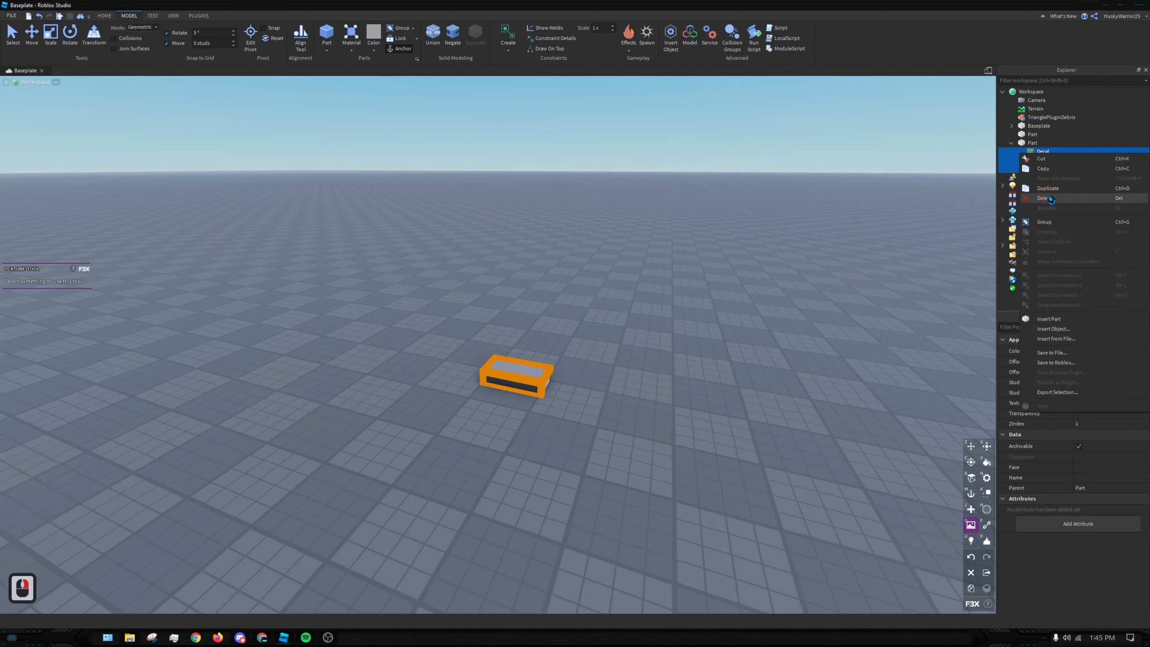
click(1044, 198)
Insert a Texture object into the block, then undo the insertion and the deletion of the decal and textures
click(1041, 143)
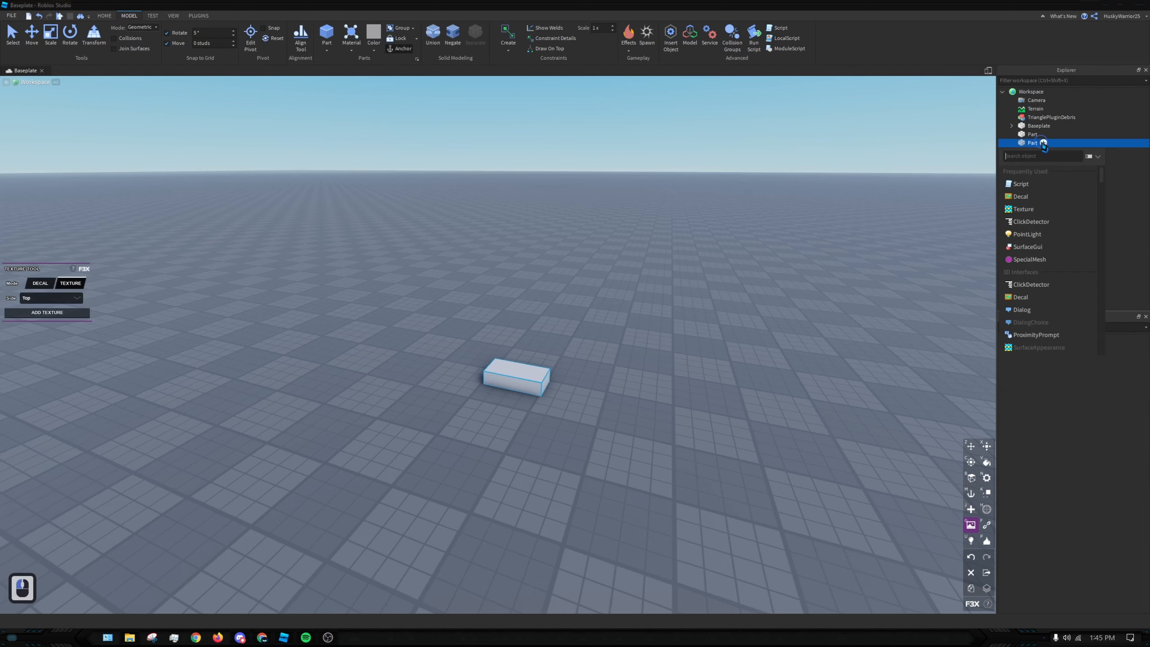
click(1024, 209)
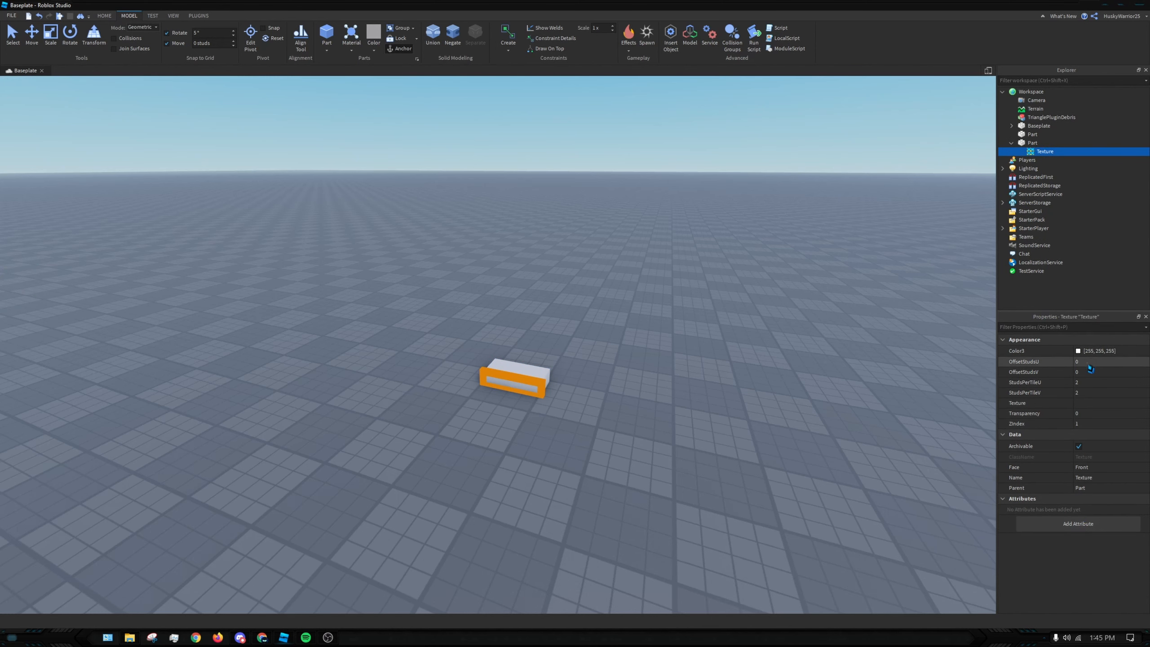
right_drag(570, 337, 641, 346)
key(ctrl+z)
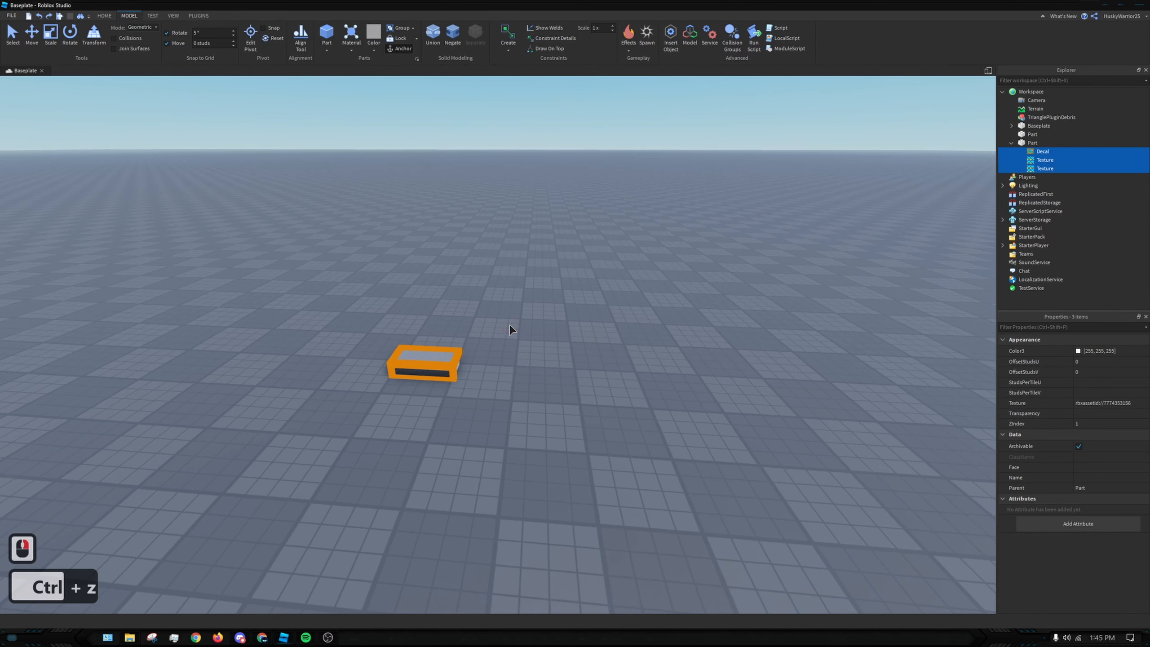
key(z)
click(345, 314)
Reactivate the Building Tools by F3X plugin and remove the textured block from the workspace
click(199, 15)
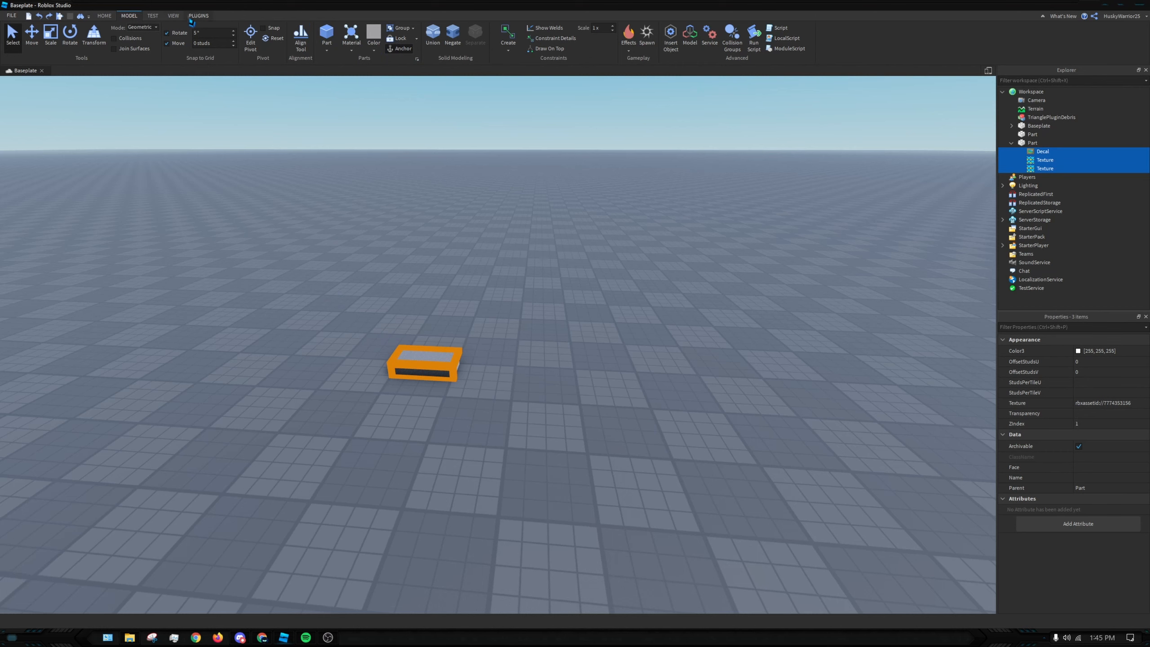
click(476, 36)
click(475, 36)
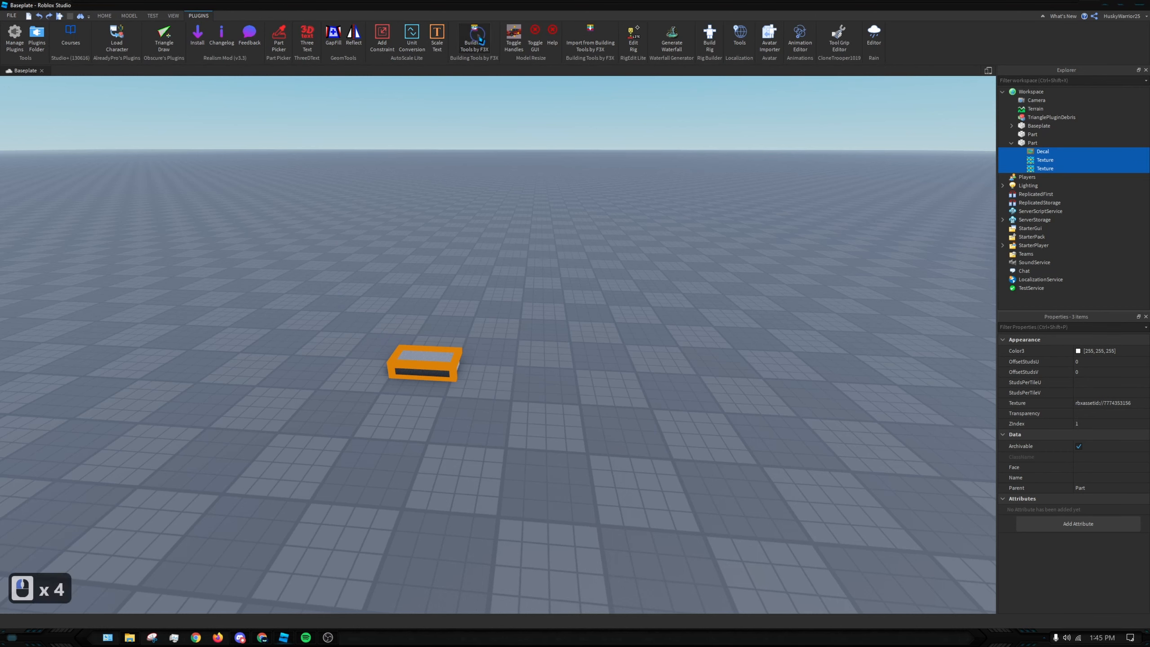
click(476, 37)
click(354, 255)
drag(387, 338, 526, 422)
key(ctrl+x)
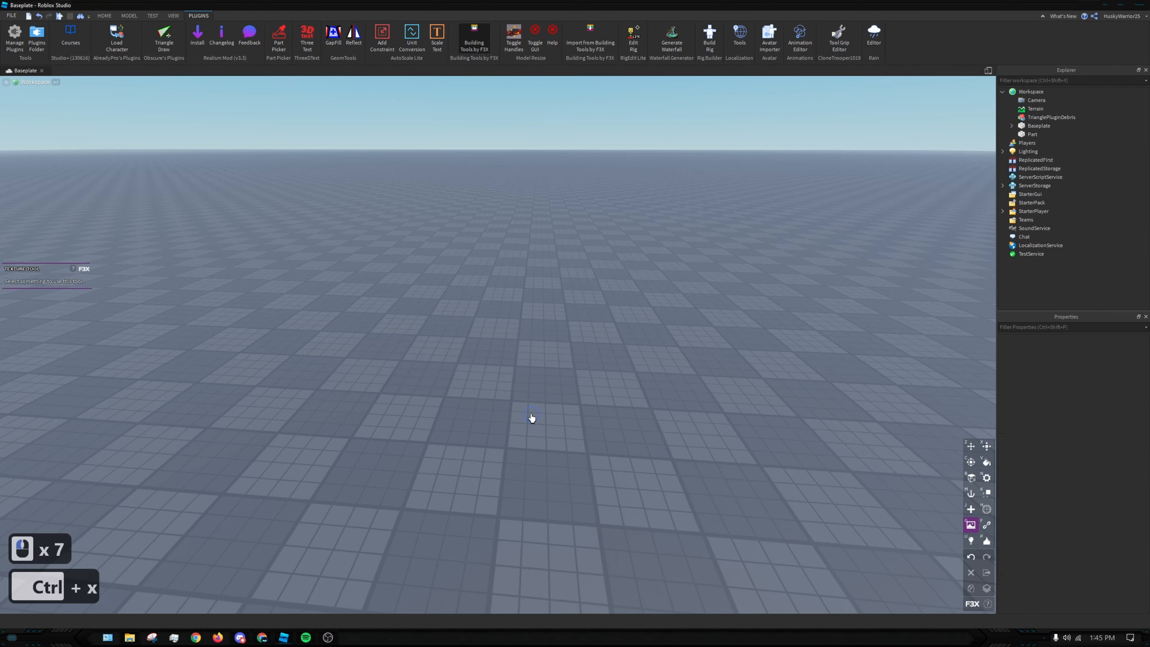
Place a new part of type Normal on the baseplate with the New Part tool
key(j)
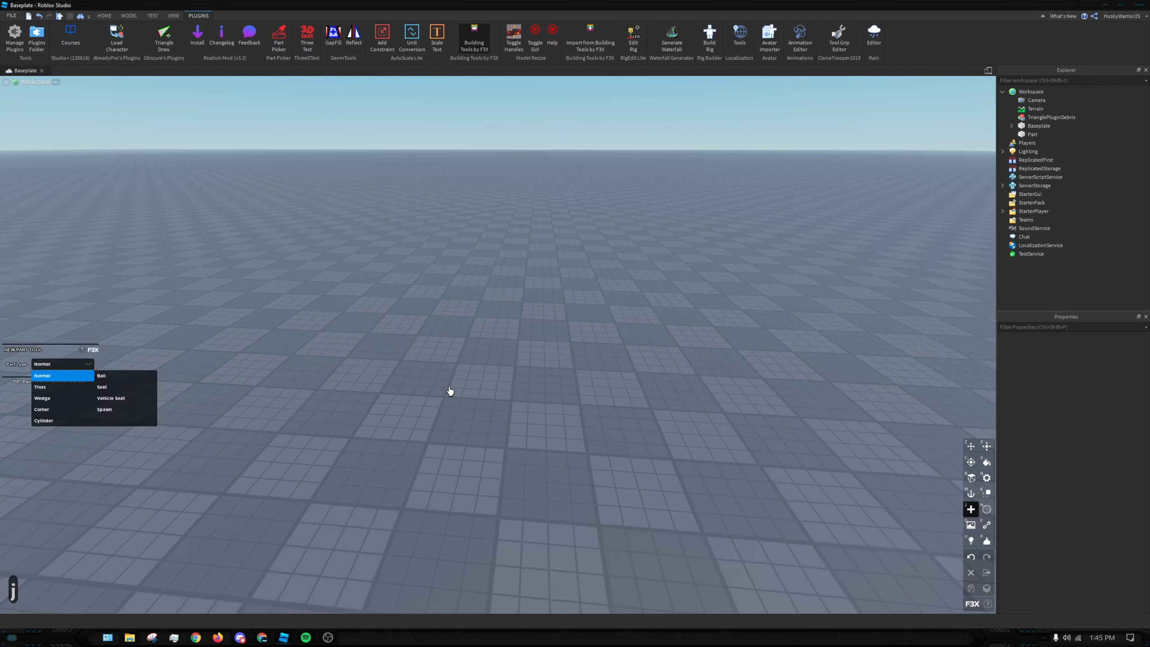
drag(238, 422, 415, 412)
key(j)
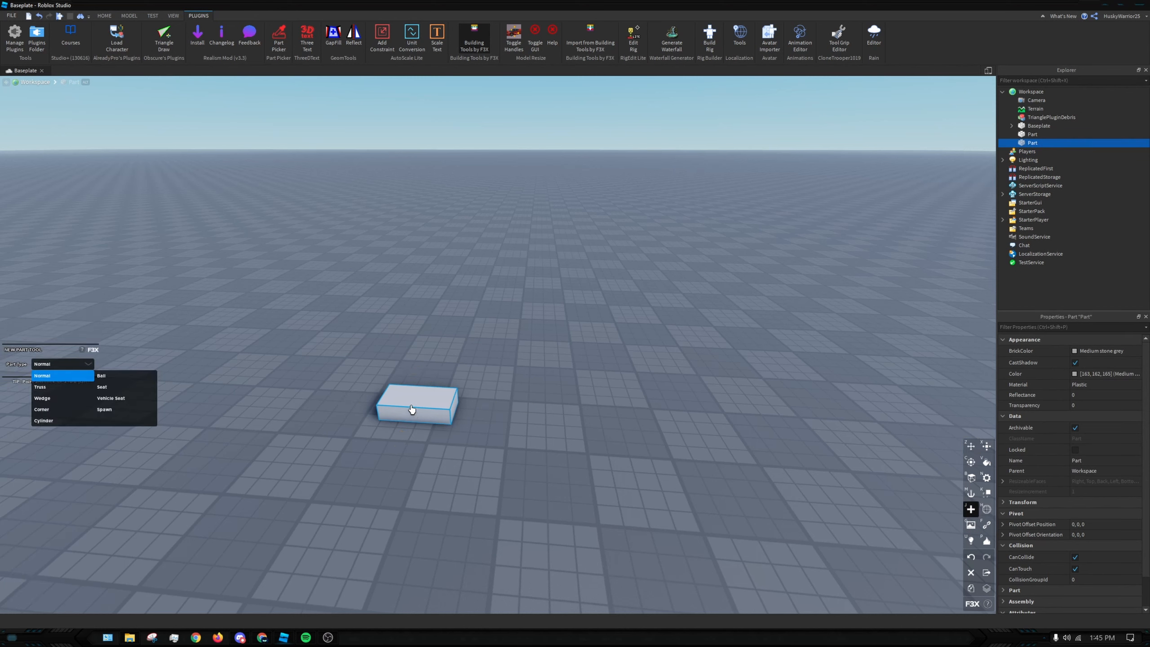
key(f)
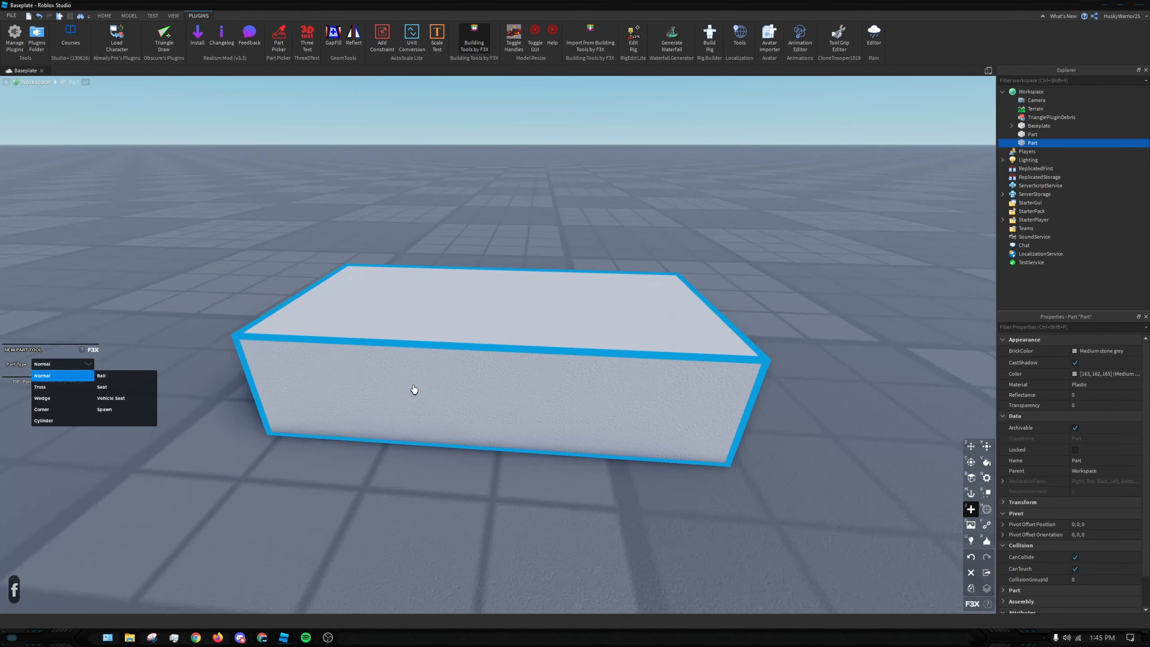
click(508, 203)
key(ctrl+z)
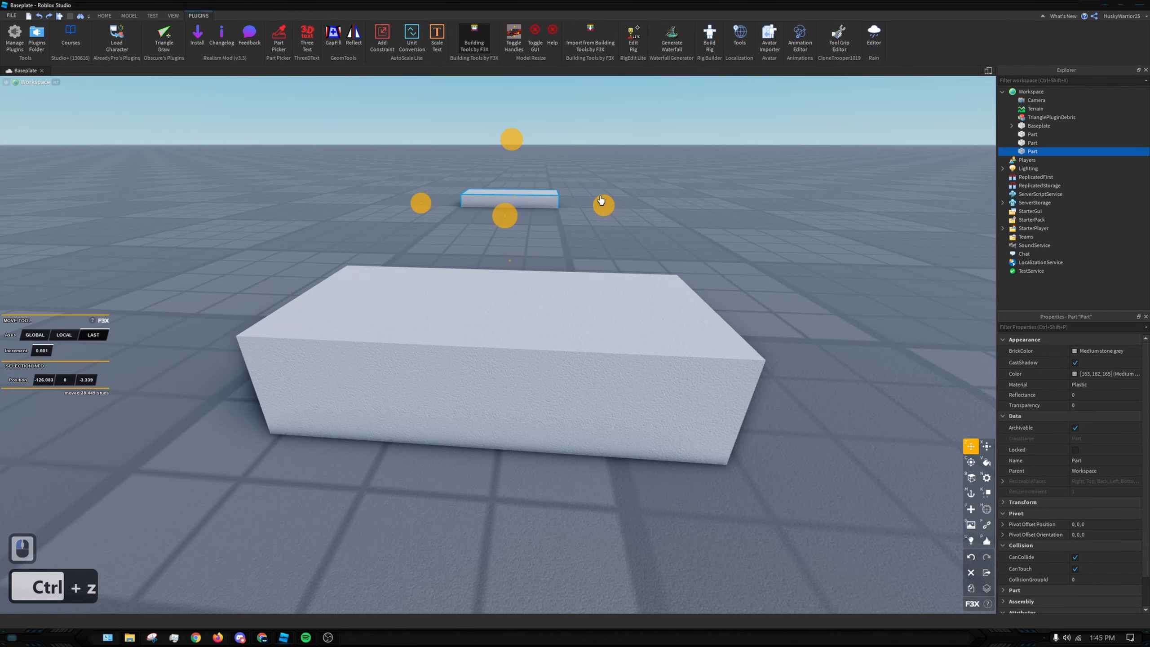
key(ctrl+z)
double_click(637, 194)
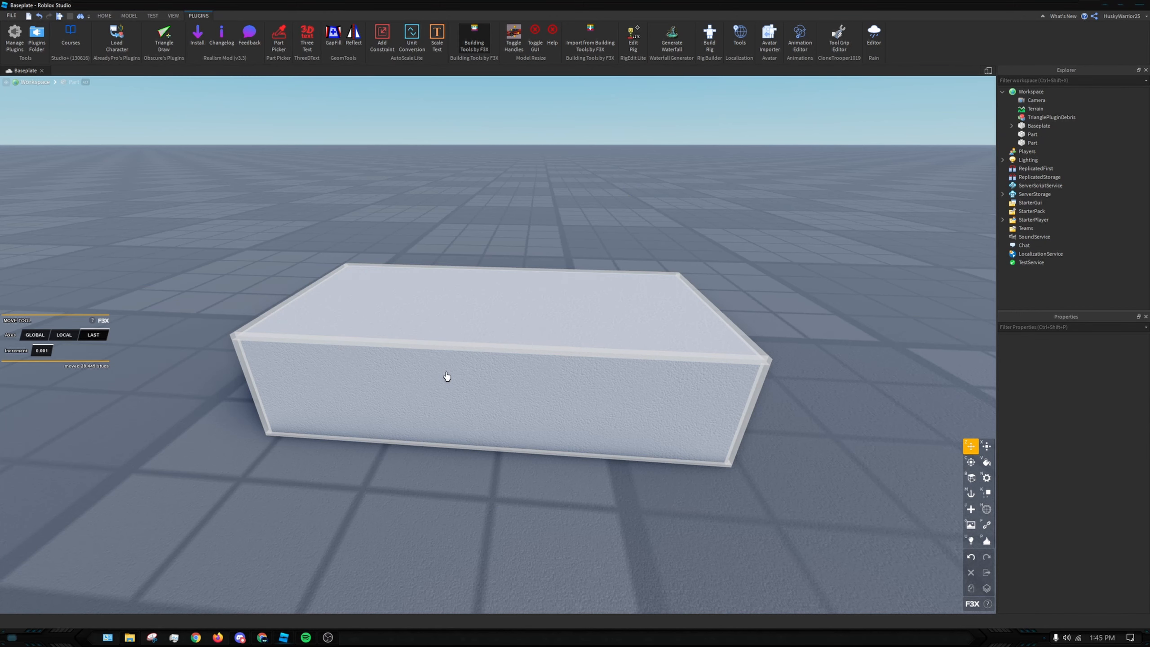
Bring up the Weld tool's options and select the new block
key(s)
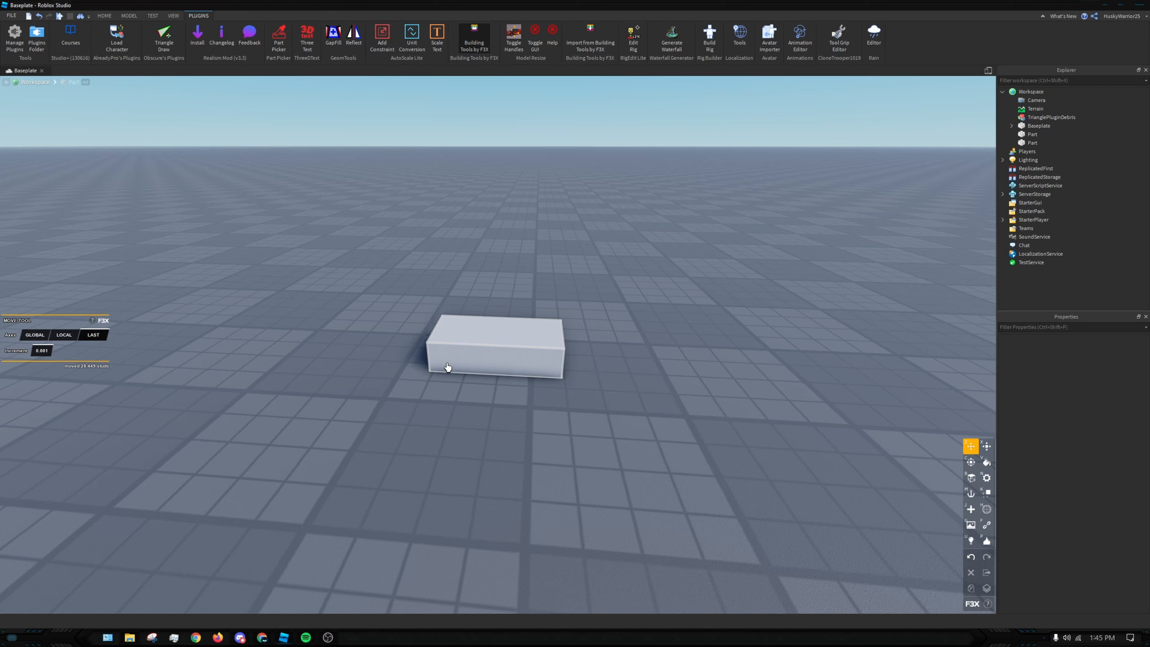
click(459, 261)
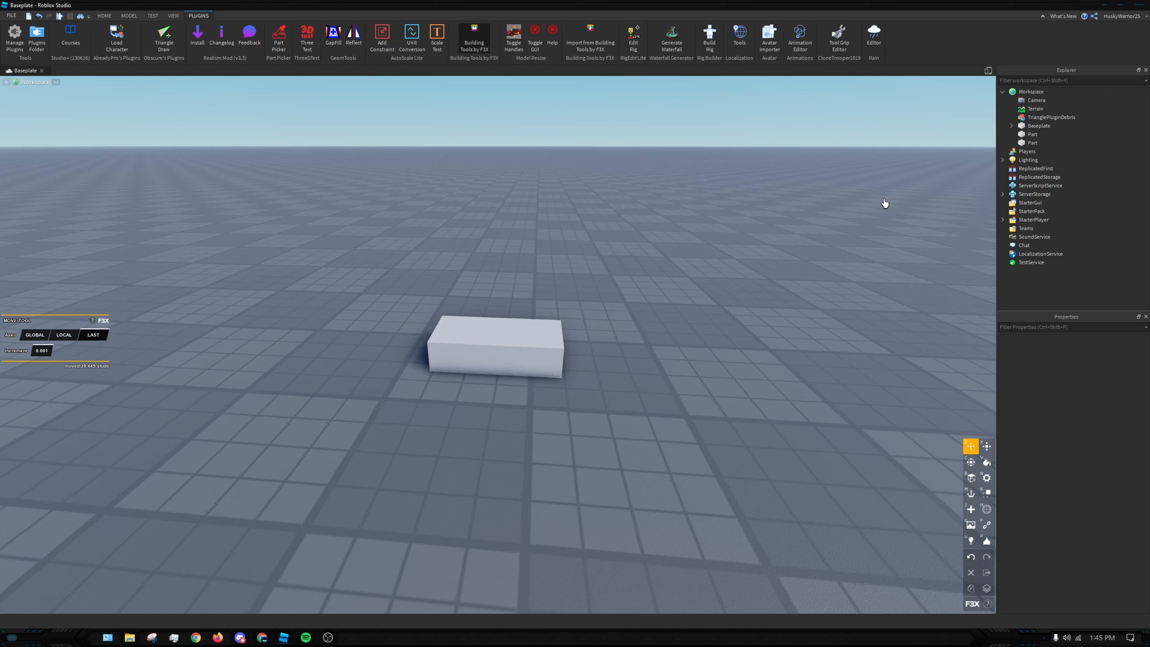
key(f)
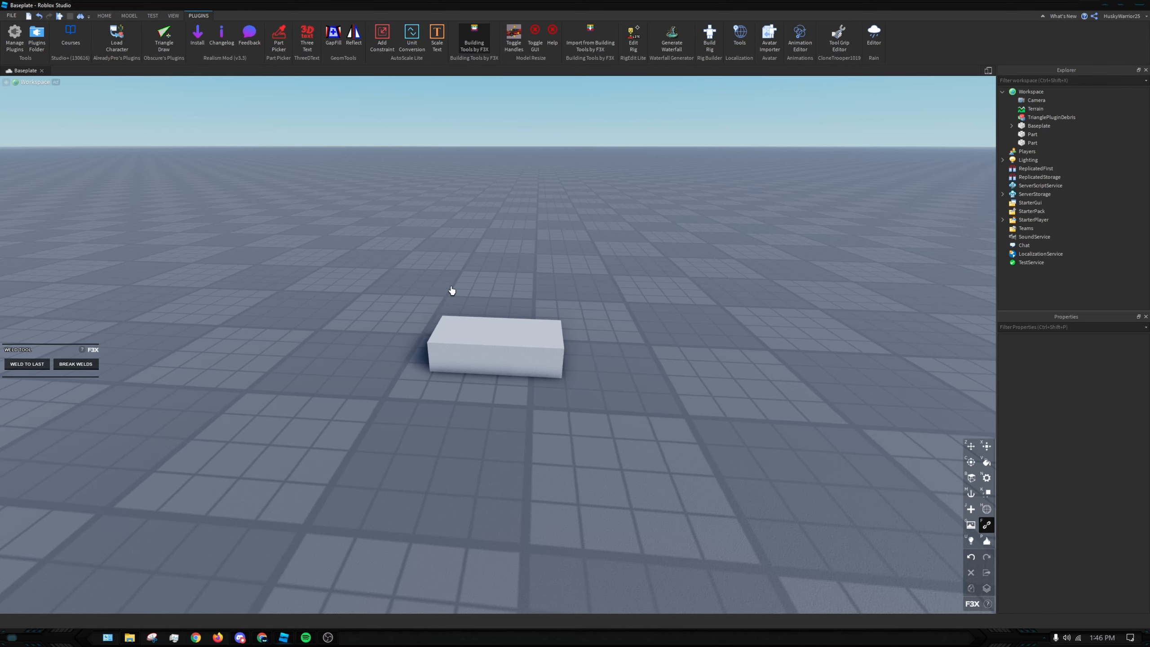
click(434, 377)
click(505, 360)
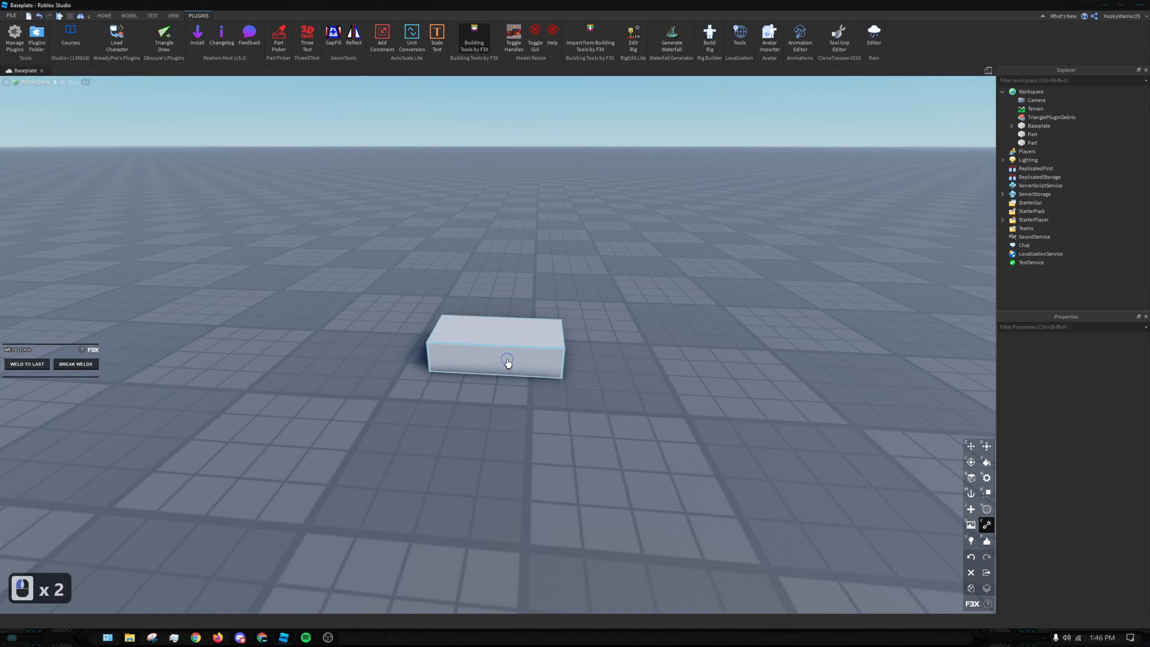
Move the block to another spot on the baseplate with the Move tool
key(z)
drag(503, 359, 424, 495)
key(s)
key(a)
key(d)
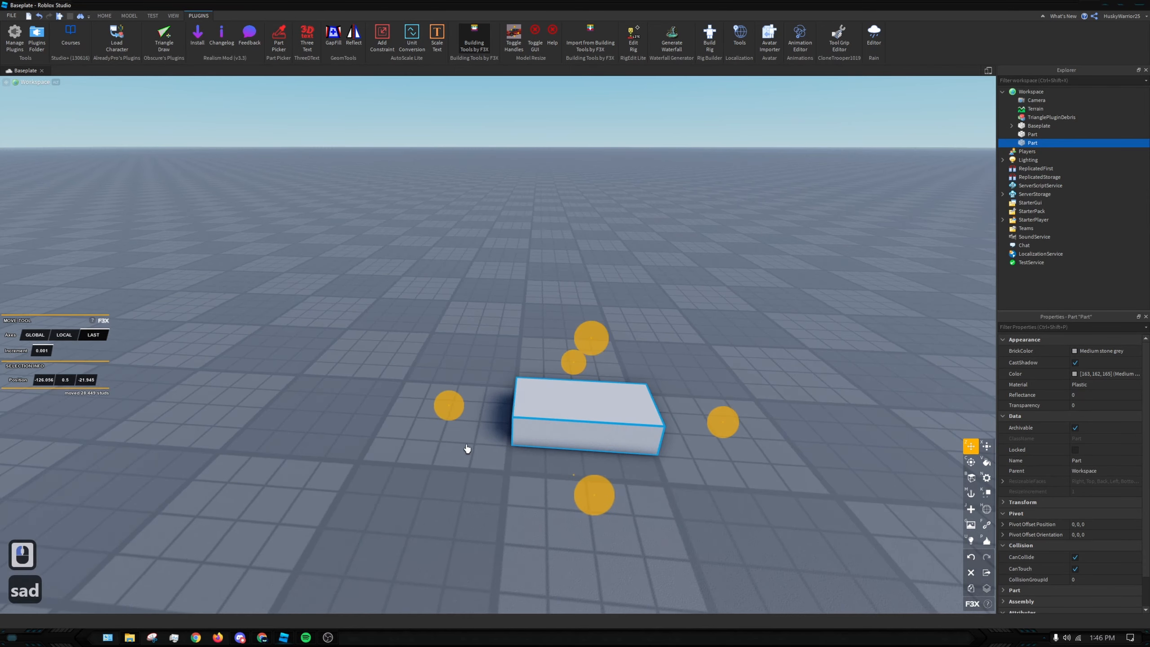
key(d)
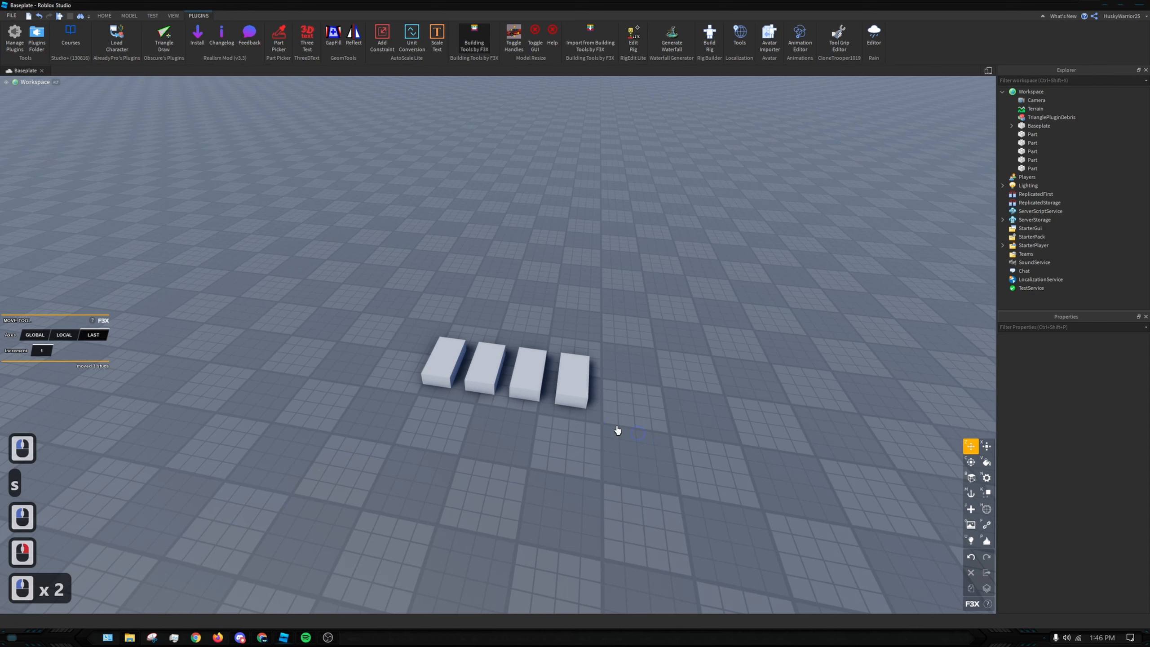
Select three neighbouring blocks of the row of four and raise them together to a height of 14.5 studs
click(487, 376)
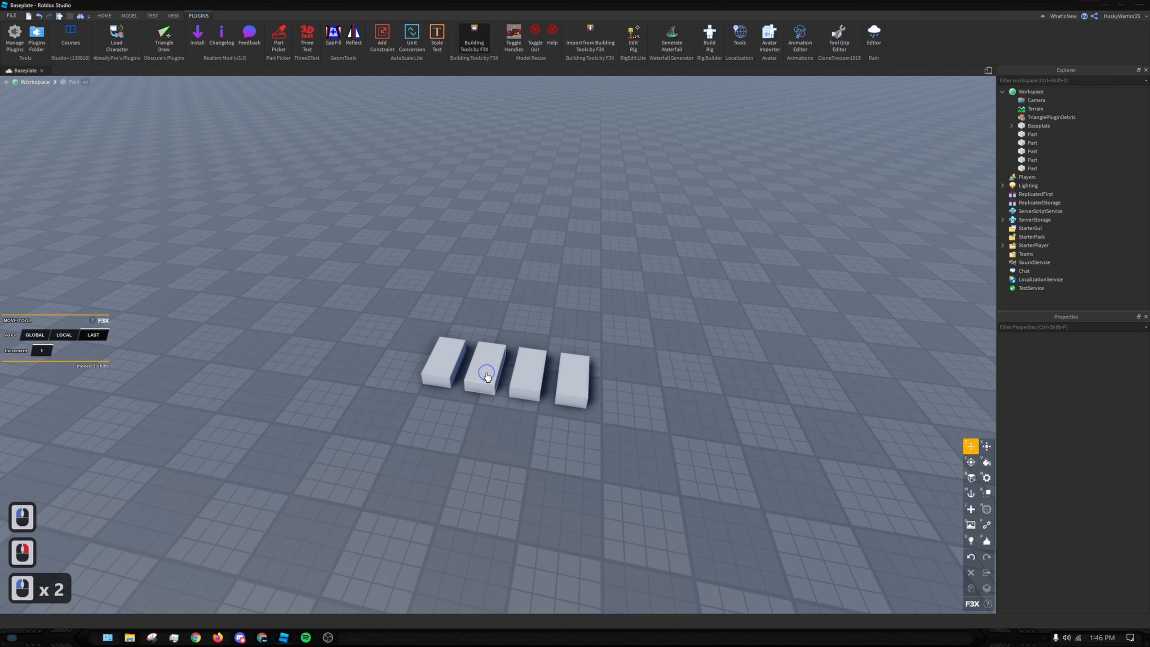
click(451, 370)
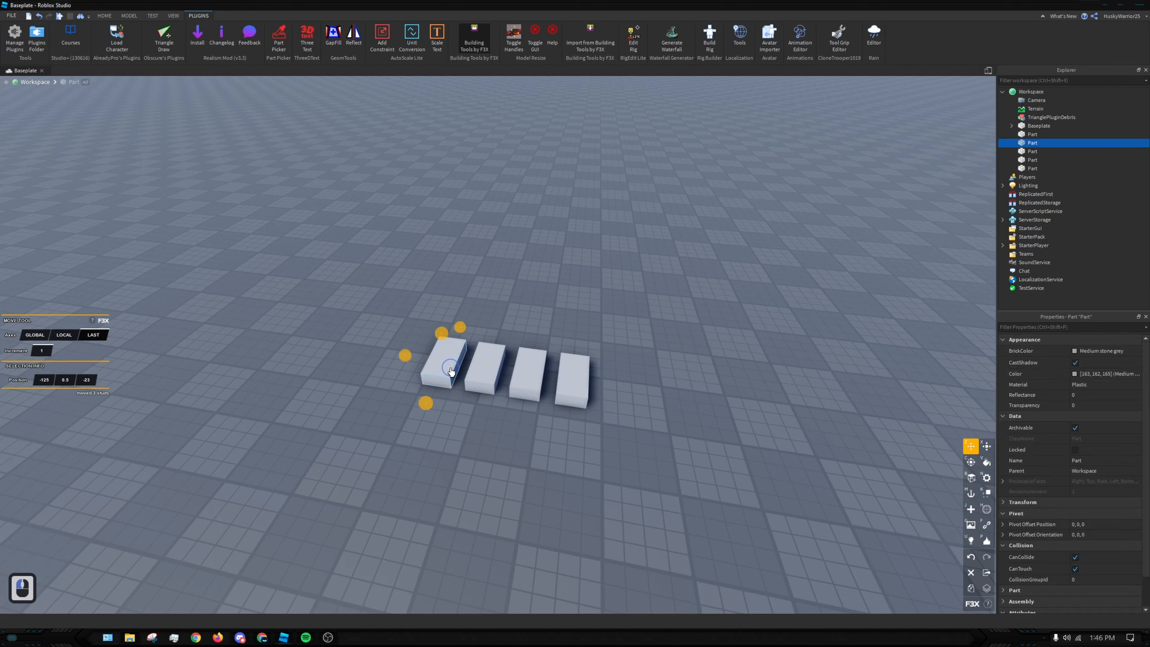
key(z)
click(532, 401)
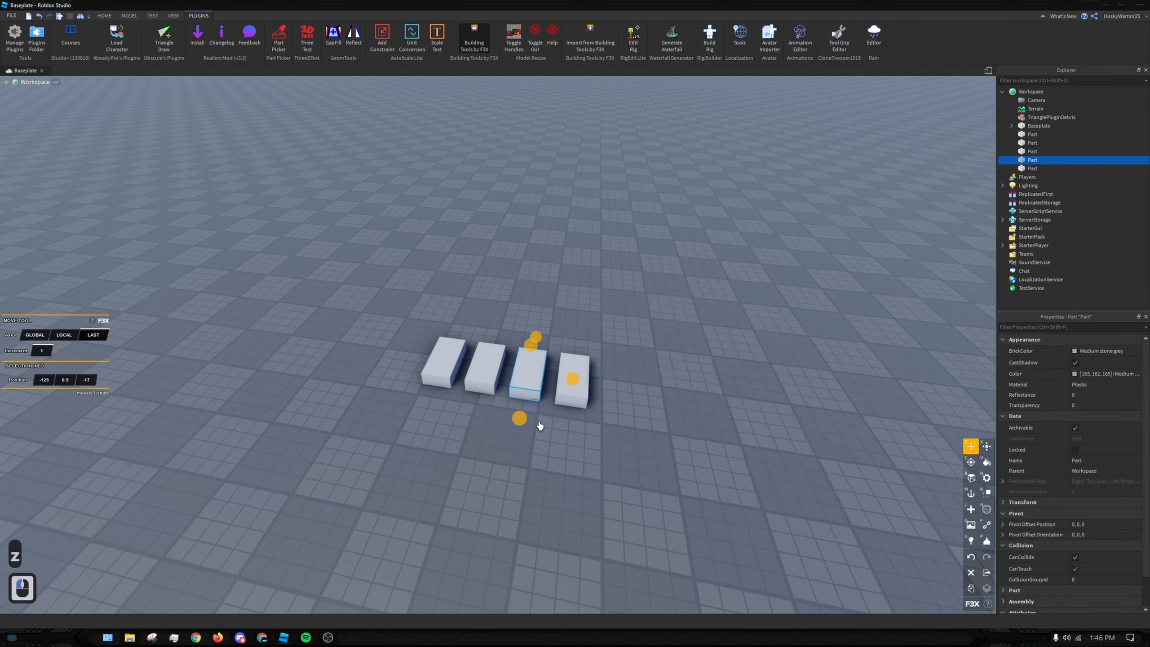
click(538, 425)
drag(538, 428, 357, 309)
drag(483, 341, 397, 69)
Spread the raised blocks apart by moving the left one outward and the right one 12 studs away from the middle block
click(423, 245)
click(428, 173)
drag(482, 152, 188, 134)
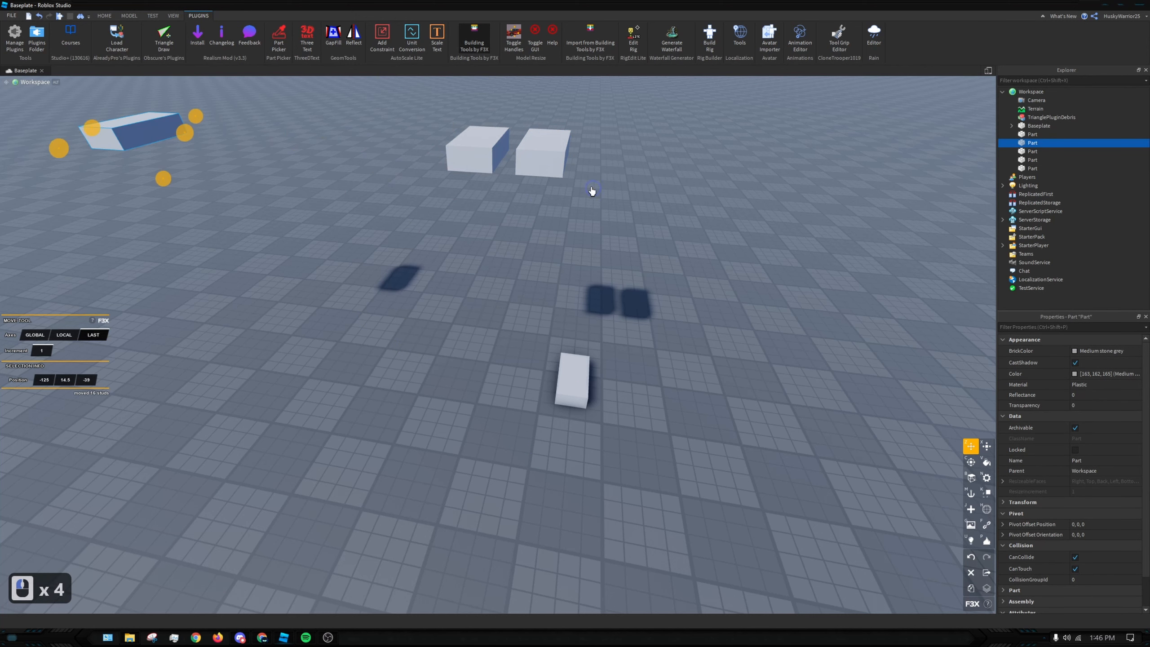
click(555, 161)
drag(613, 157, 922, 182)
click(603, 370)
click(567, 371)
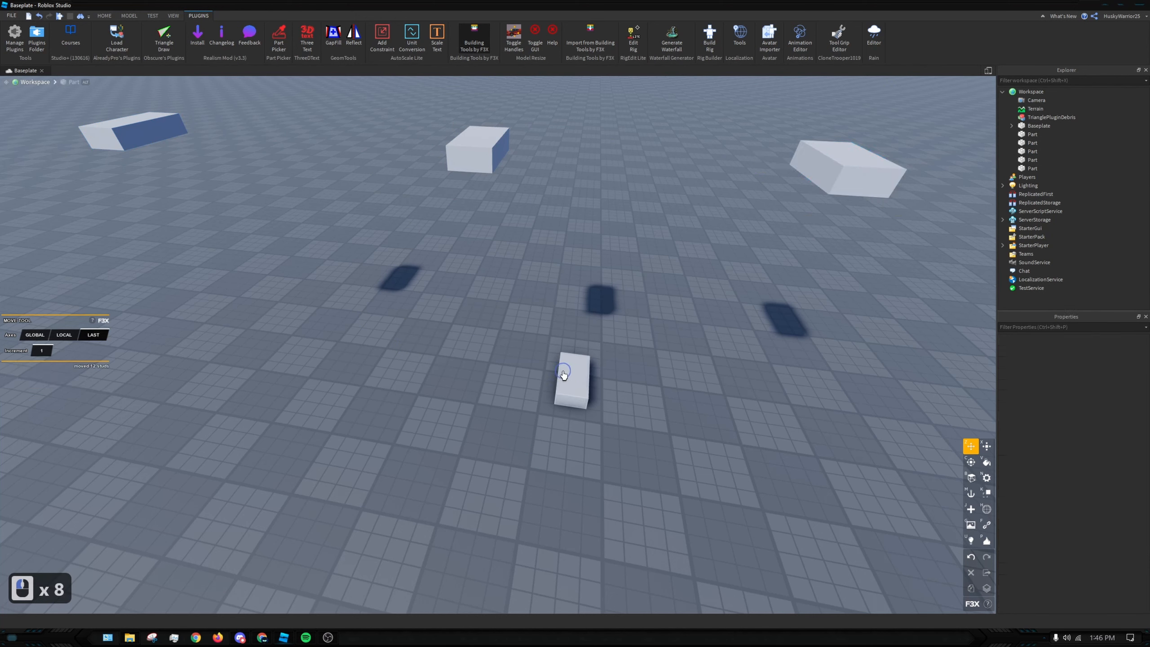
Set the Lighting service's ClockTime to 20 to turn the scene to night
scroll(564, 375, down, 5)
click(1028, 185)
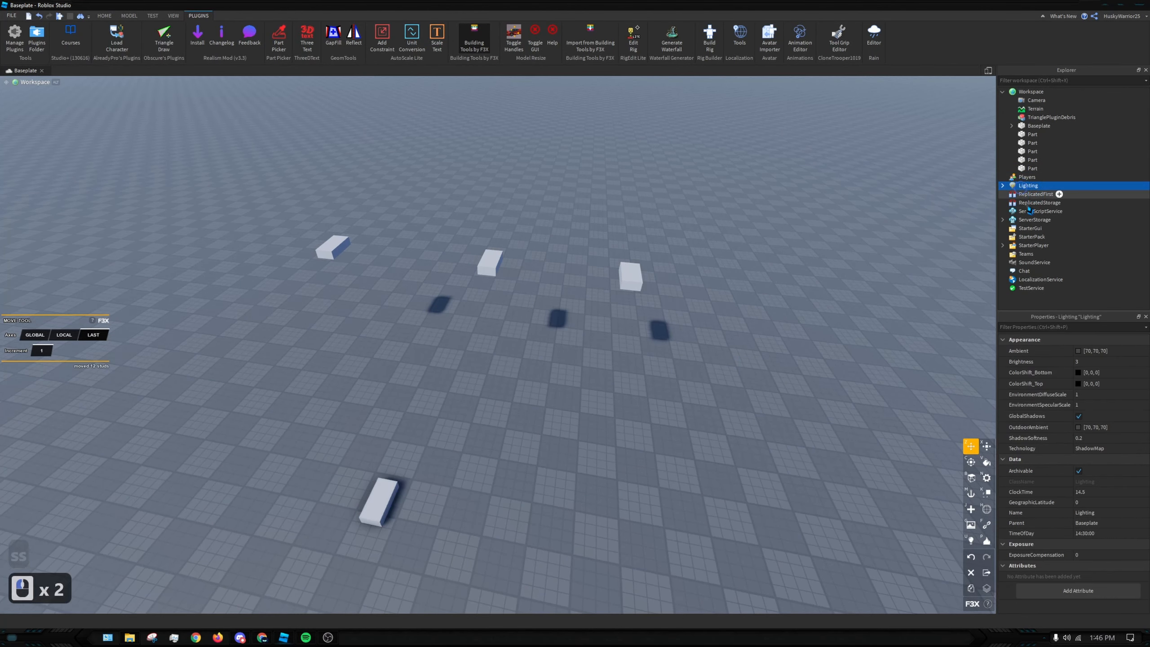
click(1115, 493)
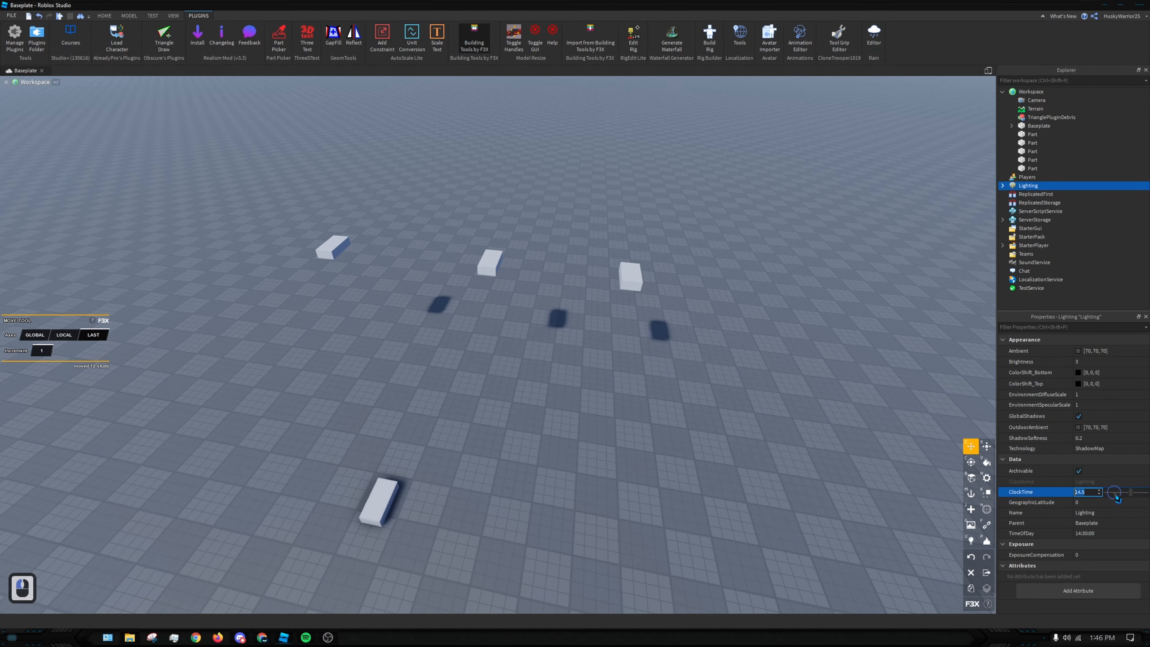
text(20)
key(Return)
click(728, 446)
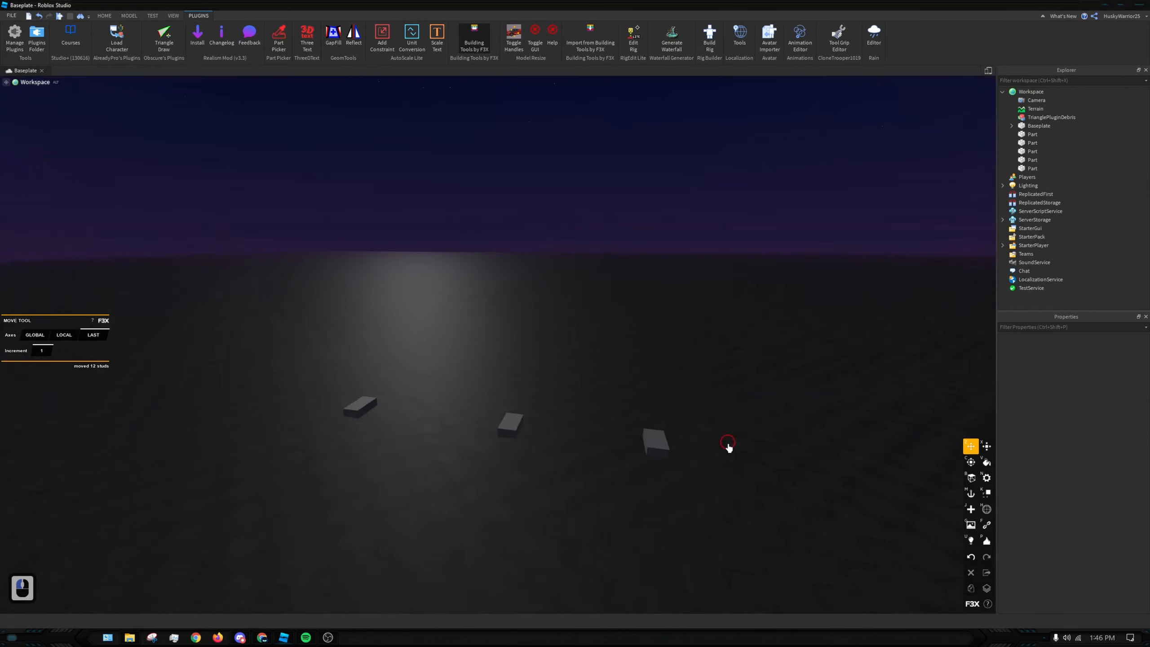
Add a spot light to the left raised block with the Lighting tool
key(a)
key(w)
key(d)
key(w)
double_click(329, 428)
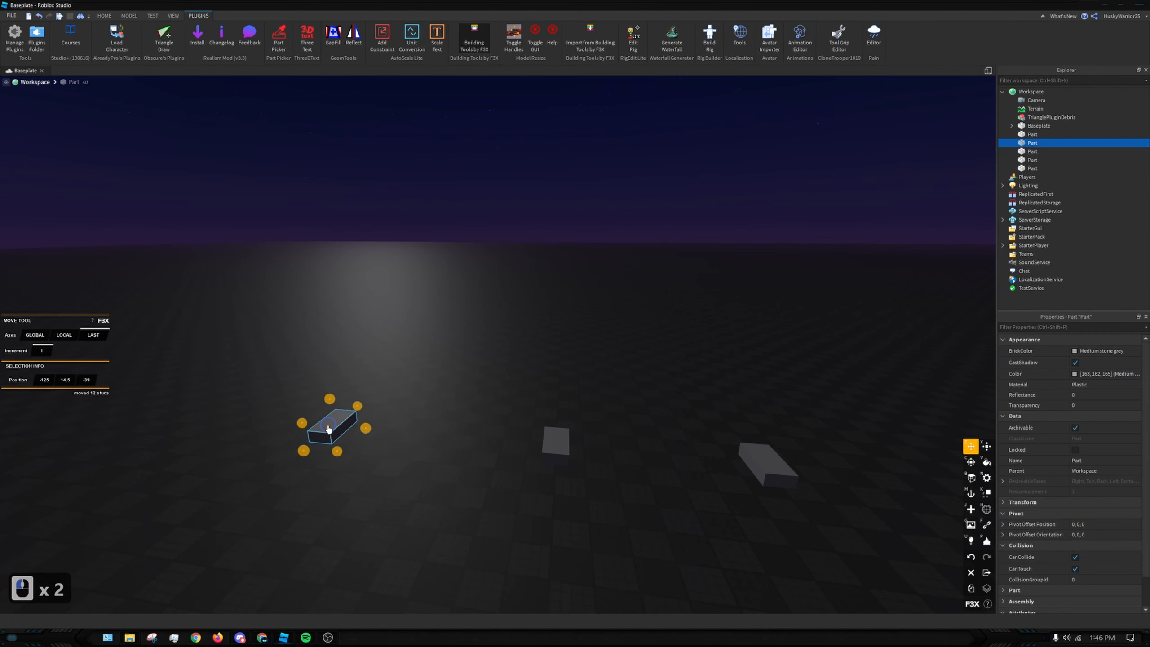
key(u)
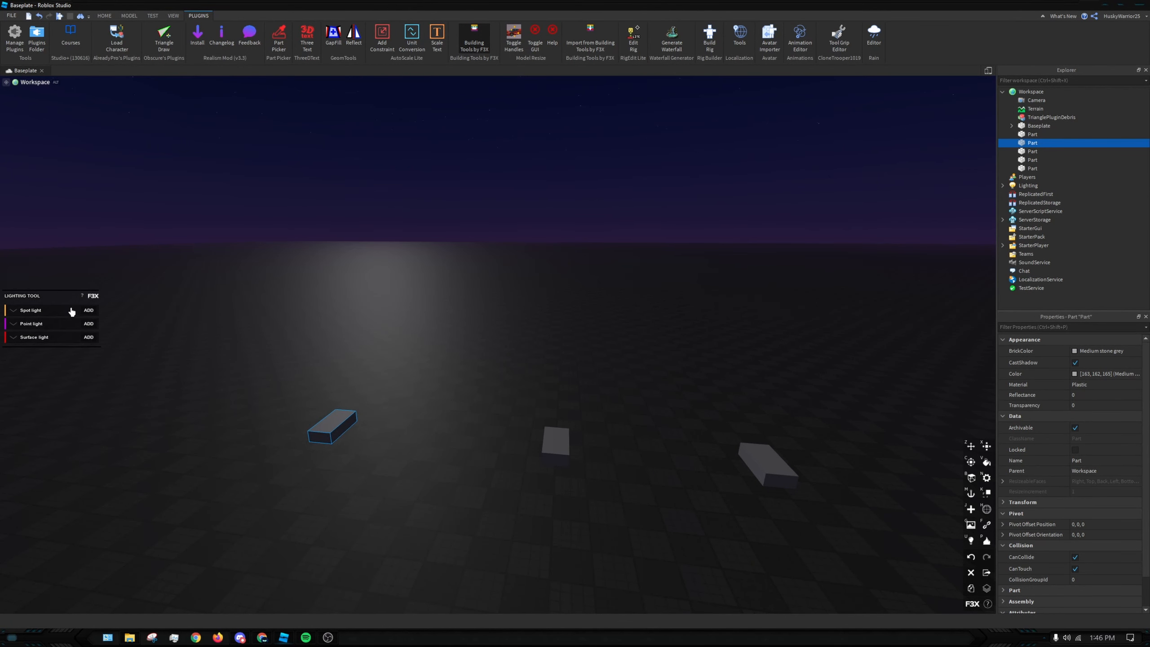
click(89, 323)
Add a point light to the middle raised block and a surface light to the right one
click(555, 444)
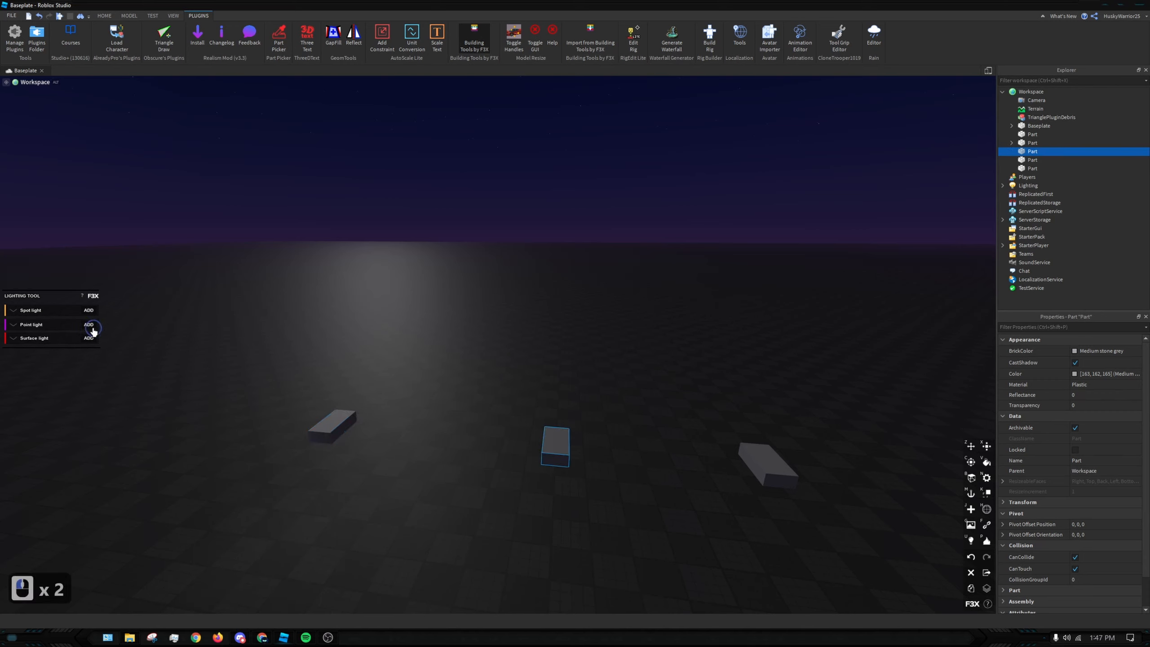
click(88, 323)
click(754, 458)
click(89, 337)
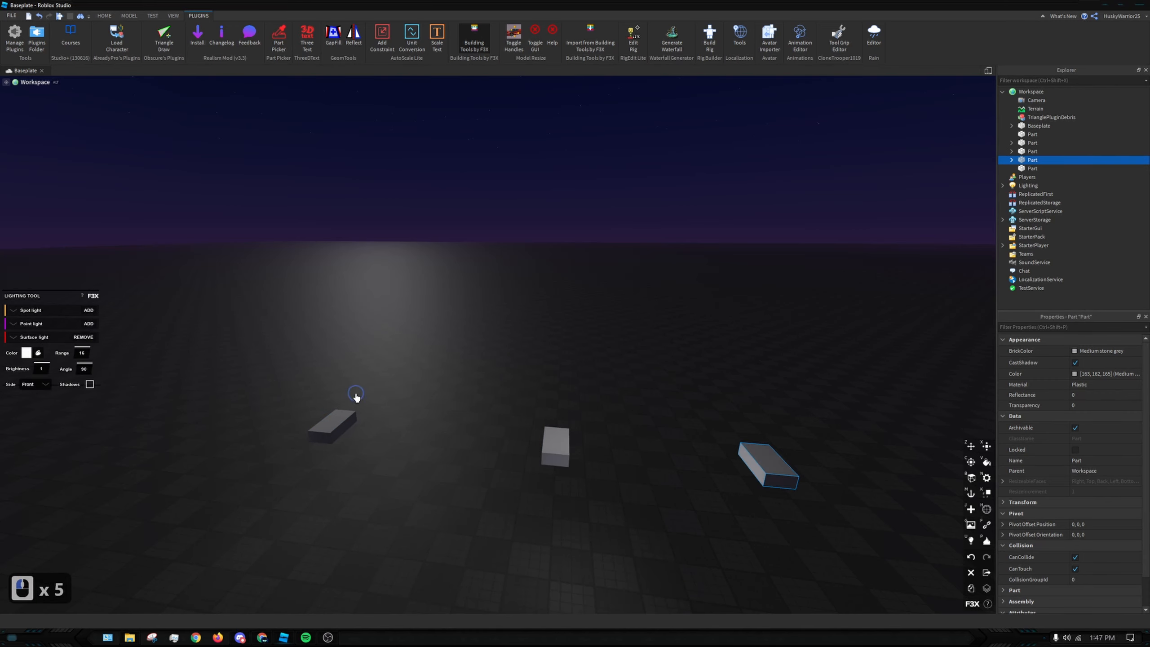
Set the left raised block's spot light colour to a bright blue with HSV 207°, 100%, 100%
click(327, 419)
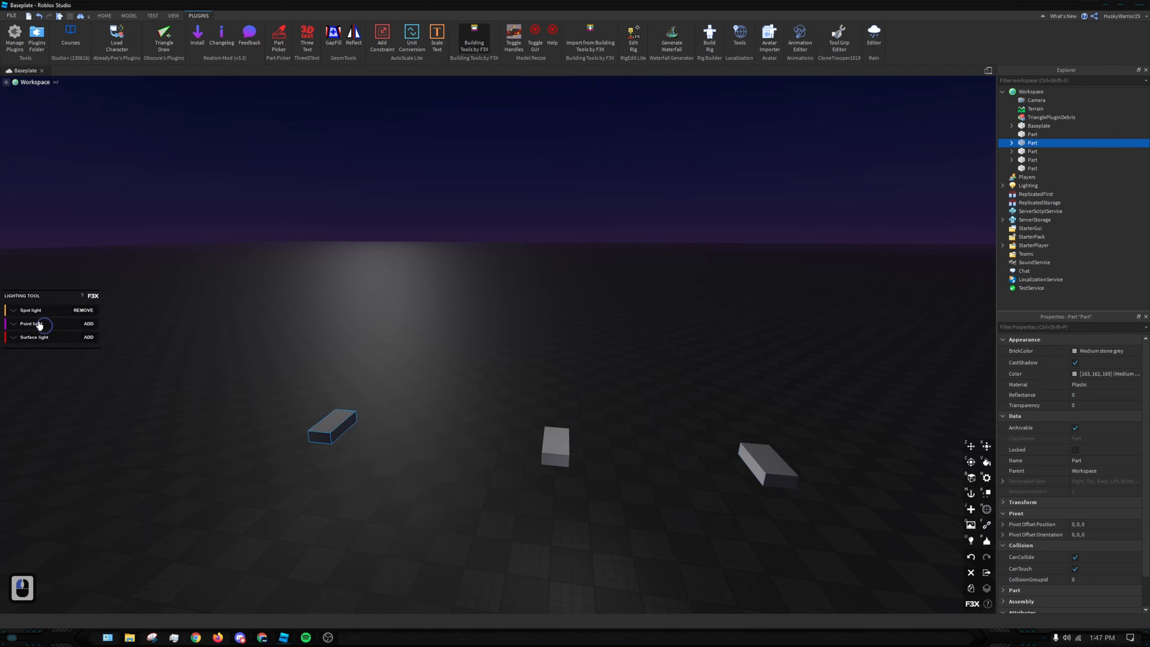
click(10, 312)
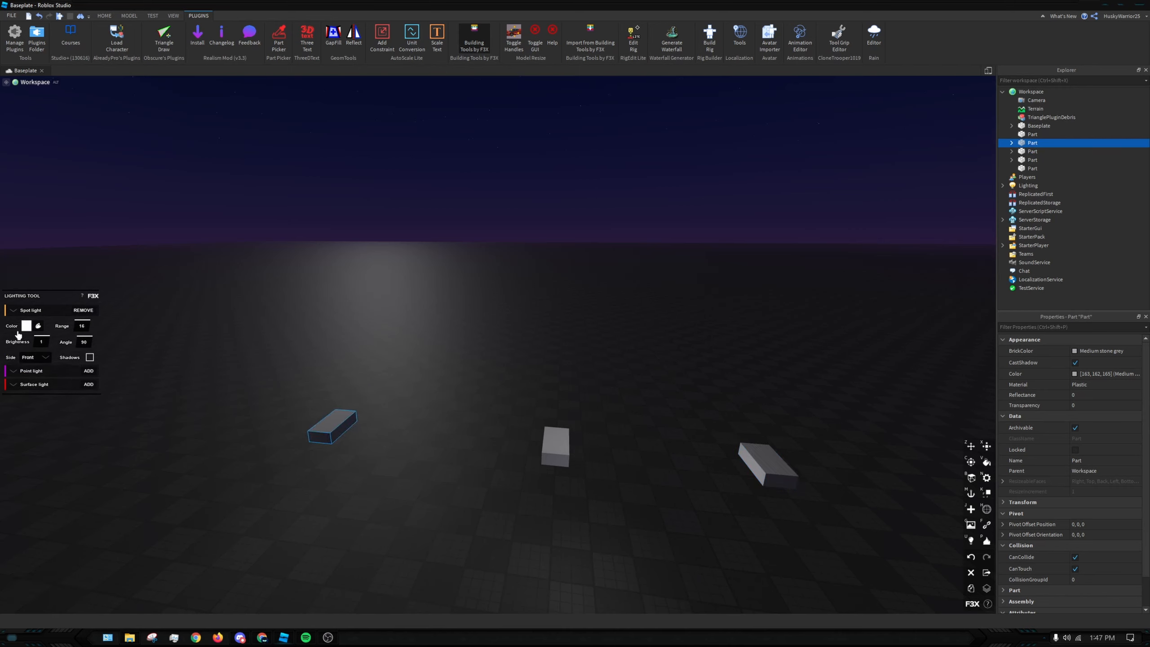
click(38, 327)
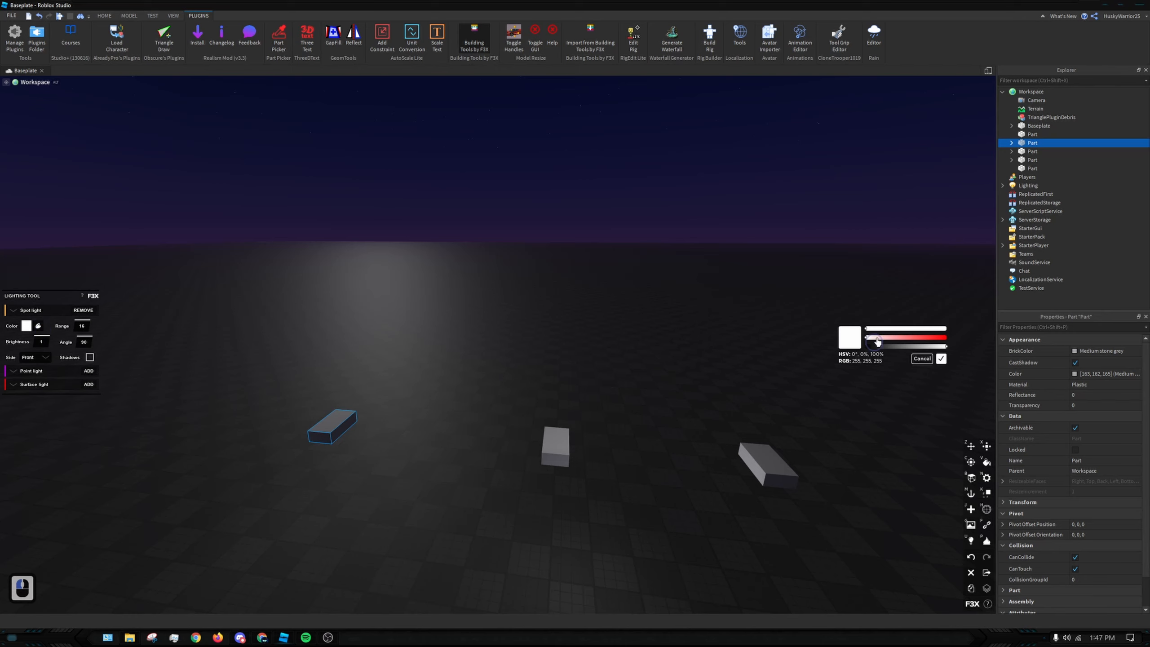
drag(877, 341, 54, 414)
click(194, 370)
click(17, 311)
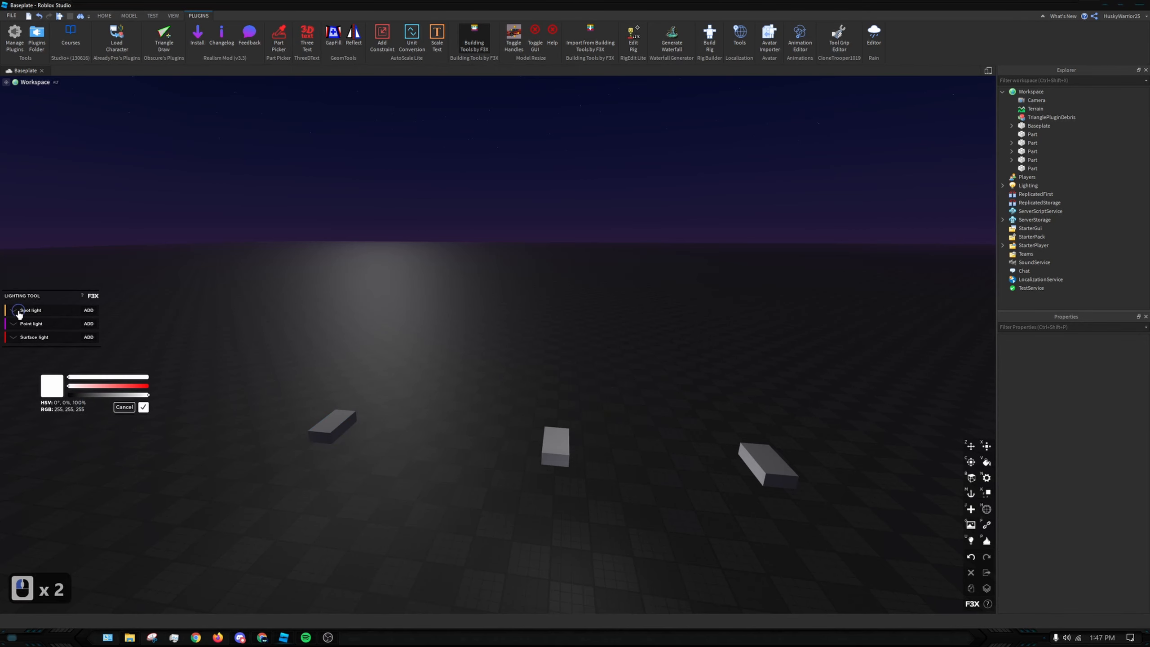
click(347, 440)
click(98, 377)
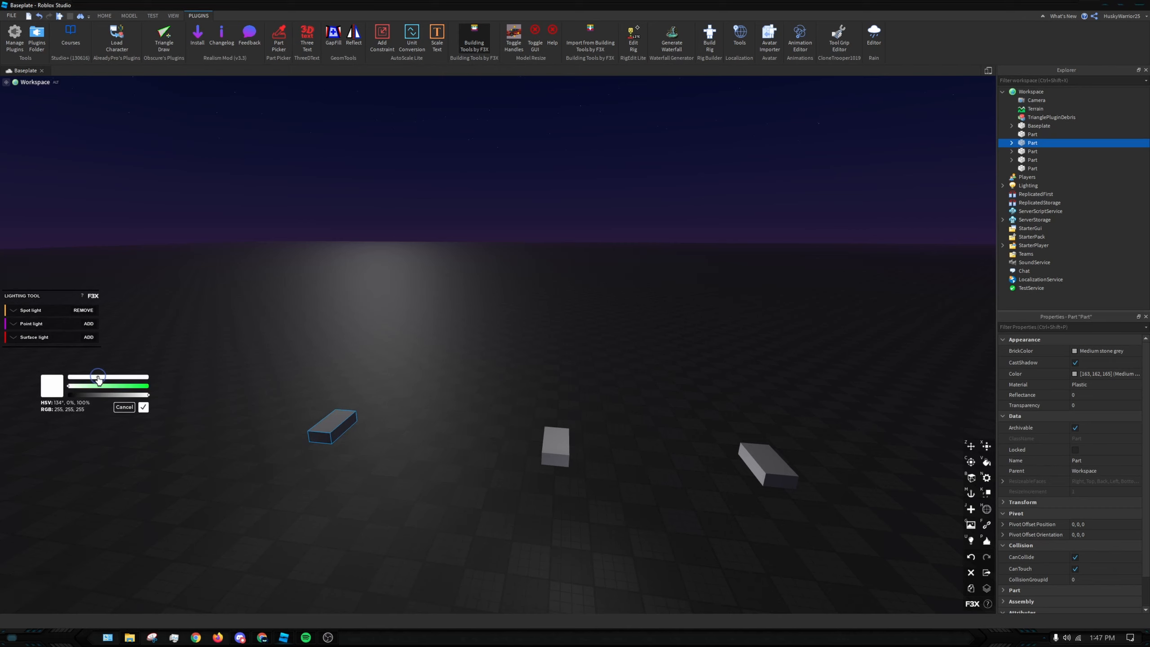
drag(111, 377, 221, 391)
click(134, 386)
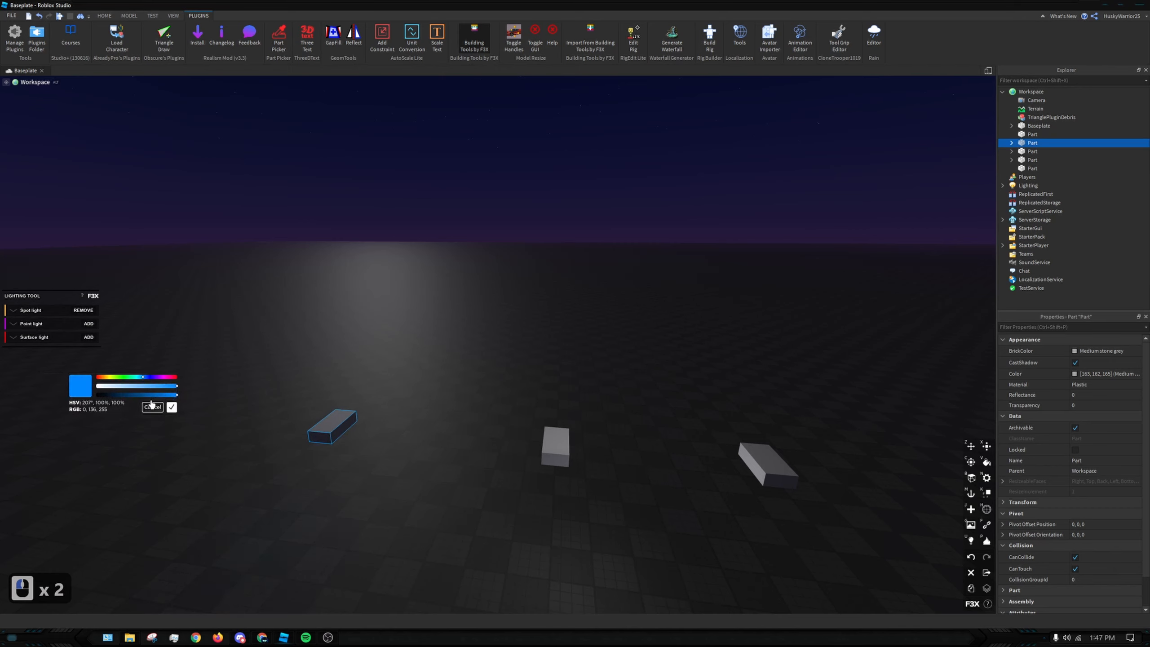
click(171, 407)
click(22, 311)
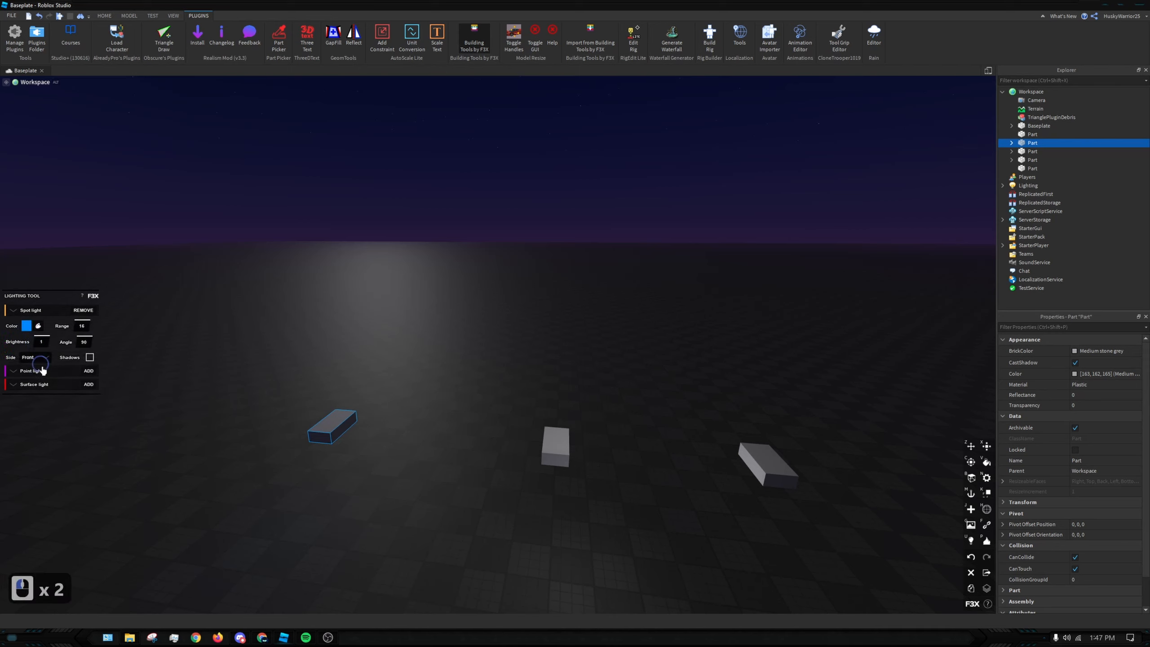
Set the left block's spot light to brightness 2, range 60 and angle 180
click(46, 359)
click(41, 380)
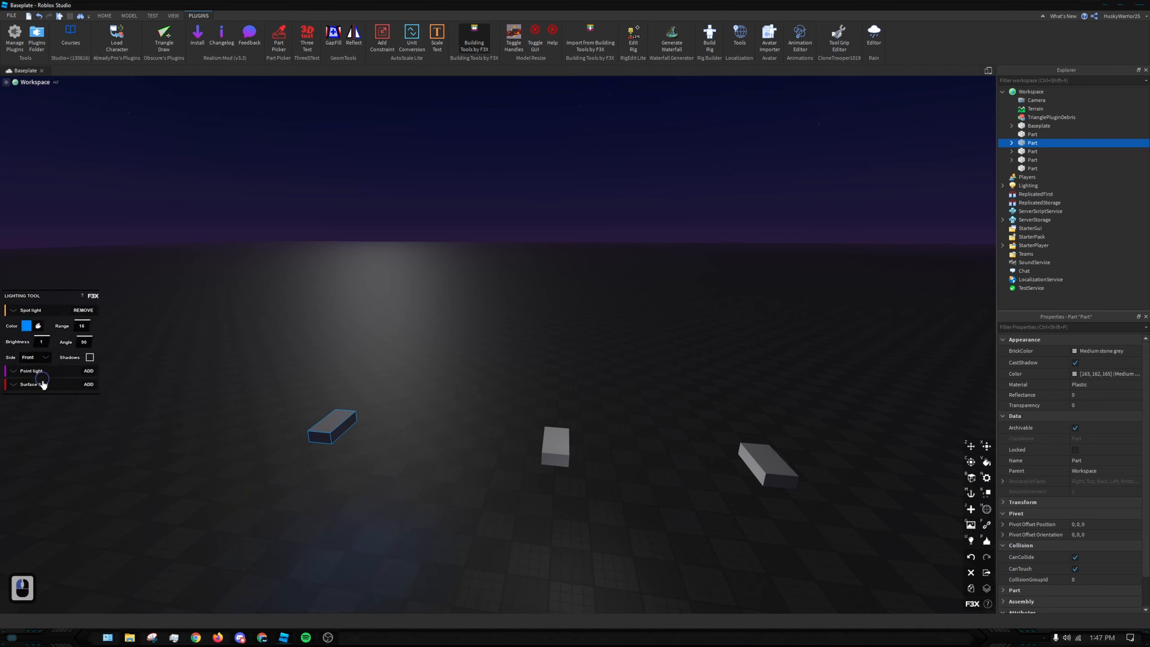
click(41, 342)
text(2)
click(81, 327)
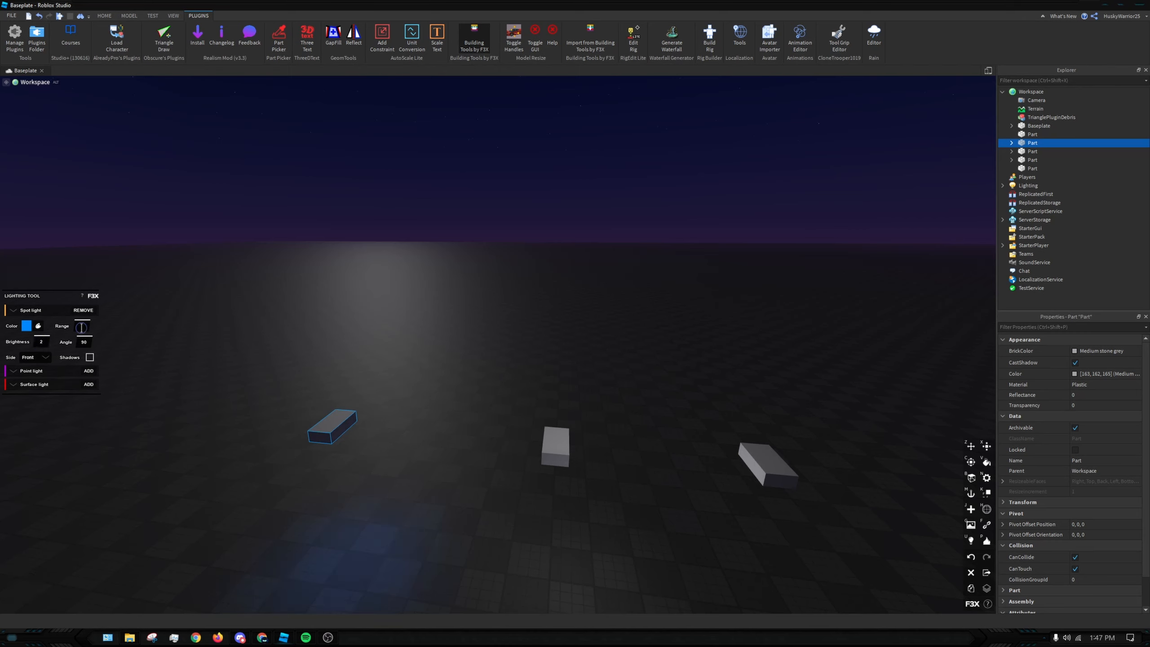
click(82, 326)
text(60)
key(Return)
click(244, 358)
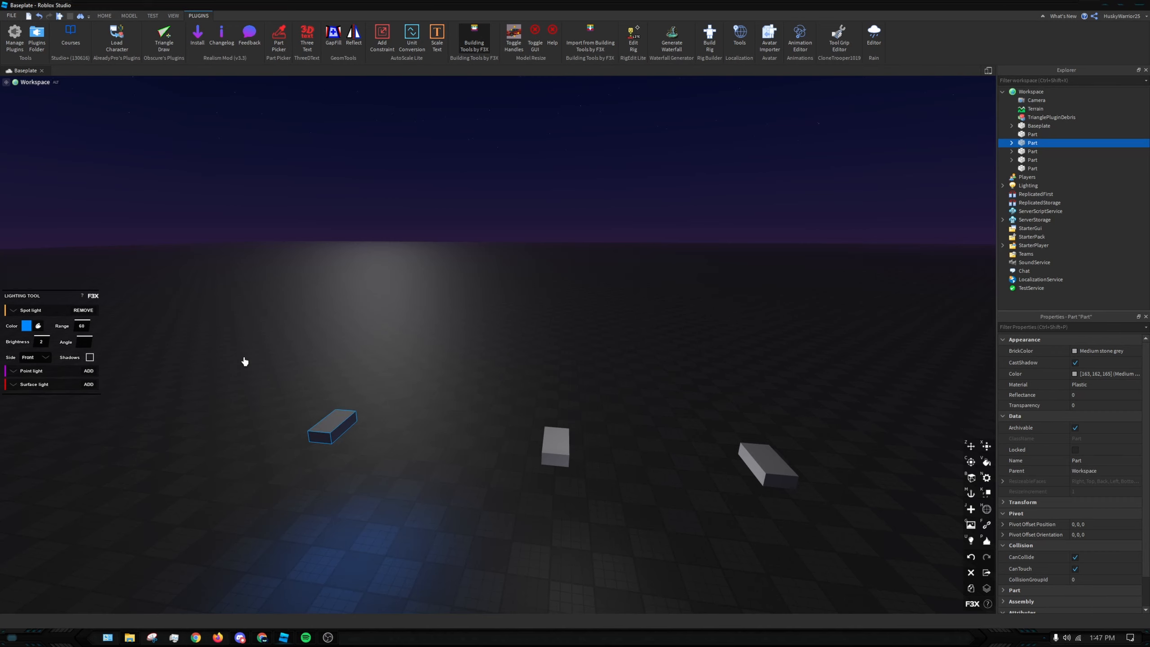
text(180)
key(Return)
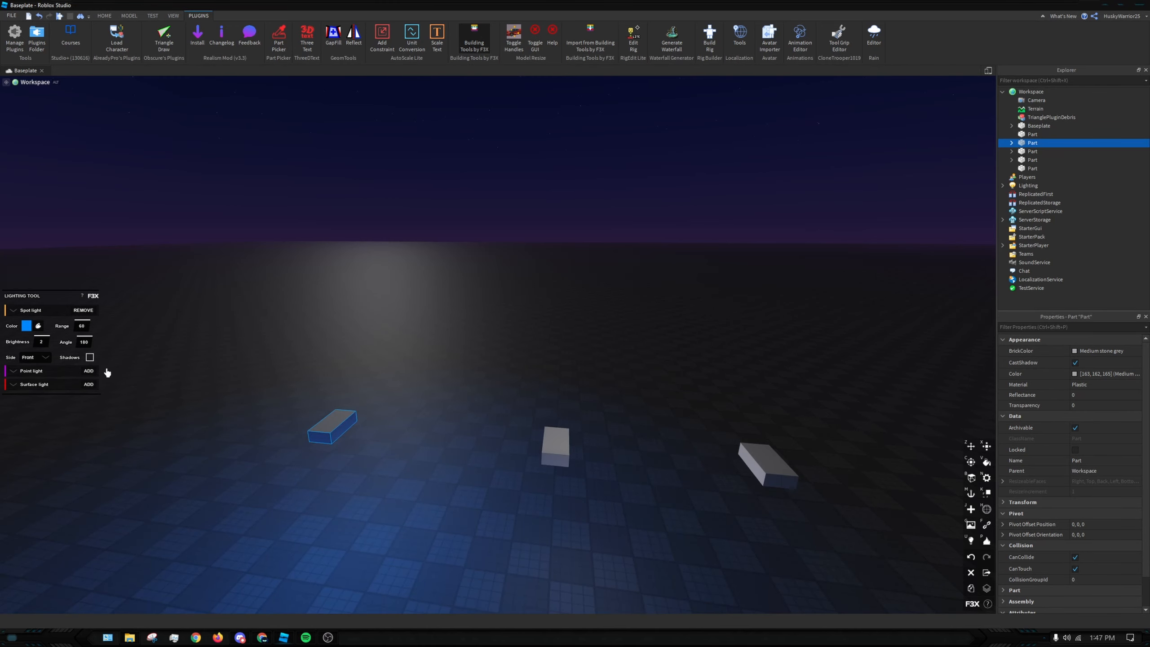
Enable shadows for the left block's spot light
click(90, 358)
right_drag(275, 377, 275, 377)
key(s)
key(s)
key(s)
key(w)
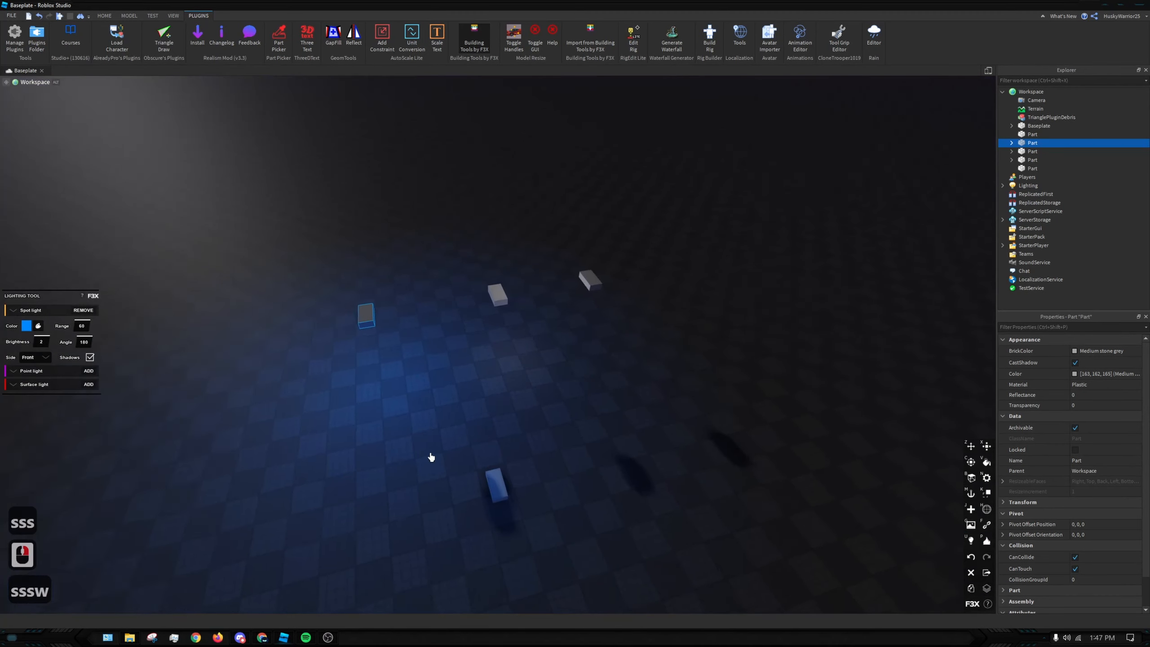
Resize the loose block near the ground into a wall 61.8 studs long, 19 high and 2 thick
key(z)
drag(491, 510, 423, 270)
key(w)
key(a)
key(x)
key(s)
drag(428, 356, 474, 516)
key(a)
right_drag(459, 410, 459, 411)
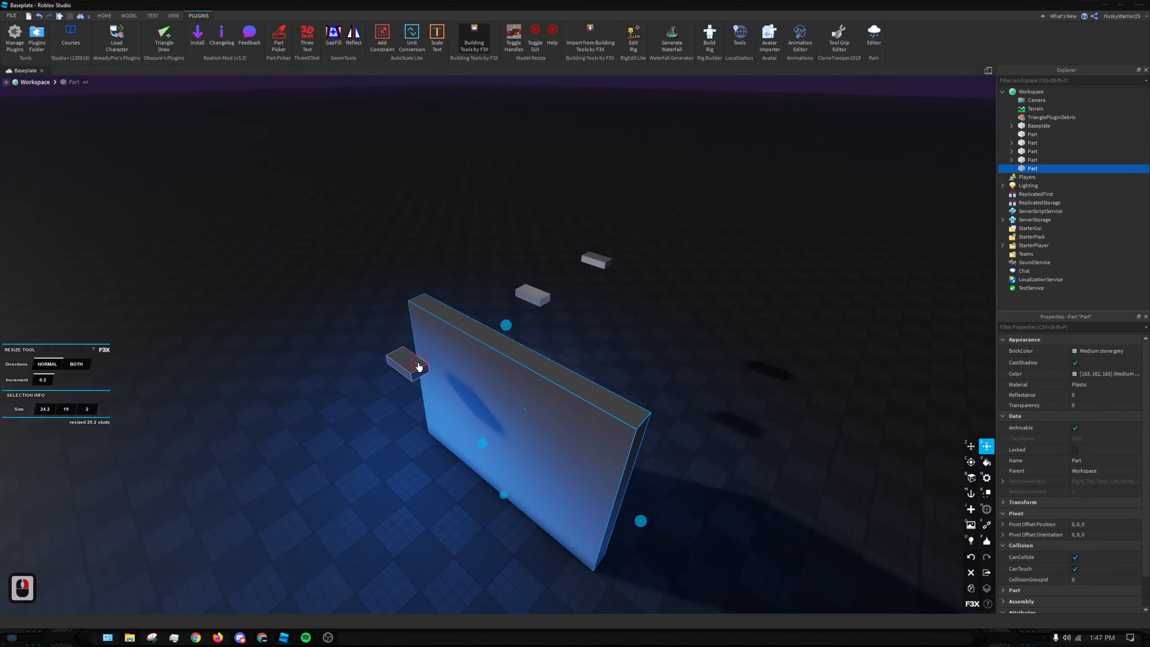
drag(417, 364, 276, 278)
Move the wall so that it stands between the left and middle raised blocks
key(d)
right_drag(570, 390, 480, 395)
key(z)
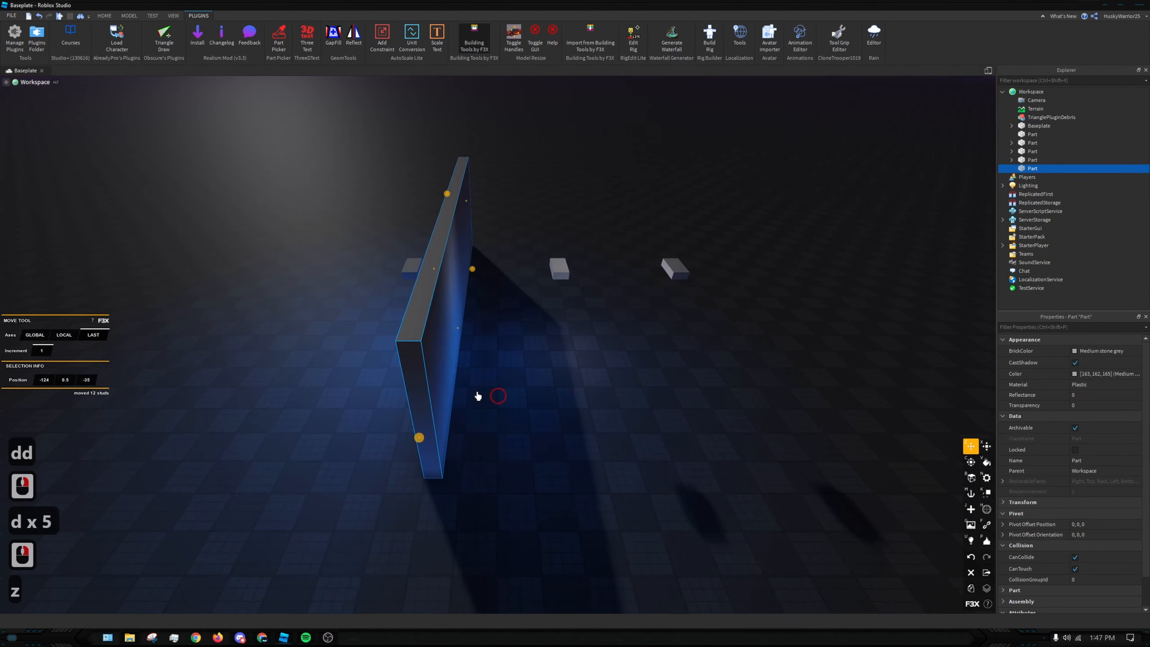
key(z)
click(521, 291)
Toggle the left block's spot light shadows off and back on to compare the lighting behind the wall
click(421, 271)
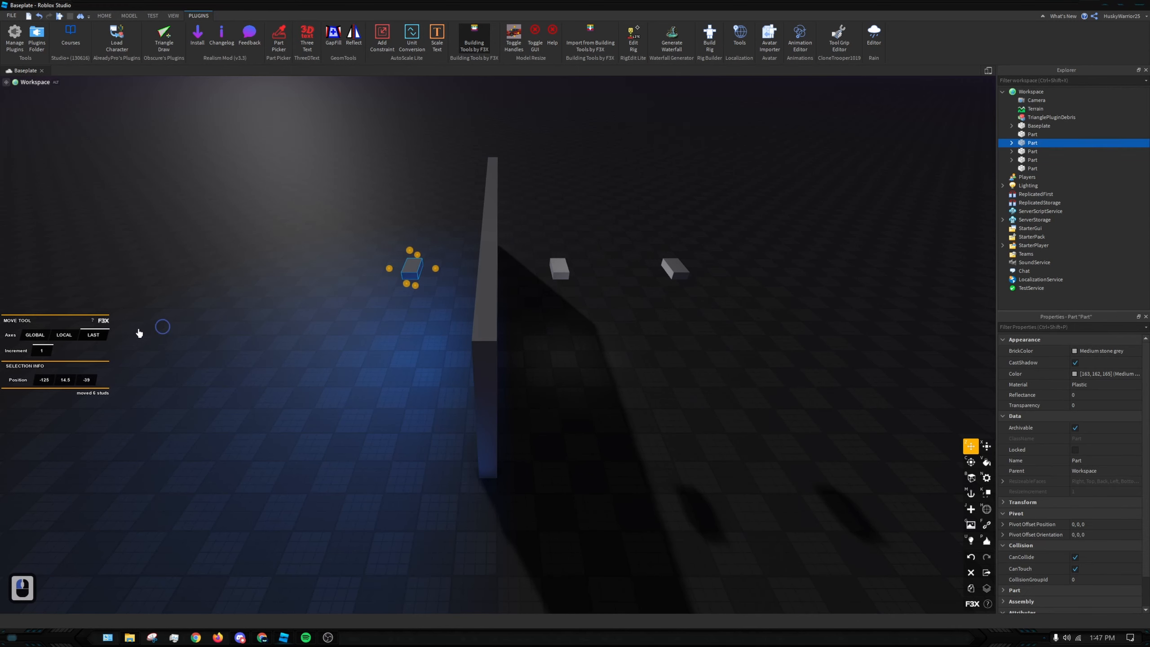
key(u)
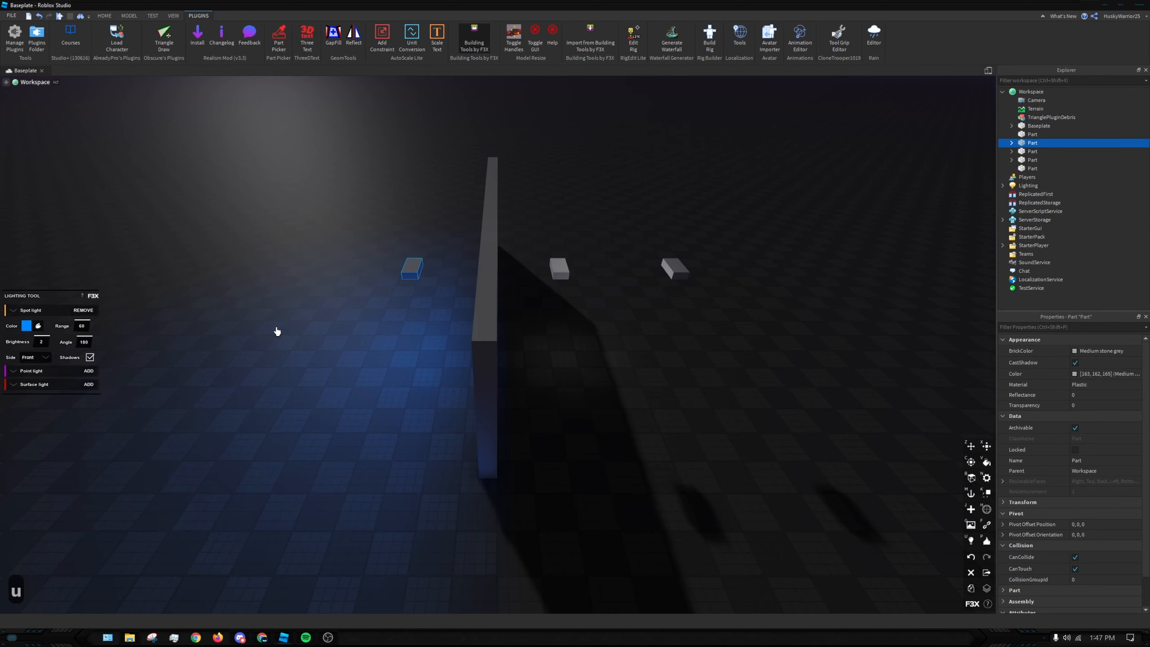
click(90, 357)
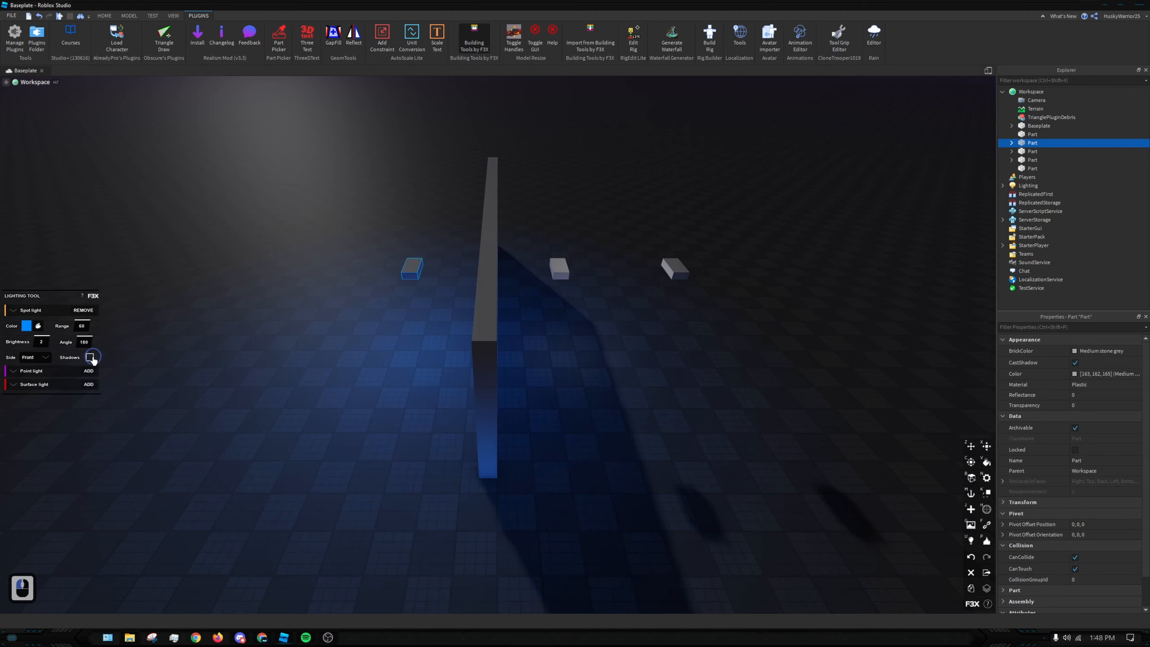
click(91, 357)
click(90, 358)
click(90, 358)
click(91, 357)
click(90, 357)
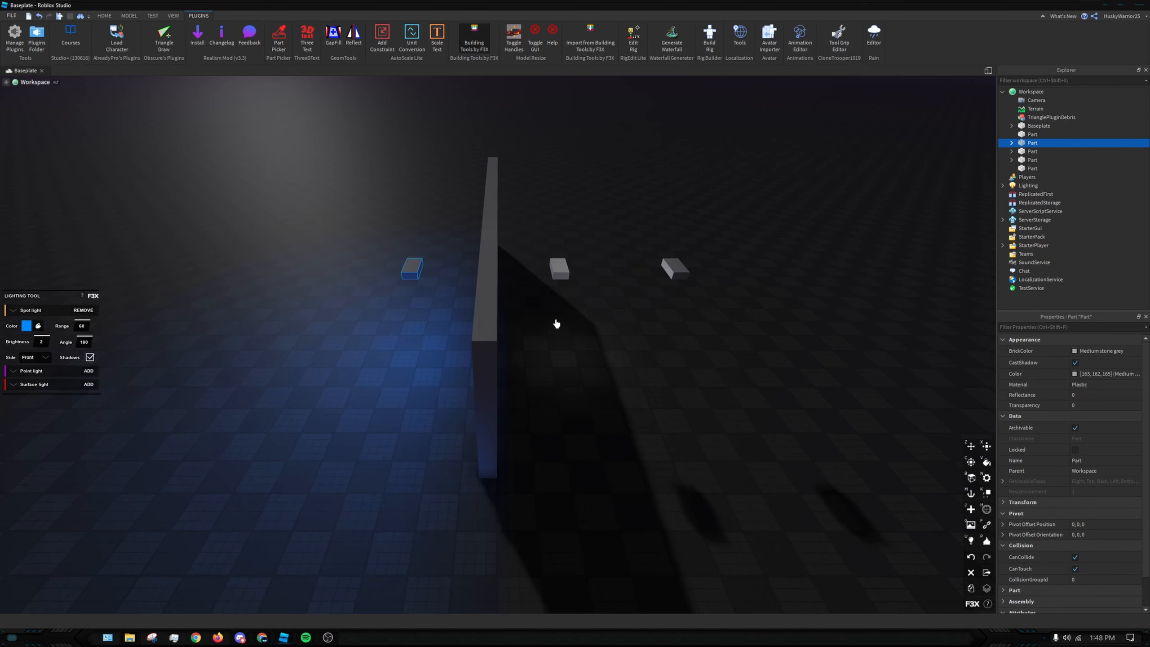
Examine from several angles how the wall blocks the blue spot light
right_drag(497, 362, 500, 342)
key(a)
key(d)
key(d)
key(d)
key(d)
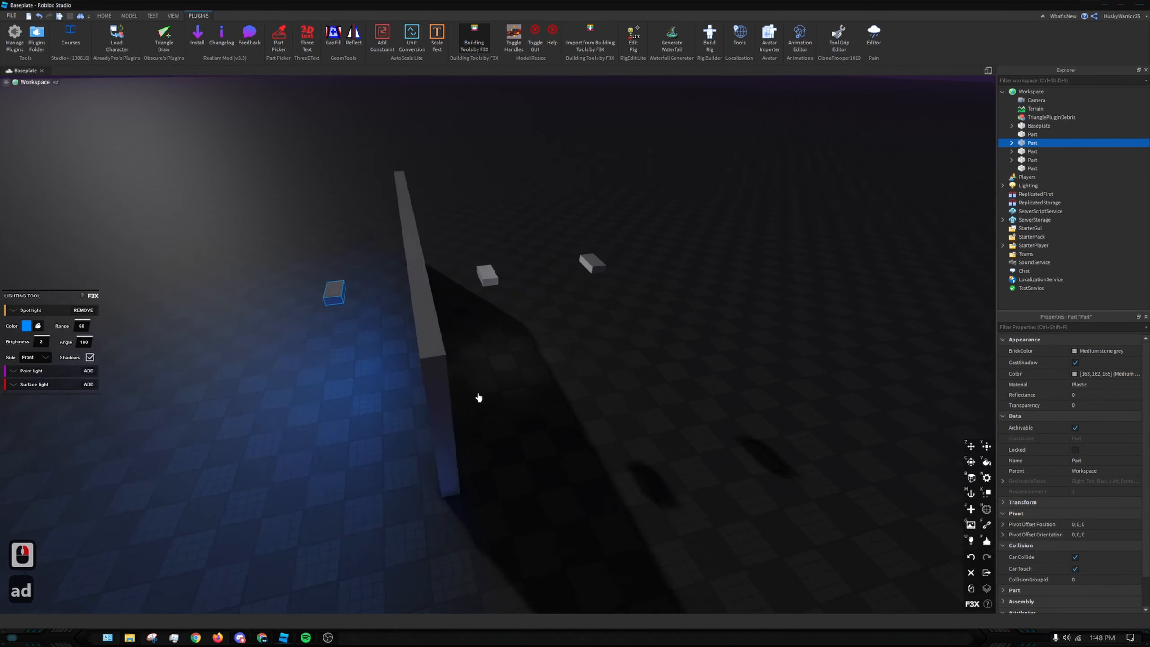
right_drag(477, 396, 456, 383)
key(d)
key(a)
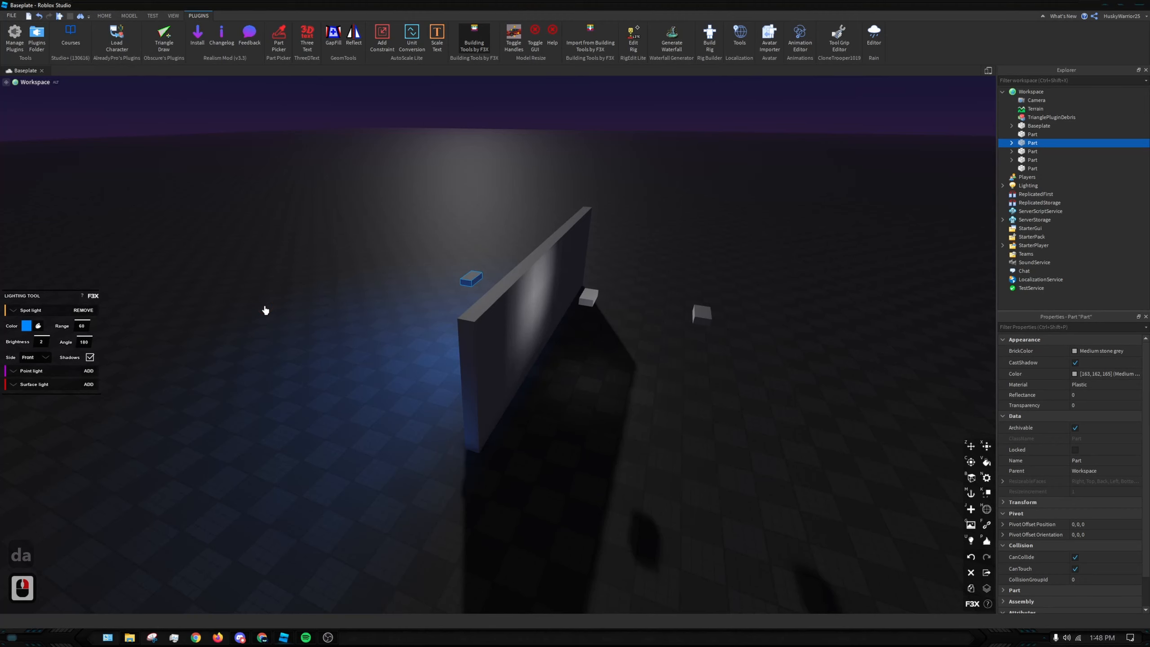
right_drag(590, 345, 587, 347)
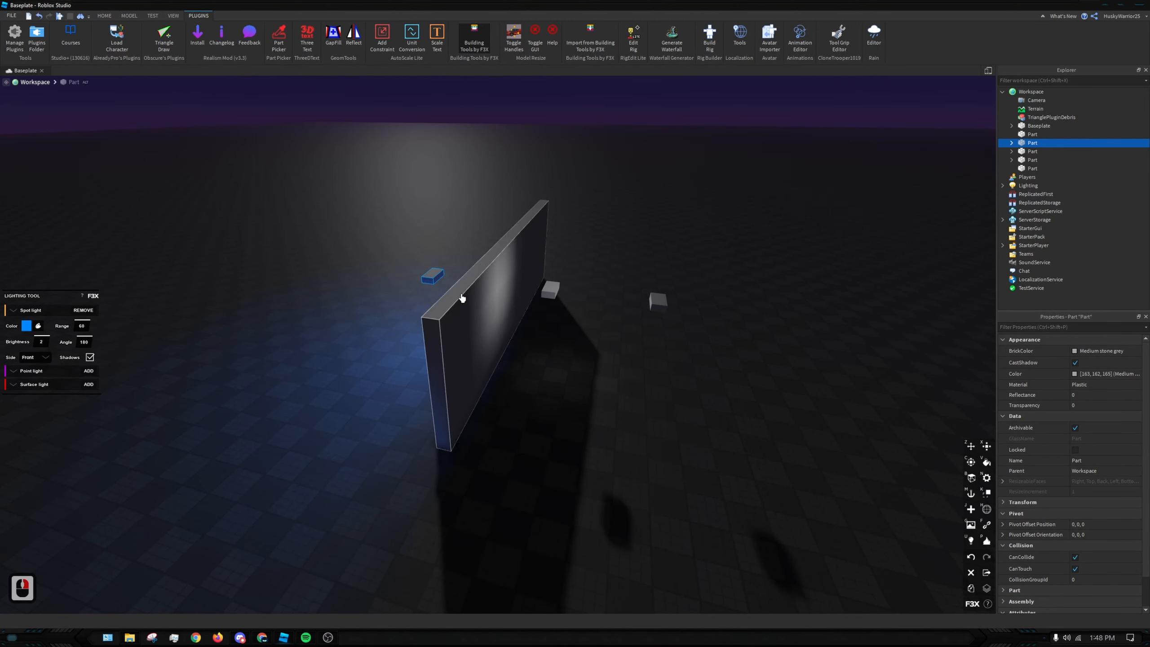
Select the middle raised block and show its point light settings in the Lighting tool
key(z)
key(a)
right_drag(462, 298, 477, 295)
click(425, 305)
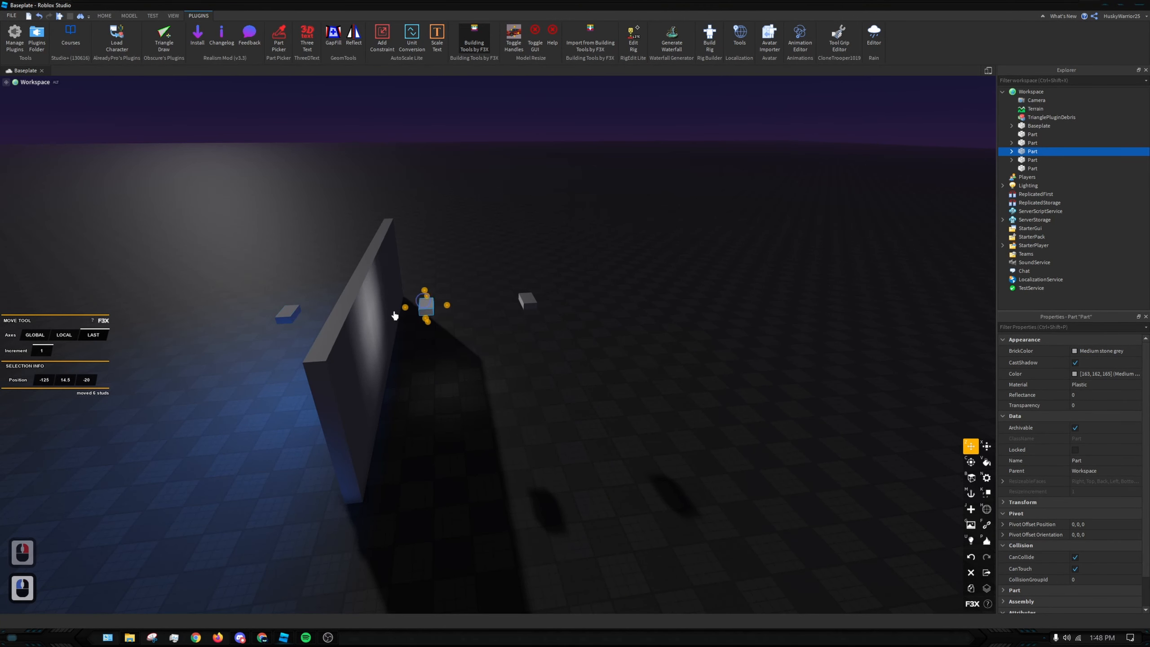
key(x)
key(u)
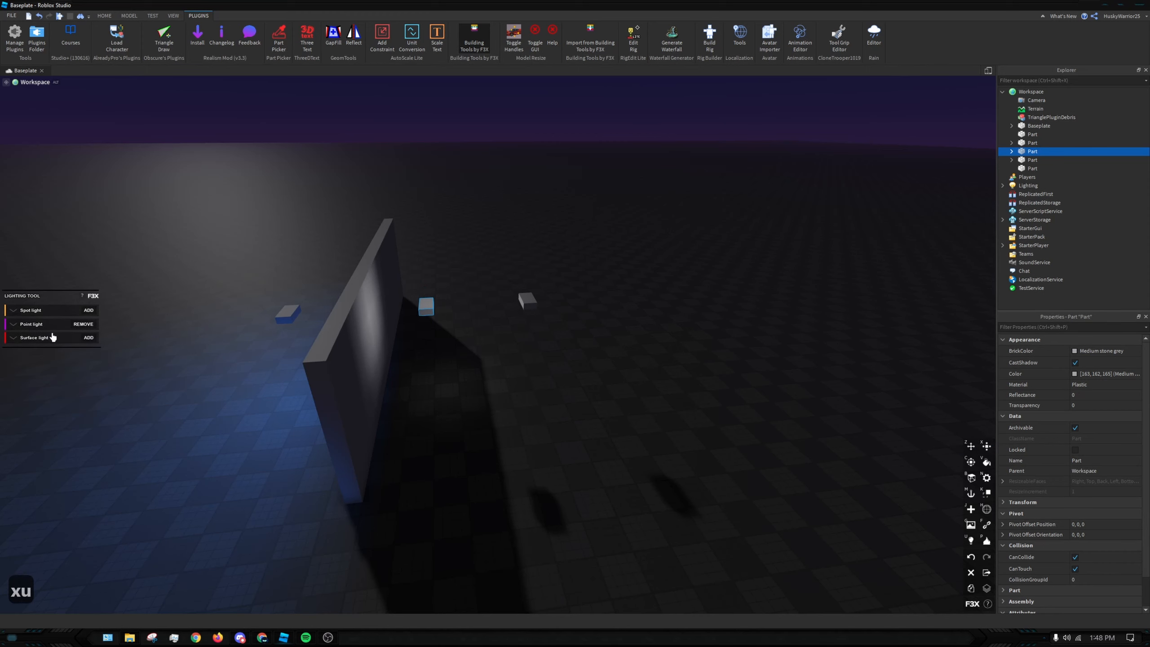
click(14, 323)
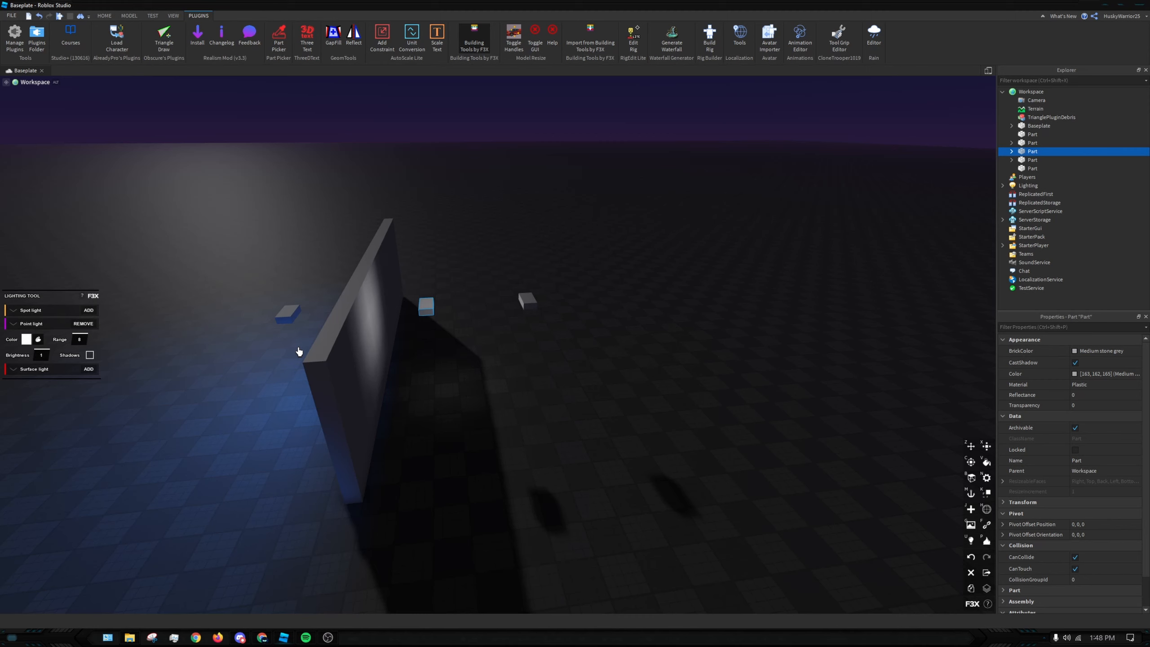
Clone the wall as a perpendicular cross wall on one side of the blocks and place another copy 29 studs across
click(357, 346)
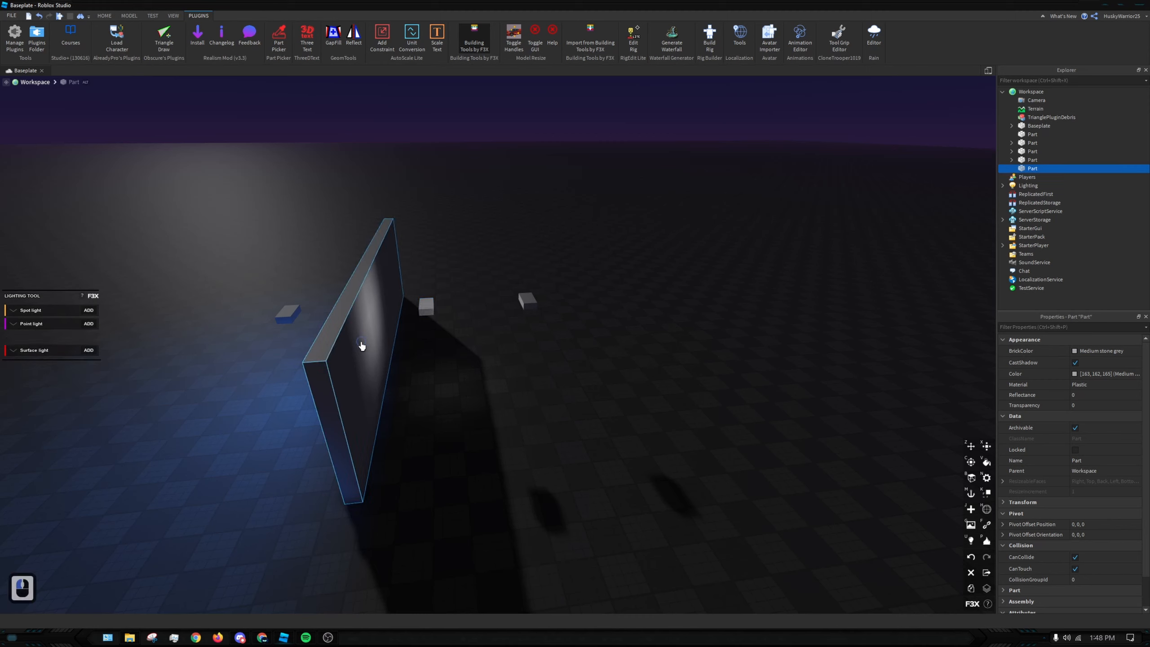
click(362, 344)
key(c)
key(z)
key(ctrl+r)
mouse_move(377, 329)
mouse_down()
mouse_move(370, 437)
mouse_move(360, 389)
mouse_up()
key(ctrl+z)
key(w)
key(w)
key(d)
right_drag(441, 331, 442, 331)
key(shift+c)
drag(441, 333, 594, 336)
Clone two more walls parallel to the first, one beyond the left block and one 43 studs away between the middle and right blocks
key(c)
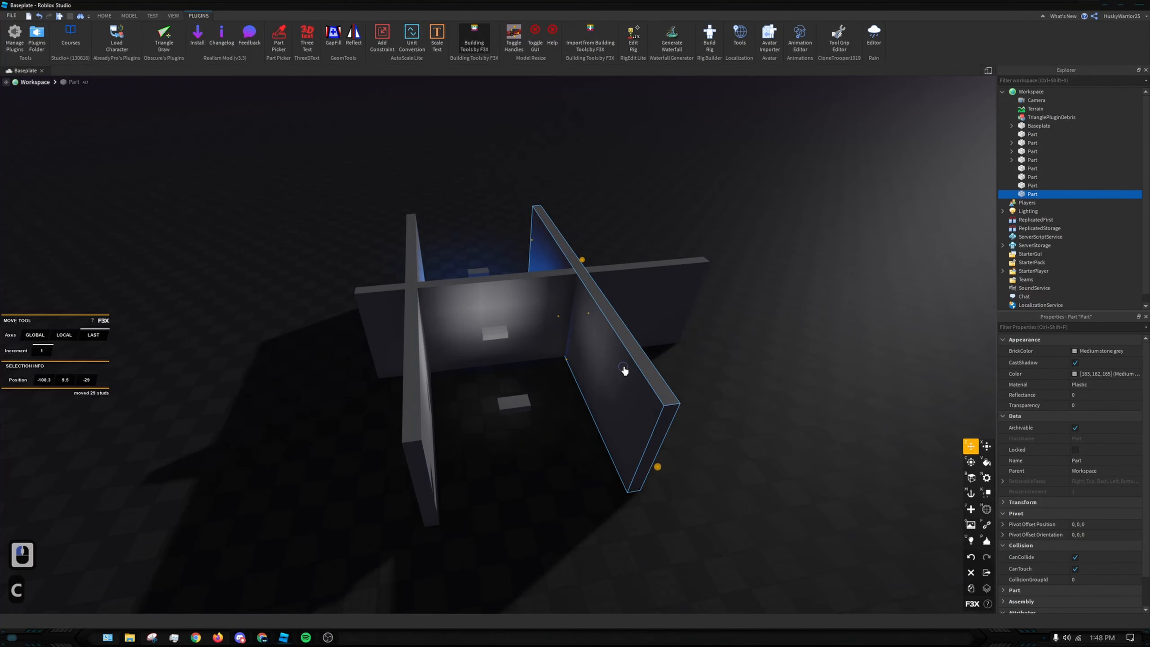
ctrl+drag(624, 373, 572, 316)
key(ctrl+r)
key(a)
key(a)
key(a)
key(a)
key(a)
key(a)
key(a)
key(s)
right_drag(572, 316, 491, 275)
drag(490, 274, 335, 288)
key(c)
mouse_move(335, 287)
mouse_down()
mouse_move(653, 320)
mouse_move(580, 317)
mouse_up()
click(525, 294)
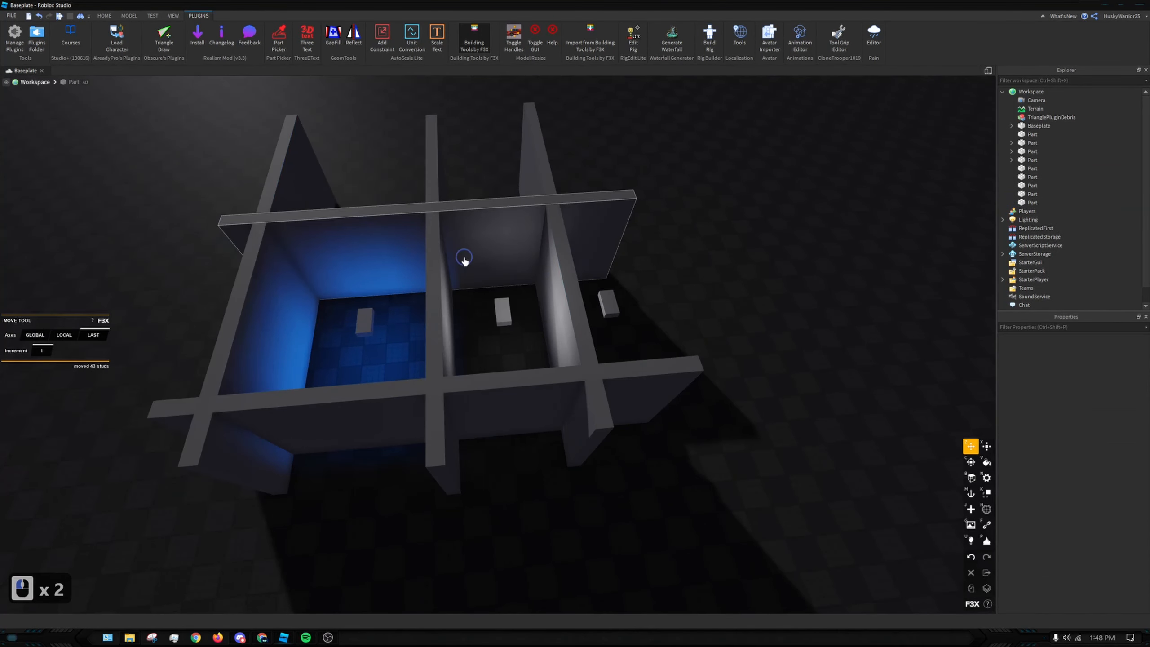
Clone one of the cross walls, rotate the copy flat and lay it over the rooms as a roof
right_drag(465, 257, 506, 380)
key(w)
key(d)
key(w)
key(a)
drag(584, 406, 823, 468)
drag(543, 358, 568, 365)
key(a)
right_drag(617, 362, 616, 361)
key(s)
click(570, 452)
click(445, 277)
key(shift+c)
key(ctrl+t)
drag(444, 277, 557, 246)
key(r)
key(r)
key(x)
key(r)
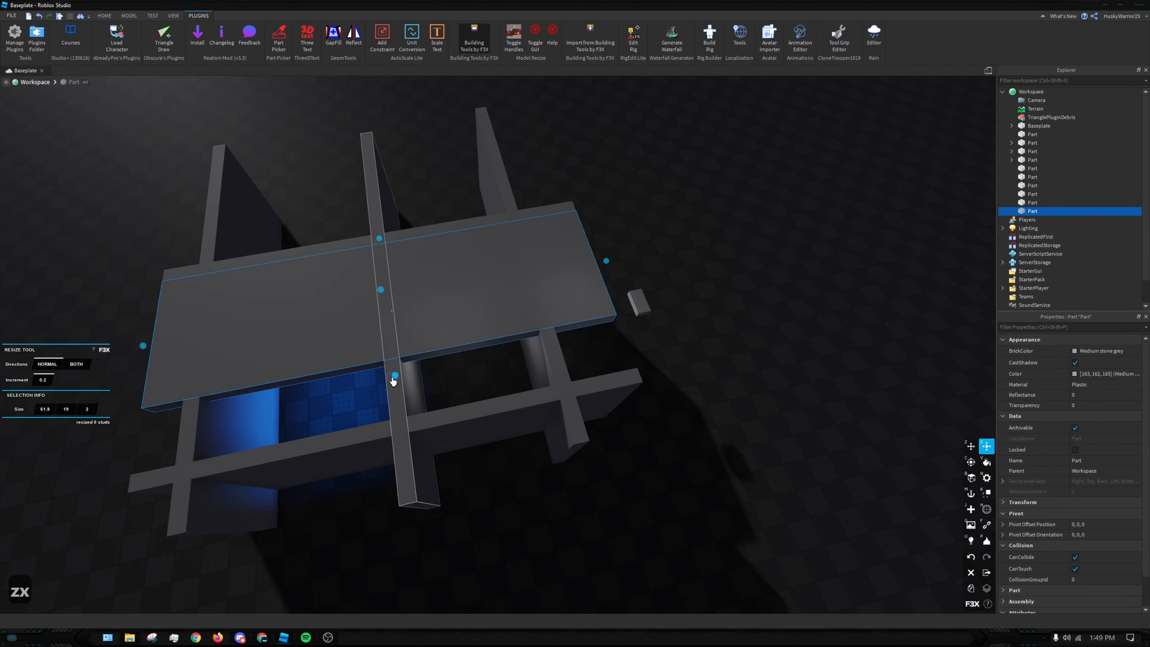
Widen the roof panel so that it reaches across to the opposite cross wall
drag(393, 382, 401, 442)
key(z)
click(473, 493)
Look inside the enclosed middle room to examine how the point light illuminates its walls and ceiling
key(w)
scroll(493, 418, up, 3)
key(a)
key(d)
right_drag(493, 419, 502, 414)
key(w)
key(d)
key(s)
key(a)
key(w)
key(s)
key(a)
key(a)
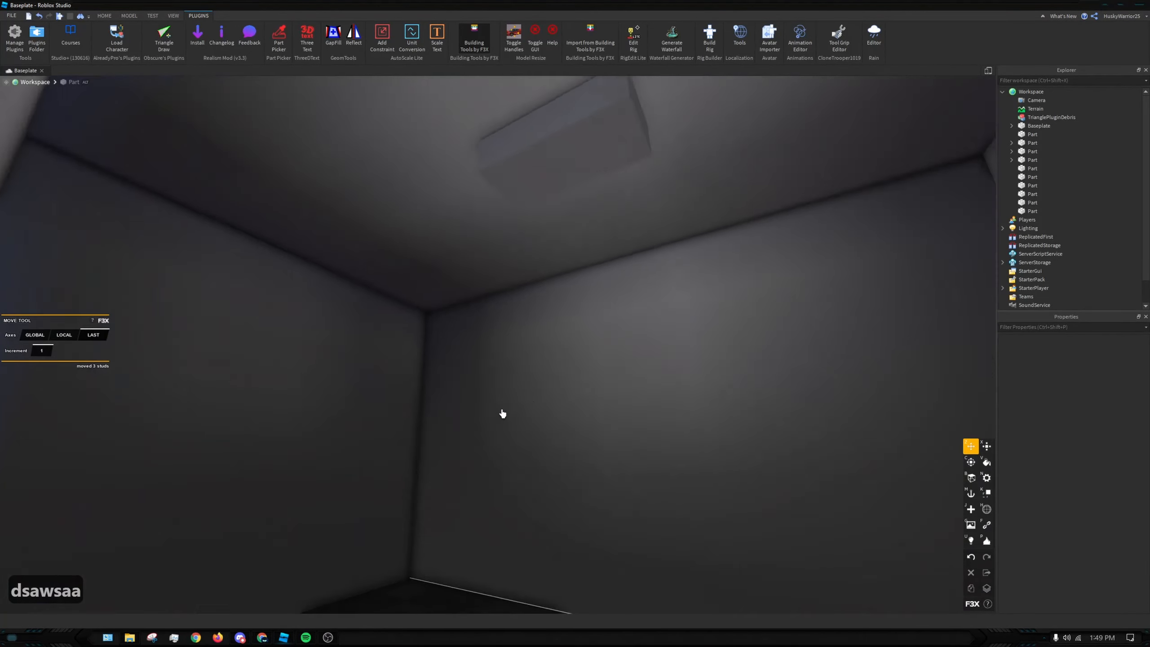
Examine the blue spot light's effect on the walls inside the left room
key(a)
key(w)
key(a)
key(w)
key(a)
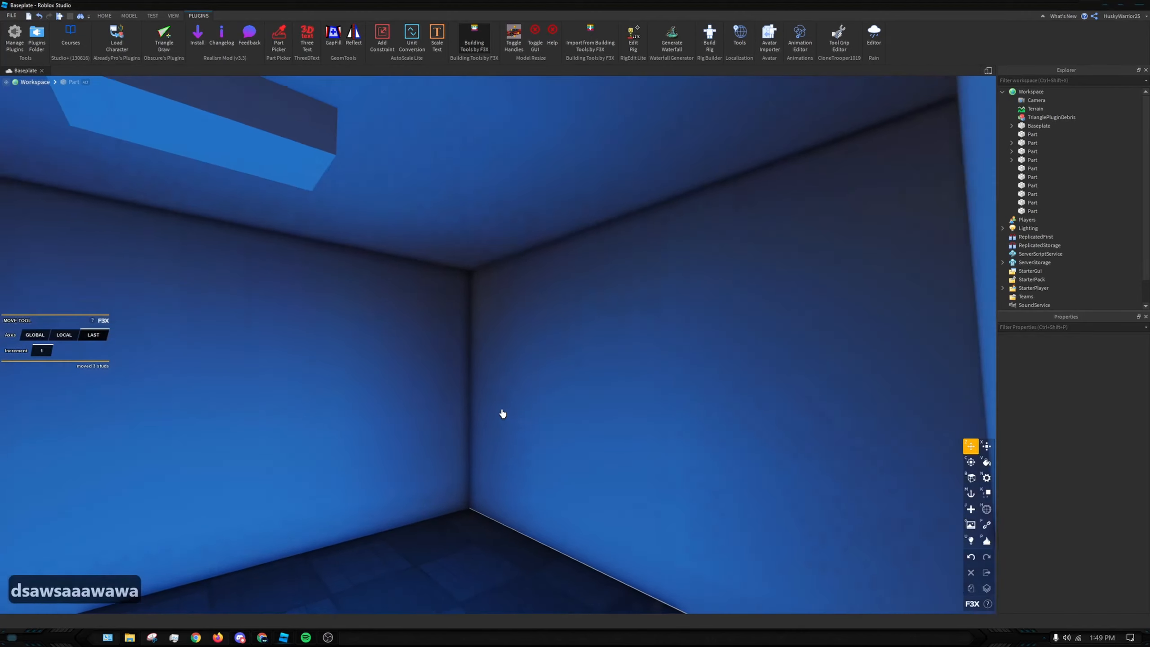
key(a)
right_drag(503, 414, 465, 367)
key(w)
key(d)
key(s)
key(a)
key(s)
key(s)
key(w)
key(d)
key(s)
Raise the roof panel well above the walls to open up the rooms
scroll(465, 367, down, 2)
key(s)
key(s)
key(s)
key(s)
key(s)
click(453, 354)
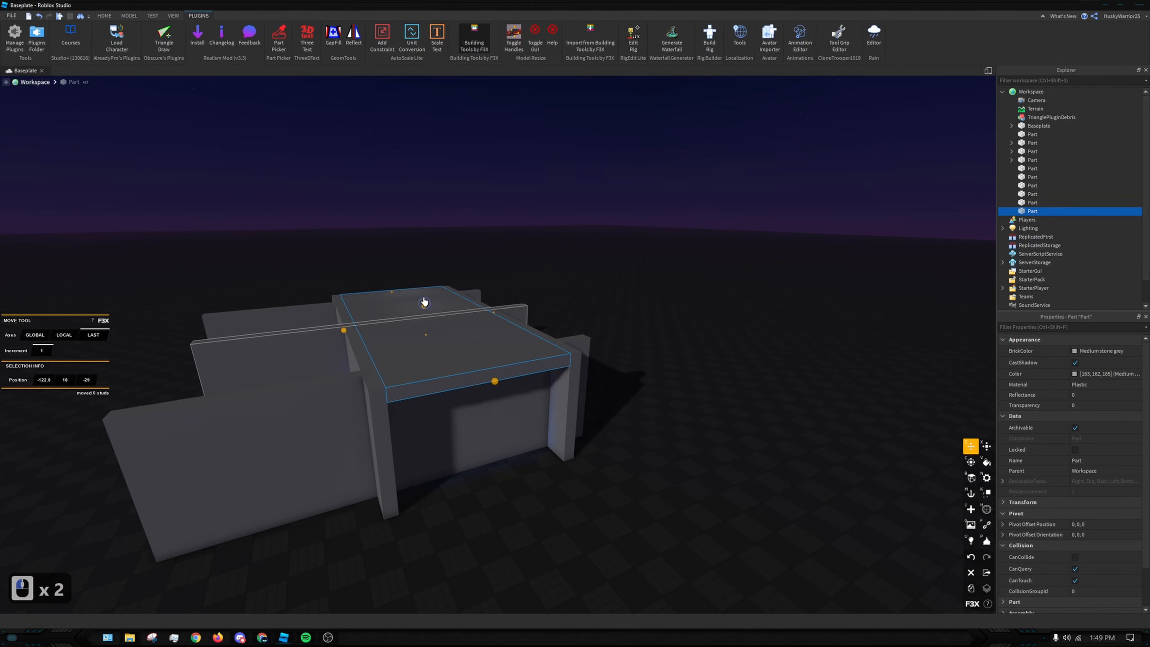
drag(424, 307, 435, 197)
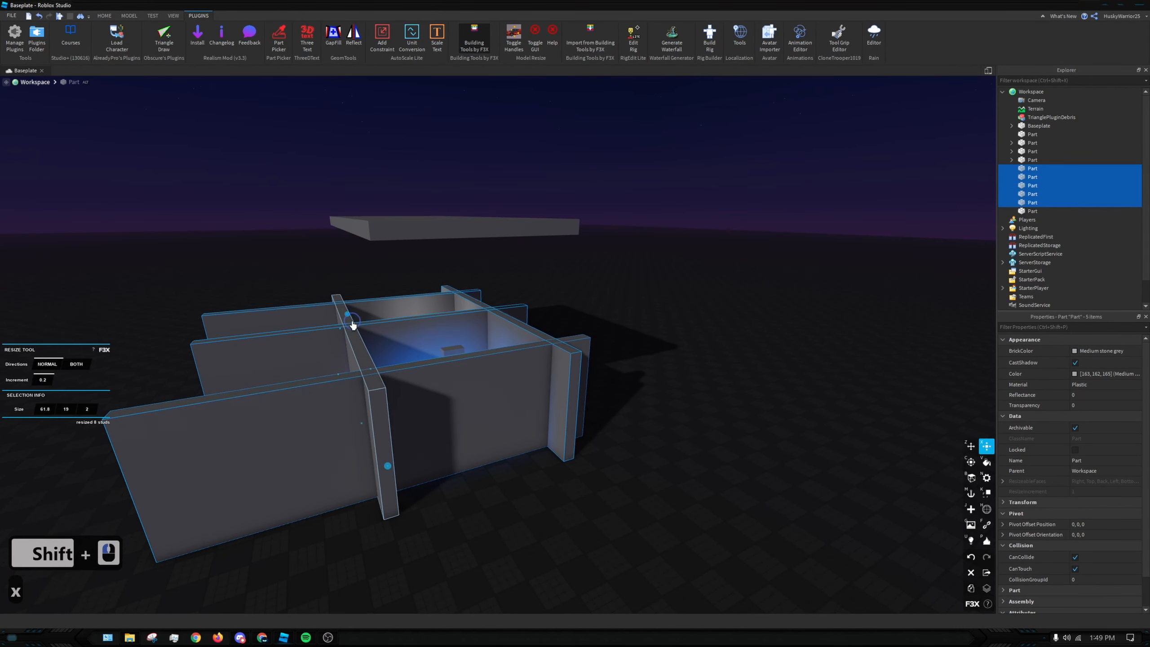
Extend the five selected walls upward by 16.6 studs to make the rooms taller
drag(348, 314, 336, 222)
key(z)
click(720, 353)
Select the point light block inside the middle room and set its light range to 10
key(a)
key(w)
key(d)
right_drag(720, 354, 475, 312)
click(473, 313)
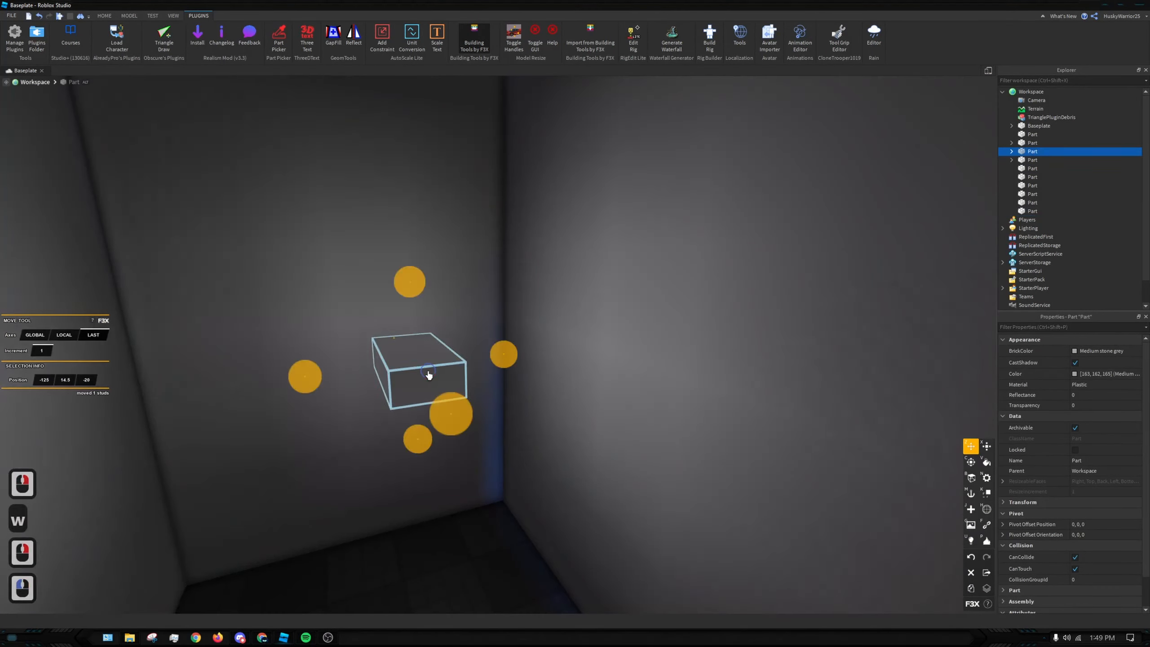
key(u)
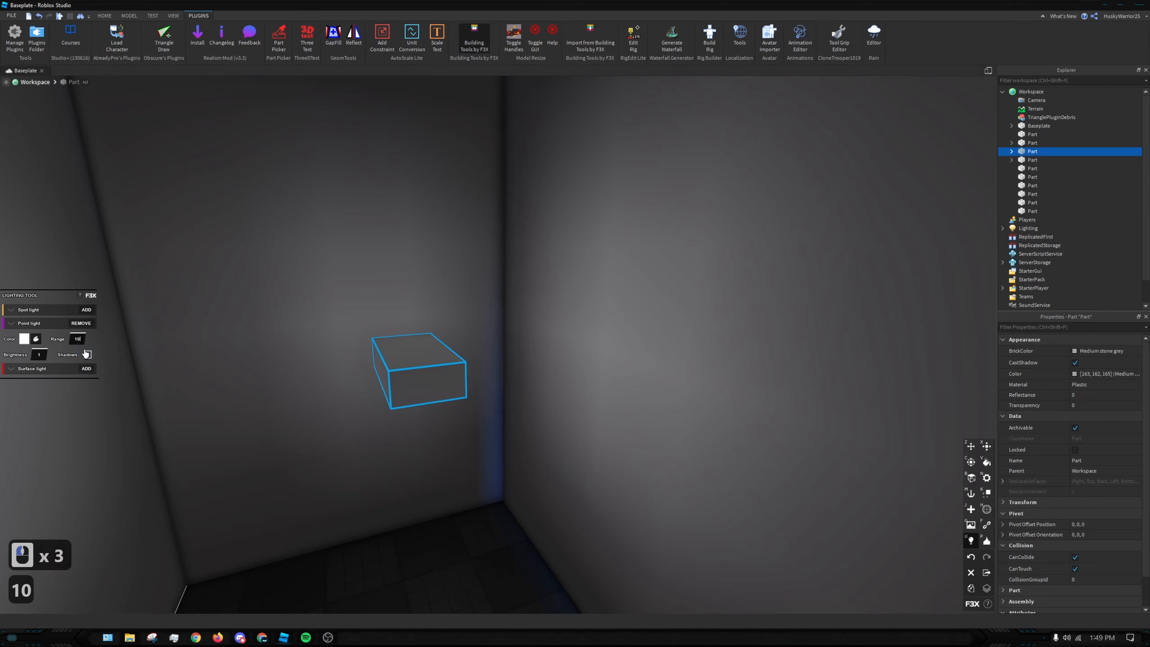
key(Return)
Move the point light block up and down inside the room, leaving it at a height of 13.5 studs
right_drag(339, 390, 421, 376)
key(d)
key(d)
key(d)
key(d)
key(z)
drag(634, 267, 634, 241)
right_drag(634, 243, 634, 241)
drag(634, 241, 586, 411)
right_drag(585, 410, 585, 411)
drag(585, 411, 619, 165)
Raise the blue spot light block to just below the ceiling of its room and shift it sideways to -125, 31.5, -41
key(s)
key(a)
right_drag(635, 226, 631, 285)
key(d)
key(a)
key(s)
key(a)
scroll(631, 285, down, 3)
key(w)
right_drag(588, 360, 614, 373)
key(w)
key(w)
key(w)
key(w)
key(w)
key(w)
key(w)
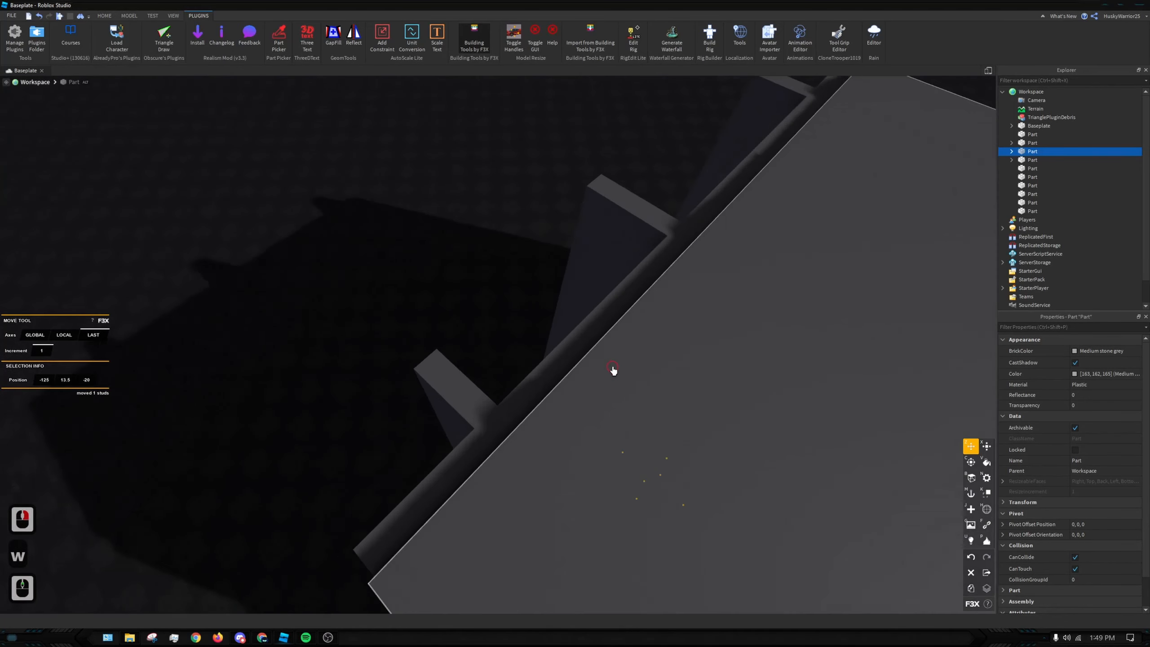
key(w)
key(w)
key(a)
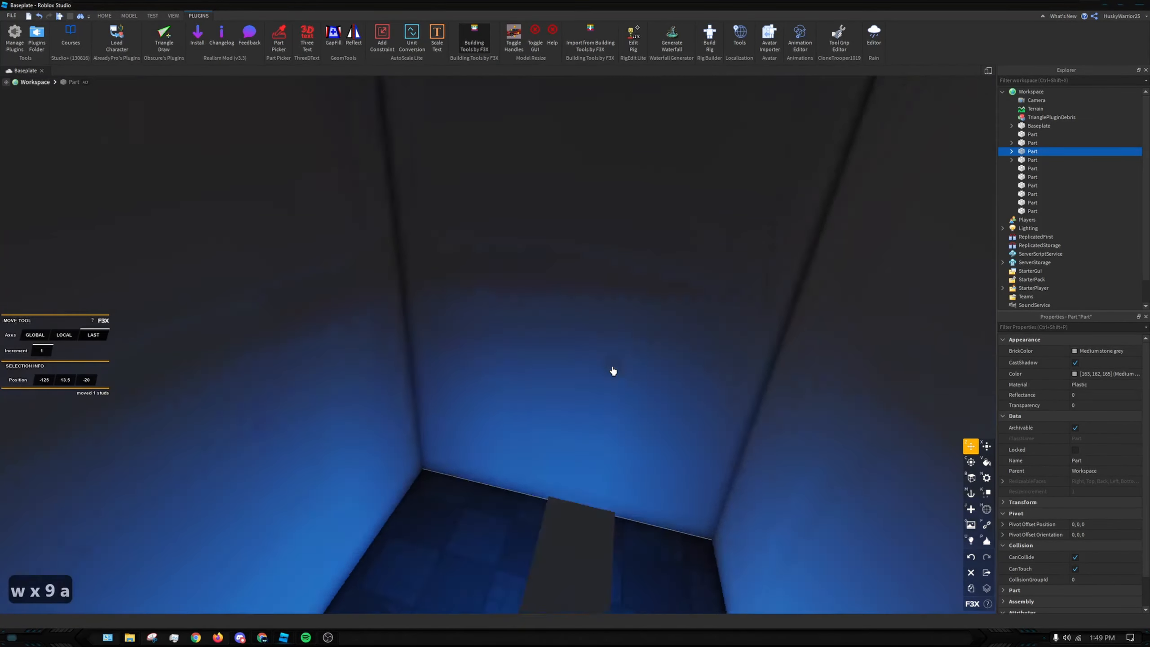
key(a)
right_drag(613, 373, 614, 376)
key(s)
click(531, 445)
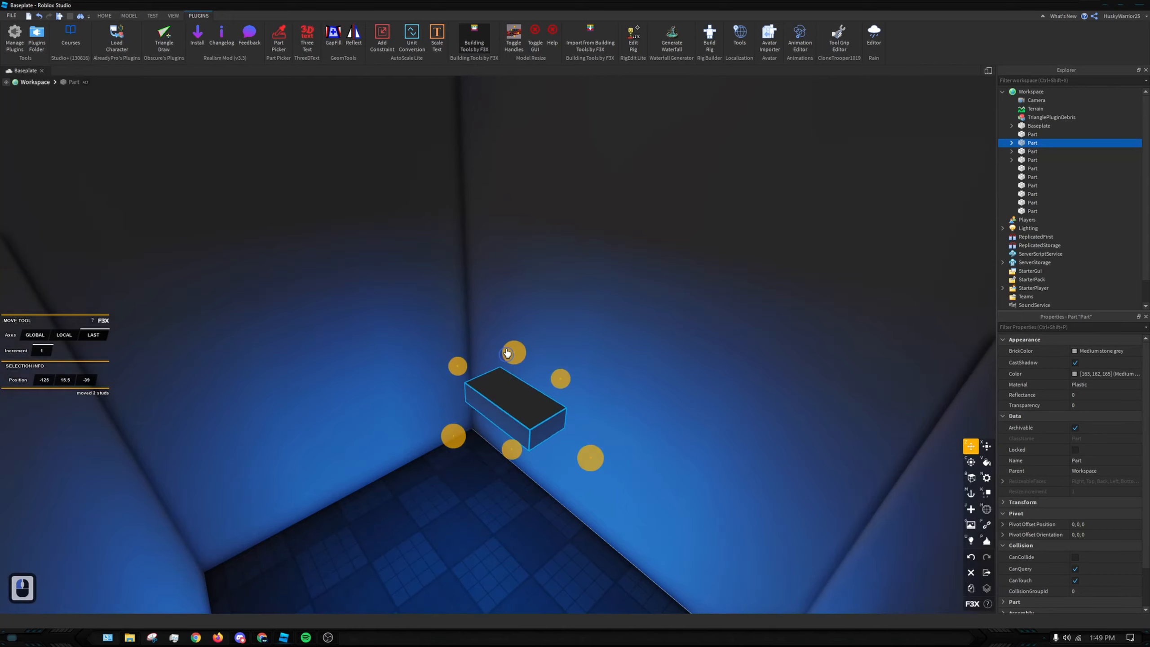
right_drag(531, 445, 514, 176)
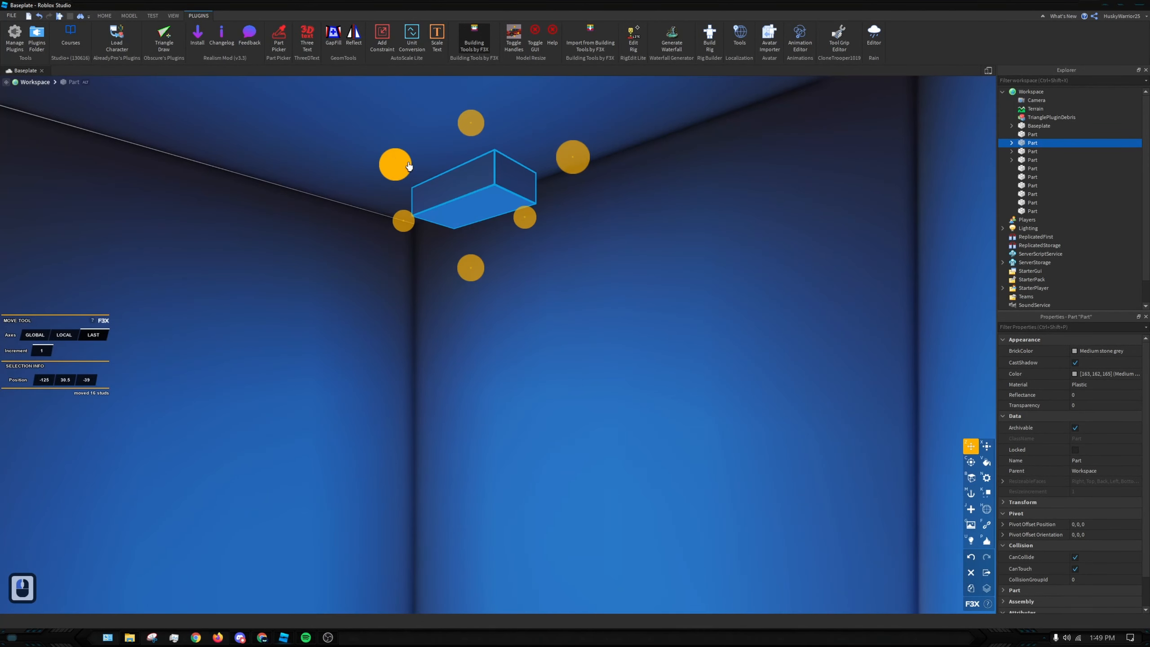
drag(409, 166, 340, 164)
drag(425, 260, 403, 235)
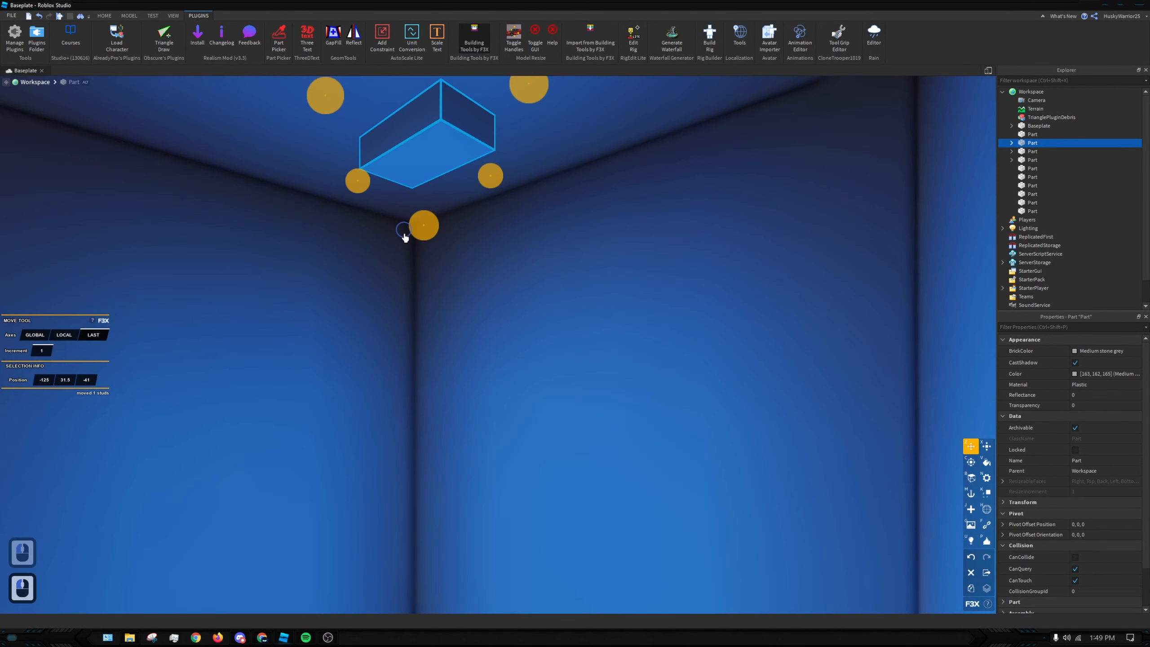
Lower the blue spot light block down the room and bring it partway back up to a height of 26.5 studs
right_drag(406, 257, 442, 266)
key(a)
key(a)
key(w)
key(w)
key(w)
key(s)
right_drag(245, 258, 377, 235)
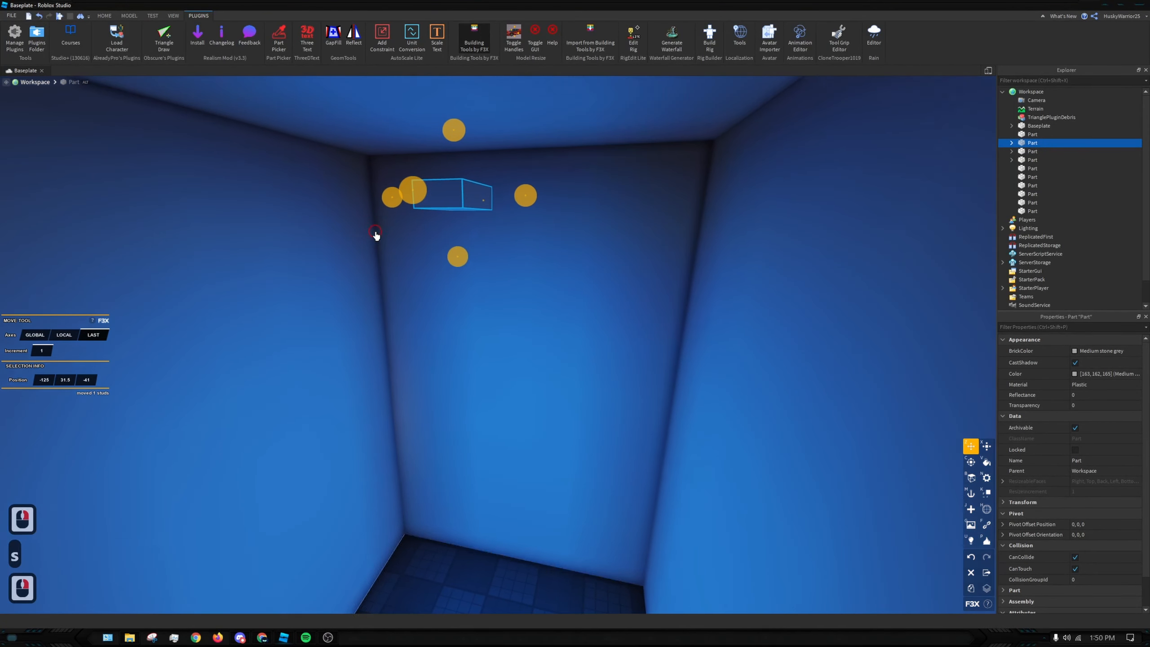
drag(458, 257, 400, 442)
drag(460, 343, 441, 268)
Select the point light block in the middle room and enable its light's shadows
key(s)
key(a)
scroll(464, 254, down, 2)
key(w)
scroll(487, 283, up, 2)
right_drag(489, 306, 486, 284)
key(w)
key(w)
key(w)
key(w)
key(s)
key(w)
key(a)
key(s)
click(486, 284)
key(x)
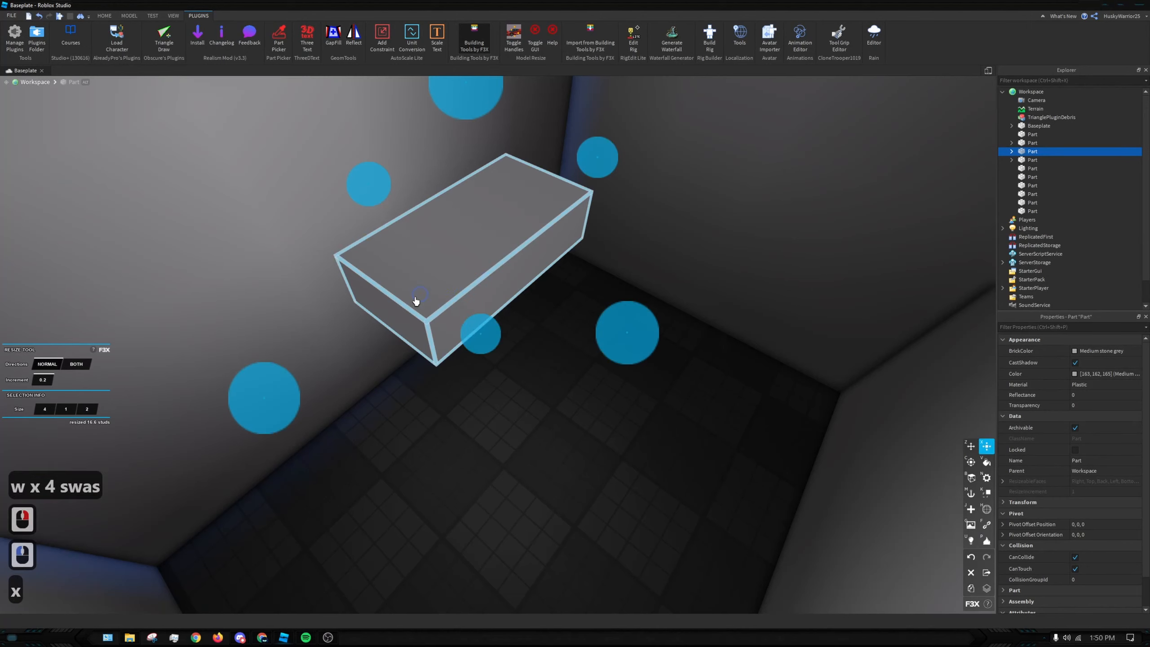
key(u)
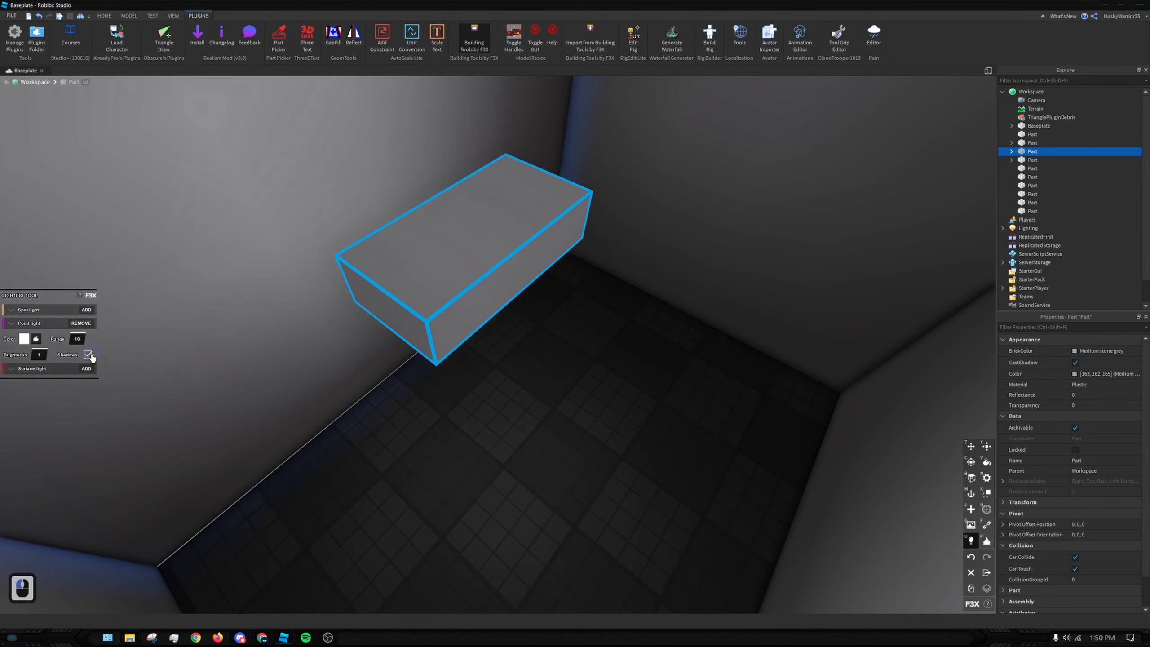
Move the red surface light block outside, away from the end of the walled building
key(s)
right_drag(331, 394, 352, 365)
scroll(352, 365, down, 2)
key(d)
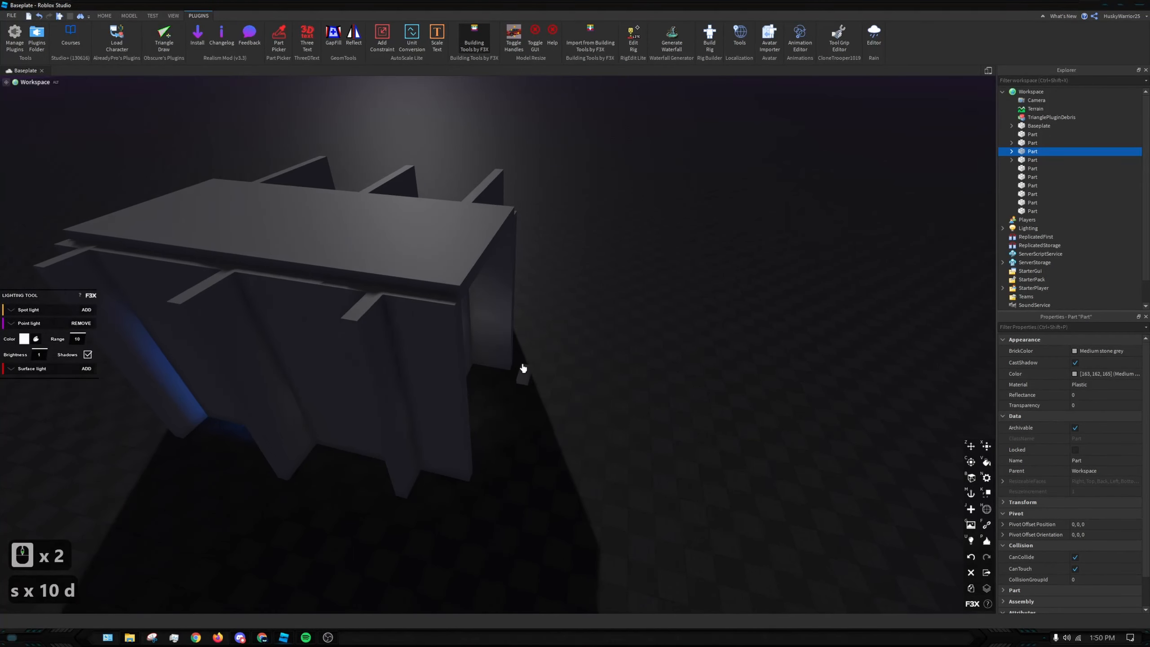
key(z)
drag(522, 373, 686, 272)
key(x)
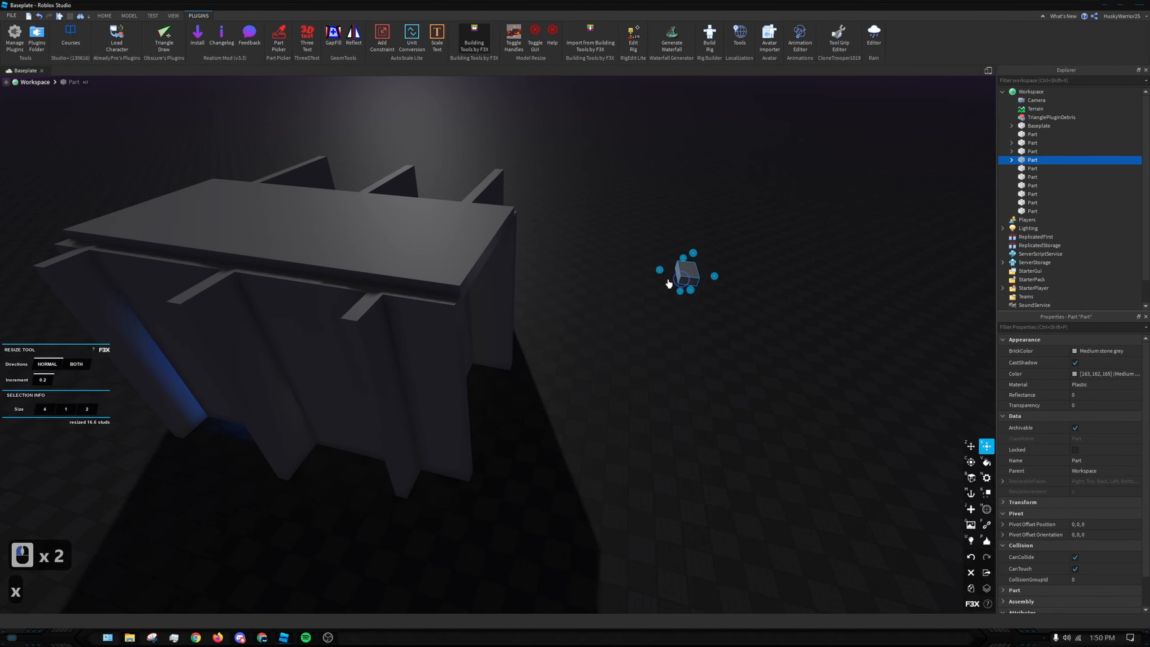
Set the red surface light's range to 60, angle to 180 and side to Bottom, and turn on its shadows
key(d)
key(u)
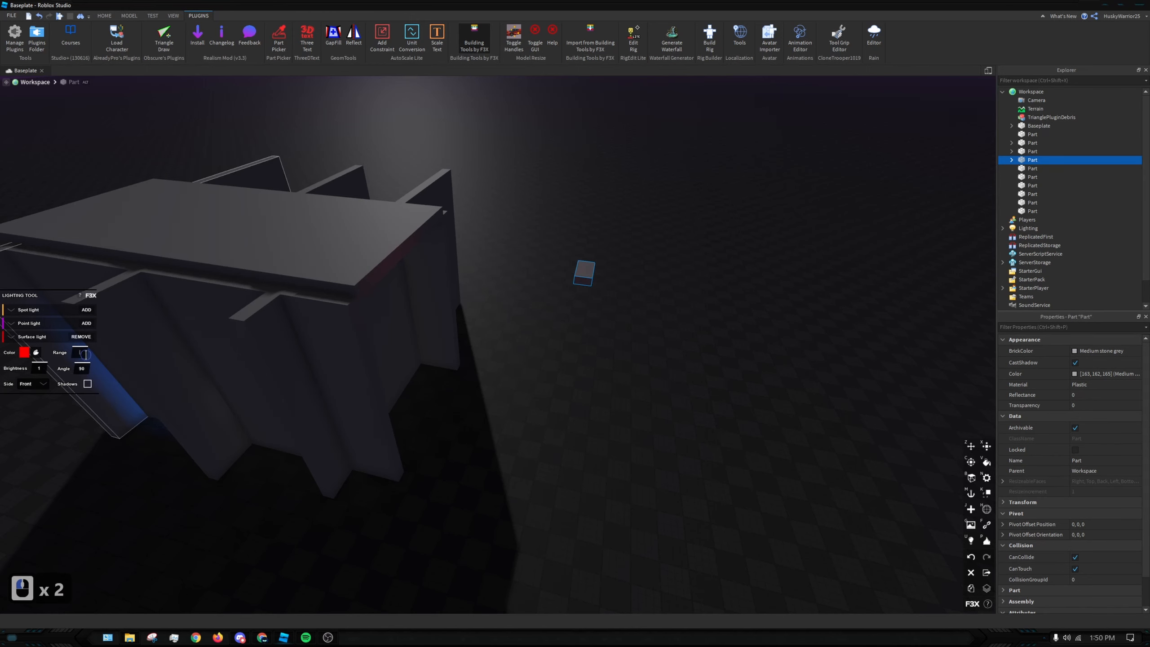
key(Return)
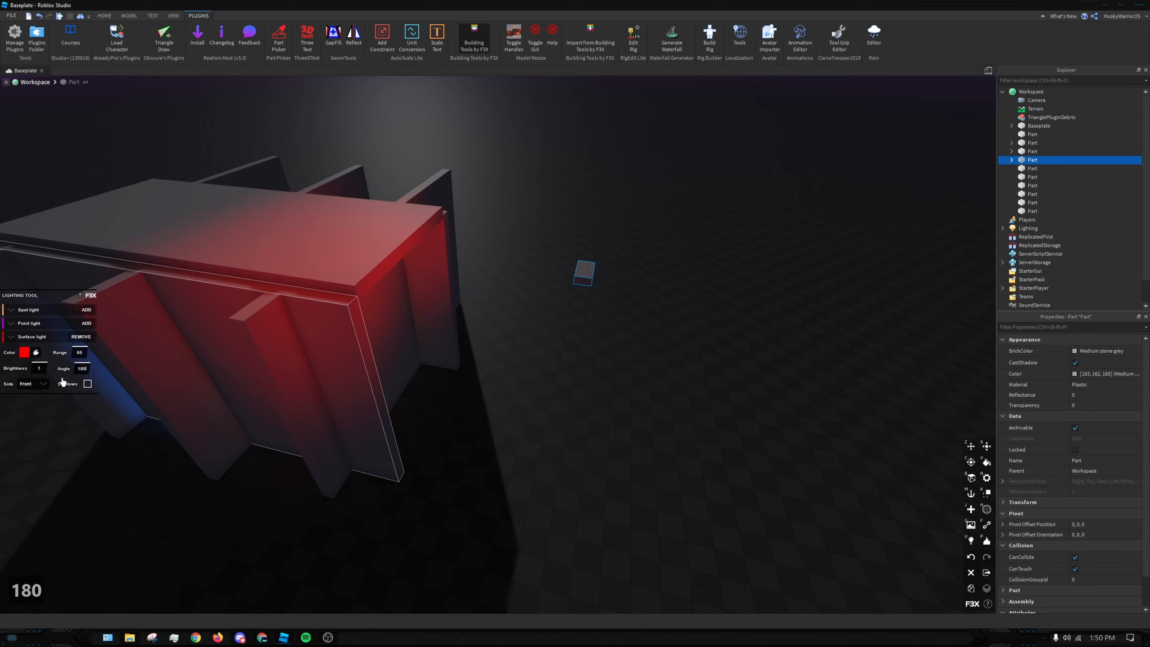
double_click(46, 388)
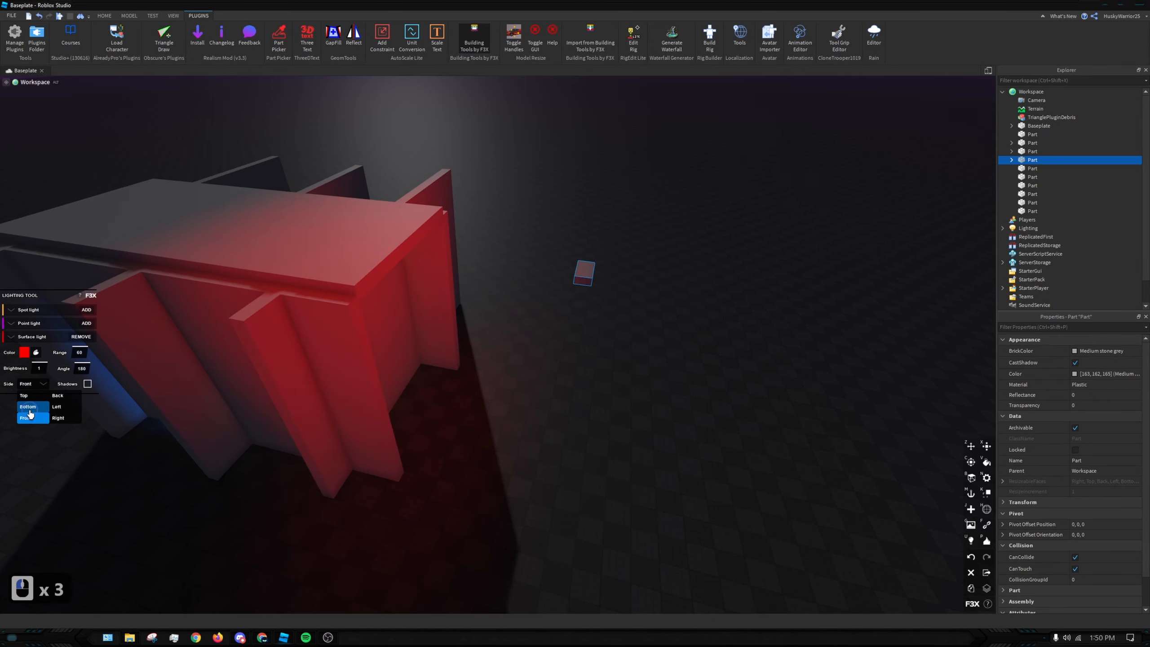
click(95, 389)
Resize the red surface light block into a huge flat panel of about 235 by 250 studs
key(z)
right_drag(584, 308, 585, 310)
key(x)
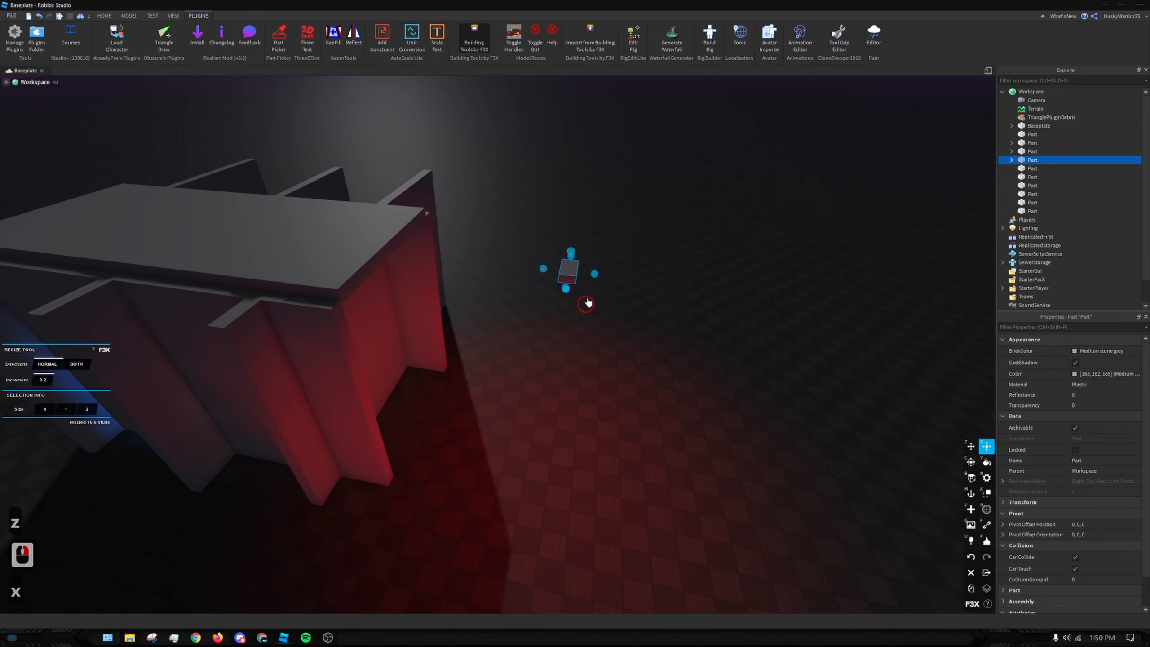
drag(594, 275, 496, 349)
key(s)
right_drag(496, 349, 520, 328)
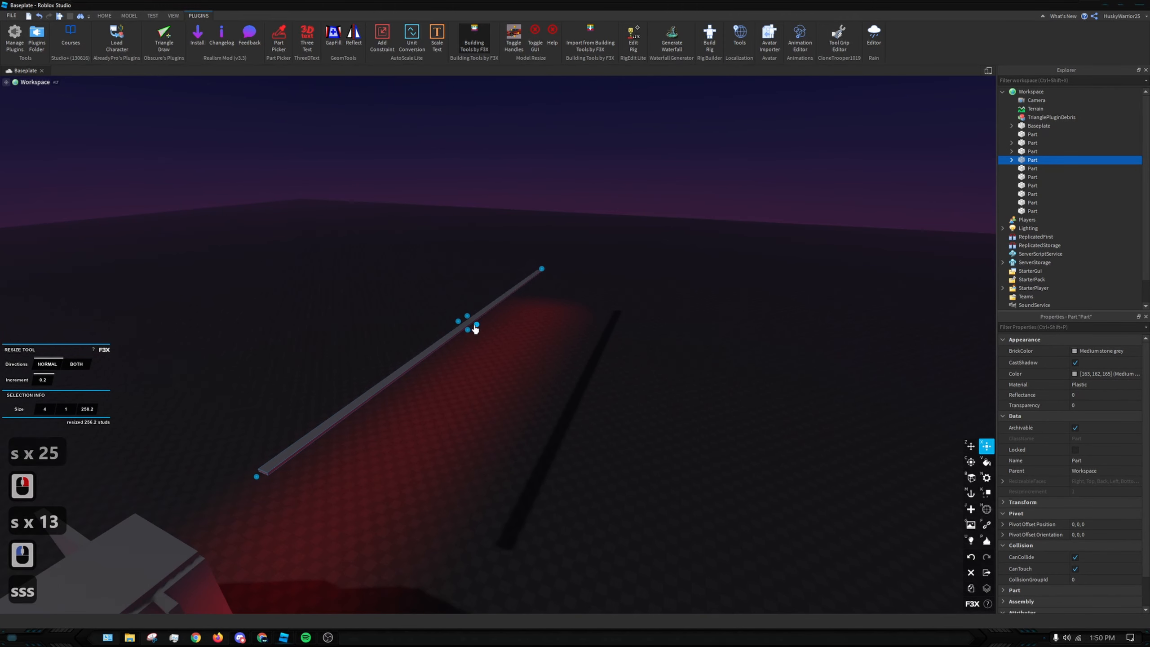
drag(475, 329, 725, 422)
drag(458, 322, 399, 328)
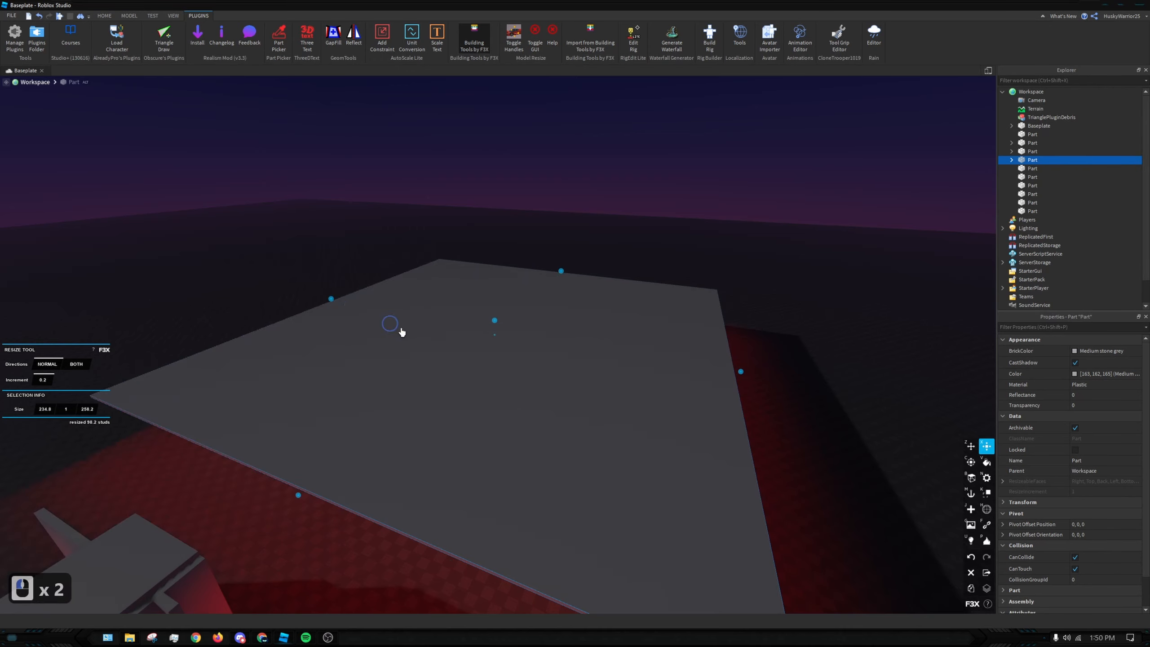
Move the blue spot light block horizontally out of its room to the open ground at -167, 26.5, -41
key(z)
key(s)
key(a)
right_drag(471, 300, 500, 313)
scroll(472, 301, down, 3)
key(a)
key(w)
scroll(471, 362, up, 7)
key(w)
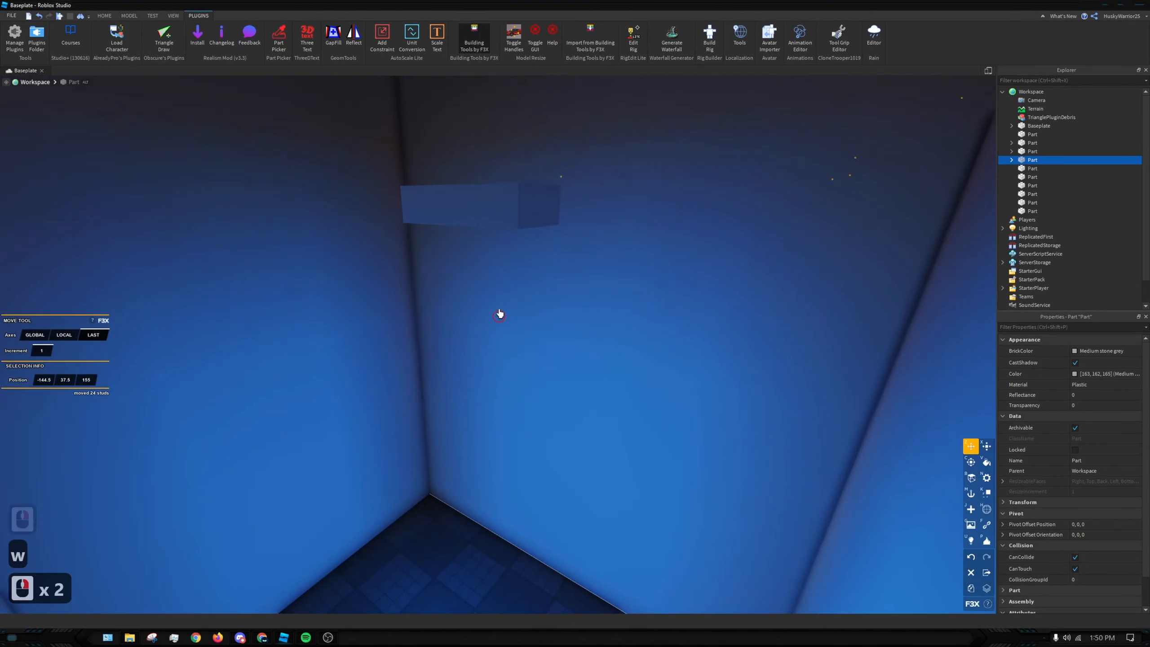
click(538, 217)
key(s)
key(s)
drag(621, 208, 723, 363)
Examine how the blue spot light and the red surface light illuminate the ground and walls outside the rooms
key(s)
key(s)
key(s)
key(s)
key(s)
key(s)
key(s)
key(d)
key(d)
key(d)
key(d)
key(d)
key(d)
key(d)
key(d)
key(d)
key(d)
key(d)
key(d)
key(d)
key(d)
key(d)
key(d)
key(d)
key(d)
key(d)
key(d)
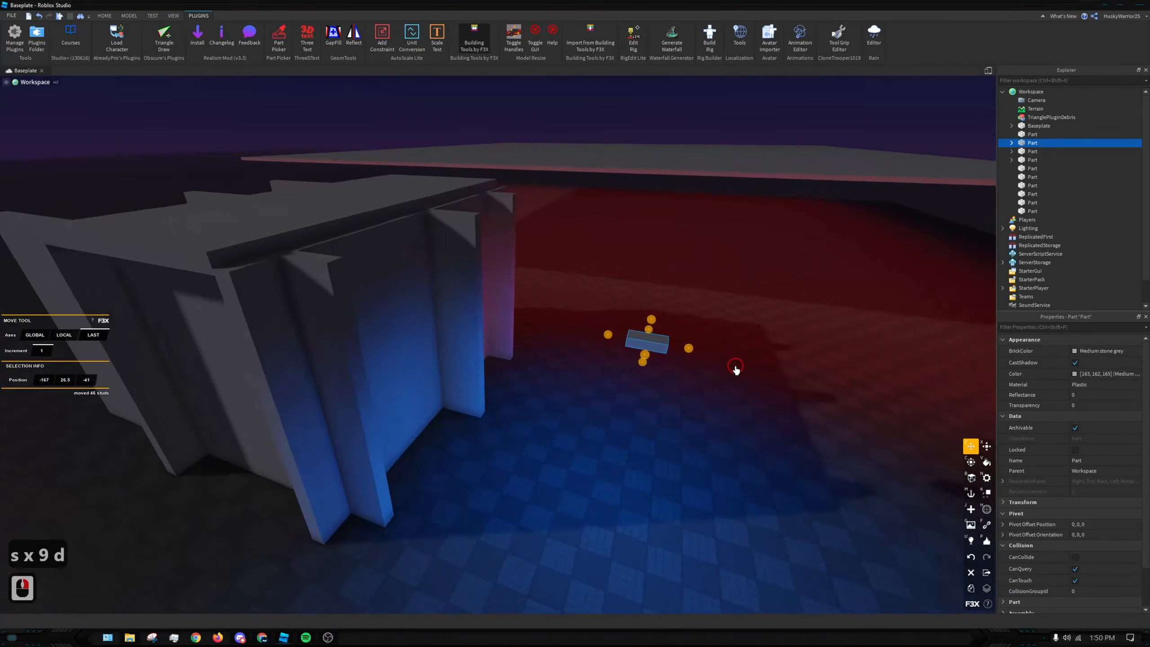
Resize the blue spot light block into a large flat panel of 142.2 by 1 by 132.6 studs
key(x)
drag(513, 373, 867, 437)
key(s)
key(s)
key(s)
key(s)
key(s)
key(s)
key(s)
key(s)
key(s)
scroll(833, 399, down, 2)
key(s)
key(s)
key(s)
key(s)
key(s)
key(s)
key(s)
key(s)
key(s)
key(d)
key(d)
key(d)
key(d)
key(d)
key(s)
key(s)
key(s)
key(s)
key(s)
key(s)
key(s)
key(s)
key(s)
key(s)
key(s)
key(s)
key(s)
key(s)
key(s)
key(s)
key(s)
drag(622, 397, 324, 599)
Examine from several distances how the enlarged spot light panel and the surface light panel illuminate and shadow the ground
key(s)
key(s)
key(s)
key(d)
key(w)
key(w)
key(w)
key(w)
right_drag(408, 548, 489, 396)
scroll(454, 492, up, 4)
key(w)
key(w)
key(w)
key(w)
key(w)
key(w)
key(w)
key(w)
key(w)
key(w)
key(w)
key(w)
key(w)
key(w)
key(w)
key(w)
key(w)
key(w)
key(w)
key(w)
scroll(507, 485, up, 6)
key(s)
key(s)
scroll(468, 476, down, 1)
key(s)
key(s)
key(s)
key(s)
key(s)
key(s)
key(s)
key(s)
key(s)
key(s)
key(s)
key(s)
key(s)
key(s)
key(s)
key(s)
key(s)
key(s)
key(a)
scroll(464, 470, down, 6)
key(w)
scroll(443, 406, up, 4)
key(w)
key(w)
key(w)
key(w)
key(w)
key(w)
key(w)
key(w)
key(w)
key(w)
key(w)
key(w)
key(s)
key(s)
key(a)
key(a)
key(a)
key(a)
key(a)
key(a)
key(a)
key(a)
key(a)
key(a)
key(d)
right_drag(489, 397, 496, 401)
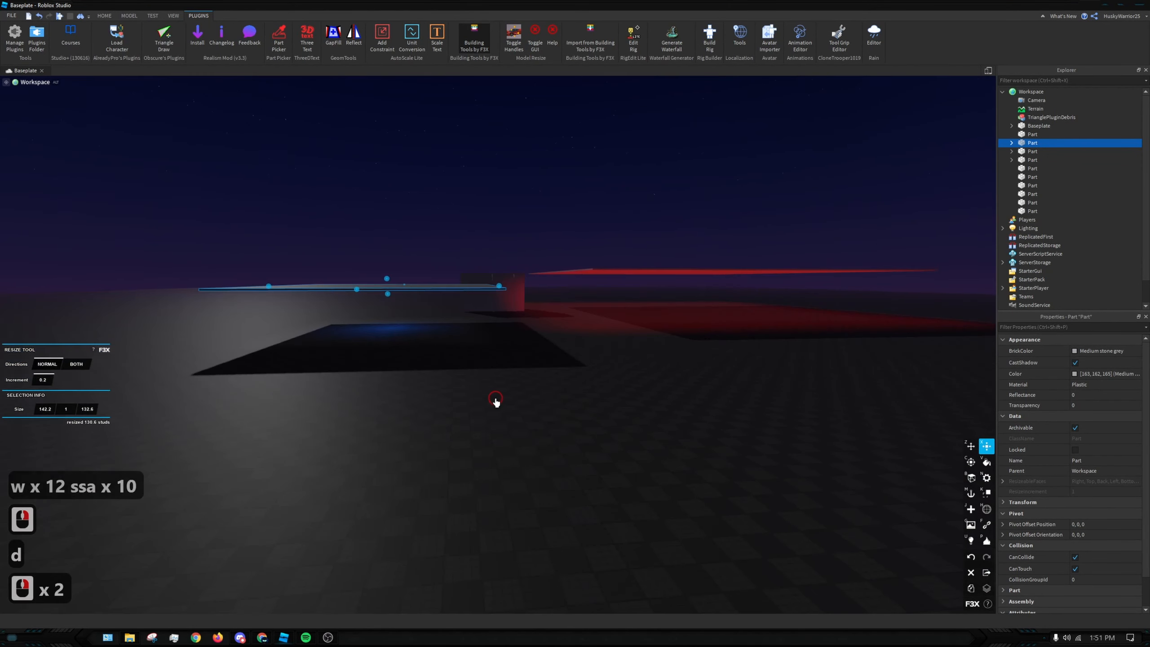
key(a)
key(s)
scroll(456, 384, down, 5)
Select the light panels and all the walled room parts together and delete them from the baseplate
key(alt+z)
key(z)
click(400, 271)
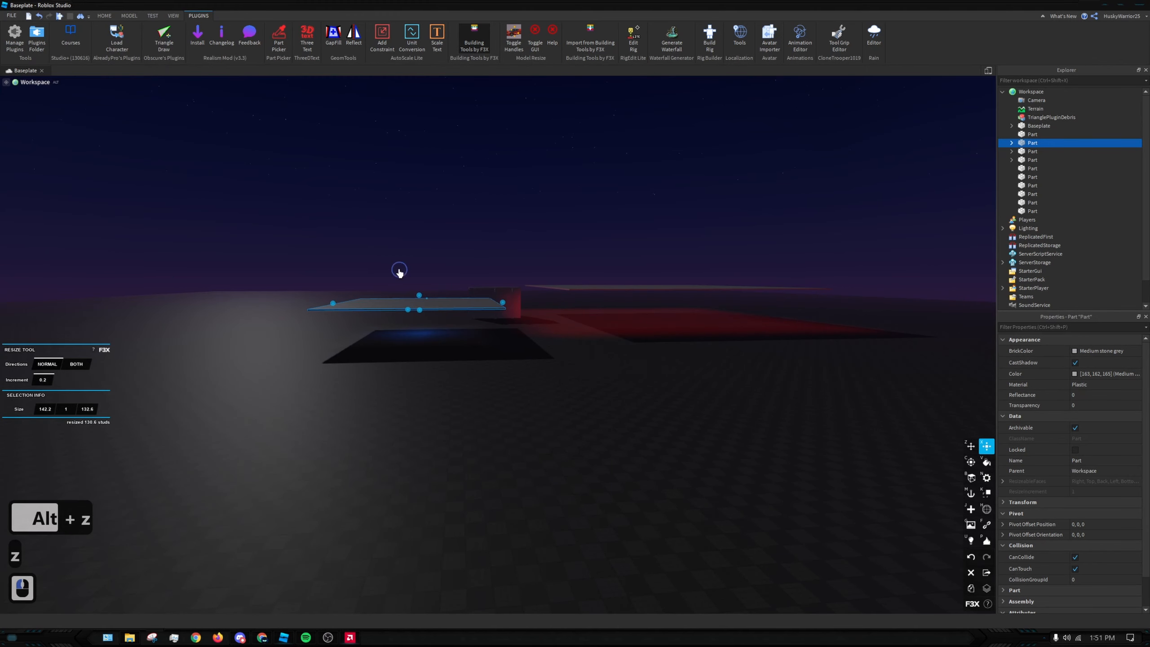
drag(292, 229, 810, 397)
key(ctrl+x)
key(z)
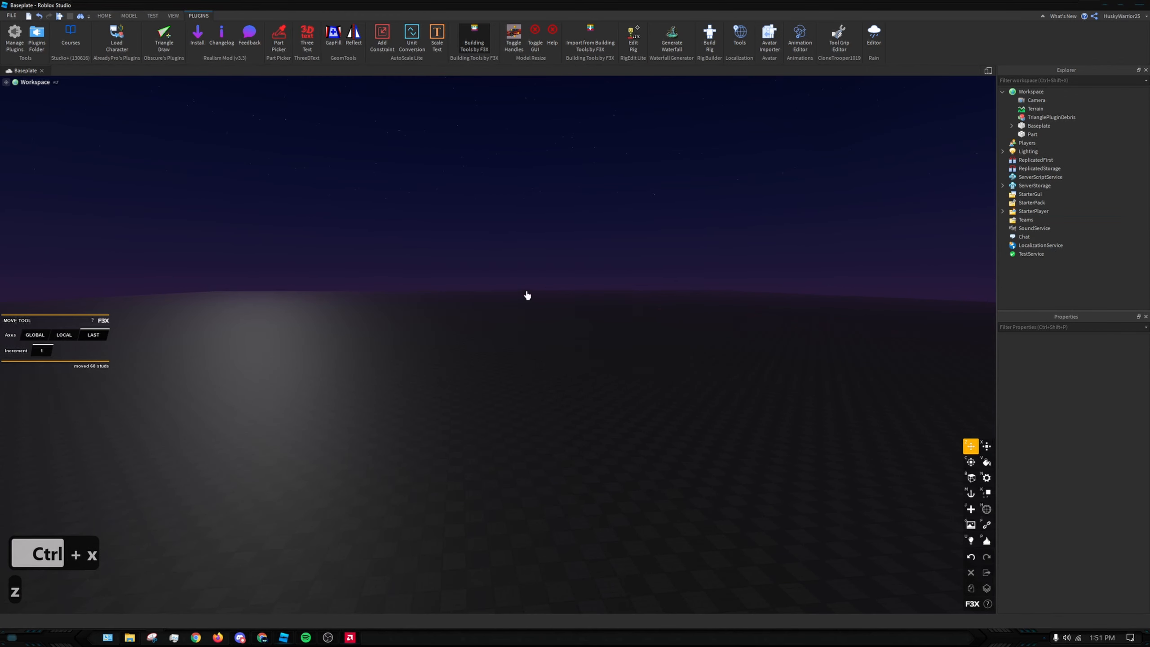
Set the Lighting service's ClockTime to 14 to bring the scene back to daylight
key(w)
key(a)
right_drag(528, 296, 538, 274)
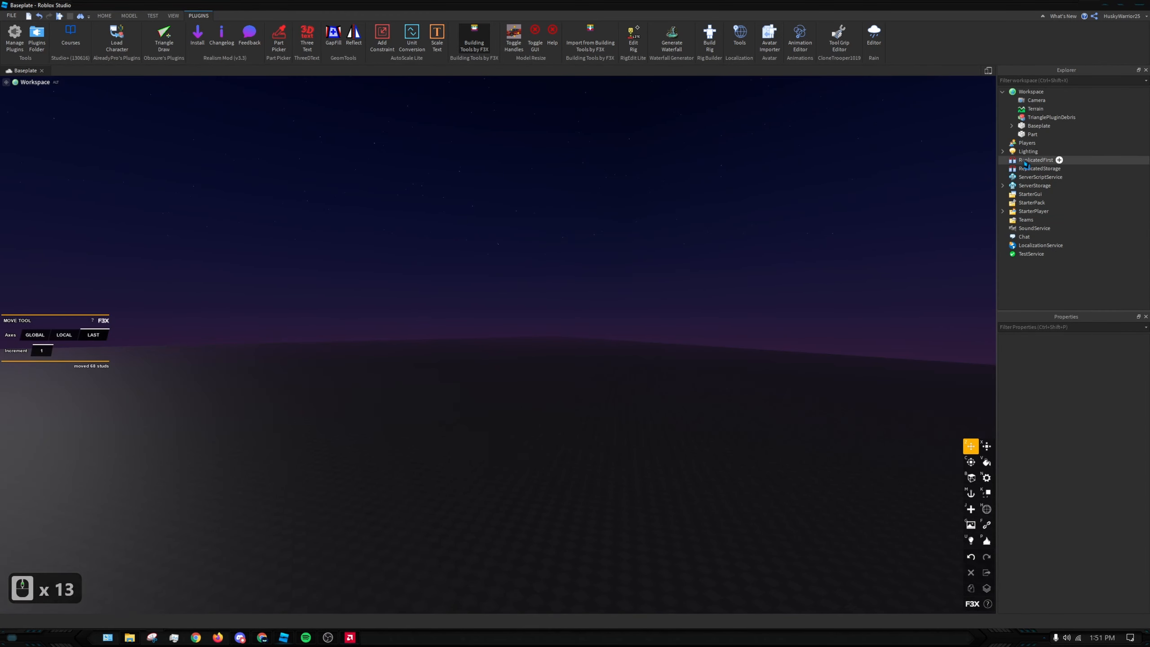
click(1028, 152)
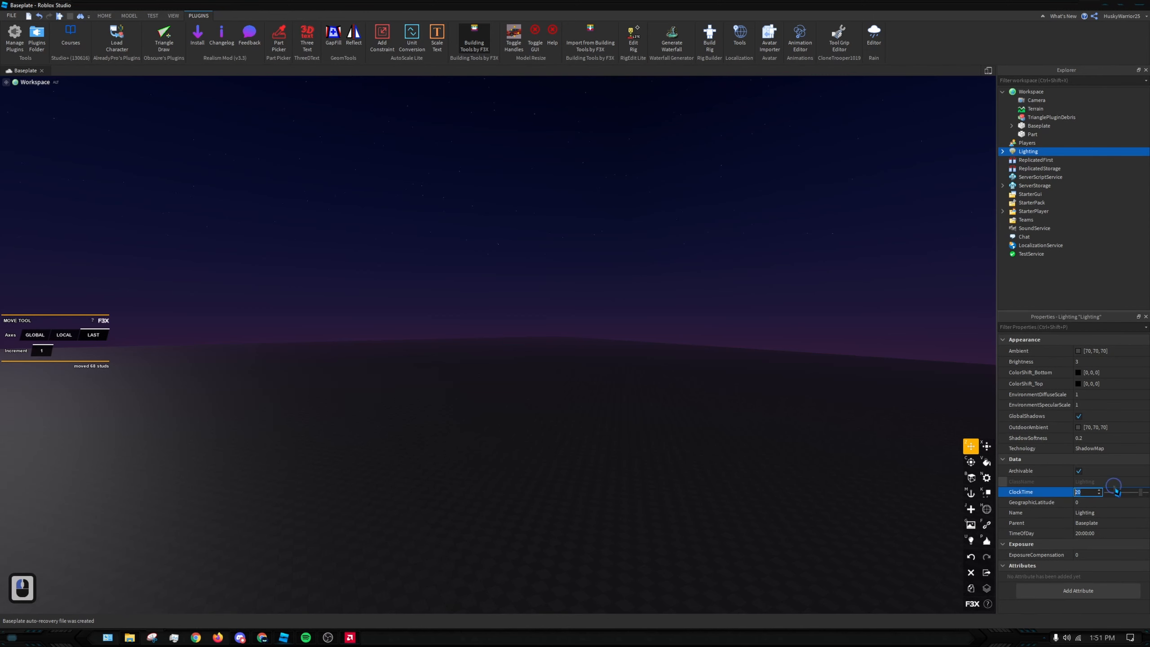
text(14)
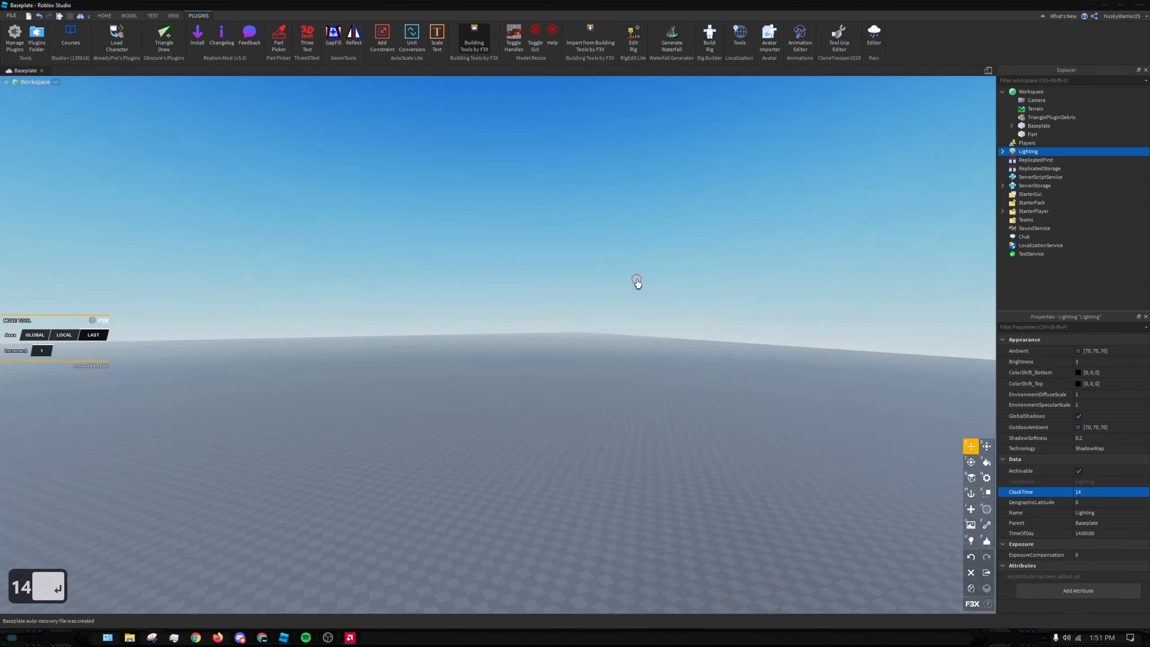
Create a new block part on the empty baseplate
scroll(578, 261, up, 2)
right_drag(634, 280, 574, 297)
key(j)
click(422, 317)
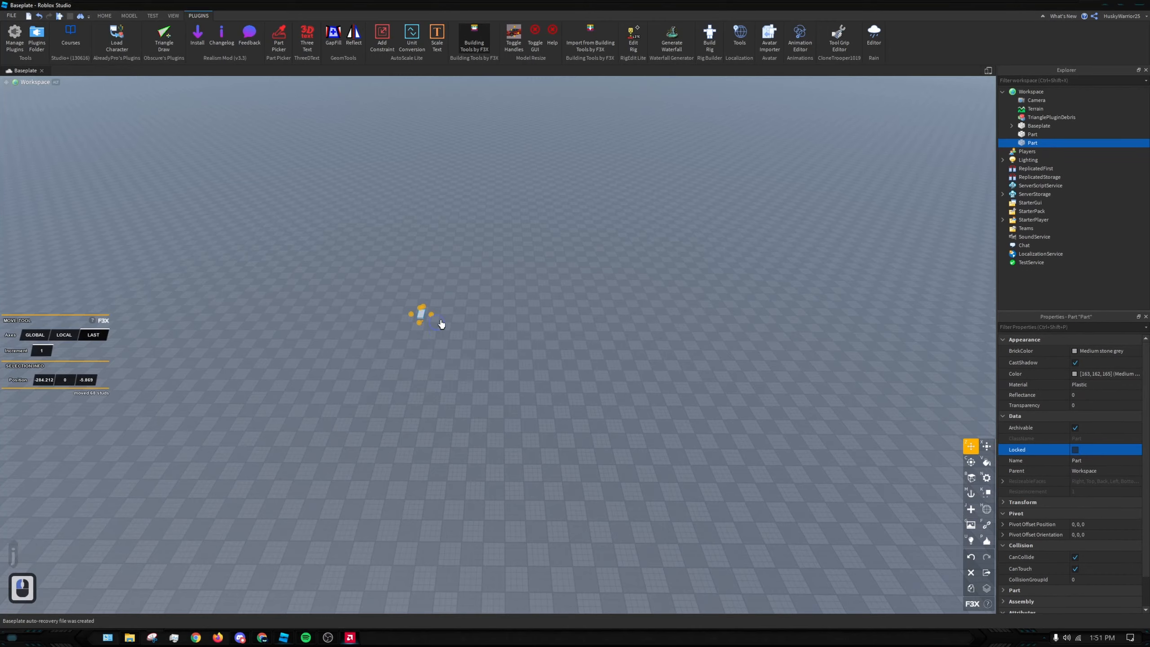
Clone the new block twice and space the three blocks out in a row, with the last copy at -286, 0.5, 21
key(w)
scroll(433, 320, up, 3)
key(a)
scroll(433, 320, up, 2)
key(c)
drag(479, 255, 822, 260)
key(shift+c)
key(d)
key(s)
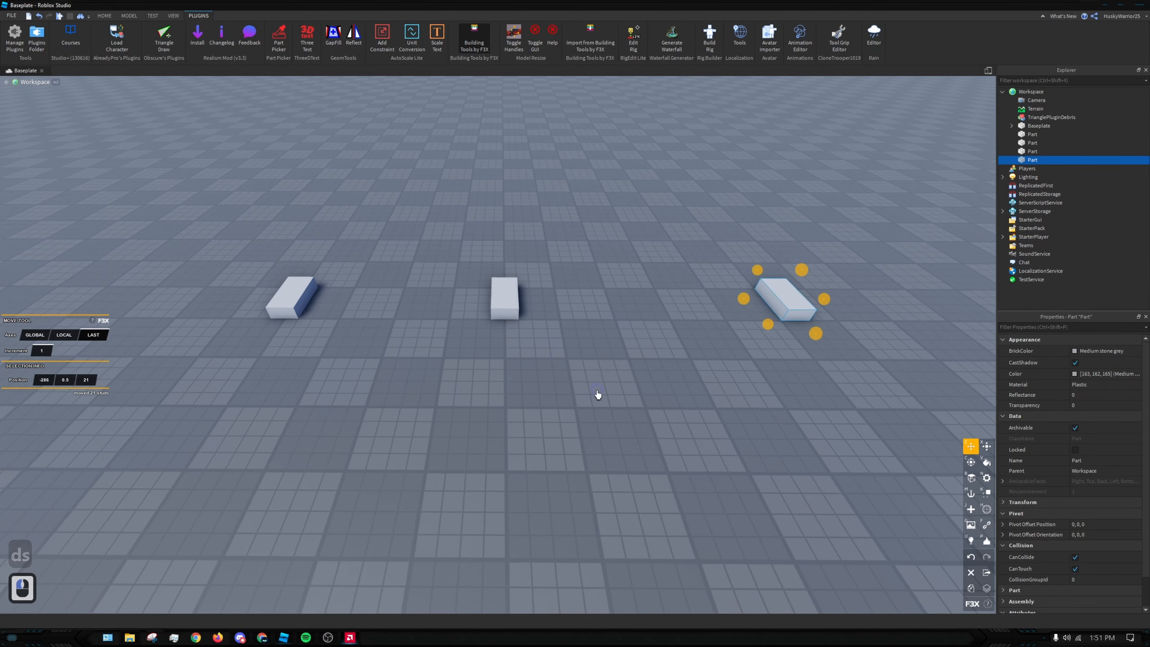
click(596, 393)
Decorate the first block with smoke and the middle block with fire
key(p)
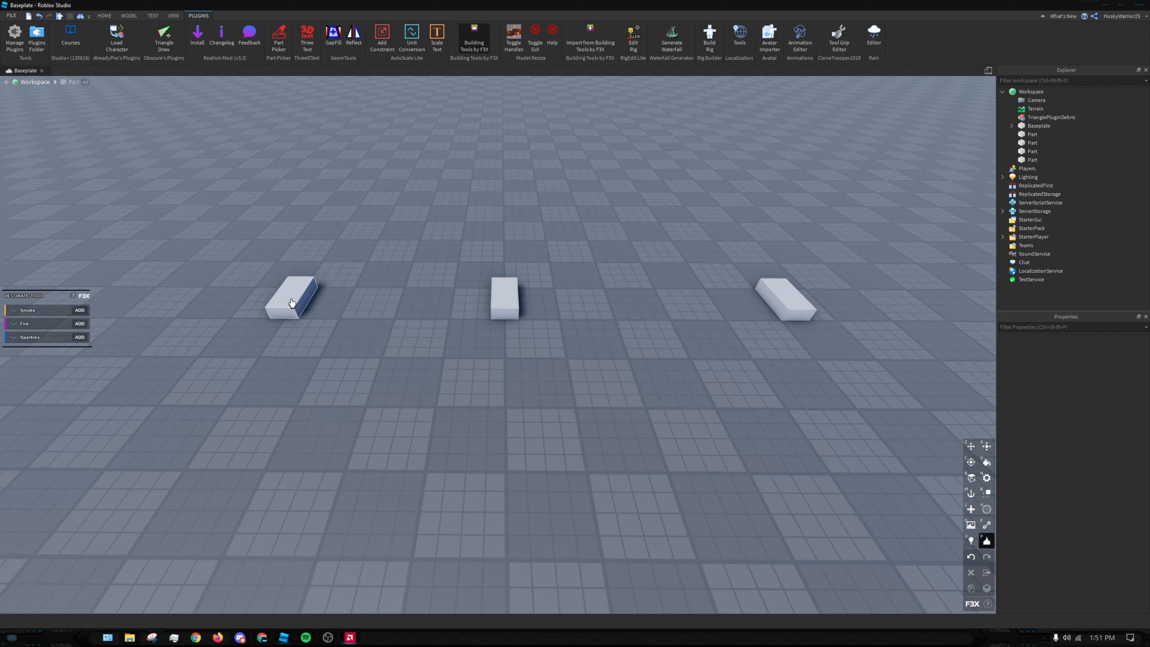
click(291, 303)
click(80, 310)
click(501, 308)
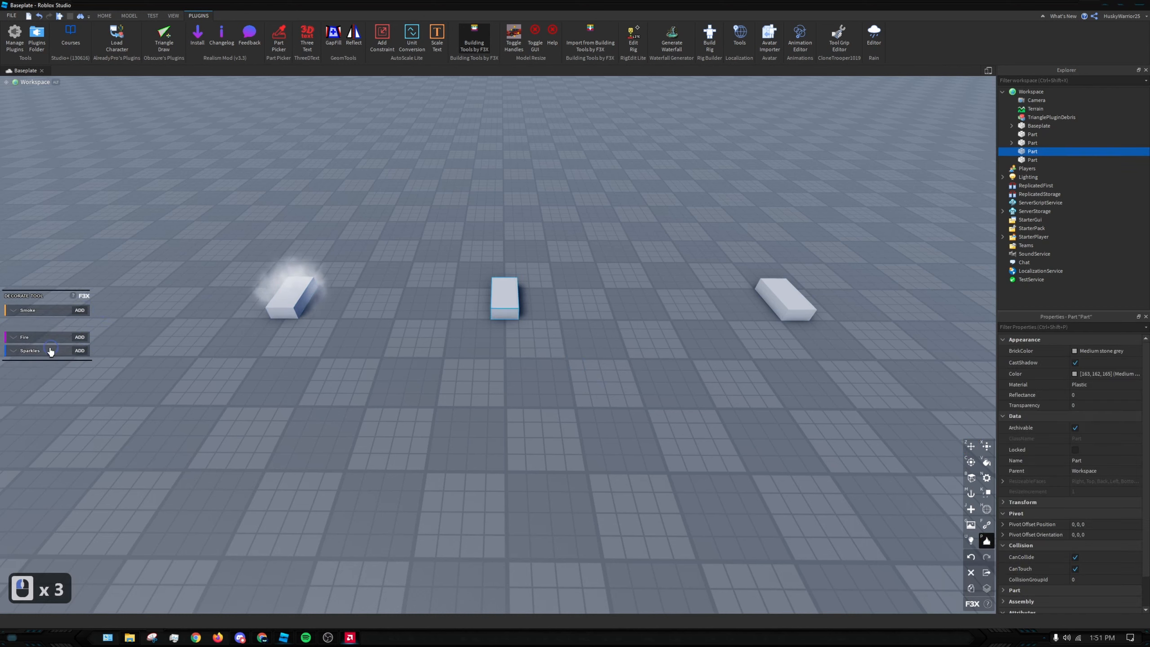
click(79, 324)
Add sparkles to the third block and recolour them a muted green, RGB 102, 133, 74
click(771, 300)
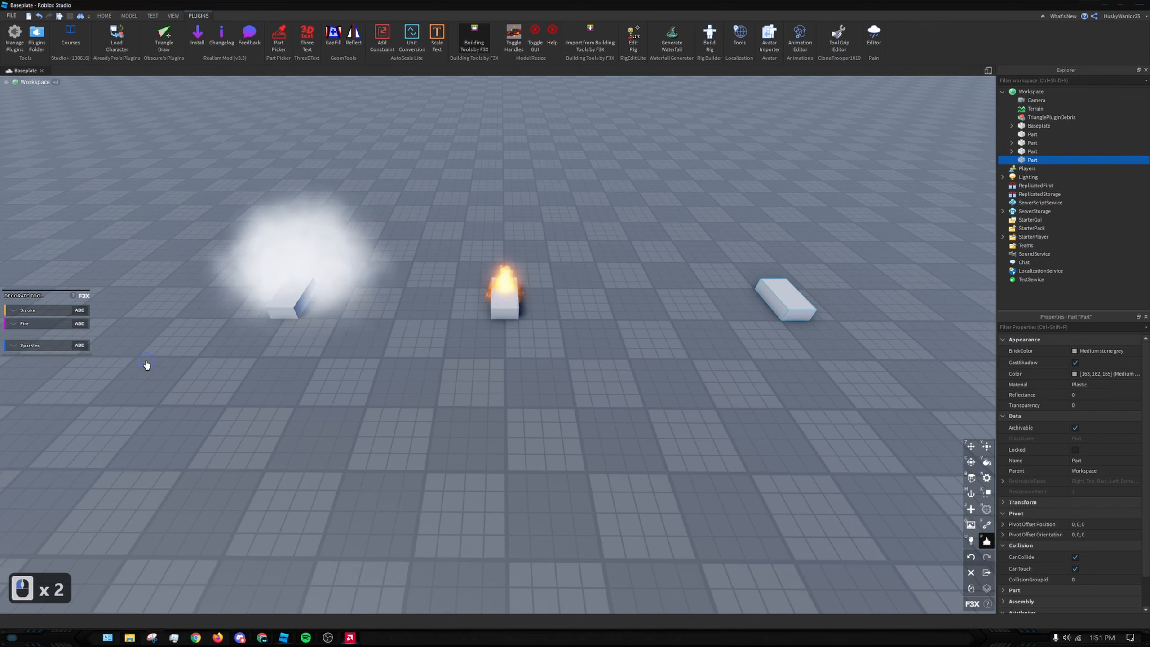
click(79, 345)
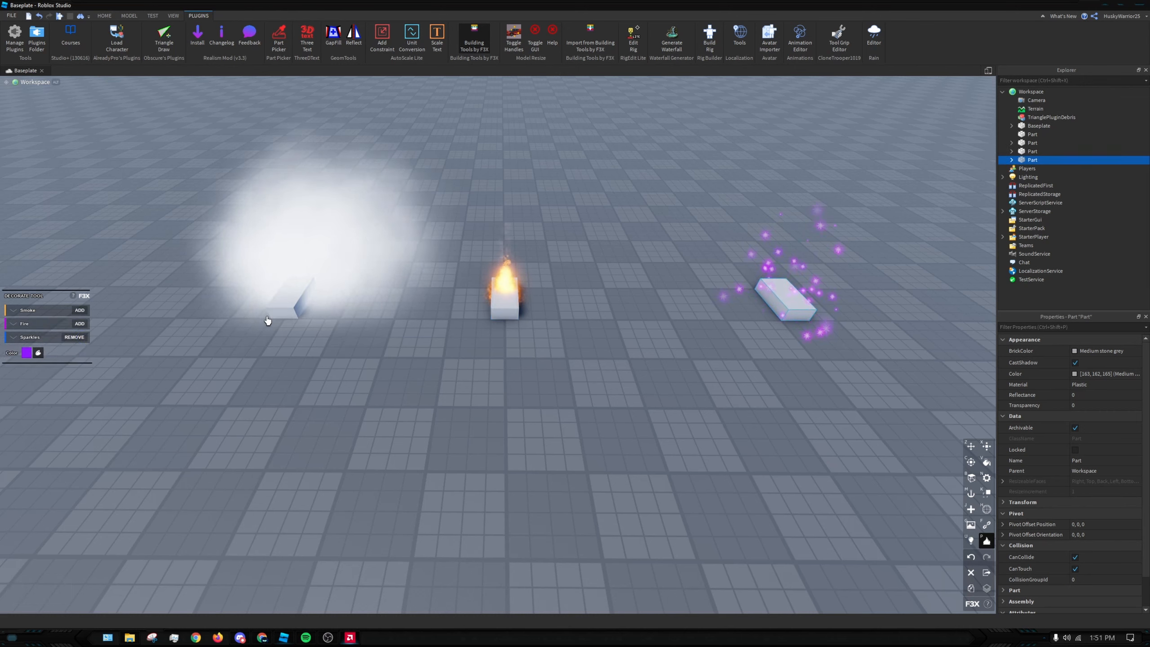
click(39, 353)
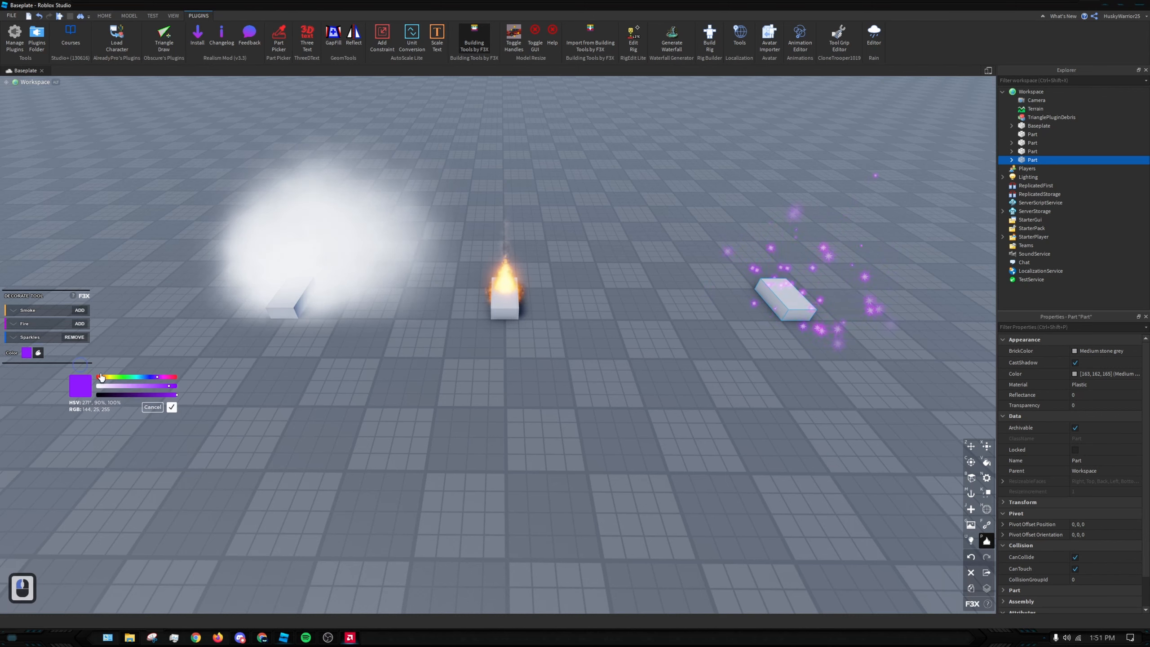
mouse_move(131, 378)
mouse_down()
mouse_move(117, 378)
mouse_move(132, 388)
mouse_up()
click(172, 408)
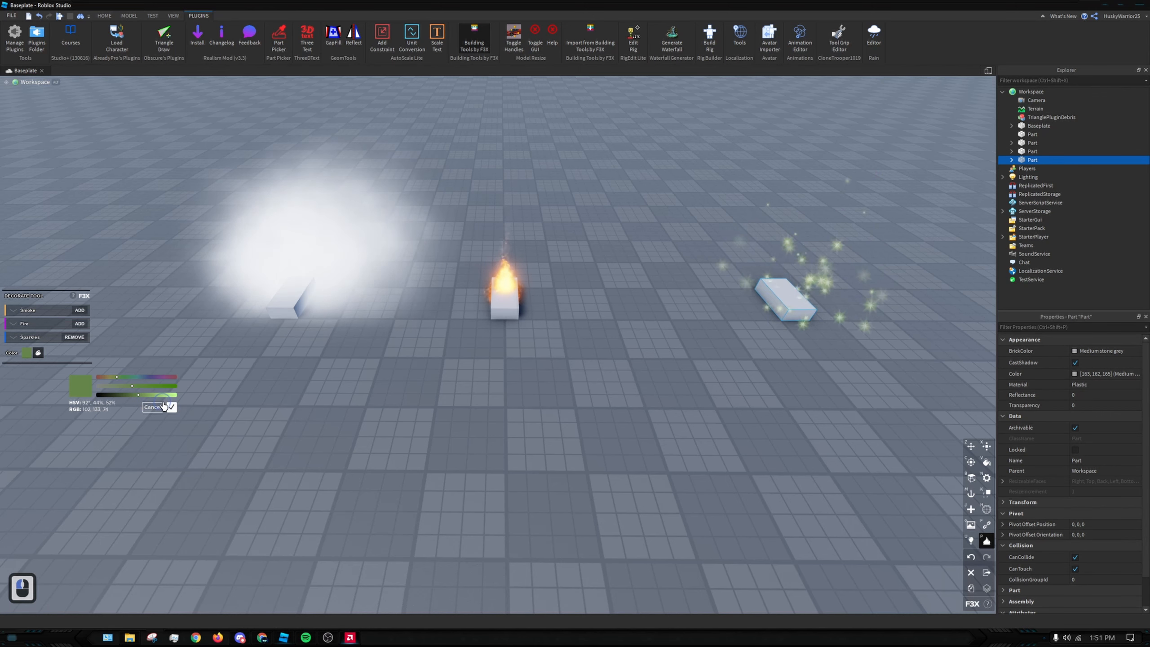
Recolour the middle block's fire with blue as the main colour and bright green as the secondary colour
key(s)
right_drag(313, 348, 319, 347)
key(d)
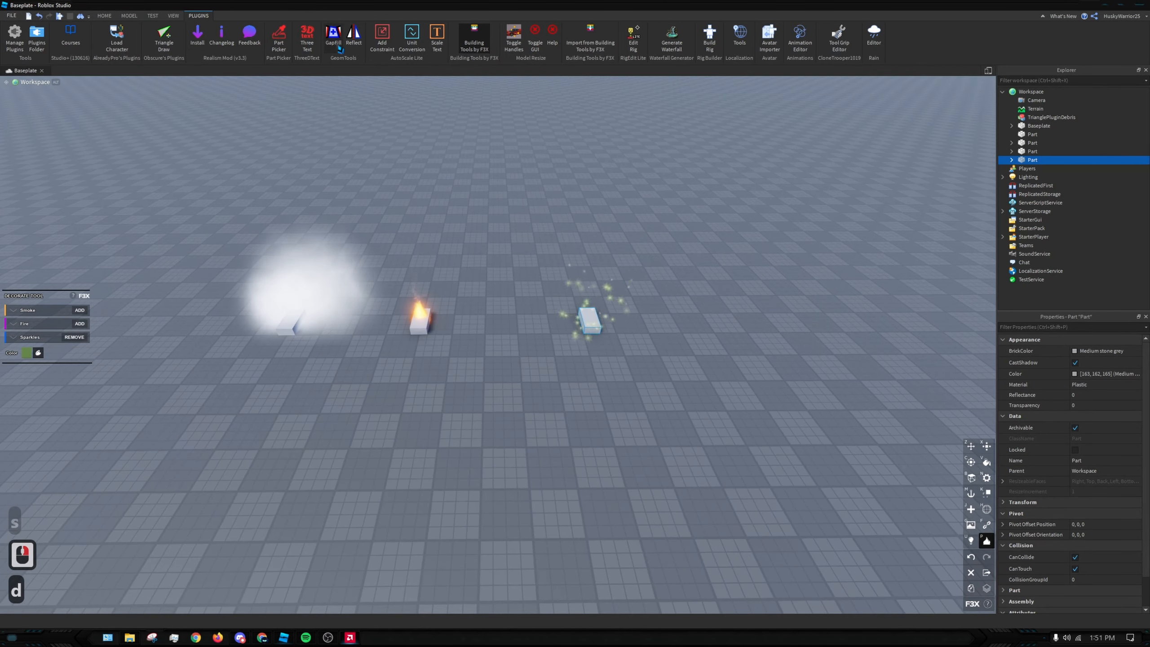
click(460, 343)
click(12, 324)
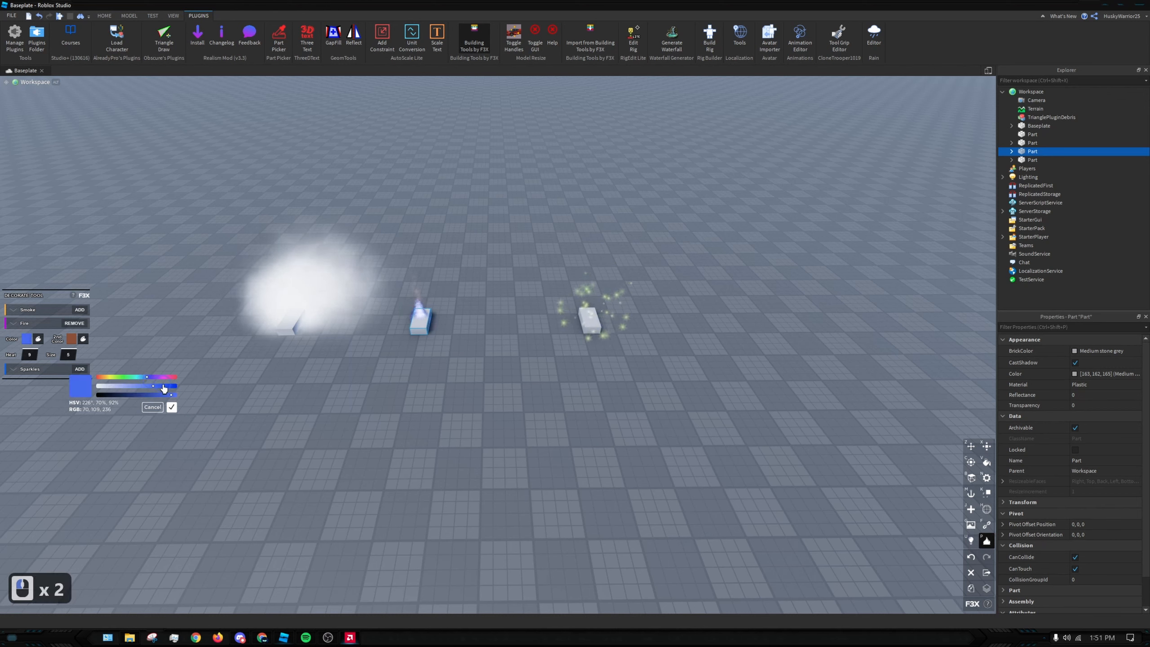
click(84, 339)
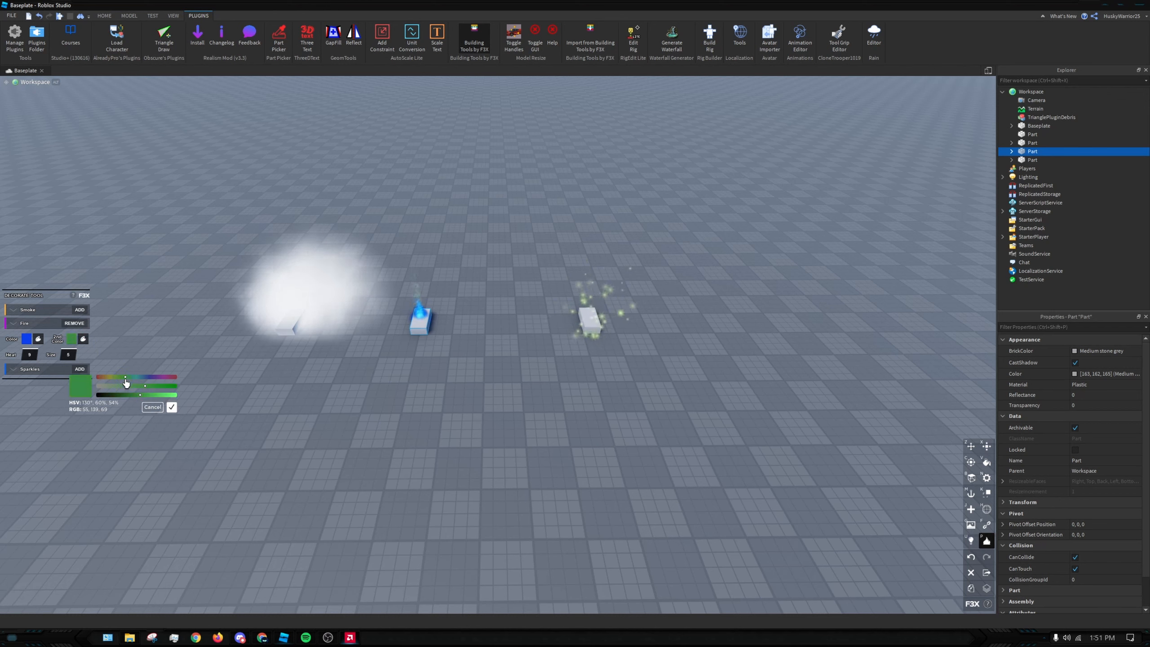
click(175, 394)
click(178, 394)
click(174, 407)
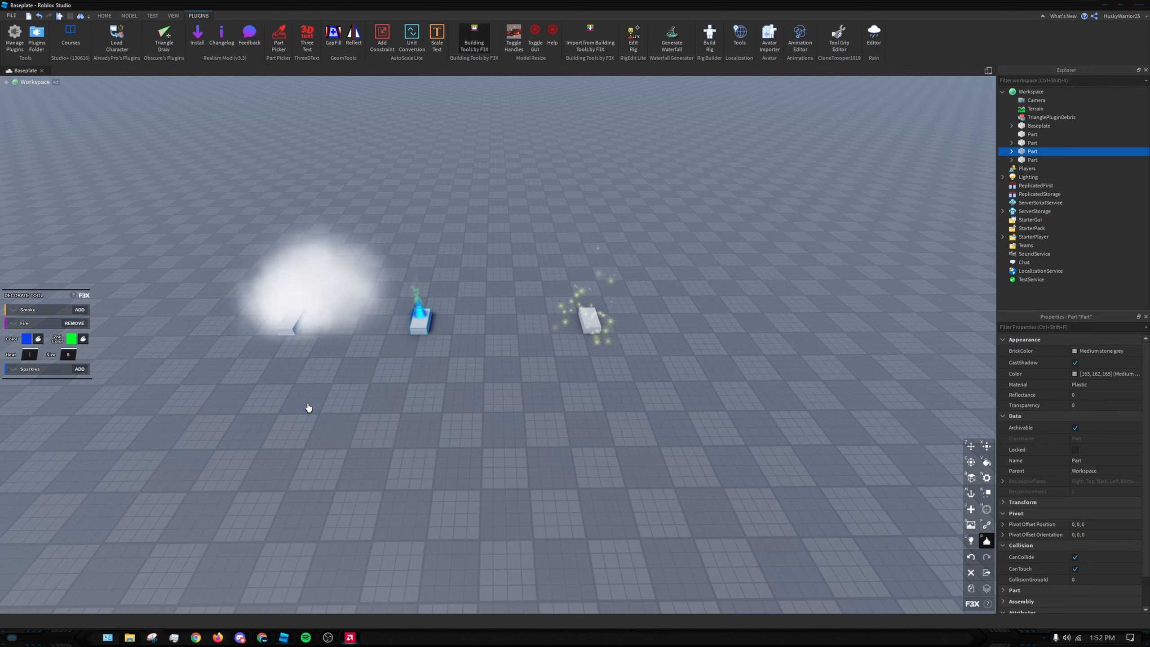
Set the fire's heat to 25 and its size to 10
text(25)
key(Return)
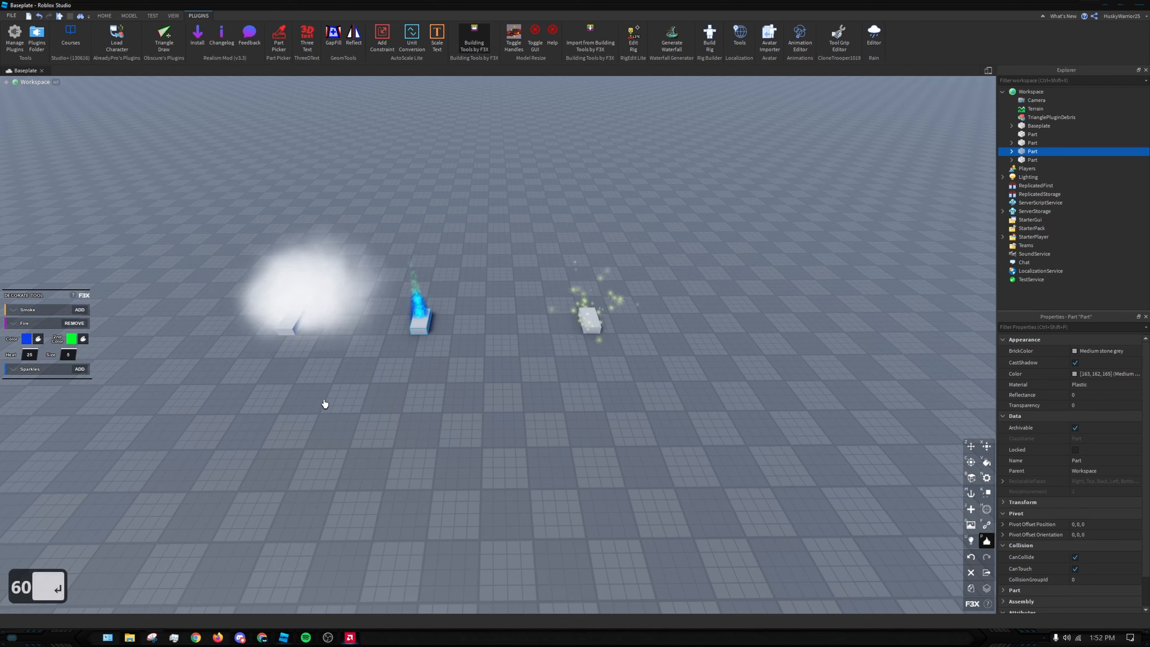
click(70, 354)
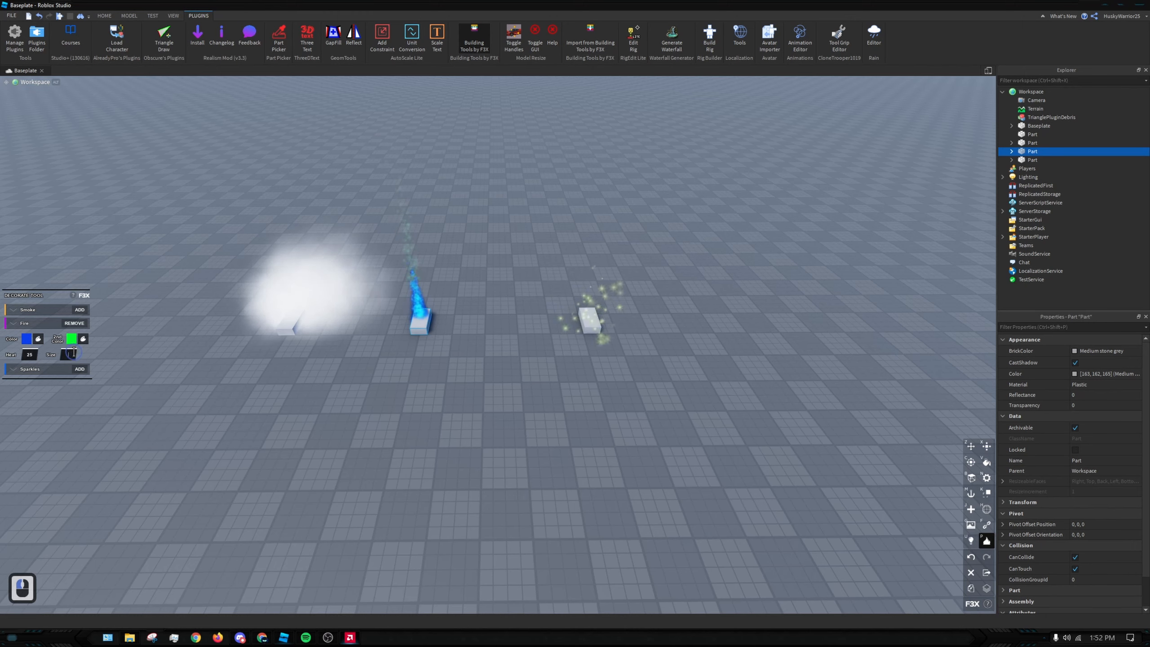
text(10)
key(Return)
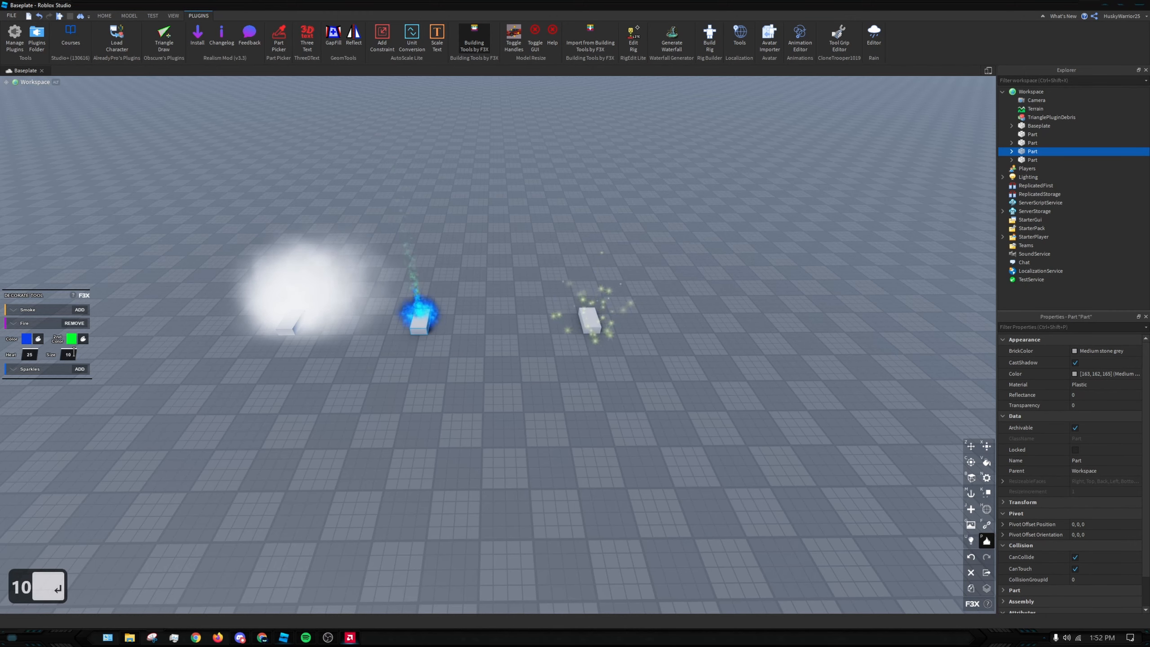
Select the block with the smoke and recolour its smoke dark grey, RGB 102, 102, 102
right_drag(542, 403, 505, 438)
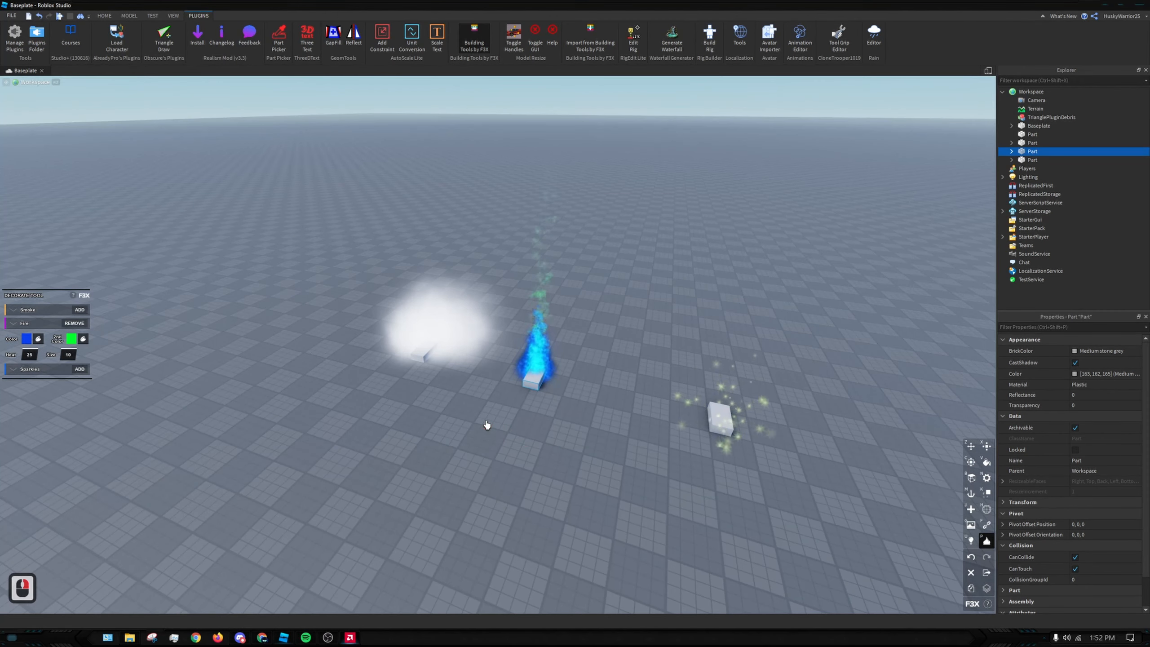
click(423, 344)
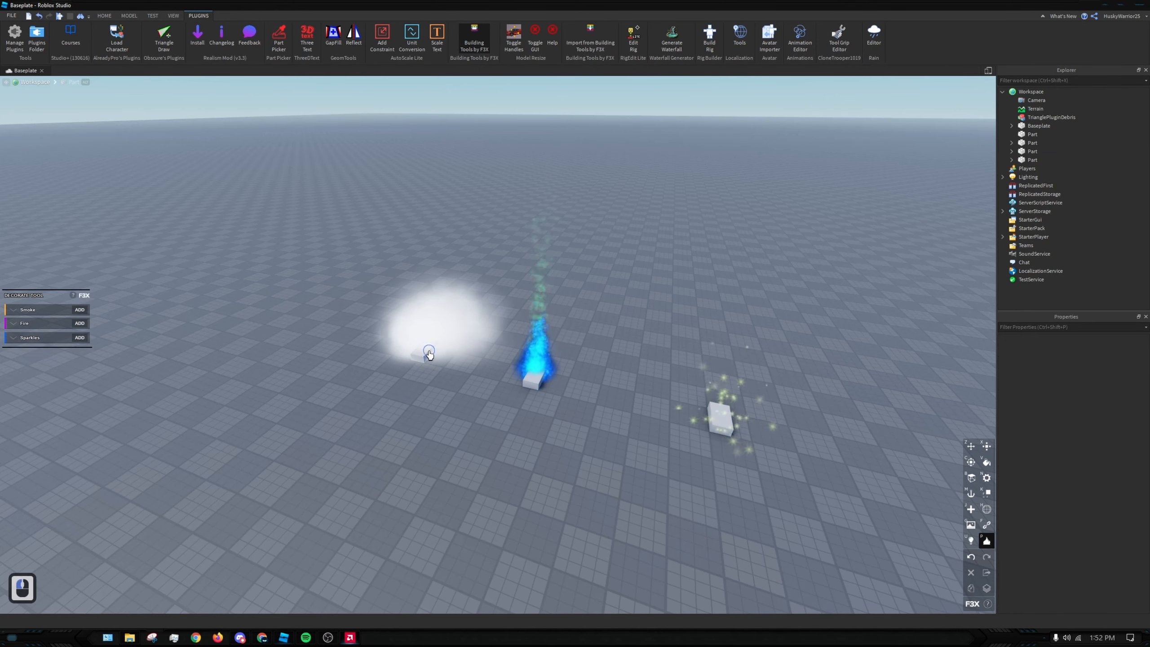
click(19, 309)
click(19, 310)
click(19, 310)
click(19, 310)
click(18, 310)
click(35, 326)
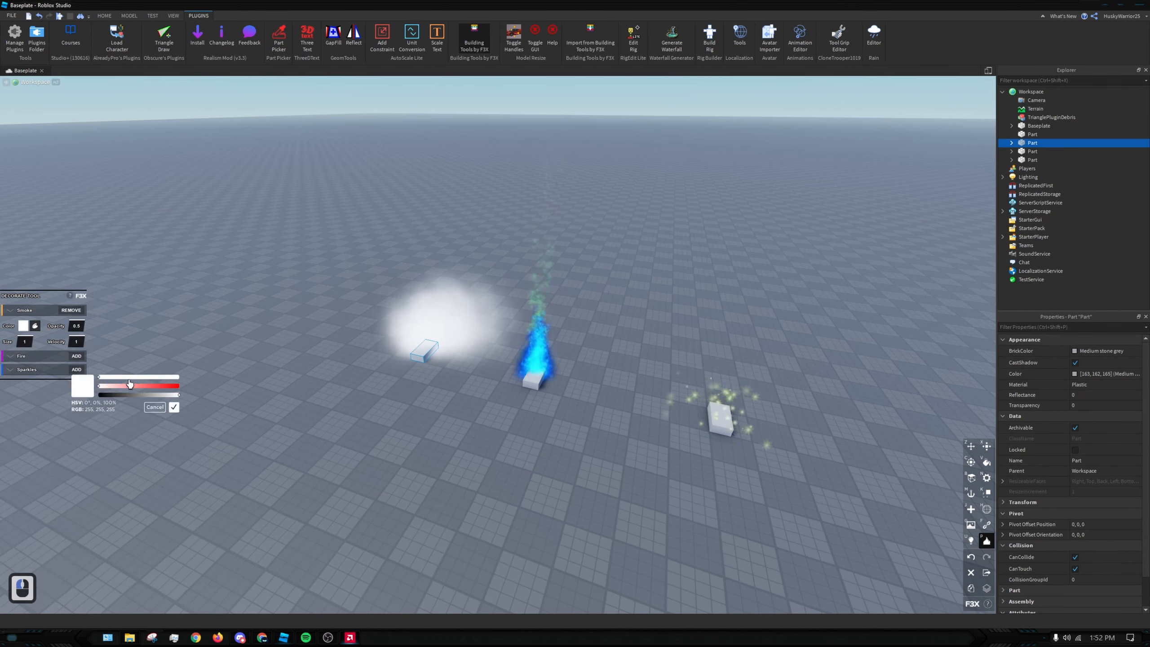
click(131, 395)
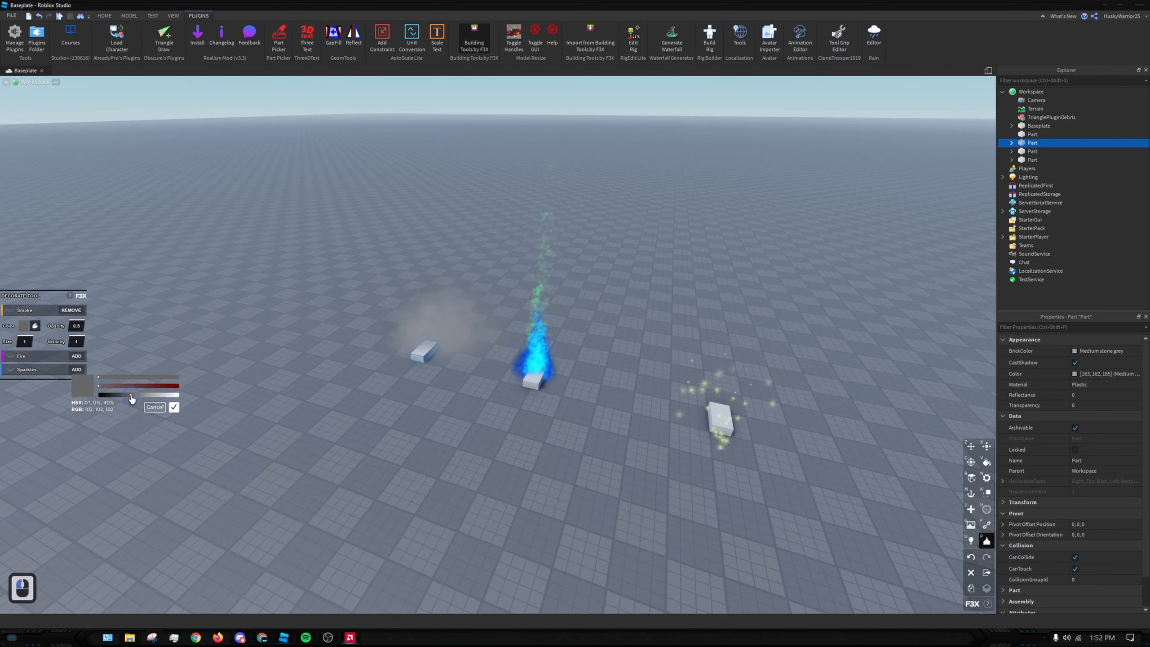
click(174, 407)
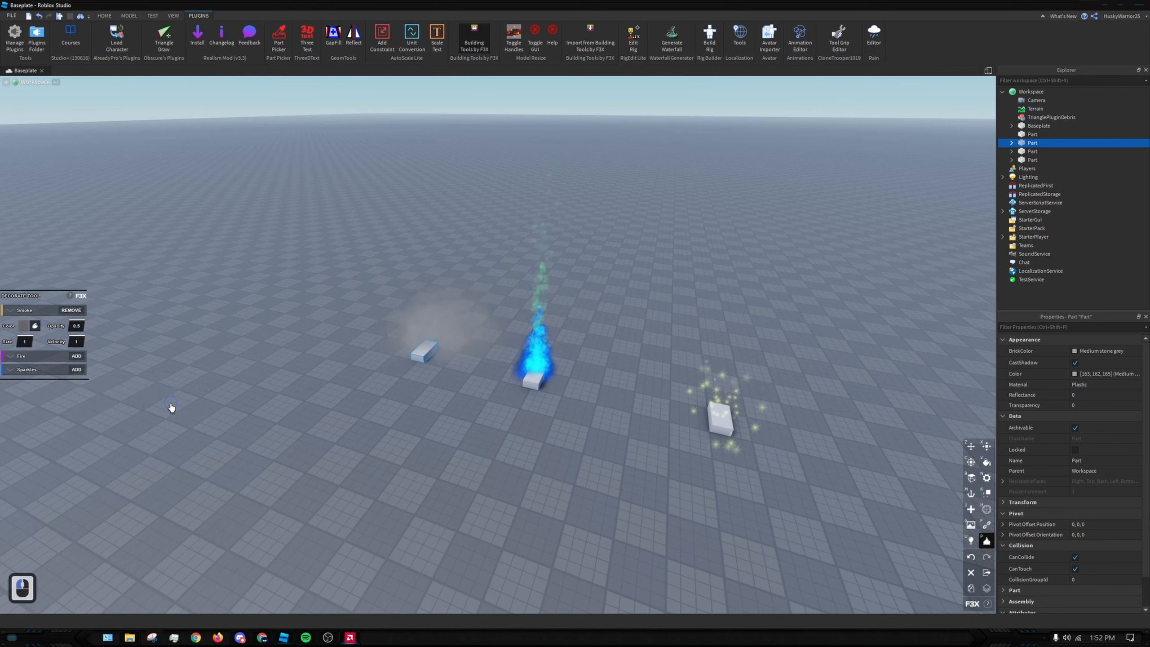
Set the smoke's opacity to 1
click(76, 326)
text(1)
key(Return)
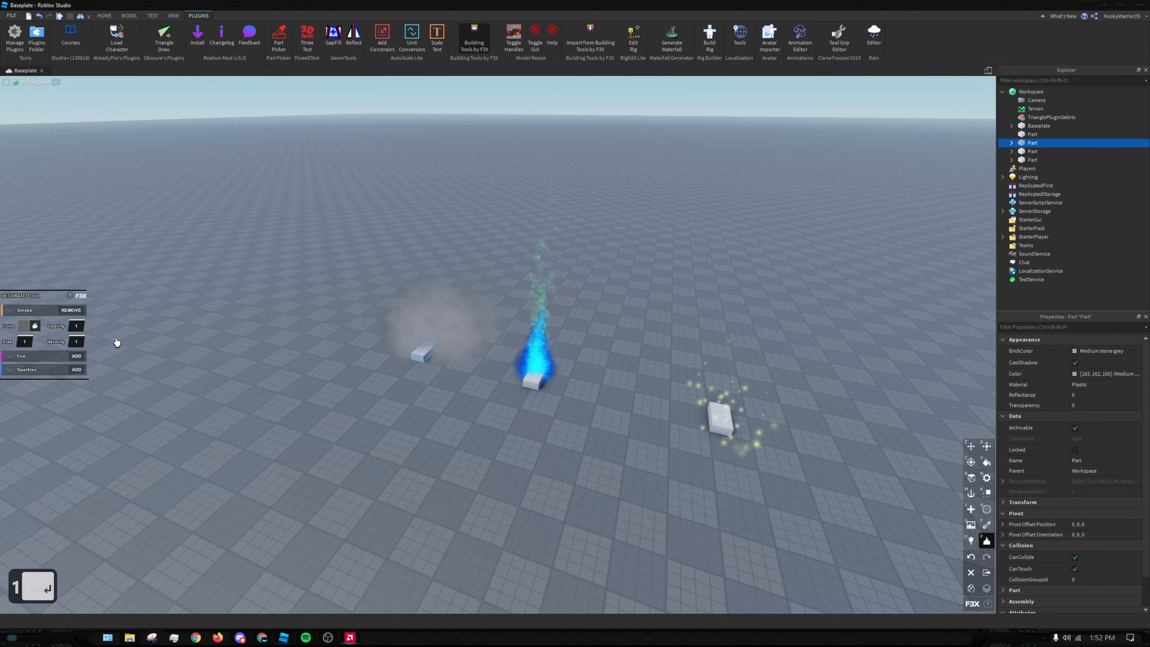
Try smoke opacities of 0 and 0.2, and return the opacity to 1
click(83, 326)
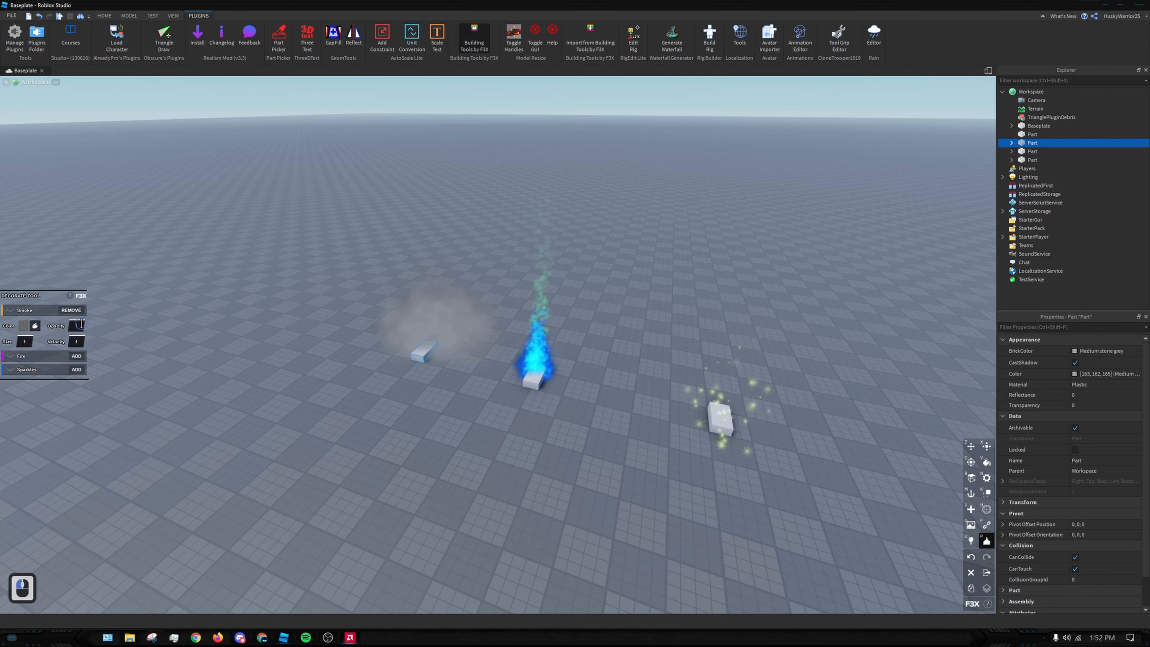
click(80, 325)
text(0)
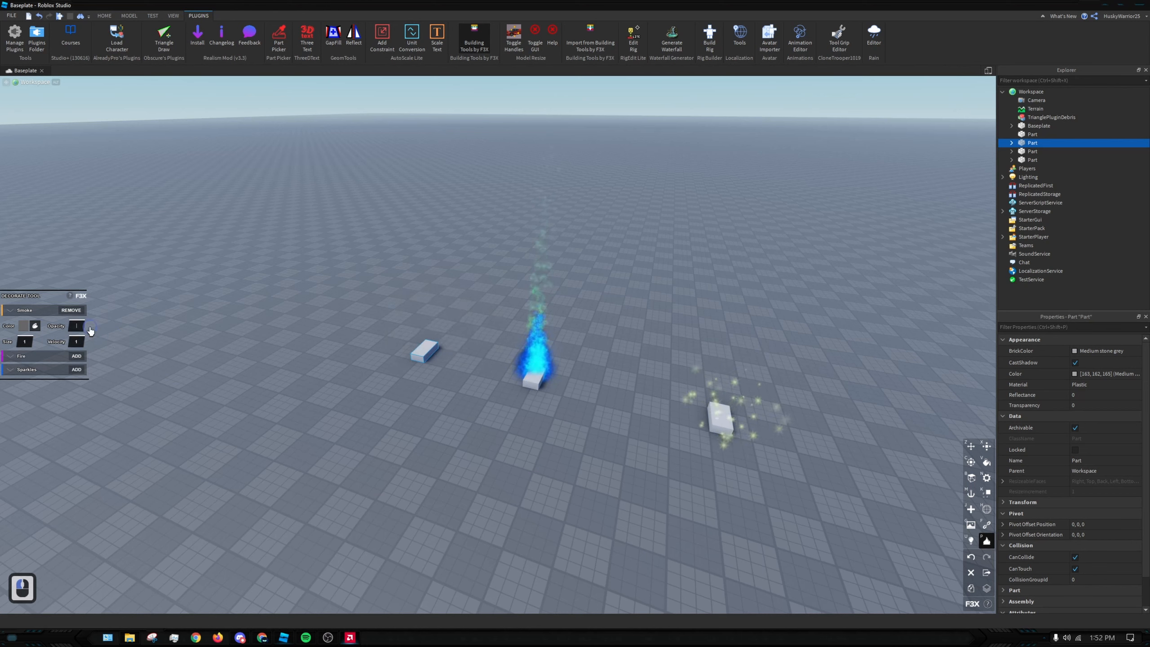
text(.2)
key(Return)
click(79, 325)
text(1)
key(Return)
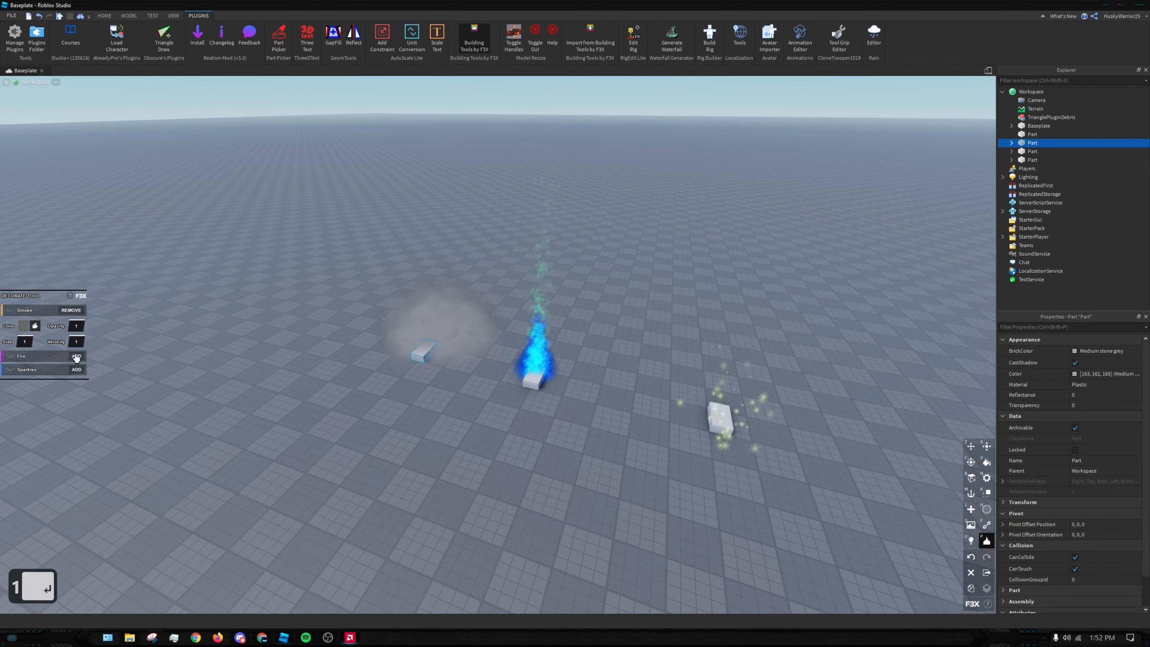
Enlarge the smoke by setting its size to 5 and after that to 10
click(28, 343)
text(5)
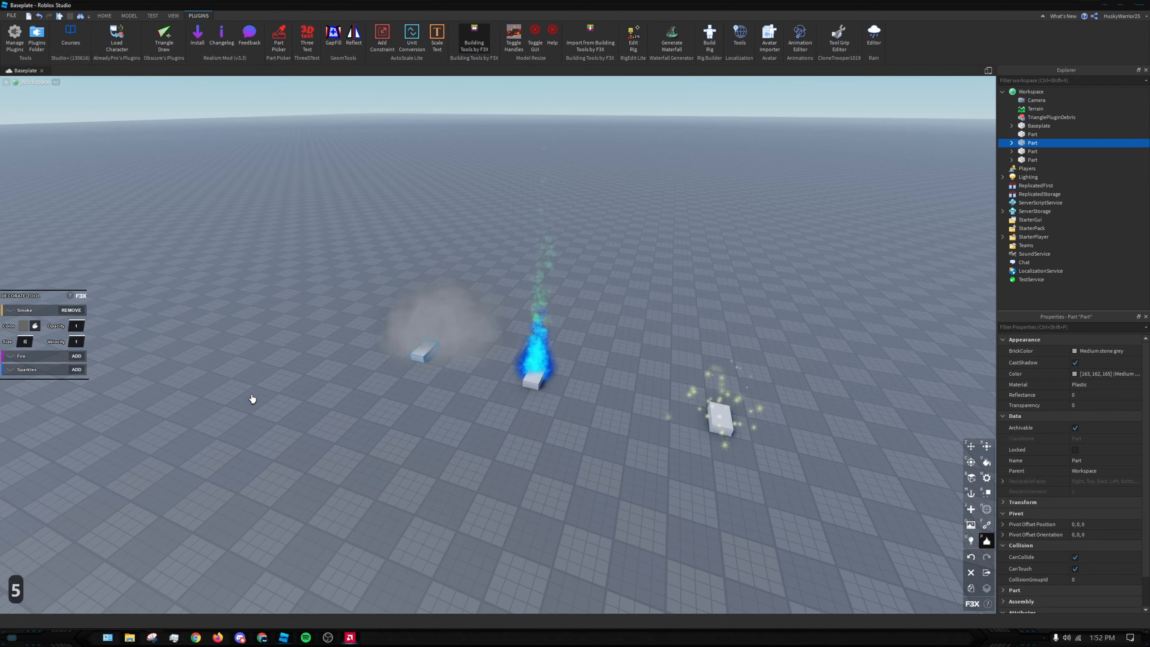
key(Return)
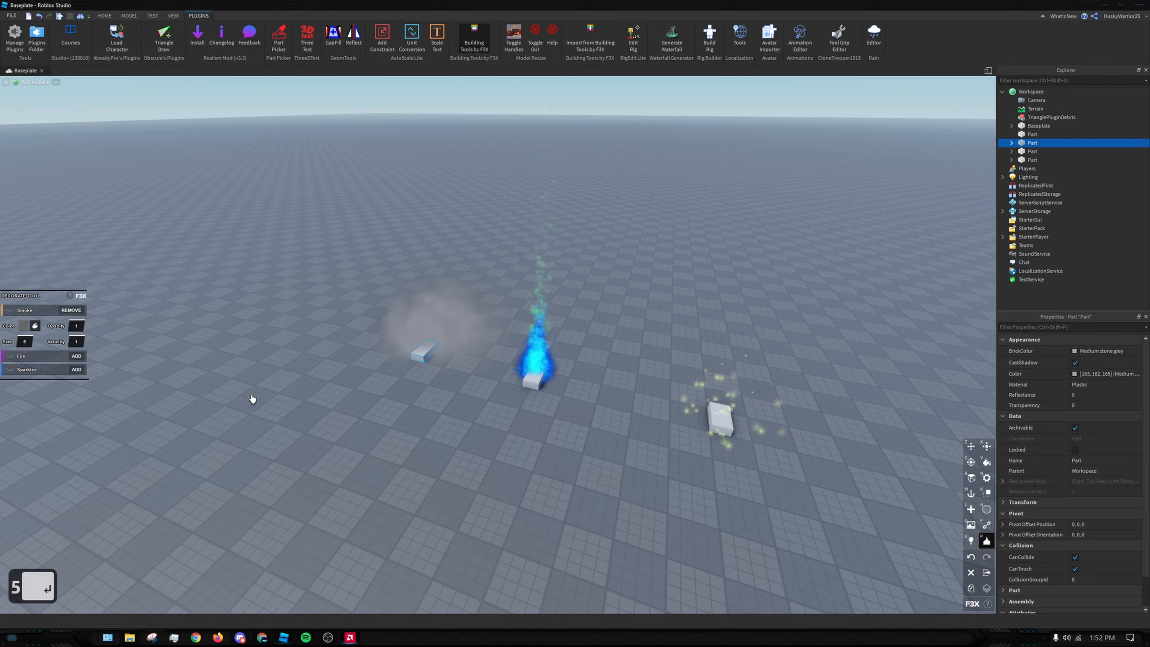
click(28, 342)
text(10)
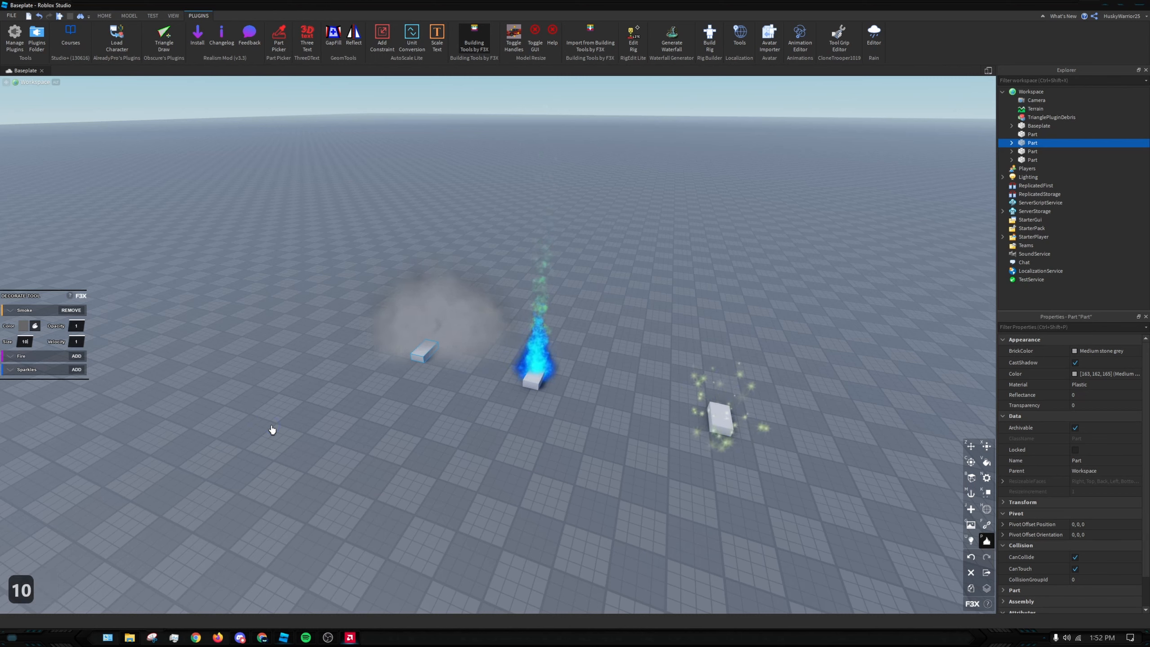
key(Return)
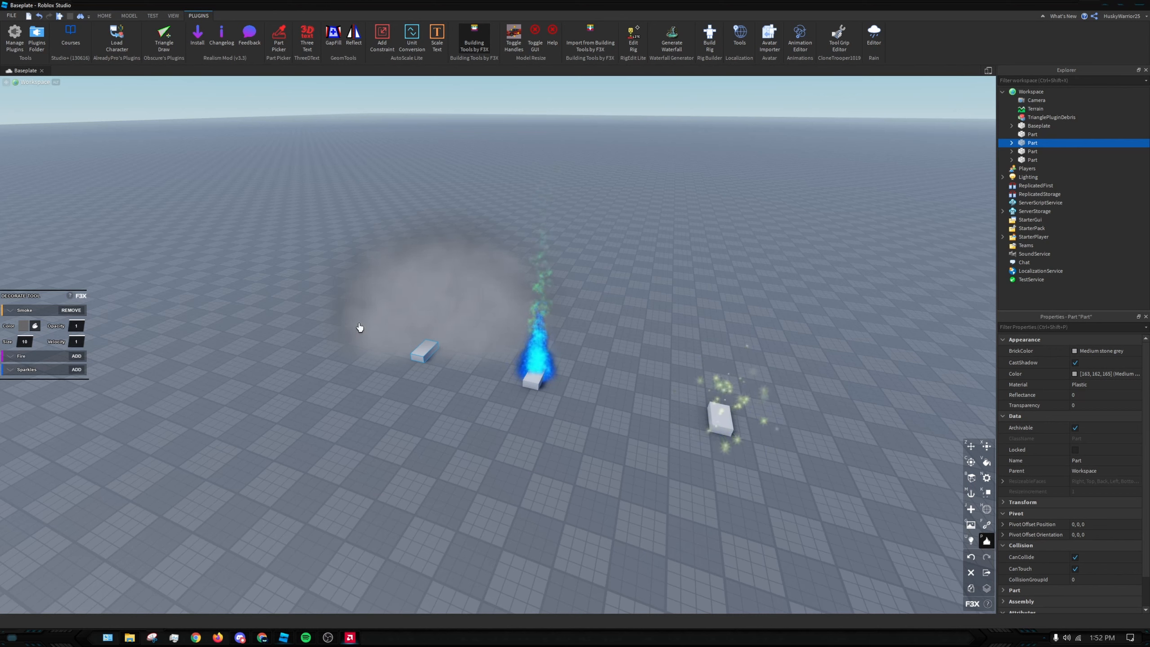
Set the smoke's velocity to 5
click(76, 341)
text(5)
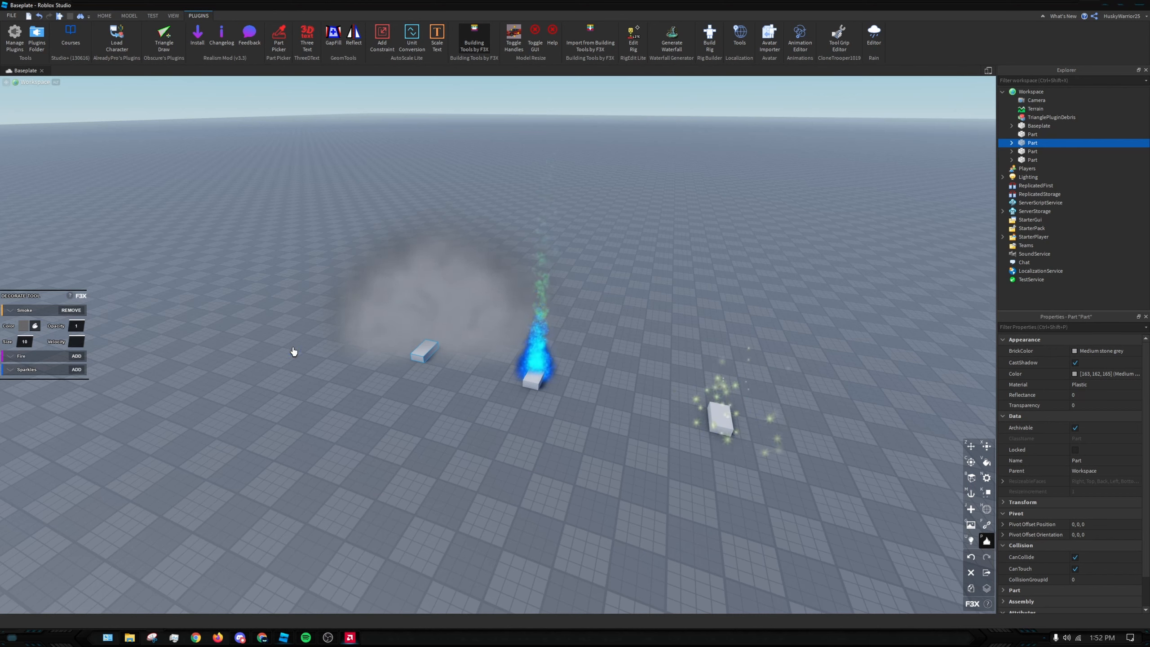
key(Return)
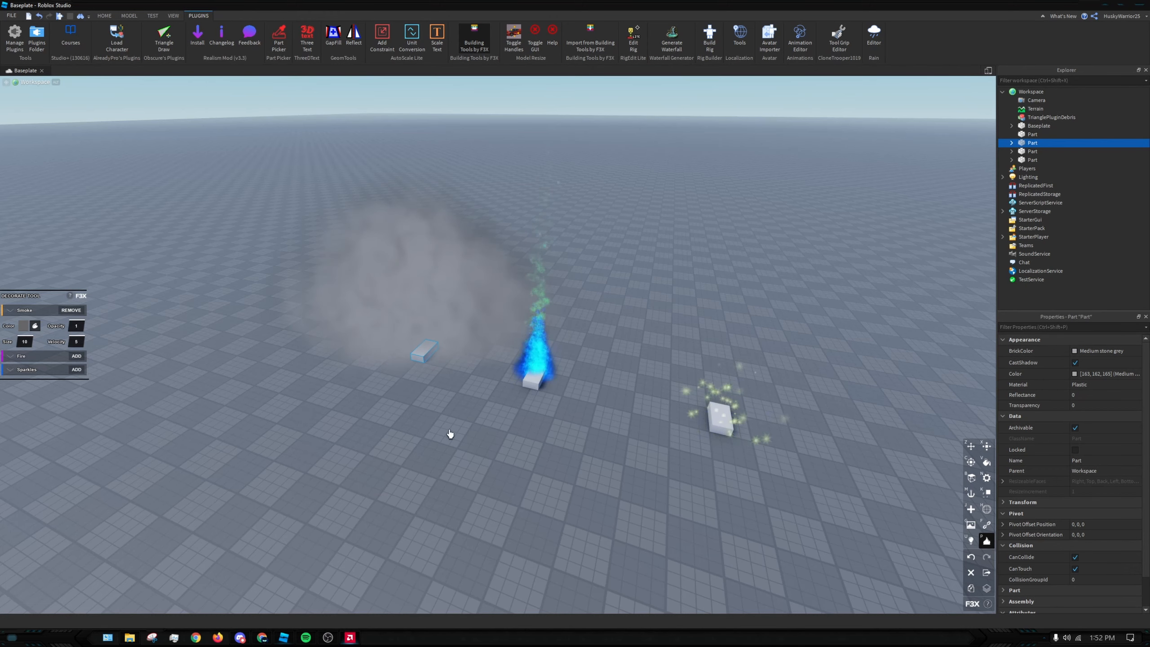
Set the smoke's size to 1 and its velocity to 25, and look at the rising smoke
right_drag(442, 474, 472, 464)
key(s)
key(d)
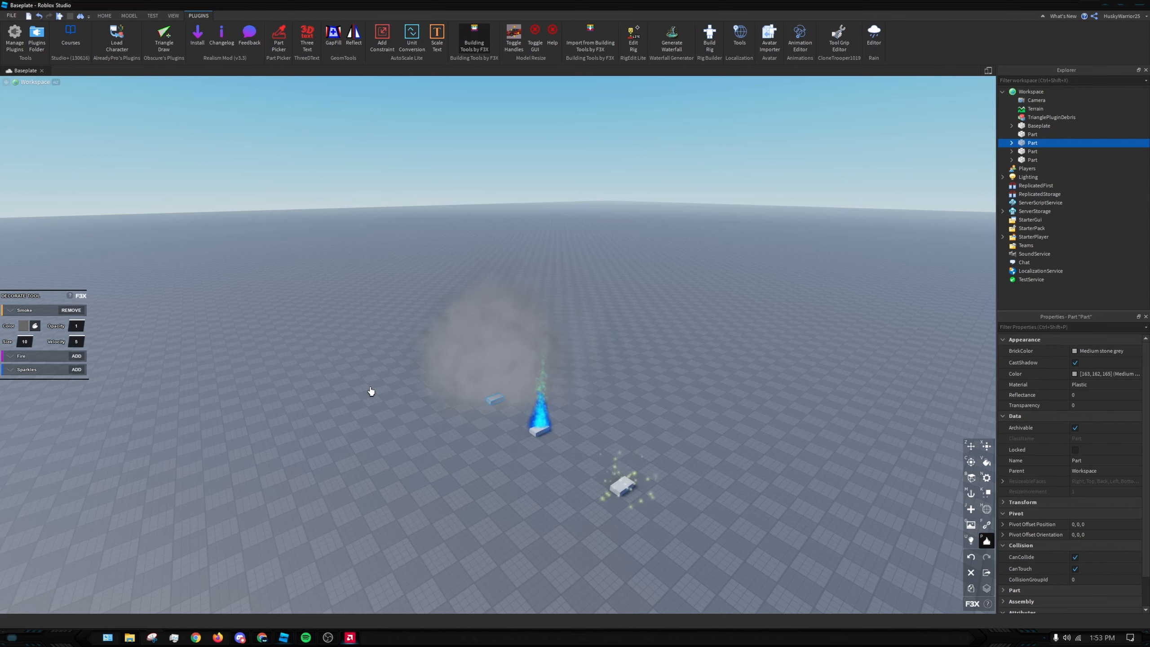
click(26, 341)
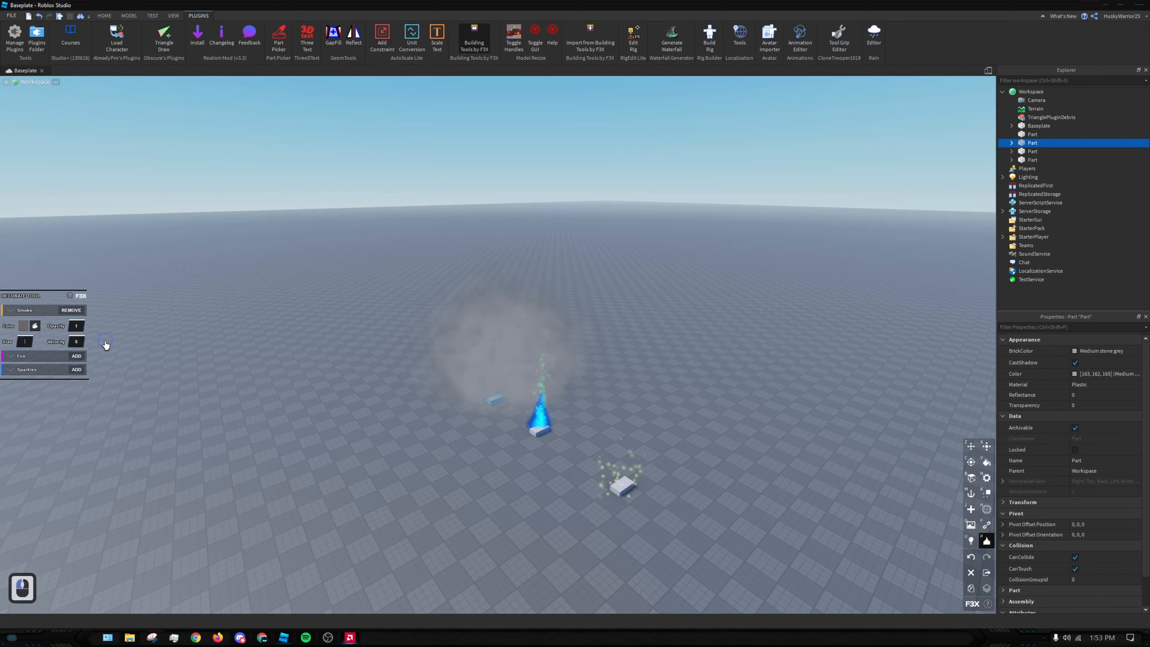
text(1)
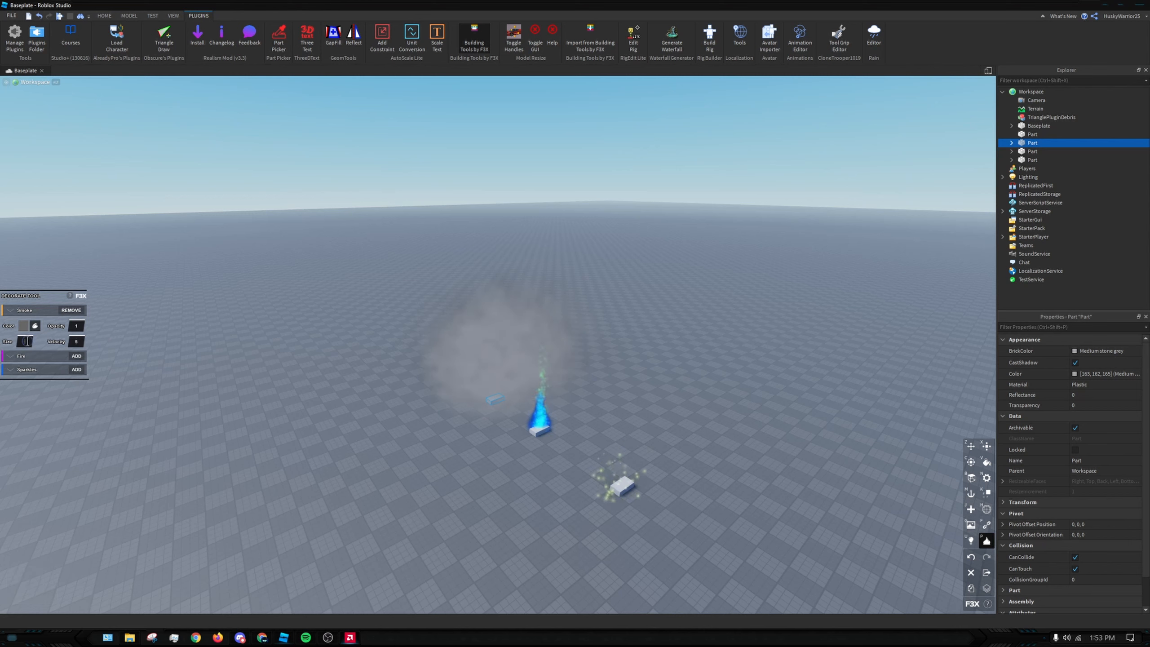
click(76, 341)
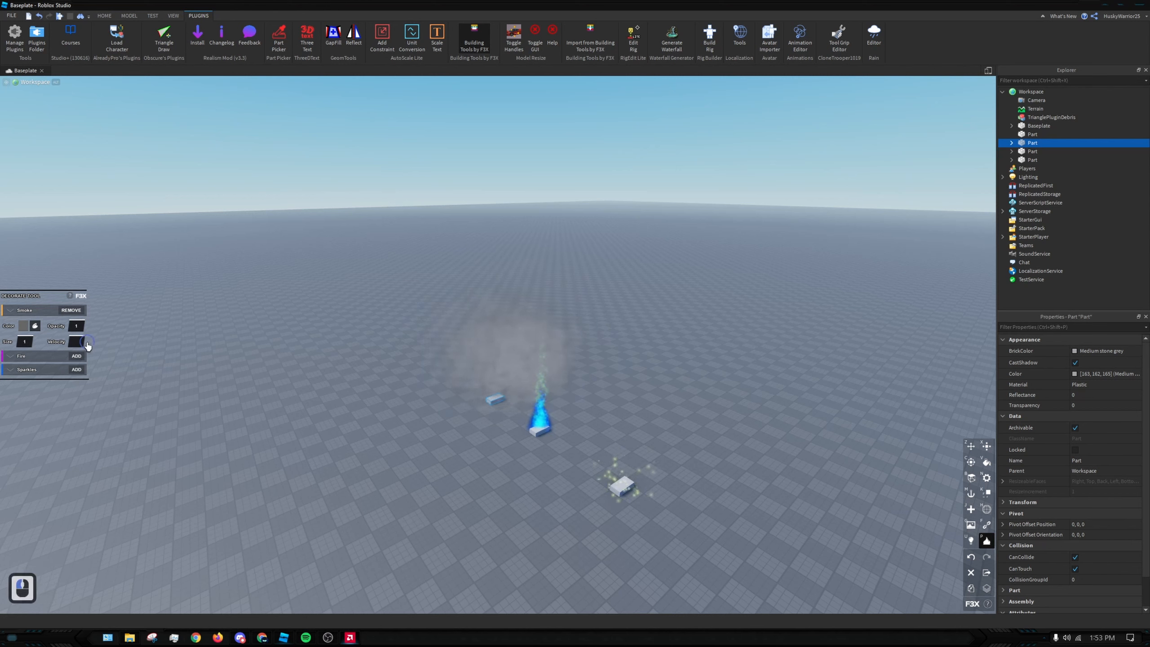
text(25)
key(Return)
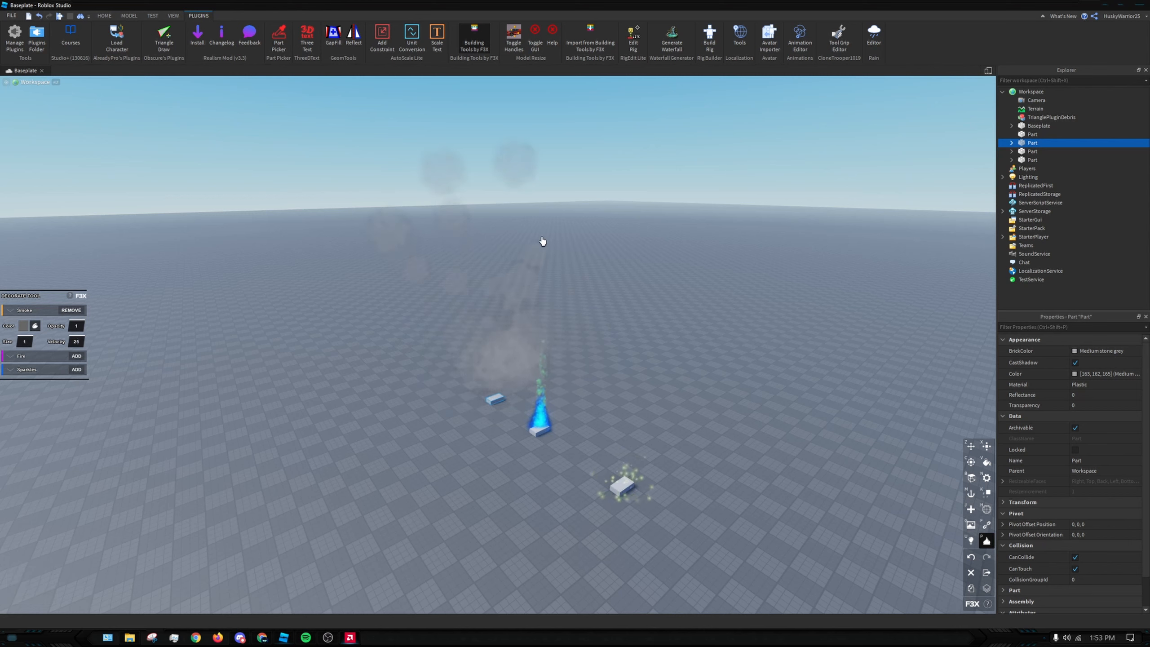
right_drag(571, 283, 571, 280)
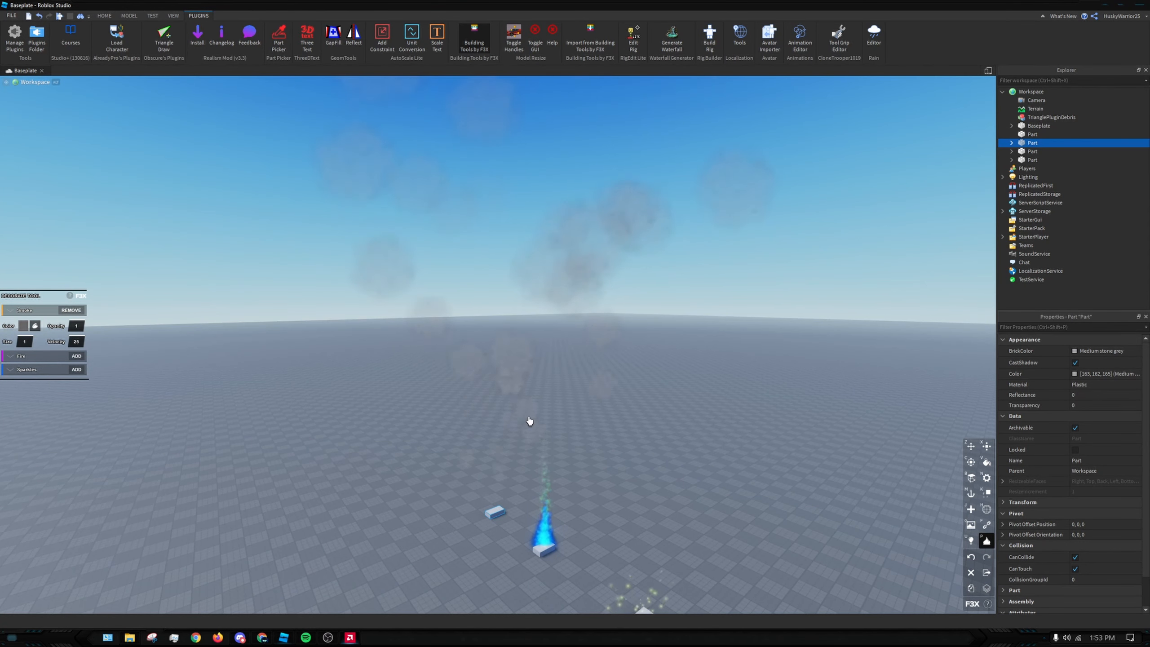
right_drag(603, 313, 602, 316)
scroll(602, 315, down, 3)
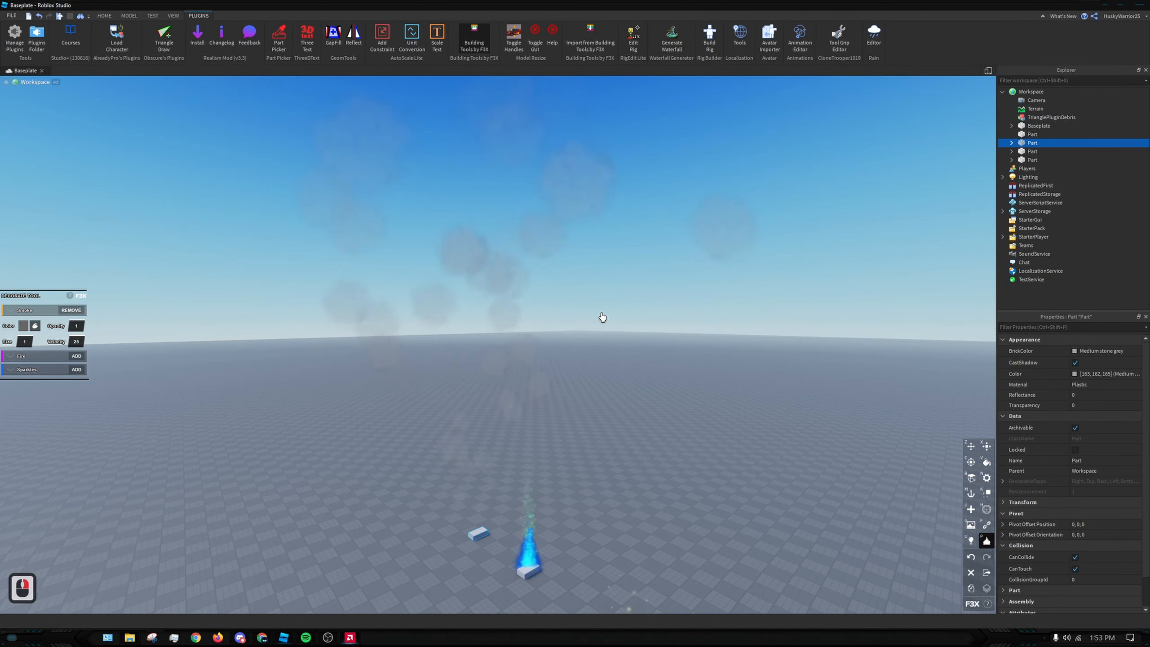
Enlarge the smoke by setting its size to 2, 5 and finally 20
scroll(622, 318, down, 1)
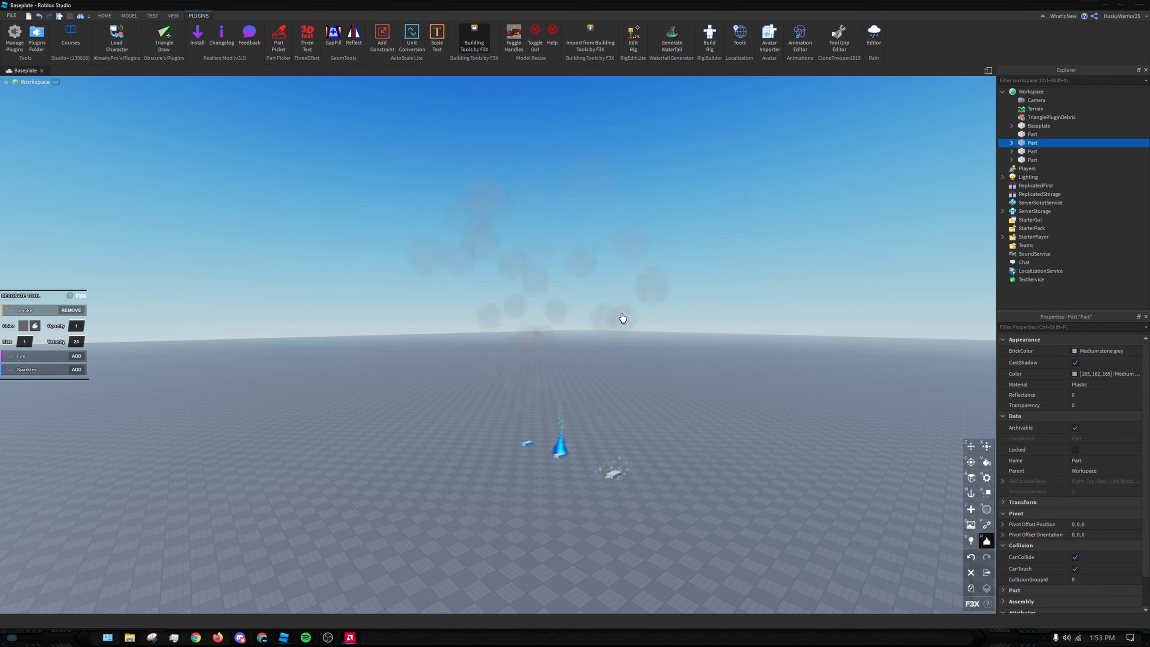
click(24, 341)
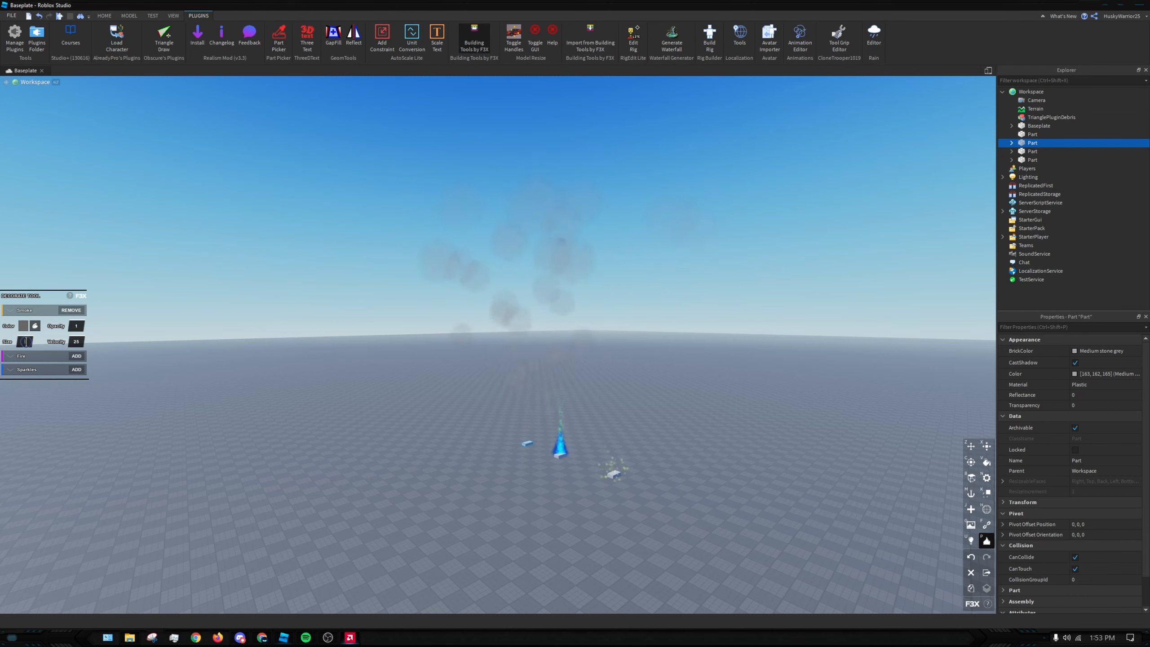
text(2)
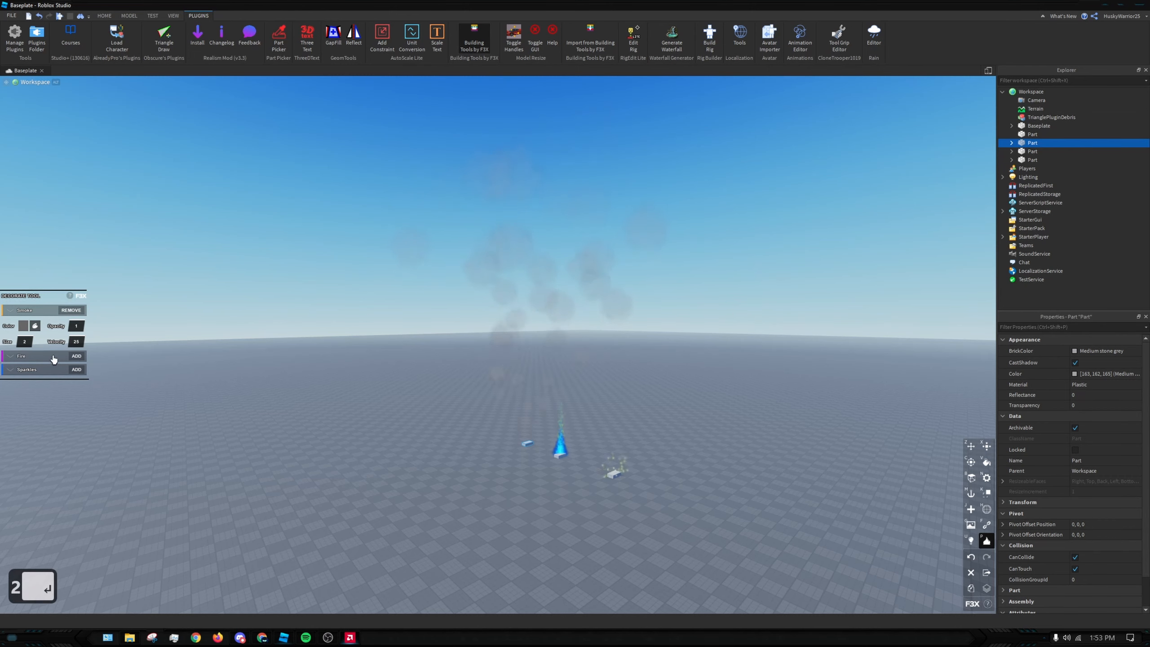
click(23, 342)
text(5)
key(Return)
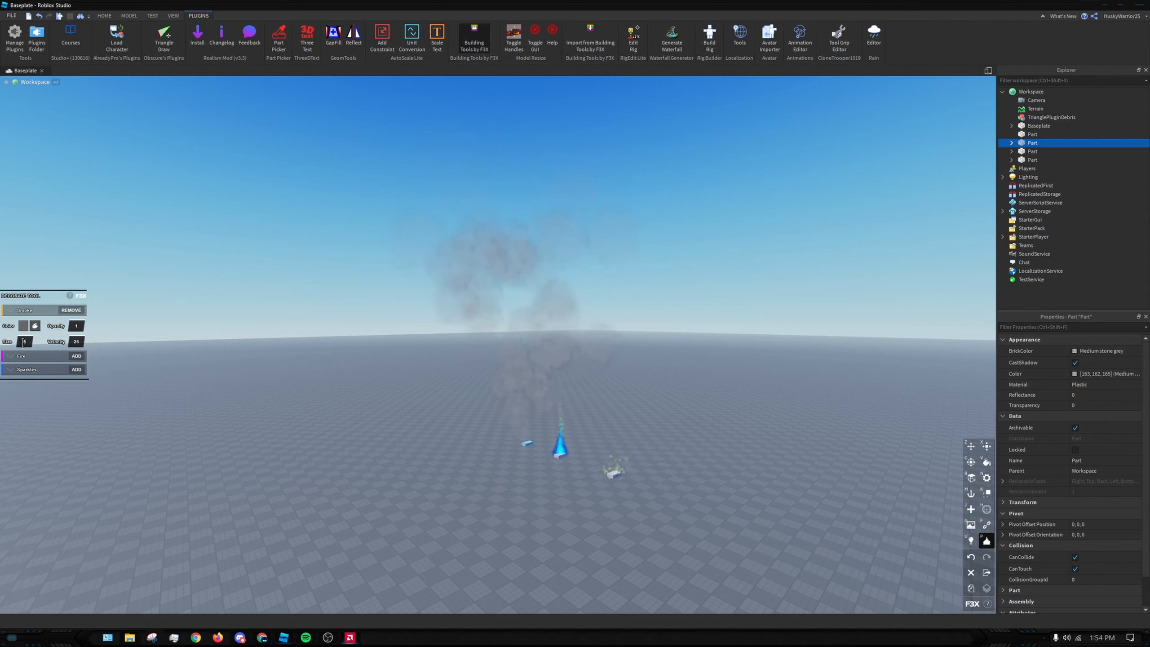
click(24, 341)
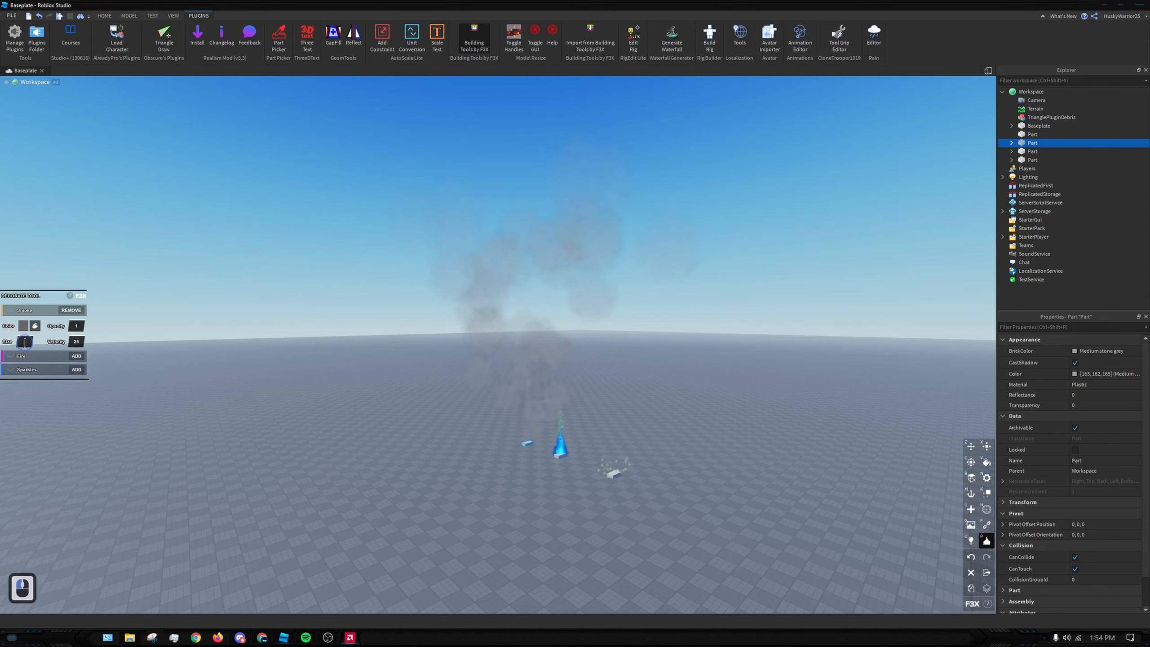
text(20)
key(Return)
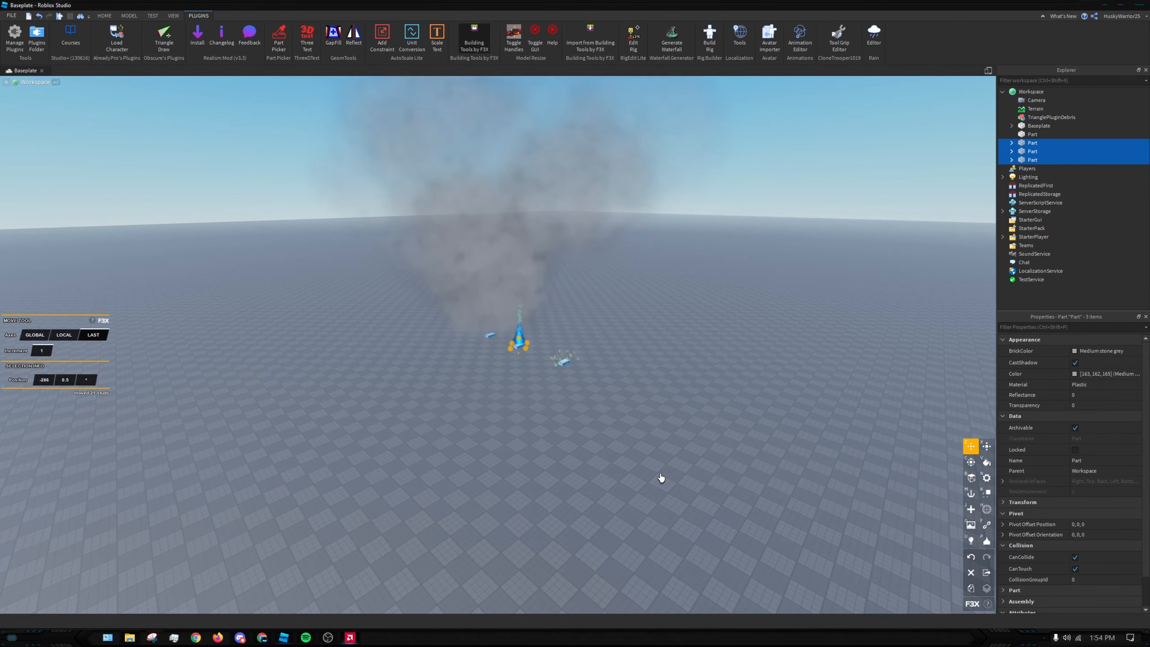
Delete the three decorated blocks, and insert a new block on the baseplate, moving it a little closer to the viewer
key(Delete)
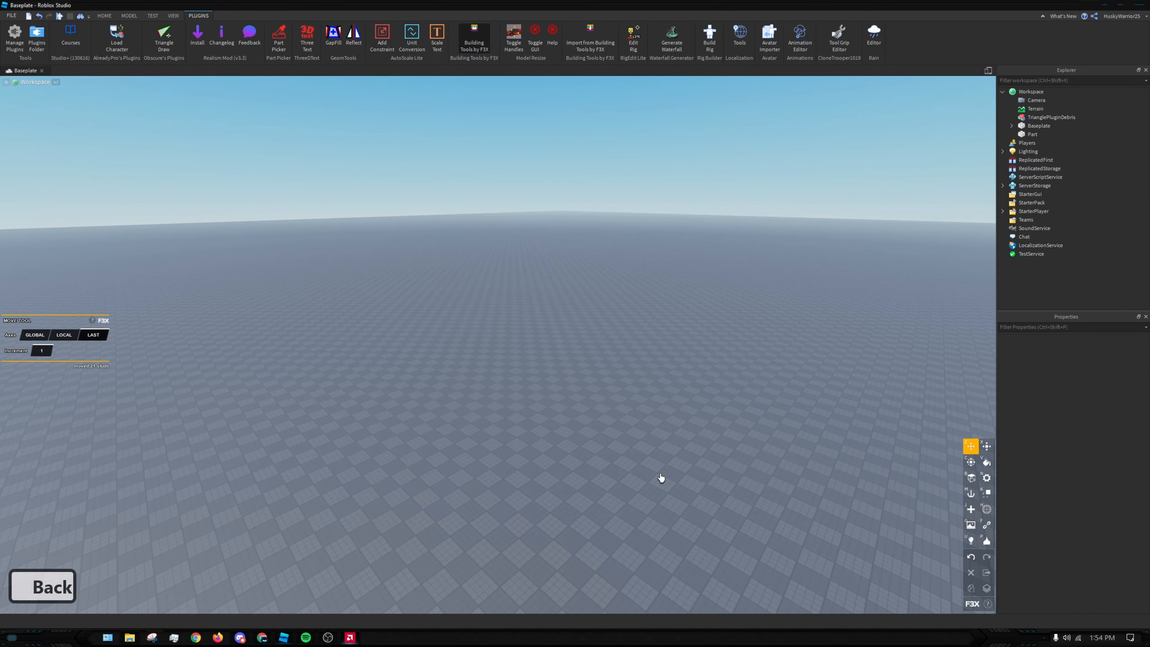
right_drag(768, 490, 700, 444)
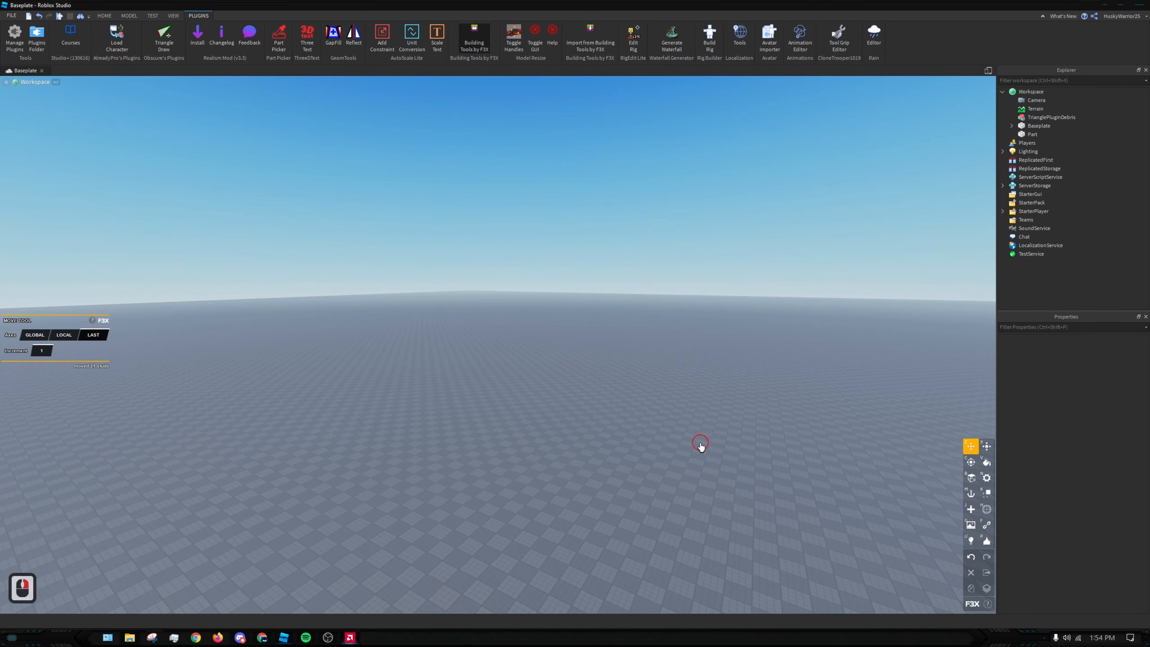
key(j)
drag(499, 443, 511, 481)
drag(499, 478, 498, 477)
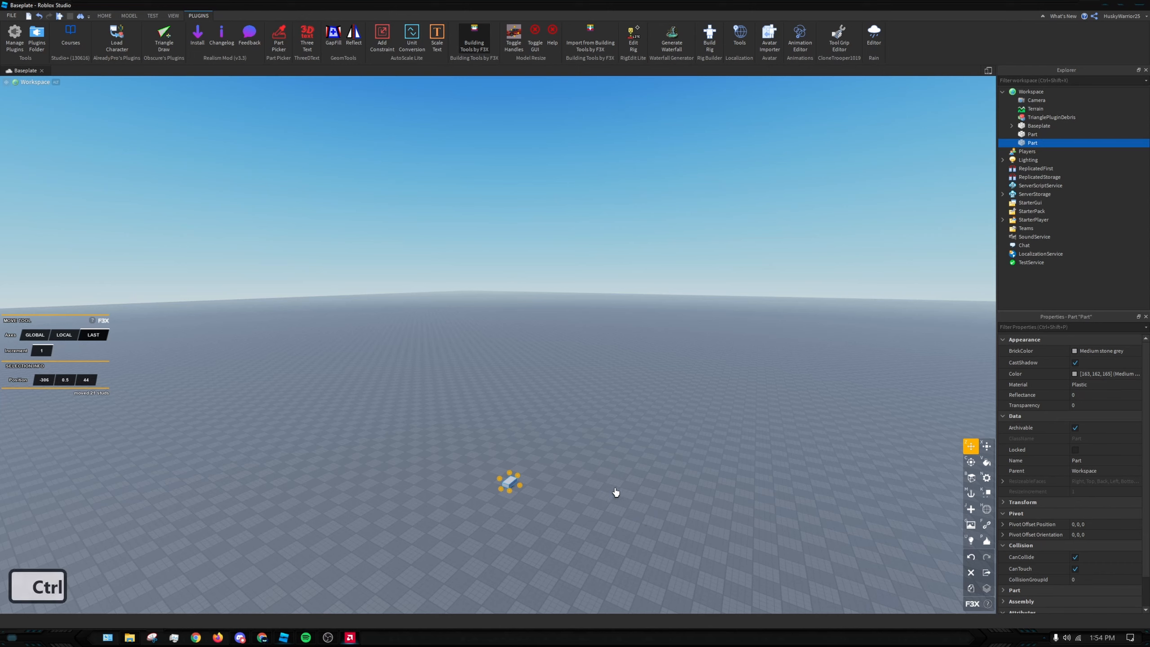
Undo and redo the new block's move, and turn the block with the quick rotate and tilt operations
key(ctrl+z)
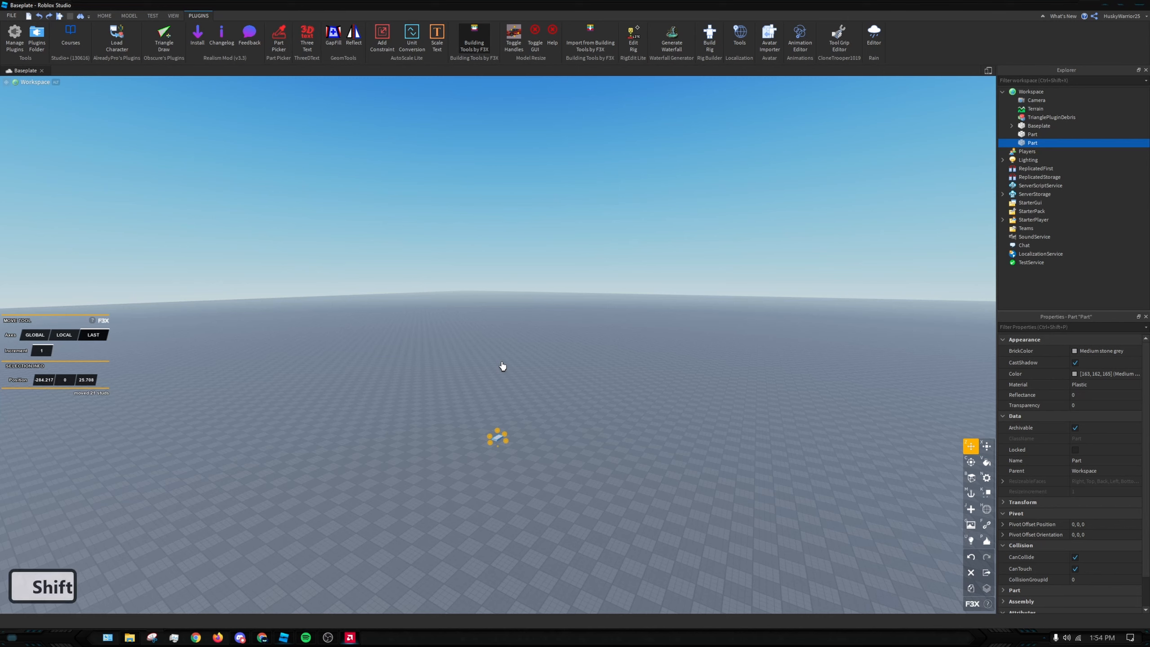
key(ctrl+shift+z)
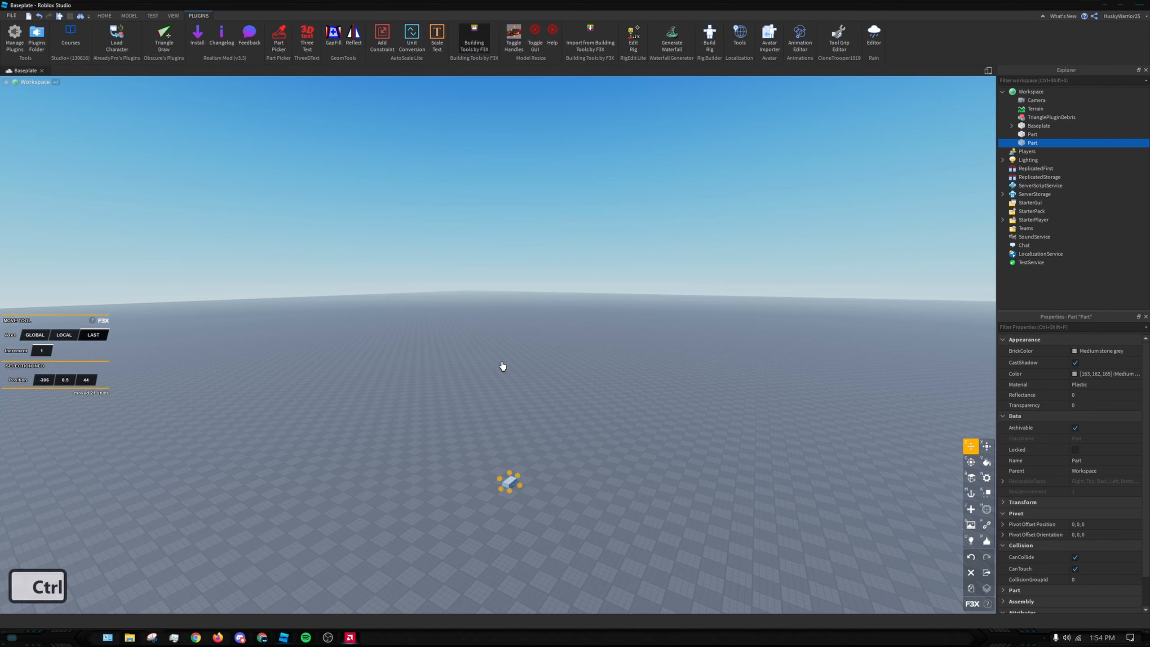
key(ctrl+r)
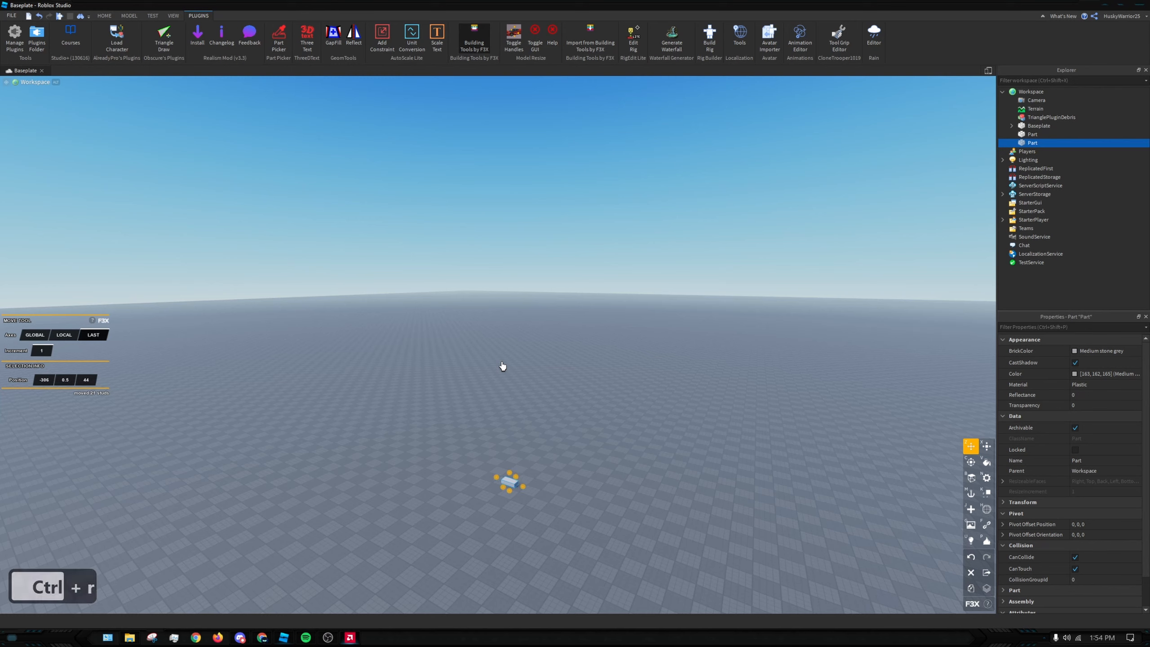
key(ctrl+t)
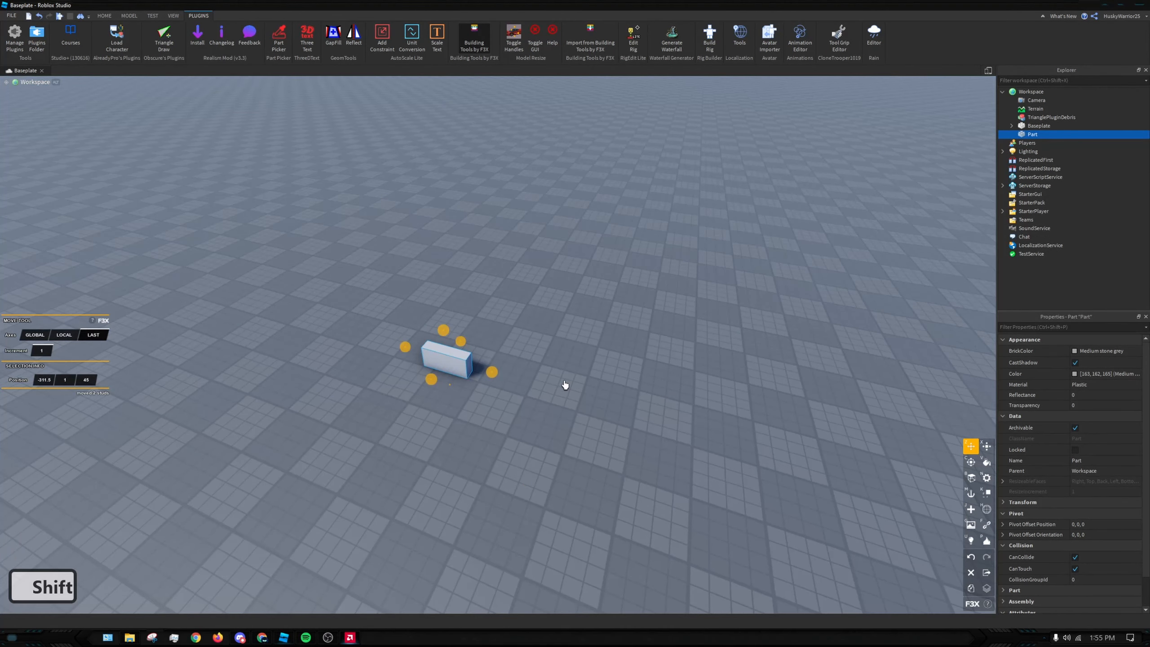
Clone the standing block and move the copy along Z to position 55
key(shift+c)
mouse_move(492, 375)
mouse_down()
mouse_move(570, 380)
mouse_move(621, 406)
mouse_up()
click(457, 368)
click(616, 336)
Duplicate the original block and move the duplicate the opposite way along Z to position 30
click(447, 362)
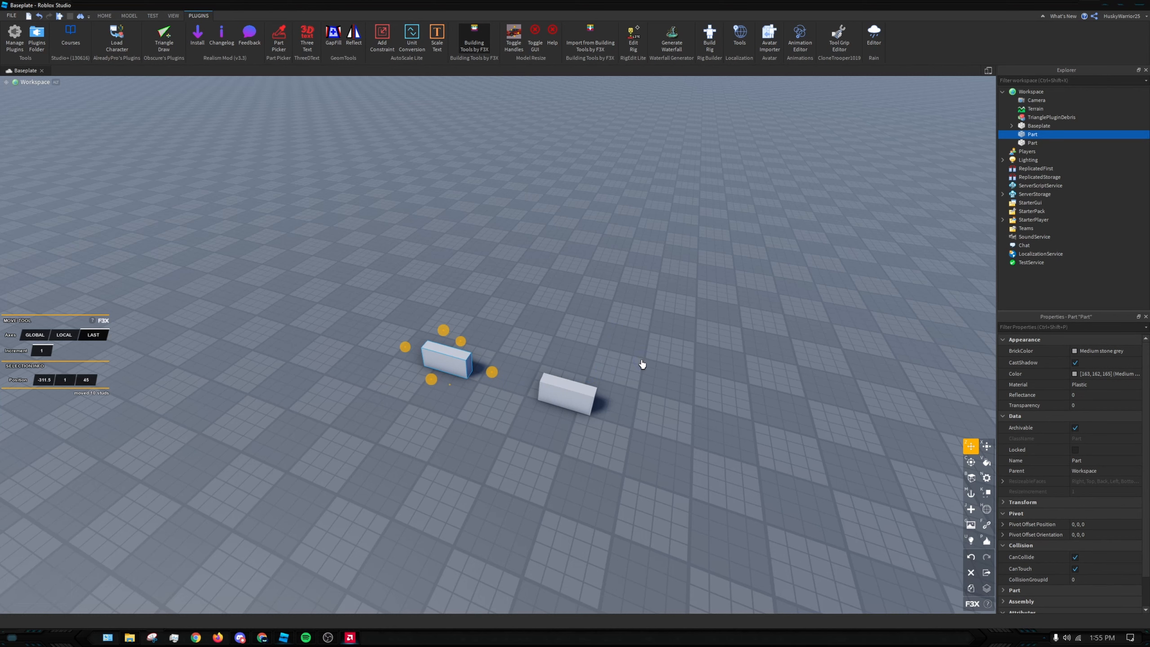
key(ctrl+d)
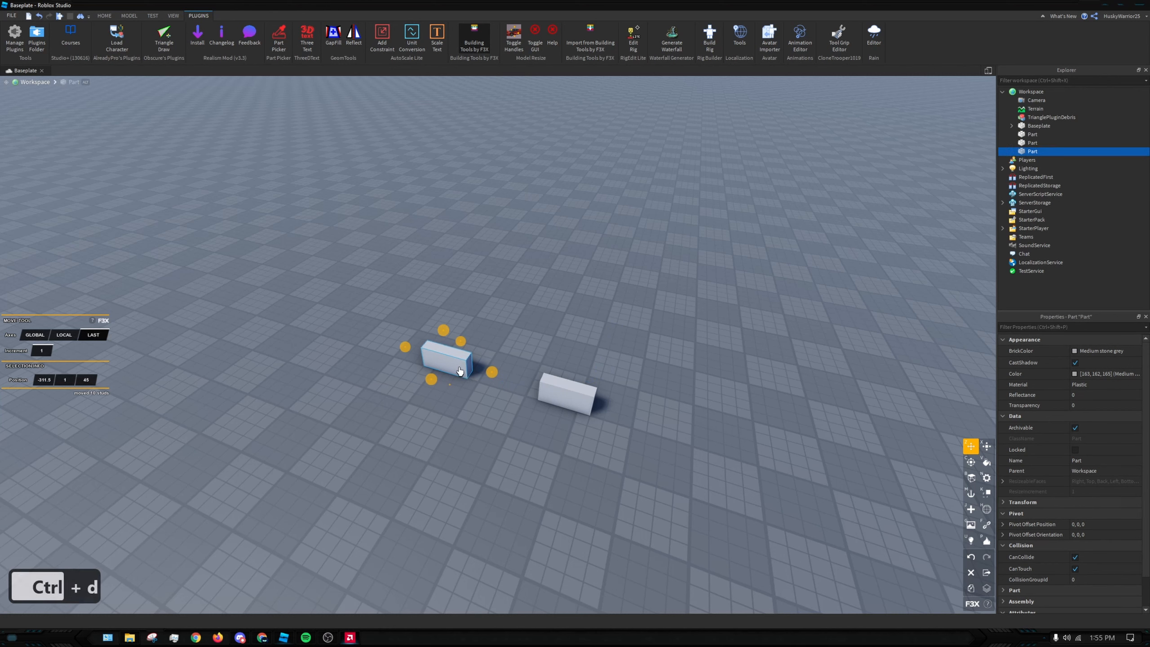
drag(499, 374, 335, 329)
click(337, 330)
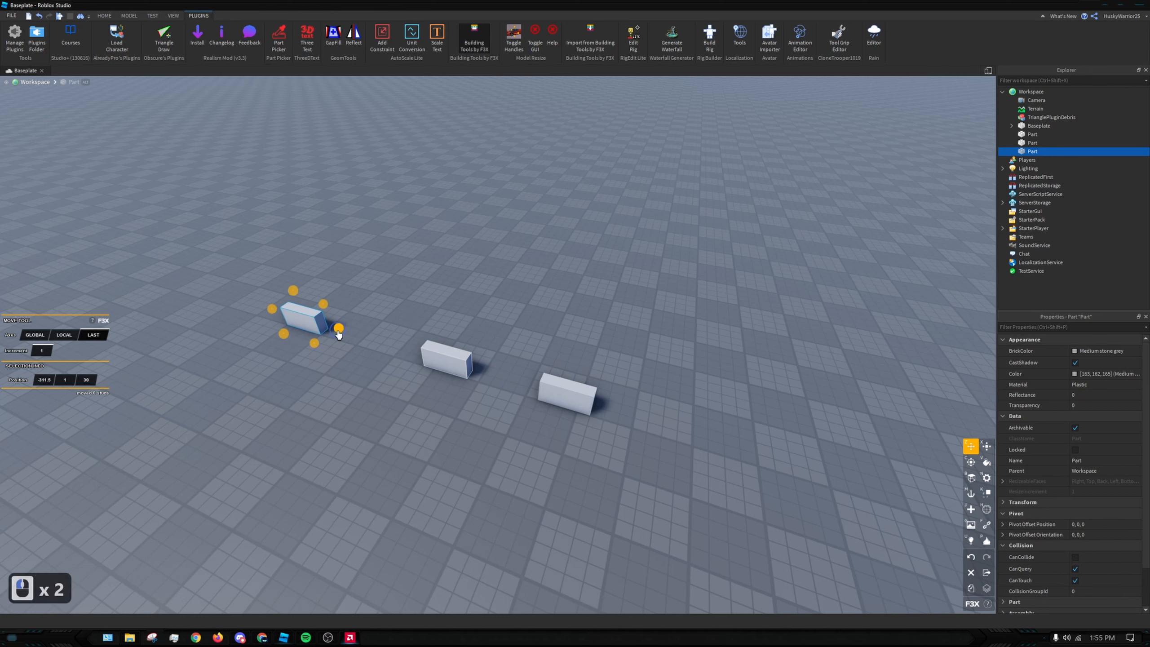
click(426, 346)
click(656, 439)
Cut the two outer blocks together, paste them back, and move them to the far side of the remaining block
click(564, 404)
click(564, 404)
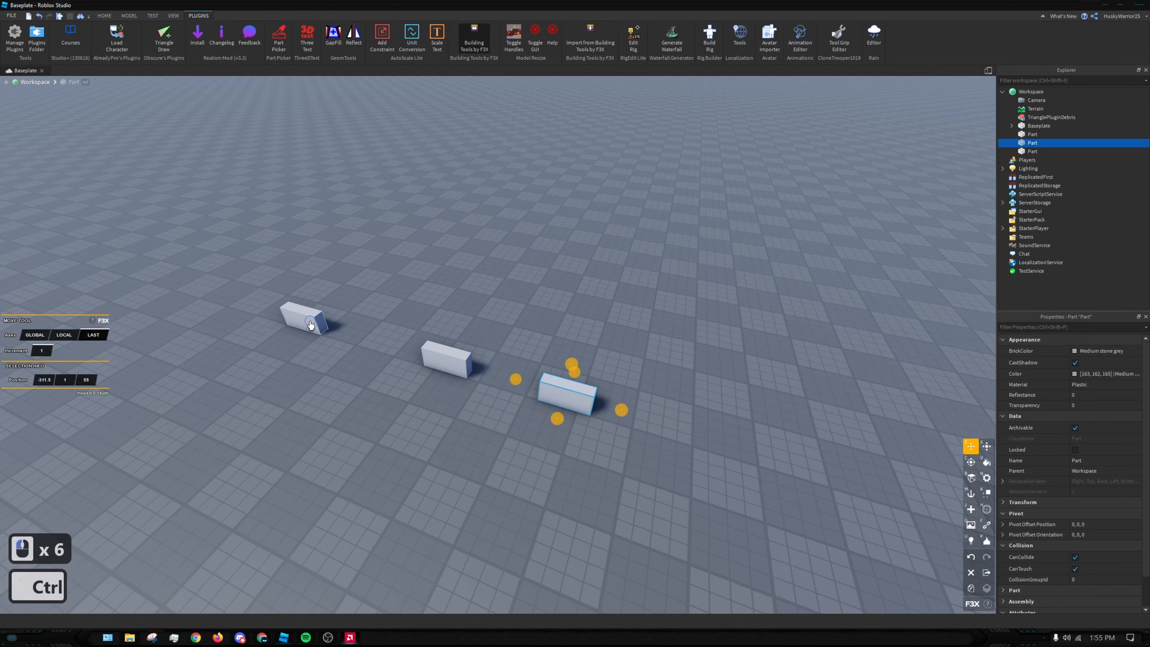
ctrl+click(318, 325)
key(ctrl+x)
click(406, 427)
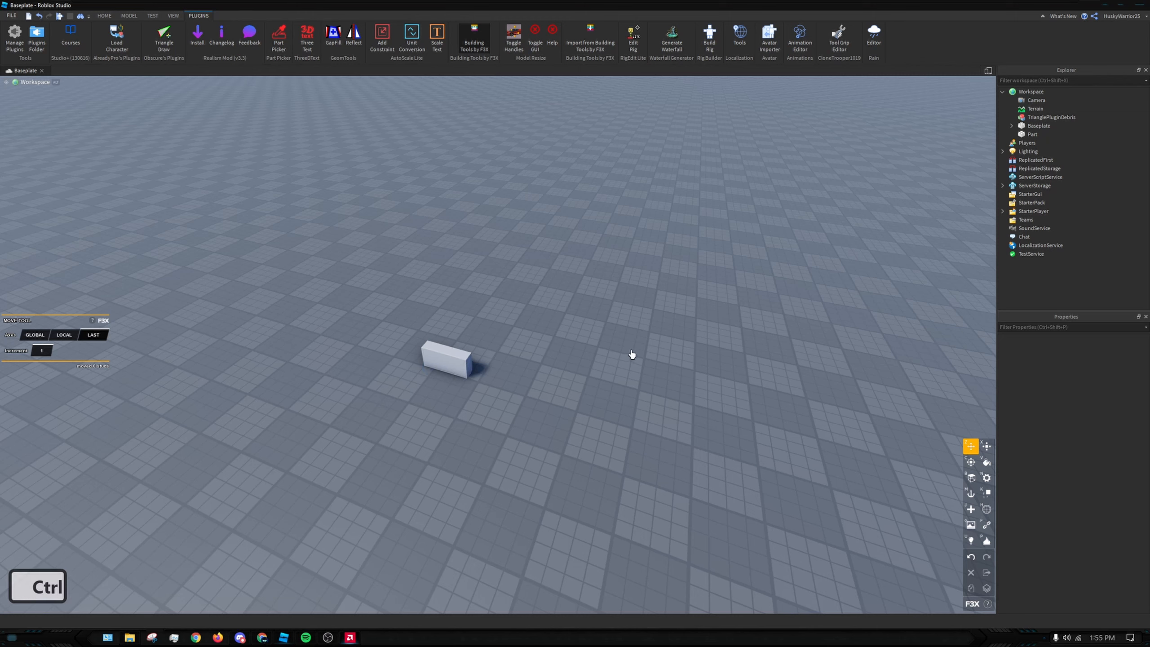
key(ctrl+v)
drag(629, 375, 594, 301)
click(473, 491)
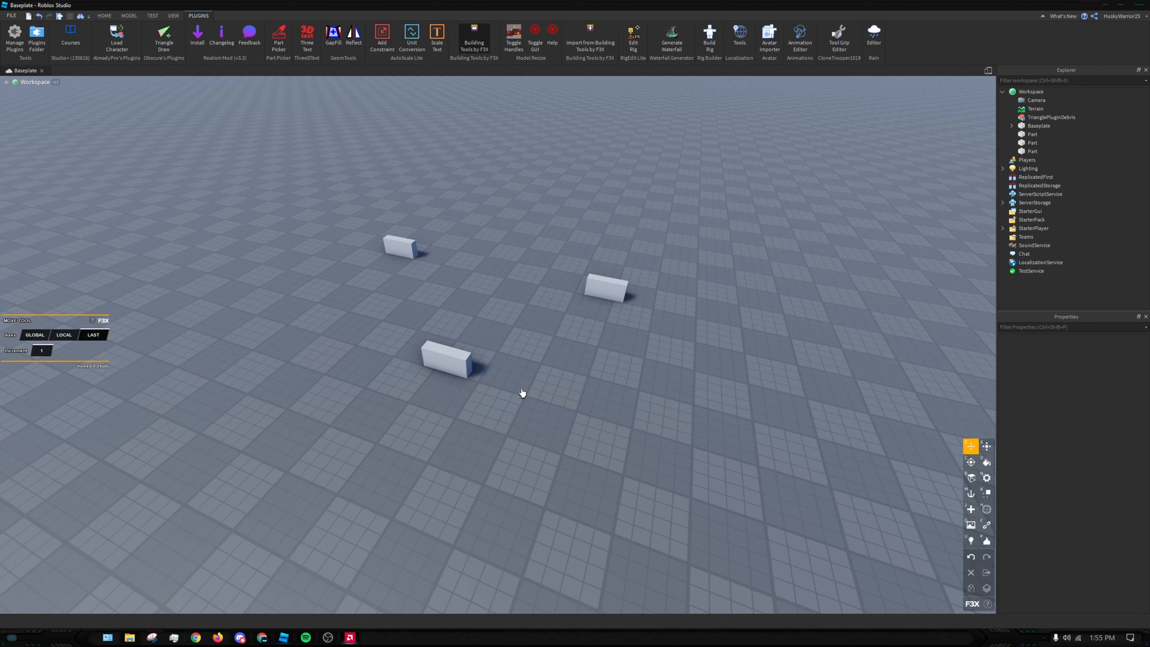
Copy and paste the nearest block, move the copy along Z to position 54, and cut that copy again
click(470, 373)
key(ctrl)
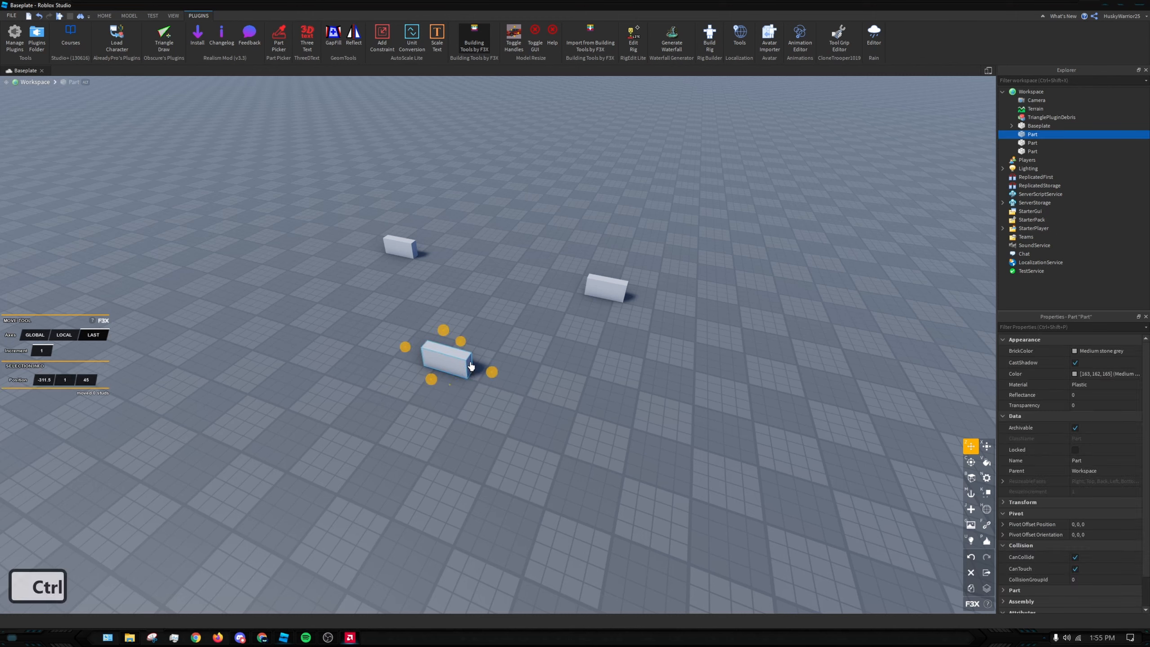
key(ctrl+c)
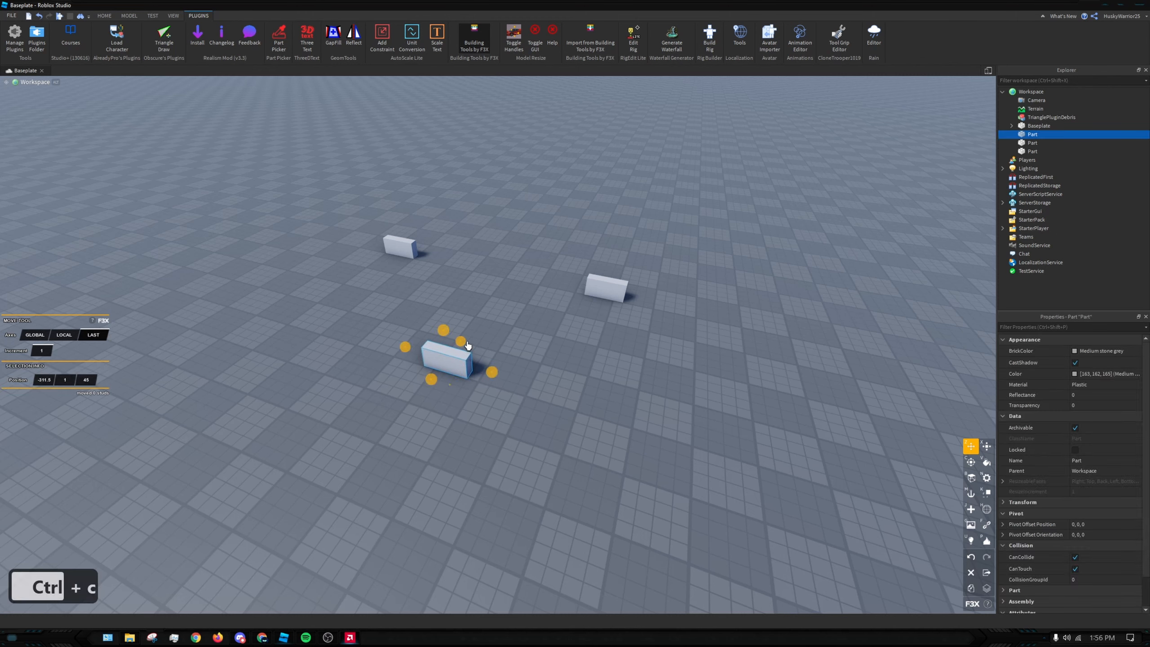
key(ctrl+v)
drag(527, 361, 521, 403)
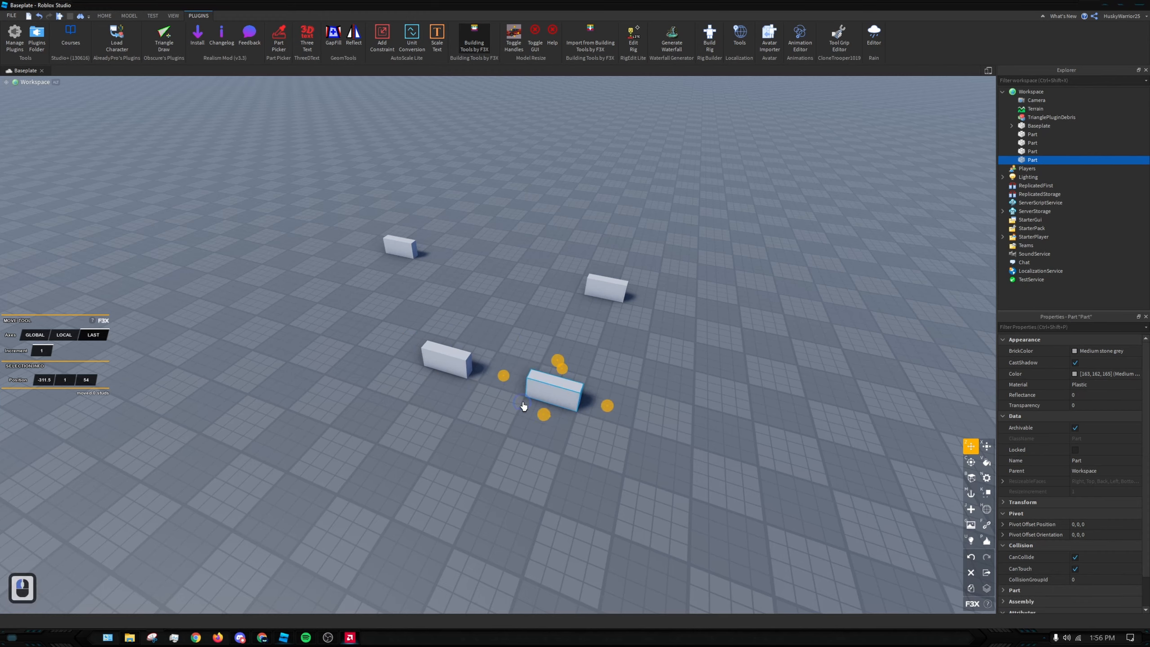
key(ctrl+x)
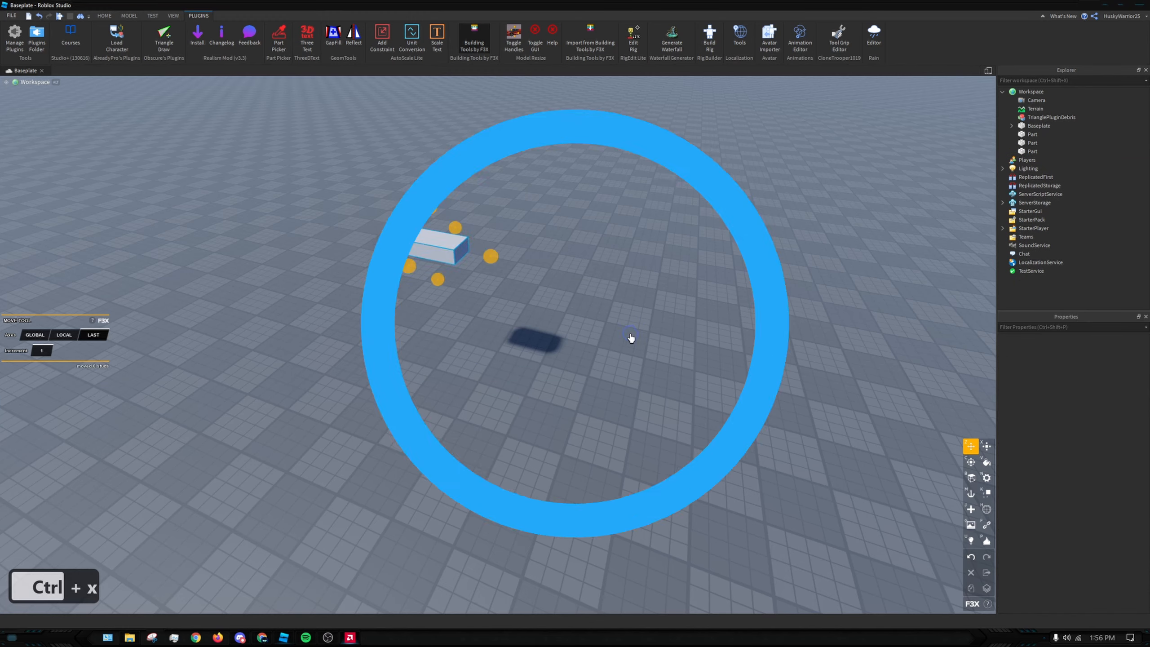
double_click(612, 319)
key(a)
right_drag(611, 317, 508, 344)
key(d)
key(w)
right_drag(441, 381, 393, 406)
key(s)
key(a)
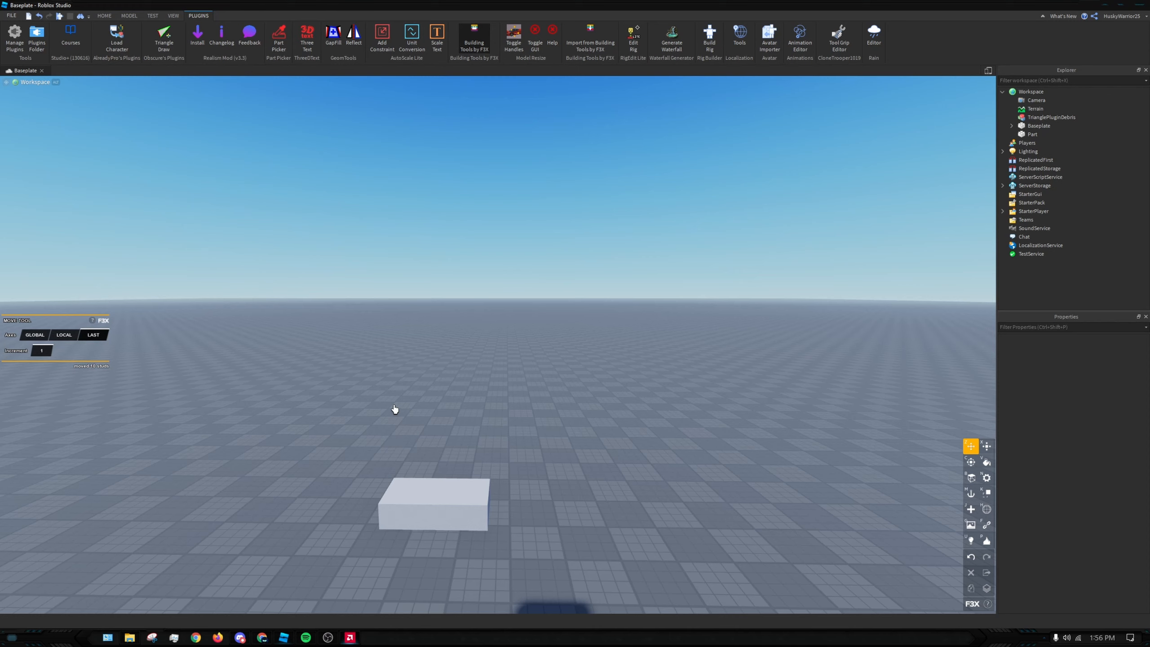
Move the F3X tool dock higher in the viewport, and open and close its general help information
drag(988, 608, 991, 460)
click(987, 455)
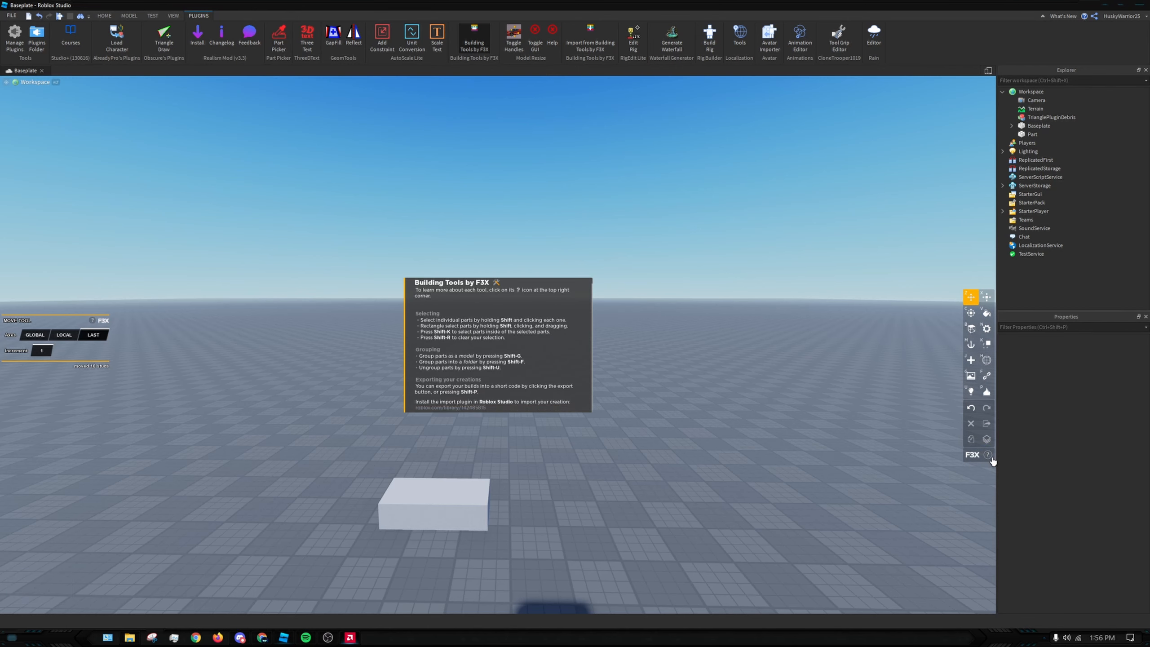
click(987, 455)
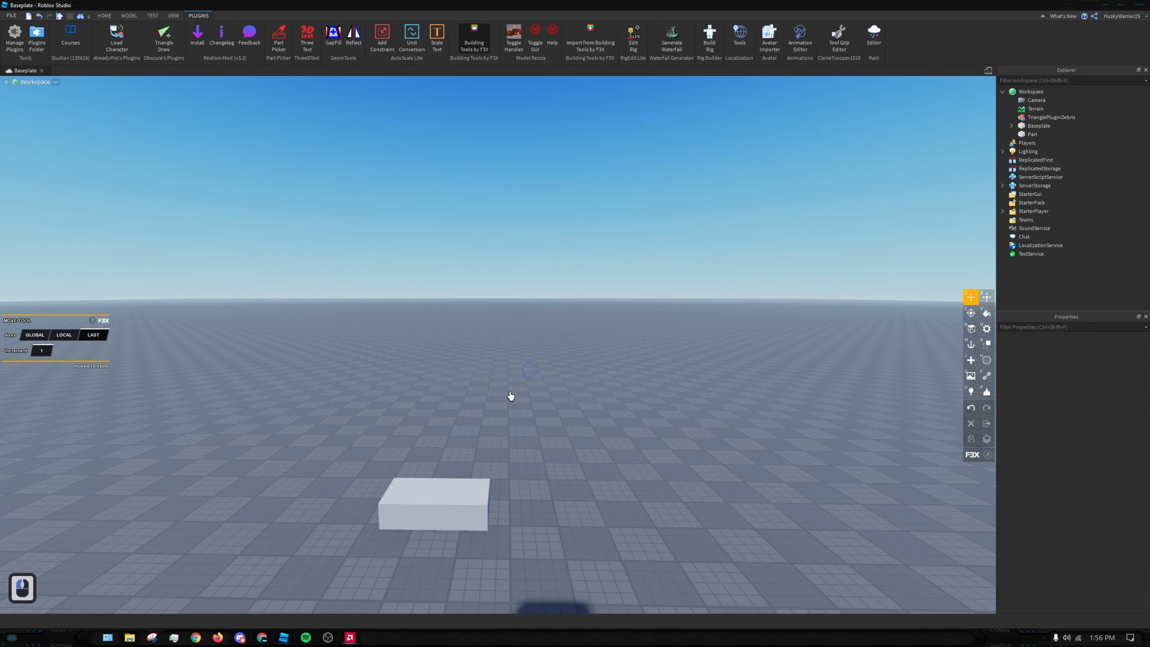
Clone the raised block and move the copy along Z to position 51, leaving a gap between the two
click(434, 493)
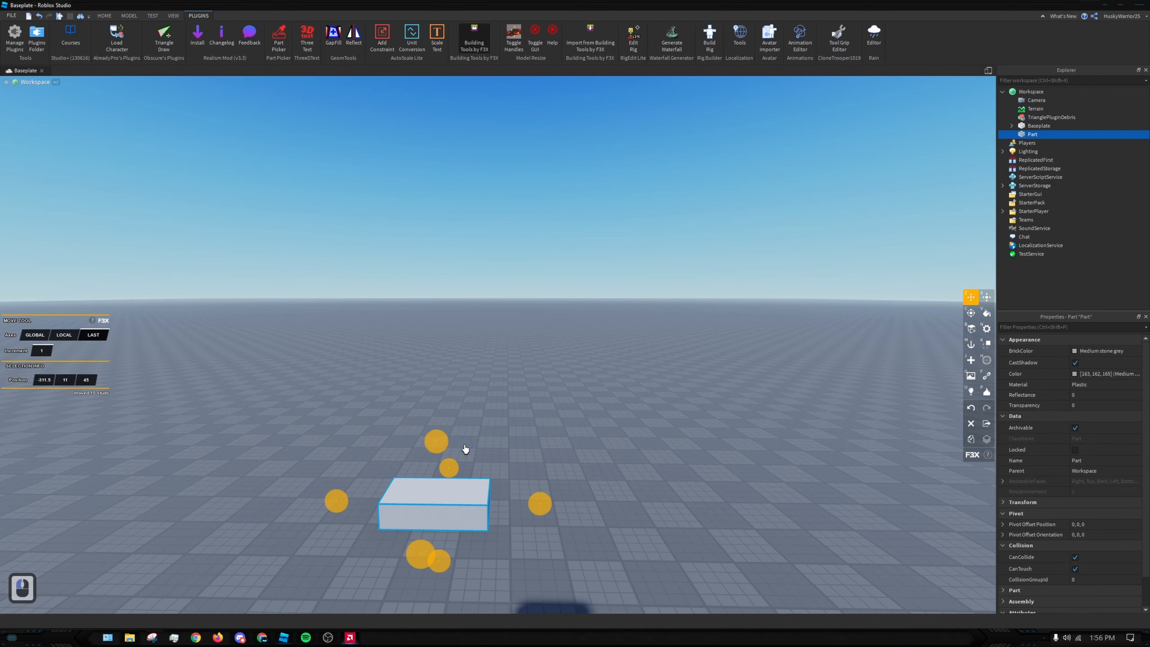
click(574, 472)
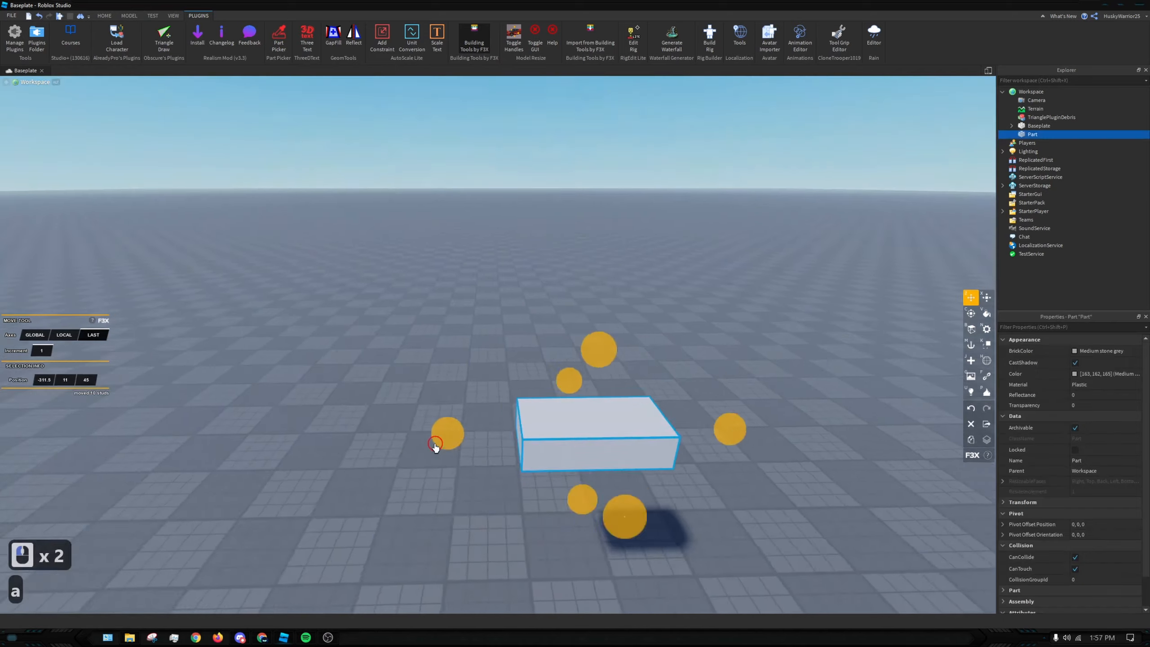
key(a)
key(s)
key(d)
key(w)
right_drag(437, 444, 462, 437)
key(shift+c)
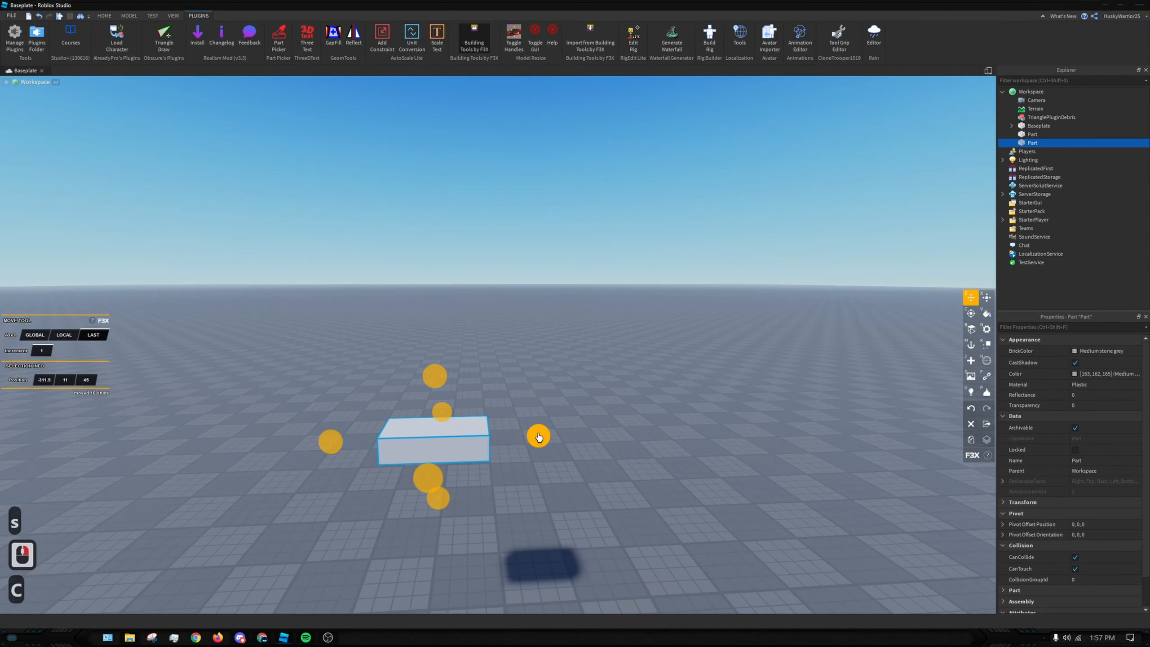
drag(539, 437, 693, 430)
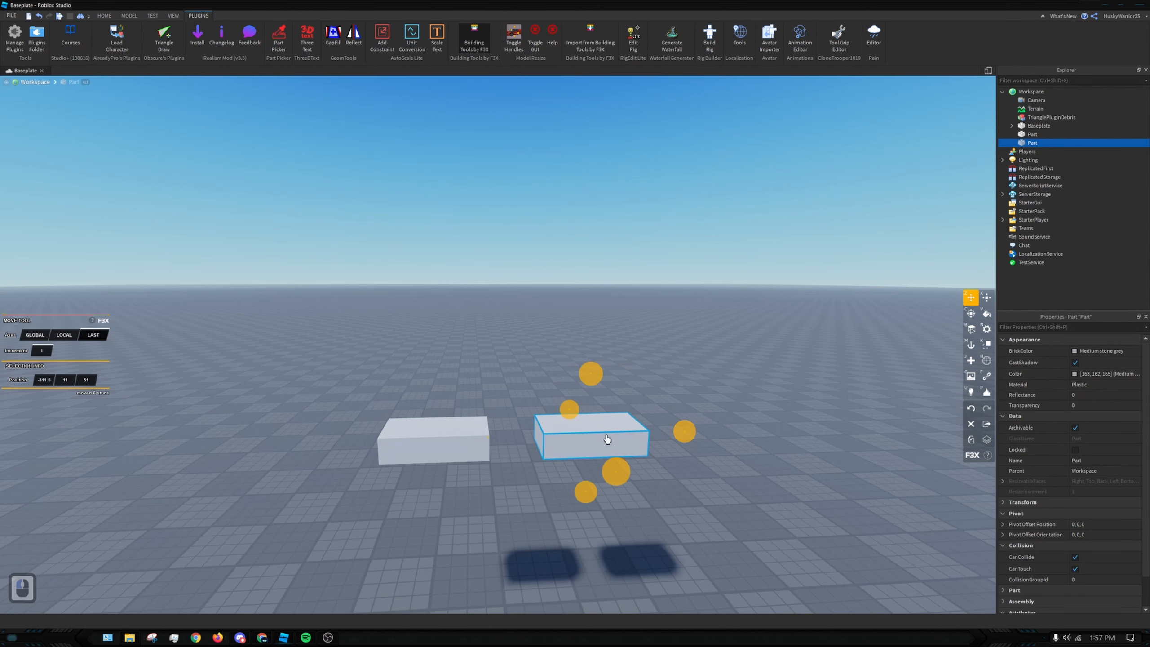
Activate corner snapping for the selected block in the Move tool and find a snap point on its near corners
key(r)
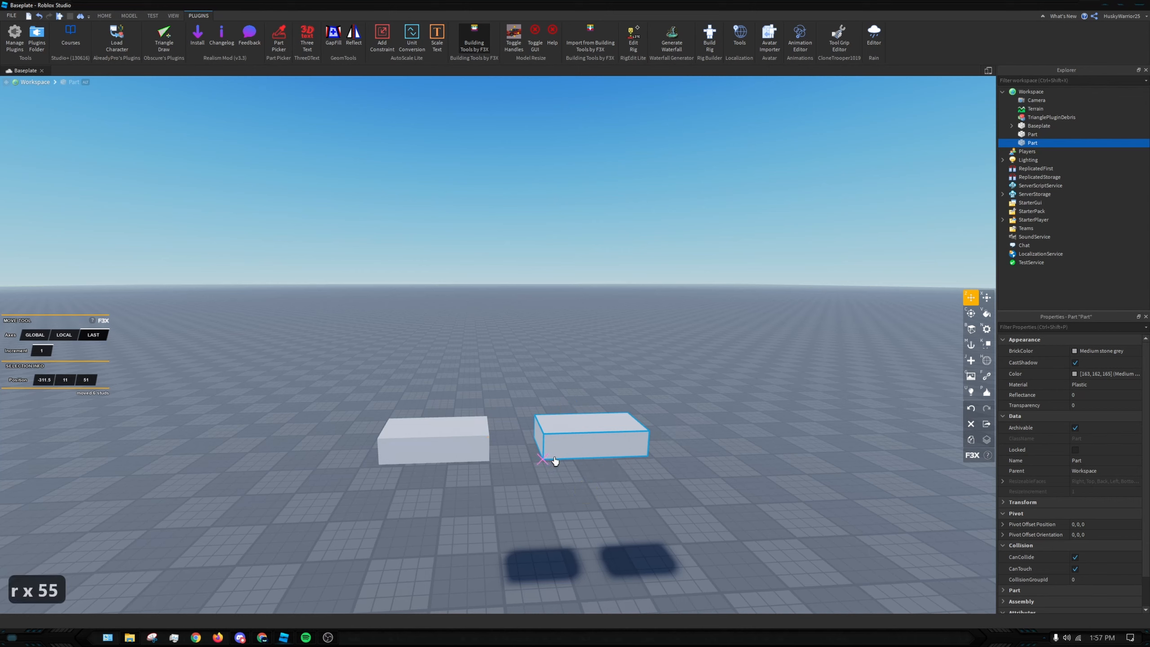
key(r)
key(r)
key(r)
key(r)
key(r)
key(r)
key(r)
key(r)
key(r)
key(r)
key(r)
key(r)
key(r)
key(r)
key(r)
key(r)
key(r)
key(r)
key(r)
key(r)
key(r)
key(r)
key(r)
key(r)
key(r)
key(r)
key(r)
key(r)
key(r)
key(r)
key(r)
key(r)
key(r)
key(r)
key(r)
key(r)
key(r)
key(r)
key(r)
key(r)
key(r)
key(r)
key(r)
key(r)
key(r)
key(r)
key(r)
key(r)
key(r)
key(r)
key(r)
key(r)
key(r)
key(r)
key(r)
key(r)
key(r)
key(r)
key(r)
key(r)
key(r)
key(r)
key(r)
key(r)
key(r)
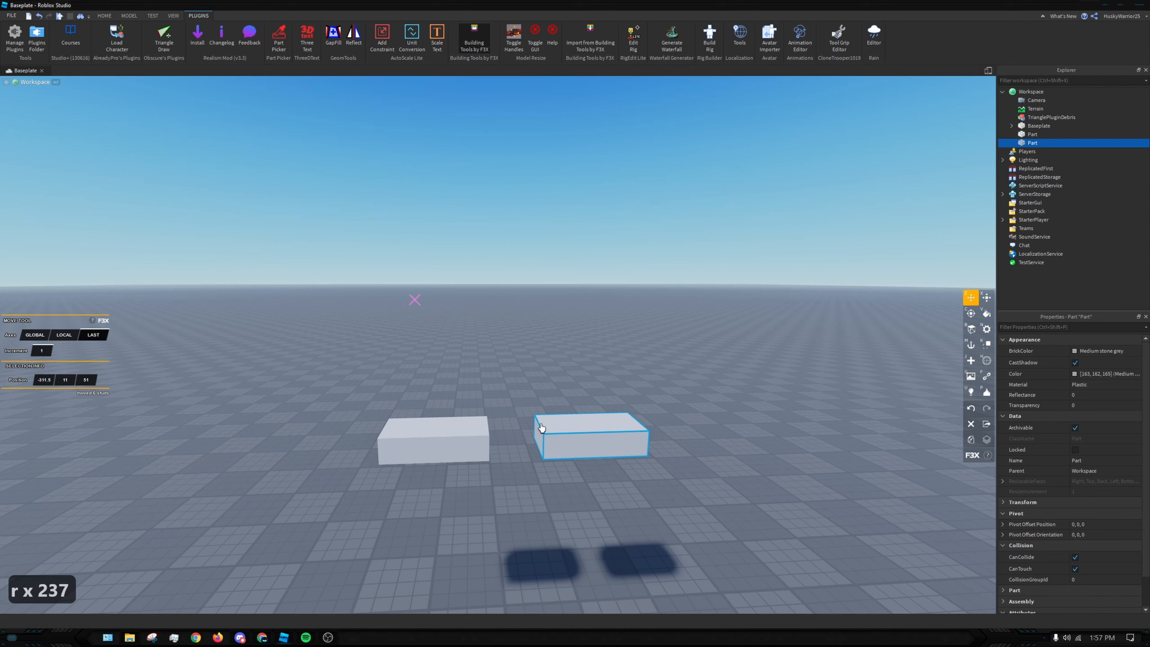
Snap the selected block's near lower corner to the facing corner of the other raised block, bringing it flush at Z position 49
key(r)
key(r)
key(r)
key(r)
key(r)
key(r)
key(r)
key(r)
key(r)
key(r)
key(r)
key(r)
key(r)
key(r)
key(r)
key(r)
key(r)
key(r)
key(r)
key(r)
key(r)
key(r)
key(r)
key(r)
key(r)
key(r)
key(r)
key(r)
key(r)
key(r)
key(r)
key(r)
key(r)
key(r)
key(r)
key(r)
key(r)
key(r)
key(r)
key(r)
key(r)
key(r)
key(r)
key(r)
key(r)
key(r)
key(r)
key(r)
key(r)
key(r)
key(r)
key(r)
key(r)
key(r)
key(r)
key(r)
key(r)
key(r)
key(r)
key(r)
key(r)
key(r)
key(r)
key(r)
key(r)
key(r)
key(r)
key(r)
key(r)
key(r)
key(r)
key(r)
key(r)
key(r)
key(r)
key(r)
key(r)
key(r)
key(r)
key(r)
key(r)
key(r)
key(r)
key(r)
key(r)
key(r)
key(r)
key(r)
key(r)
key(r)
key(r)
key(r)
key(r)
key(r)
key(r)
key(r)
key(r)
key(r)
key(r)
key(r)
key(r)
key(r)
key(r)
key(r)
key(r)
drag(555, 460, 486, 461)
key(r)
key(r)
key(r)
key(r)
key(r)
key(r)
key(r)
key(r)
key(r)
key(r)
key(r)
key(r)
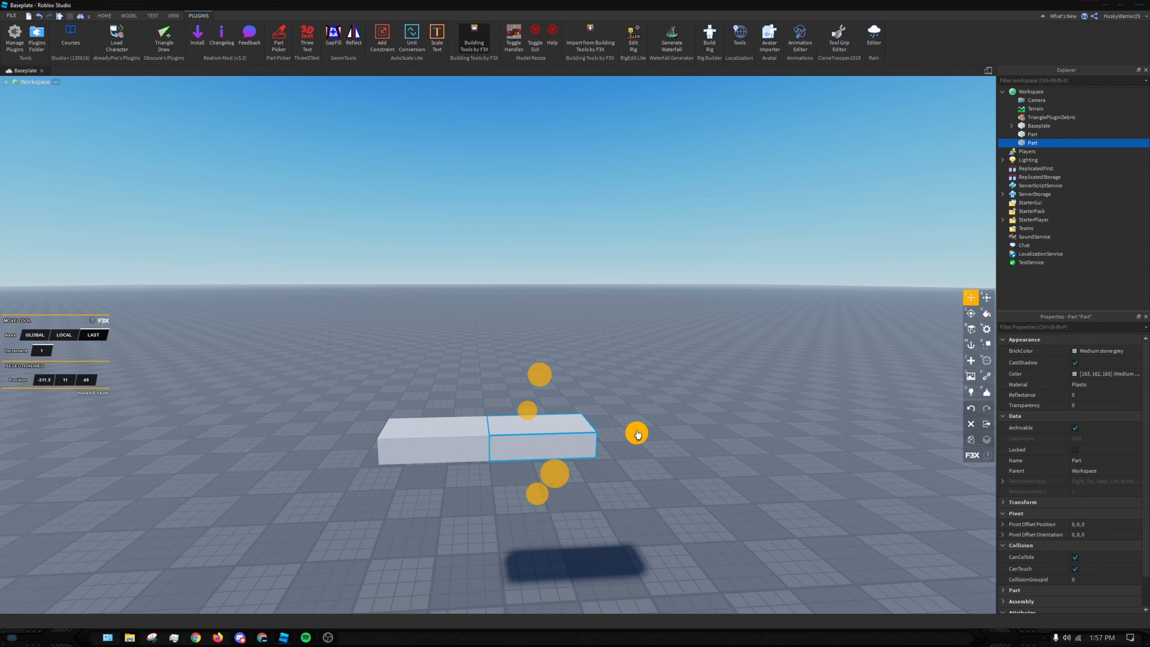
Move the selected block along Z to position 56, away from the other raised block, and activate the Resize tool
drag(637, 433, 801, 429)
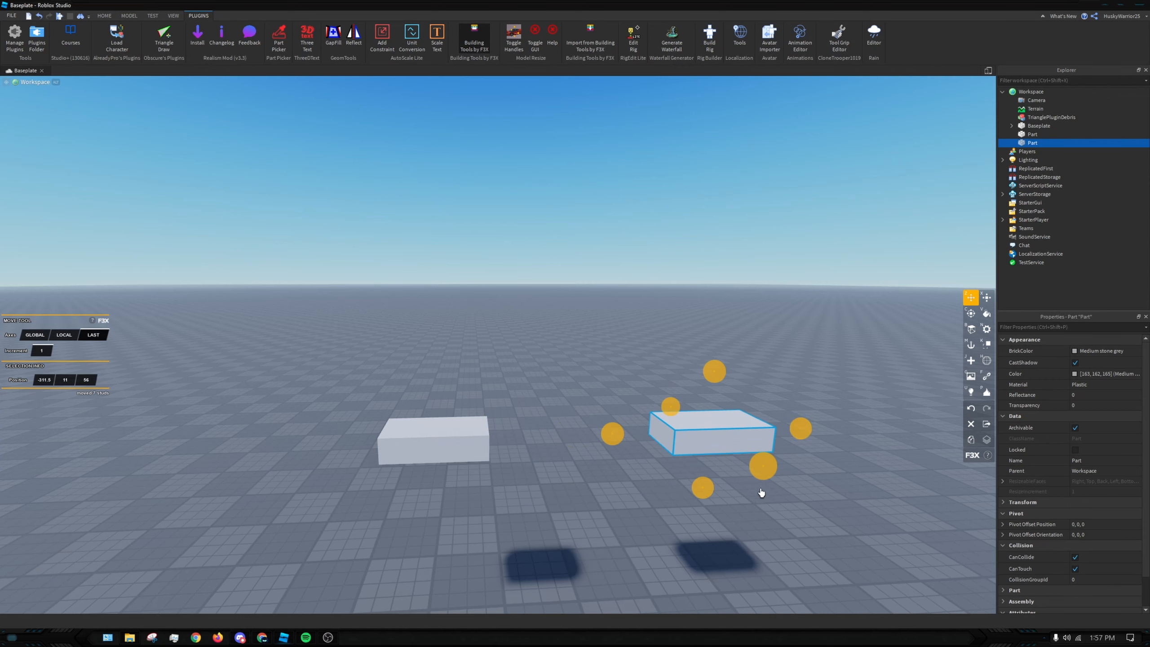
key(c)
key(x)
Corner-snap the selected block's near end to the other block's facing corner in the Resize tool, stretching its length to 11
key(r)
key(r)
key(r)
key(r)
key(r)
key(r)
key(r)
key(r)
key(r)
key(r)
key(r)
key(r)
key(r)
key(r)
key(r)
key(r)
key(r)
key(r)
key(r)
key(r)
key(r)
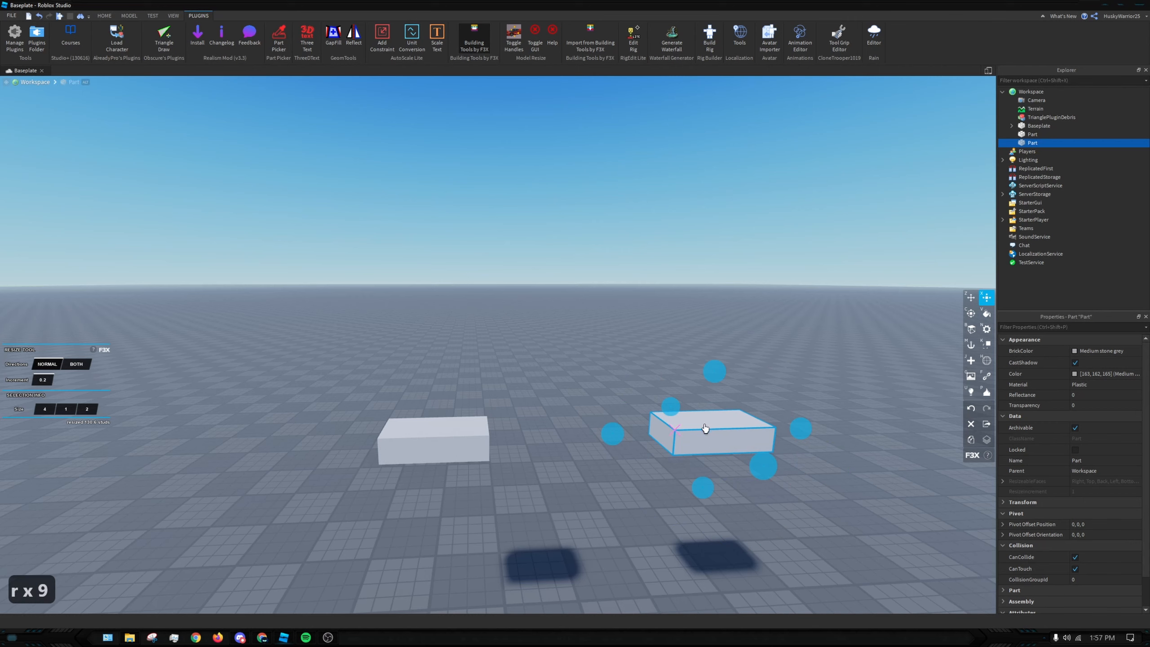
key(r)
key(r)
key(r)
key(r)
key(r)
key(r)
key(r)
key(r)
key(r)
key(r)
key(r)
key(r)
key(r)
key(r)
key(r)
key(r)
key(r)
key(r)
key(r)
key(r)
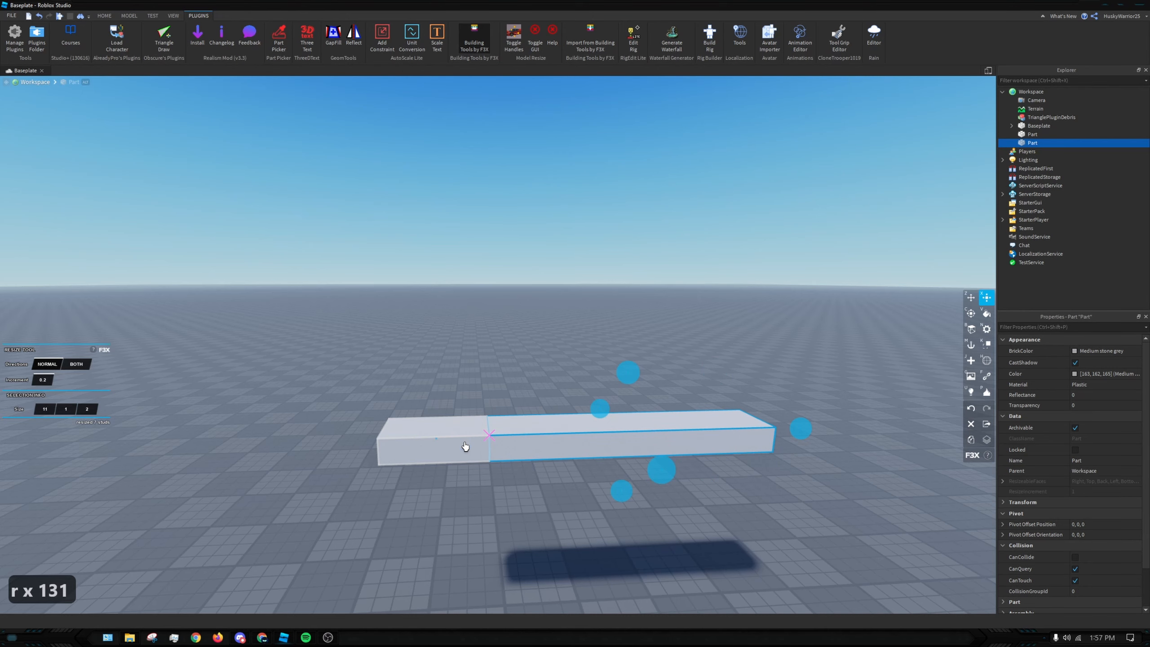
key(r)
key(r)
key(r)
key(r)
drag(465, 446, 467, 446)
key(r)
key(r)
key(r)
key(r)
key(r)
Undo the block's stretch and return to the Move tool
right_drag(649, 432, 649, 432)
key(ctrl+z)
key(z)
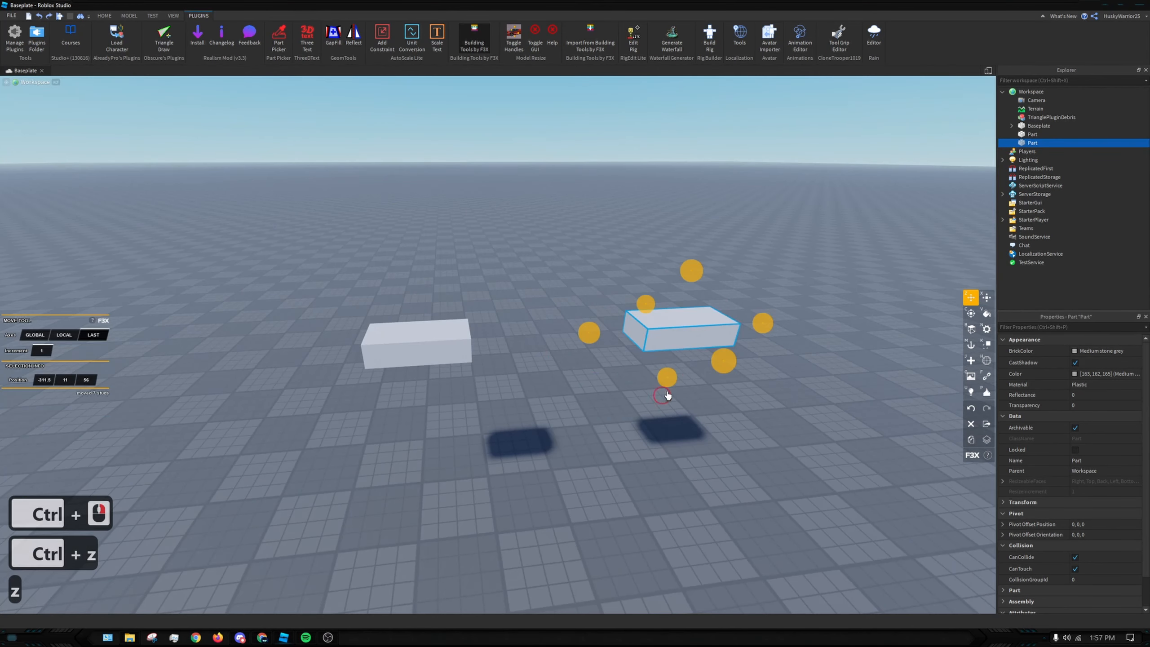
Move the selected block sideways out of line with the other, and stretch it to length 11 with Resize corner snapping
drag(724, 361, 795, 454)
key(x)
key(s)
key(s)
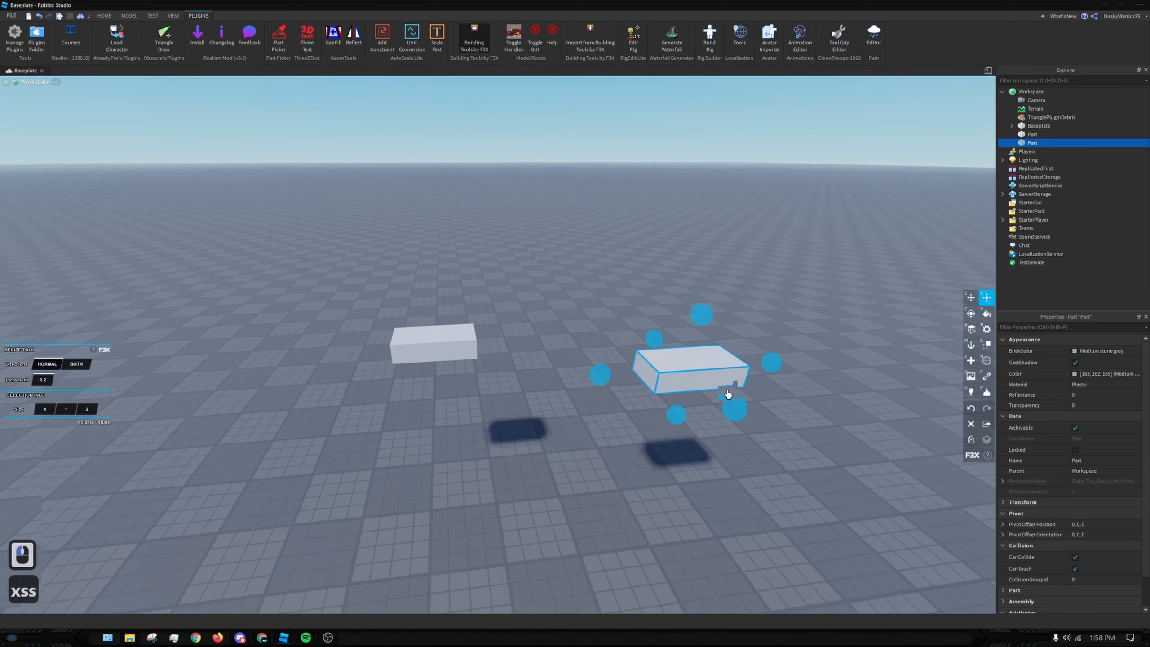
key(d)
right_drag(693, 377, 678, 370)
key(w)
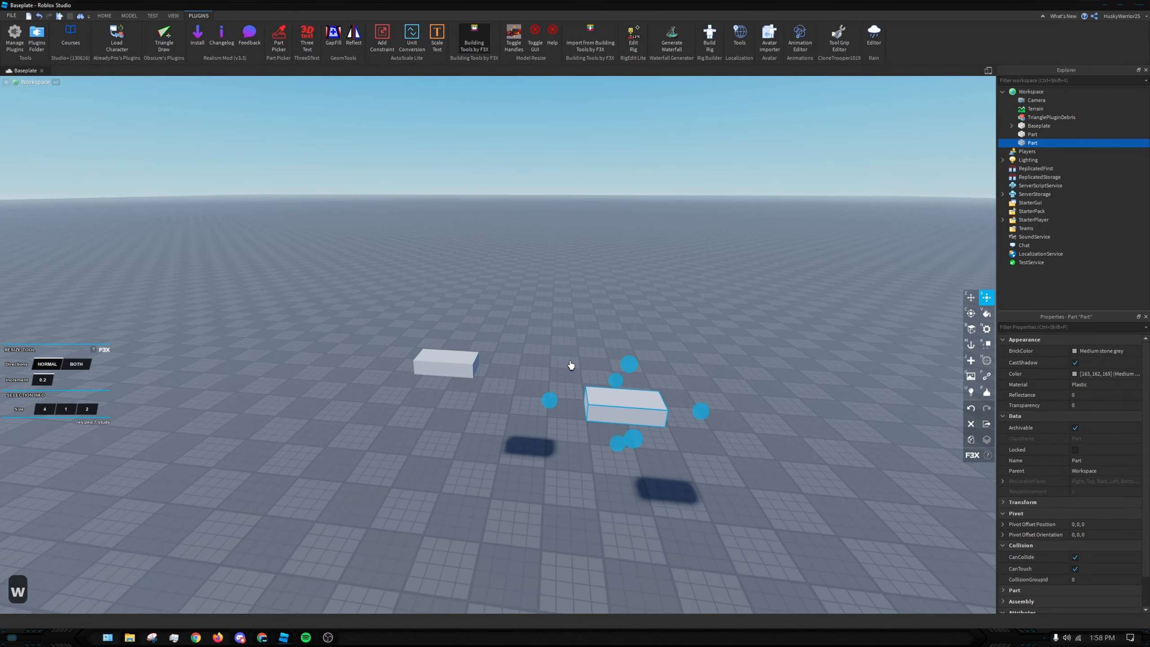
key(x)
drag(549, 400, 454, 381)
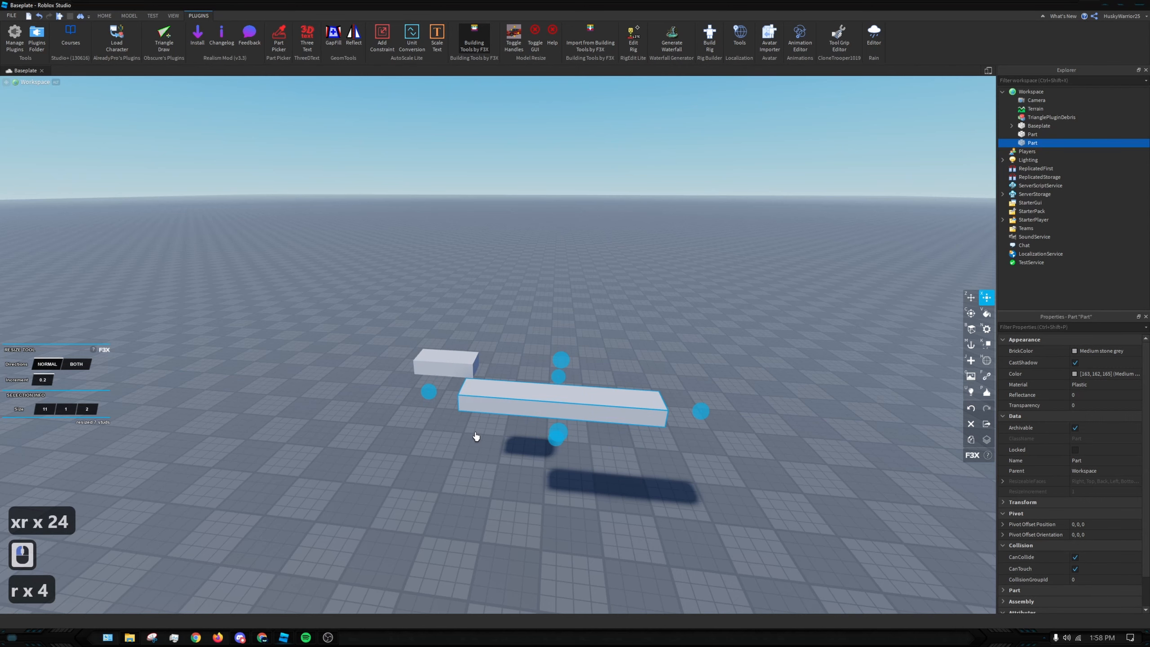
Undo the block's stretch and sideways move, and try picking its near lower corner as a snap point in the Rotate tool
key(ctrl+z)
key(ctrl+z)
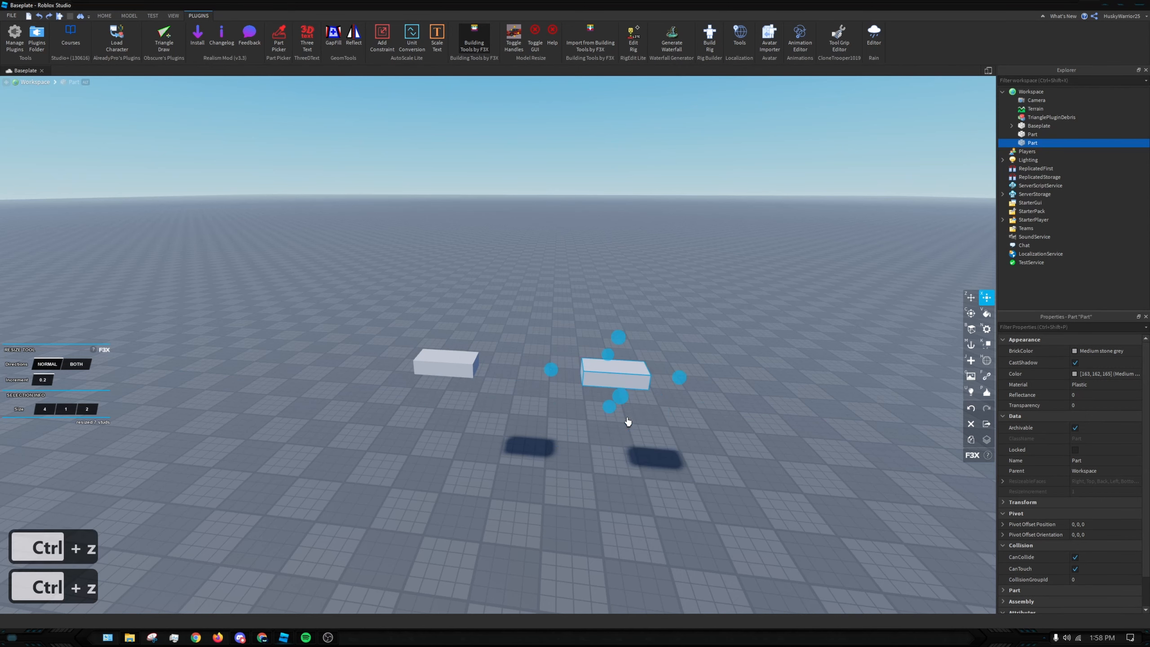
key(z)
key(c)
key(w)
key(r)
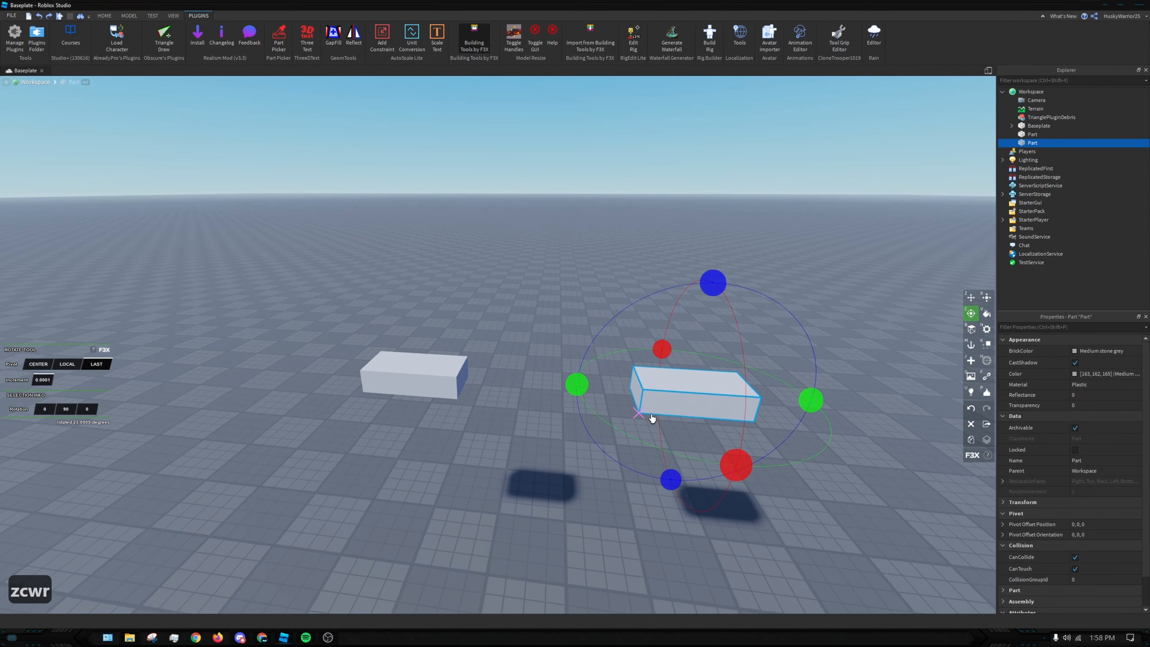
click(639, 412)
key(x)
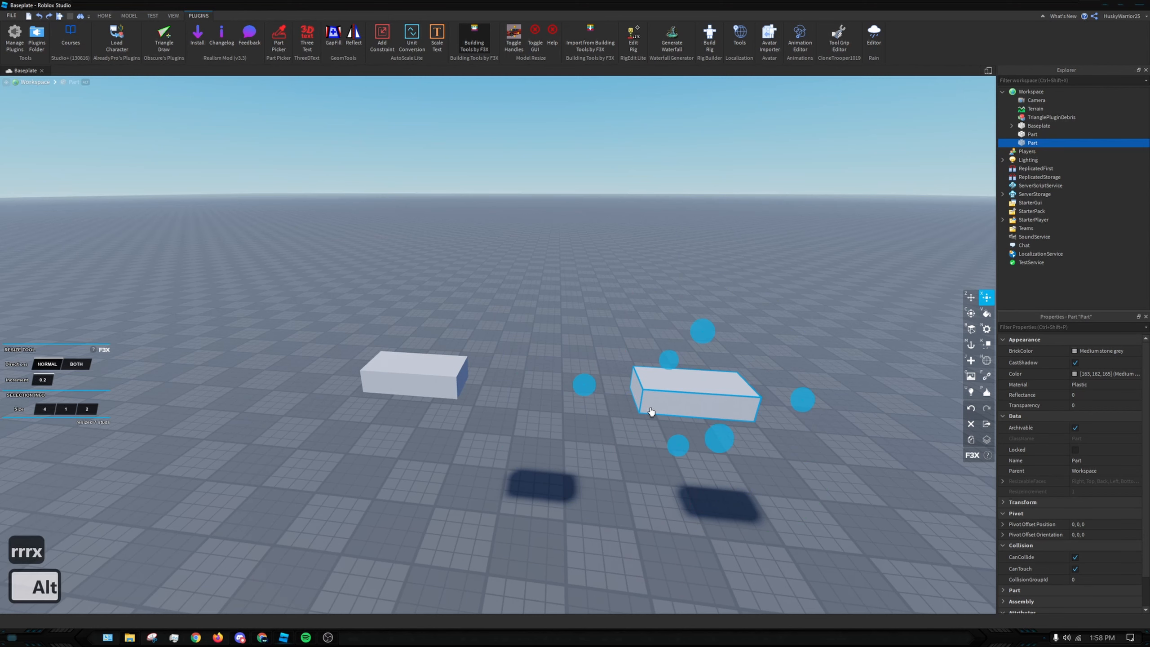
Snap the selected block's near lower corner to the other block's facing lower corner with the Move tool, at Z position 49
key(z)
key(r)
drag(645, 414, 459, 394)
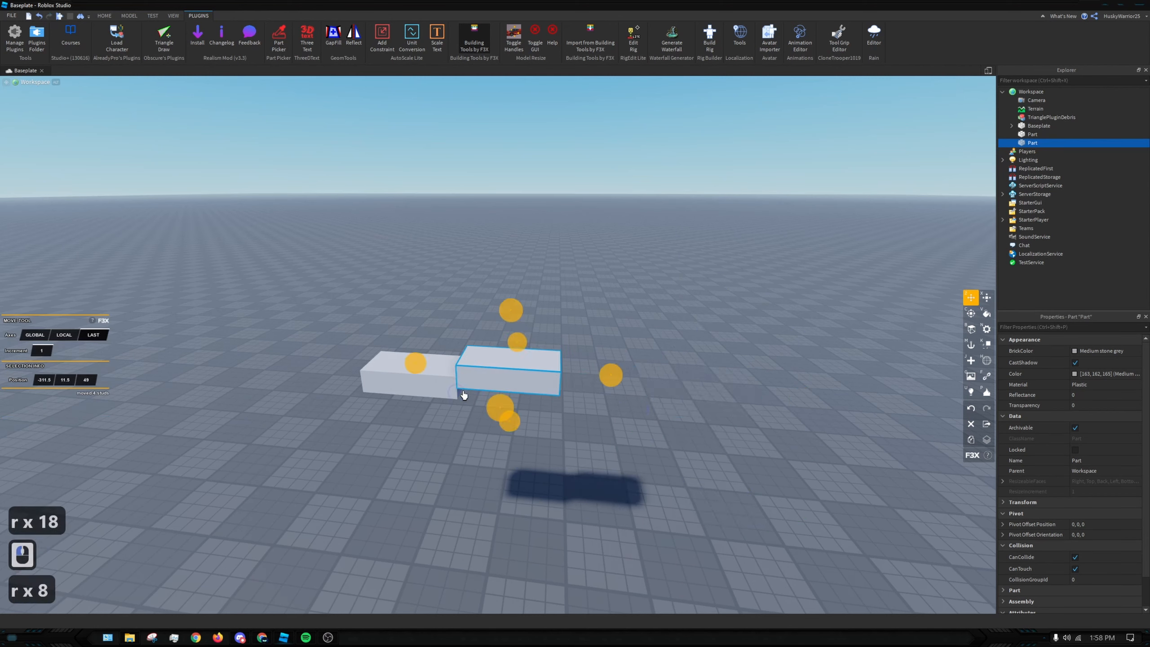
Set the Rotate tool's pivot to the lower corner where the blocks meet and tilt the selected block upward by about 44 degrees
key(c)
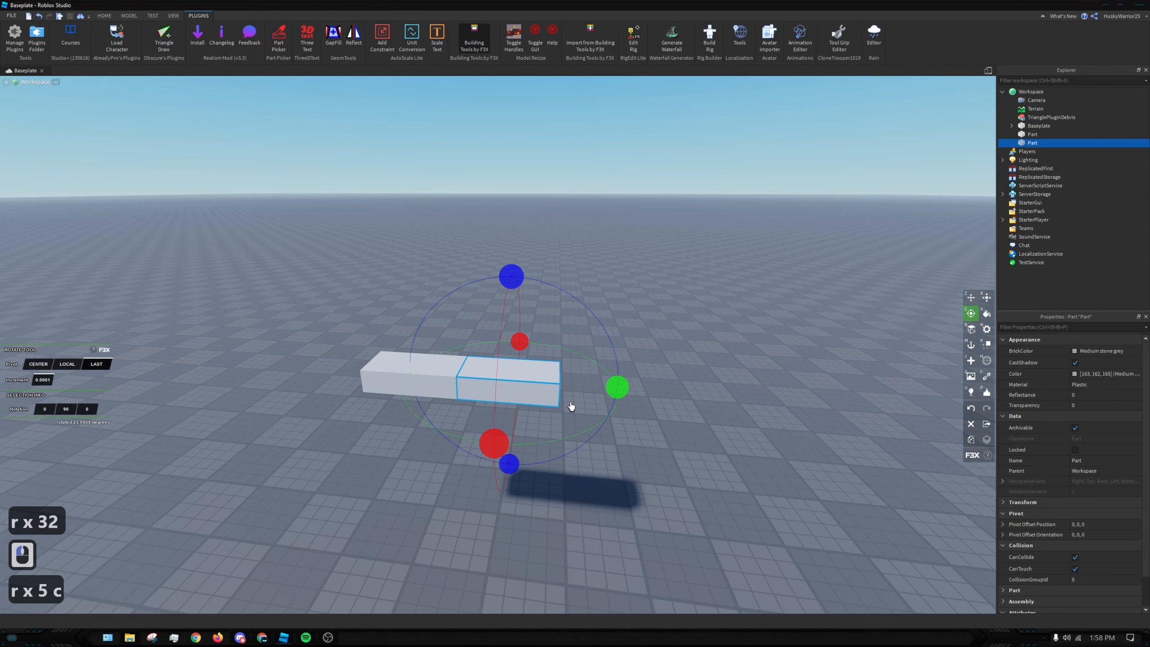
key(r)
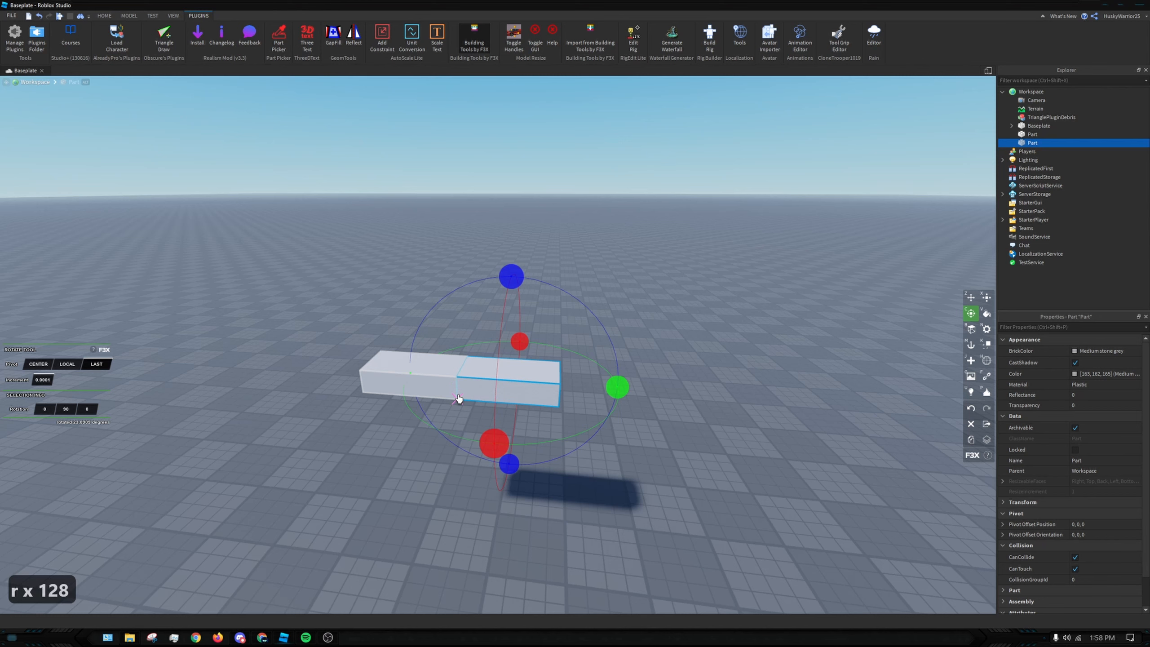
click(457, 398)
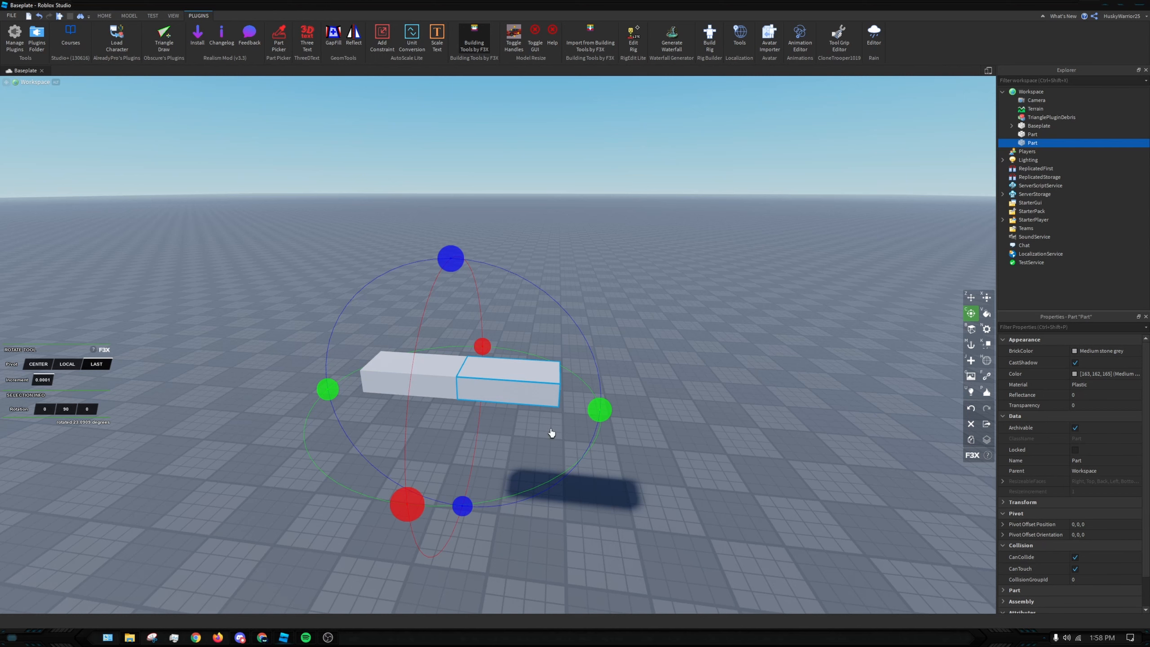
drag(449, 258, 312, 260)
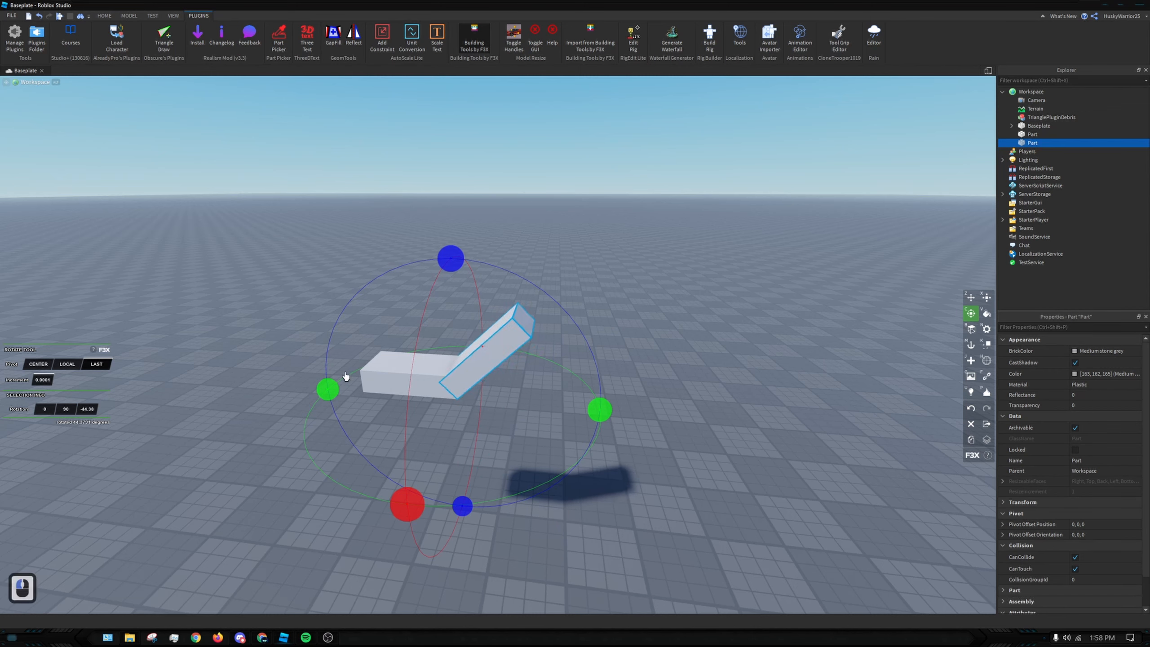
Clone the flat lower block and corner-snap the copy to the tilted block's upper end, forming a stepped shape
click(380, 376)
key(z)
key(shift+c)
key(r)
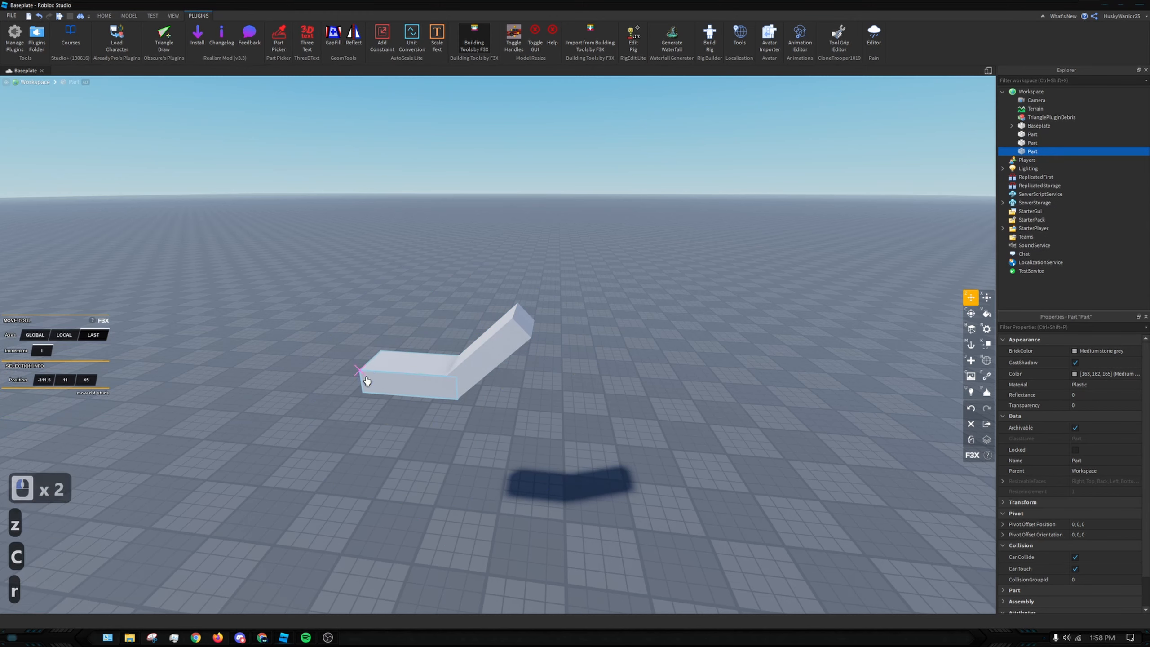
click(505, 326)
key(r)
click(661, 509)
Insert a new block part using Studio's built-in tools
right_drag(661, 508, 646, 328)
key(a)
key(d)
key(a)
key(d)
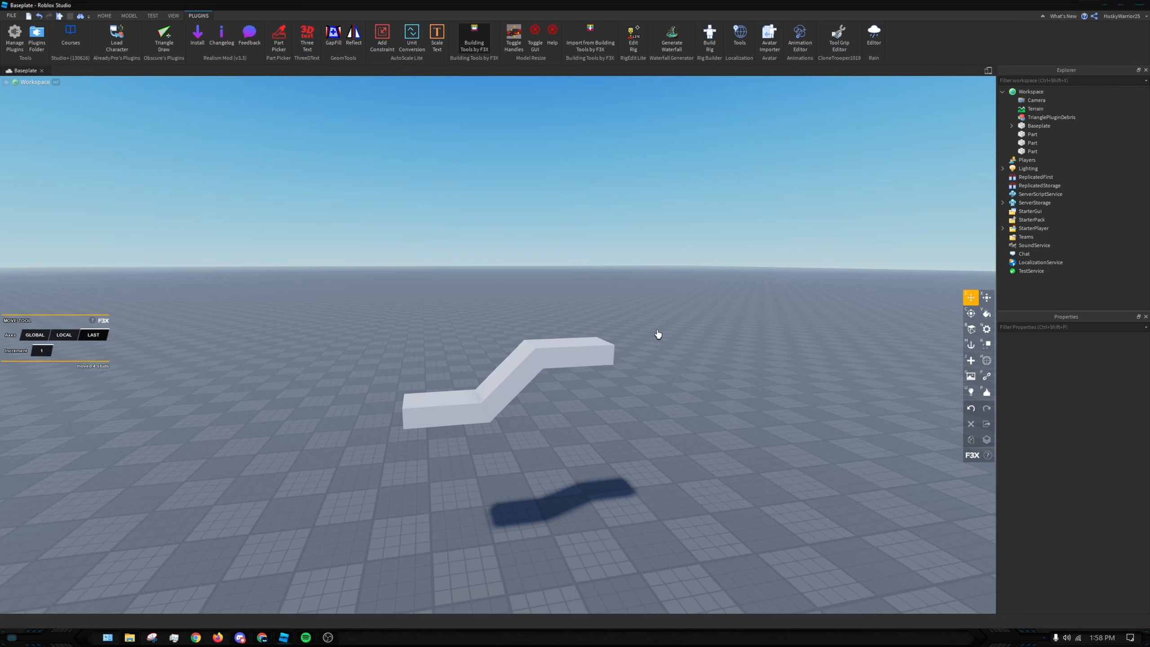
right_drag(657, 334, 663, 334)
click(104, 16)
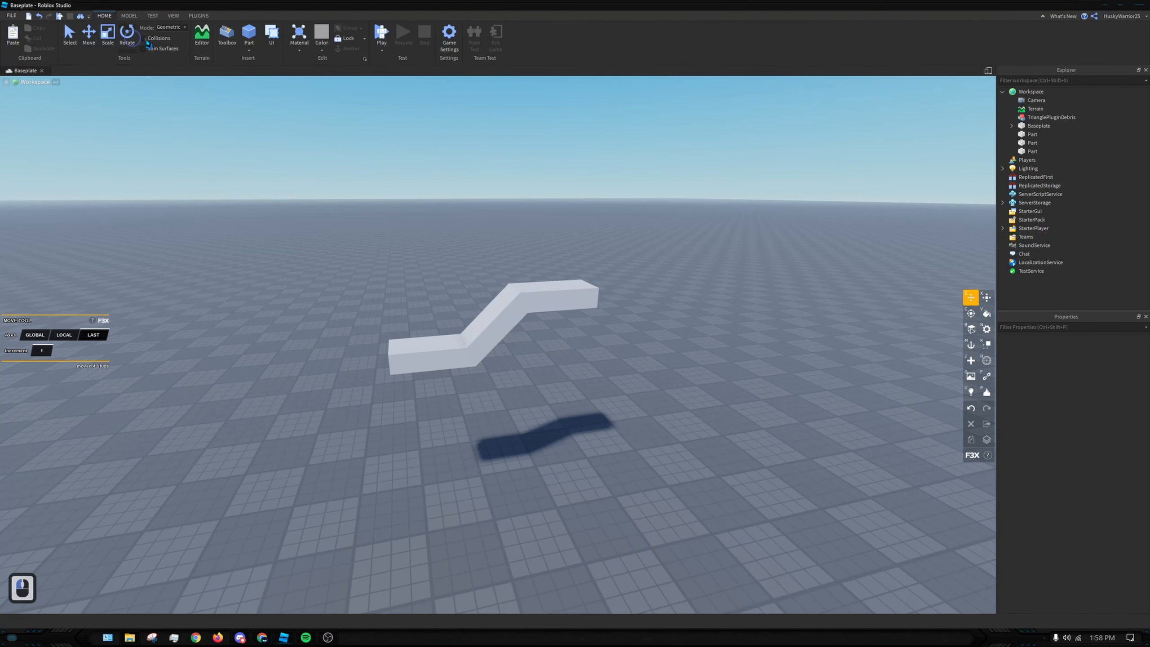
click(247, 45)
right_drag(444, 259, 480, 296)
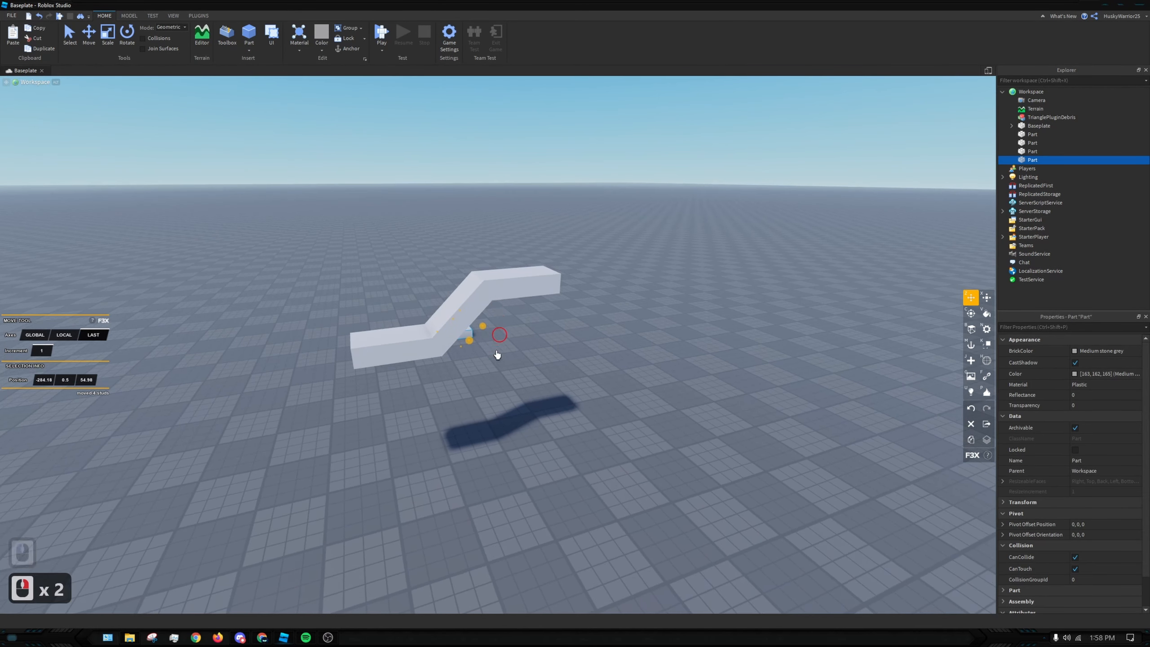
right_drag(495, 354, 494, 352)
key(w)
Place the new block alongside the lower flat block, turn it parallel to it, and activate Studio's Move tool
click(71, 36)
drag(461, 332, 331, 354)
key(ctrl+r)
click(89, 36)
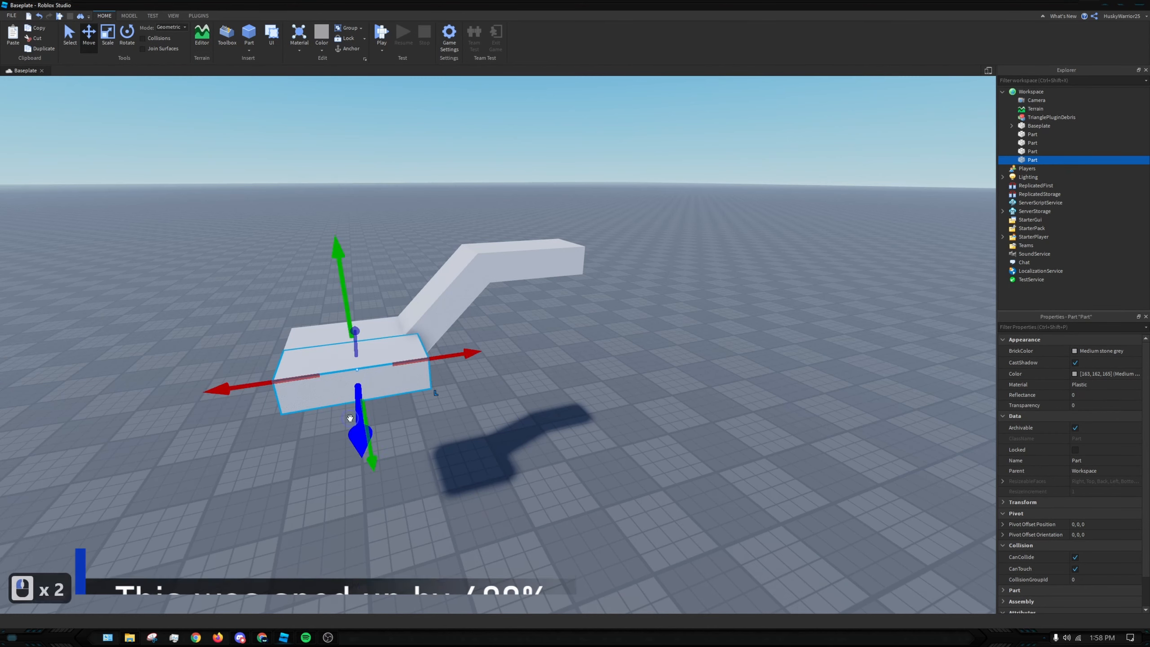
Move the new block forward away from the stepped shape, duplicate it and shift the copy lengthwise past its end
drag(366, 437, 368, 476)
key(s)
key(d)
key(ctrl+d)
drag(358, 384, 445, 367)
key(ctrl+x)
click(327, 400)
key(ctrl+d)
drag(367, 385, 457, 379)
Rotate the duplicated block upward to form the second shape's slope, and return to the Move tool
click(113, 45)
click(123, 44)
drag(390, 302, 273, 325)
click(90, 41)
Adjust the tilted block's position so its lower end meets the flat block, and deselect it
right_drag(391, 314, 387, 433)
key(w)
key(s)
key(d)
drag(388, 433, 394, 439)
drag(504, 404, 498, 397)
click(639, 465)
Duplicate the second shape's flat lower block, raise the copy and move it lengthwise to the slope's upper end
scroll(639, 465, down, 3)
click(399, 391)
key(ctrl+d)
drag(391, 290, 391, 217)
drag(494, 315, 657, 315)
Fine-tune the upper block's position to line up with the slope's upper end, and deselect it
right_drag(627, 319, 624, 324)
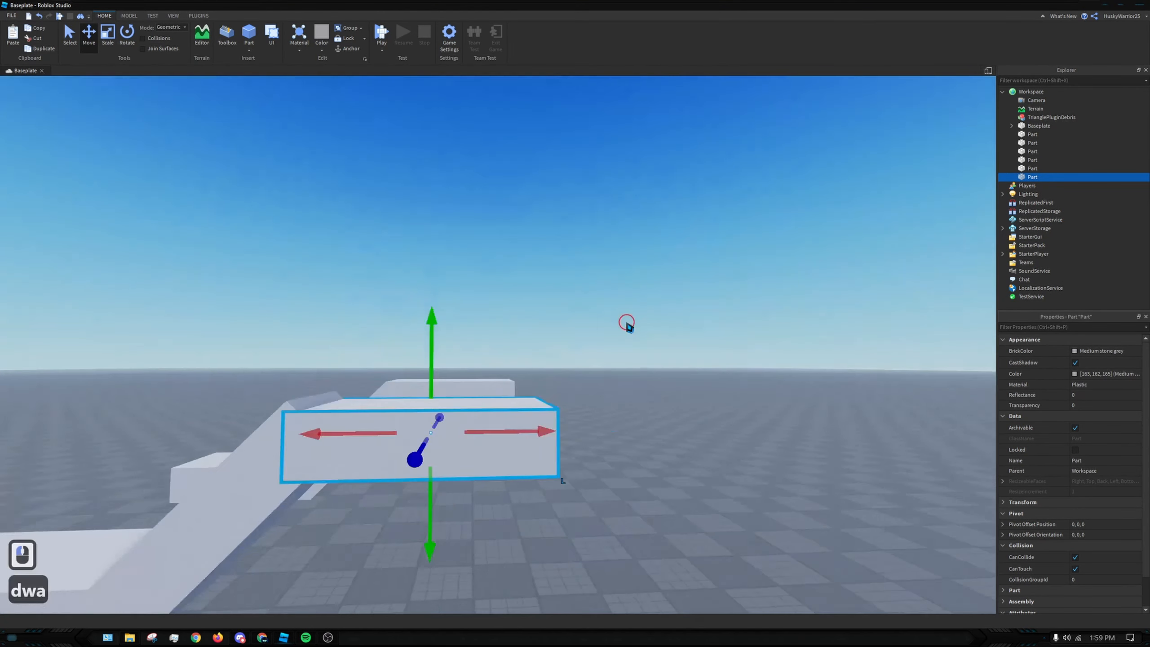
drag(503, 307, 505, 309)
drag(397, 395, 401, 395)
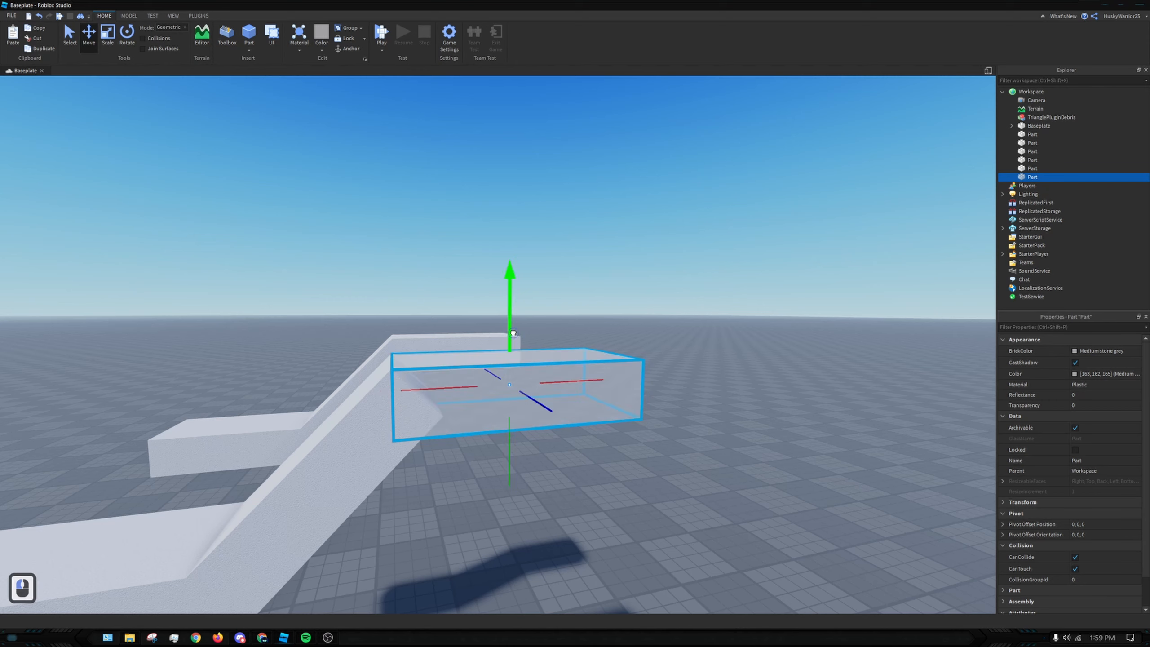
drag(513, 332, 513, 331)
click(606, 315)
click(600, 366)
click(598, 275)
click(625, 367)
click(641, 294)
Compare the two stepped shapes and examine up close how the sloped and upper blocks join
key(s)
key(a)
right_drag(641, 292, 628, 277)
key(d)
key(a)
key(w)
key(s)
key(d)
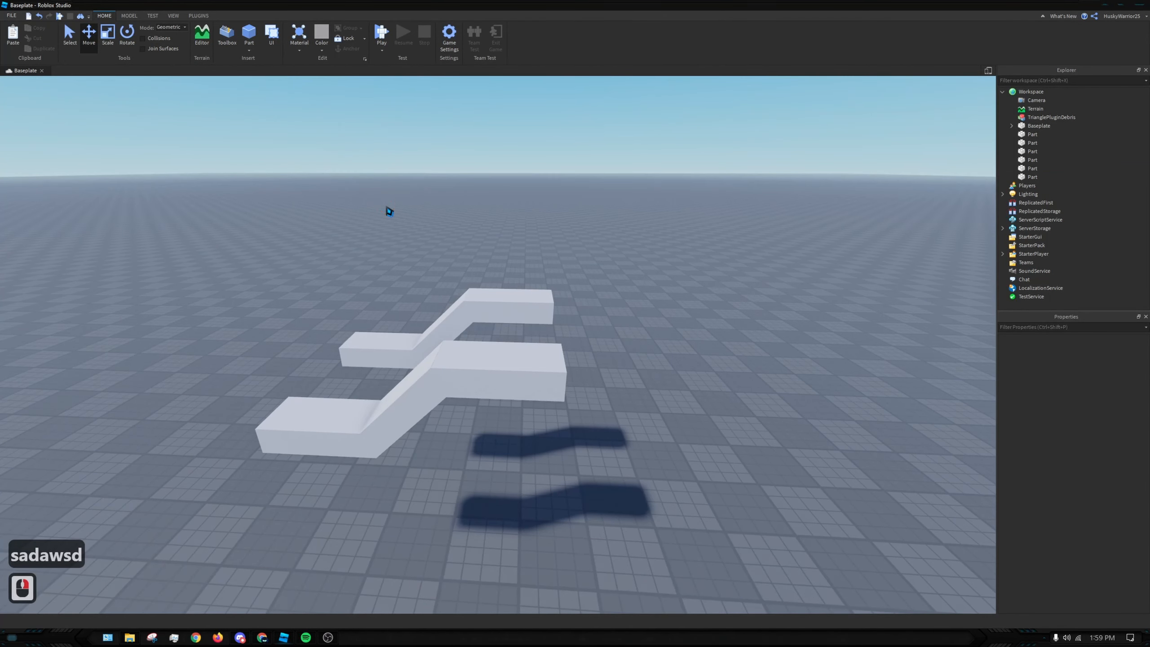
key(ctrl)
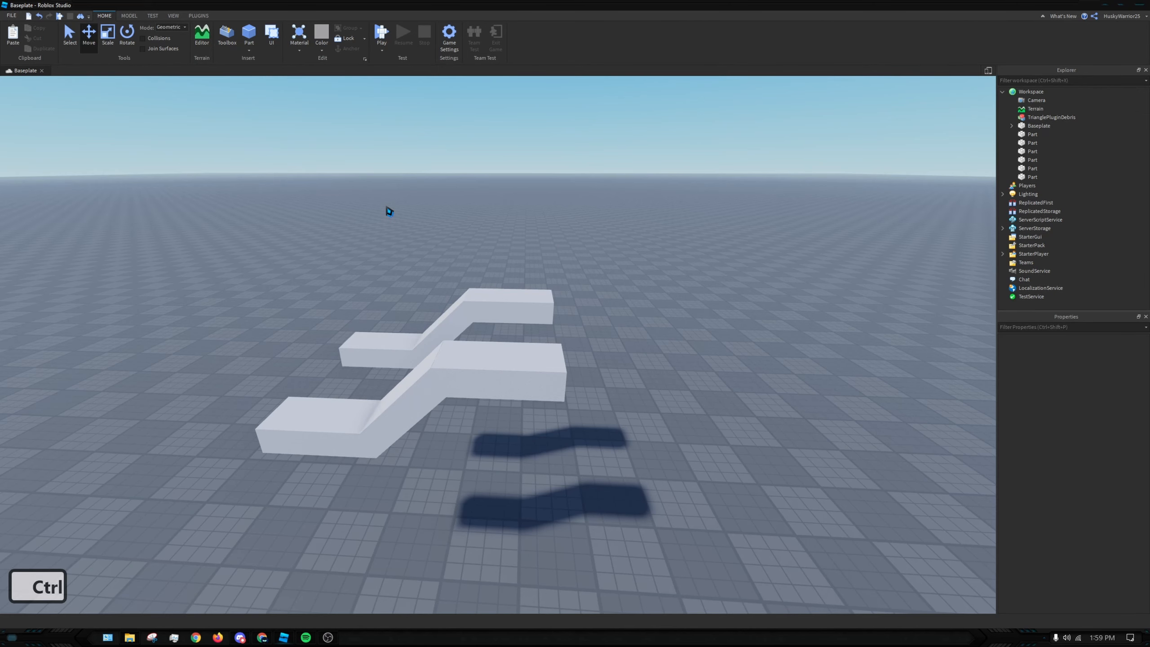
key(a)
right_drag(555, 221, 684, 172)
key(w)
key(shift+w)
key(shift+w)
key(shift+w)
key(shift+w)
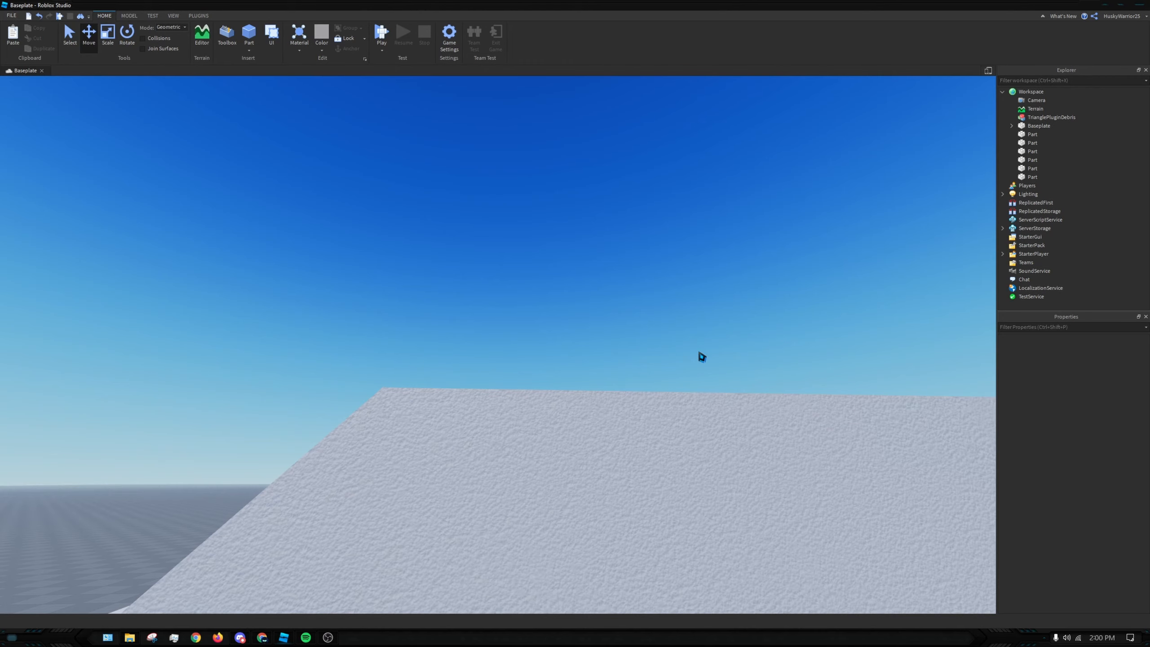
Inspect the second shape's block joints up close and view both stepped shapes together from above
key(s)
right_drag(552, 177, 624, 262)
key(w)
key(shift+w)
key(shift+a)
key(s)
key(a)
key(w)
key(d)
key(w)
key(s)
key(a)
key(shift+w)
key(shift+d)
key(shift+w)
key(shift+d)
key(shift+s)
key(shift+s)
key(shift+a)
key(shift+s)
key(s)
key(s)
key(a)
key(d)
key(a)
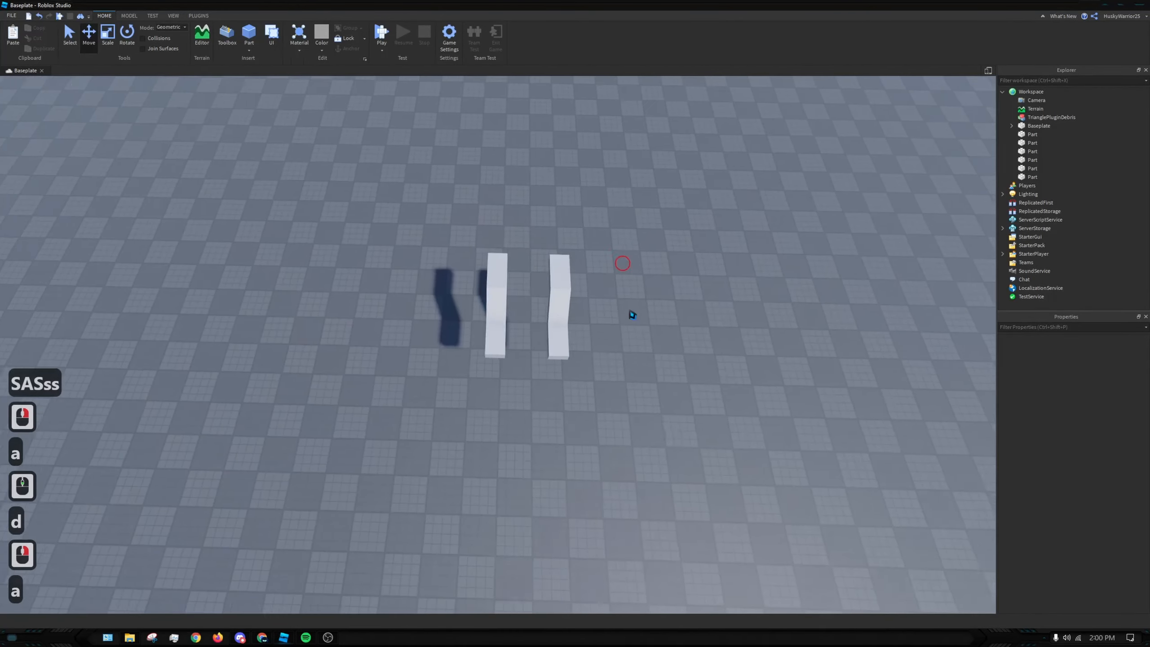
Delete the three blocks of the stepped shape built with the built-in tools
key(z)
drag(673, 457, 552, 218)
key(ctrl+x)
key(d)
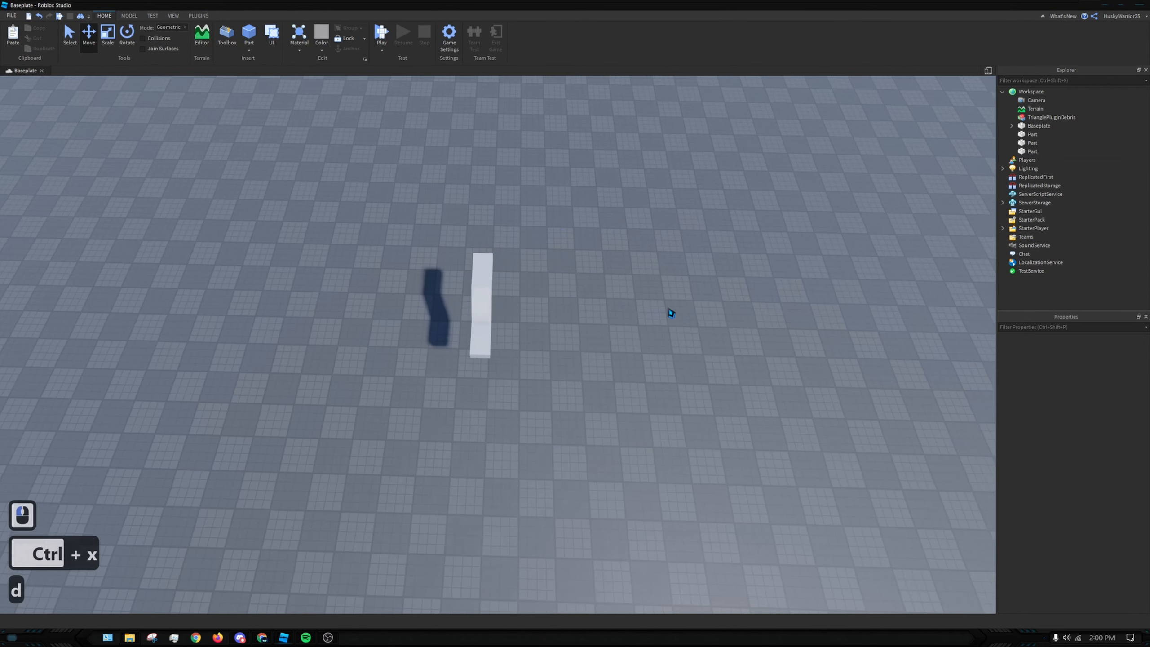
Activate the Building Tools by F3X plugin and bring the remaining stepped shape into view
key(w)
right_drag(670, 314, 642, 290)
key(s)
click(198, 15)
click(474, 39)
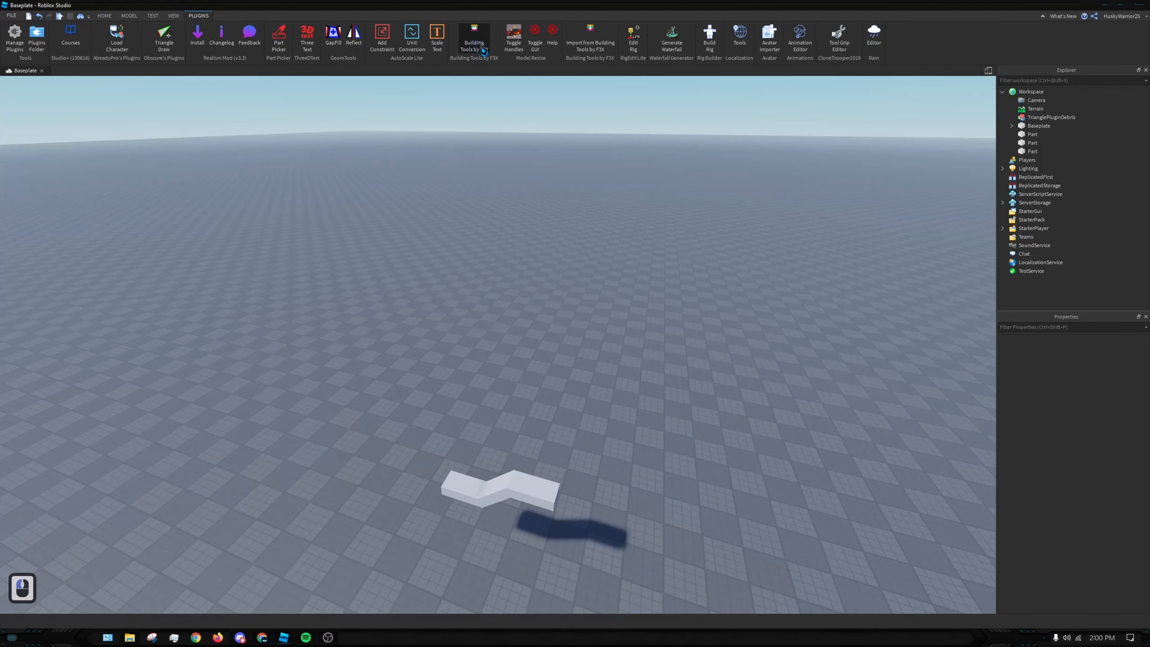
key(a)
right_drag(495, 78, 632, 294)
key(w)
key(w)
key(d)
key(s)
key(a)
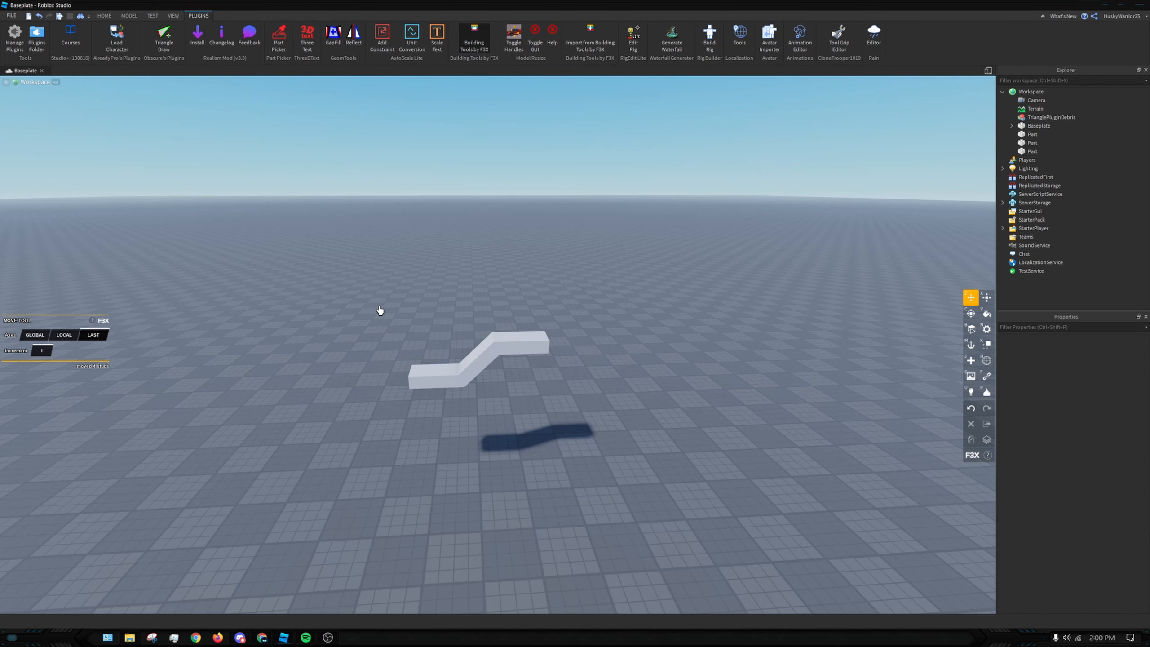
Clone all three blocks of the stepped shape, move the copy sideways away from the original and deselect it
right_drag(437, 335, 458, 320)
key(w)
key(s)
key(s)
key(d)
shift+drag(374, 301, 559, 443)
key(c)
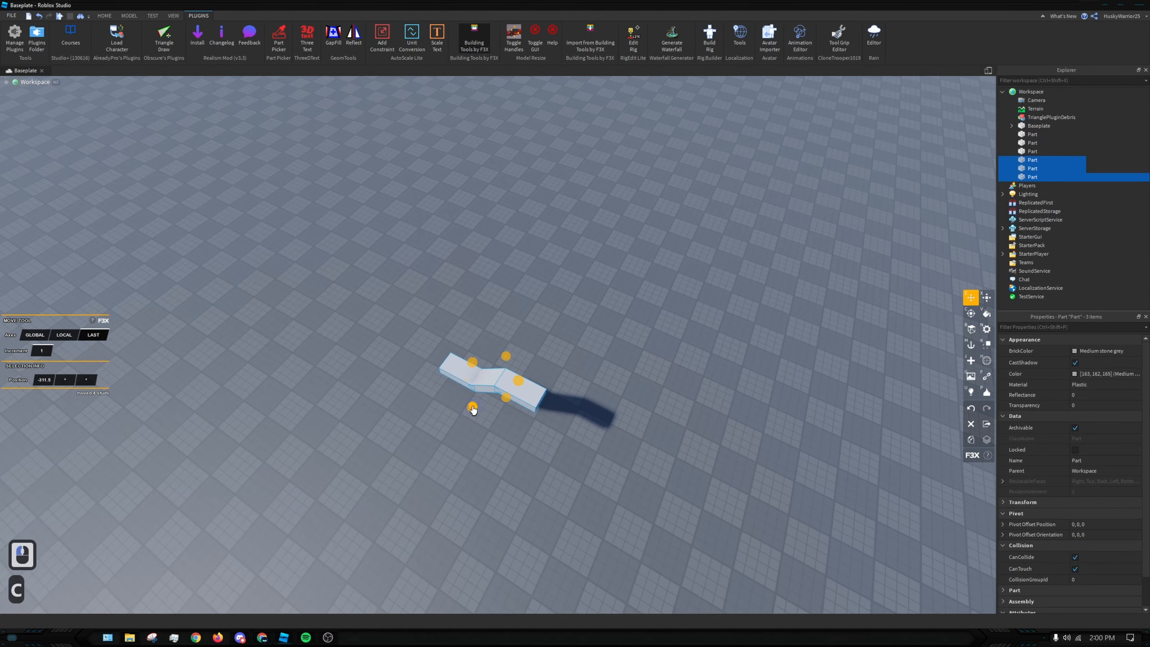
drag(472, 408, 393, 483)
click(575, 424)
Try to snap-resize the copy's upper block by its end corner to the matching end of the original shape
click(478, 483)
key(x)
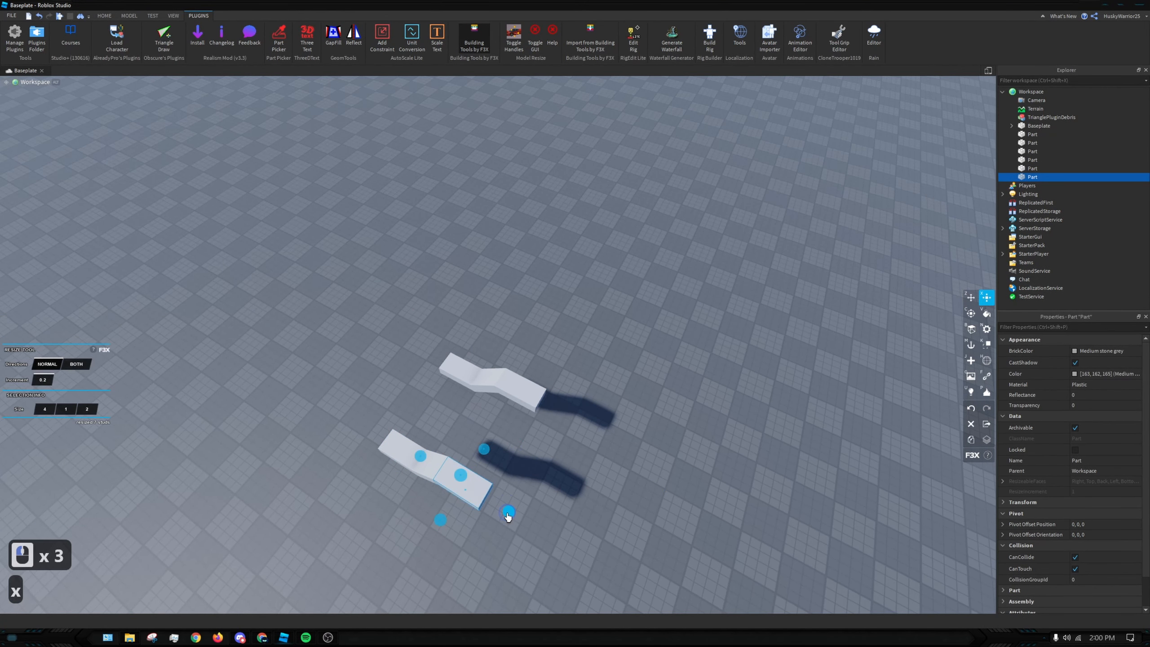
key(r)
key(r)
key(r)
key(r)
key(r)
key(r)
key(r)
key(r)
key(r)
key(r)
key(r)
key(r)
key(r)
key(r)
key(r)
key(r)
key(r)
key(r)
key(r)
key(r)
key(r)
key(r)
key(r)
key(r)
key(r)
key(r)
key(r)
key(r)
key(r)
key(r)
key(r)
key(r)
key(r)
key(r)
key(r)
key(r)
key(r)
key(r)
key(r)
drag(528, 414, 530, 400)
right_drag(523, 426, 555, 446)
Select the three copied blocks and move them lengthwise past the end of the original shape
key(z)
drag(328, 416, 543, 484)
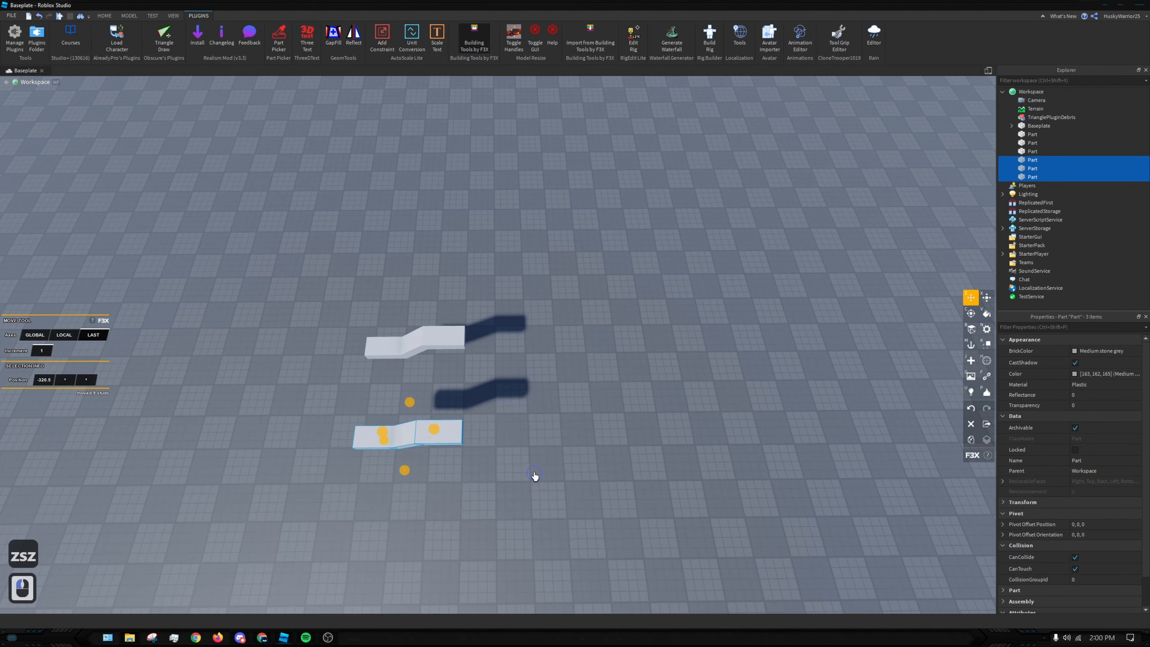
drag(439, 433, 618, 462)
click(593, 476)
Lengthen the copy's lower block by snap-resizing its end corner to a corner of the original shape, and deselect it
key(x)
click(490, 408)
key(r)
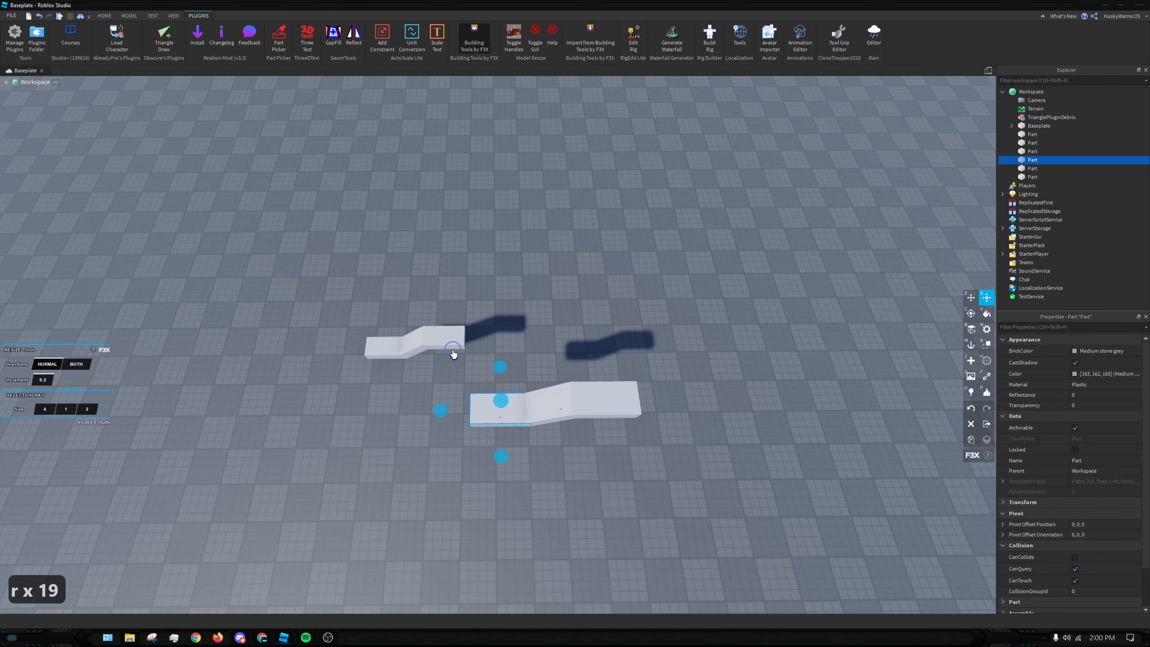
drag(471, 425, 424, 347)
key(z)
key(d)
right_drag(581, 394, 537, 361)
key(w)
key(s)
key(d)
click(541, 361)
key(s)
key(s)
key(s)
key(s)
key(s)
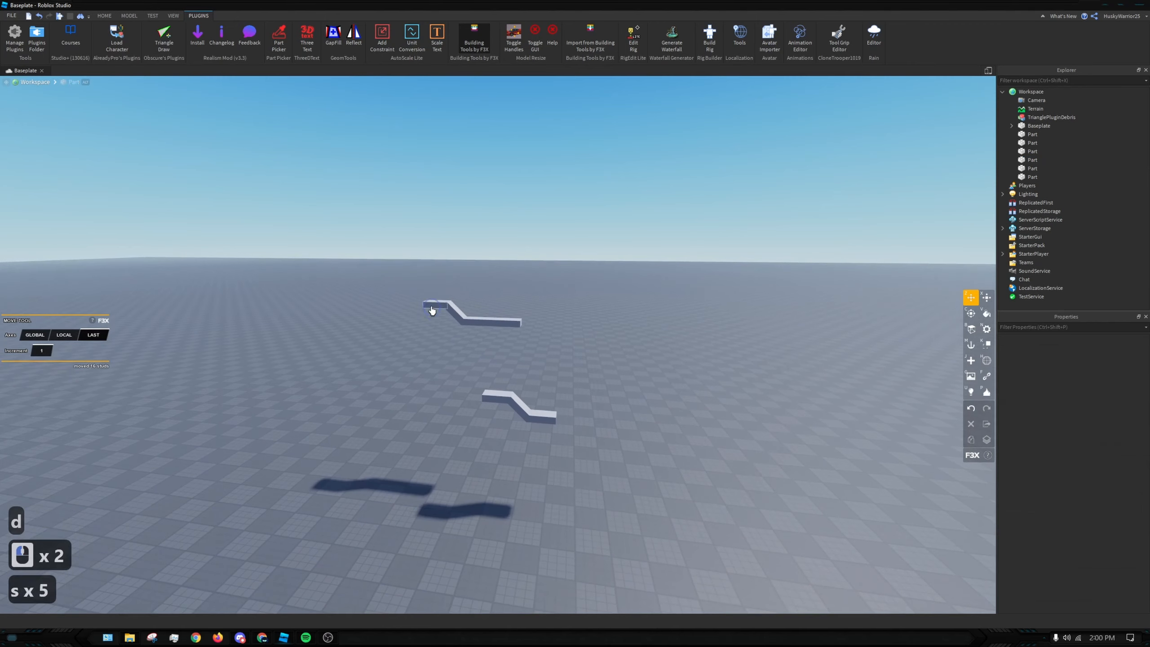
Lengthen the copy's upper block outward from its free end with the Resize tool, and deselect it
click(432, 308)
key(x)
drag(414, 307, 315, 303)
key(z)
click(439, 312)
key(s)
double_click(562, 297)
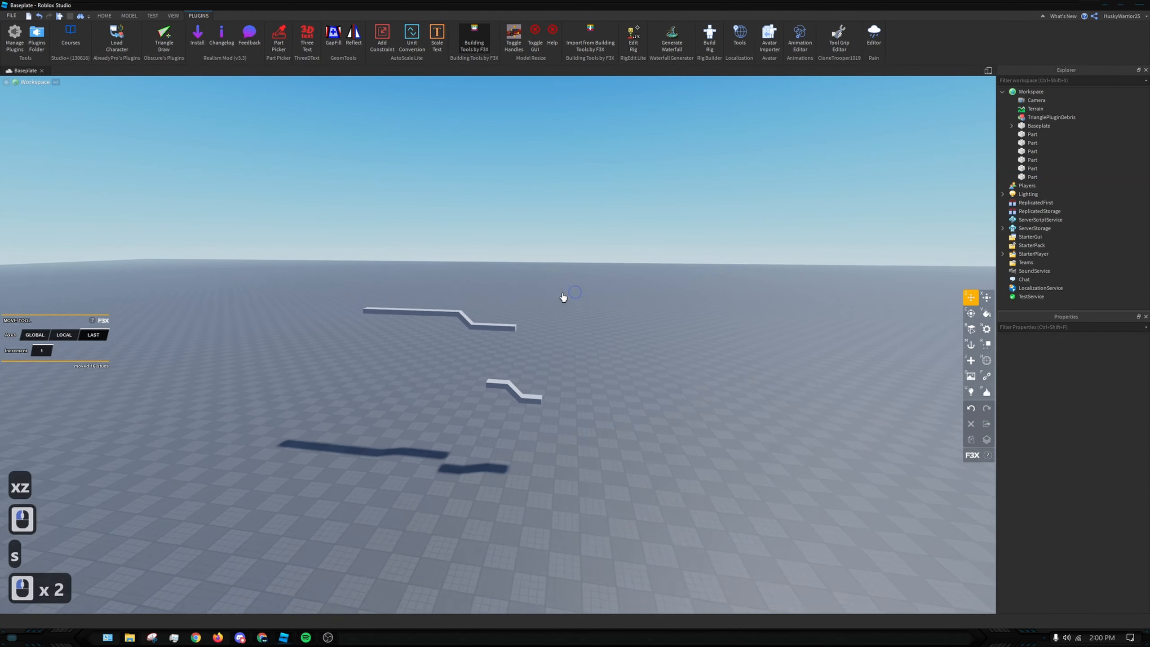
Select all blocks of both stepped shapes and delete them, leaving only the baseplate
key(s)
key(s)
key(s)
ctrl+drag(310, 243, 621, 485)
key(ctrl+x)
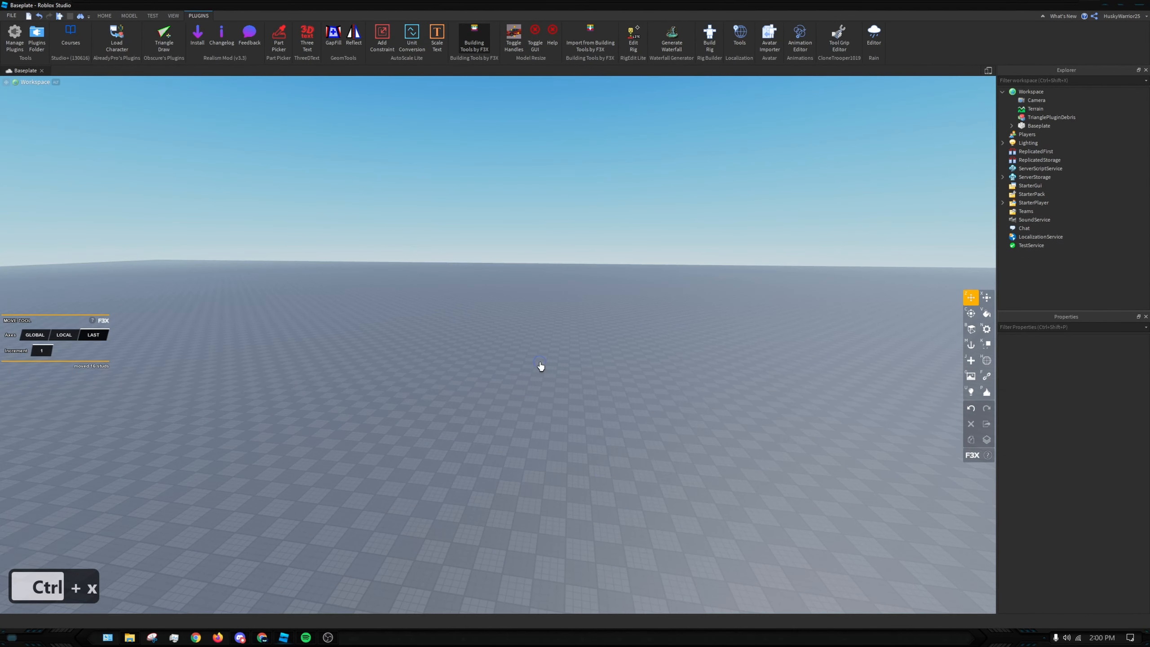
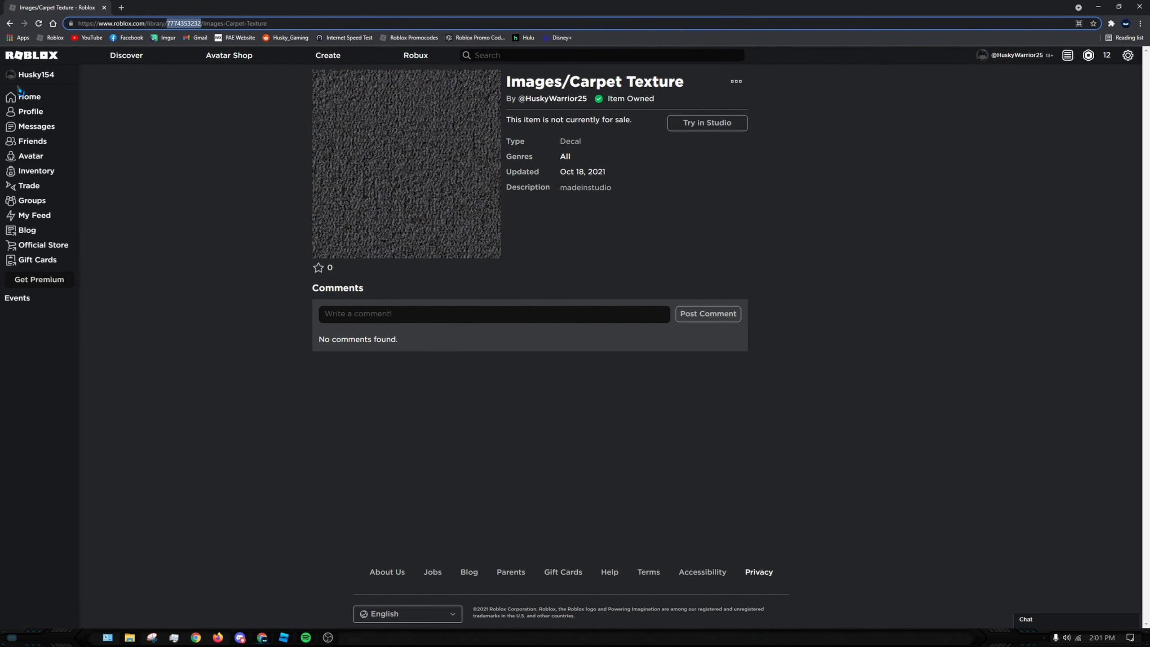
Switch to the Roblox website's home page and open the Whimsical Building [F3X] game
click(28, 96)
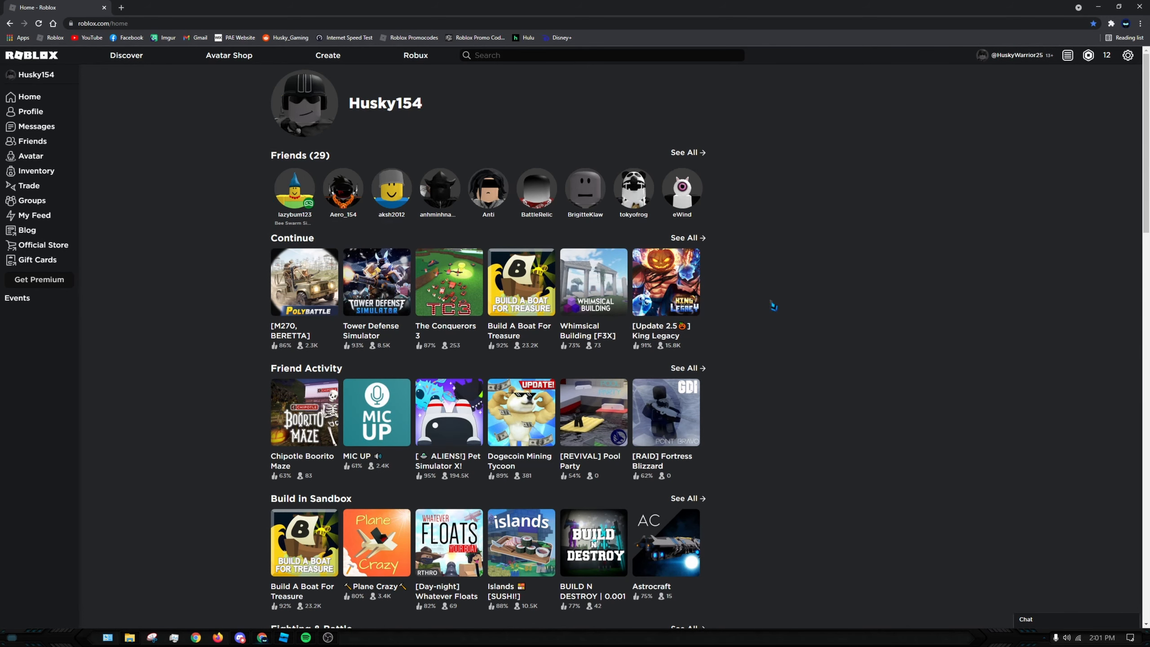
click(598, 289)
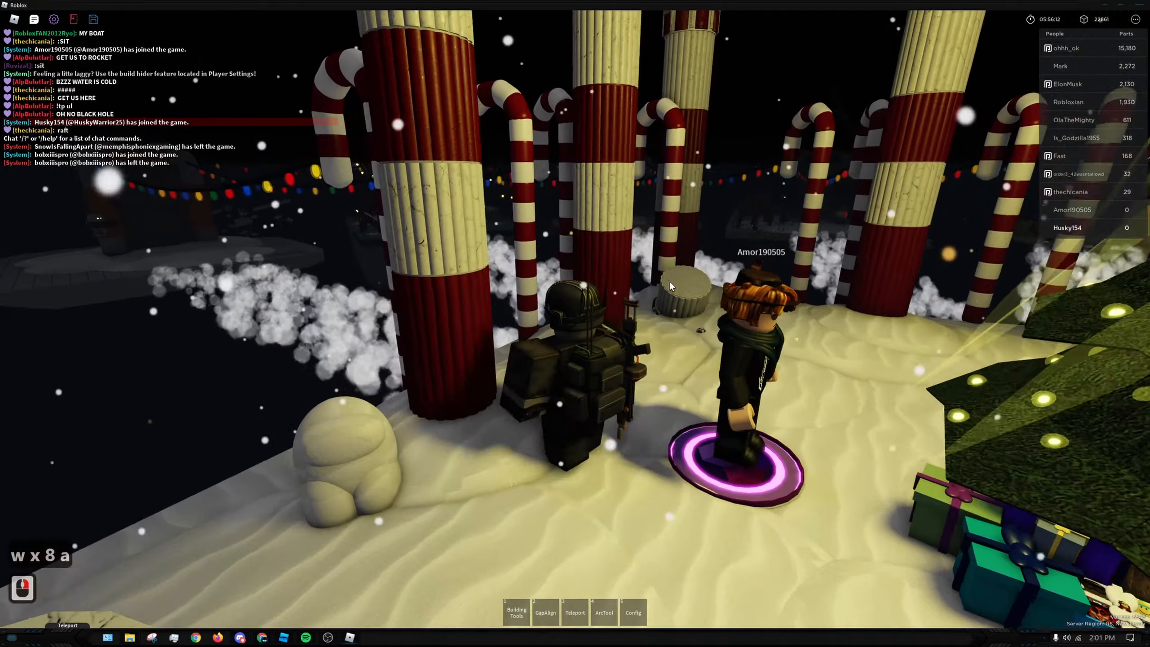
Walk the avatar out of the candy-cane spawn area to the orange-and-grey door
key(d)
right_drag(671, 286, 600, 266)
key(a)
key(w)
key(w)
scroll(661, 281, down, 2)
key(a)
key(w)
scroll(652, 281, up, 2)
key(w)
key(w)
key(w)
key(w)
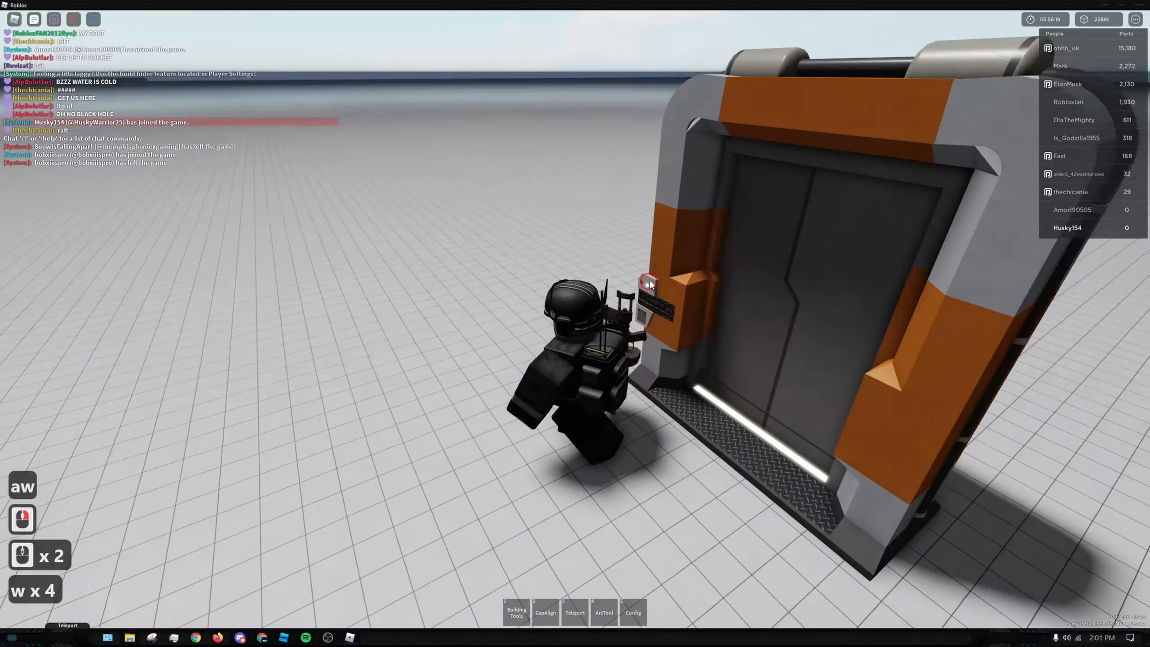
Travel through the teleport door network, passing the snowy area, to the grassy island beside the dark cliffs
key(a)
key(a)
scroll(629, 269, down, 5)
key(a)
key(a)
key(w)
key(s)
key(d)
key(w)
scroll(611, 266, up, 2)
key(d)
key(d)
key(d)
key(w)
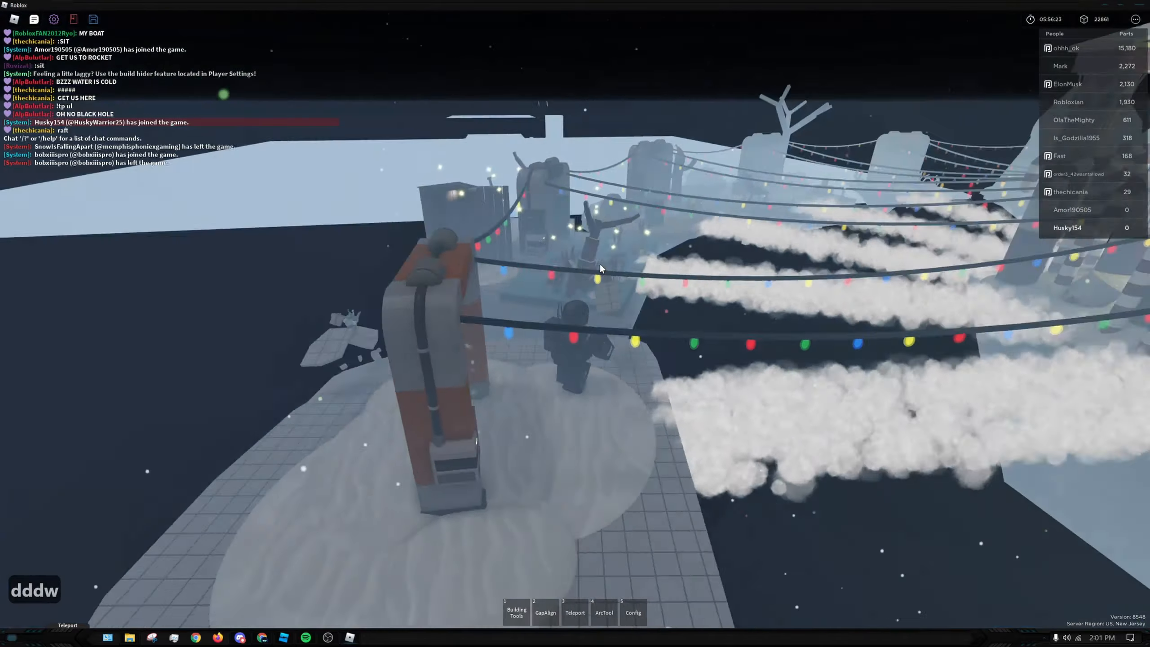
key(w)
key(w)
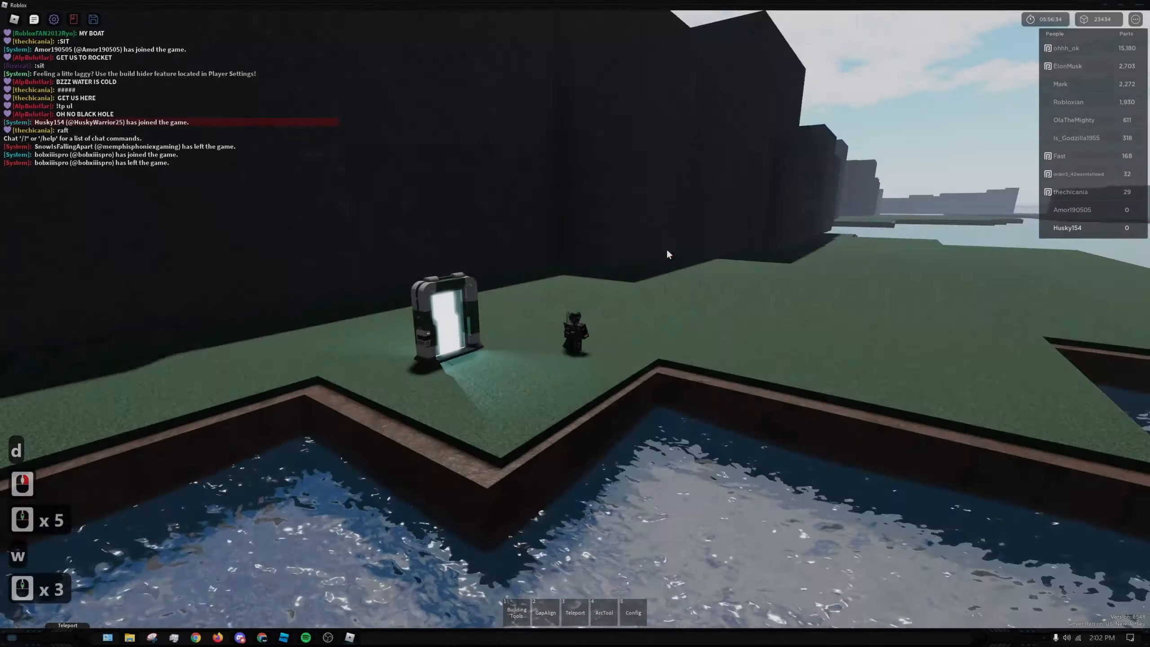
Walk the avatar away from the arrival door to open ground on the grassy island
scroll(666, 249, down, 2)
key(w)
key(w)
key(w)
scroll(654, 254, up, 1)
key(s)
right_drag(667, 252, 546, 249)
scroll(650, 253, down, 3)
key(a)
key(w)
scroll(602, 253, up, 4)
scroll(580, 257, up, 4)
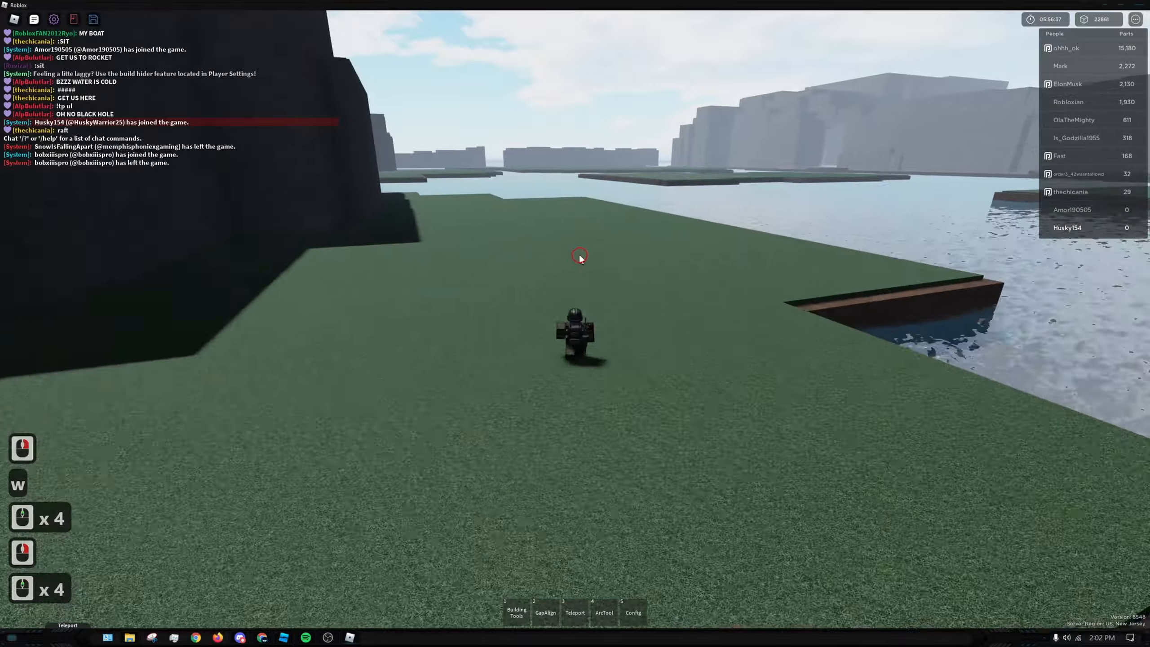
scroll(582, 254, up, 3)
key(w)
key(d)
scroll(545, 250, down, 3)
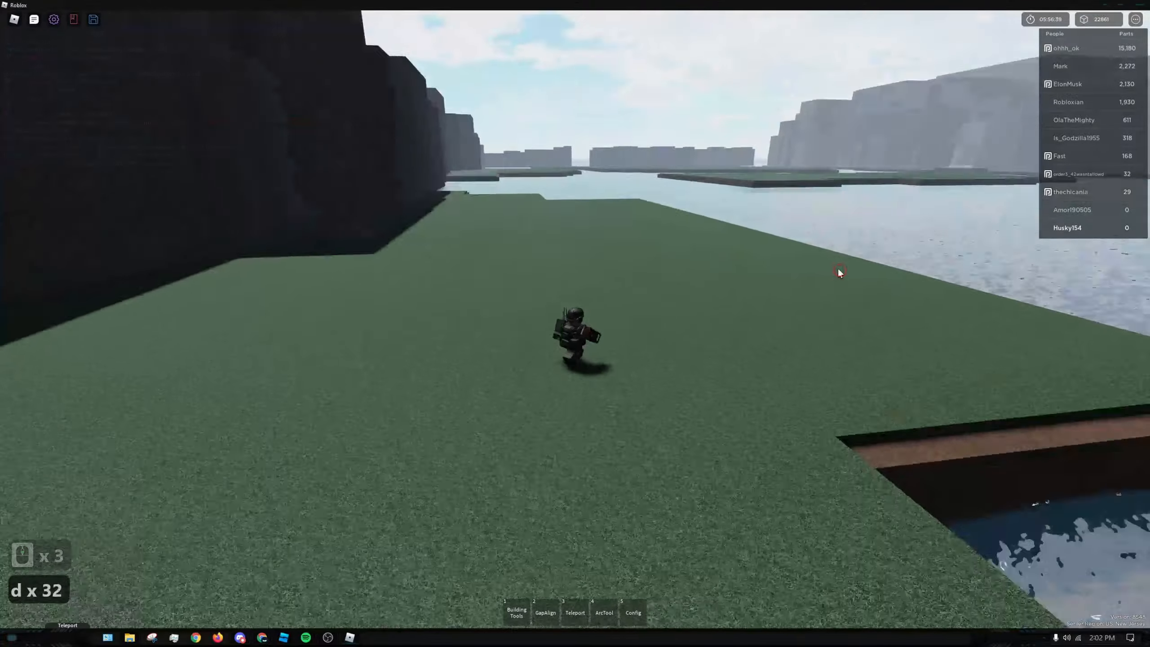
Equip Building Tools and place a new Normal part on the grass beside the avatar
right_drag(840, 271, 609, 216)
key(a)
scroll(428, 357, up, 3)
key(1)
key(d)
right_drag(549, 367, 646, 398)
key(s)
scroll(534, 402, up, 1)
key(j)
key(w)
key(a)
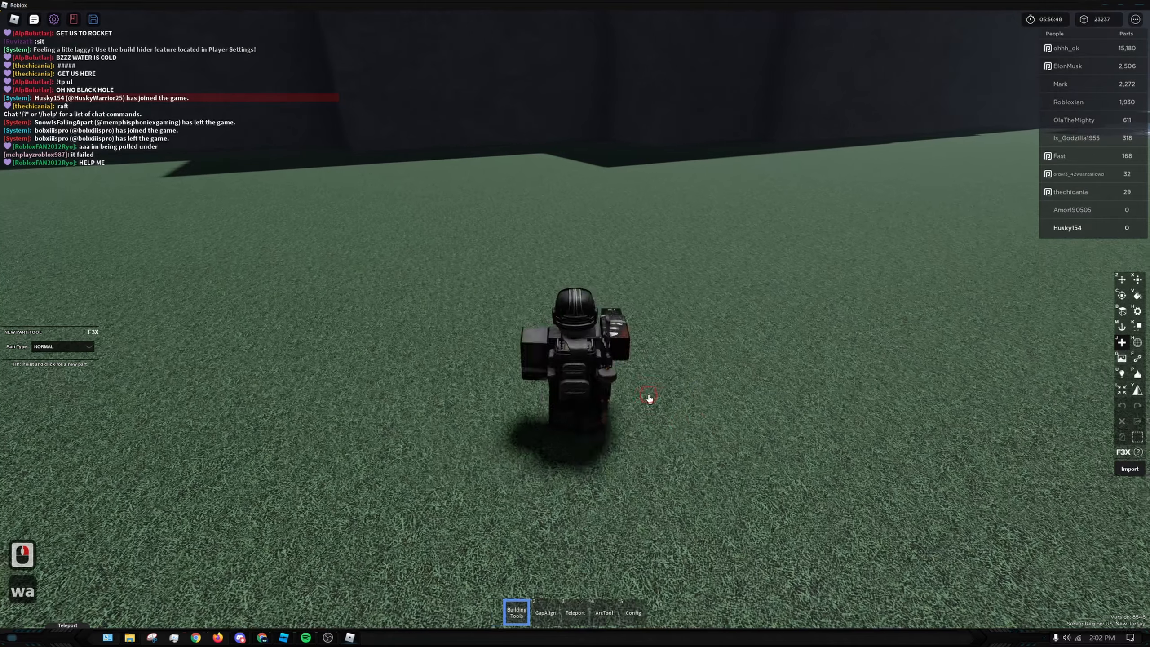
click(703, 389)
click(697, 382)
key(d)
key(w)
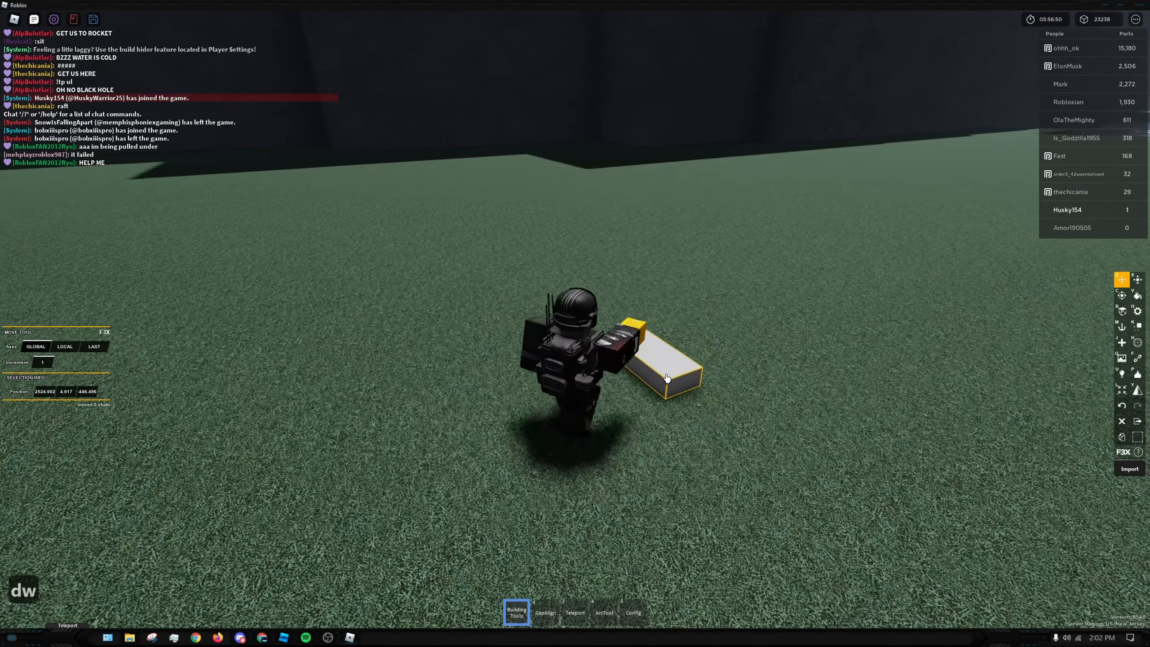
Build the part up into a box with a sloped wedge rim and flat raised top, and deselect it
key(x)
drag(539, 443, 648, 442)
key(s)
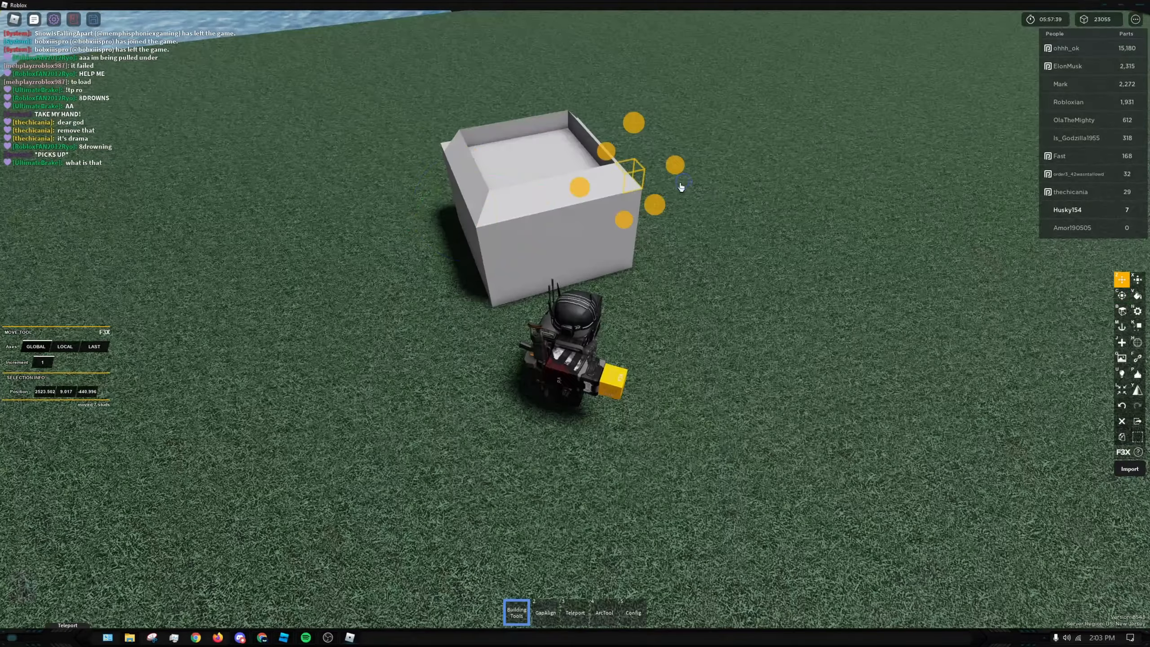
key(c)
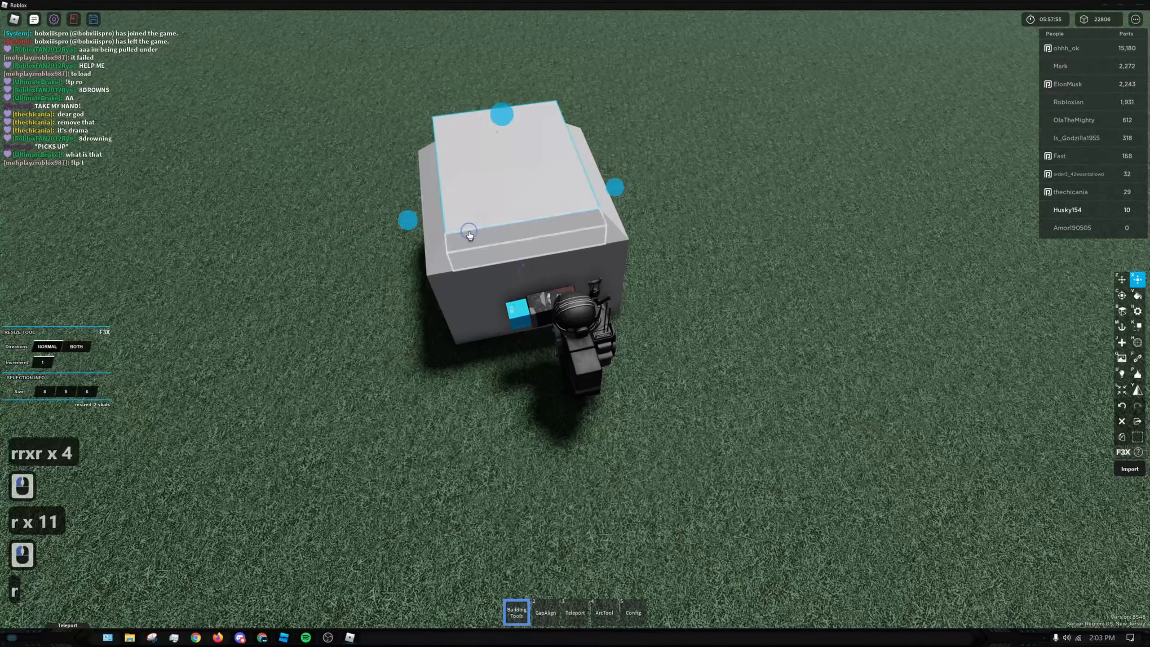
key(z)
click(630, 277)
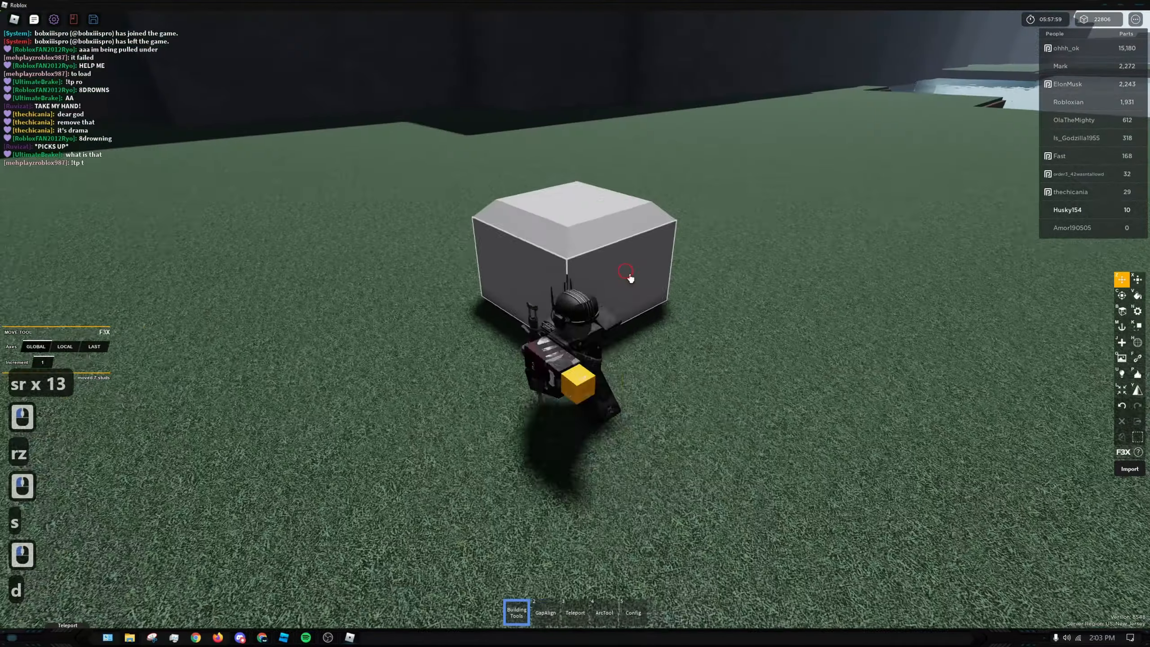
Examine the finished bevelled box from several sides and from farther away
key(w)
right_drag(732, 275, 725, 309)
key(space)
key(w)
key(d)
key(space)
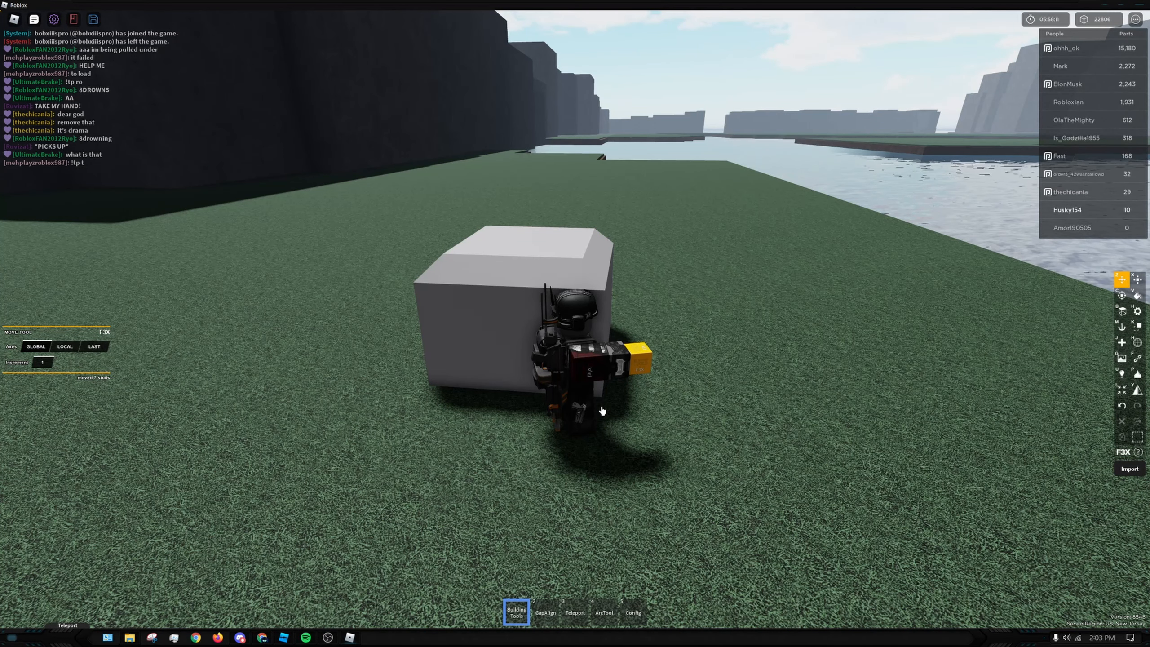
scroll(724, 384, down, 2)
key(s)
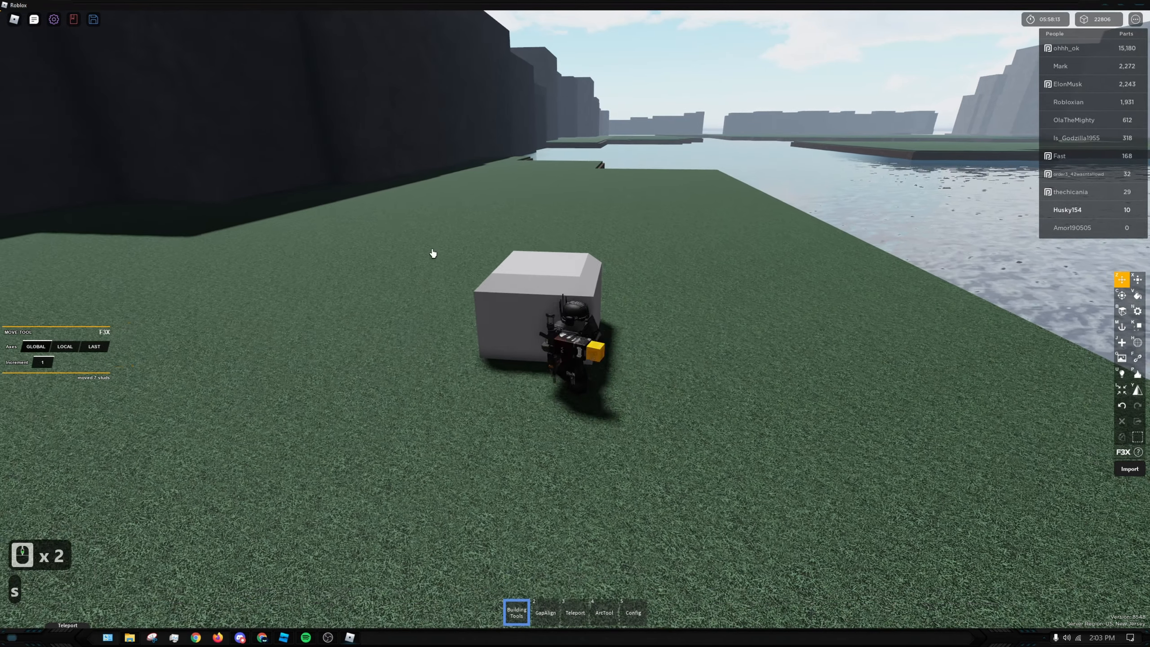
Select all parts of the bevelled box and export the creation
click(430, 198)
drag(398, 169, 916, 546)
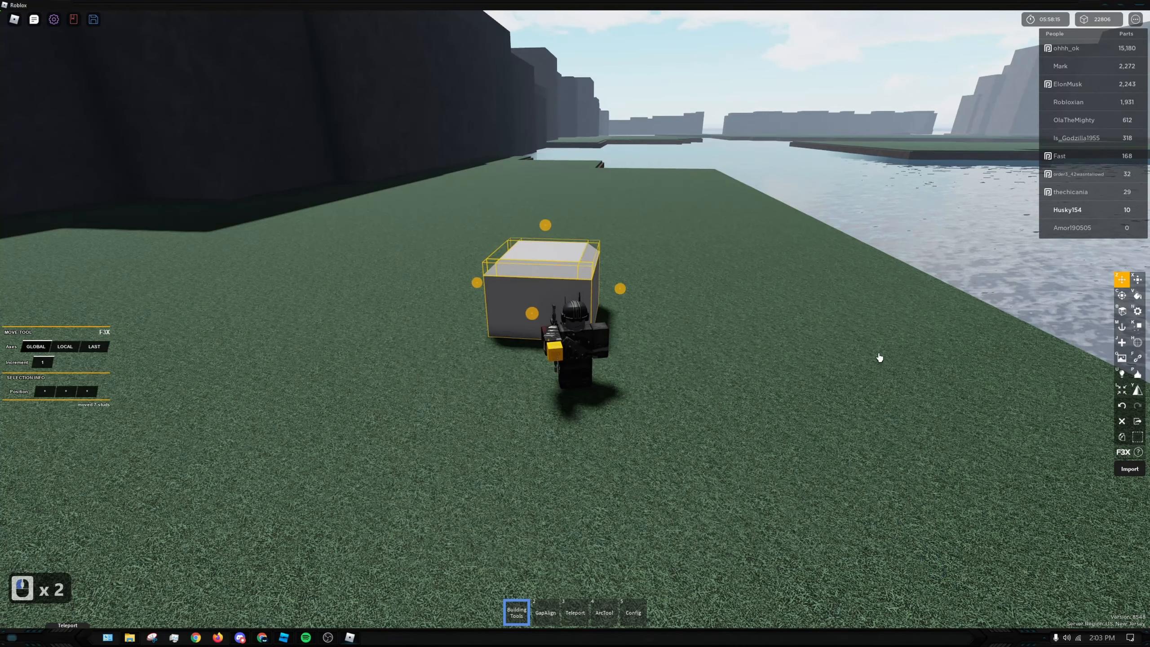
click(1137, 422)
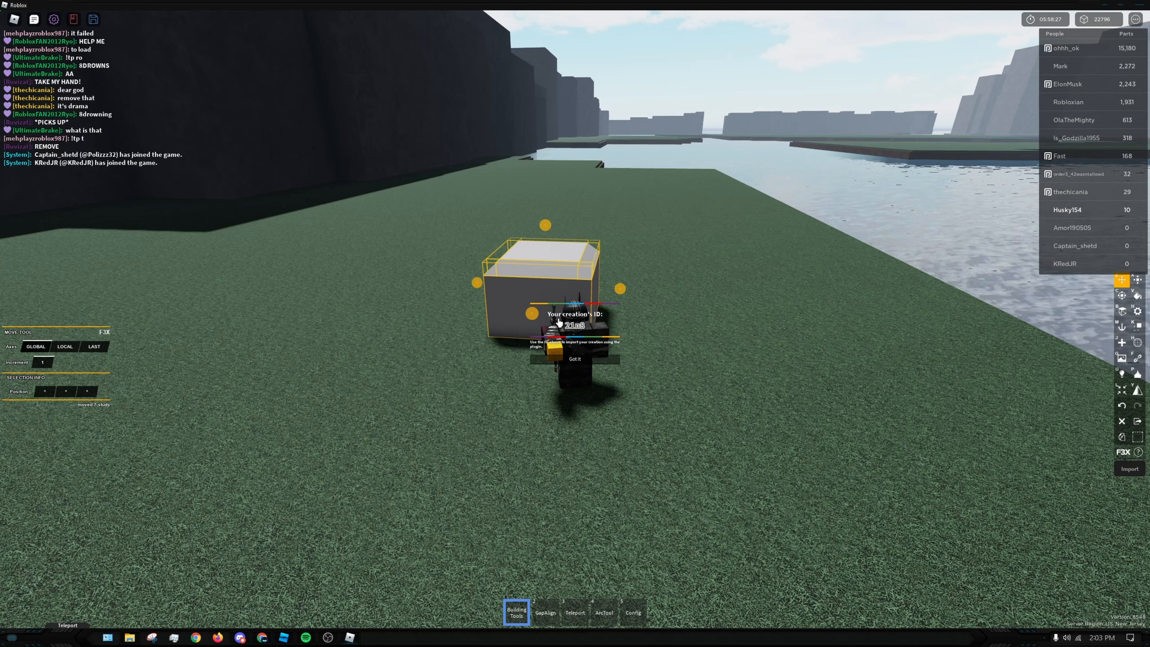
Capture the creation ID dialog with Snipping Tool, switch to Roblox Studio and set the snip aside from the viewport's centre
click(150, 639)
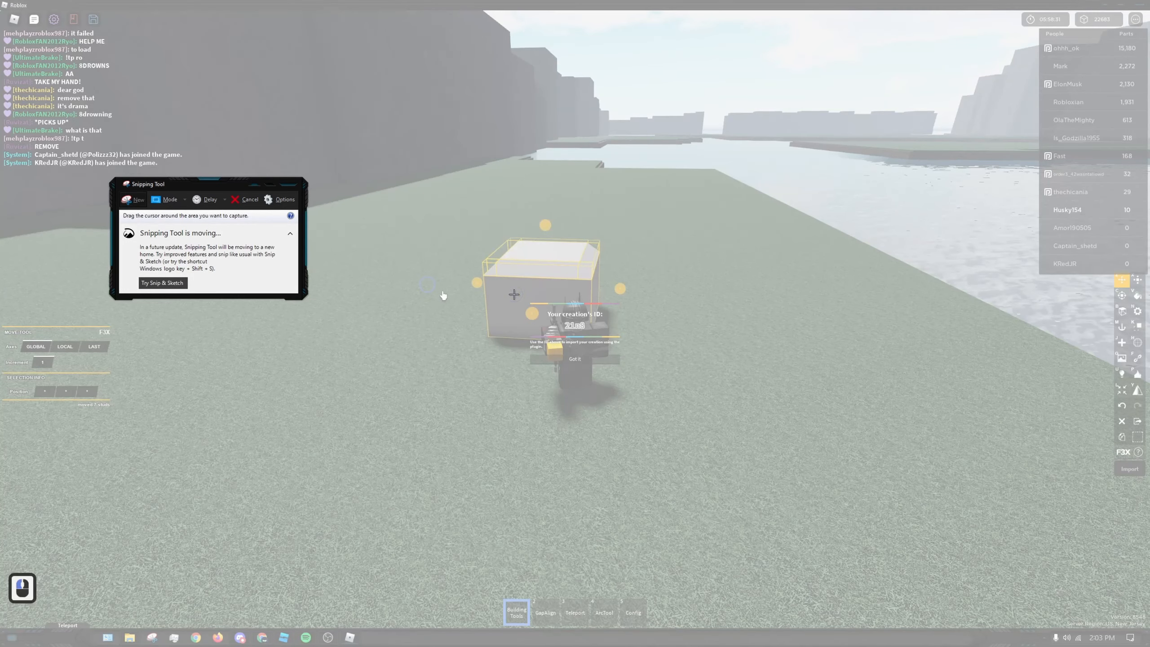
drag(506, 286, 640, 377)
click(1140, 5)
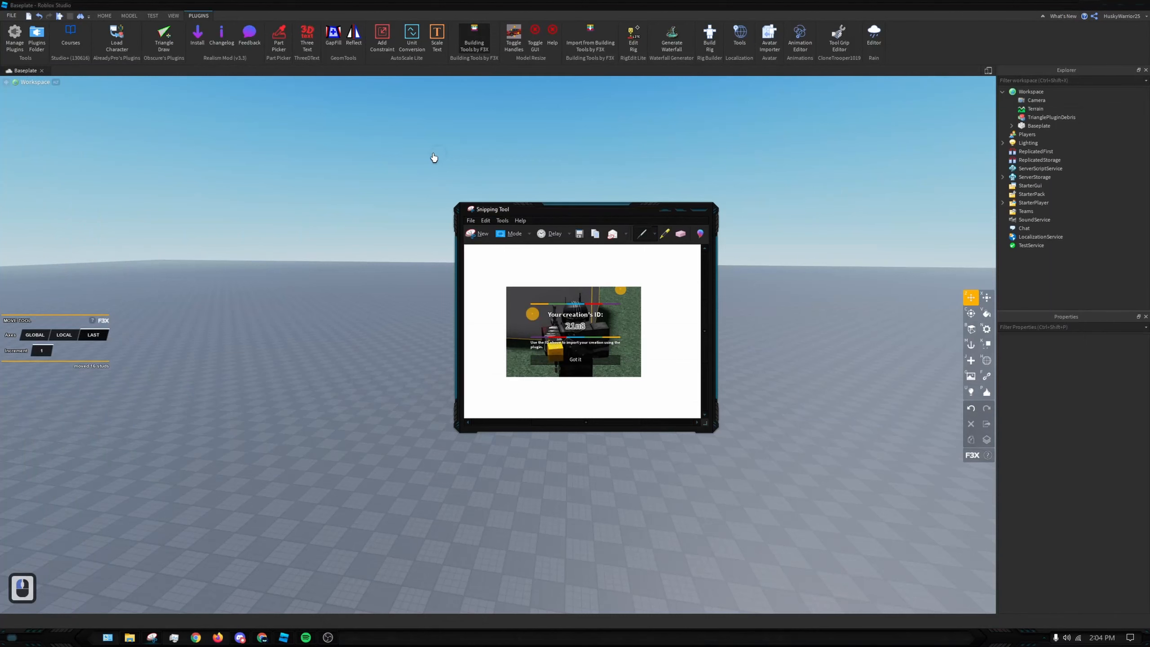
drag(564, 209, 758, 190)
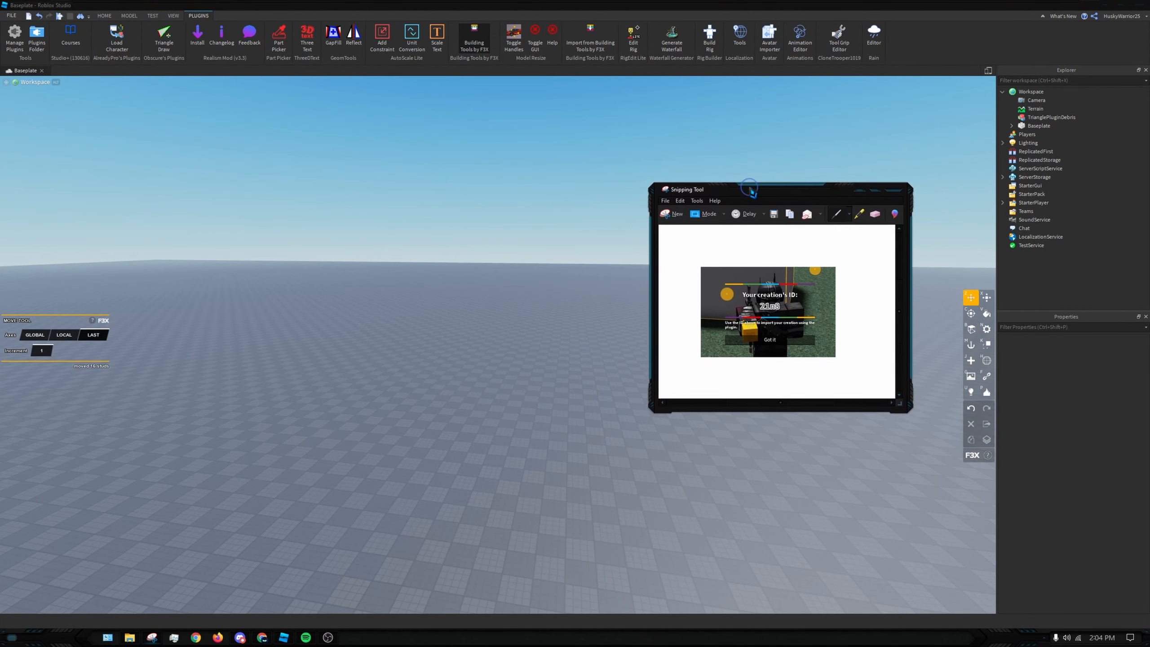
Import the creation with ID 21n8 using the Import from Building Tools by F3X plugin
click(590, 37)
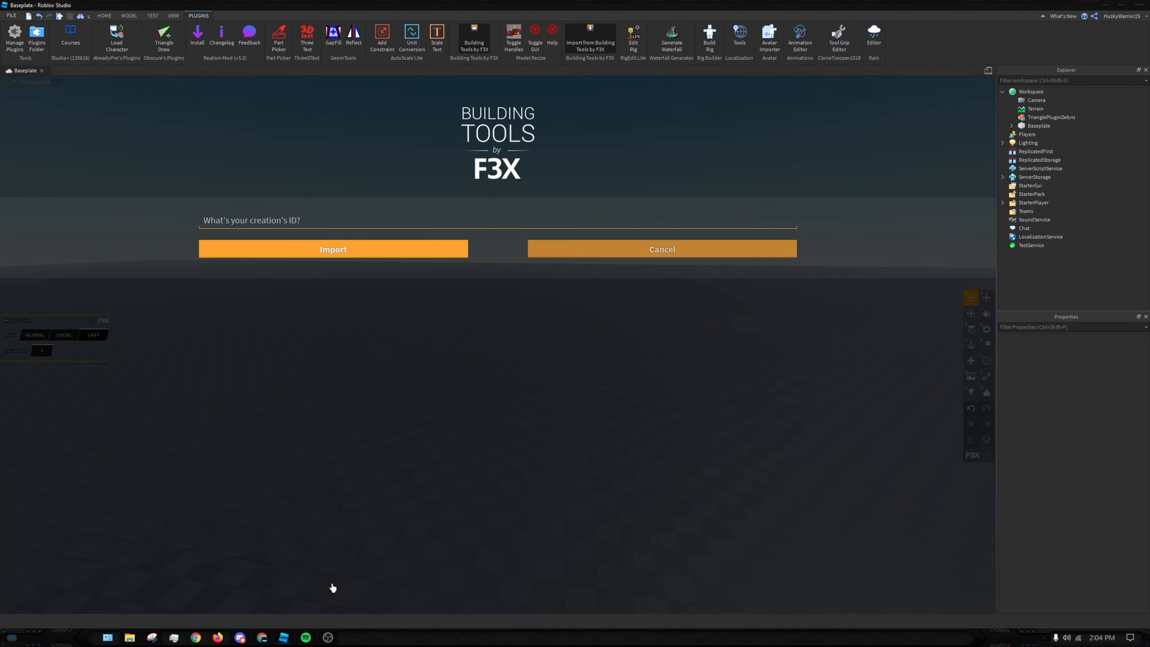
click(151, 637)
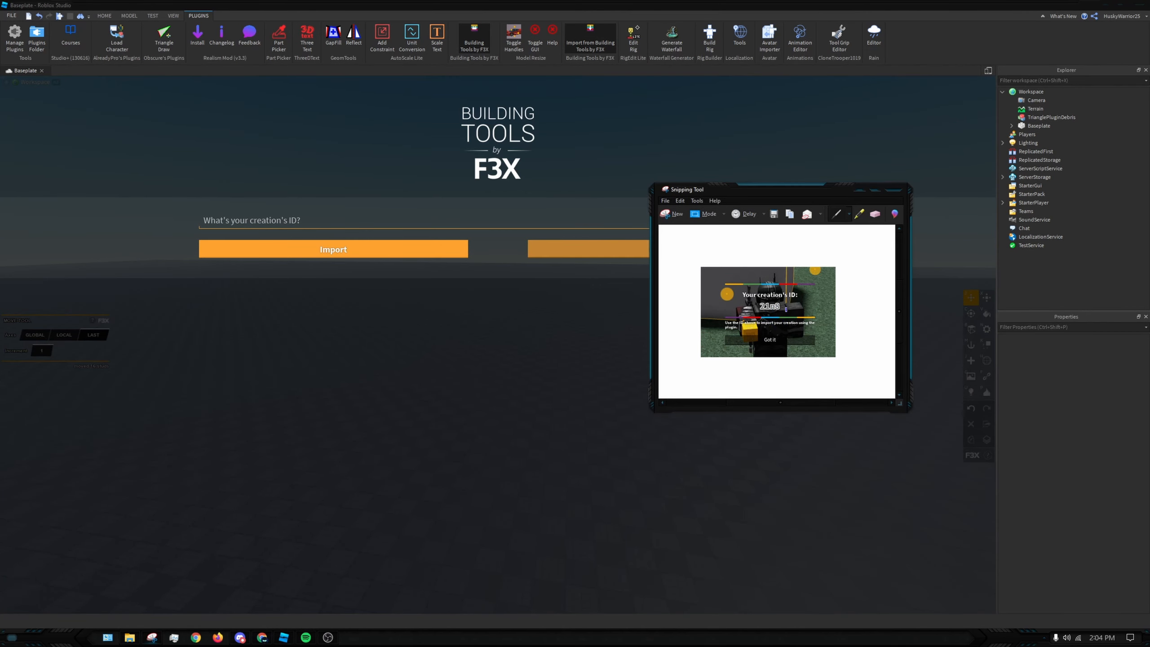
click(342, 219)
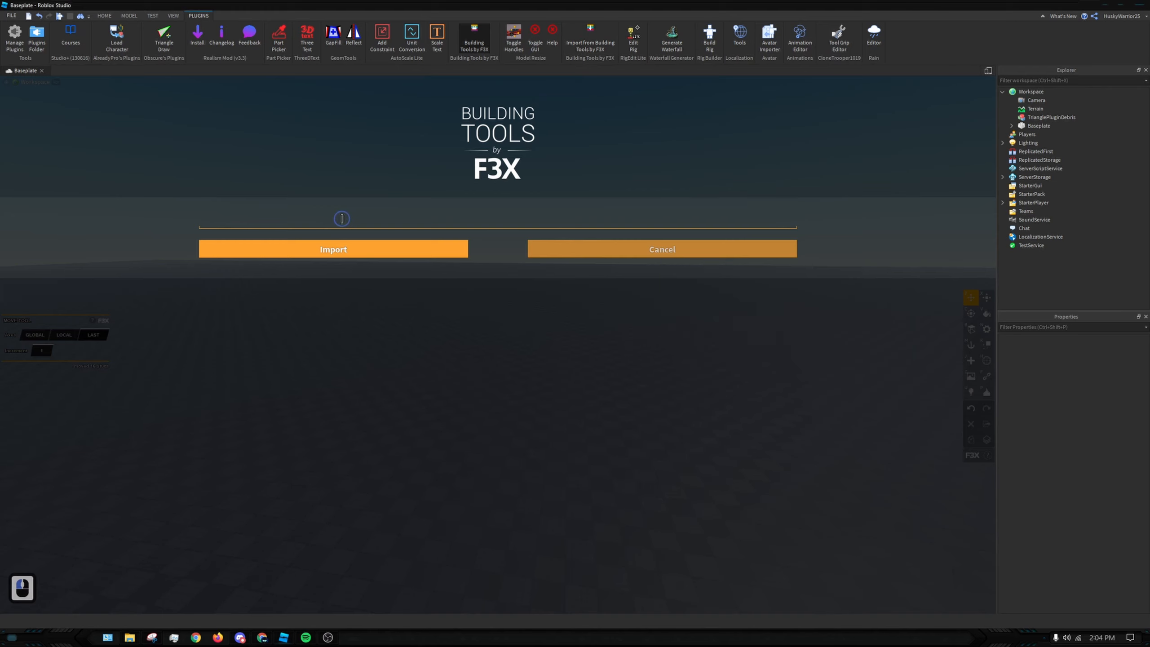
text(21n8)
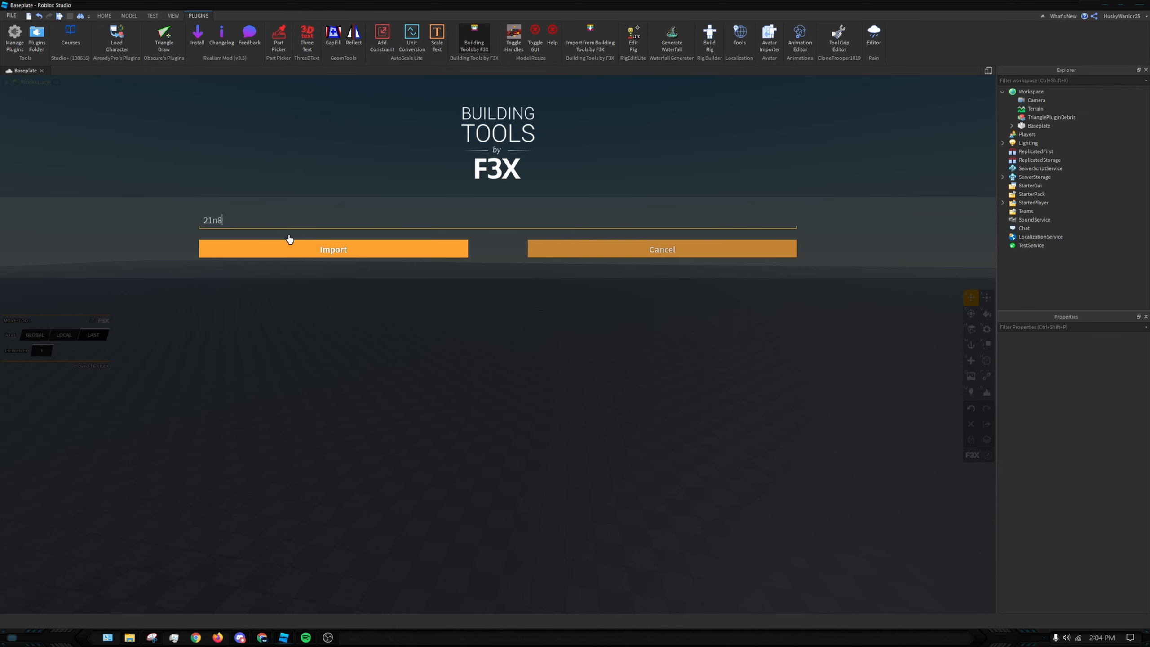
click(344, 287)
click(353, 263)
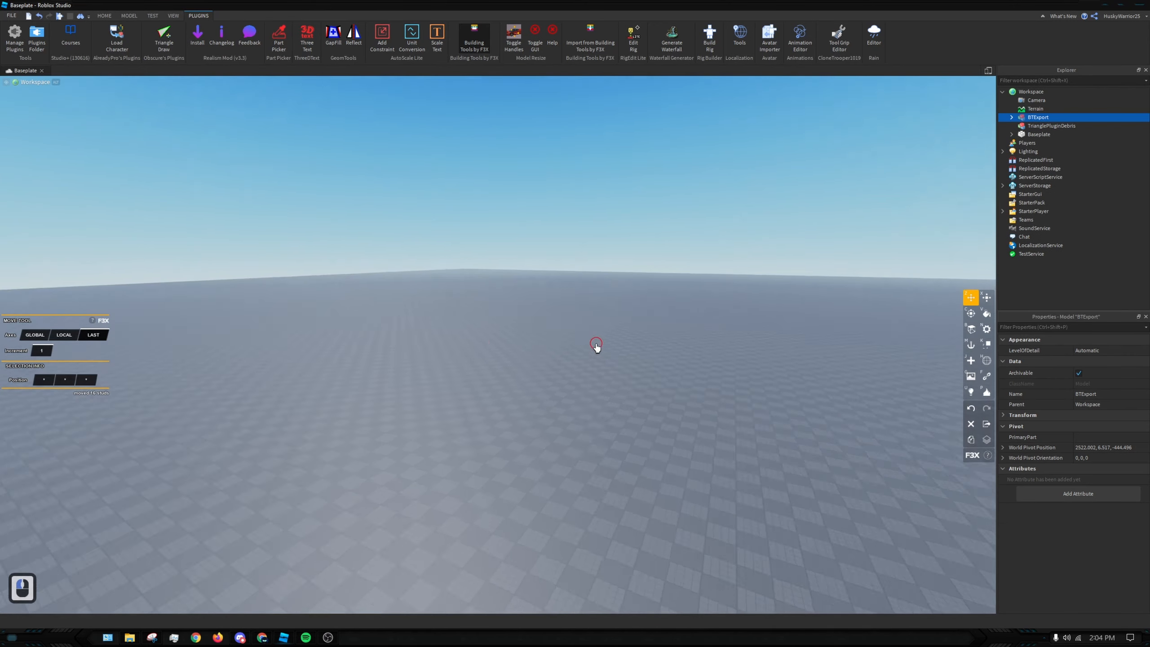
Focus on the imported BTExport model and move it about 2276 studs along the X axis toward the baseplate's centre
click(596, 346)
key(f)
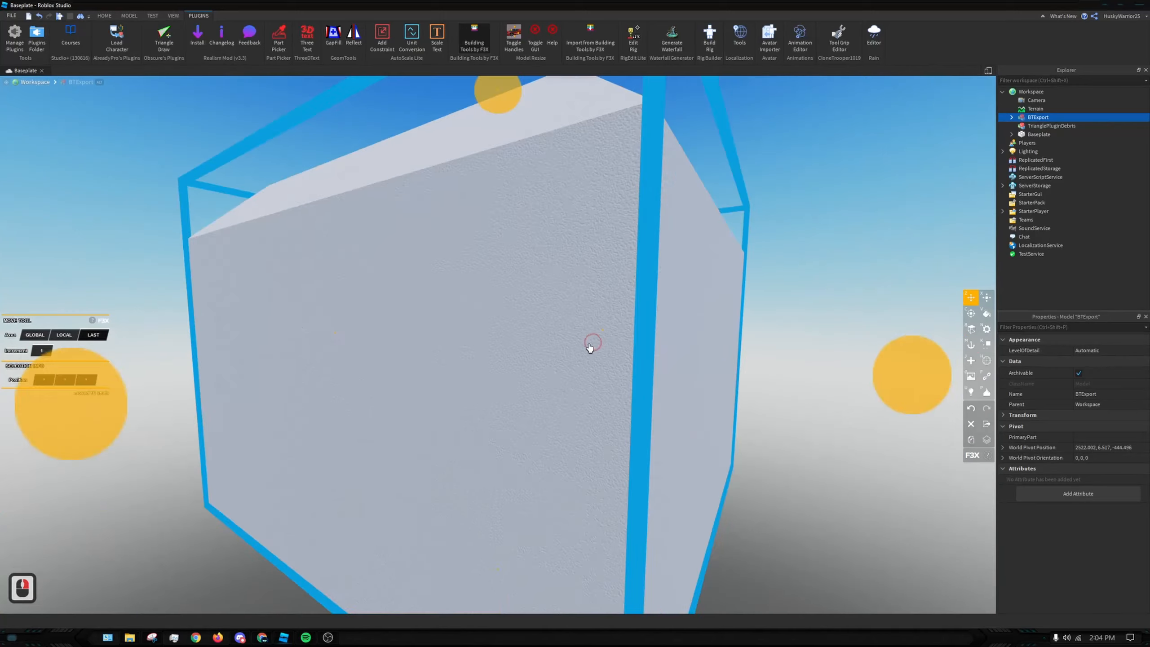
scroll(560, 330, down, 9)
right_drag(563, 330, 526, 323)
scroll(548, 333, up, 2)
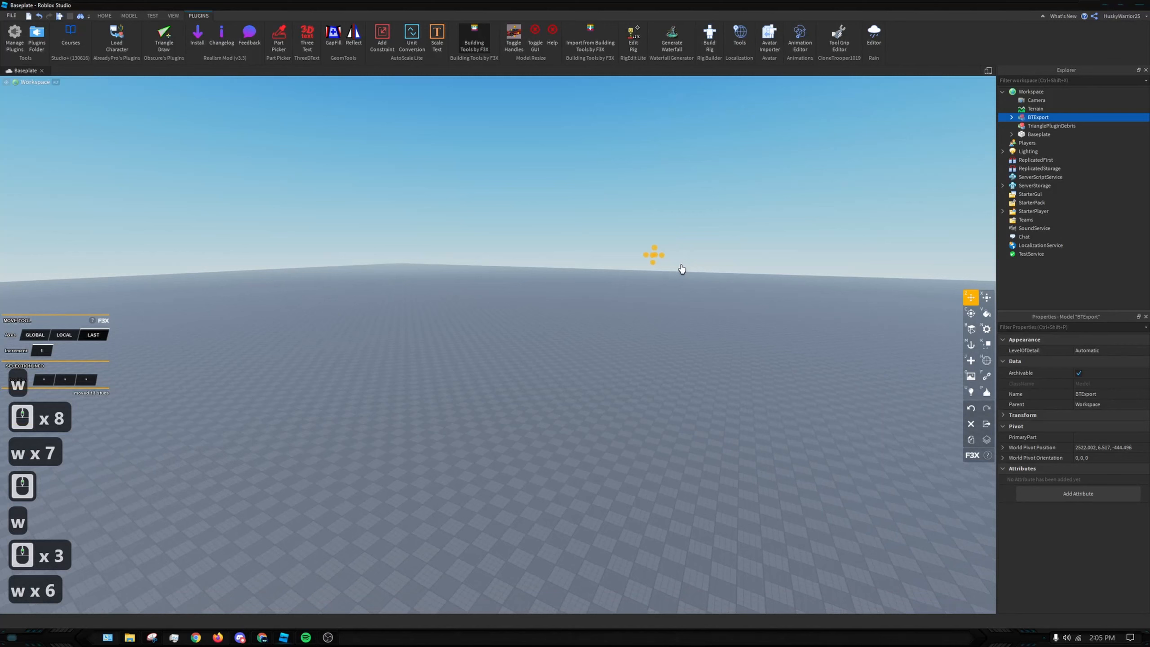
key(w)
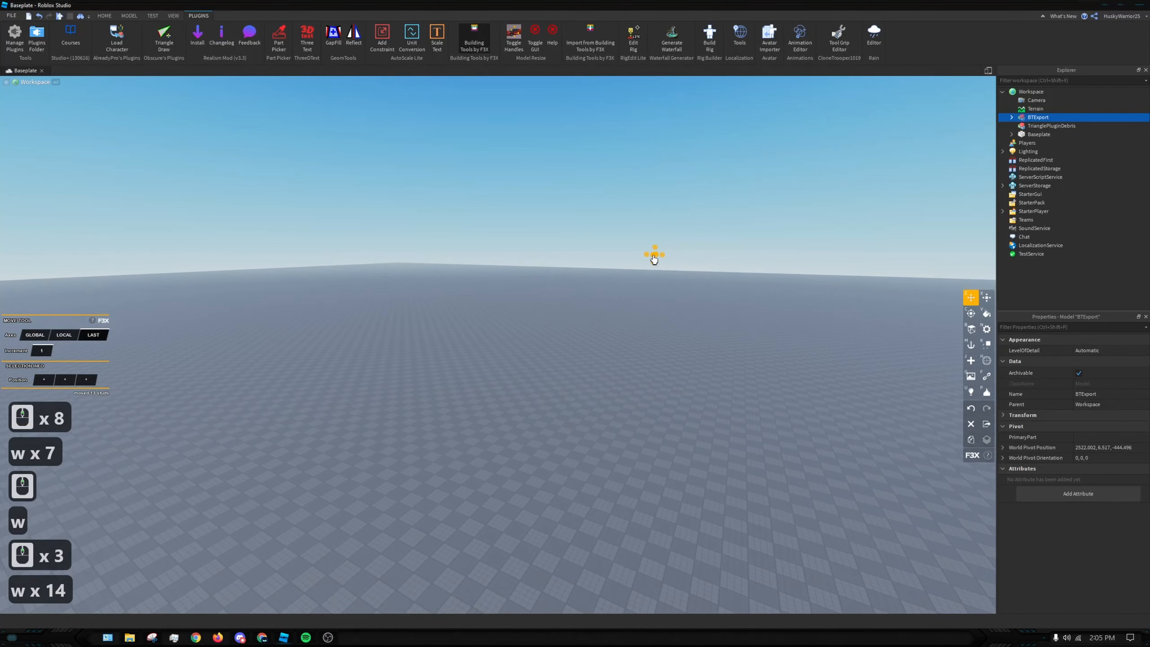
drag(653, 258, 595, 275)
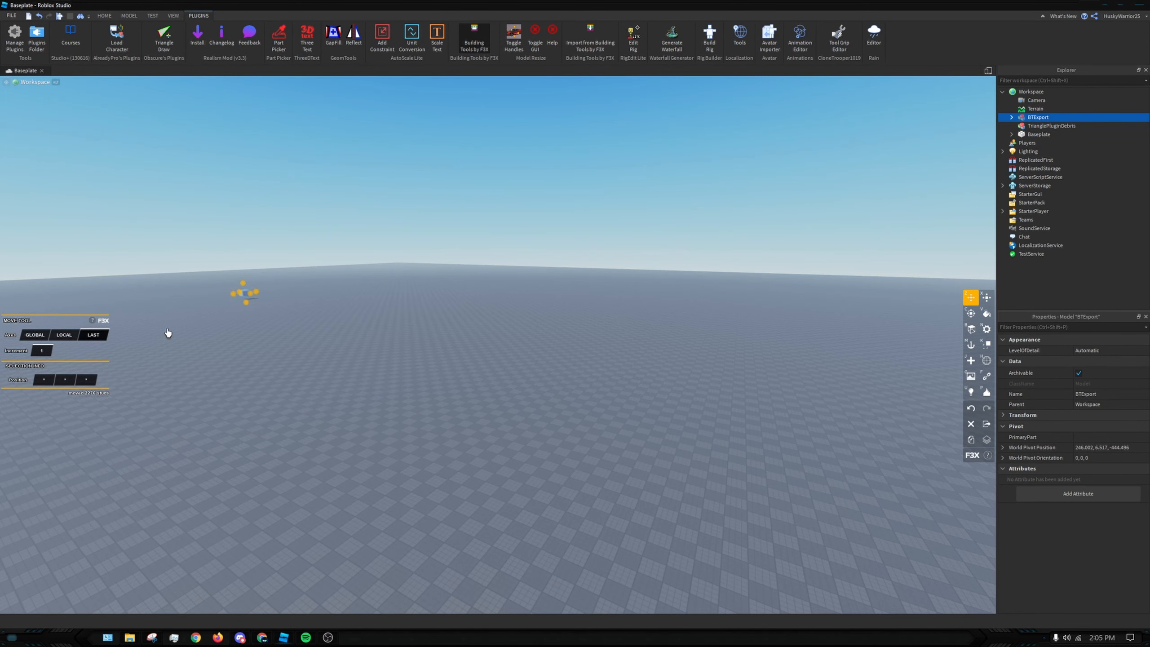
Move the BTExport model closer across the baseplate with the Move tool's handles, and deselect it
drag(168, 332, 127, 329)
key(a)
drag(216, 303, 619, 443)
right_drag(620, 443, 640, 437)
drag(639, 437, 682, 378)
key(w)
right_drag(671, 484, 680, 395)
key(w)
key(d)
key(s)
click(705, 403)
Examine the imported bevelled box on the baseplate up close and from a distance
key(d)
key(d)
key(d)
key(w)
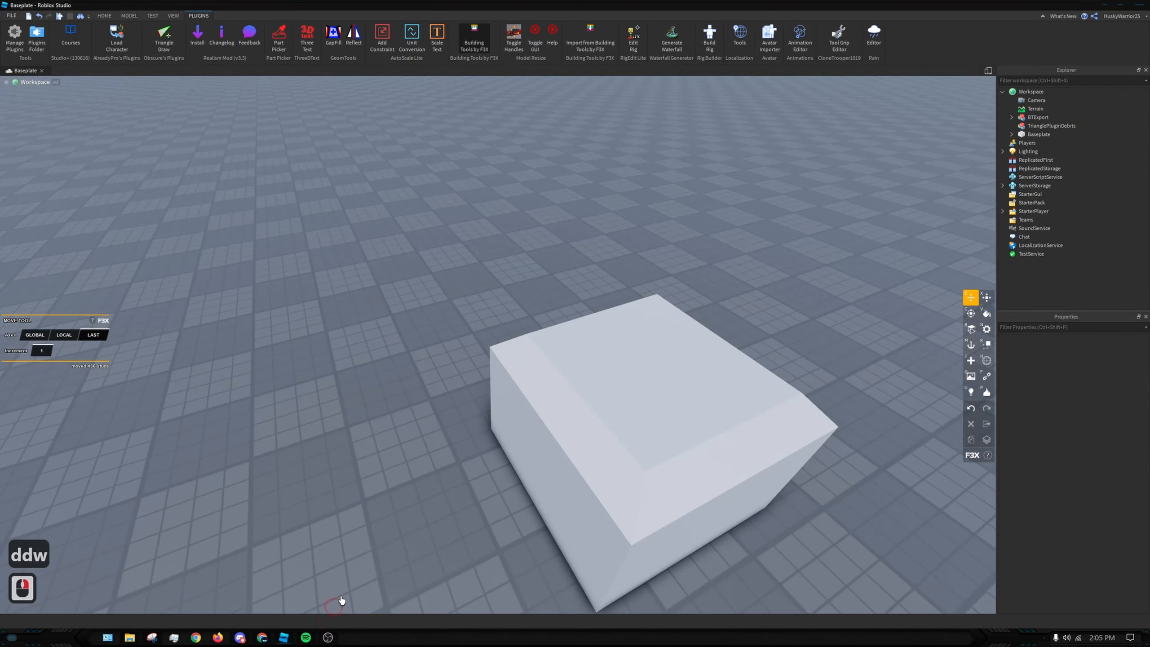
key(s)
key(s)
key(s)
key(d)
right_drag(758, 460, 757, 436)
key(s)
scroll(322, 254, down, 2)
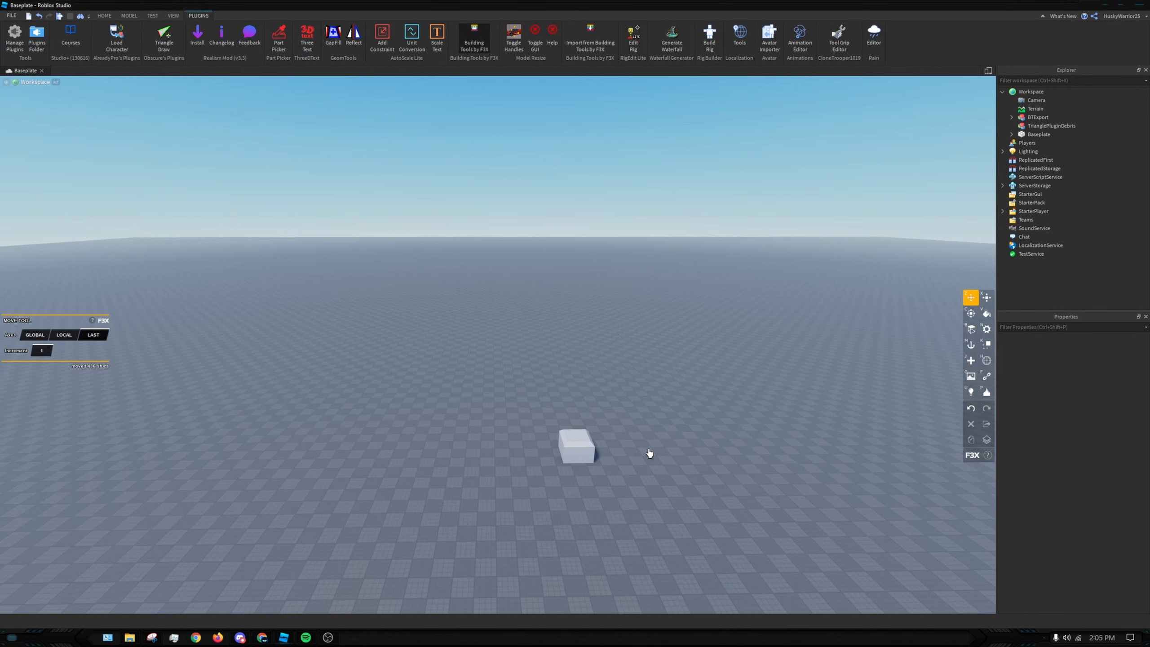